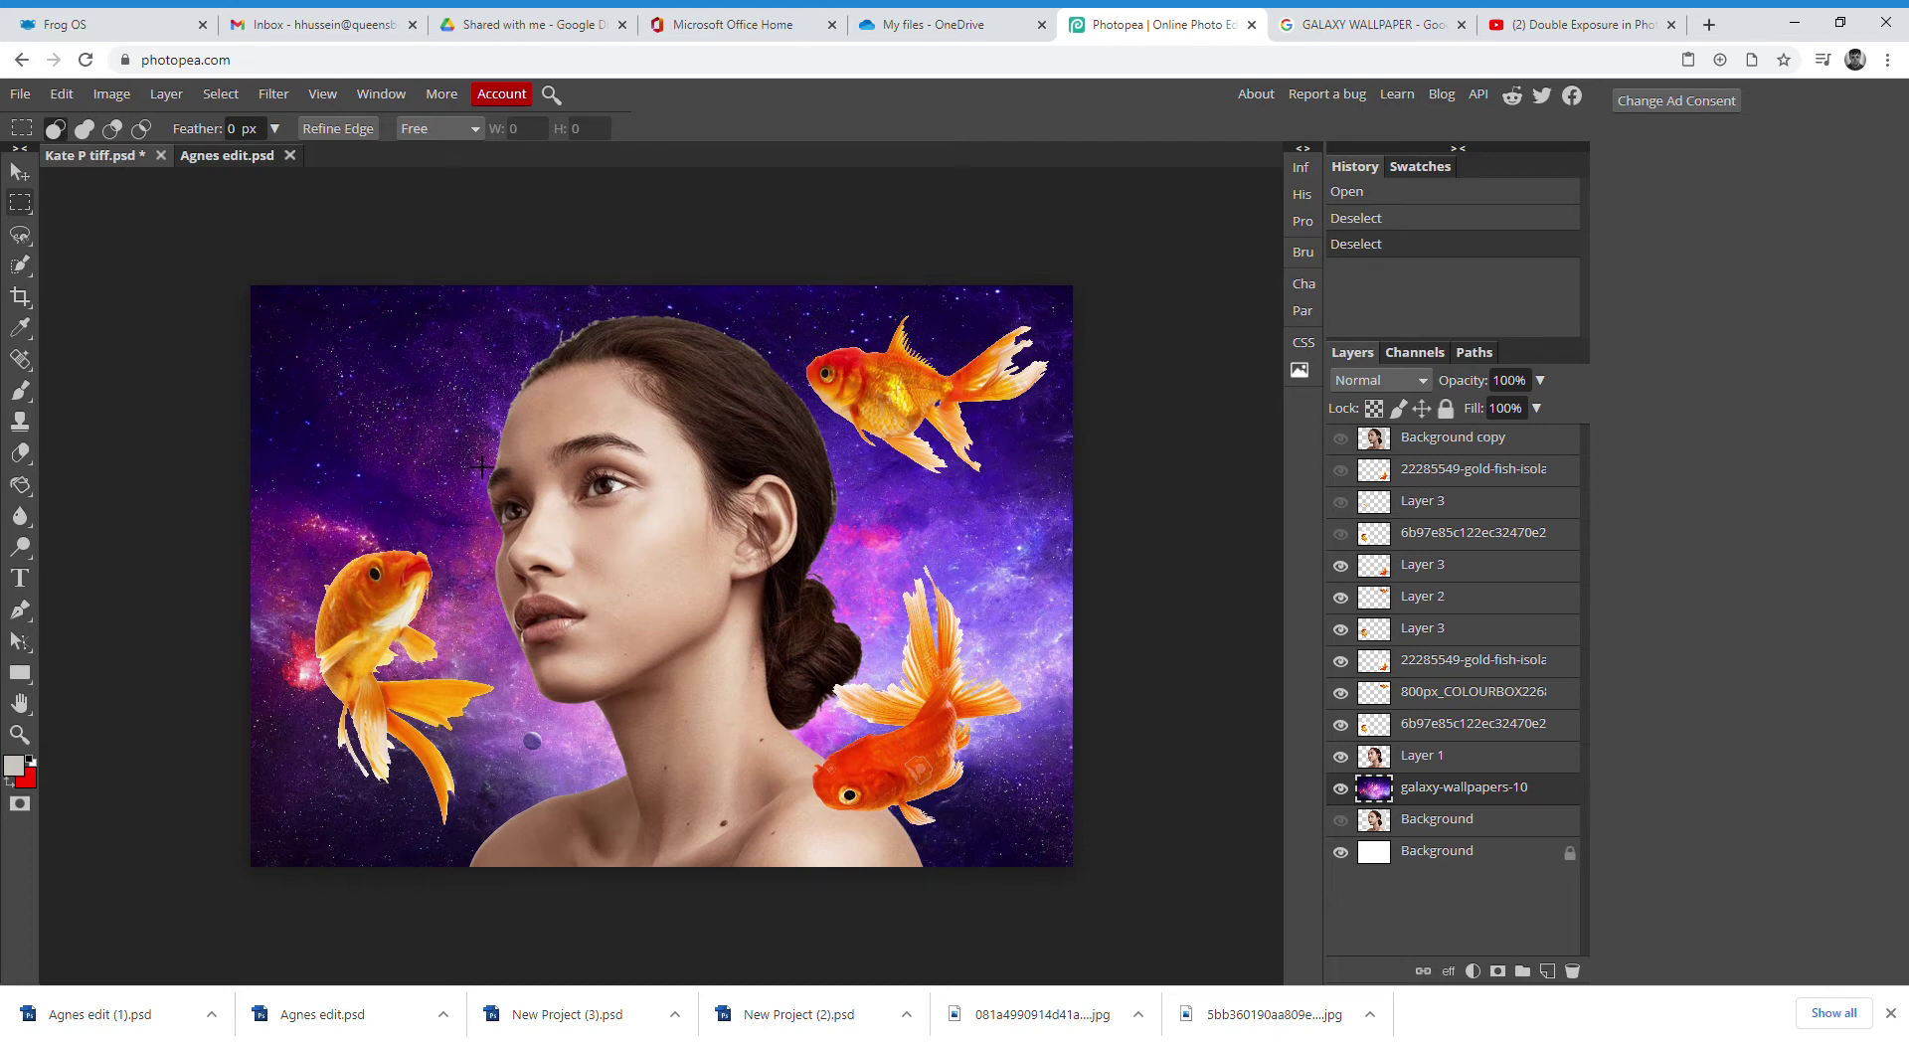
# Hide the galaxy-wallpapers-10 background layer behind the goldfish portrait
pyautogui.click(1341, 790)
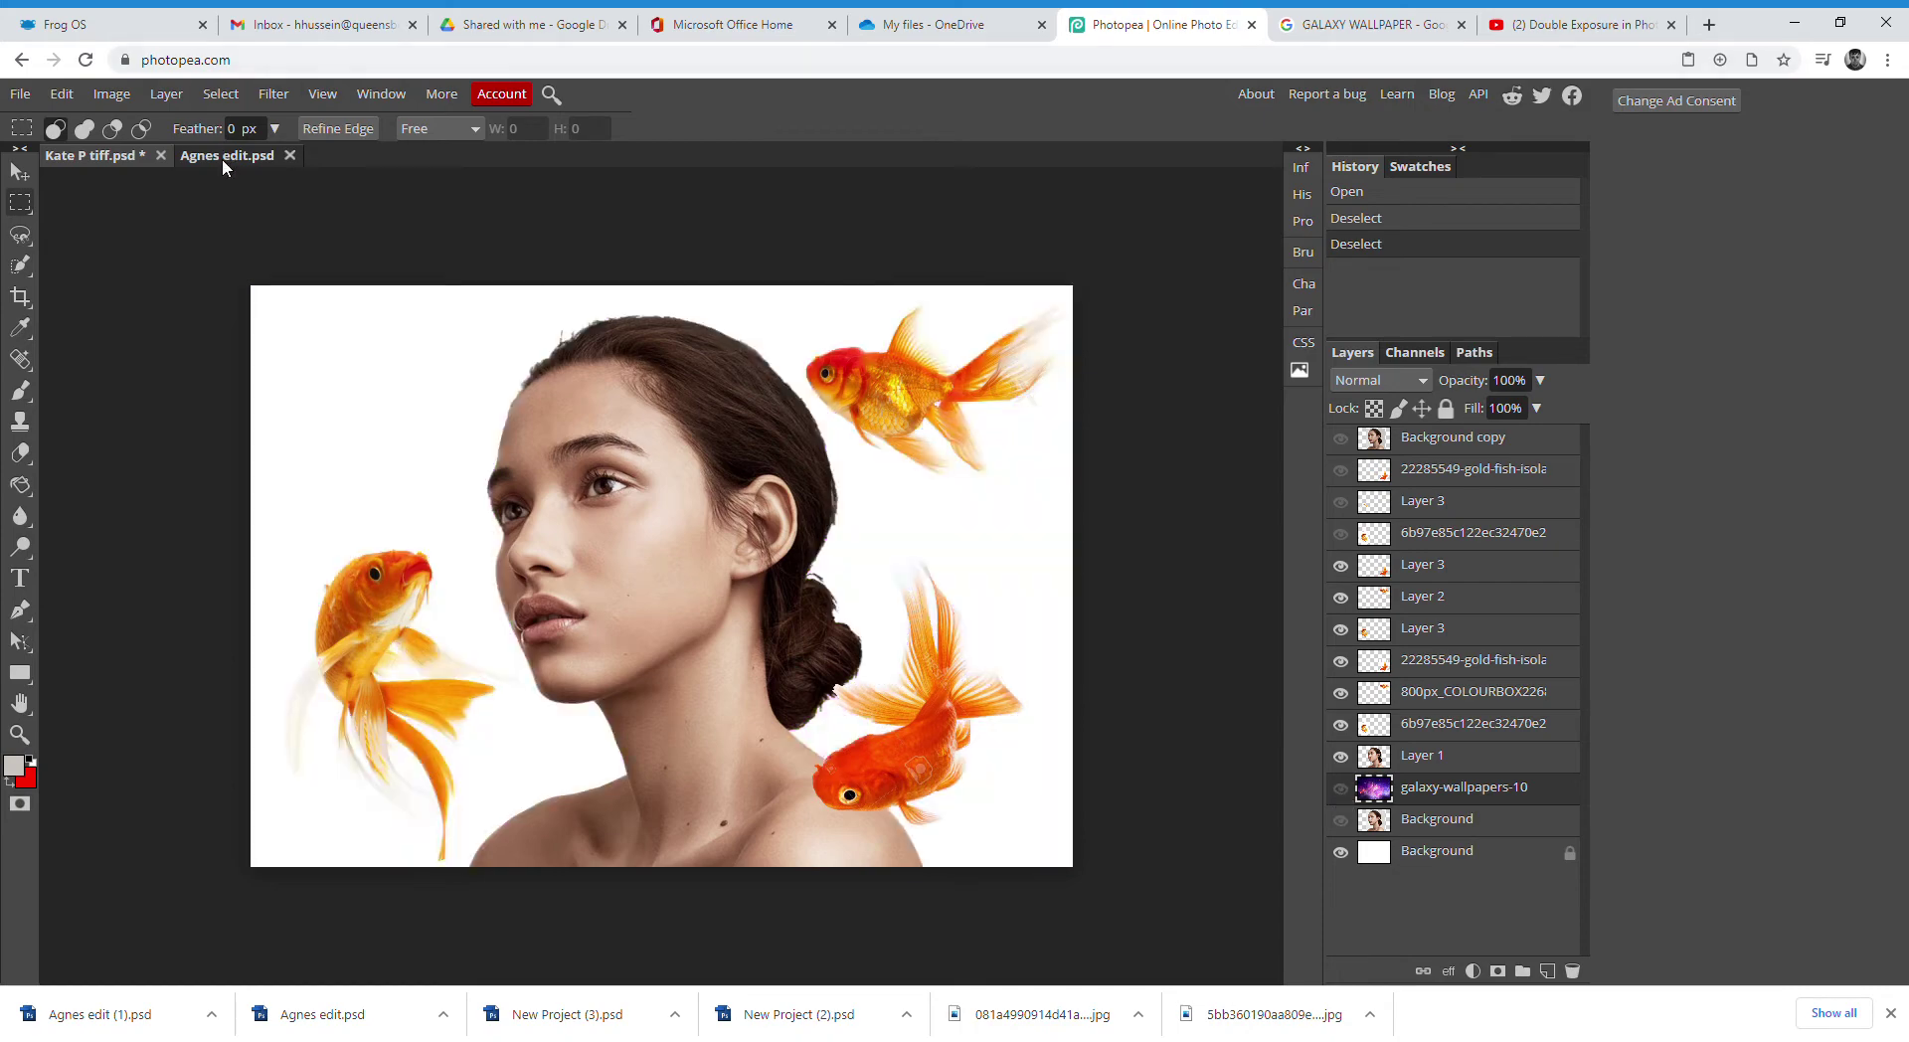
pyautogui.click(94, 155)
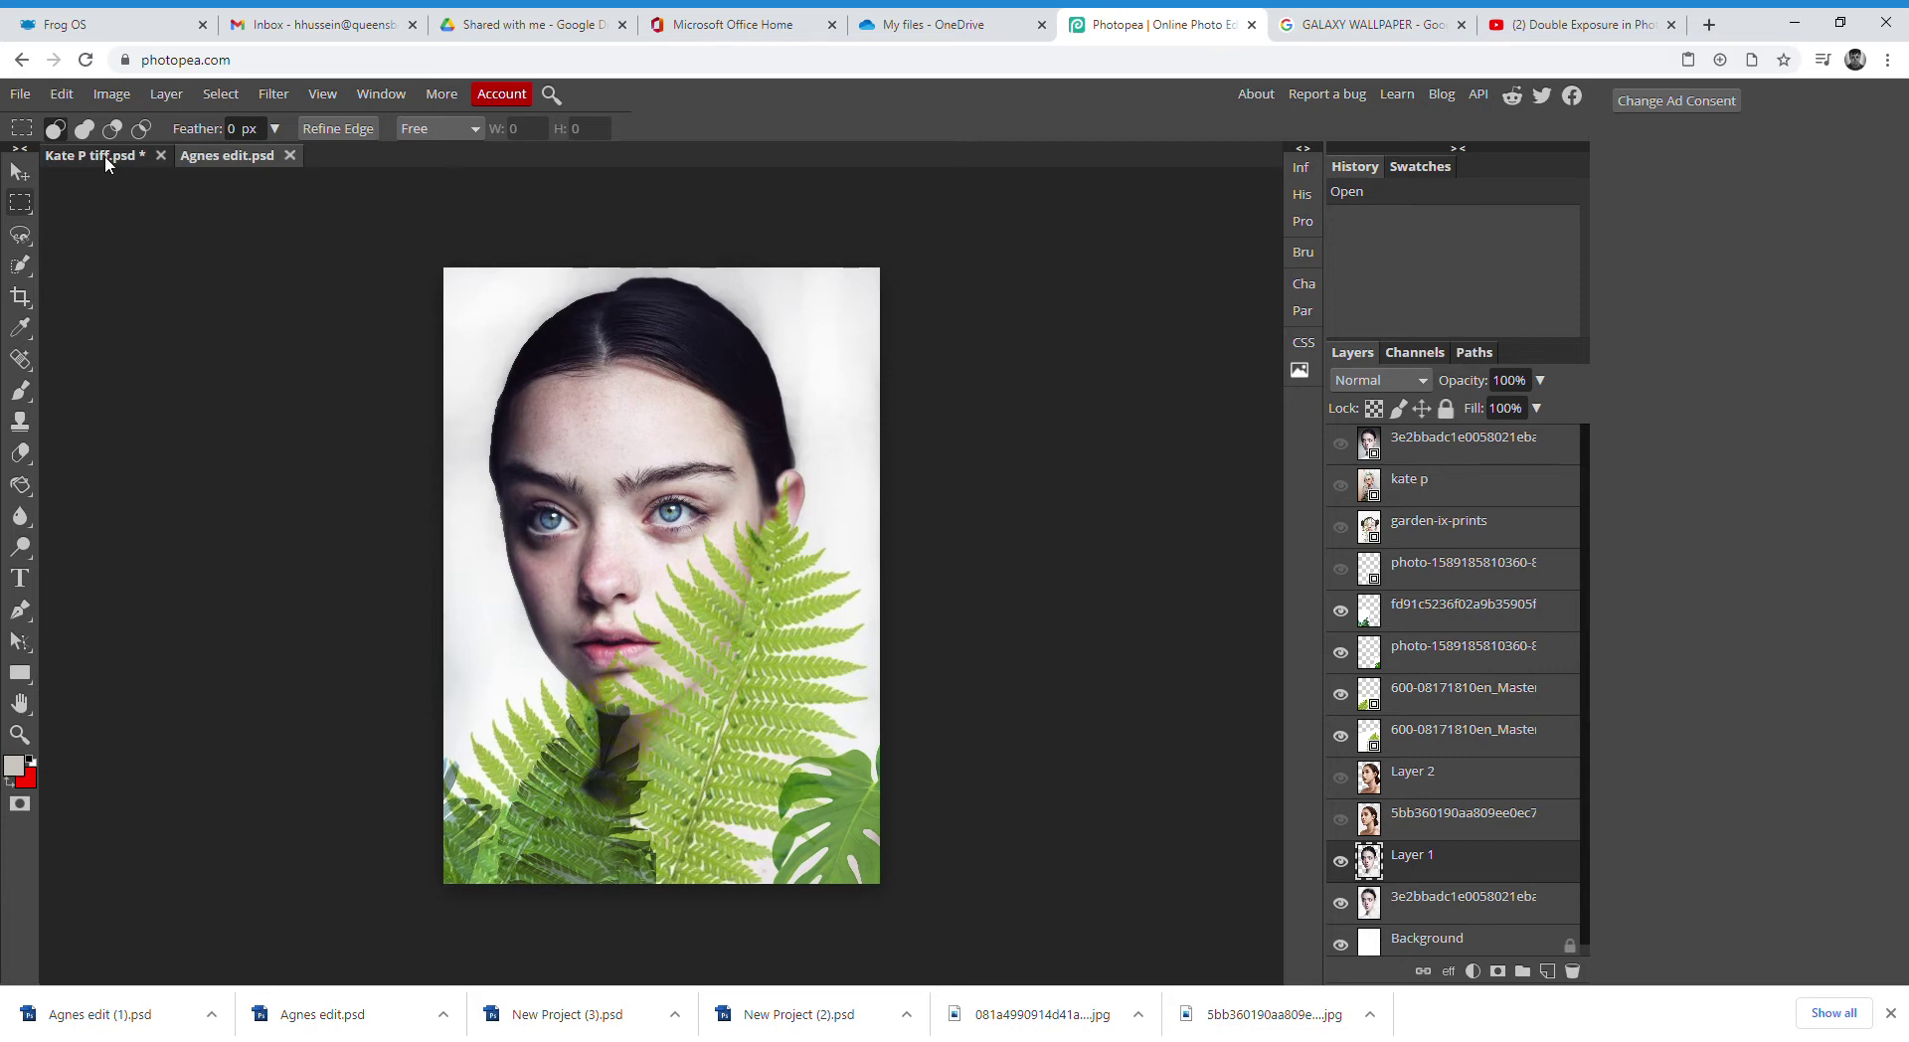
pyautogui.hotkey('ctrl', 'Tab')
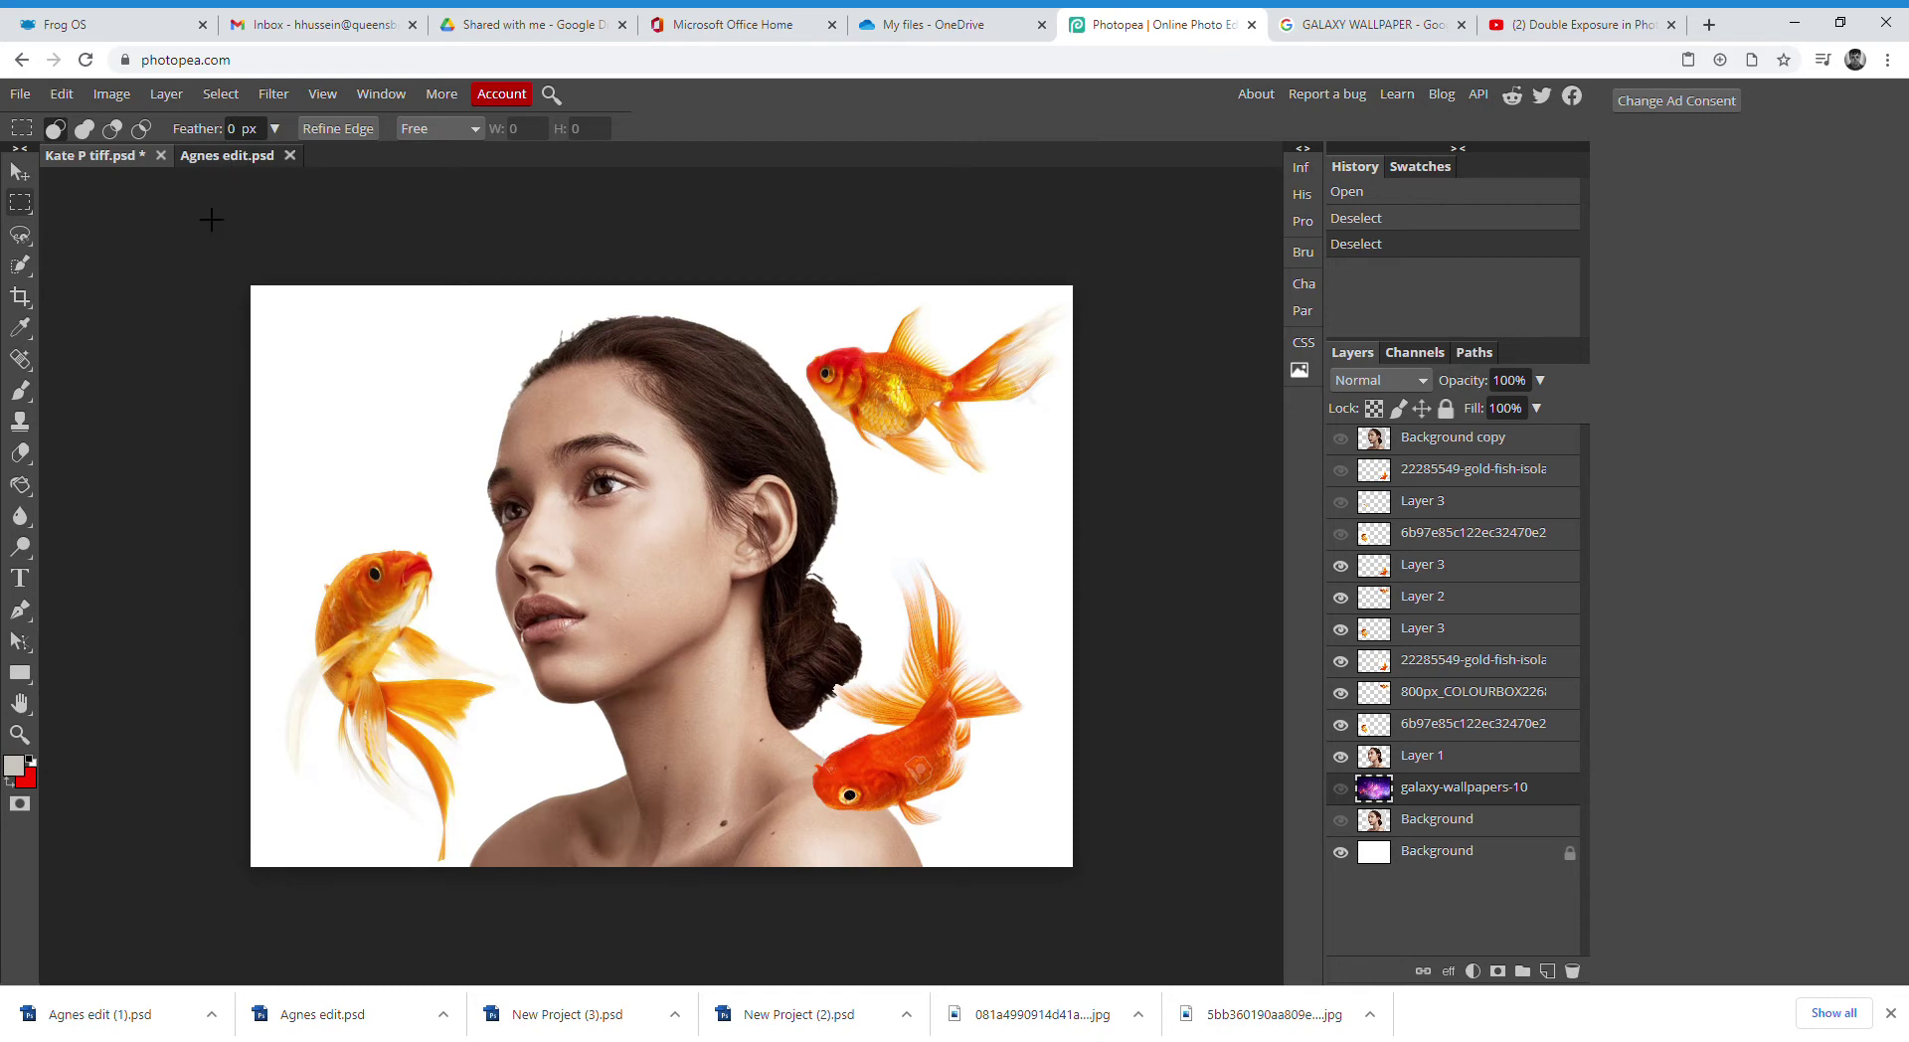
# Toggle the kate p and garden-ix-prints layers in the fern portrait, ending on Kate P tiff
pyautogui.click(244, 159)
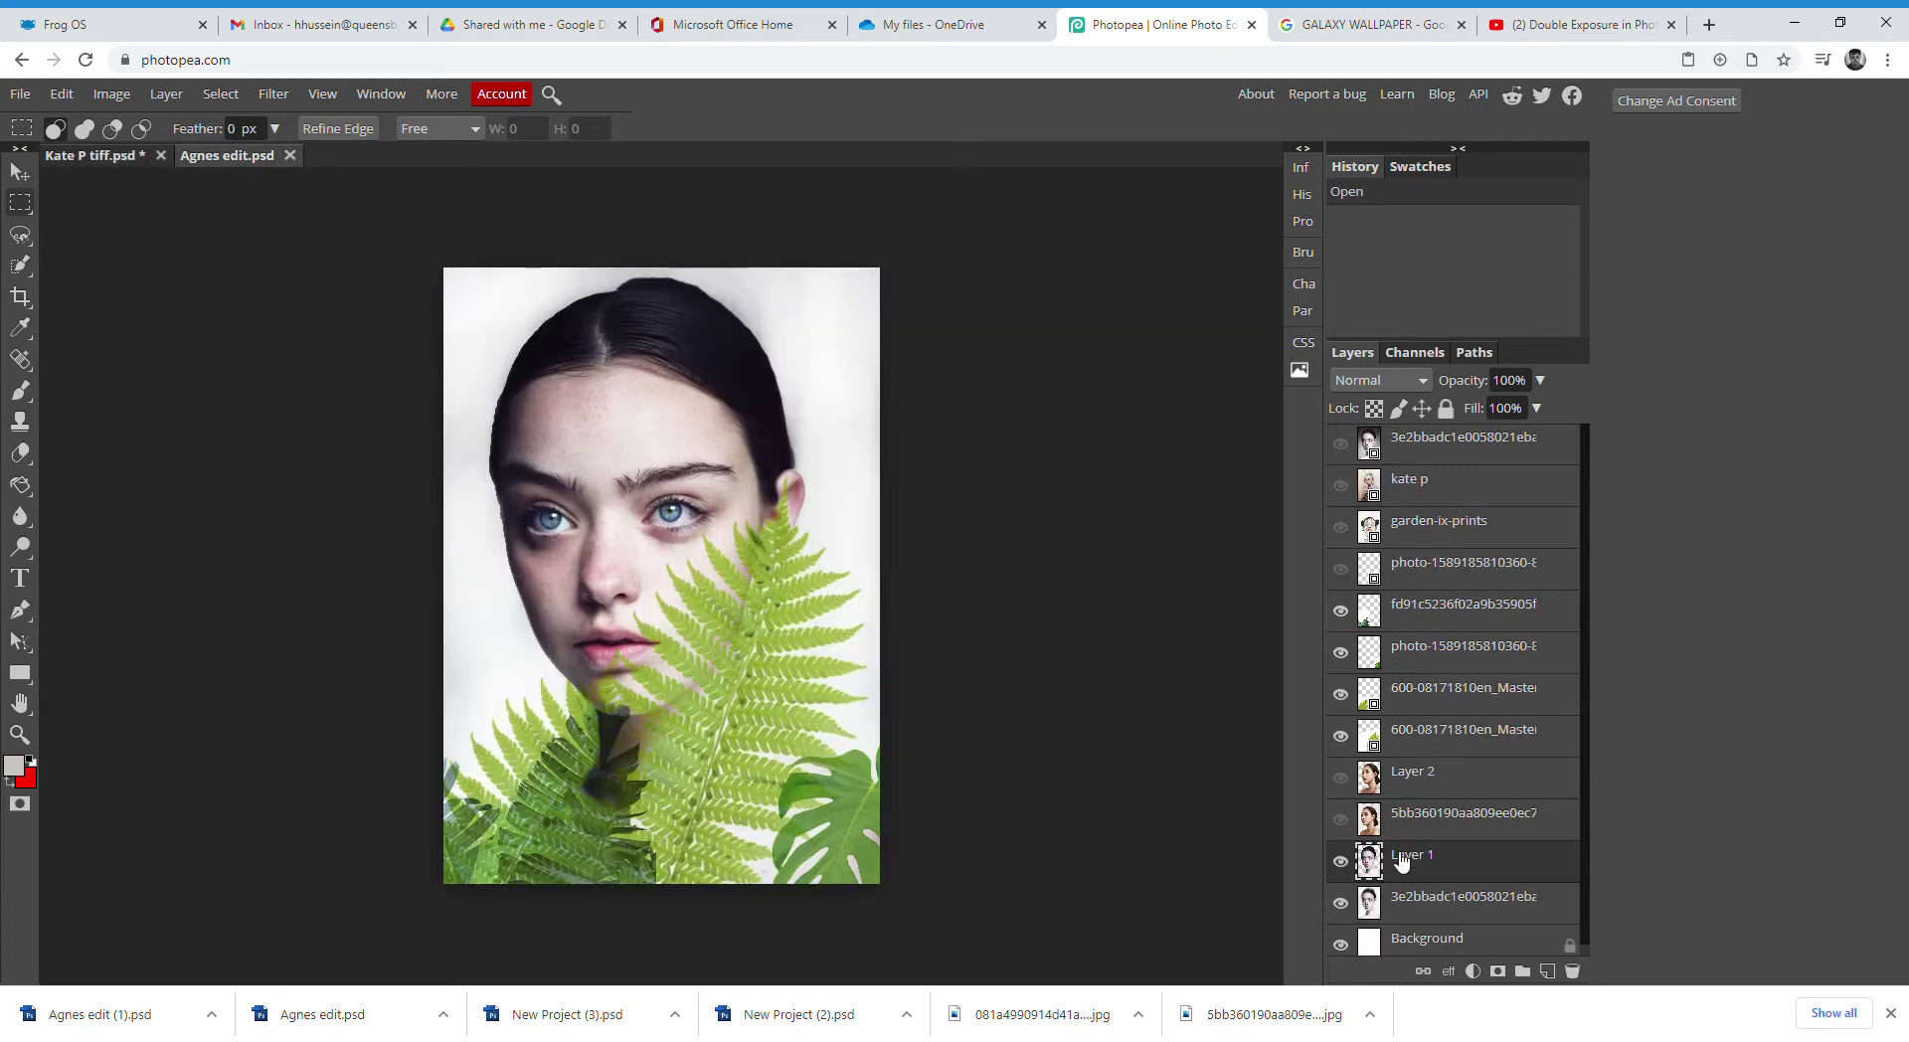
pyautogui.click(1340, 487)
pyautogui.click(1340, 527)
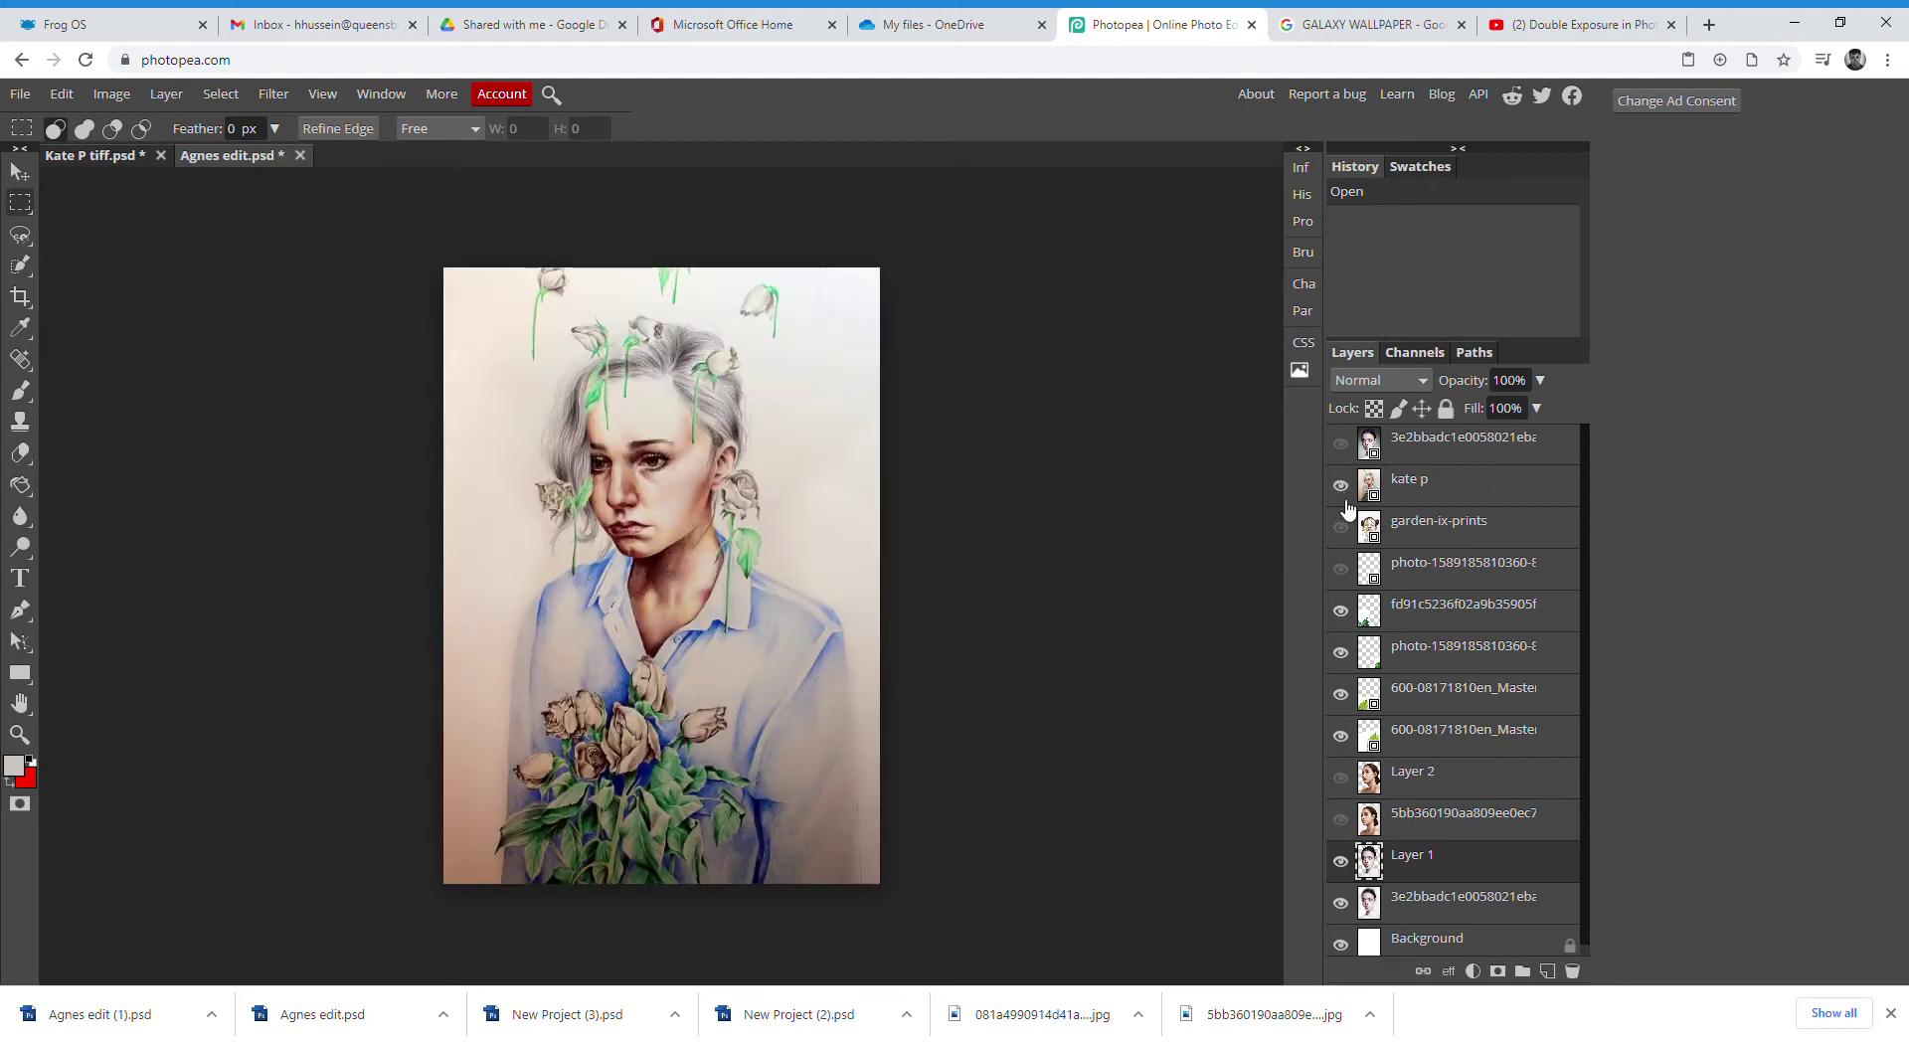
pyautogui.click(1340, 487)
pyautogui.click(1340, 487)
pyautogui.click(1340, 527)
pyautogui.click(1340, 488)
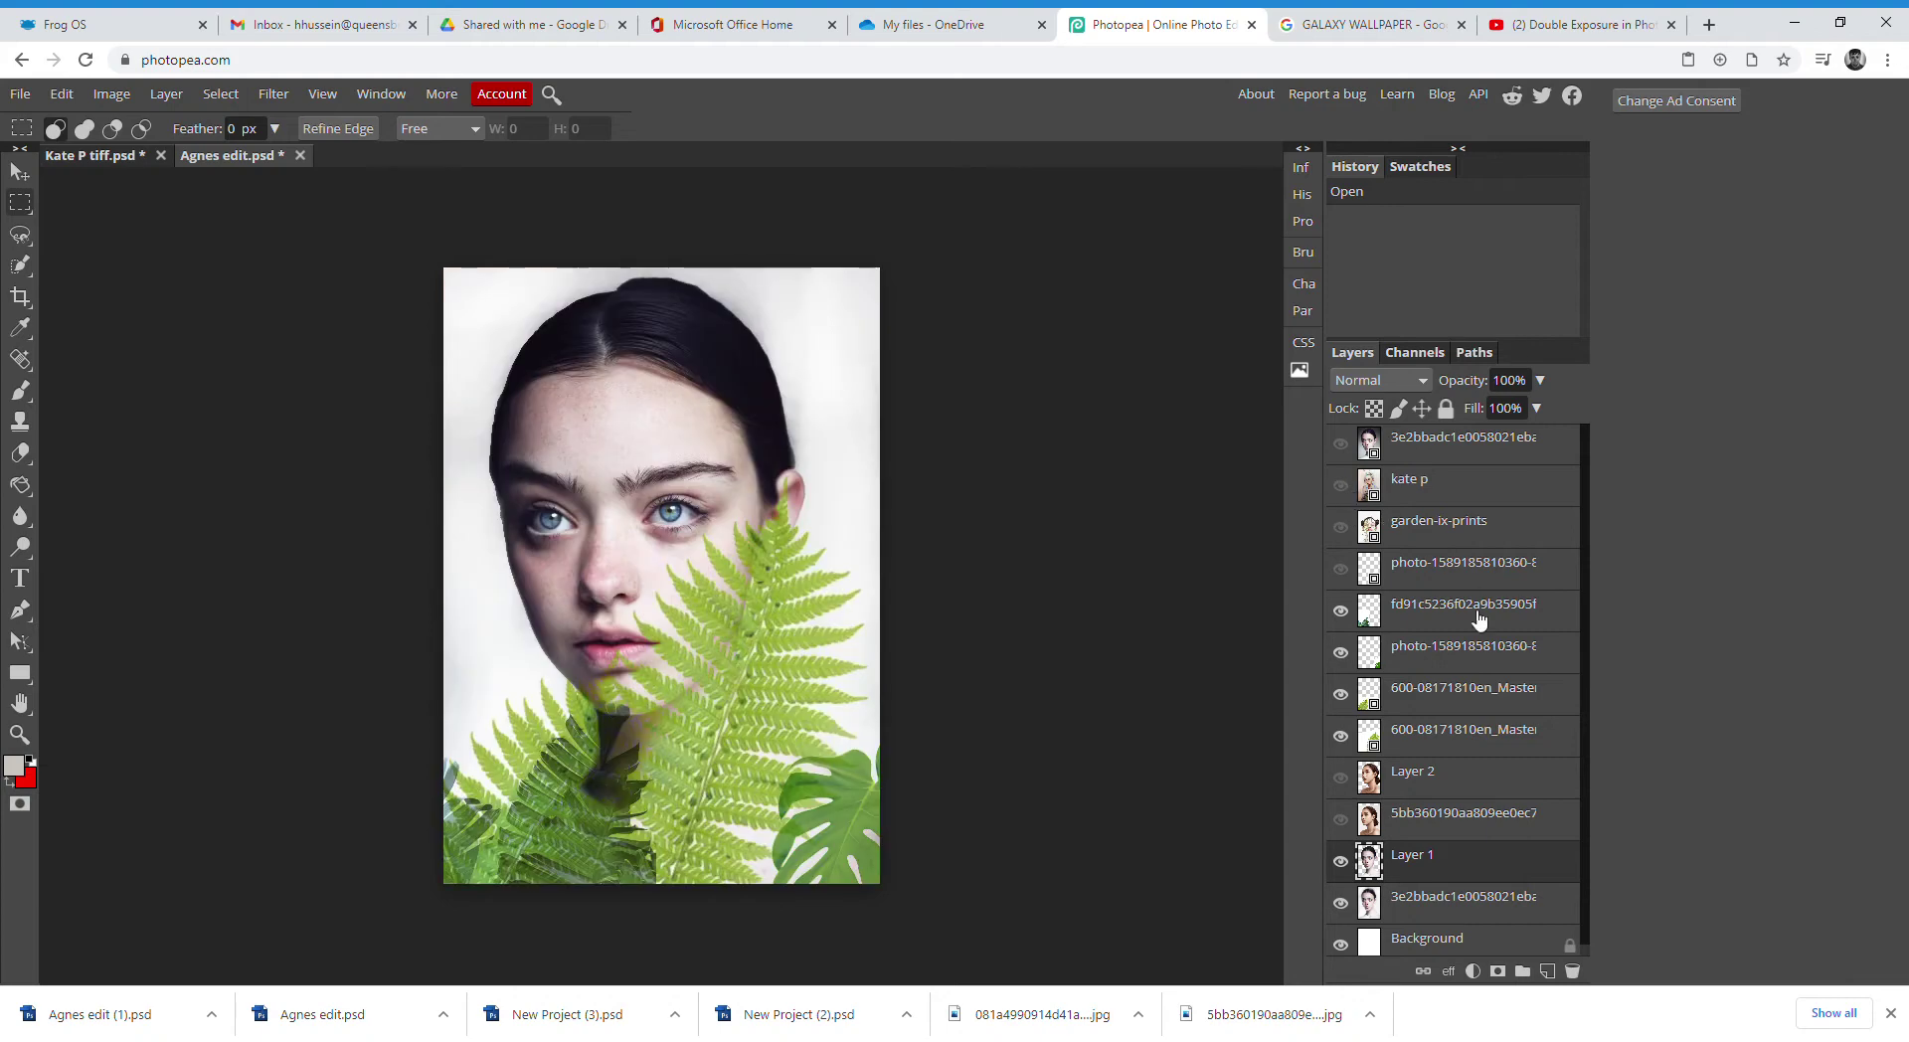
pyautogui.click(87, 152)
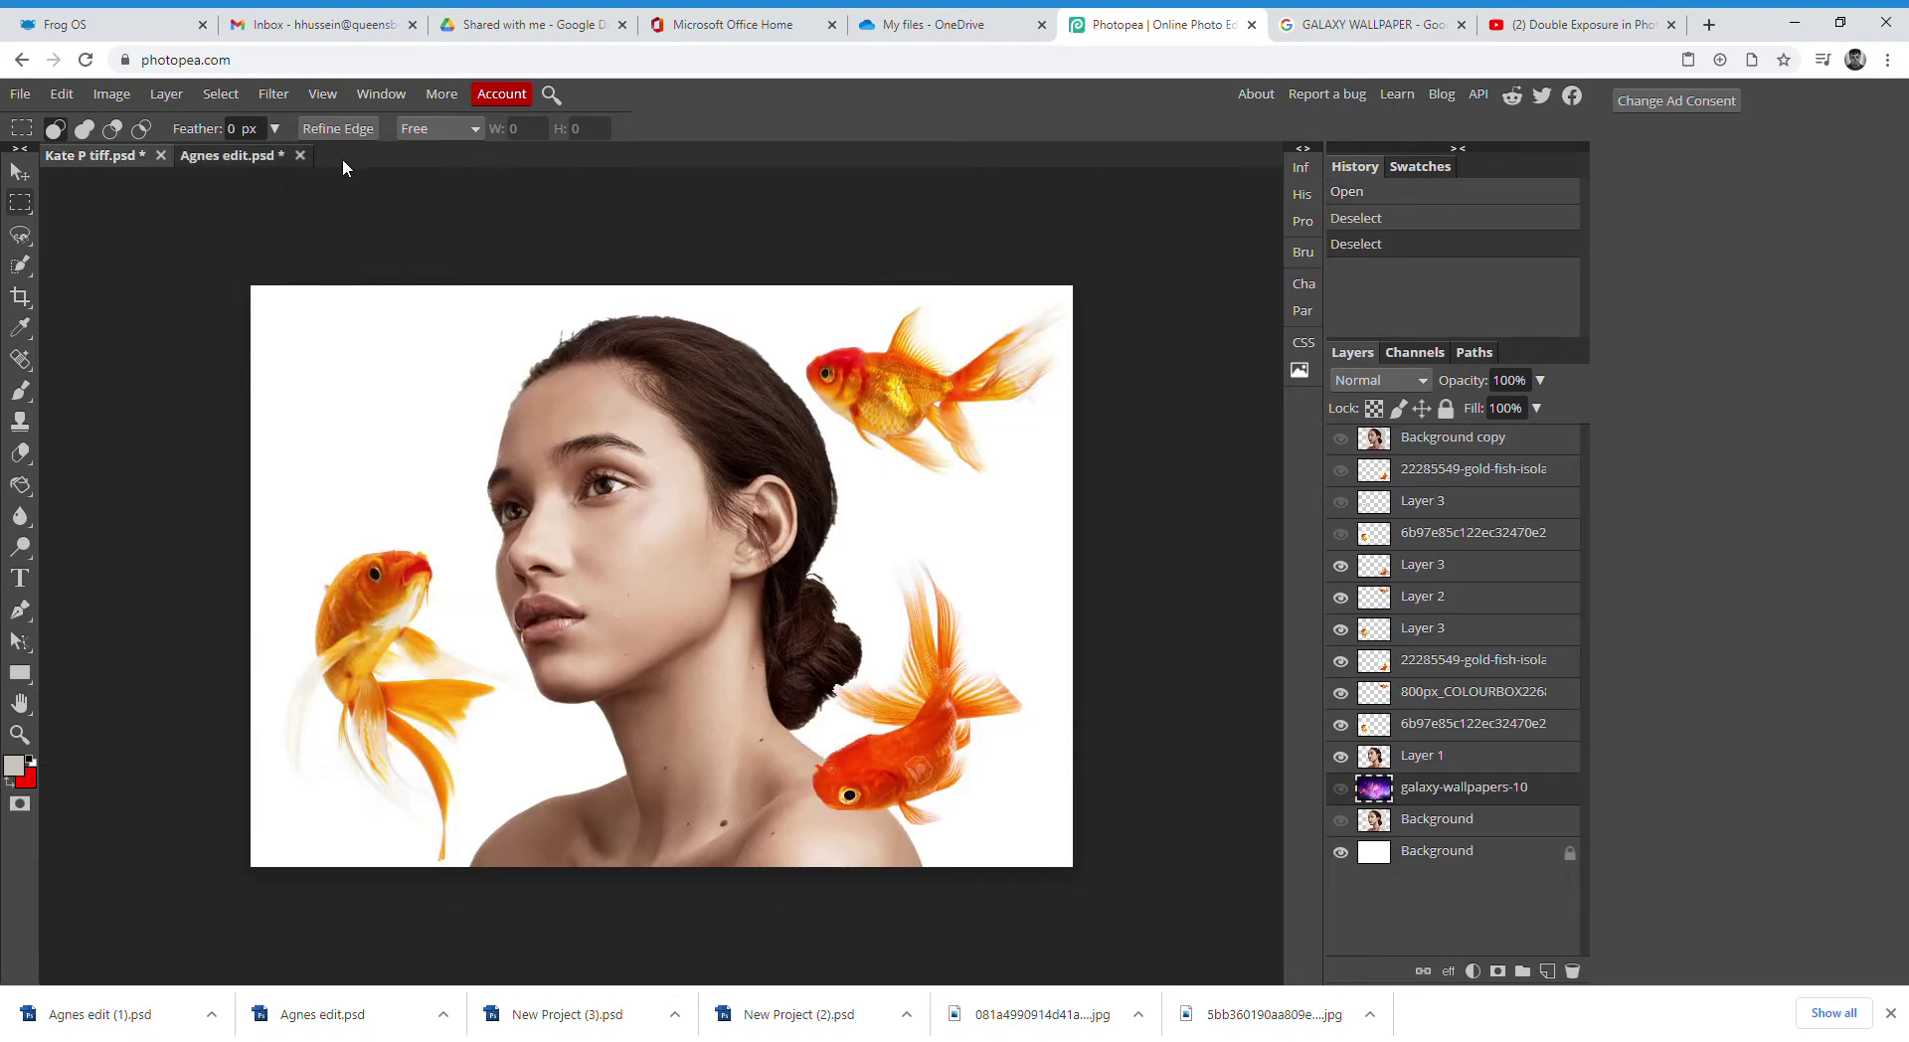
pyautogui.click(247, 159)
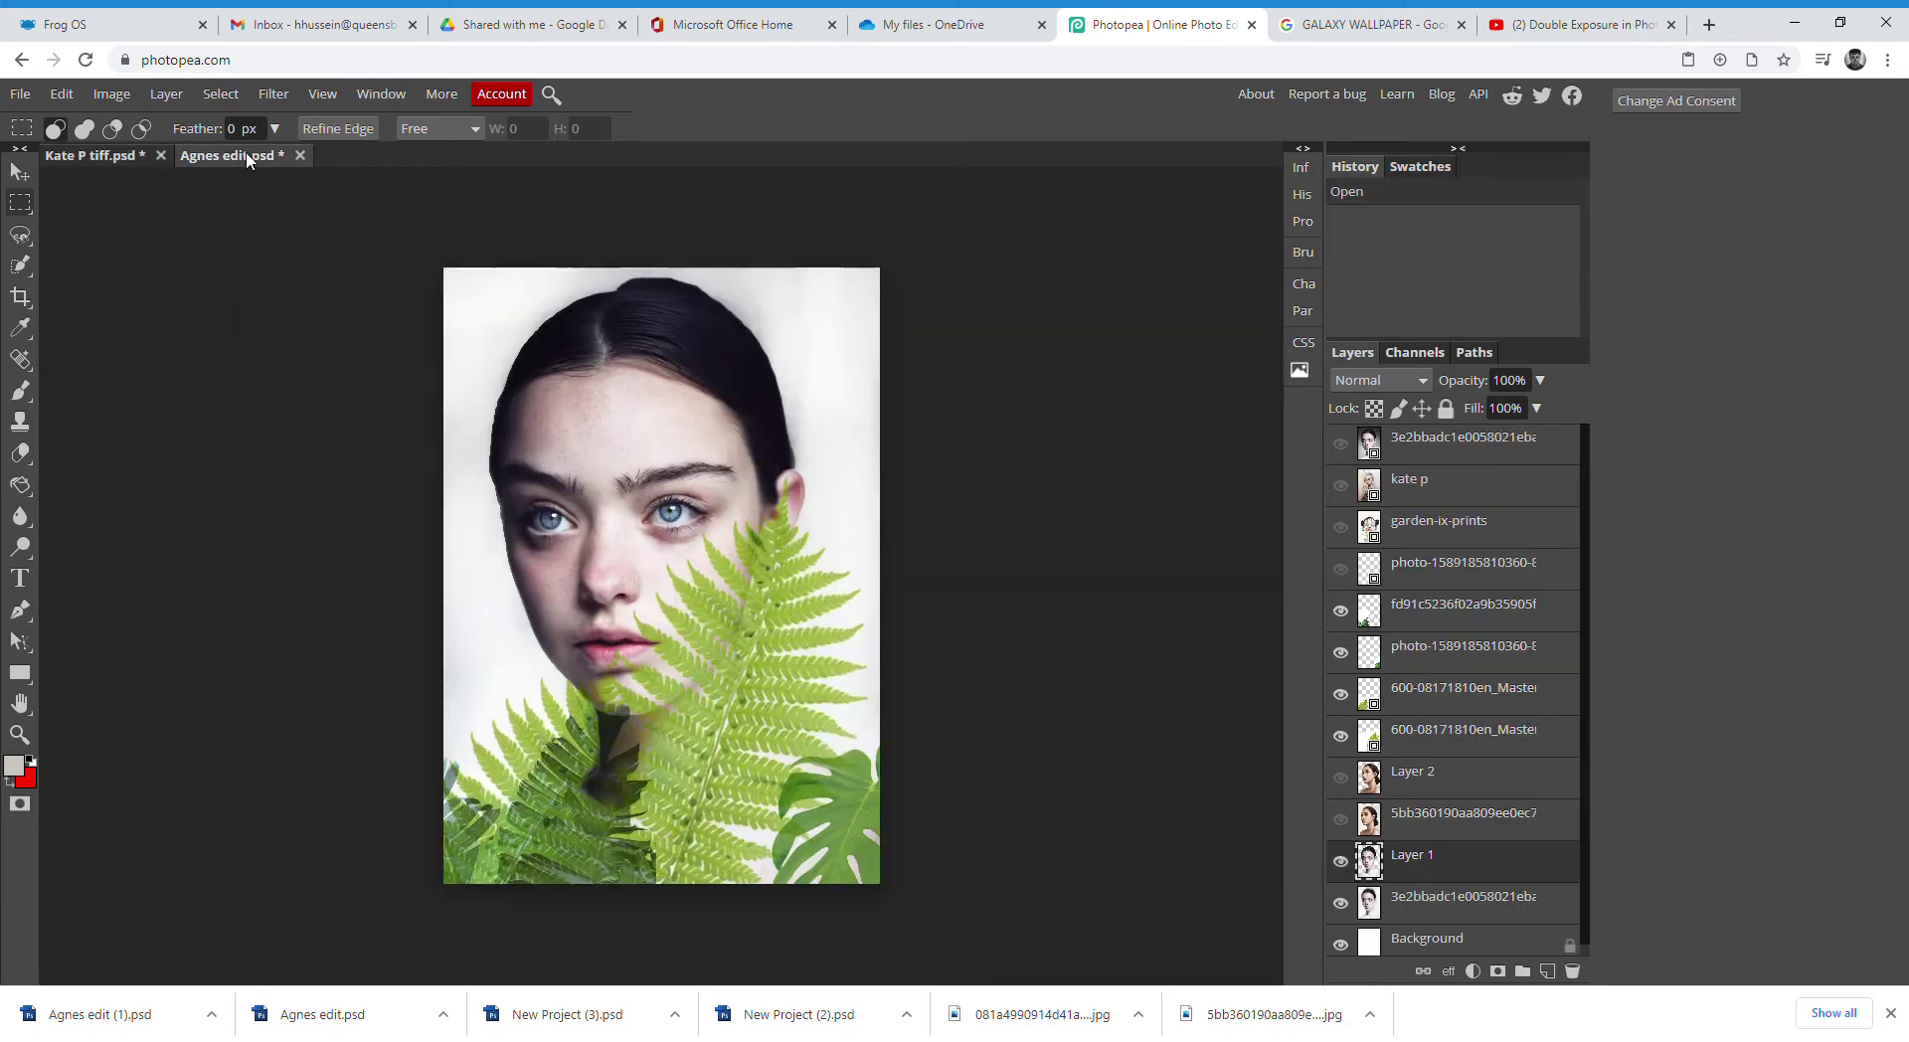
# Create a blank white A3 print document (297 × 420 mm, 300 DPI) named demo
pyautogui.click(20, 95)
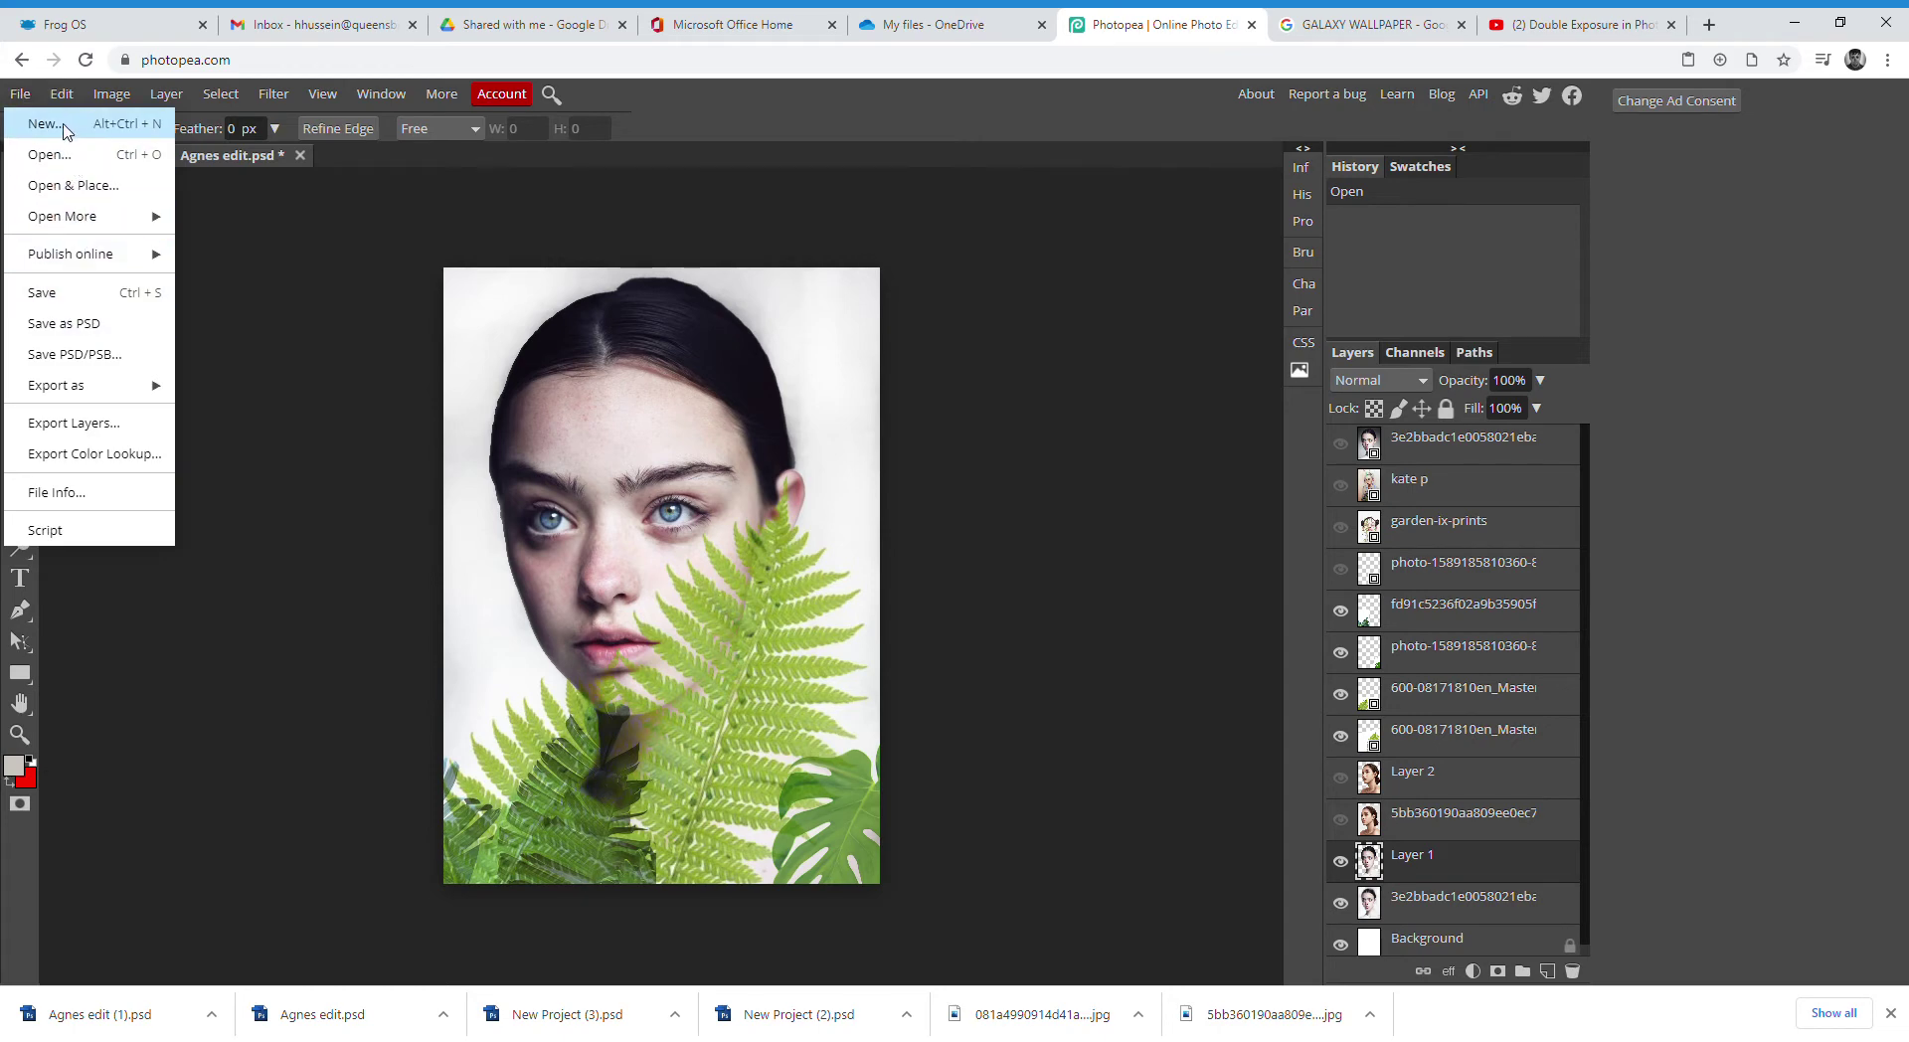
pyautogui.click(43, 124)
pyautogui.click(146, 390)
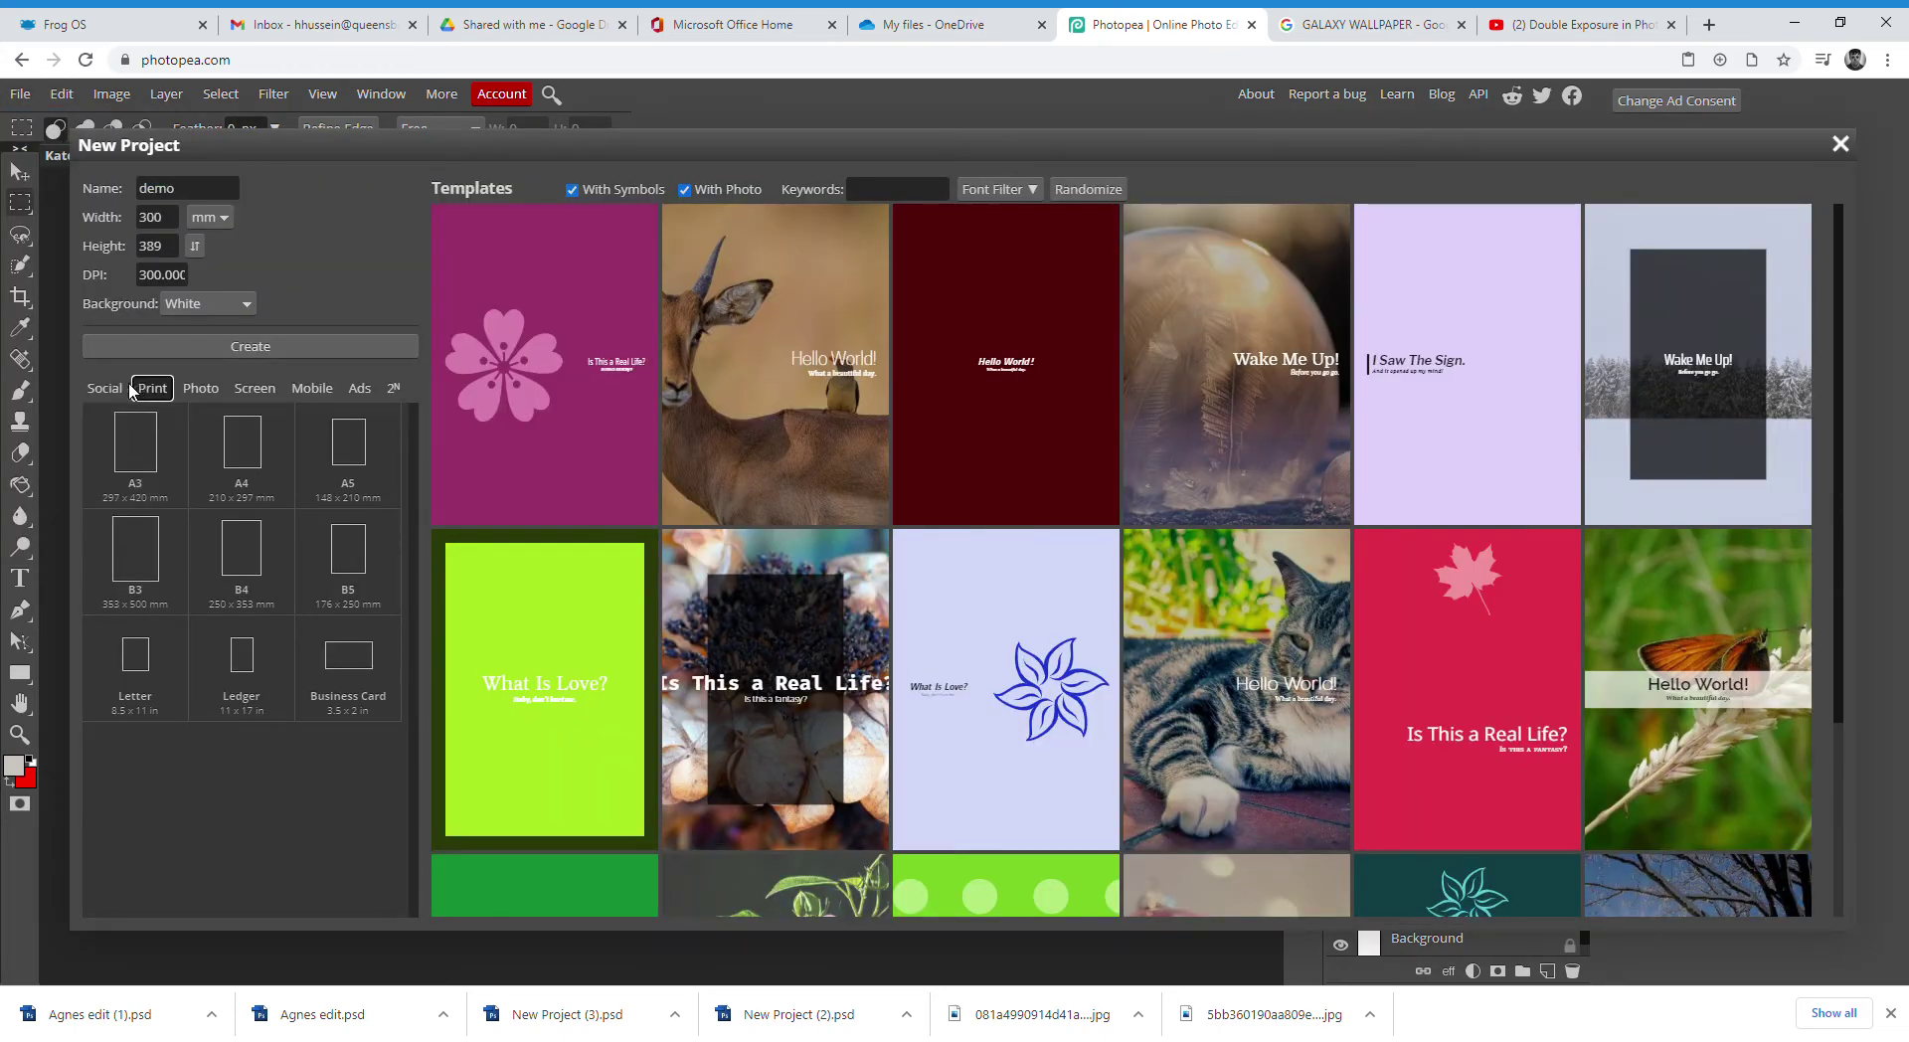
pyautogui.click(105, 388)
pyautogui.click(153, 388)
pyautogui.click(151, 448)
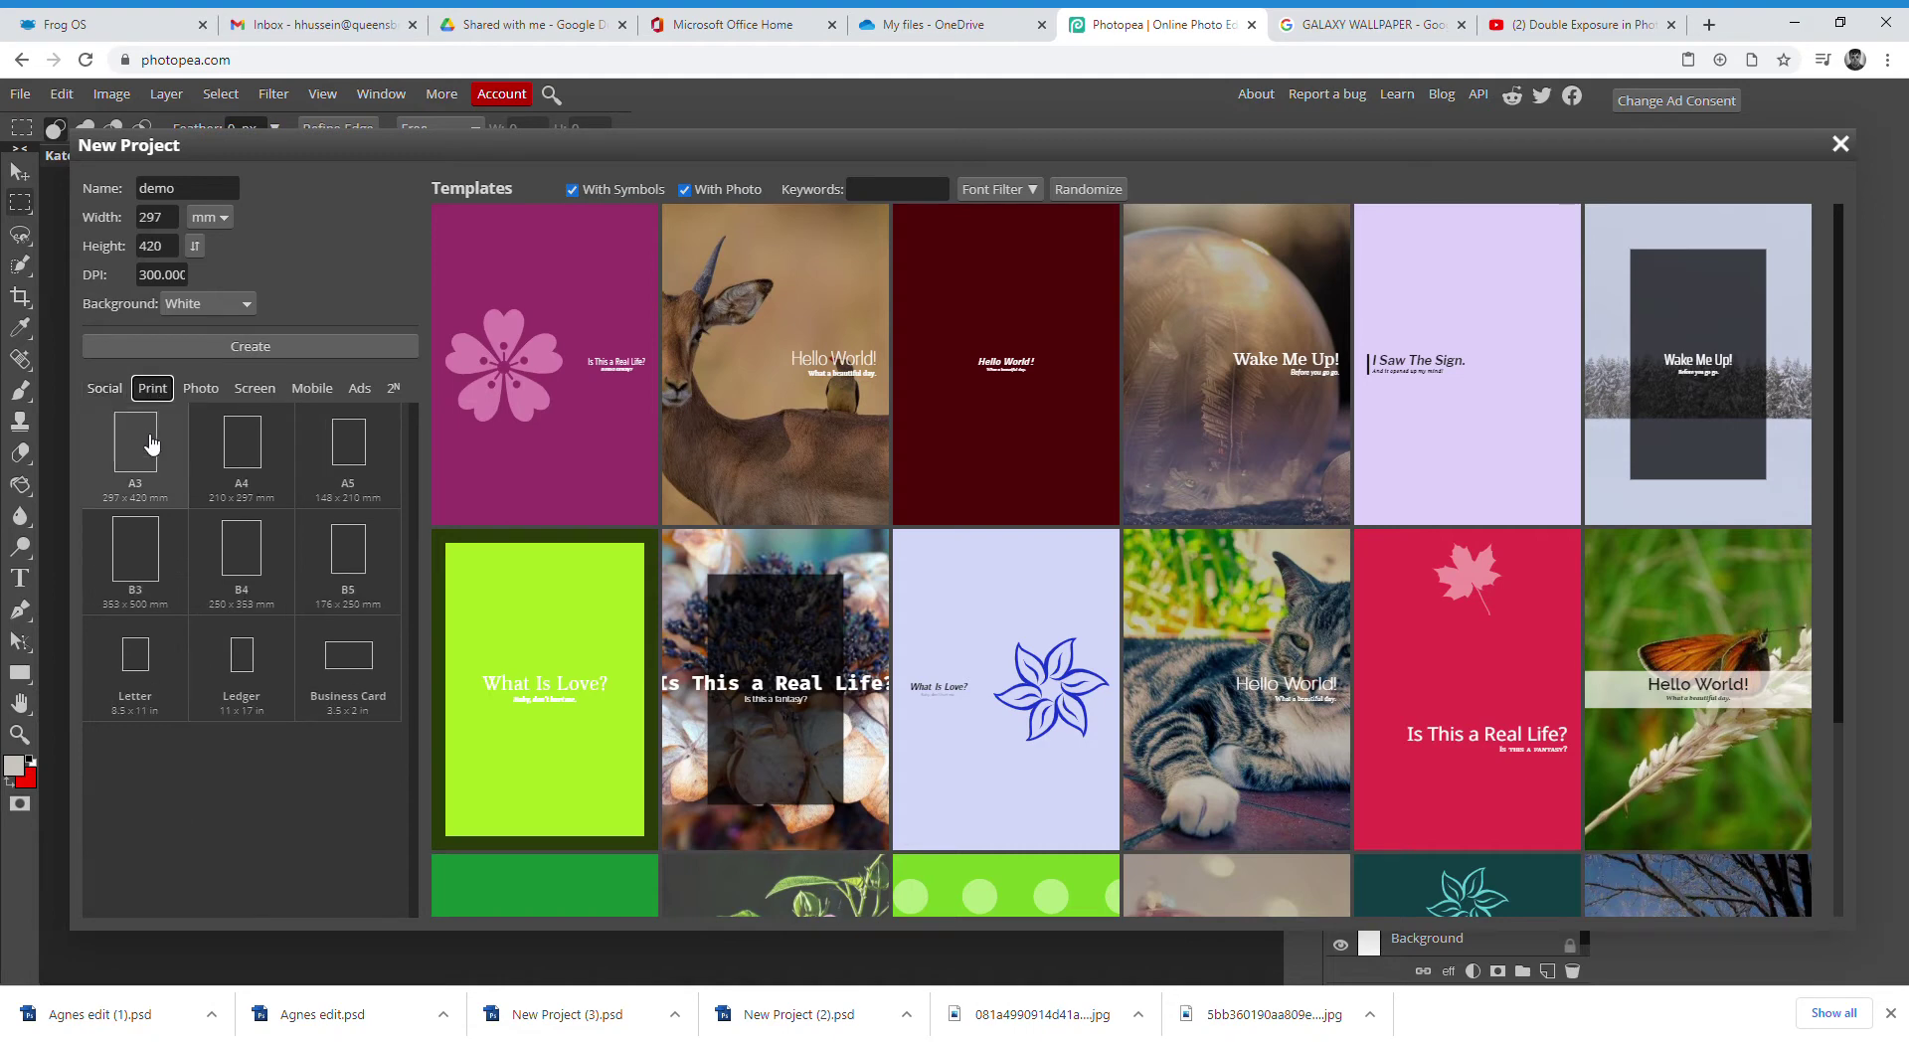
pyautogui.click(217, 348)
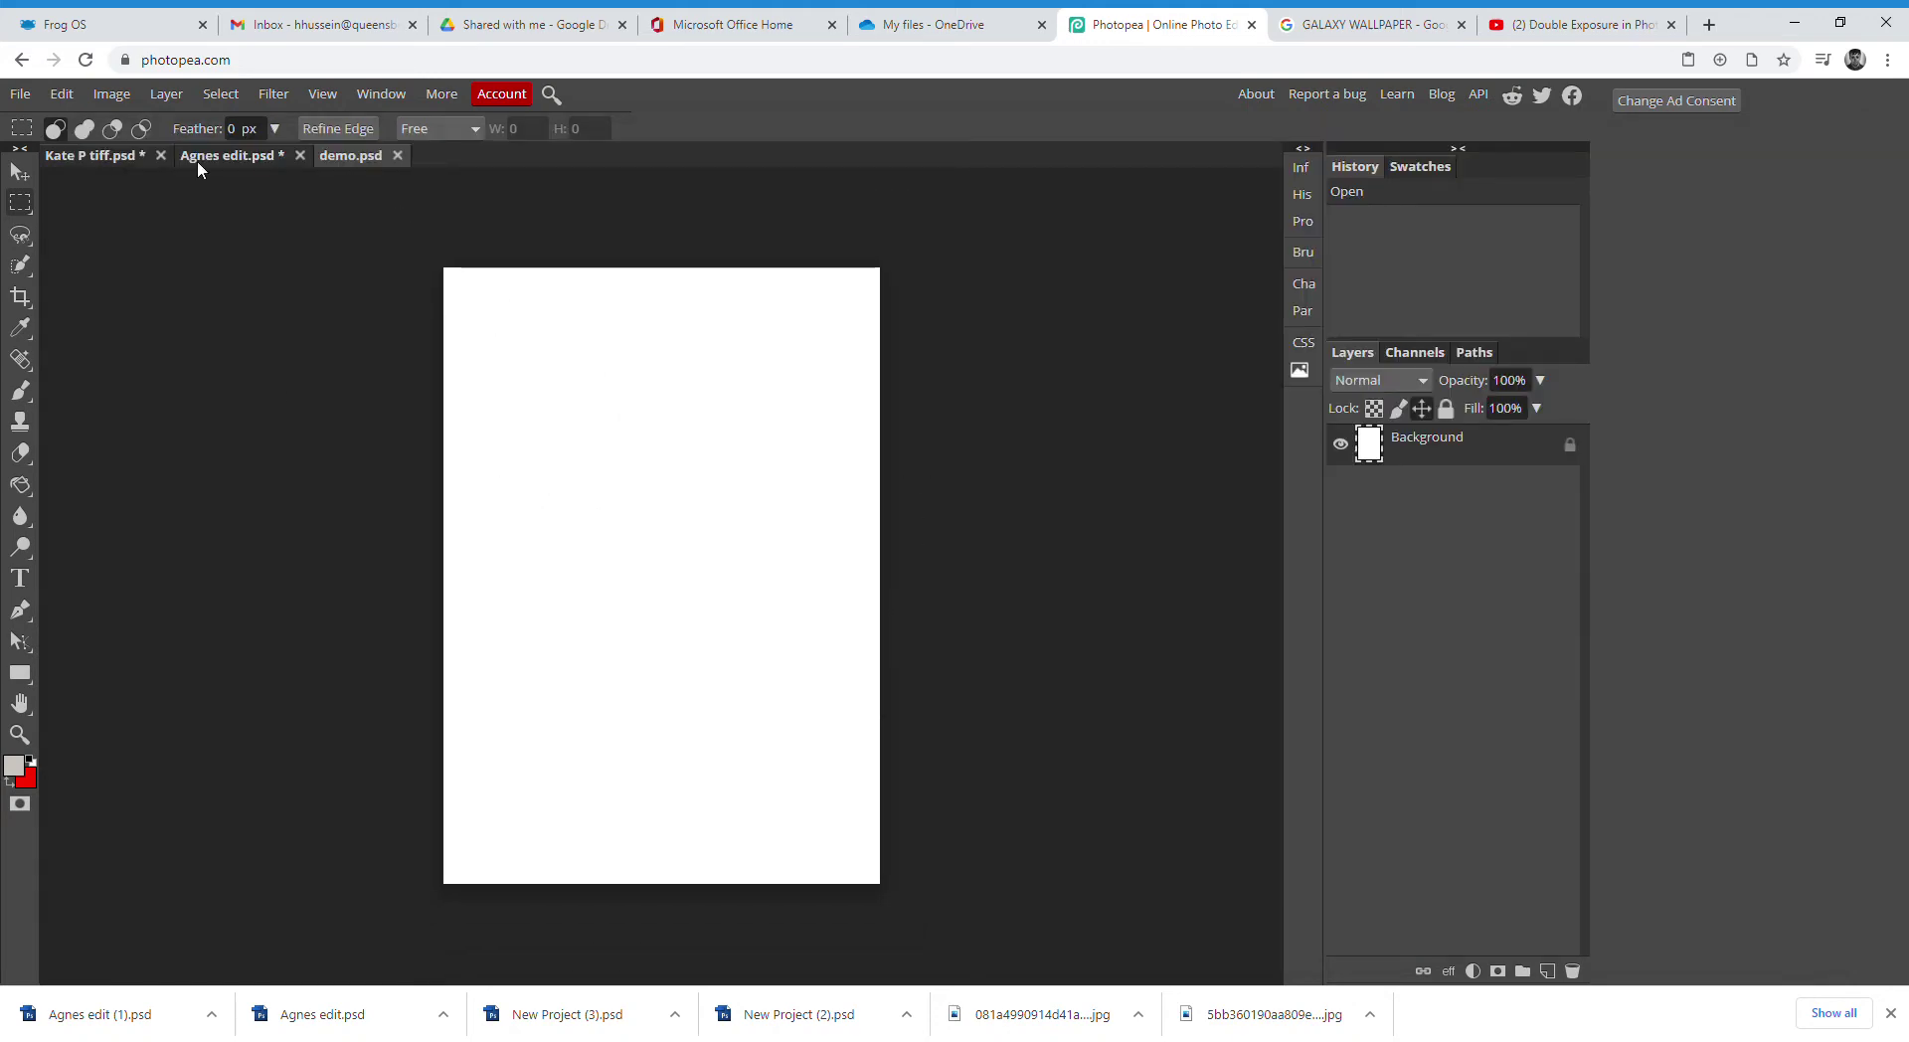
# Rotate the demo canvas 90° clockwise into landscape and zoom in on it
pyautogui.click(111, 96)
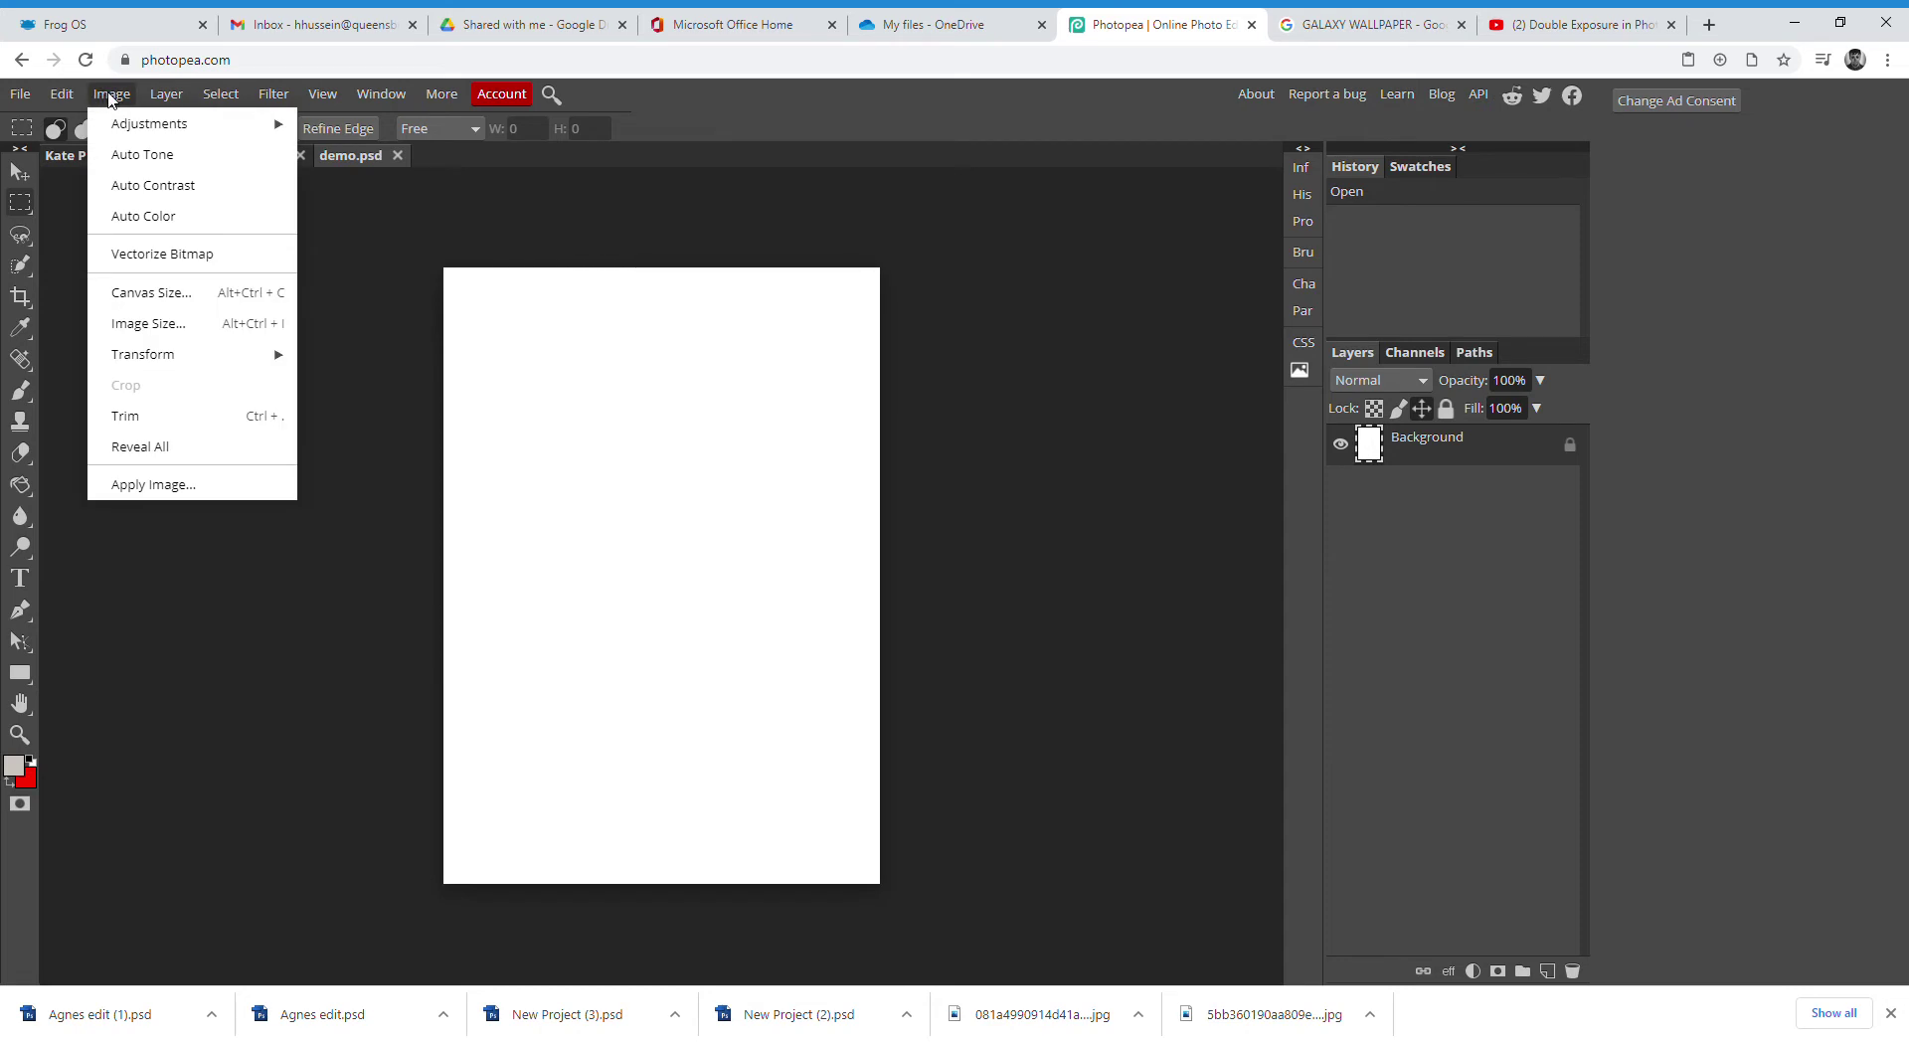
pyautogui.moveTo(151, 358)
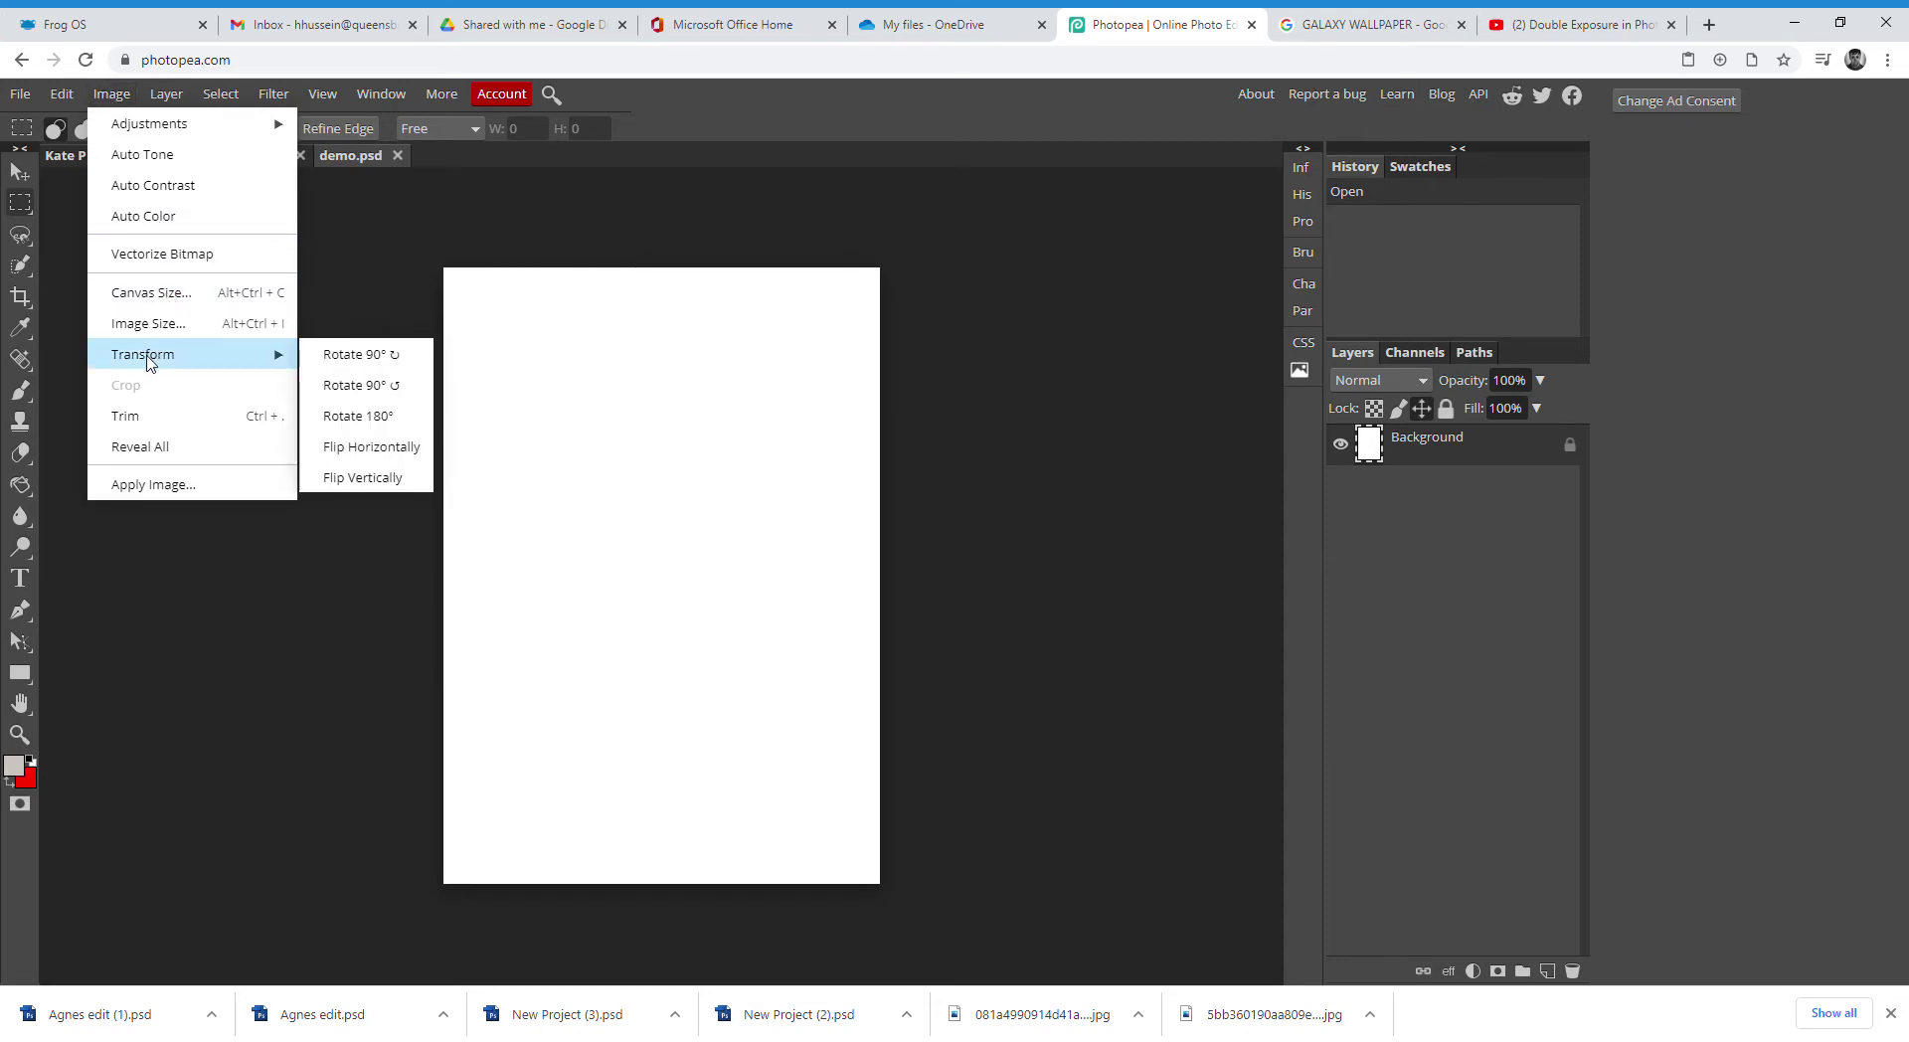
pyautogui.click(360, 366)
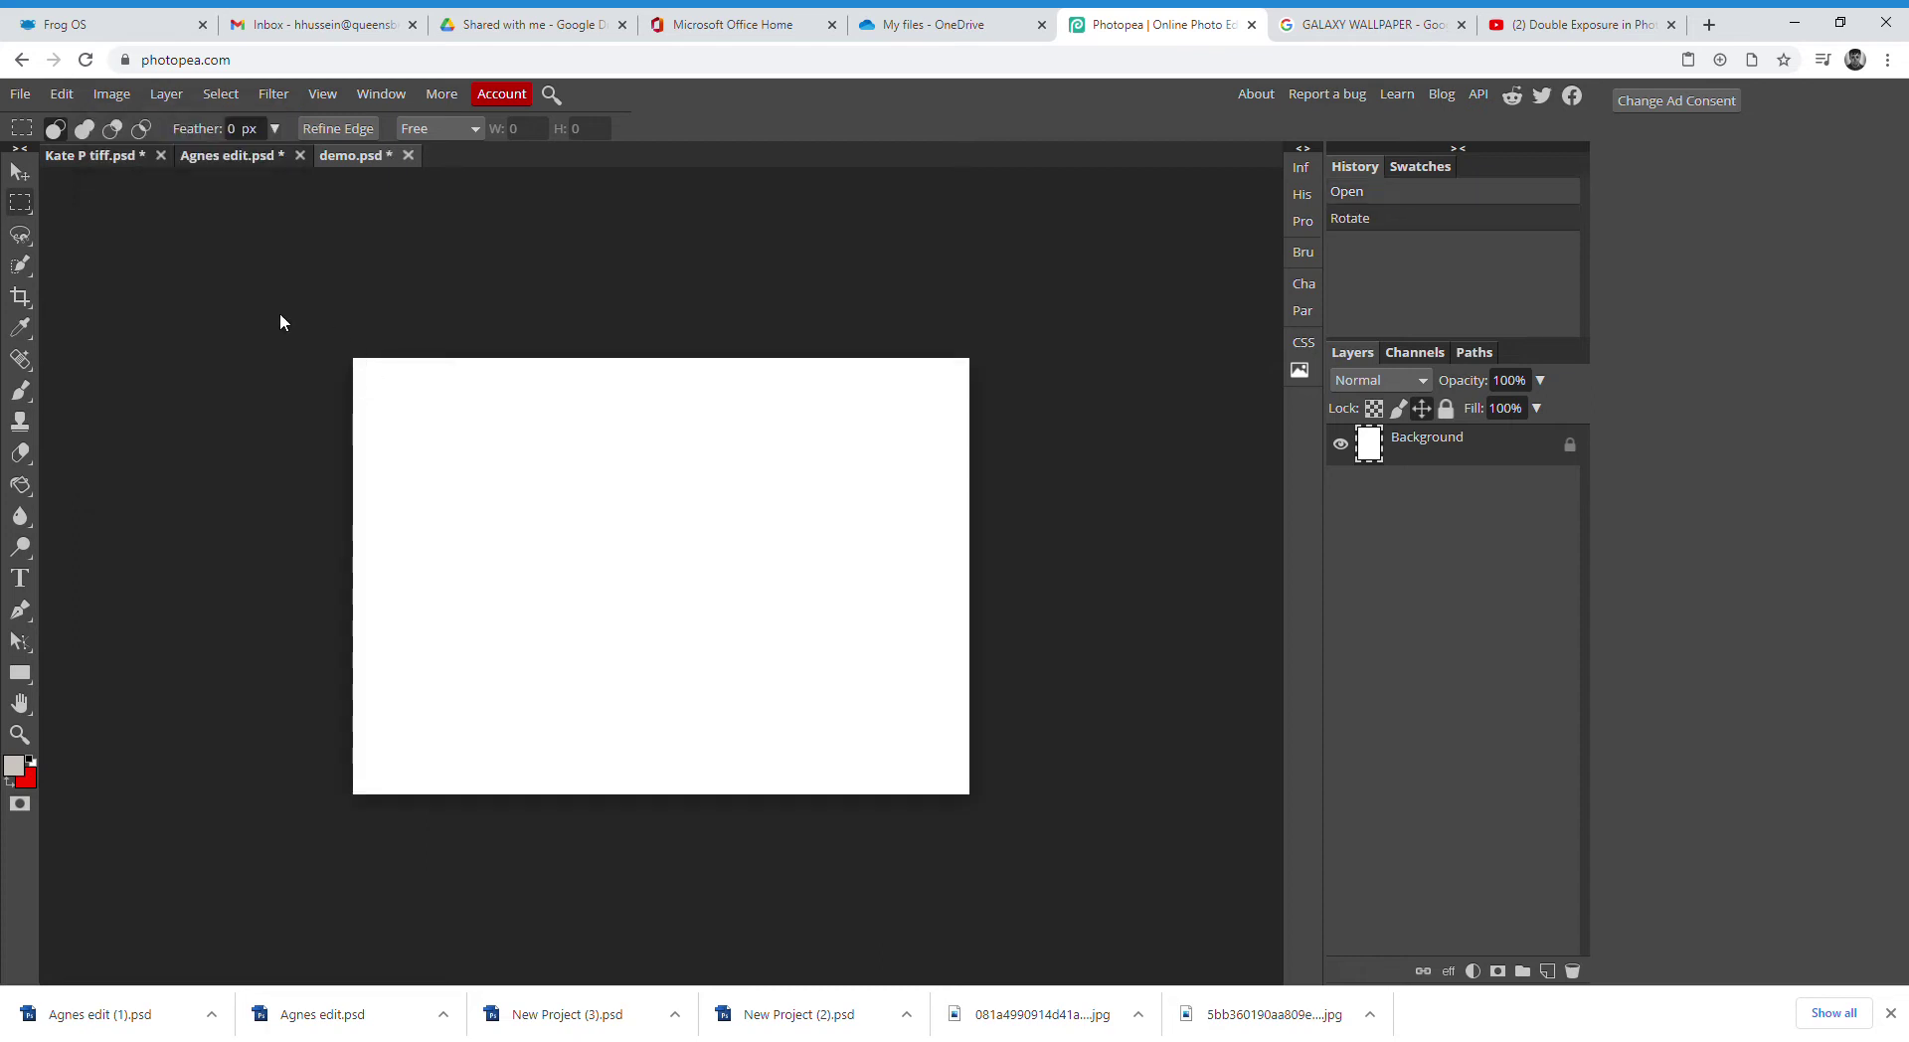
pyautogui.hotkey('ctrl', '+')
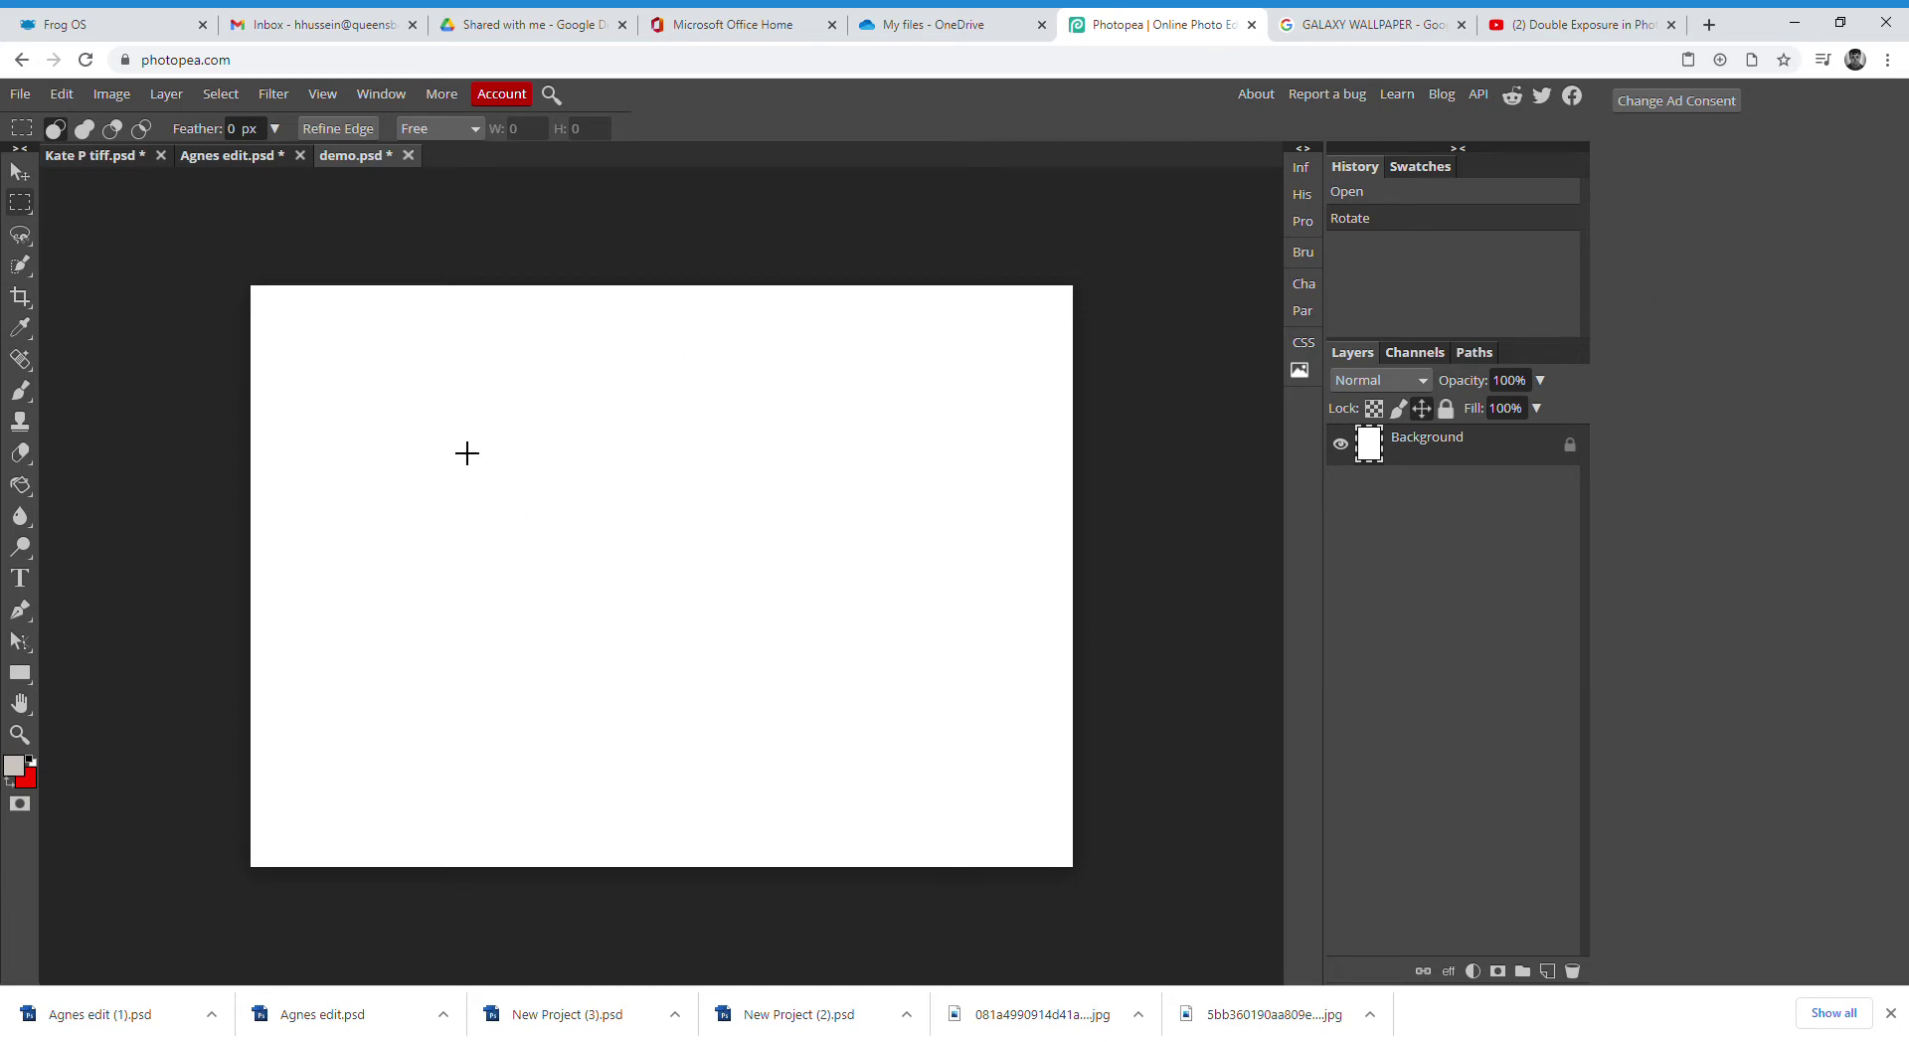
# Open the woman's portrait and three goldfish photos from the computer
pyautogui.click(28, 95)
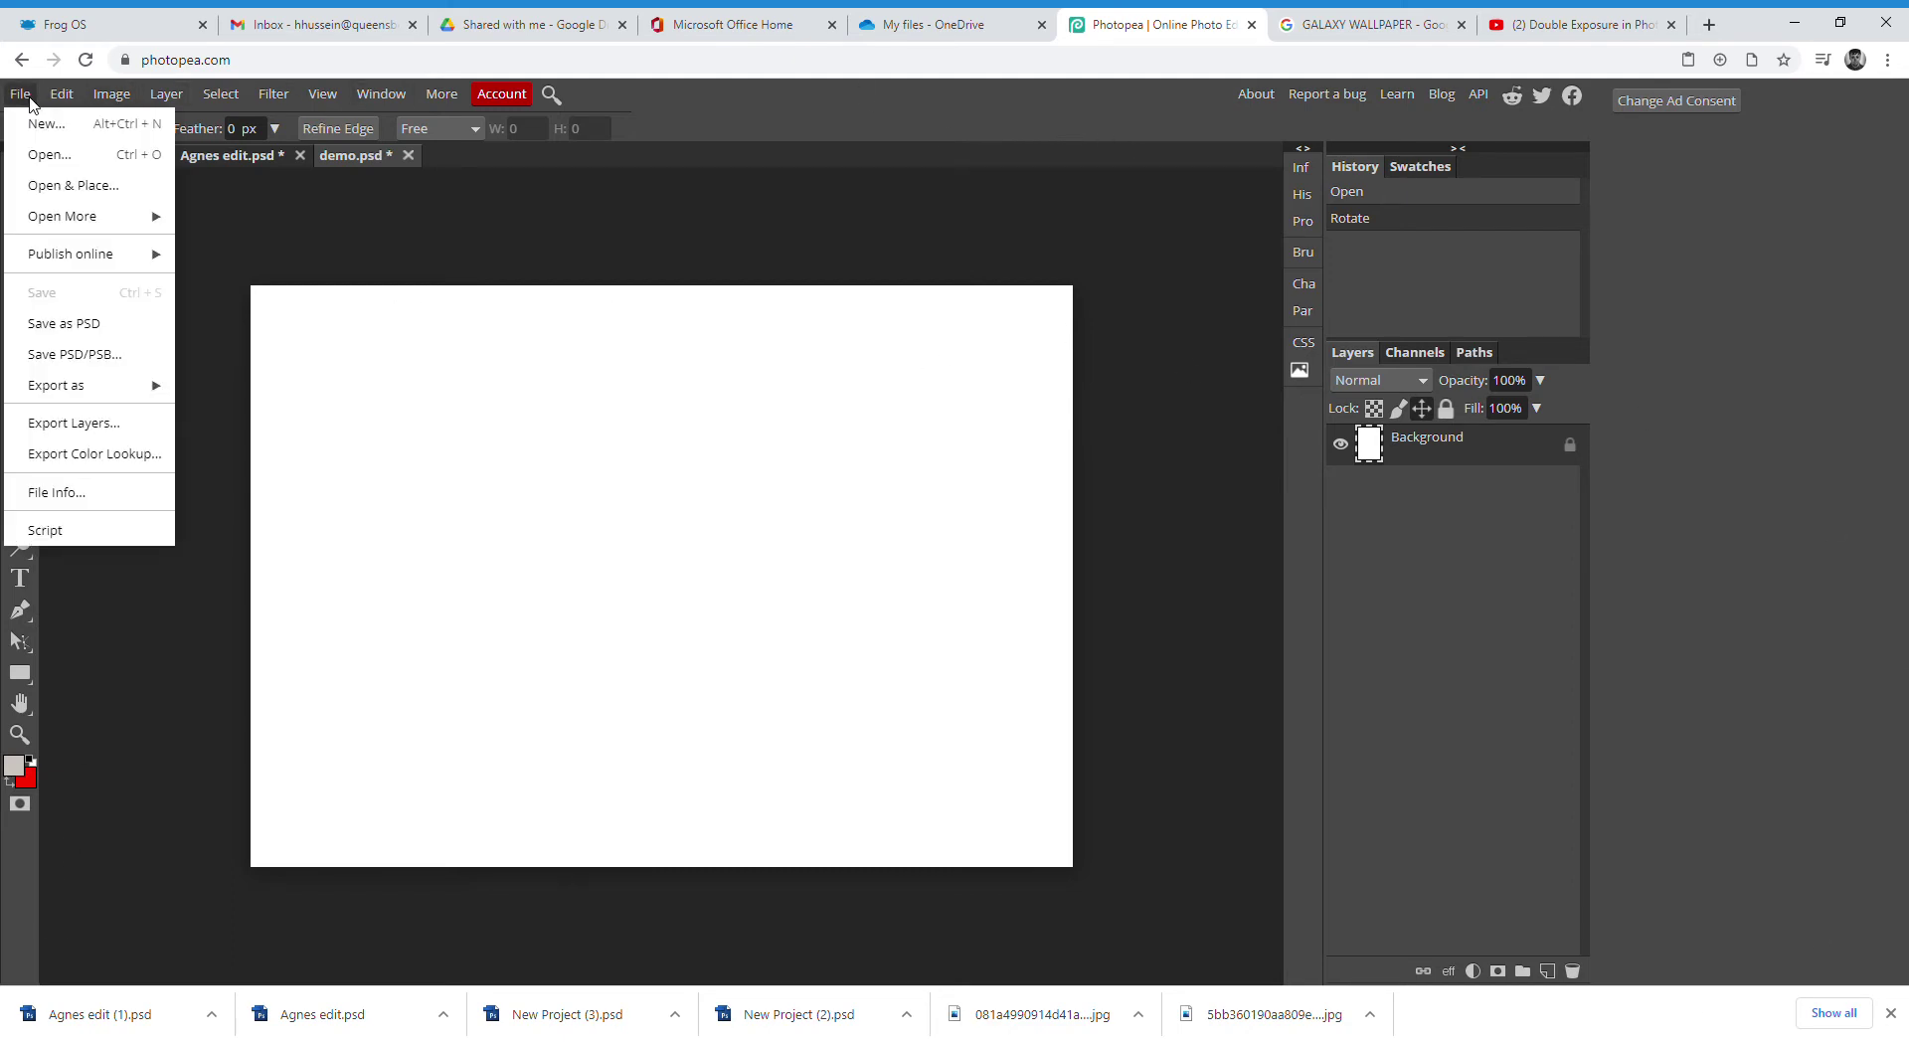
pyautogui.click(58, 159)
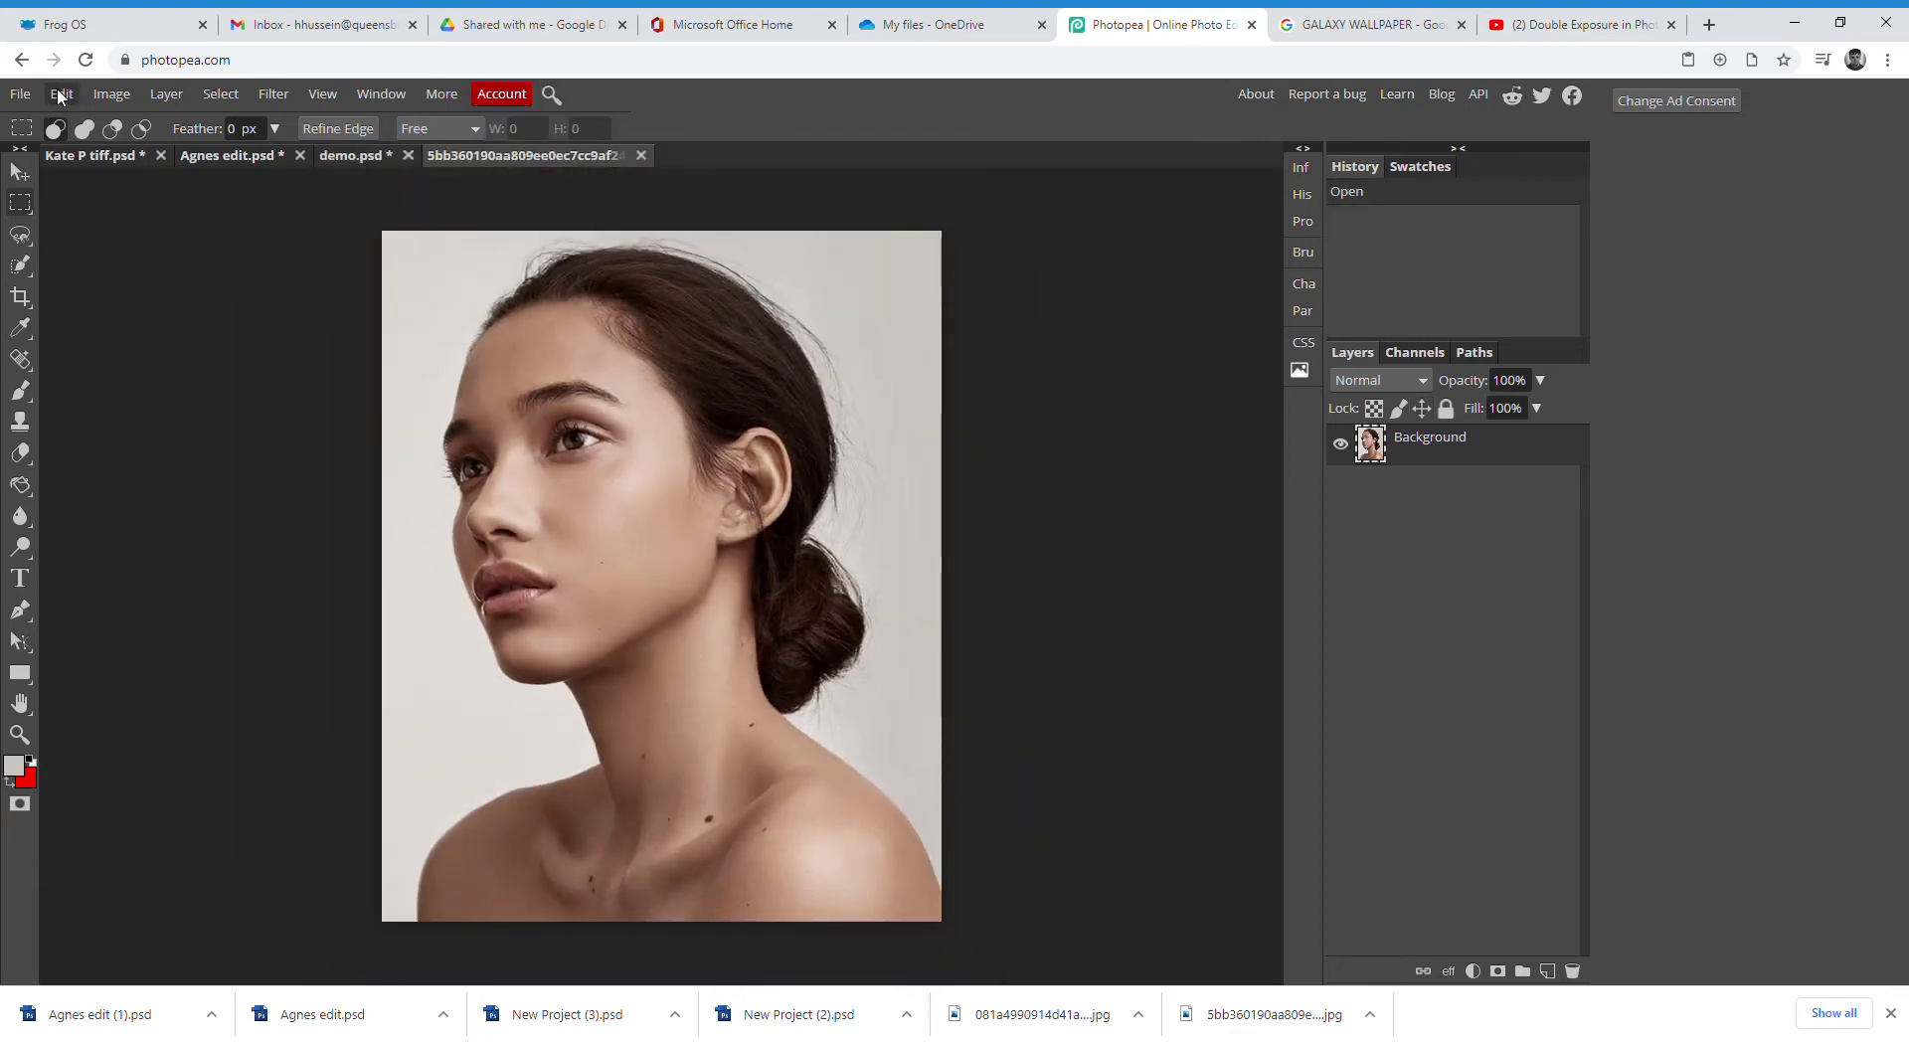
pyautogui.click(20, 94)
pyautogui.click(38, 149)
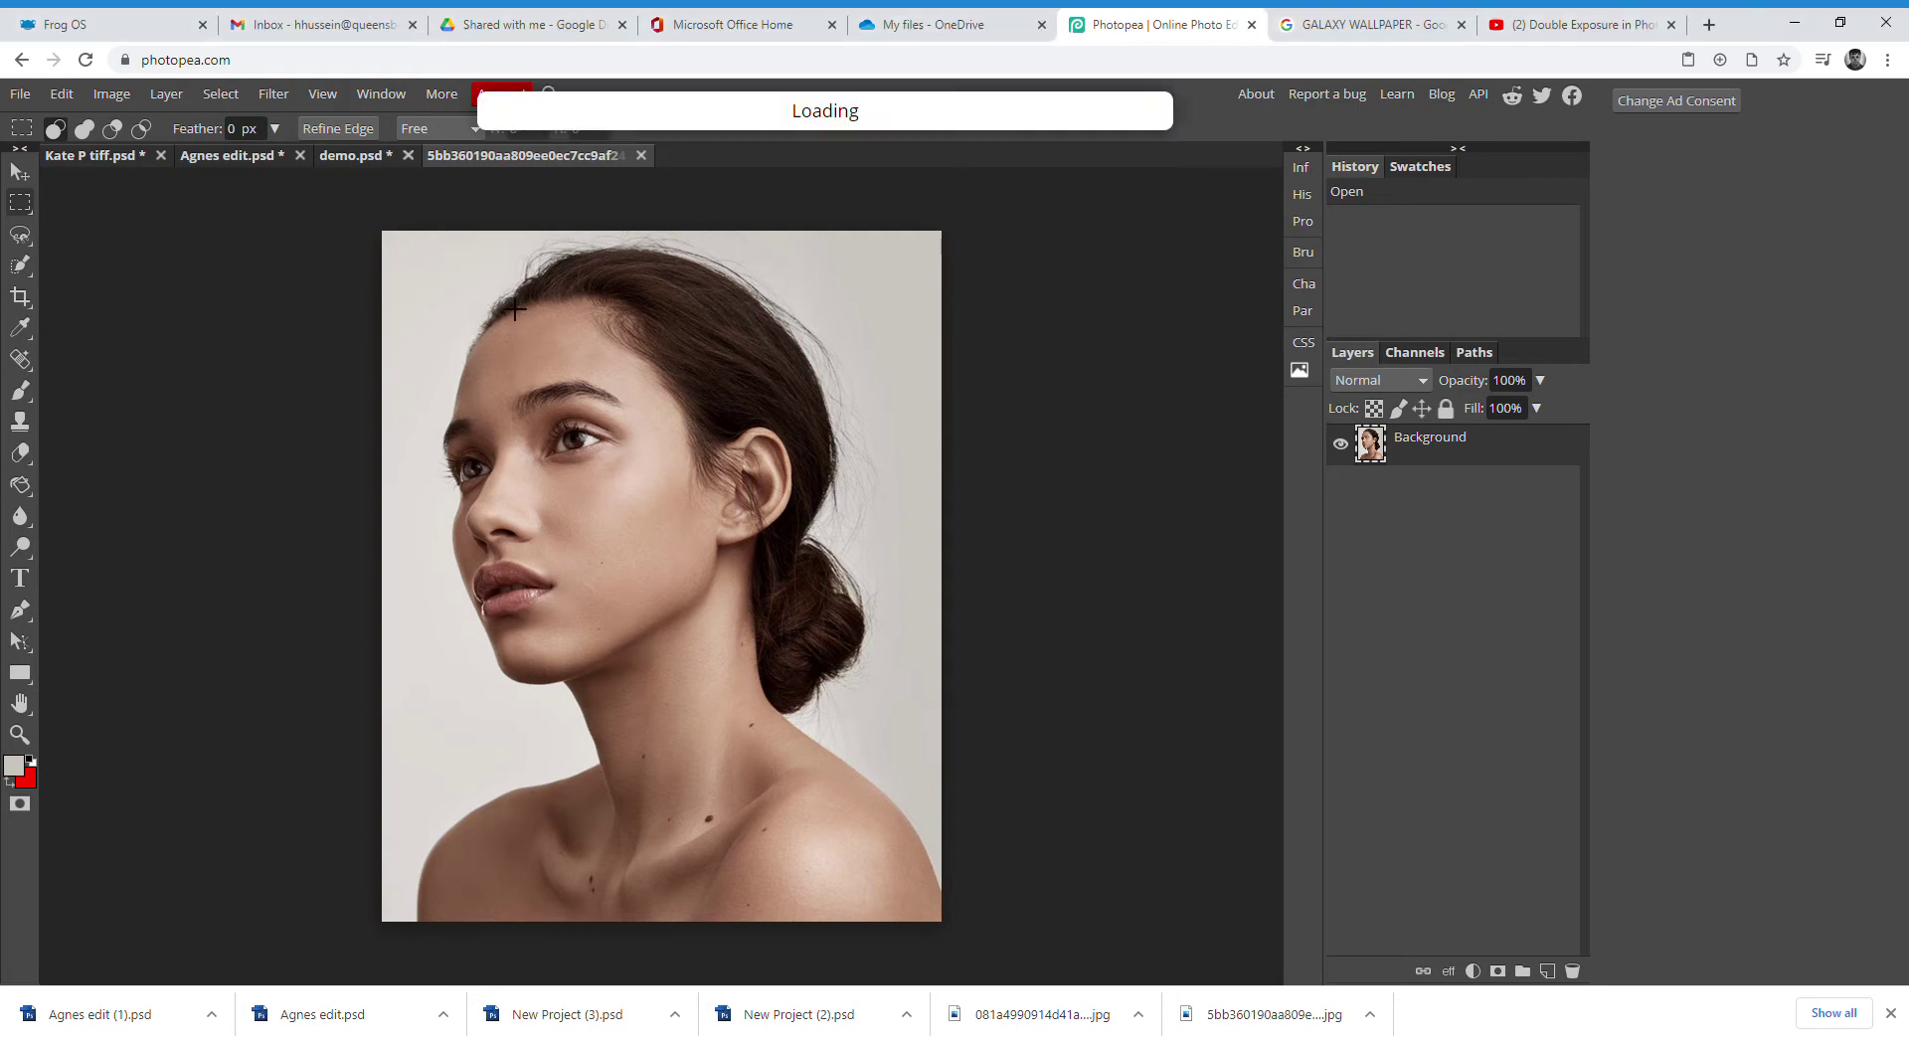
pyautogui.click(20, 93)
pyautogui.click(44, 154)
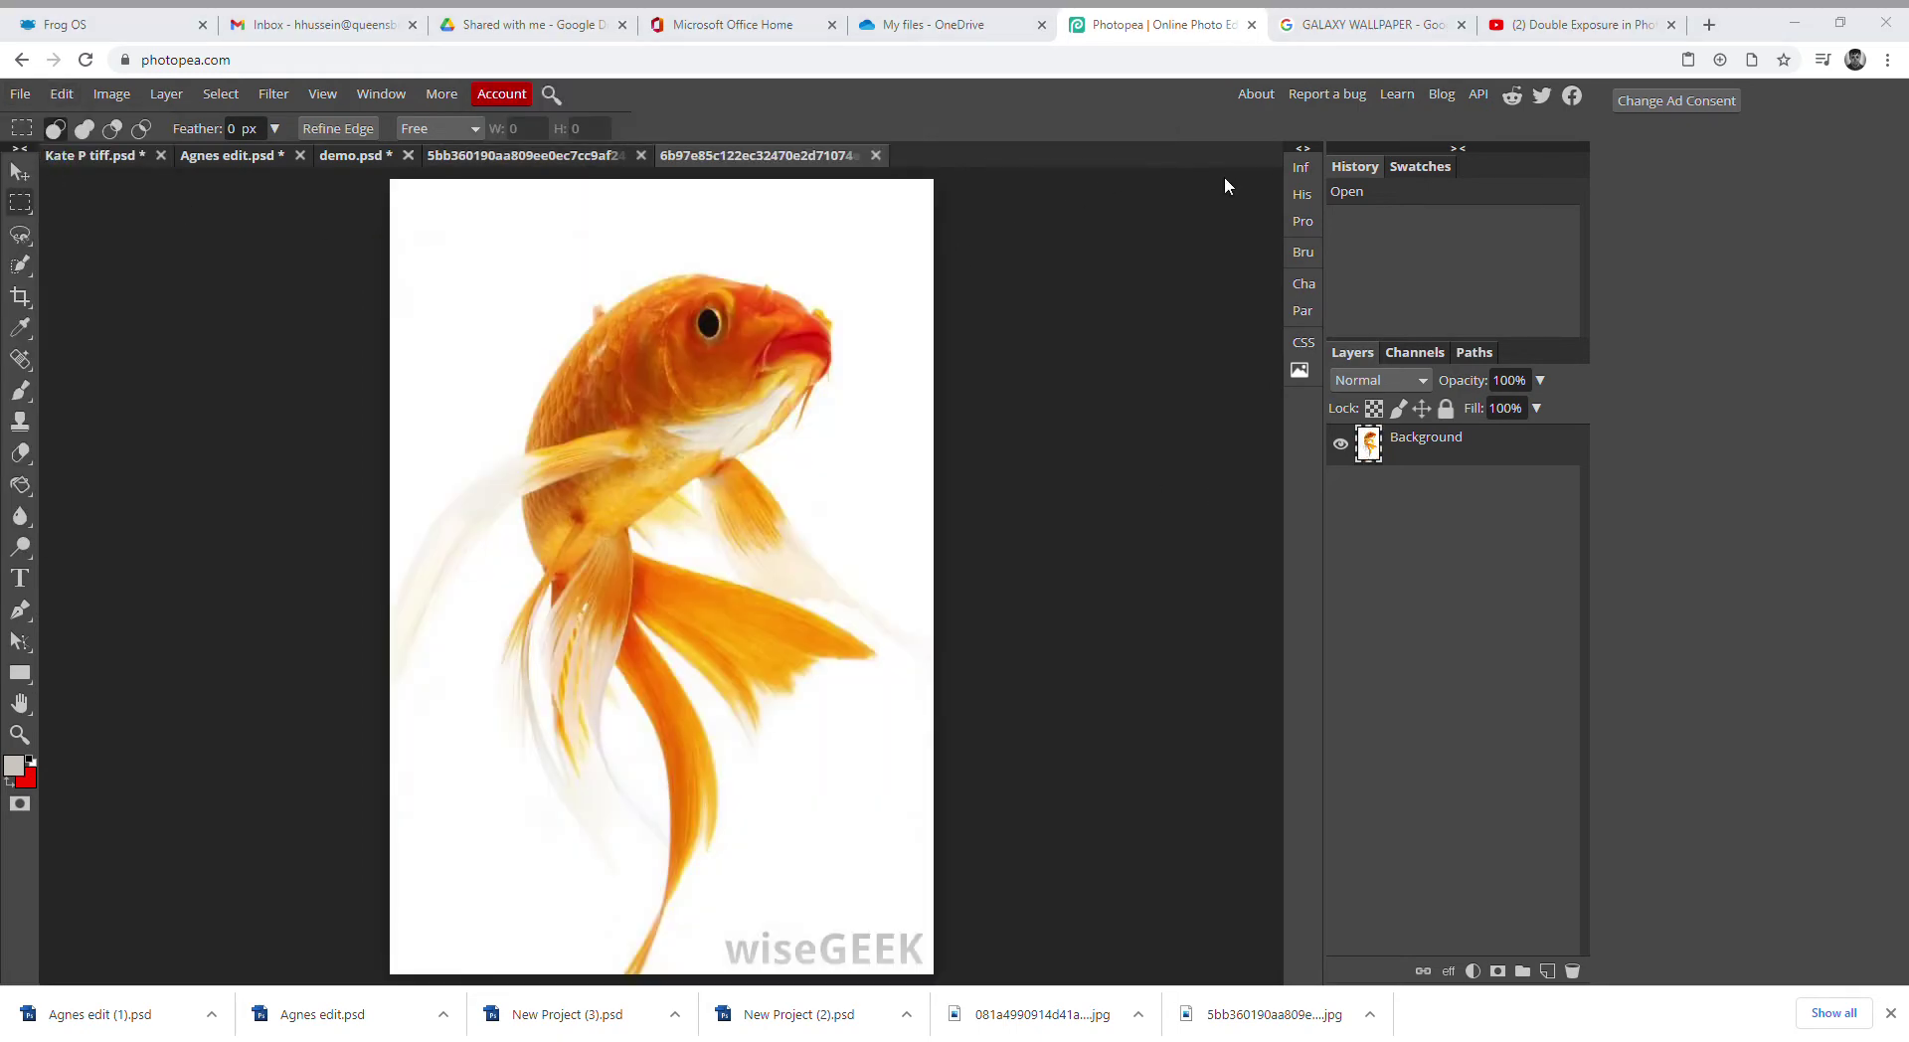
pyautogui.click(19, 94)
pyautogui.click(50, 157)
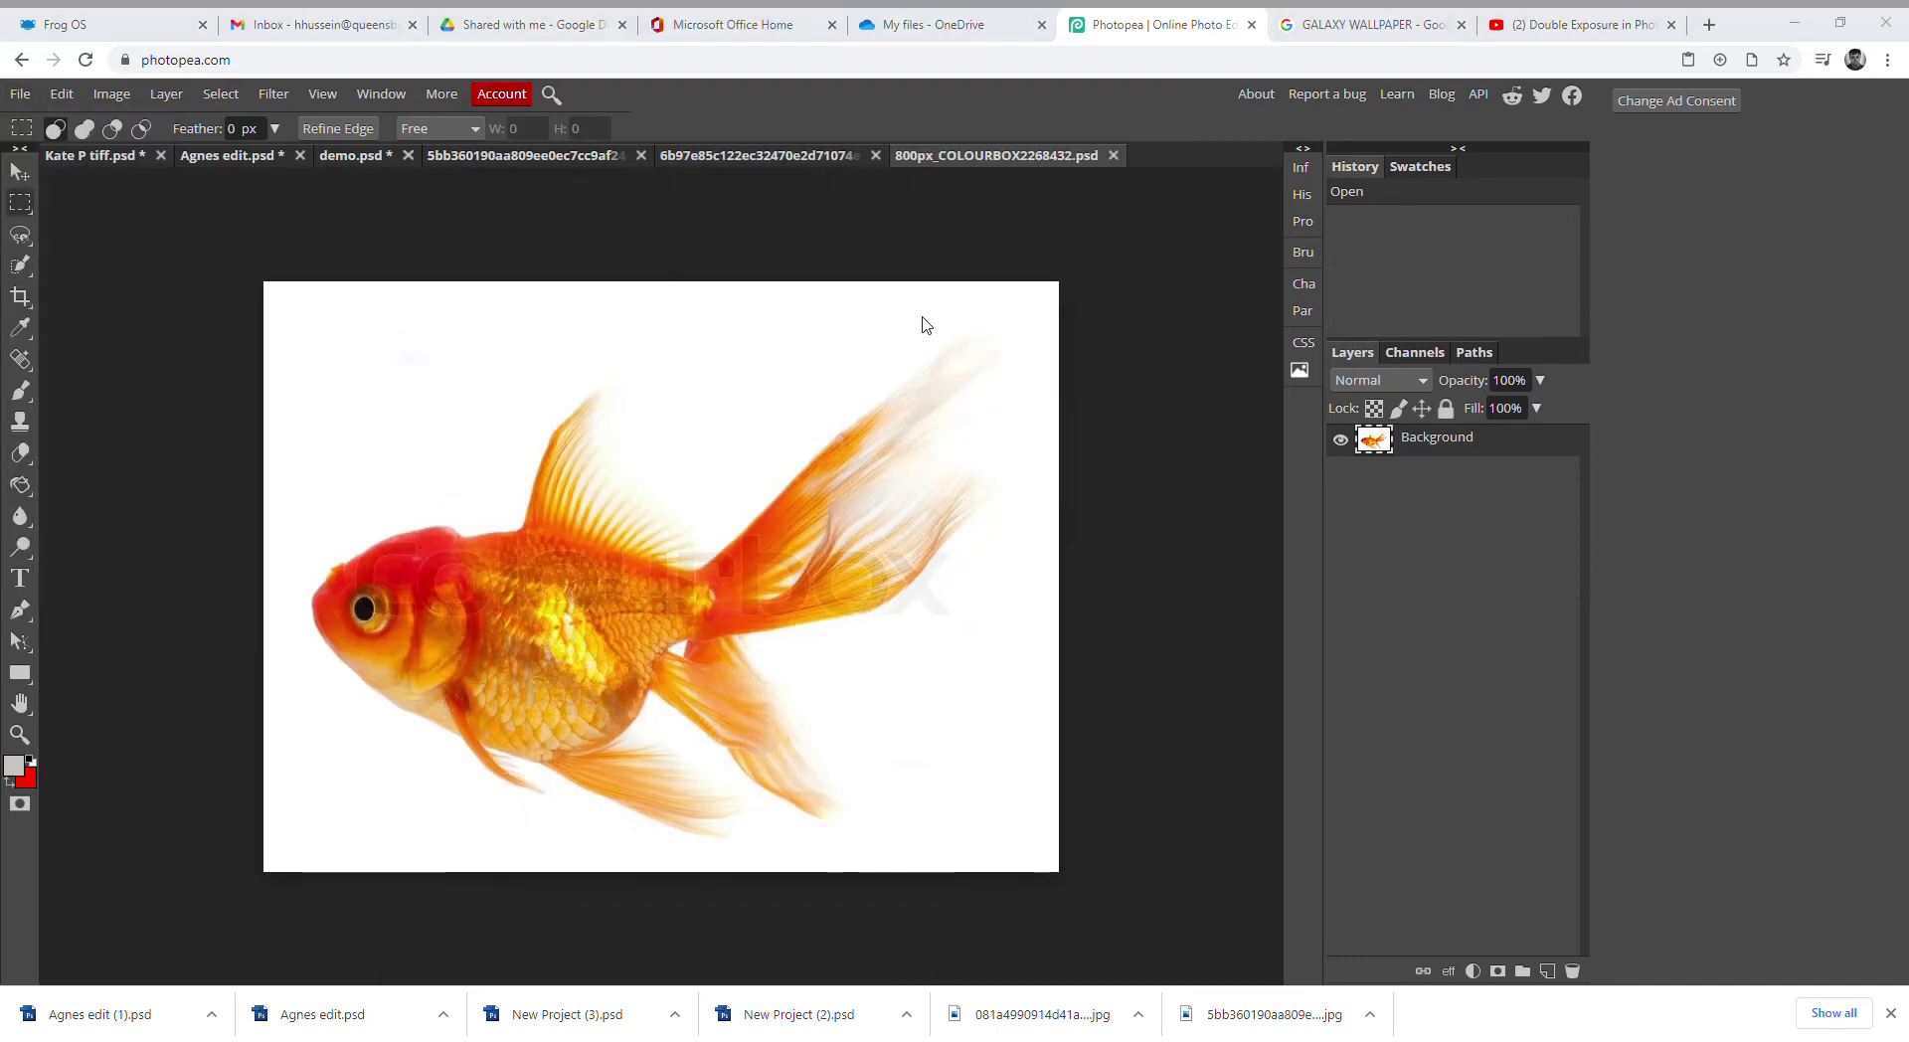
pyautogui.doubleClick(1191, 477)
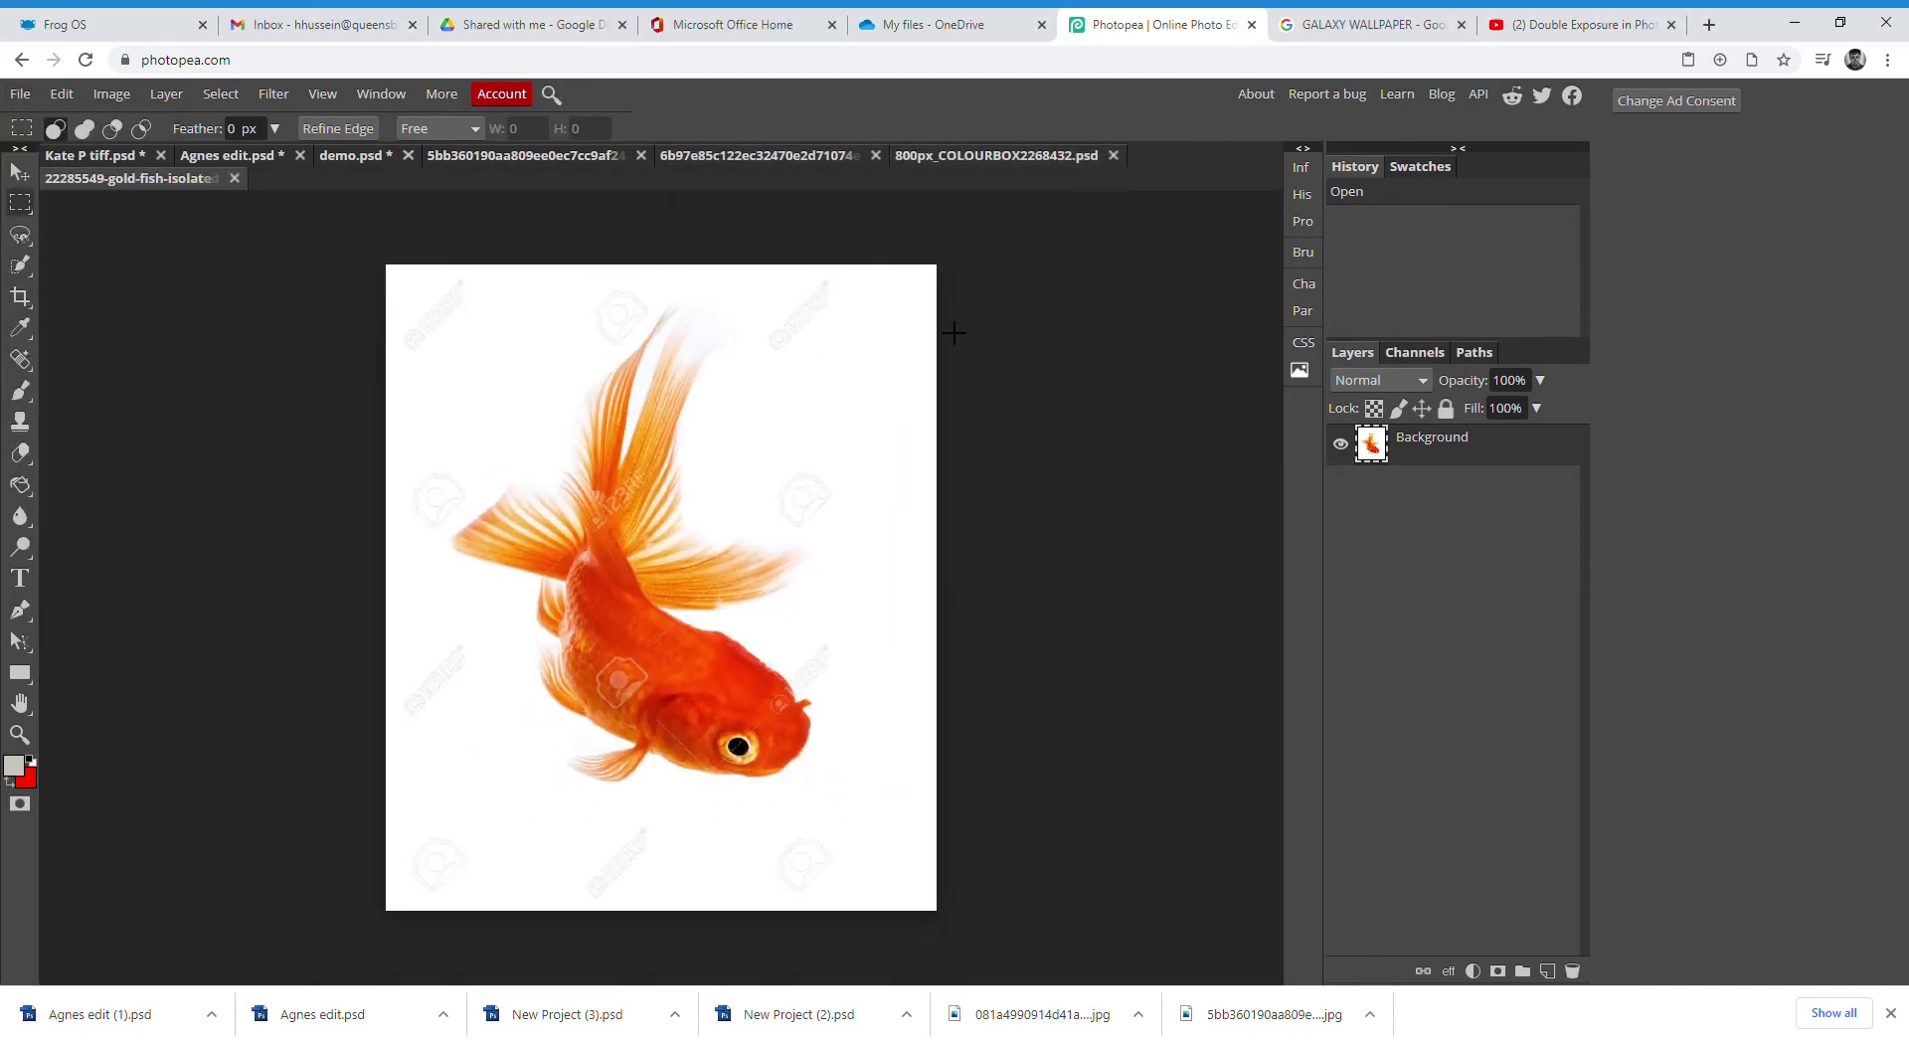
# Select the Move tool and browse the goldfish tabs, returning to the woman's portrait
pyautogui.click(749, 155)
pyautogui.click(557, 155)
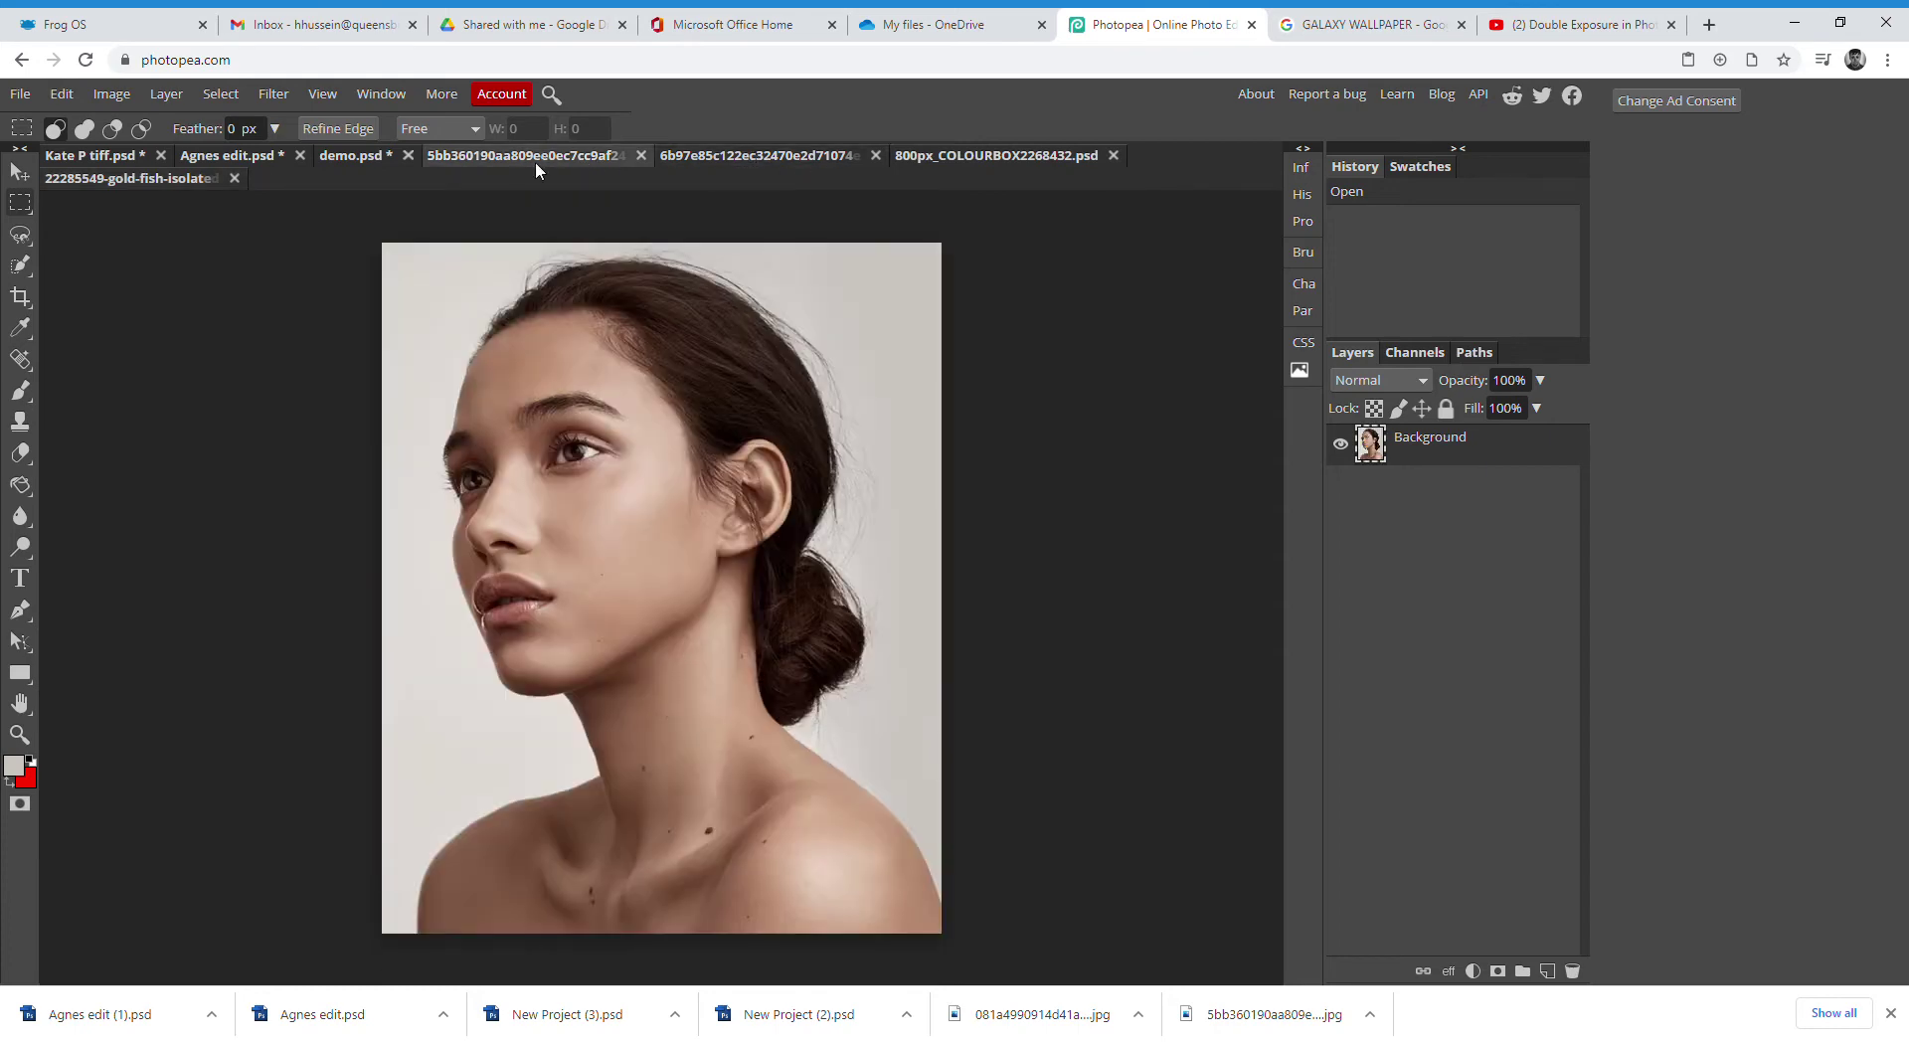
pyautogui.click(18, 174)
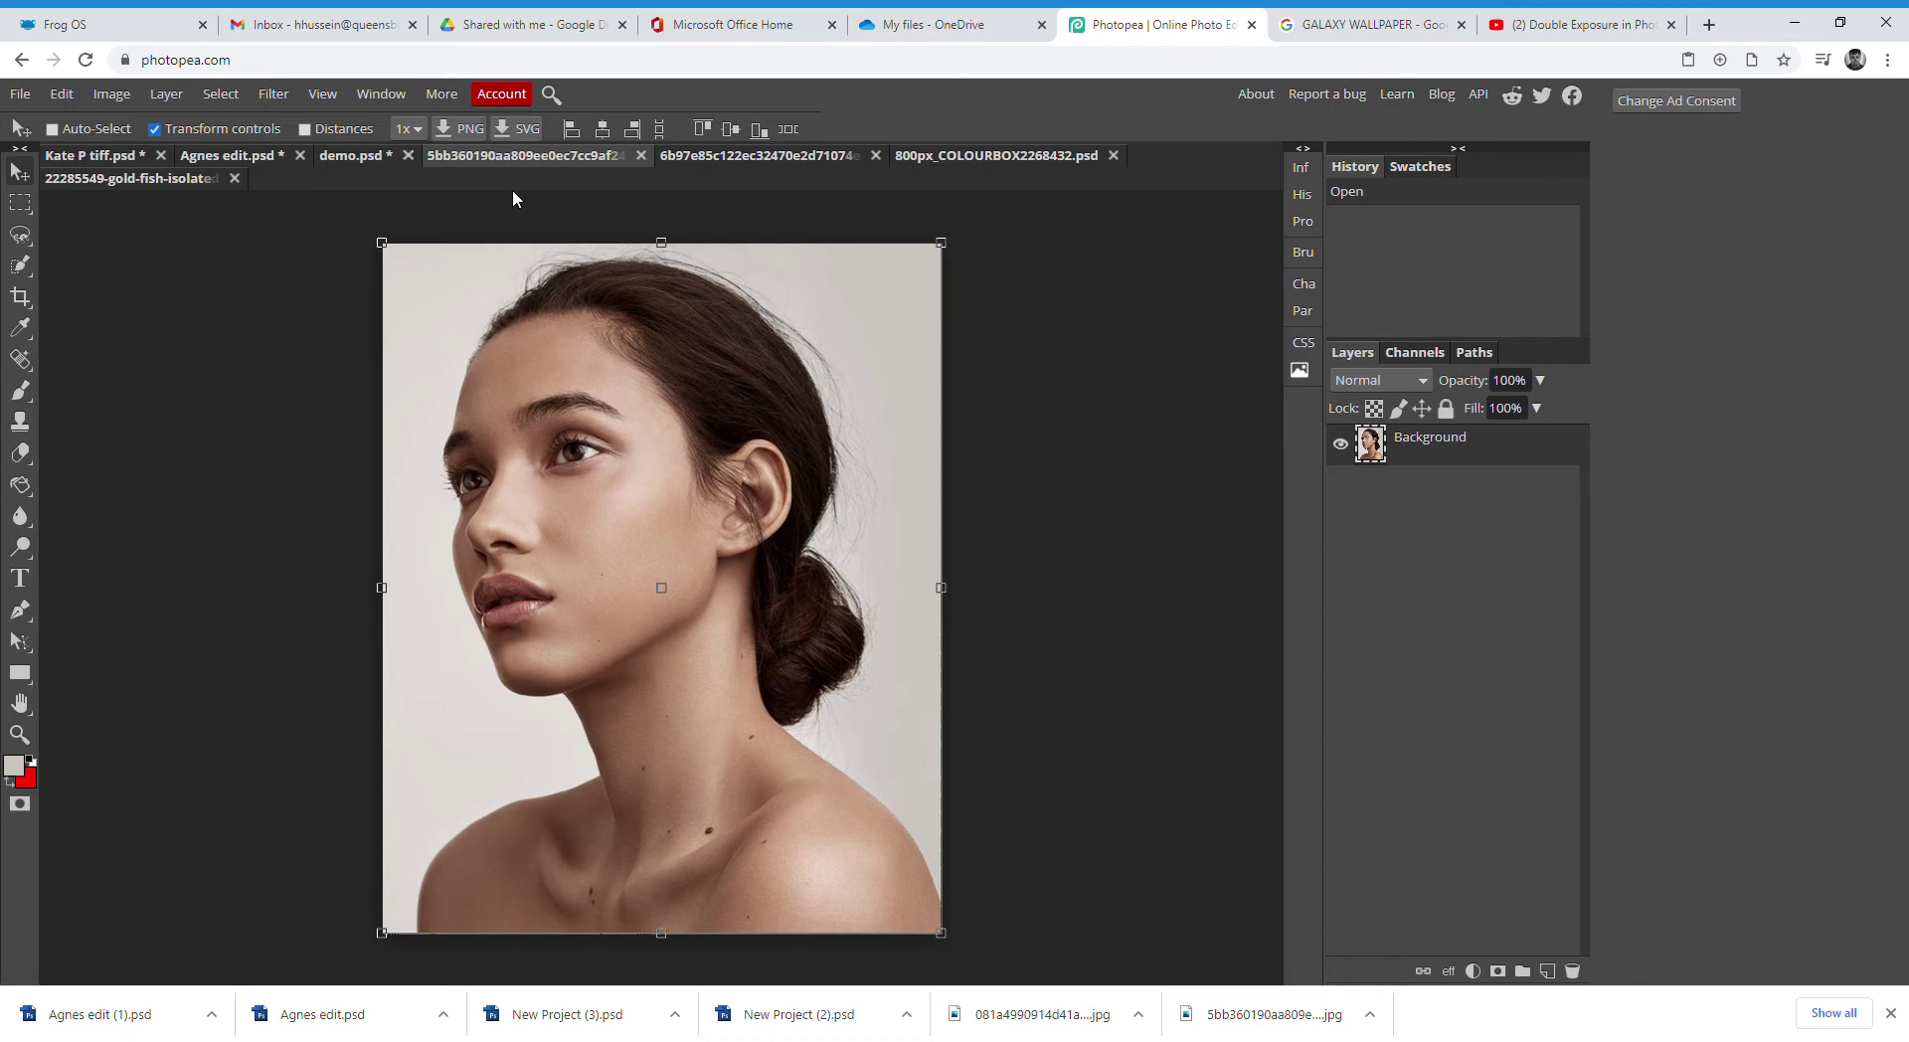
pyautogui.click(714, 155)
pyautogui.click(970, 156)
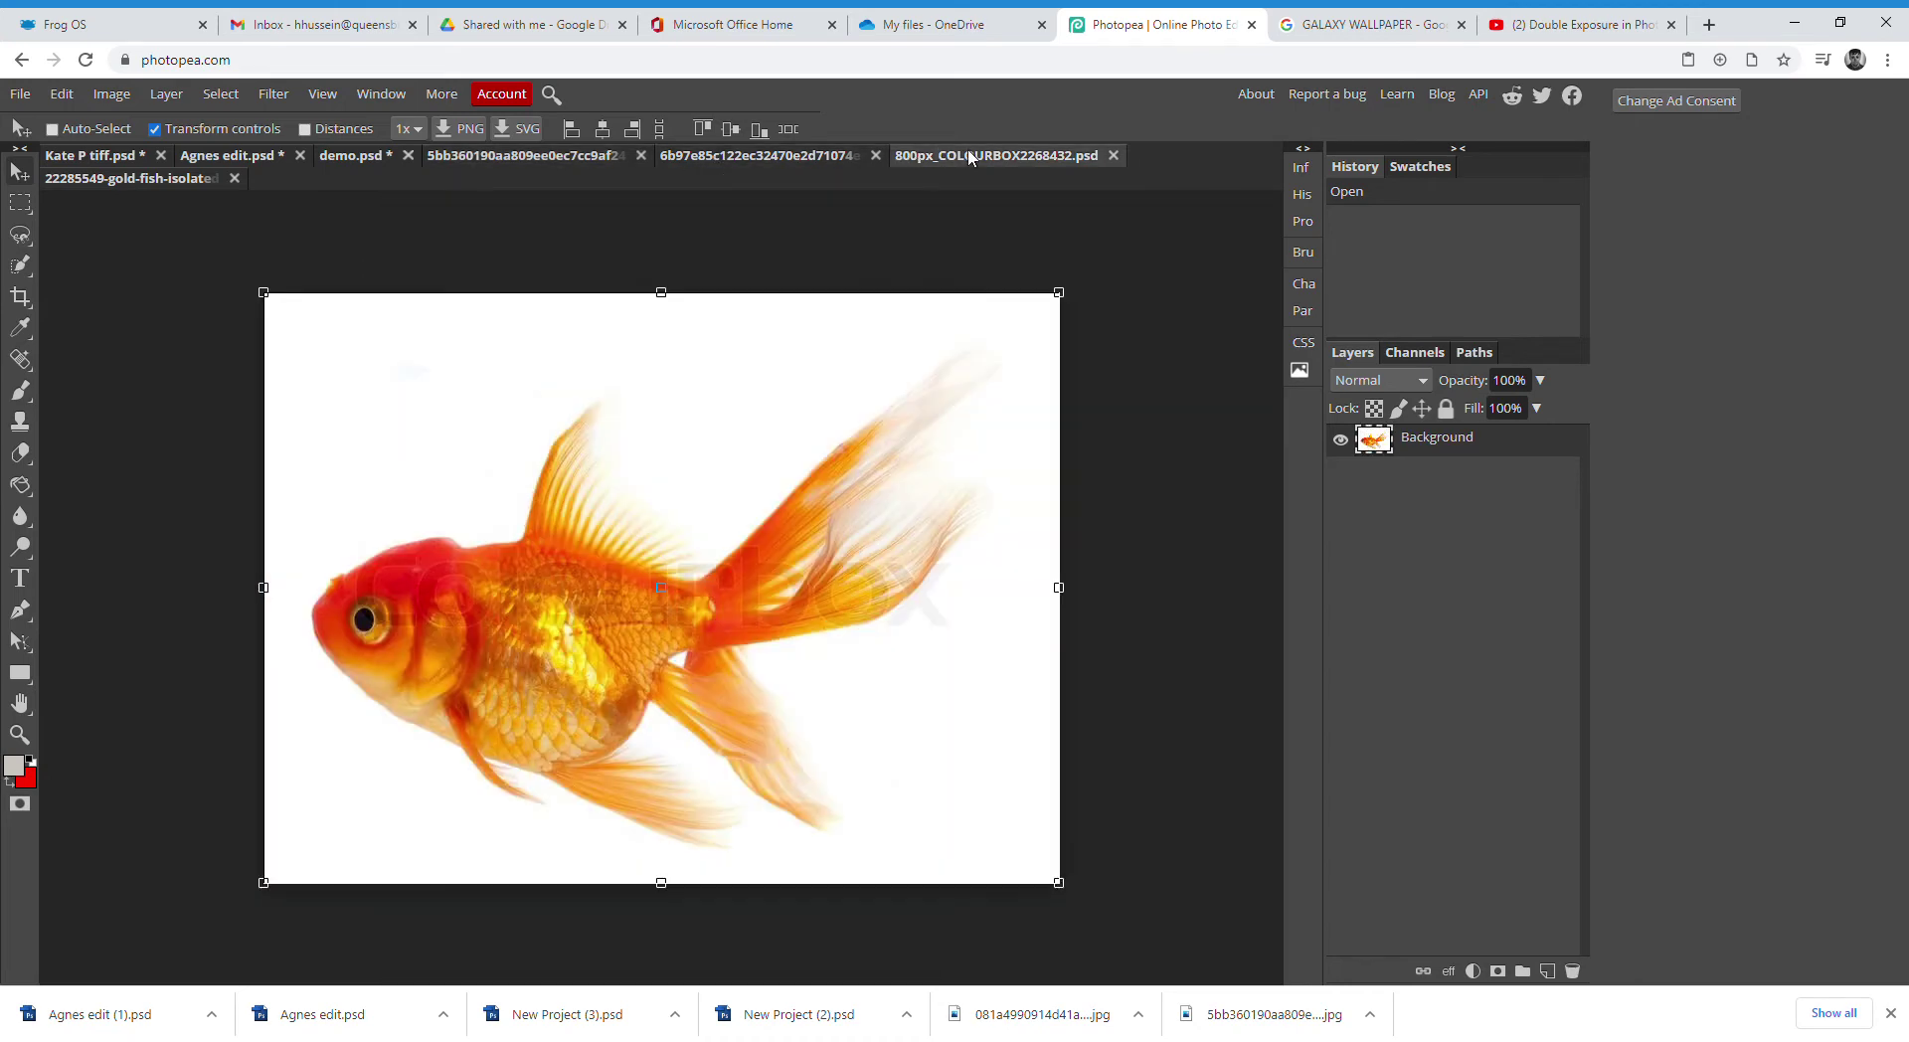
pyautogui.click(115, 181)
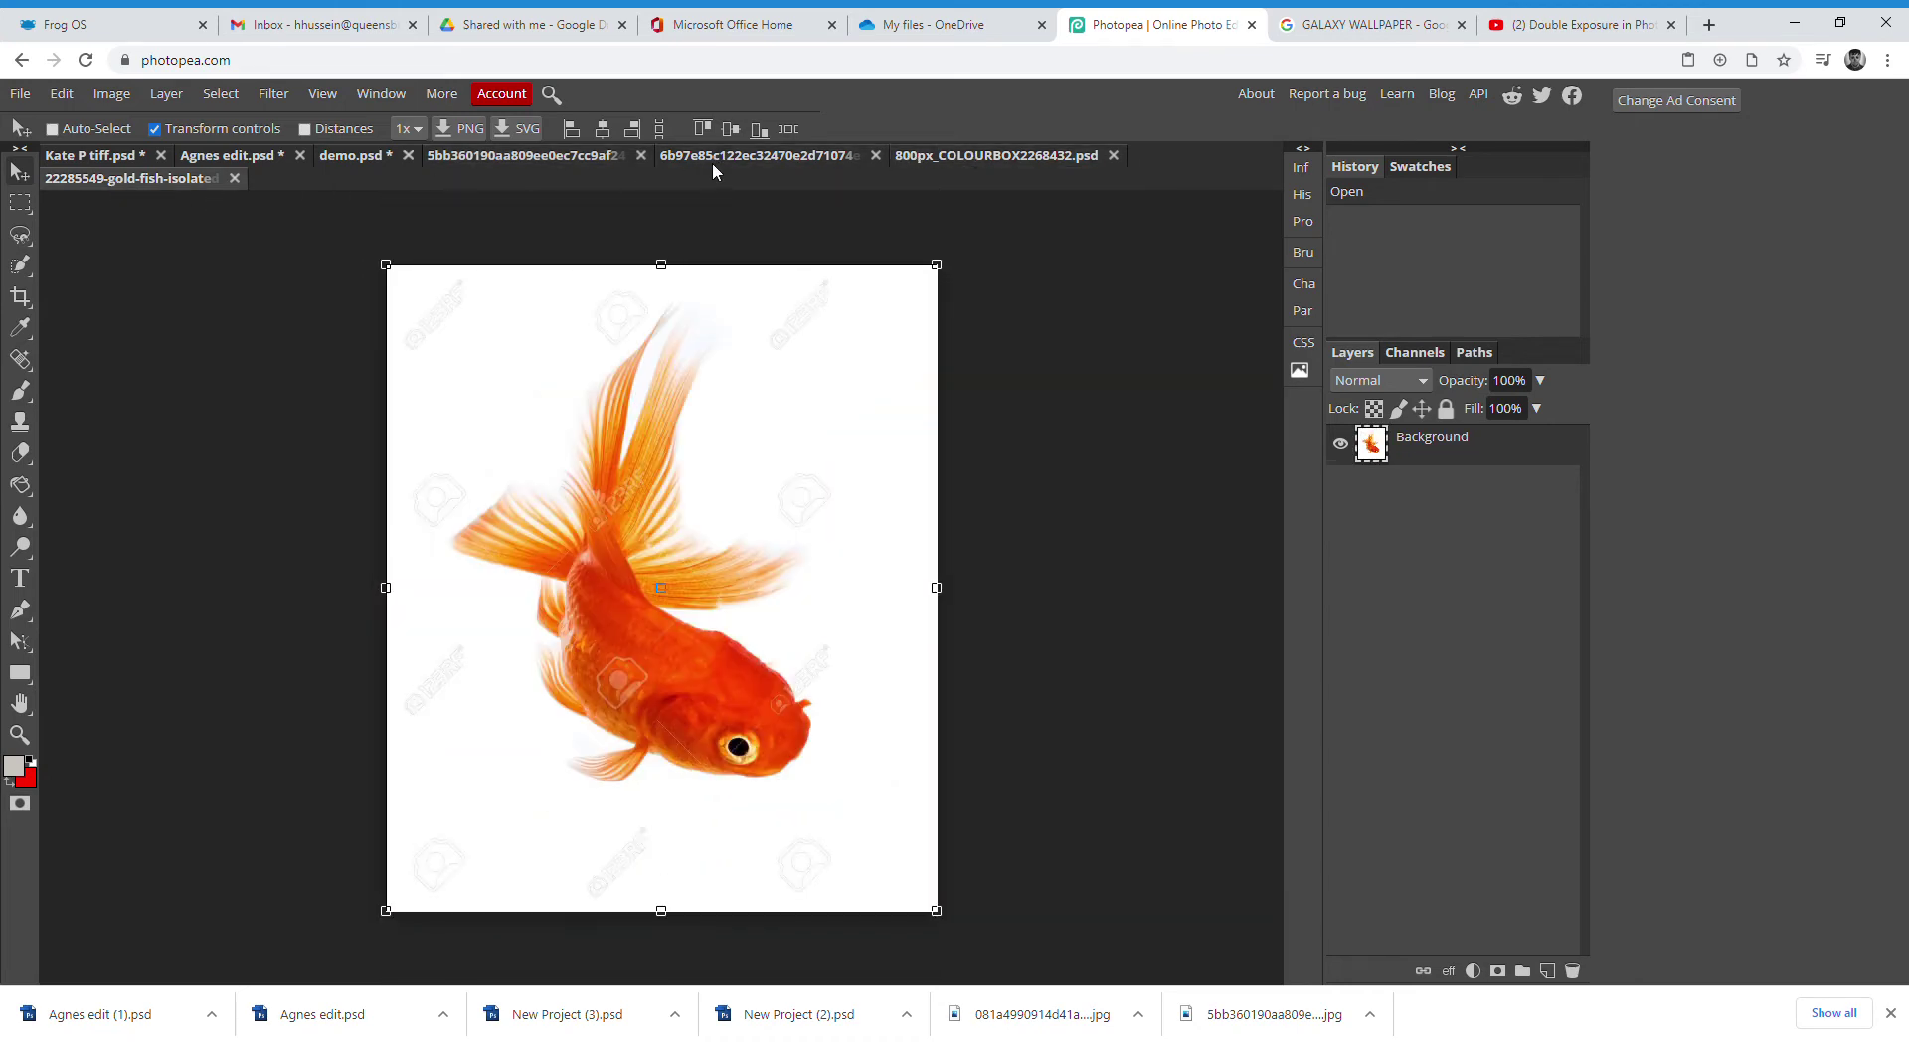
pyautogui.click(540, 155)
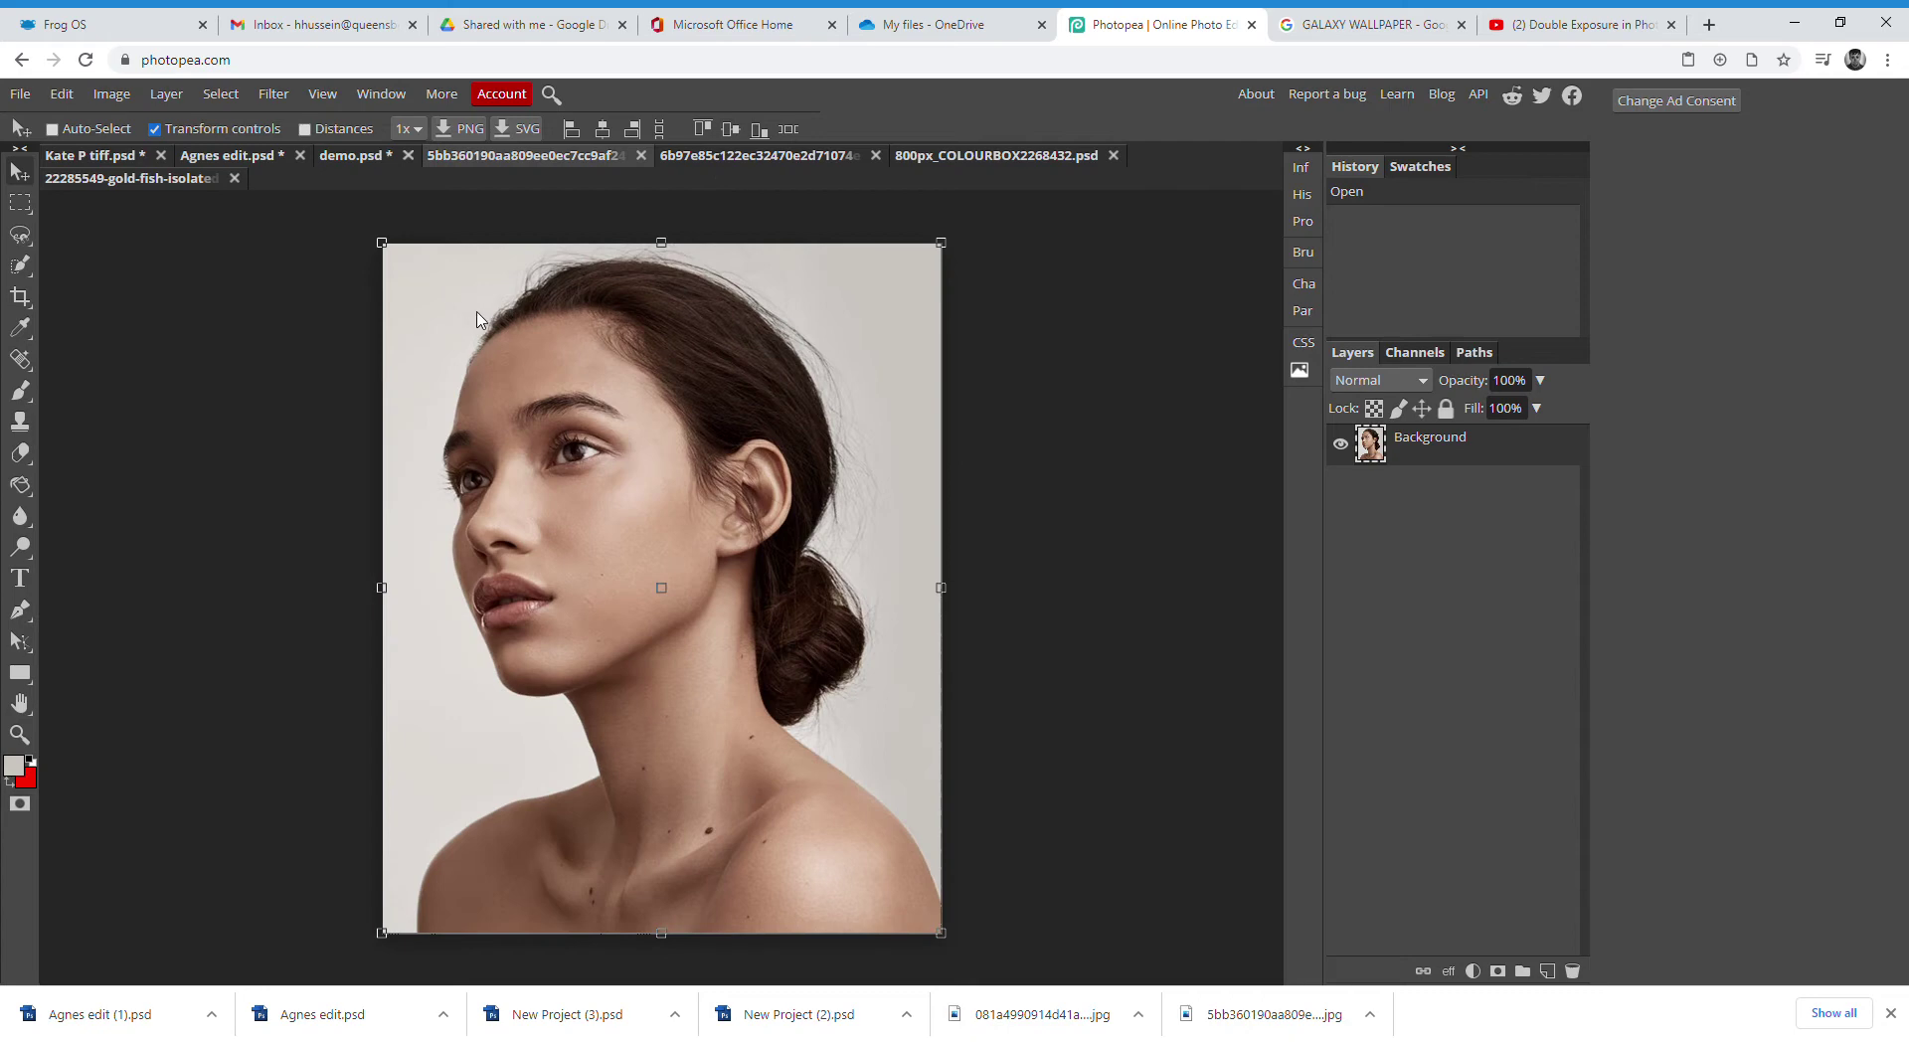
pyautogui.moveTo(509, 369); pyautogui.dragTo(382, 345)
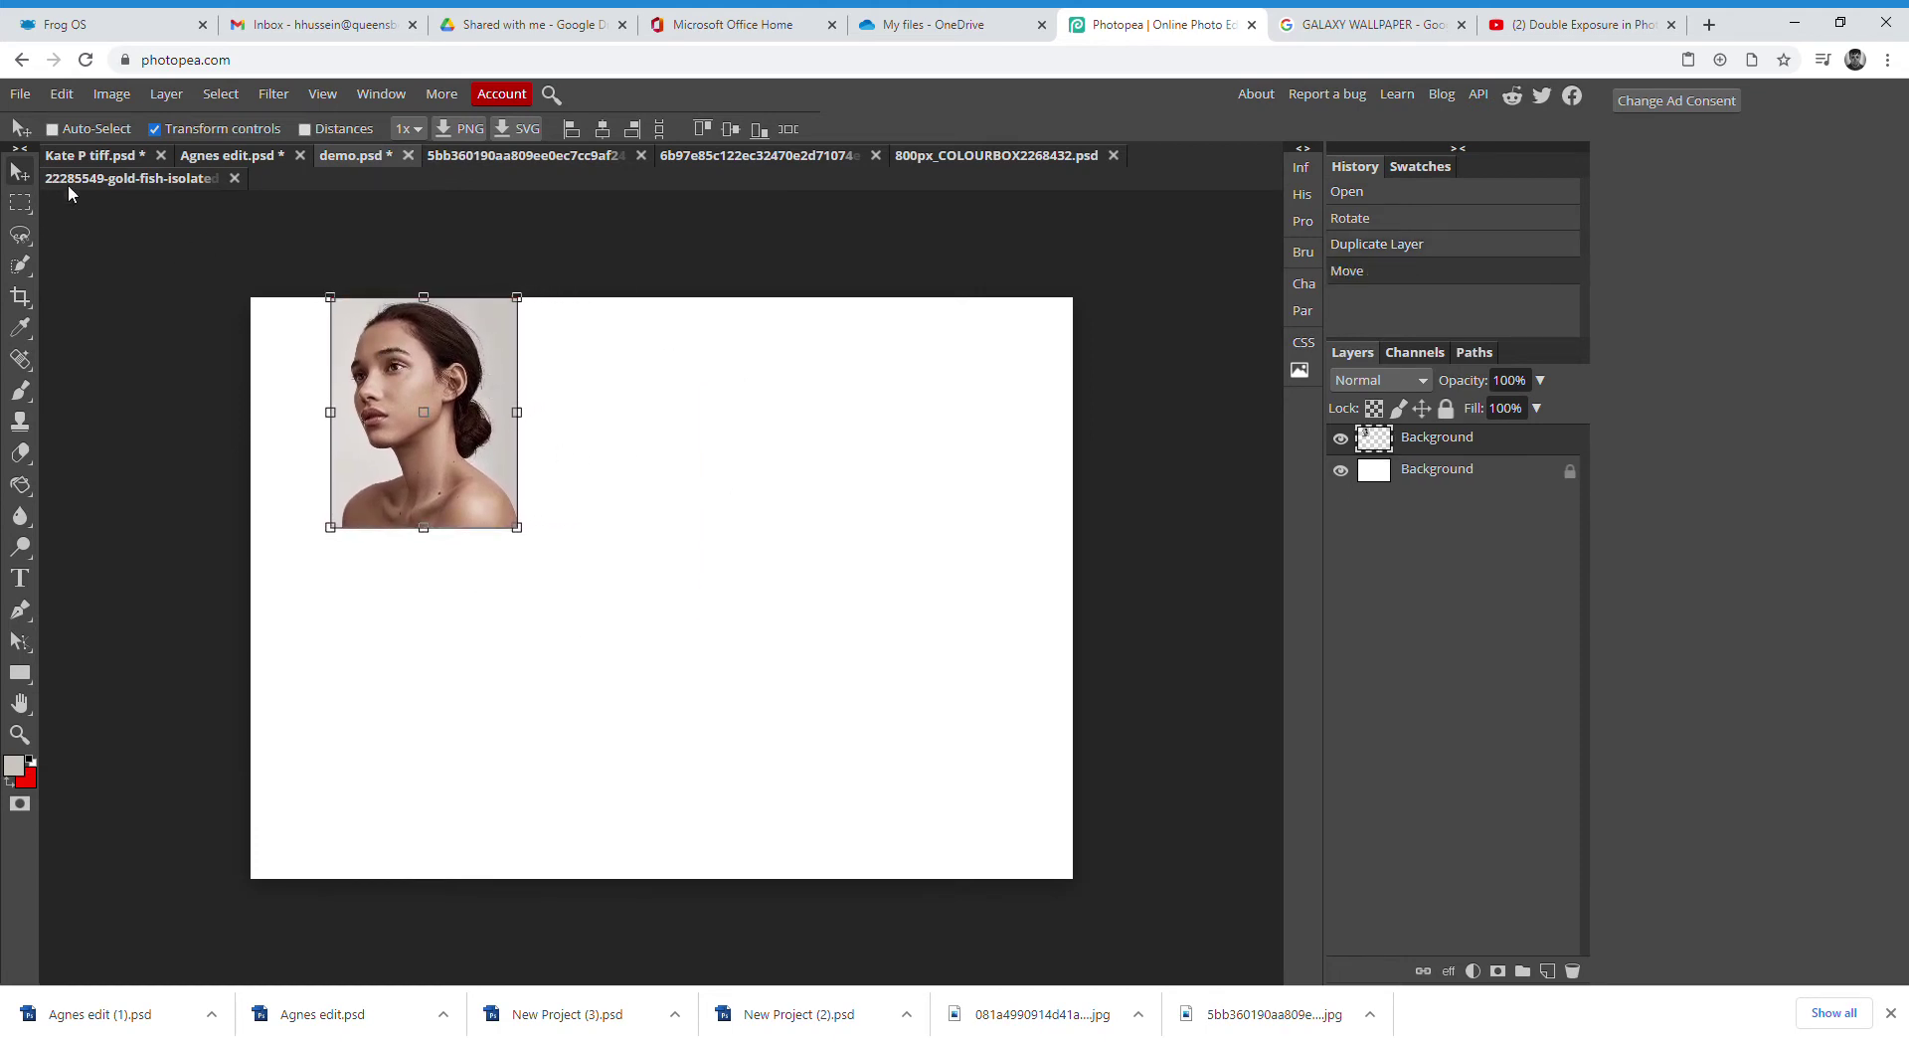
pyautogui.click(154, 128)
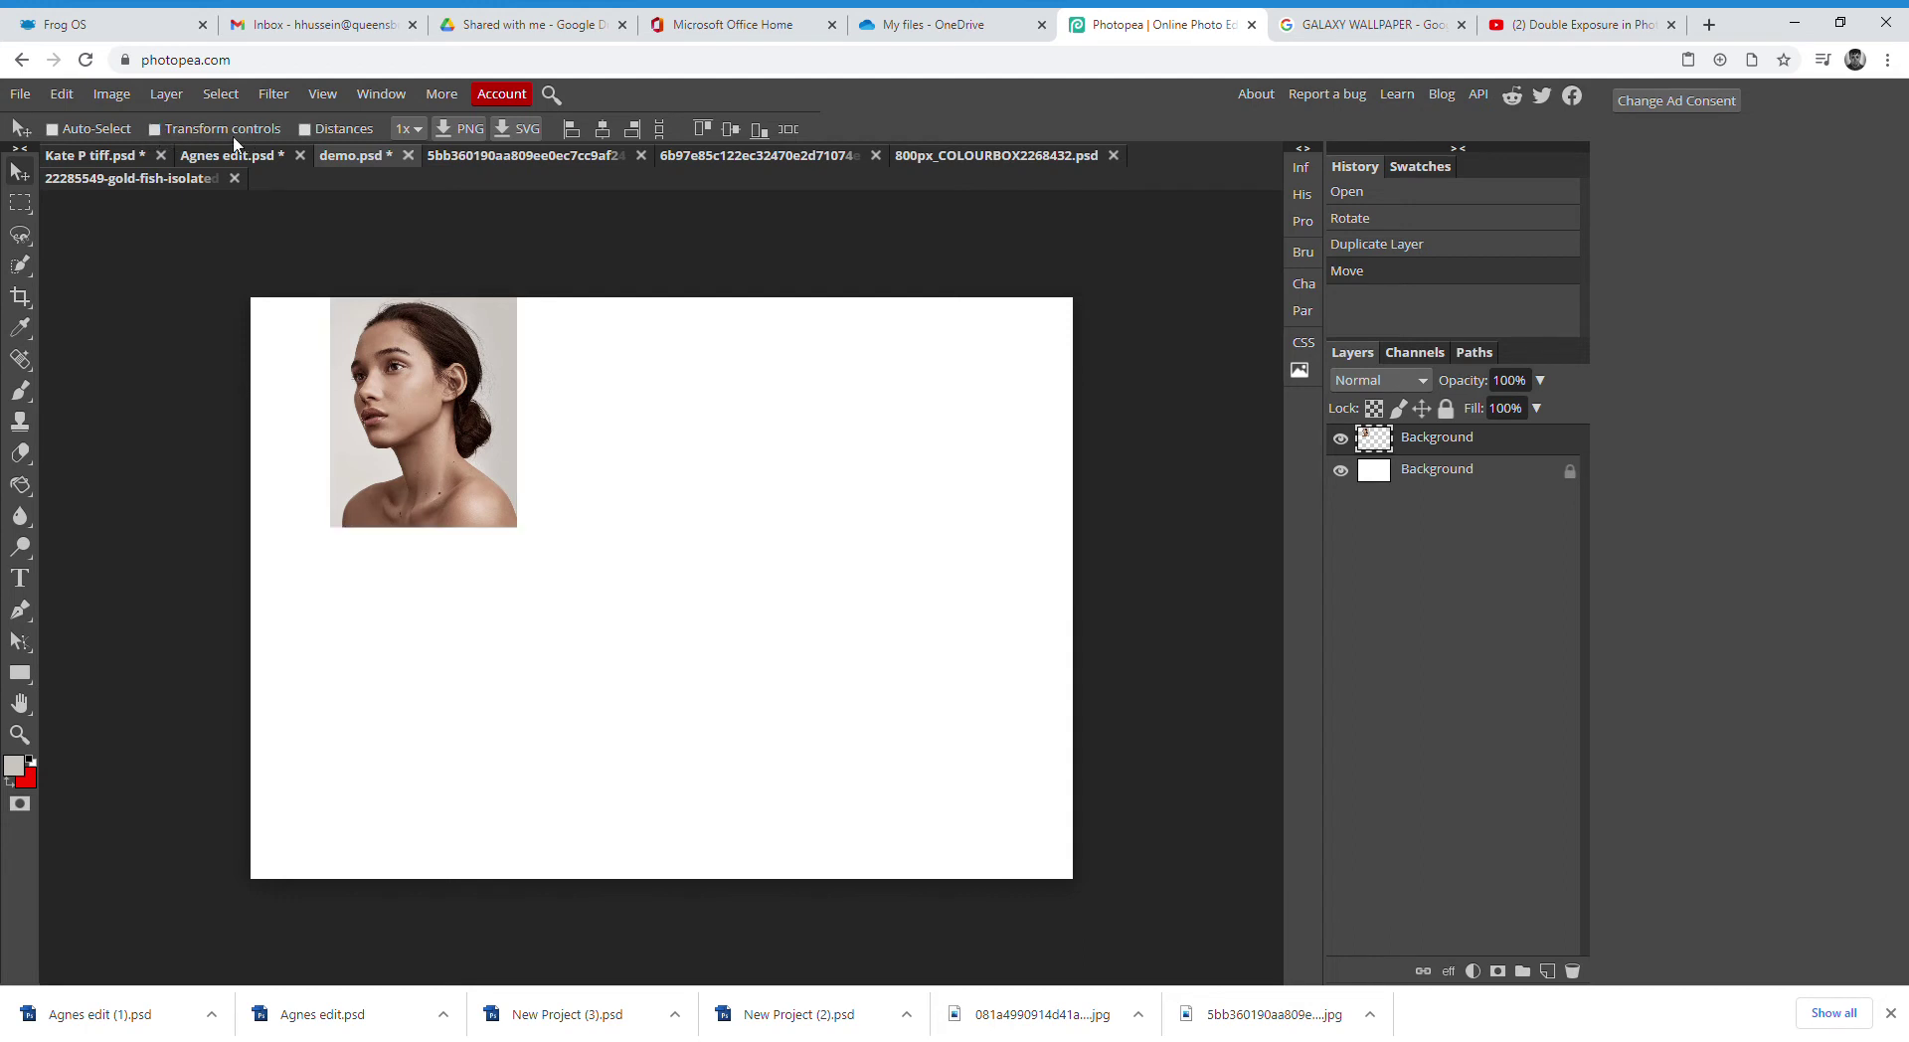
pyautogui.click(155, 130)
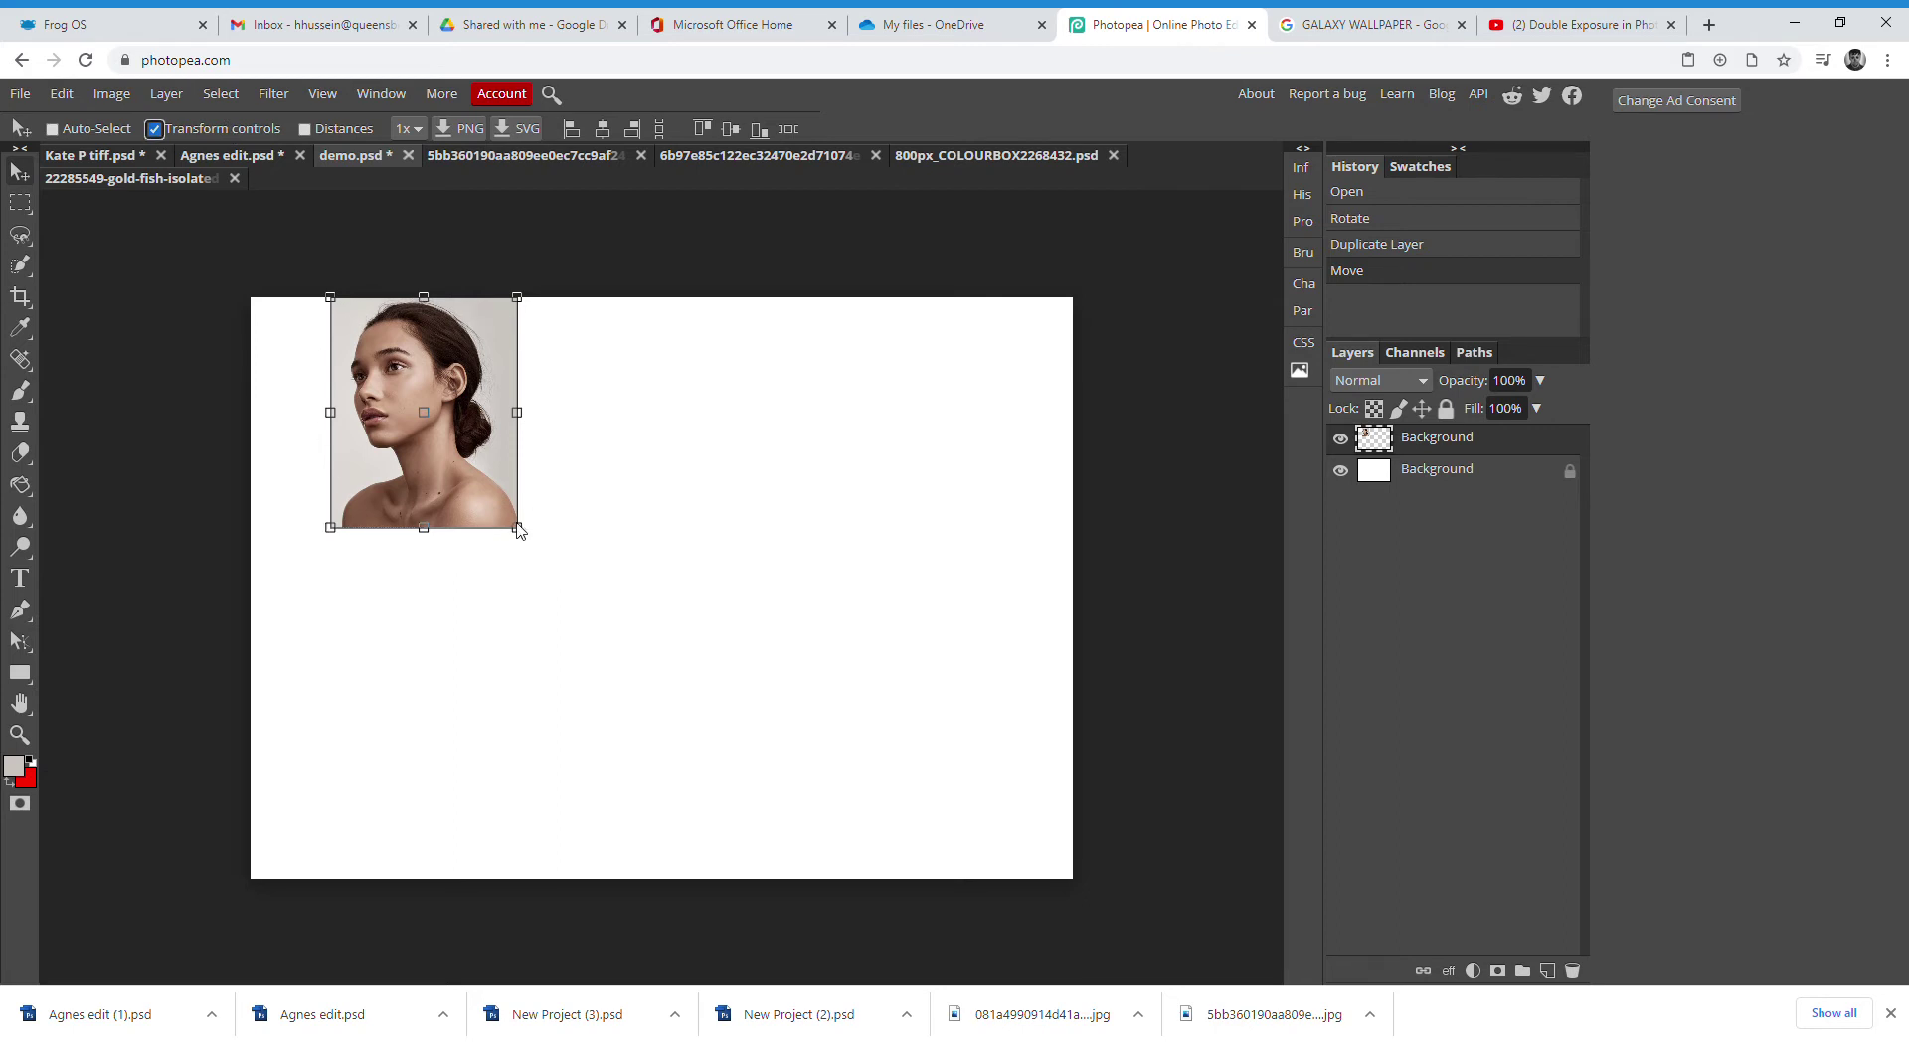
pyautogui.moveTo(517, 528); pyautogui.dragTo(815, 872)
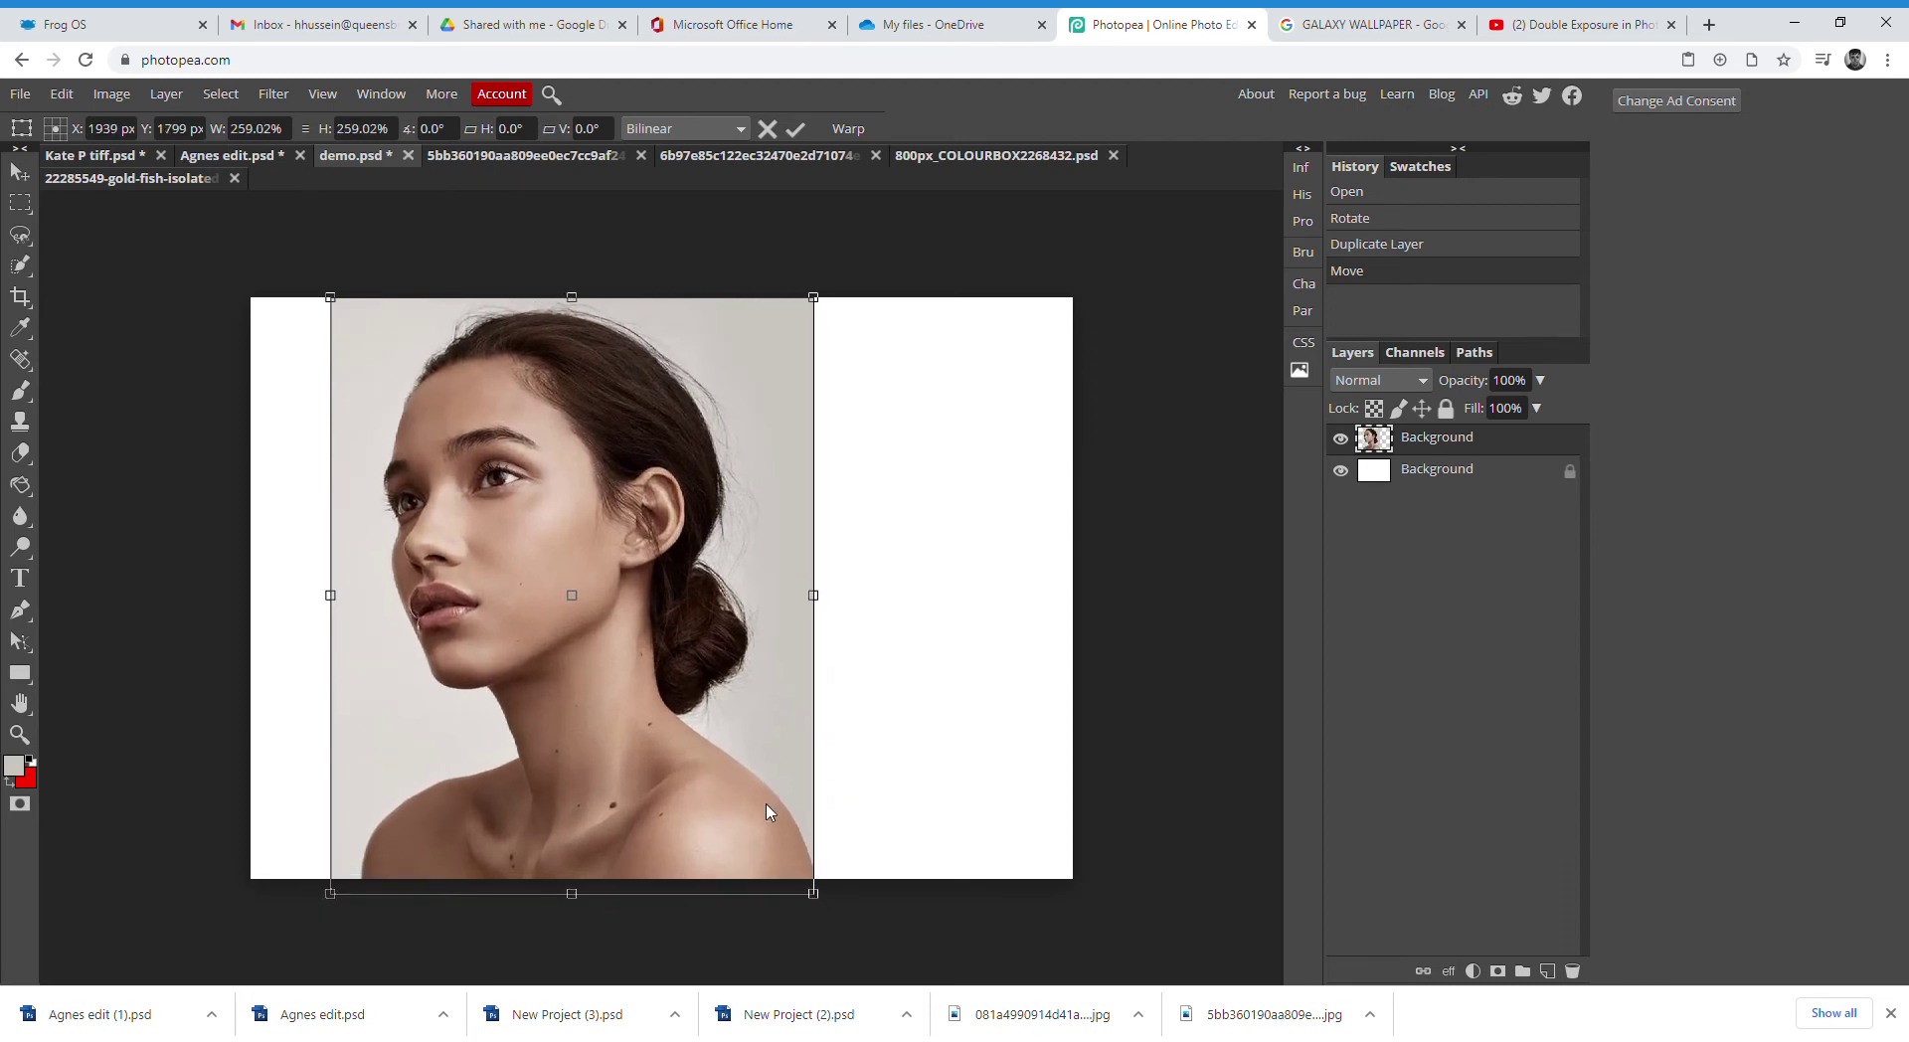
pyautogui.press('Return')
pyautogui.moveTo(807, 608); pyautogui.dragTo(729, 596)
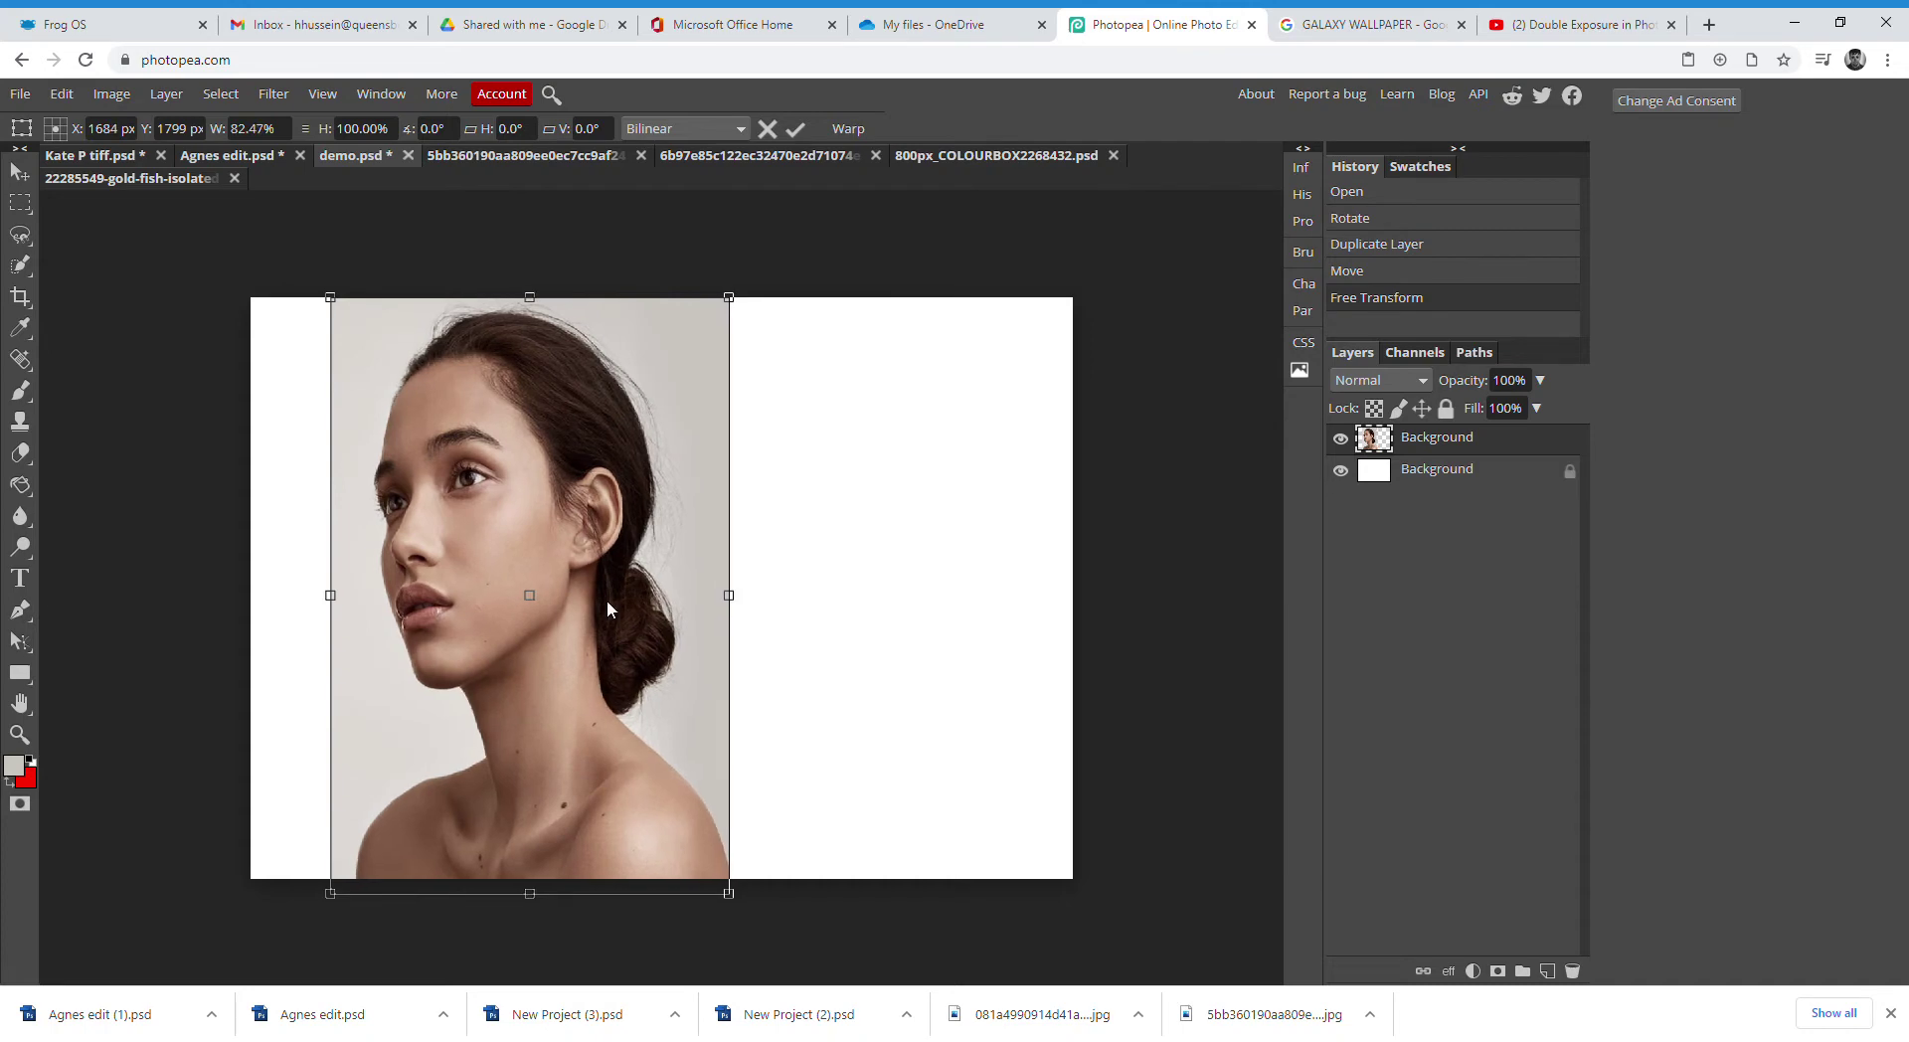
pyautogui.click(1360, 274)
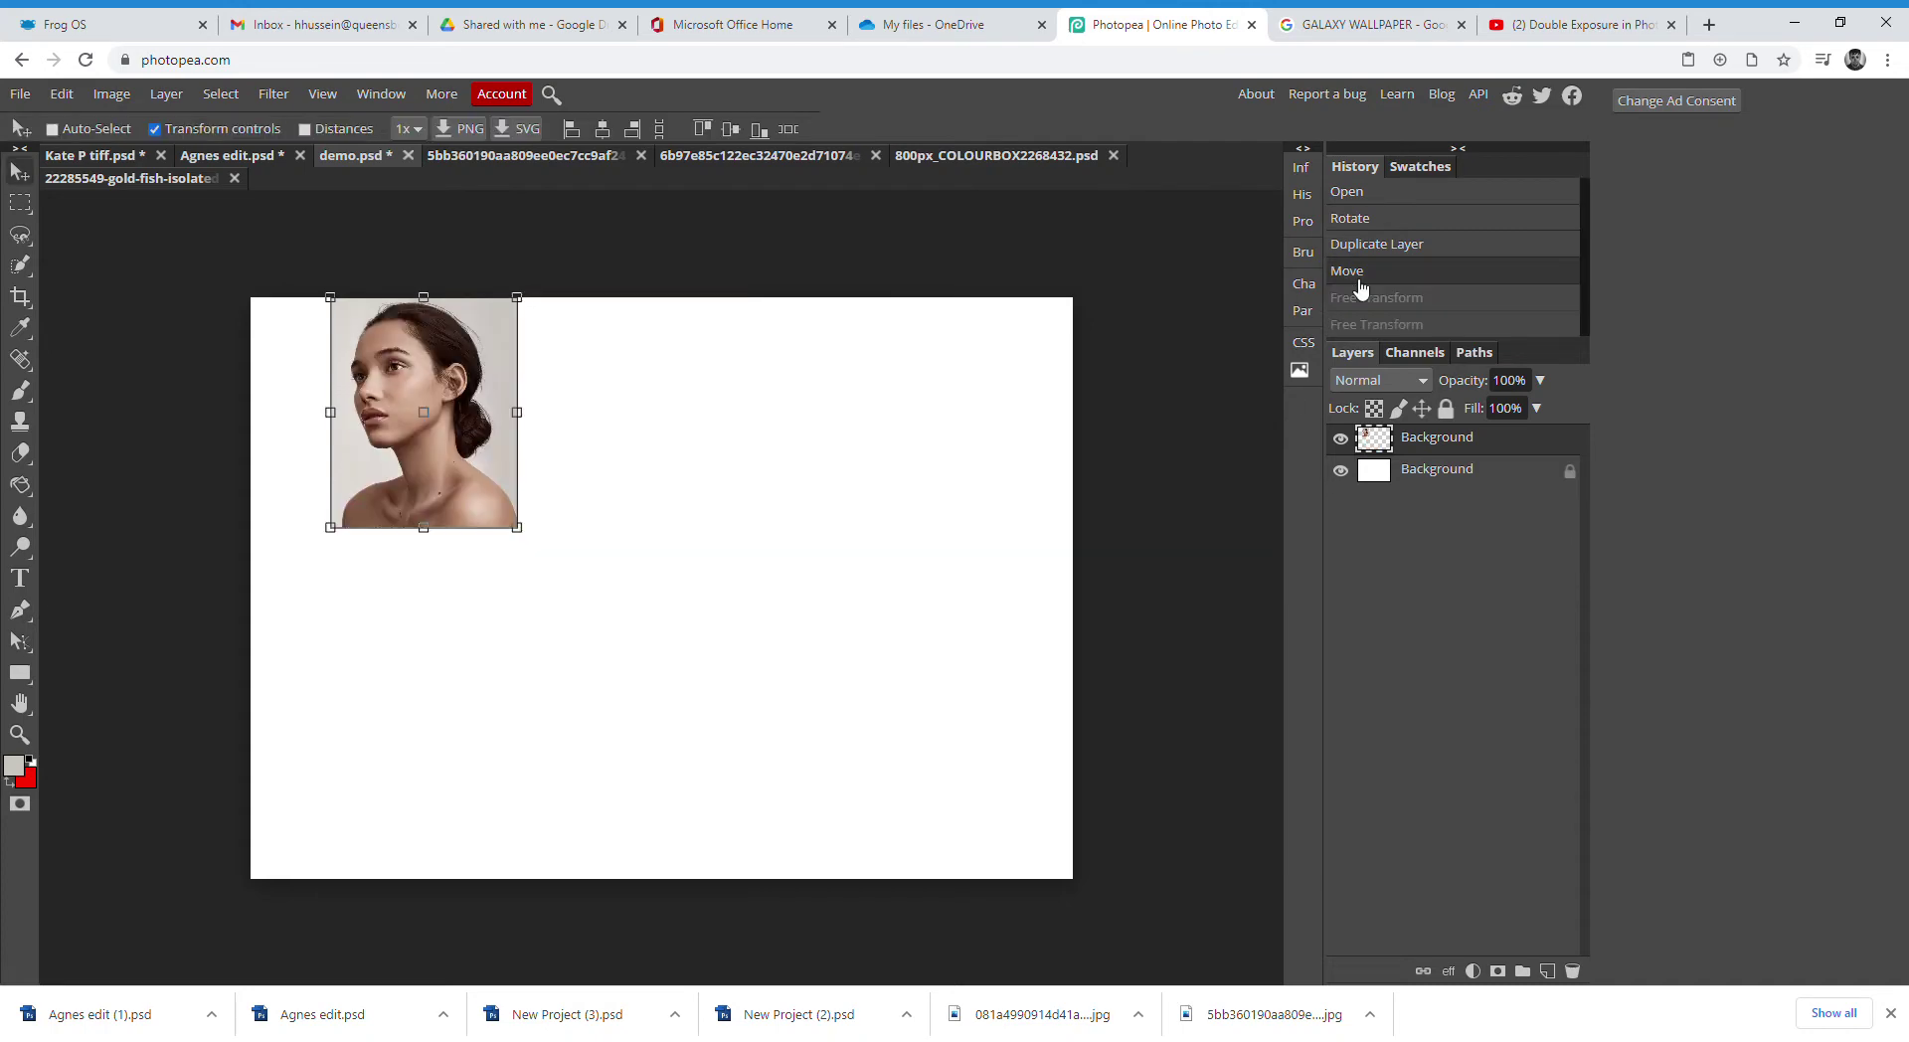
# Scale the portrait up to full canvas height and move it right to the centre
pyautogui.moveTo(518, 527); pyautogui.dragTo(813, 890)
pyautogui.press('Return')
pyautogui.moveTo(670, 755); pyautogui.dragTo(758, 756)
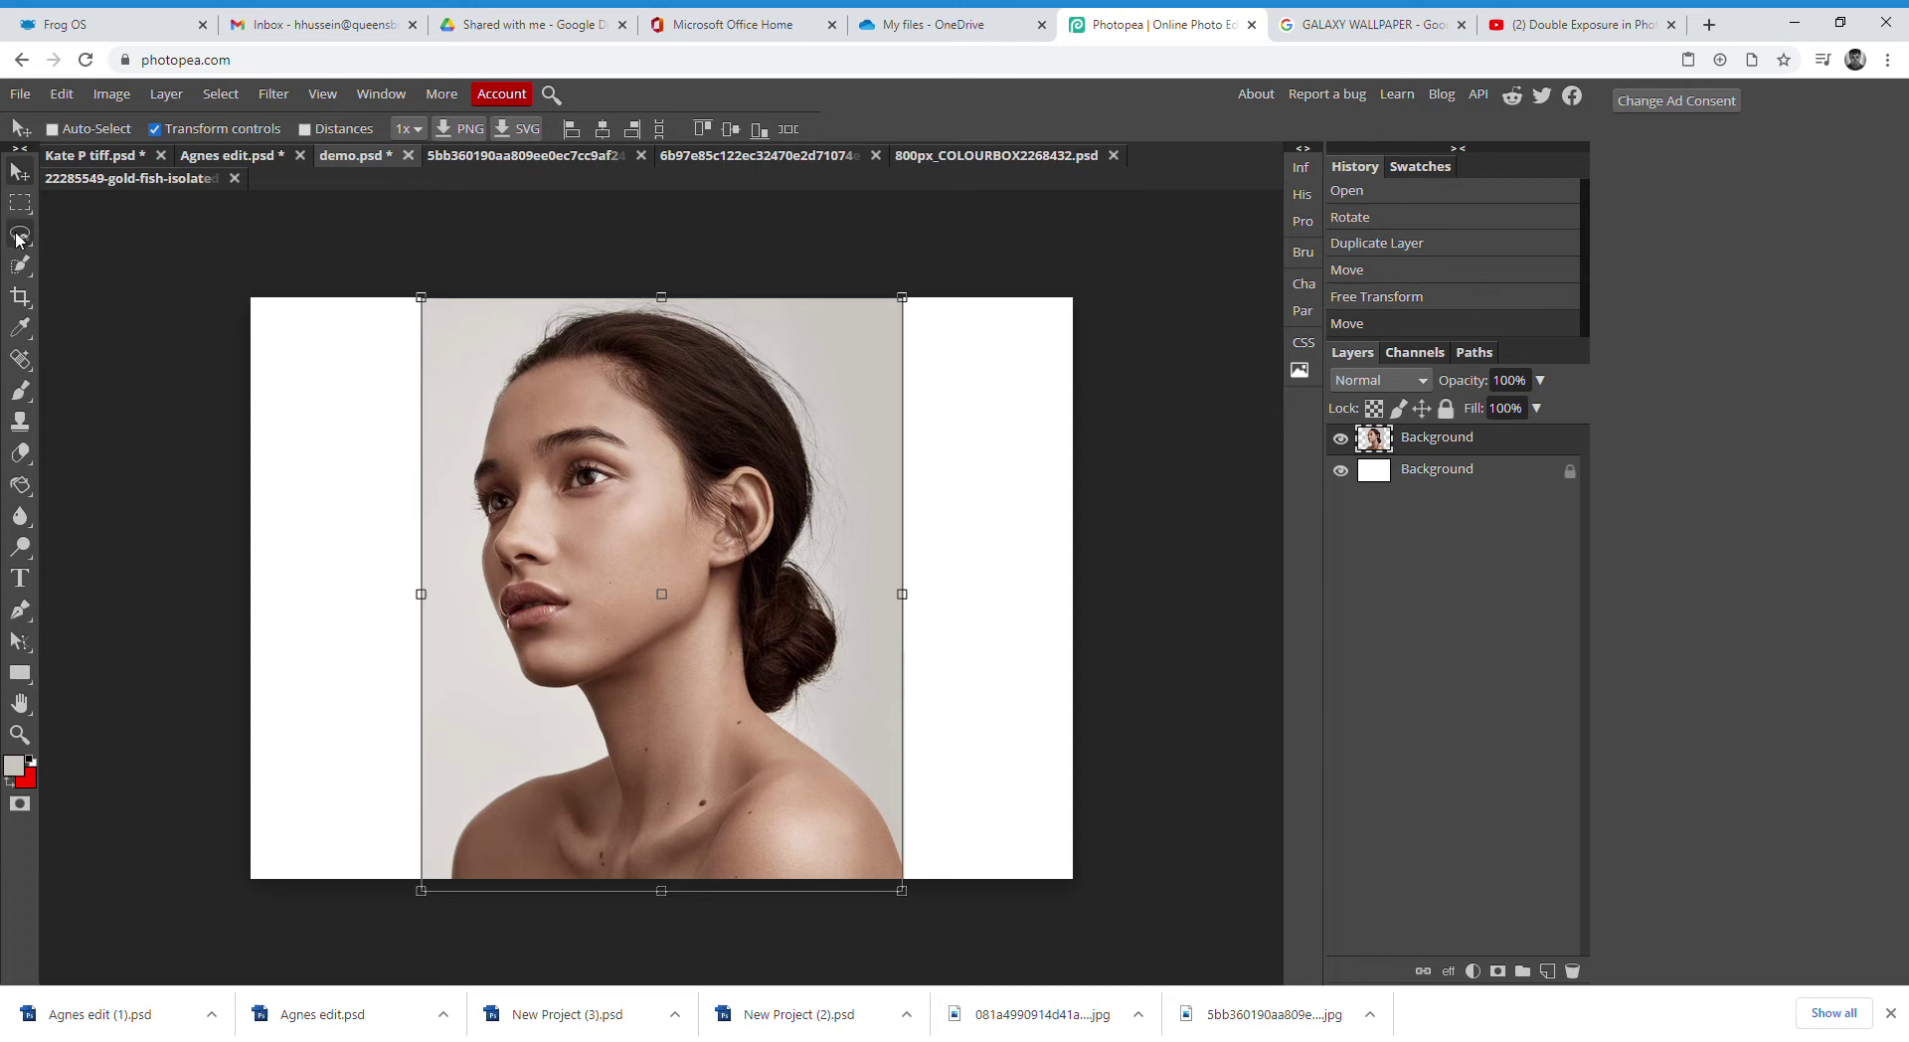
pyautogui.rightClick(20, 264)
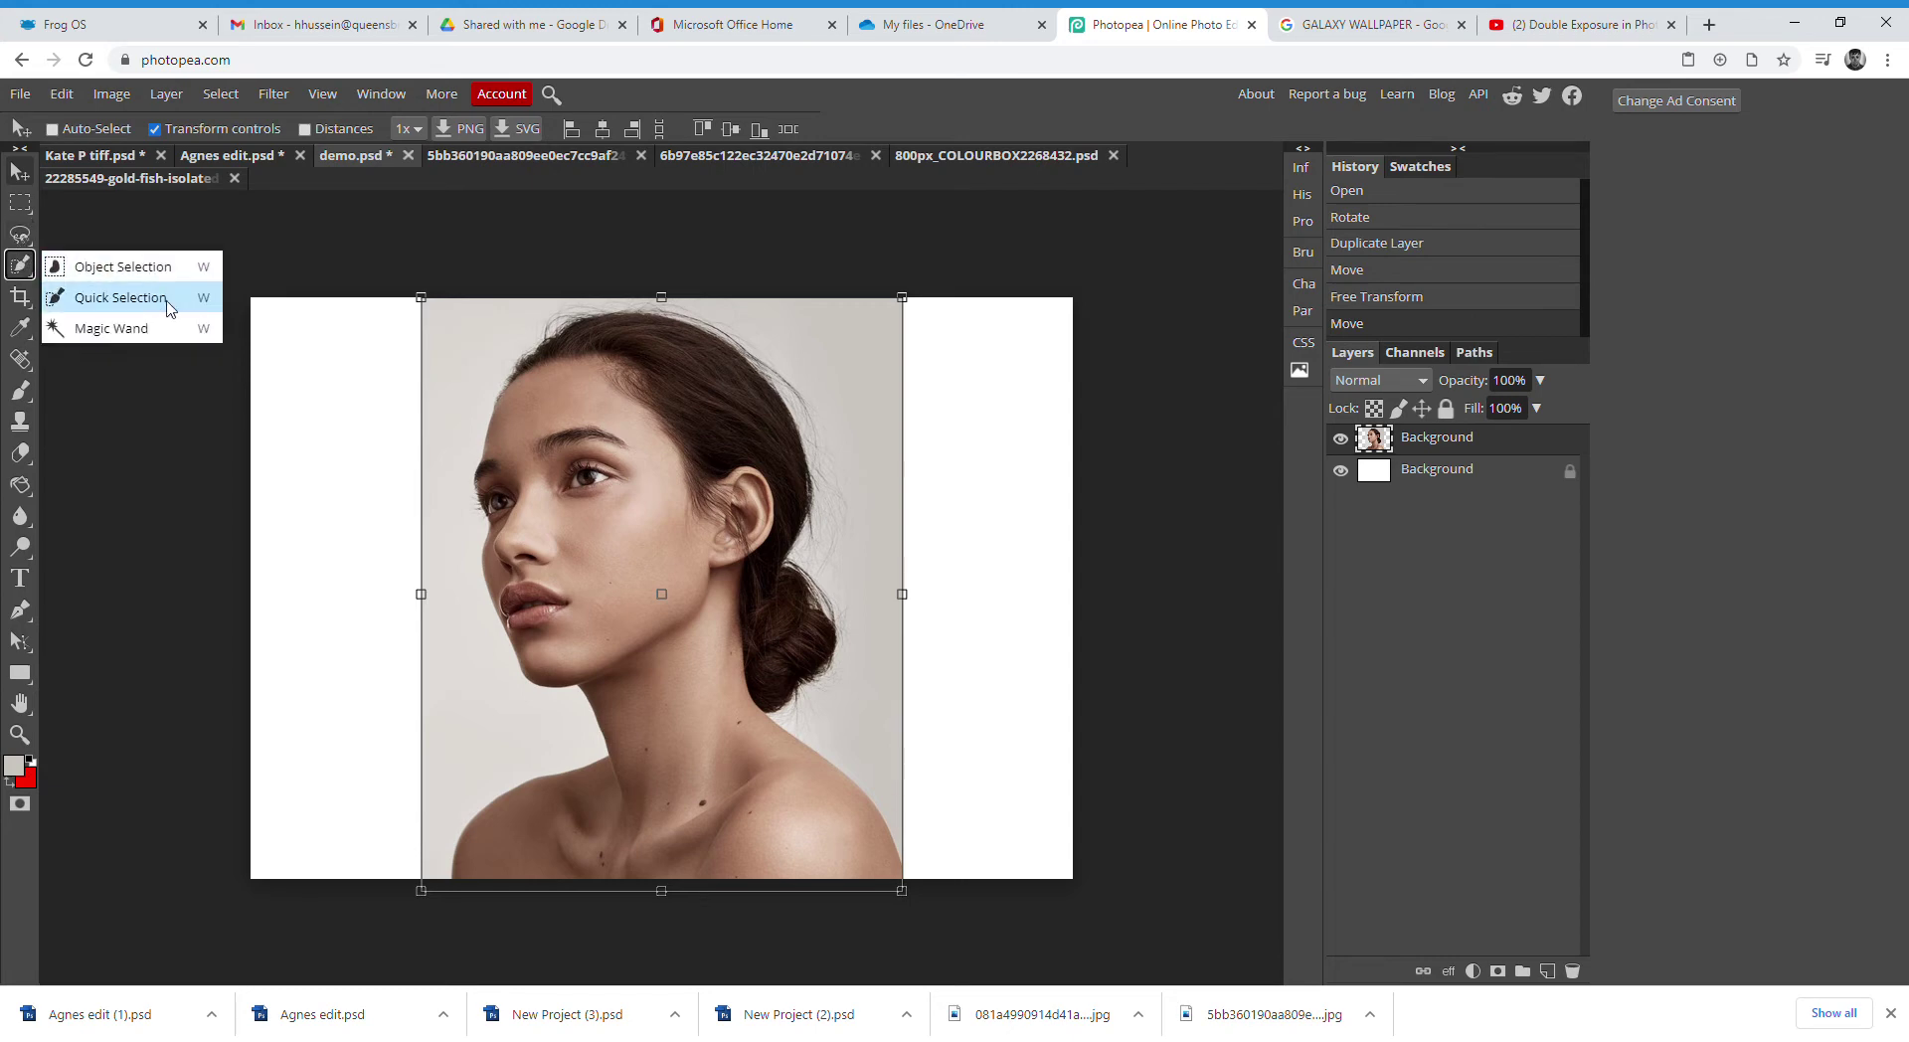
pyautogui.click(99, 298)
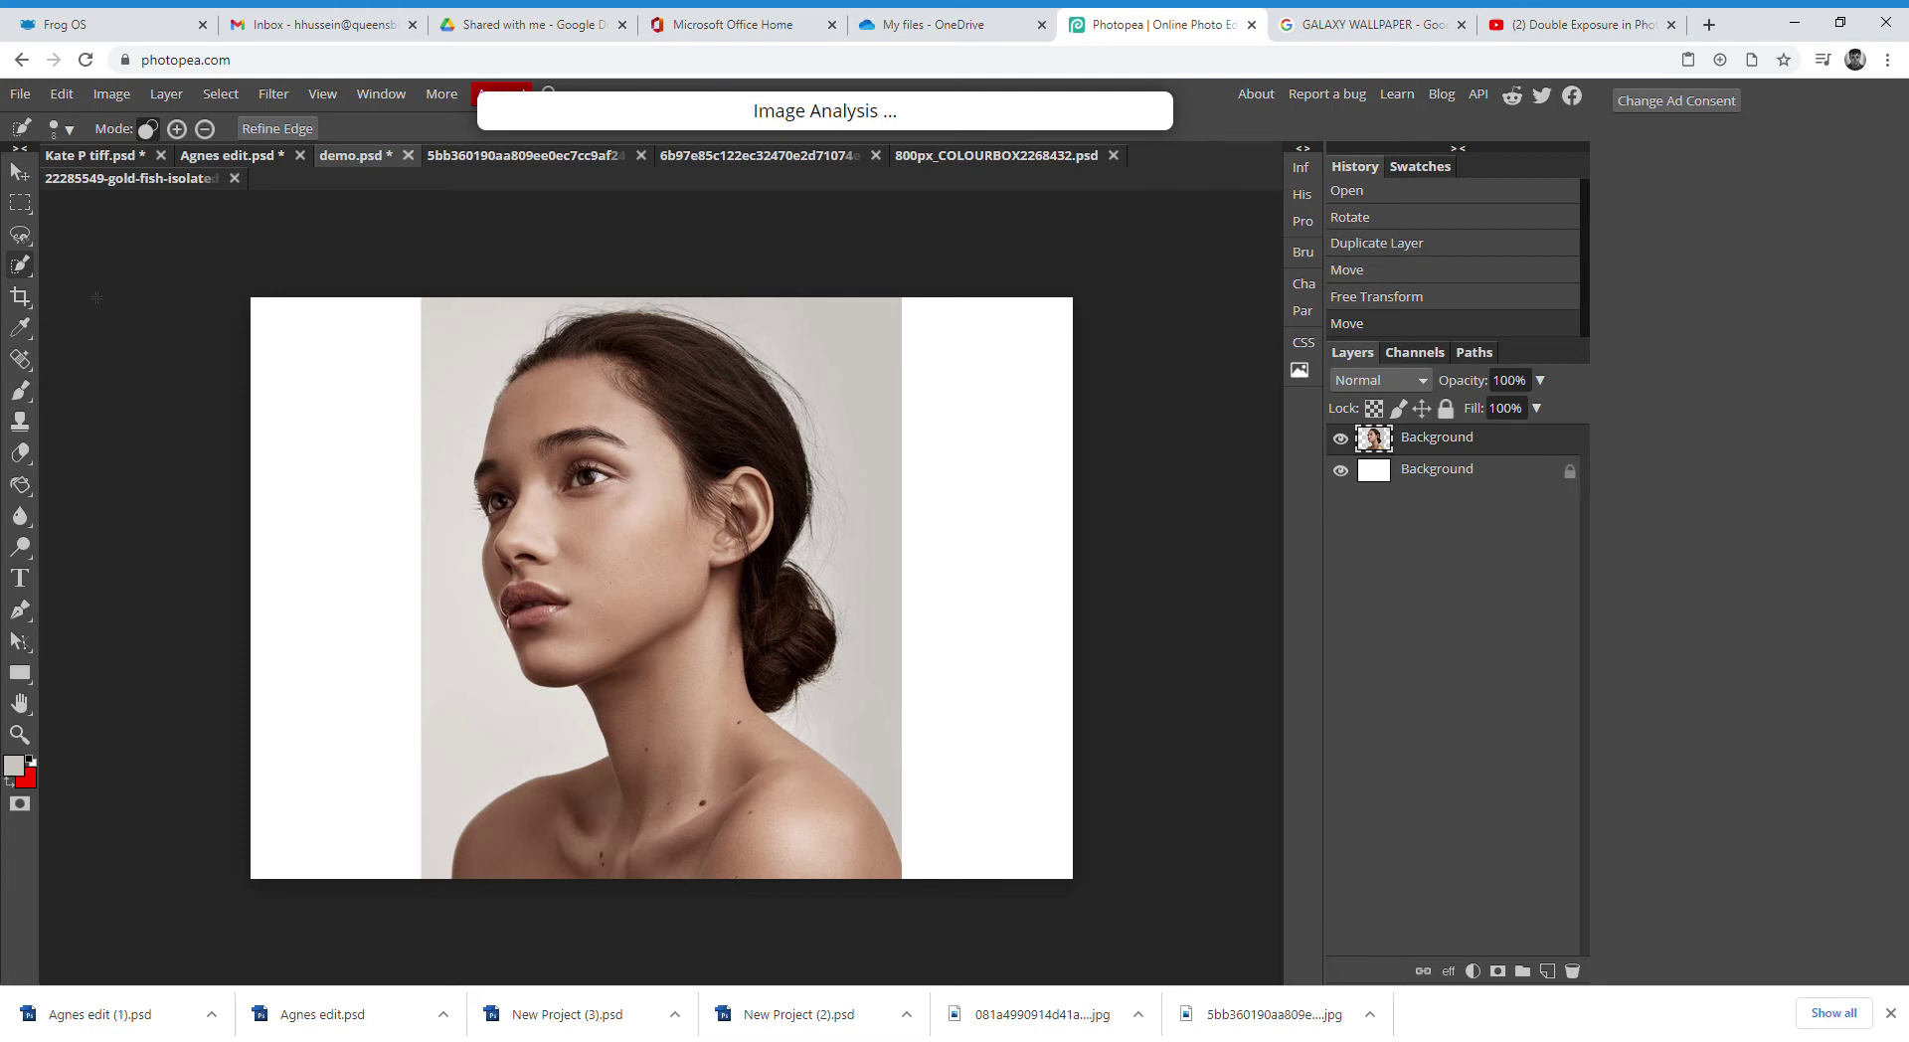
pyautogui.click(645, 498)
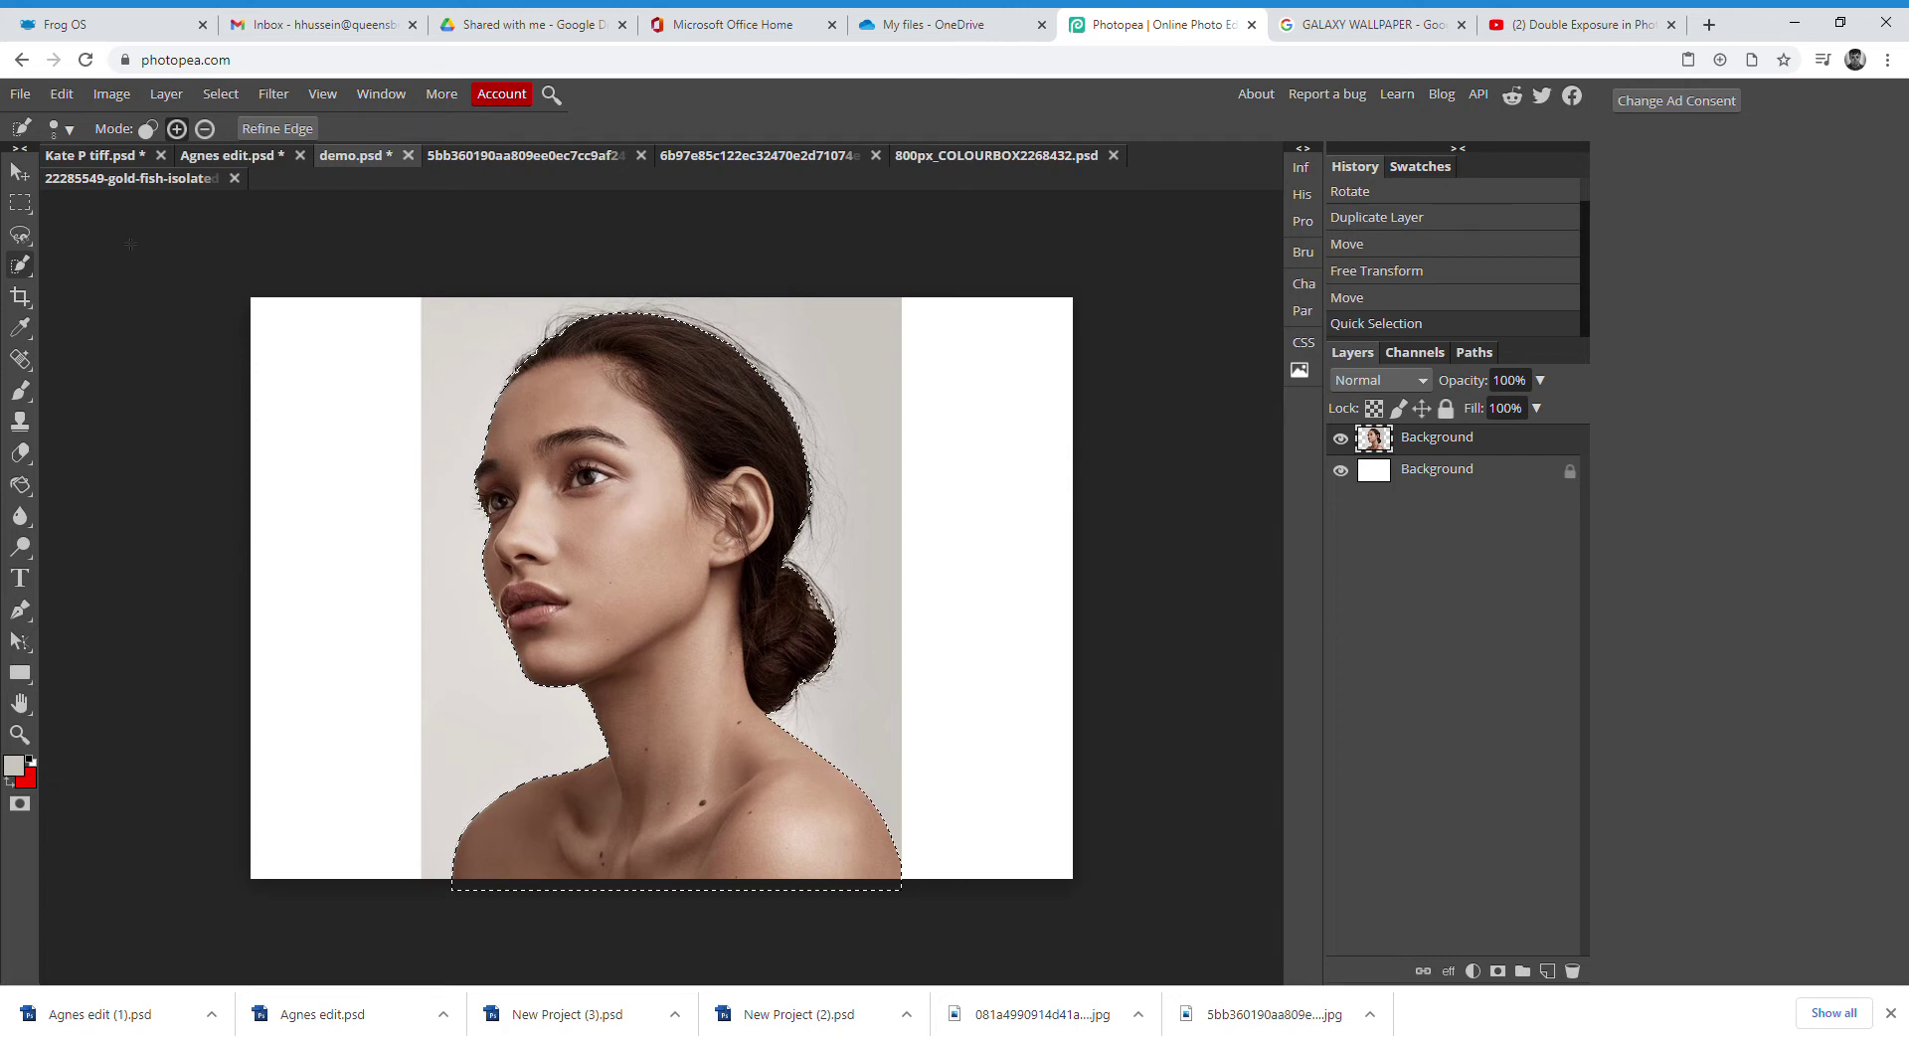
pyautogui.click(21, 205)
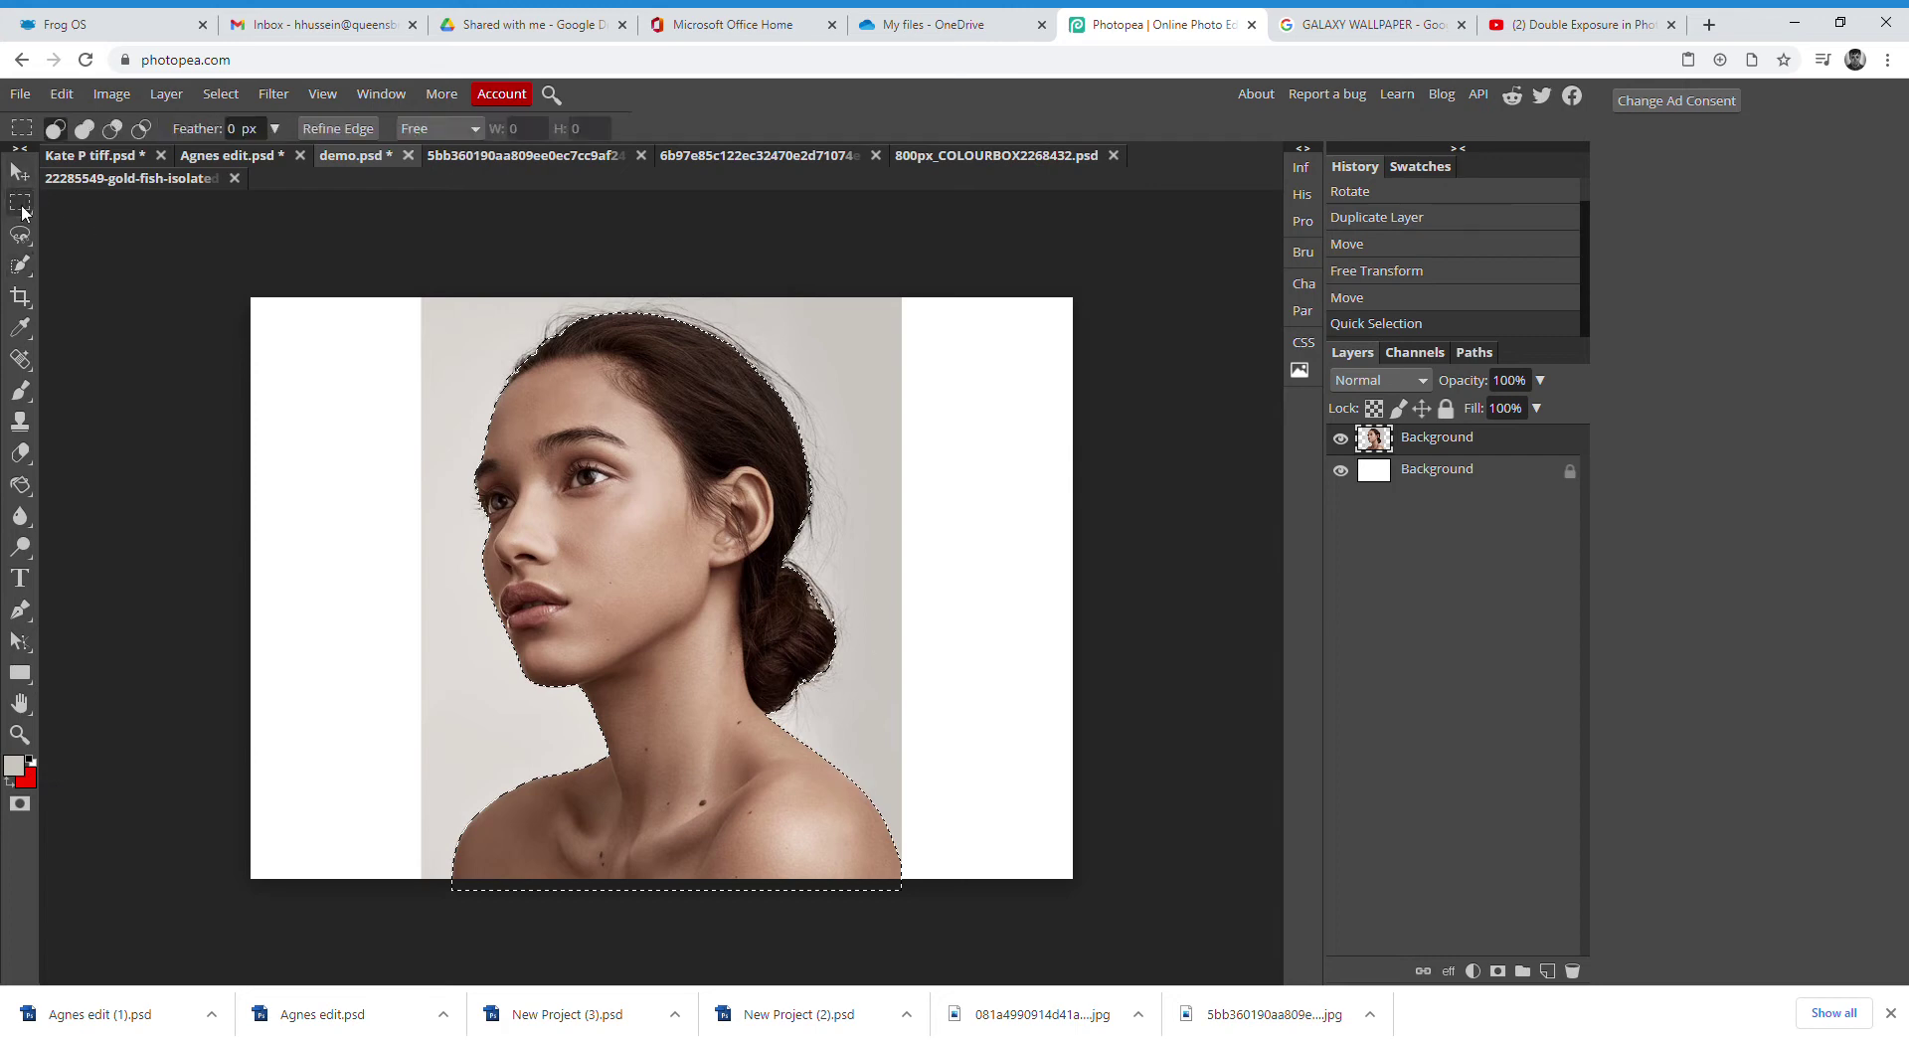
pyautogui.click(150, 303)
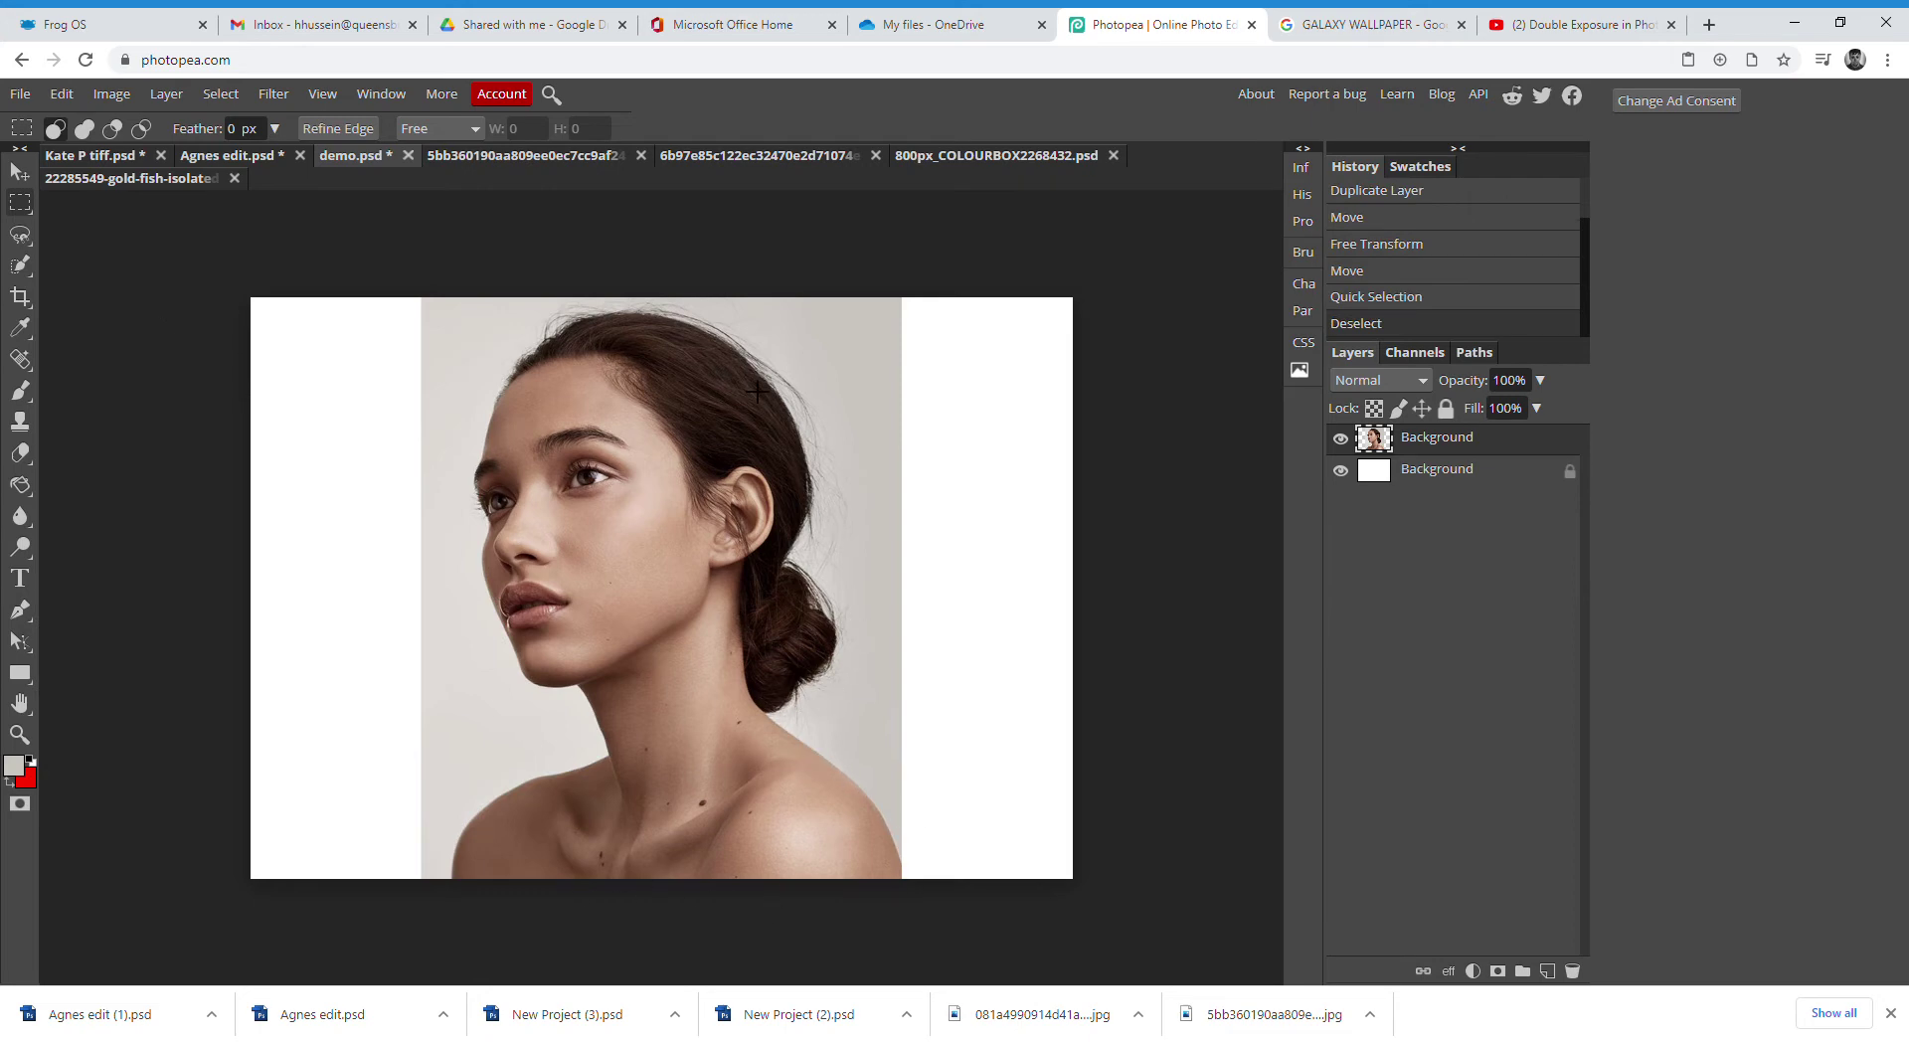
# Trace the woman's face and neck with the Magnetic Lasso, then deselect
pyautogui.rightClick(22, 239)
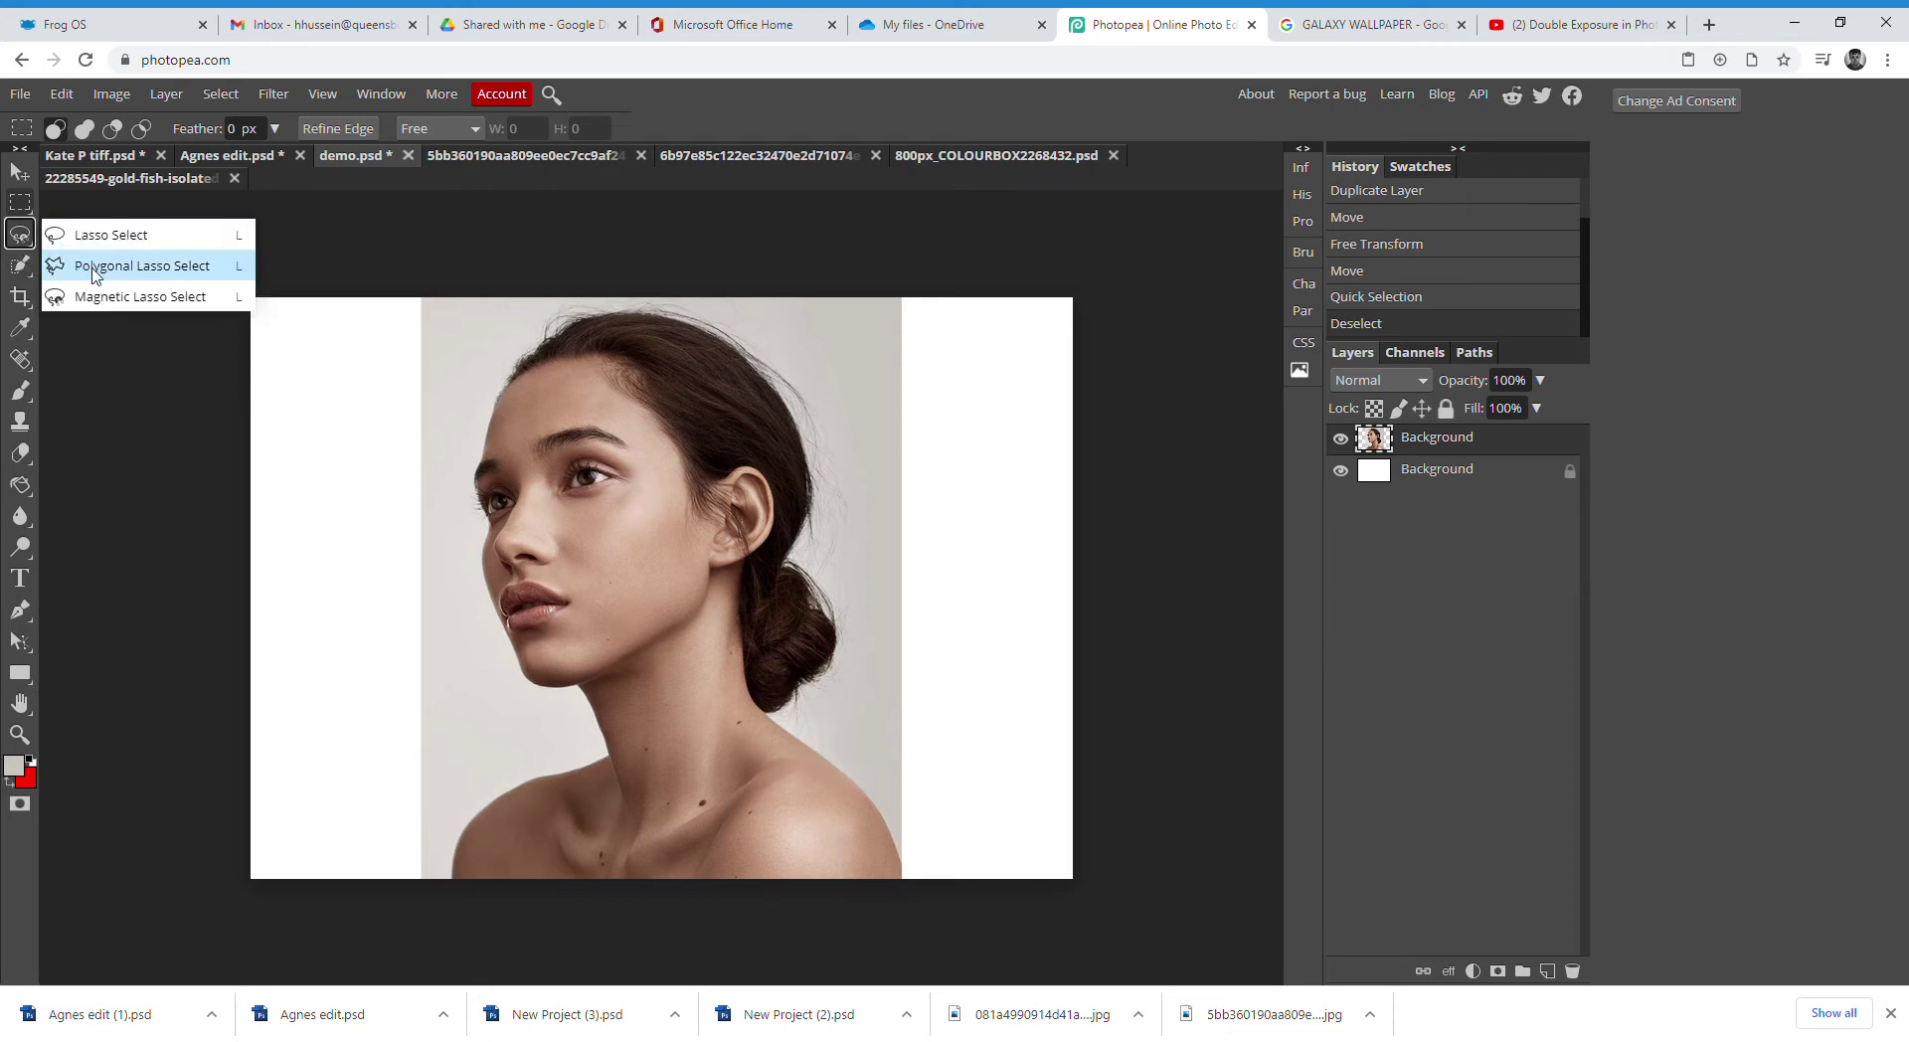
pyautogui.click(97, 301)
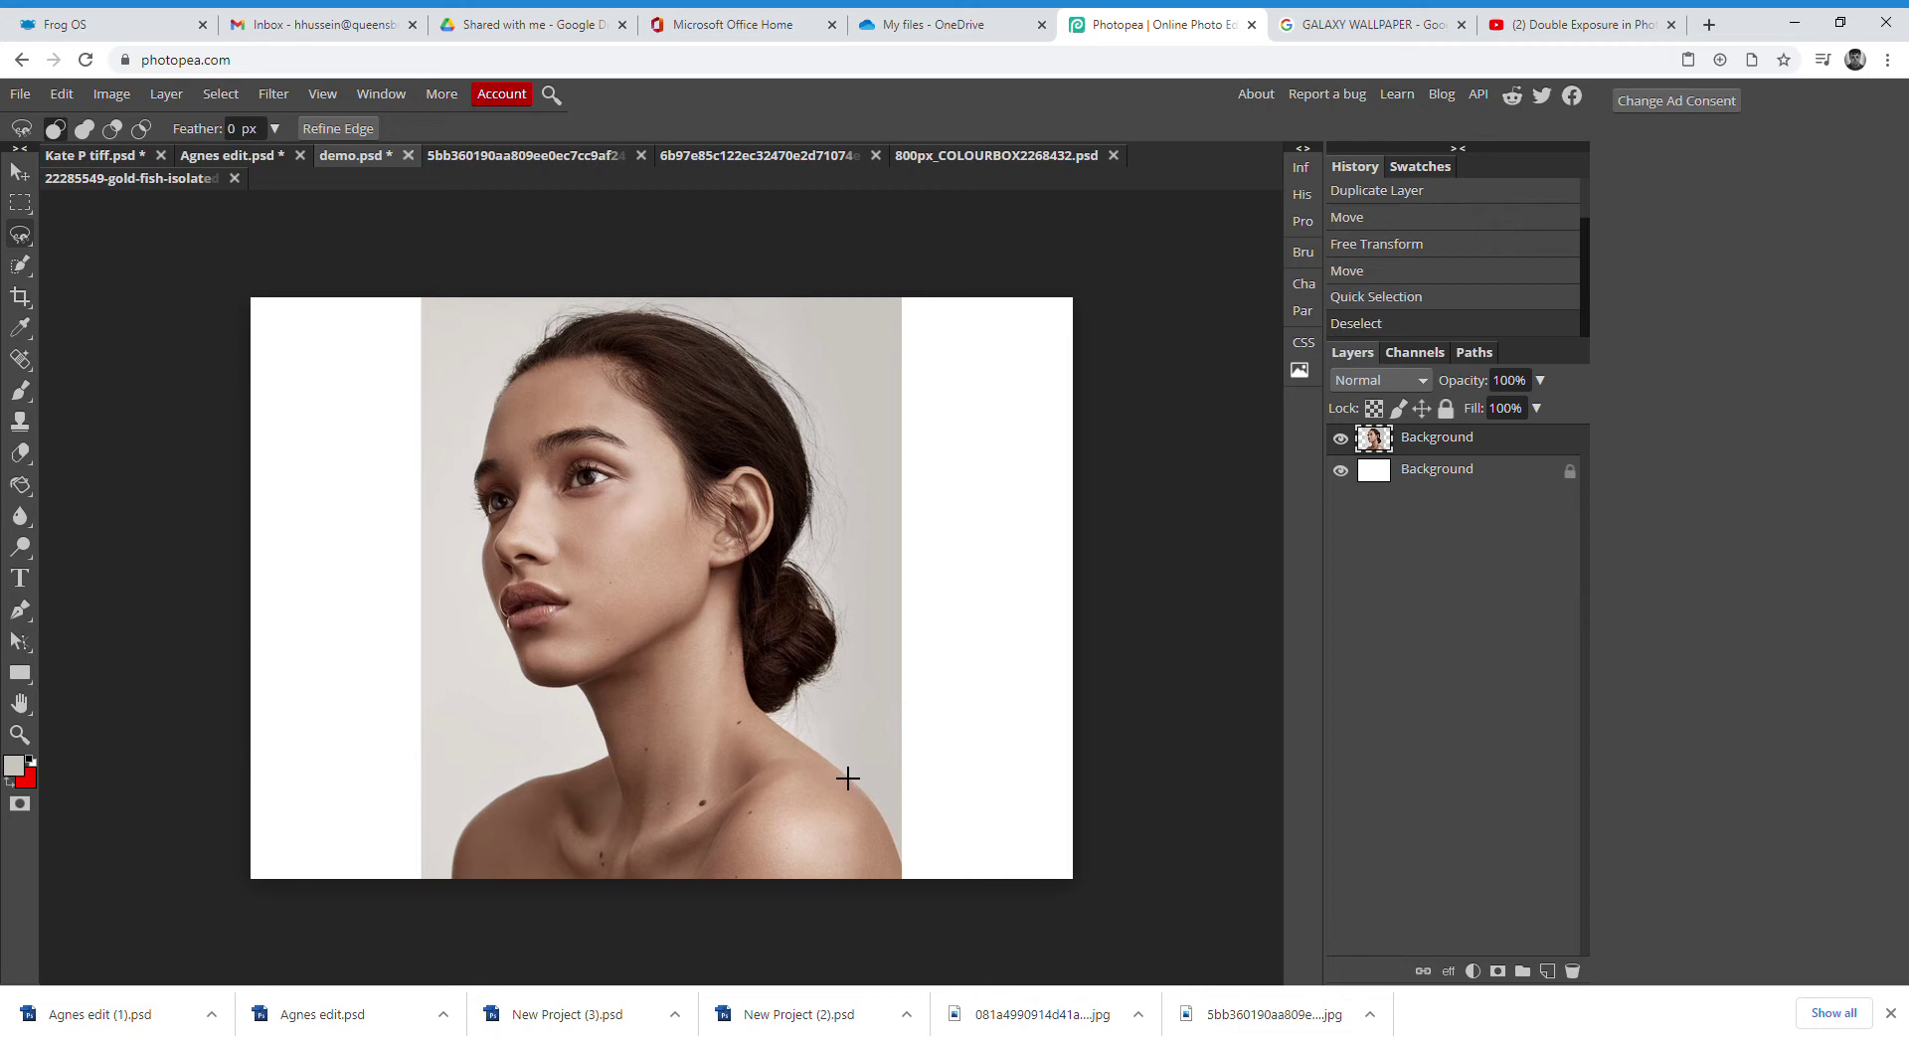
pyautogui.click(880, 812)
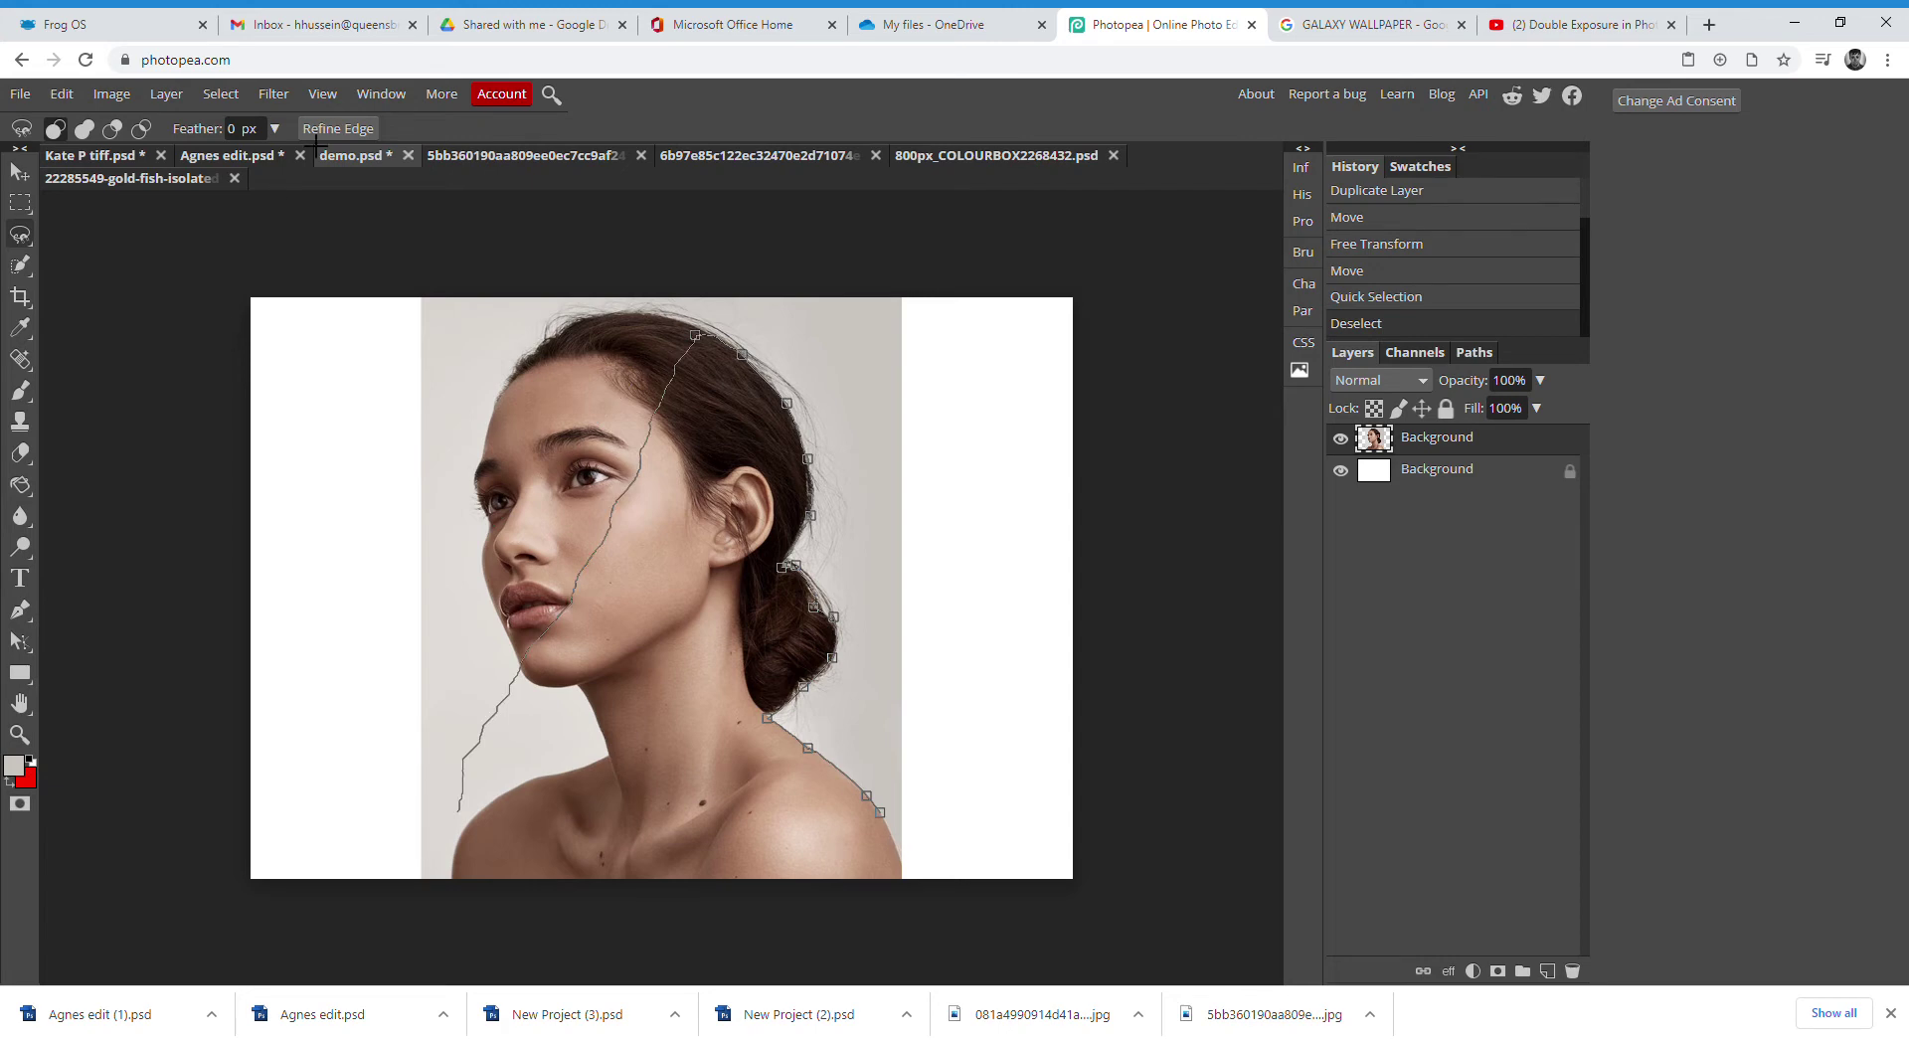
pyautogui.click(220, 93)
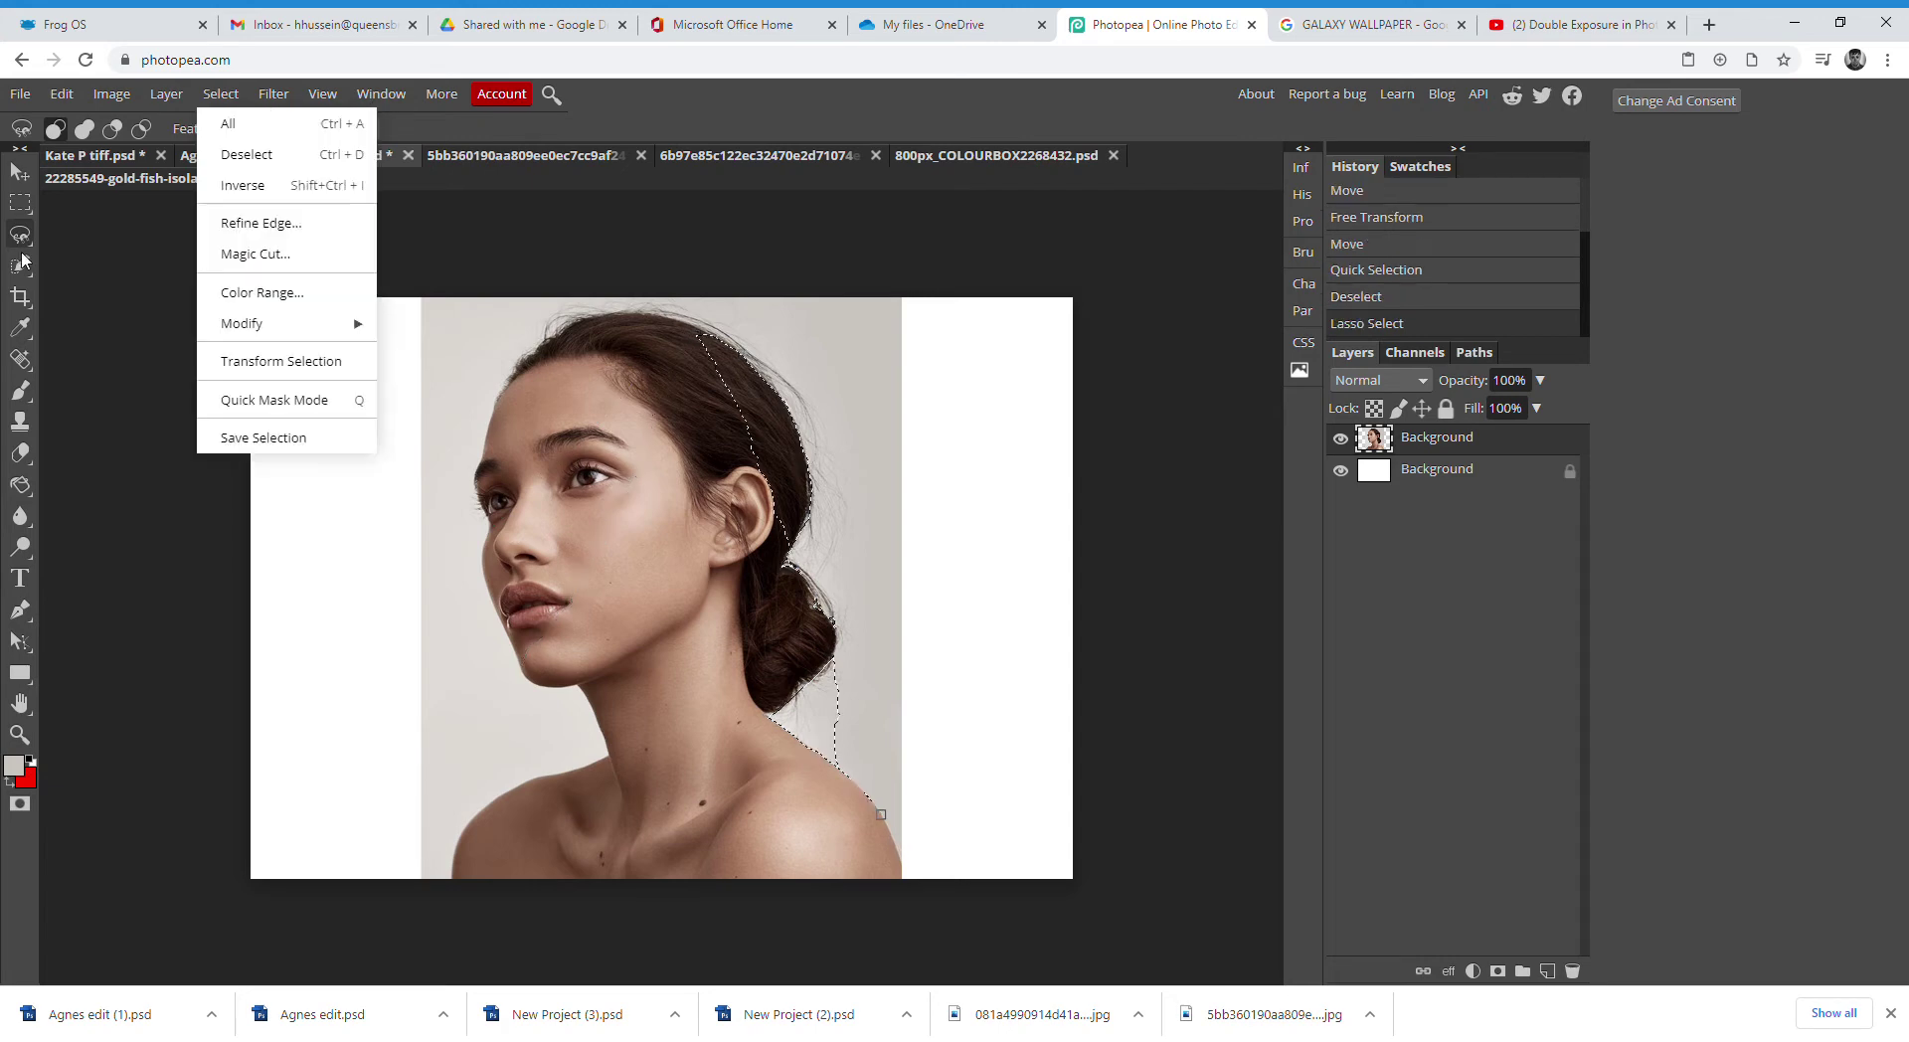
pyautogui.click(256, 165)
pyautogui.click(108, 93)
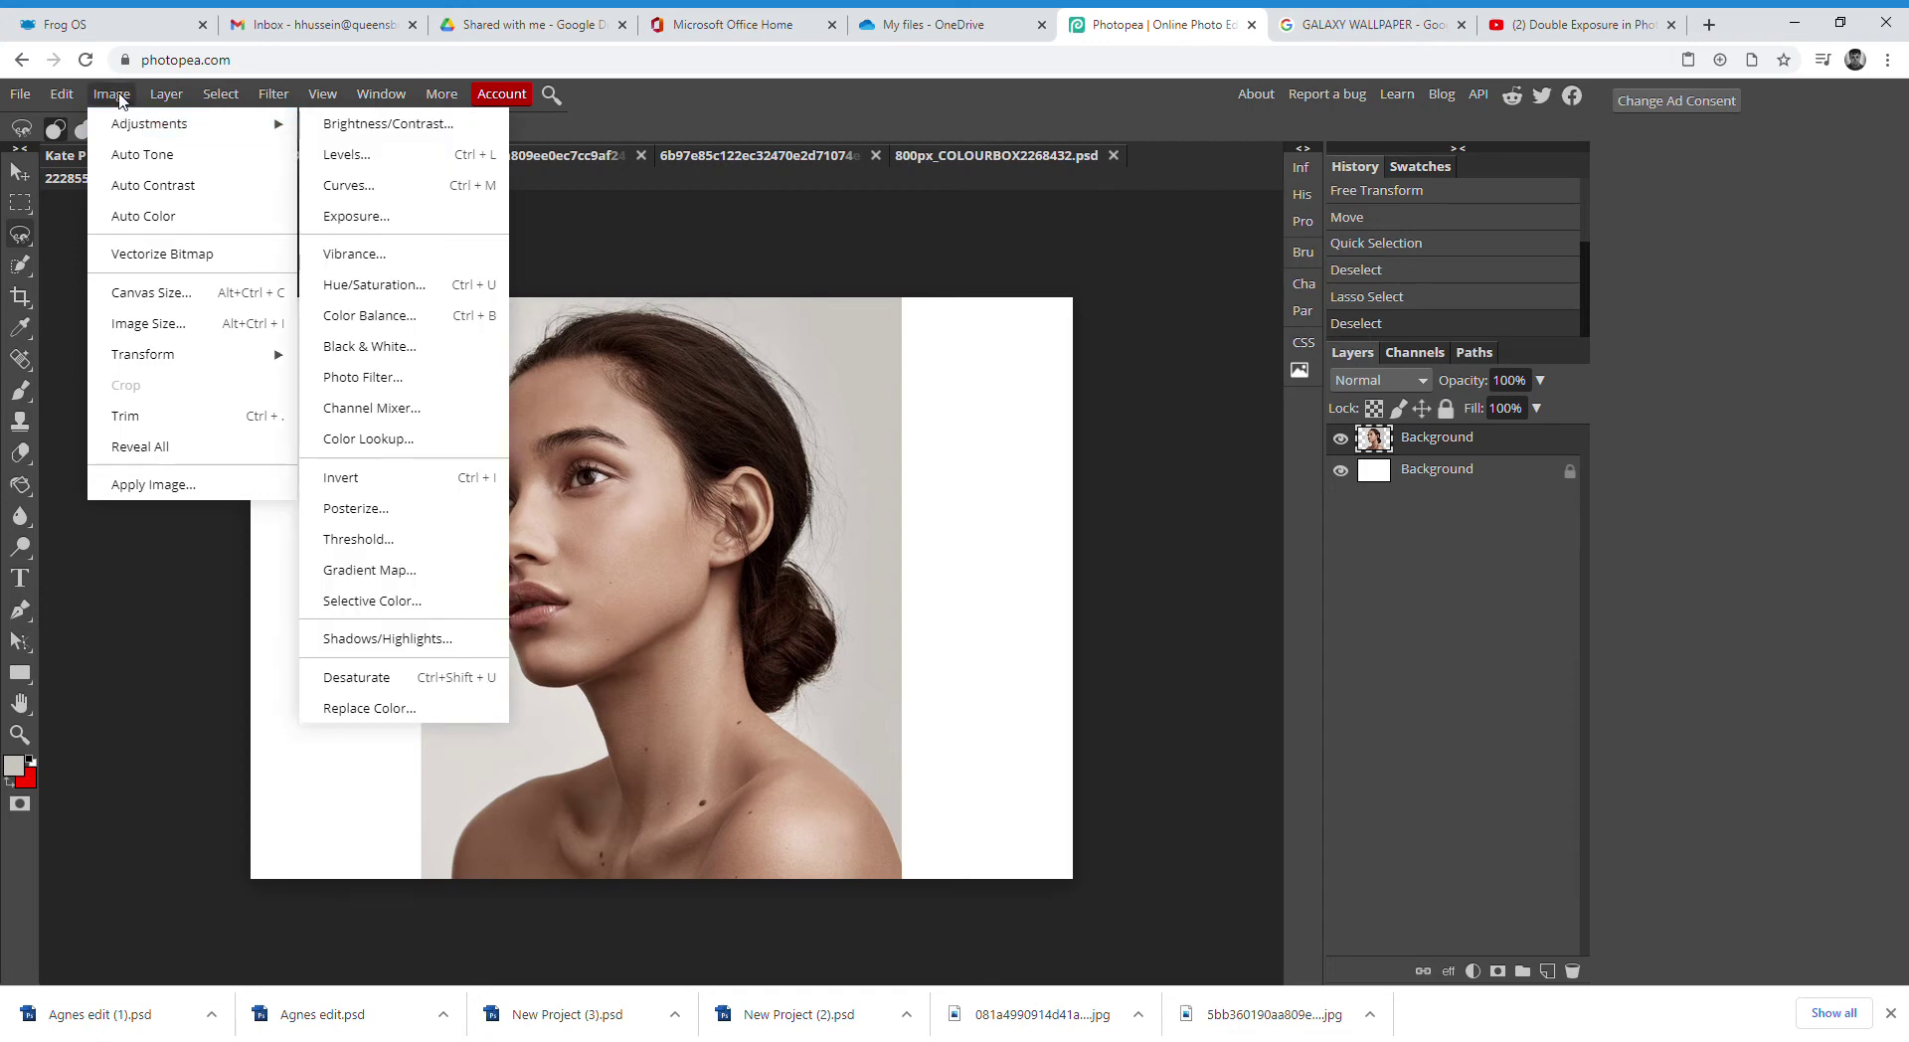
# Apply Brightness/Contrast with Brightness 45 and Contrast 0 to the portrait
pyautogui.click(383, 126)
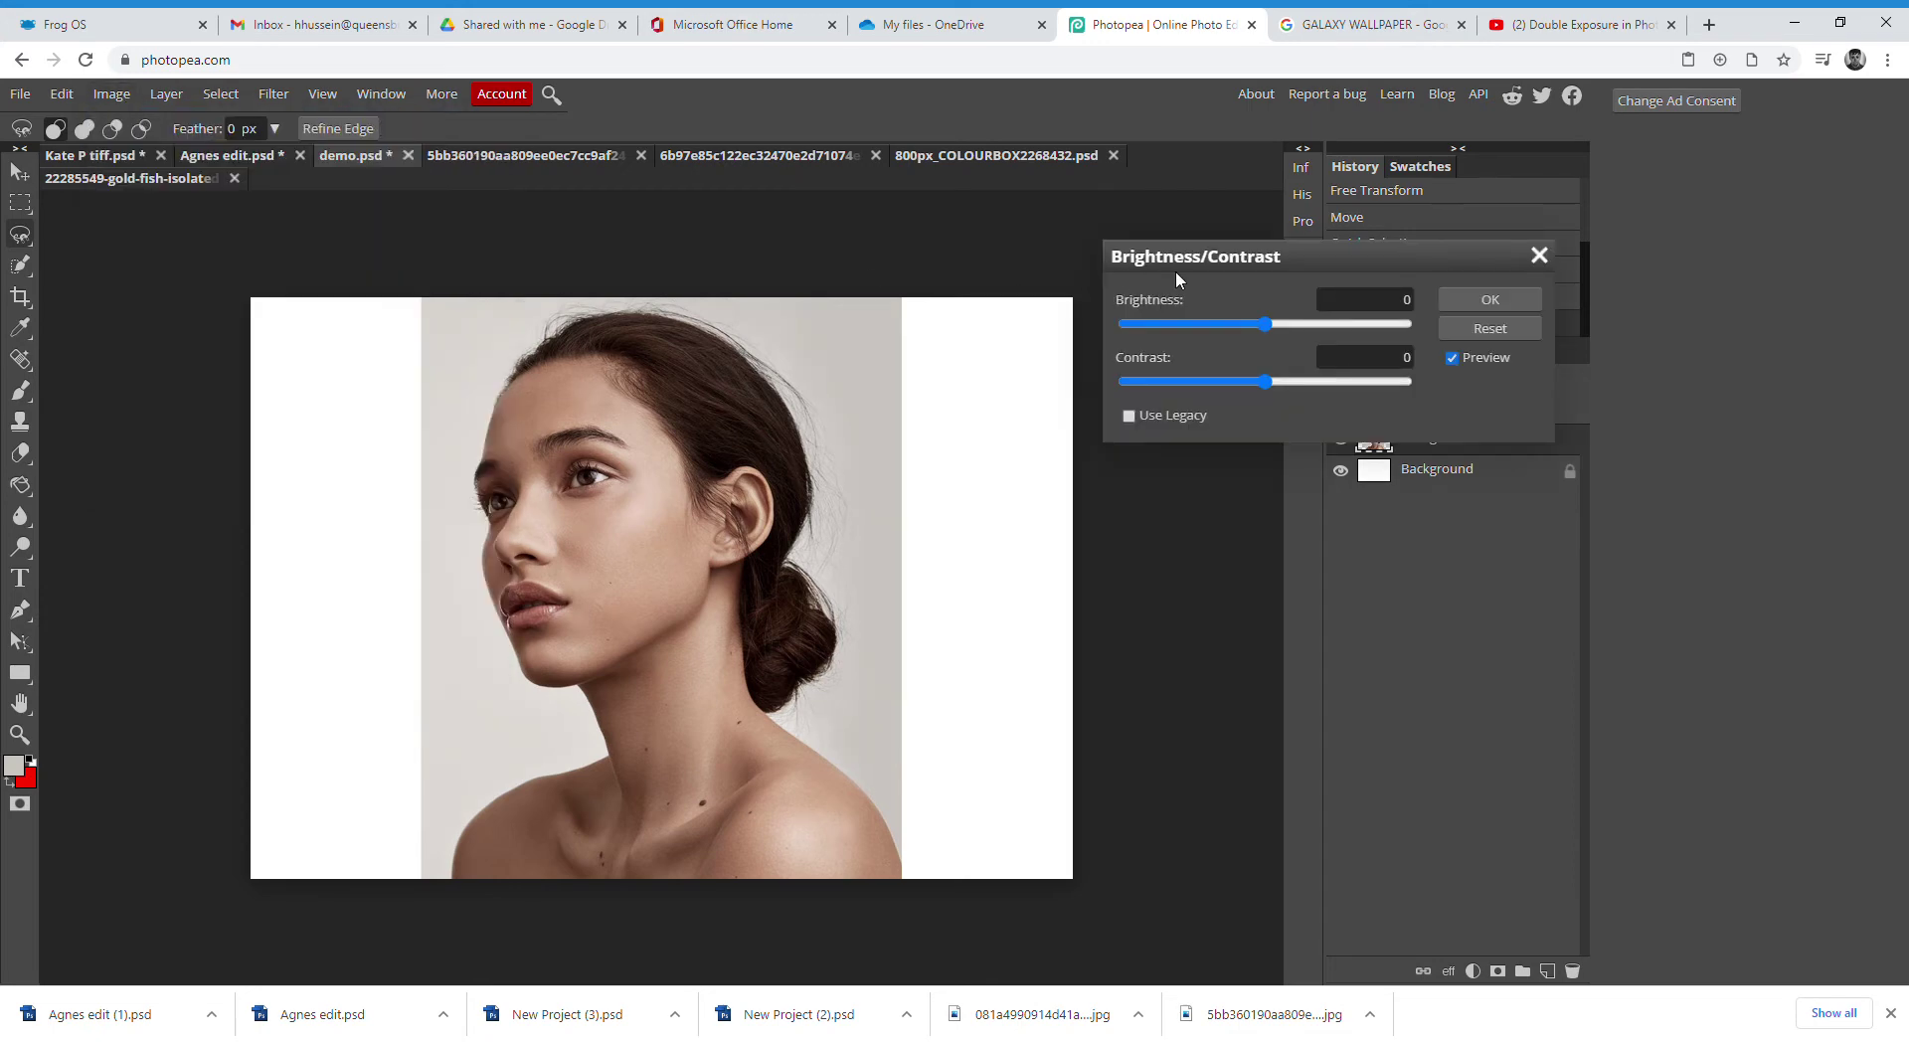
pyautogui.moveTo(1205, 256); pyautogui.dragTo(1026, 298)
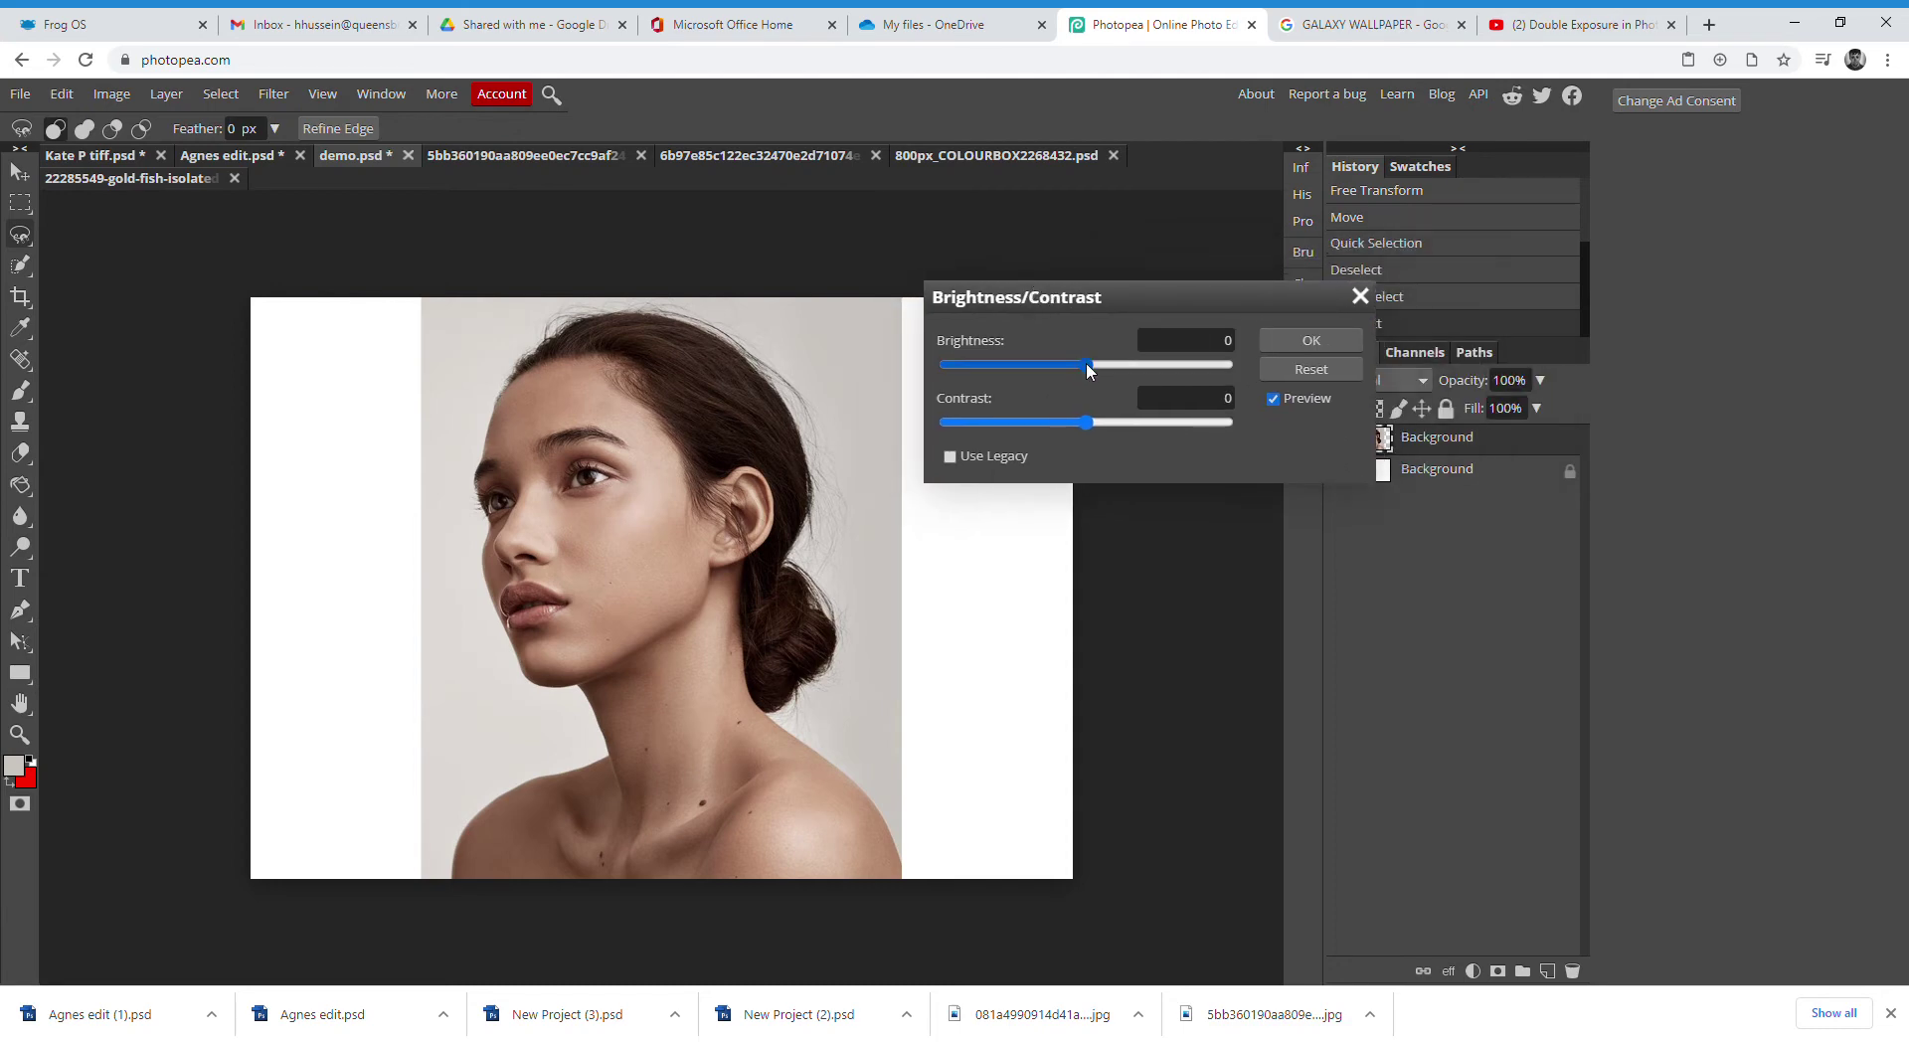
pyautogui.moveTo(1084, 364); pyautogui.dragTo(1131, 369)
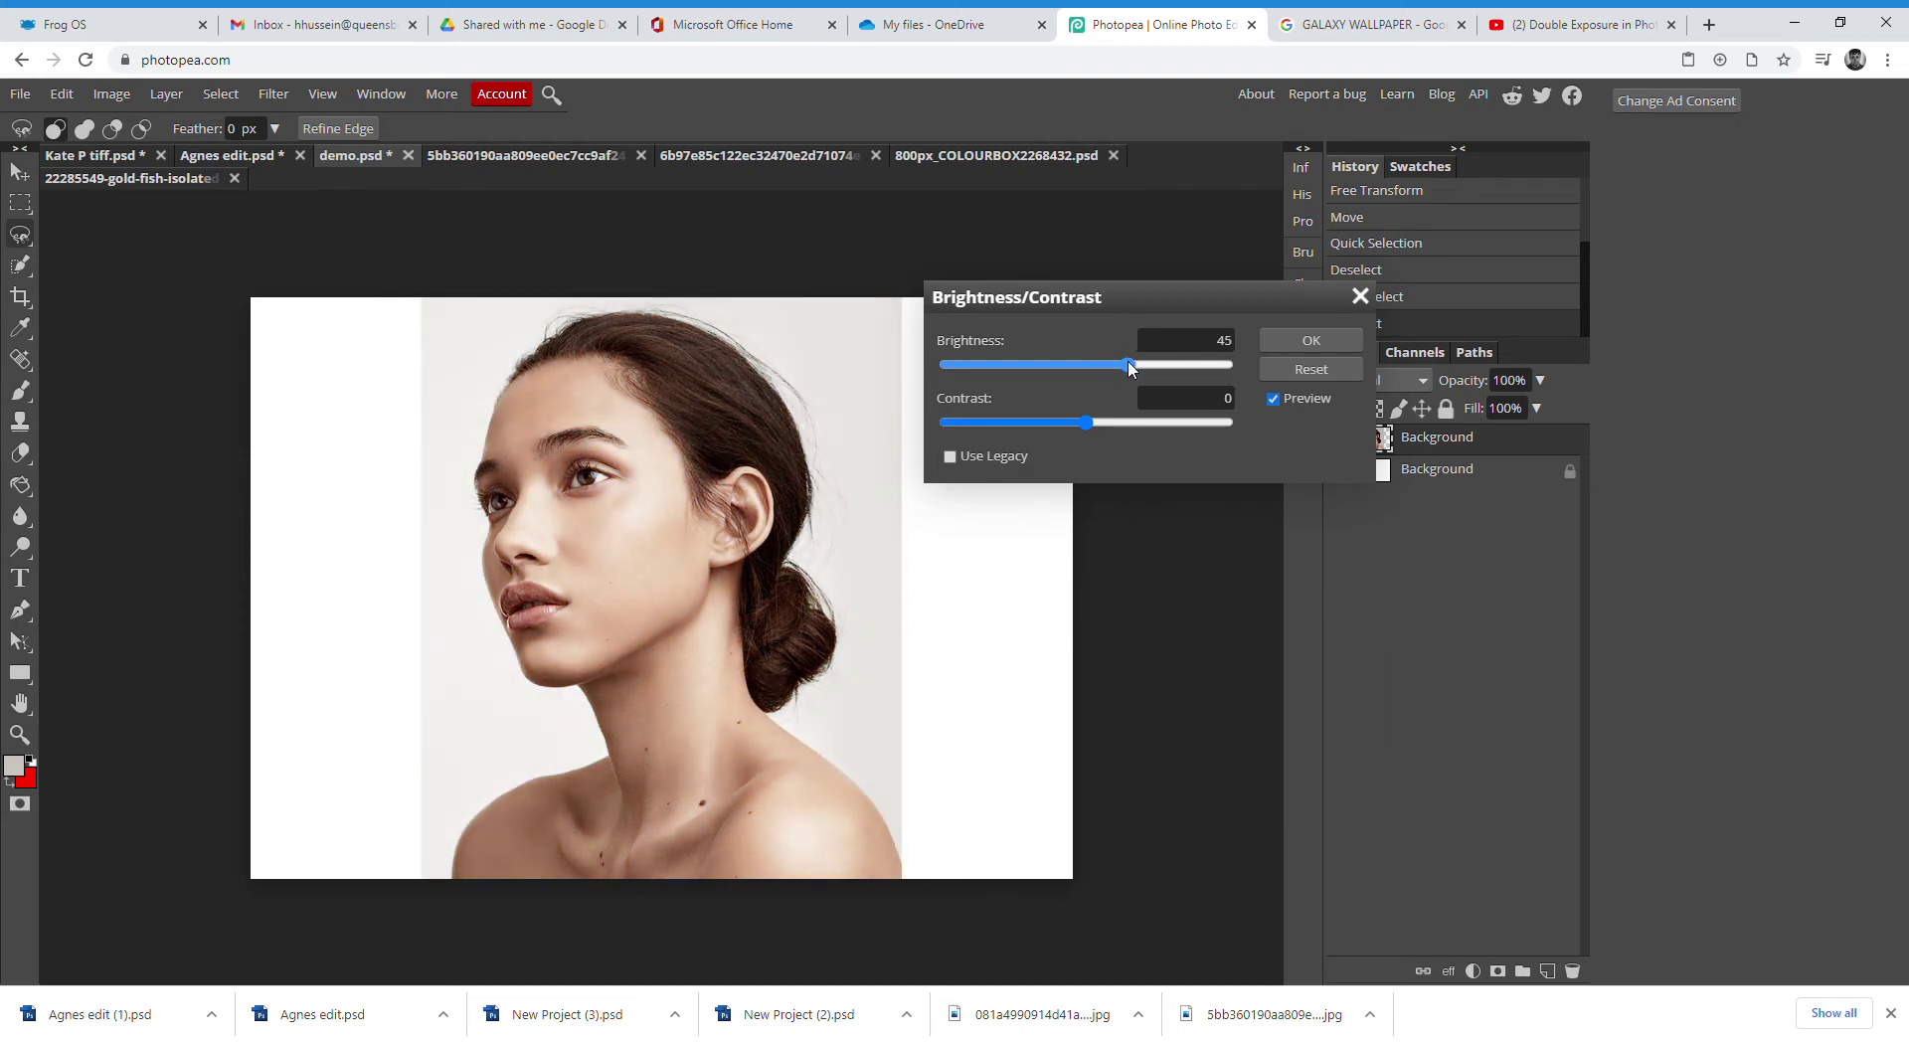
pyautogui.click(1312, 341)
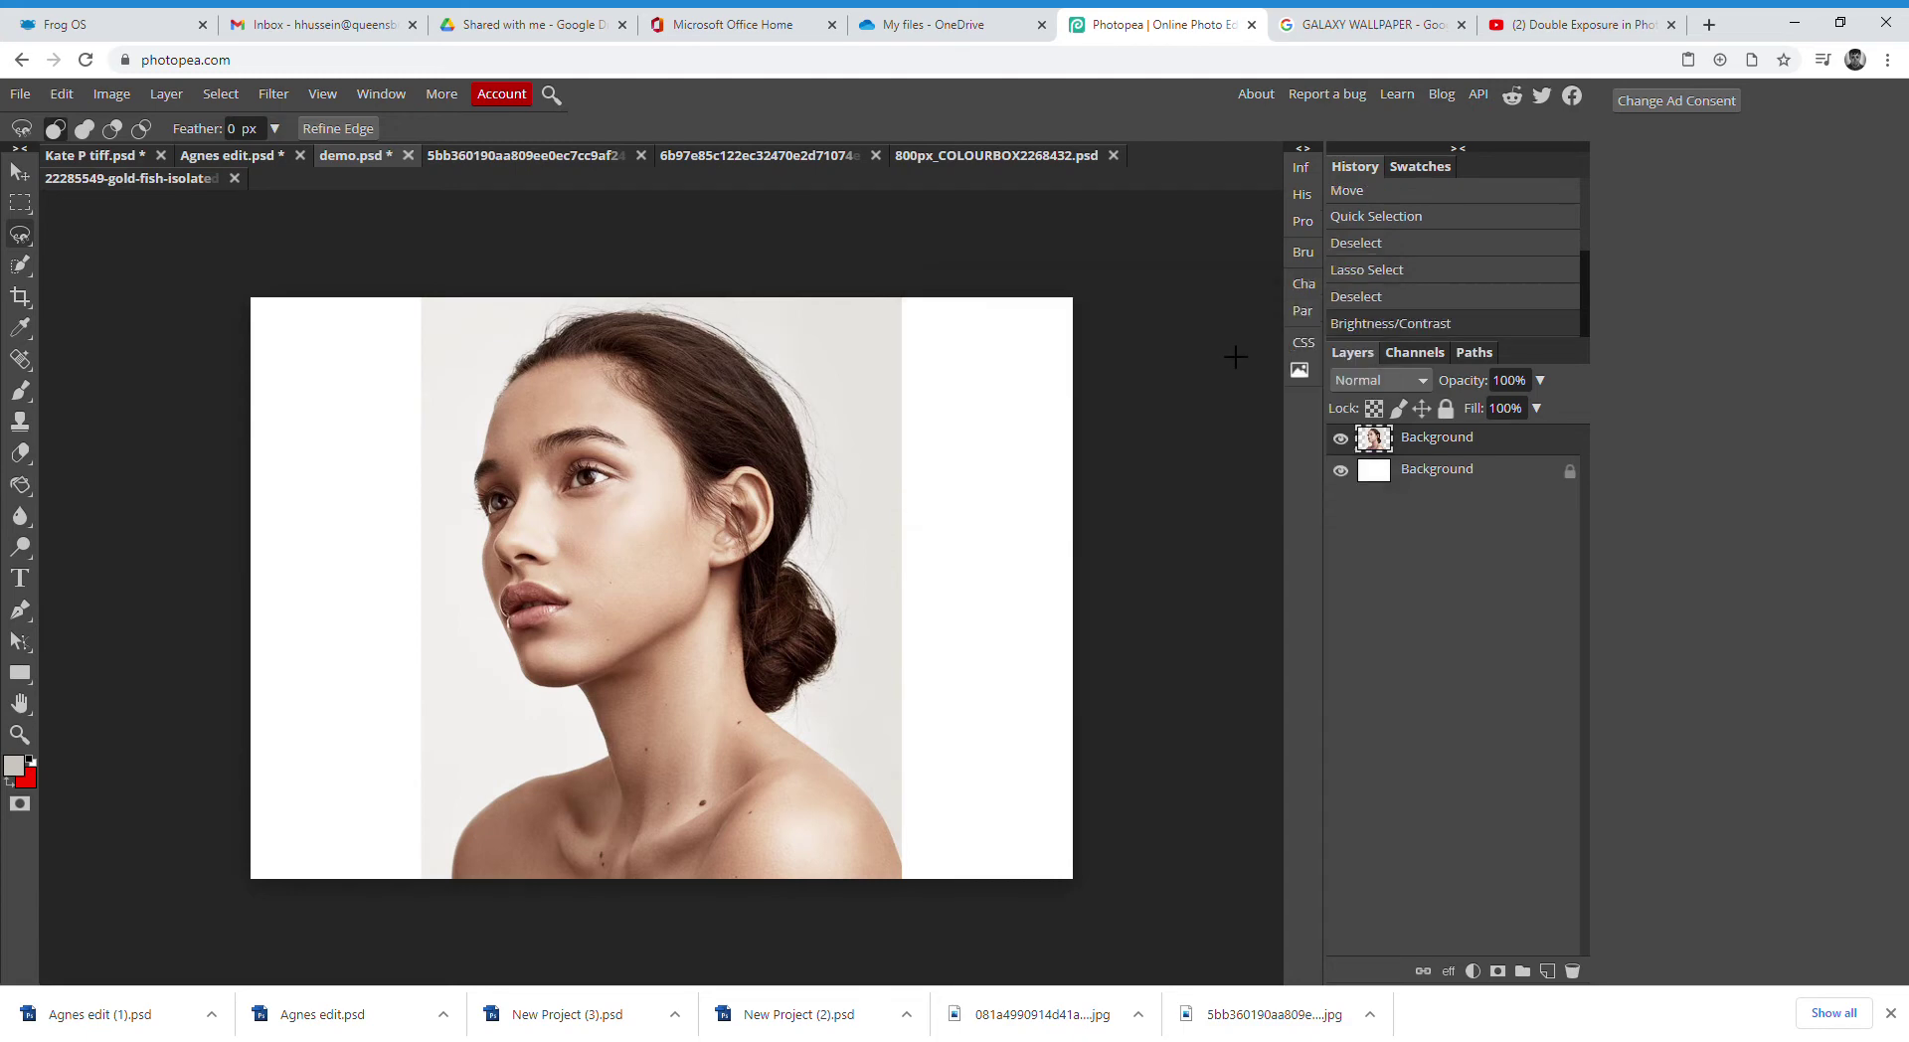
# Quick-select the woman's figure, clearing and redoing the selection once
pyautogui.rightClick(21, 265)
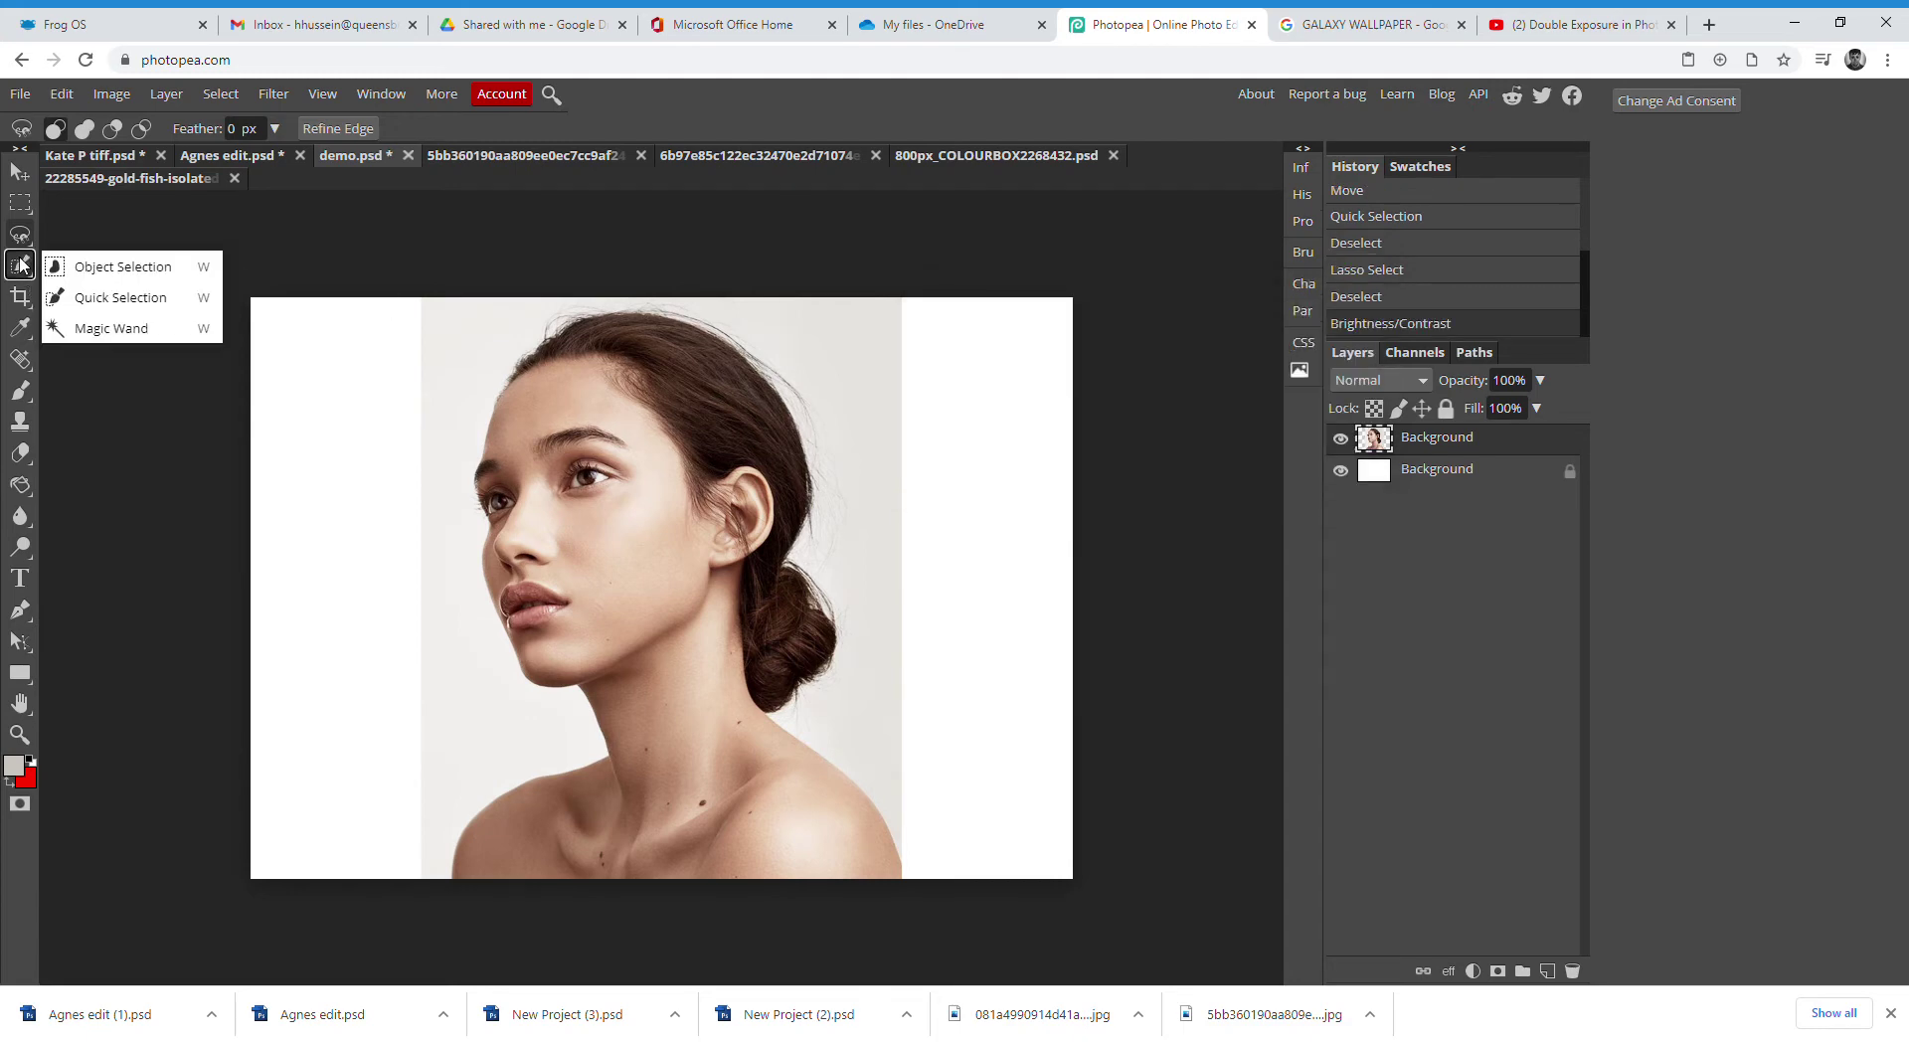
pyautogui.click(107, 298)
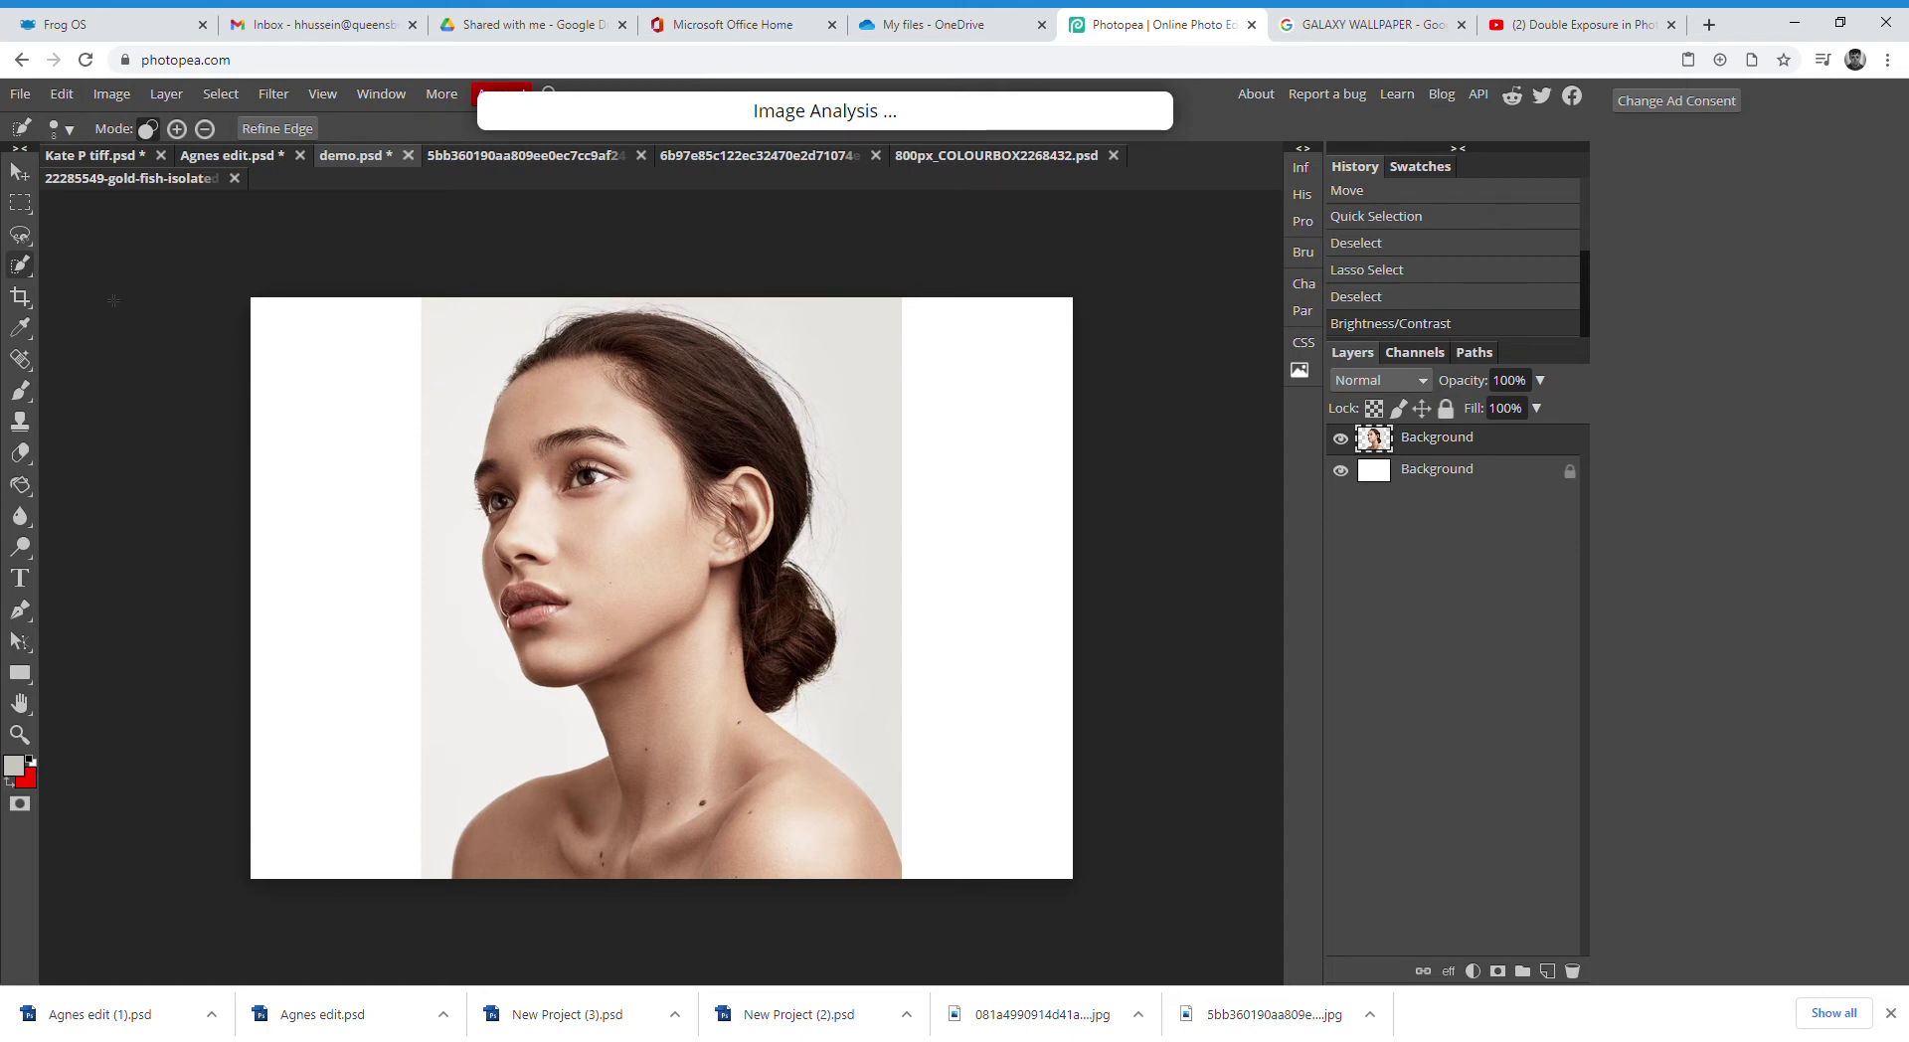
pyautogui.click(654, 440)
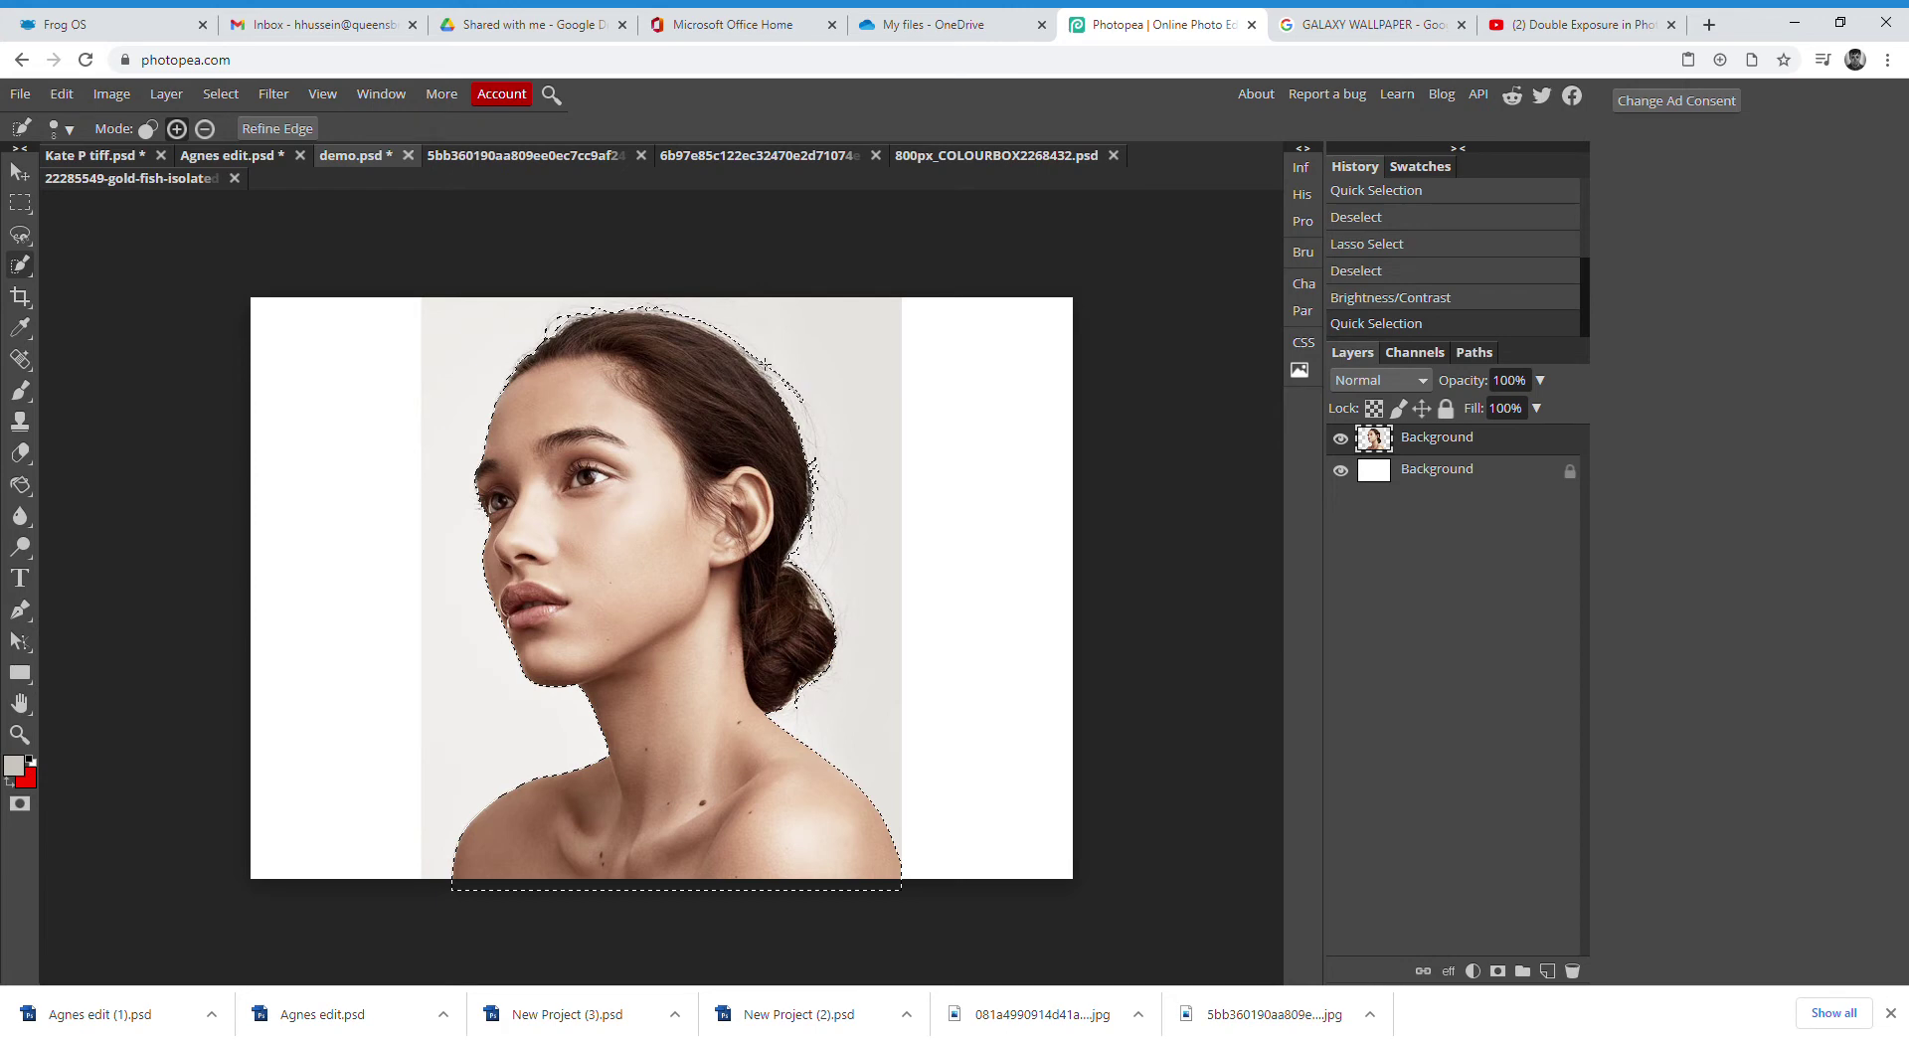
pyautogui.click(221, 93)
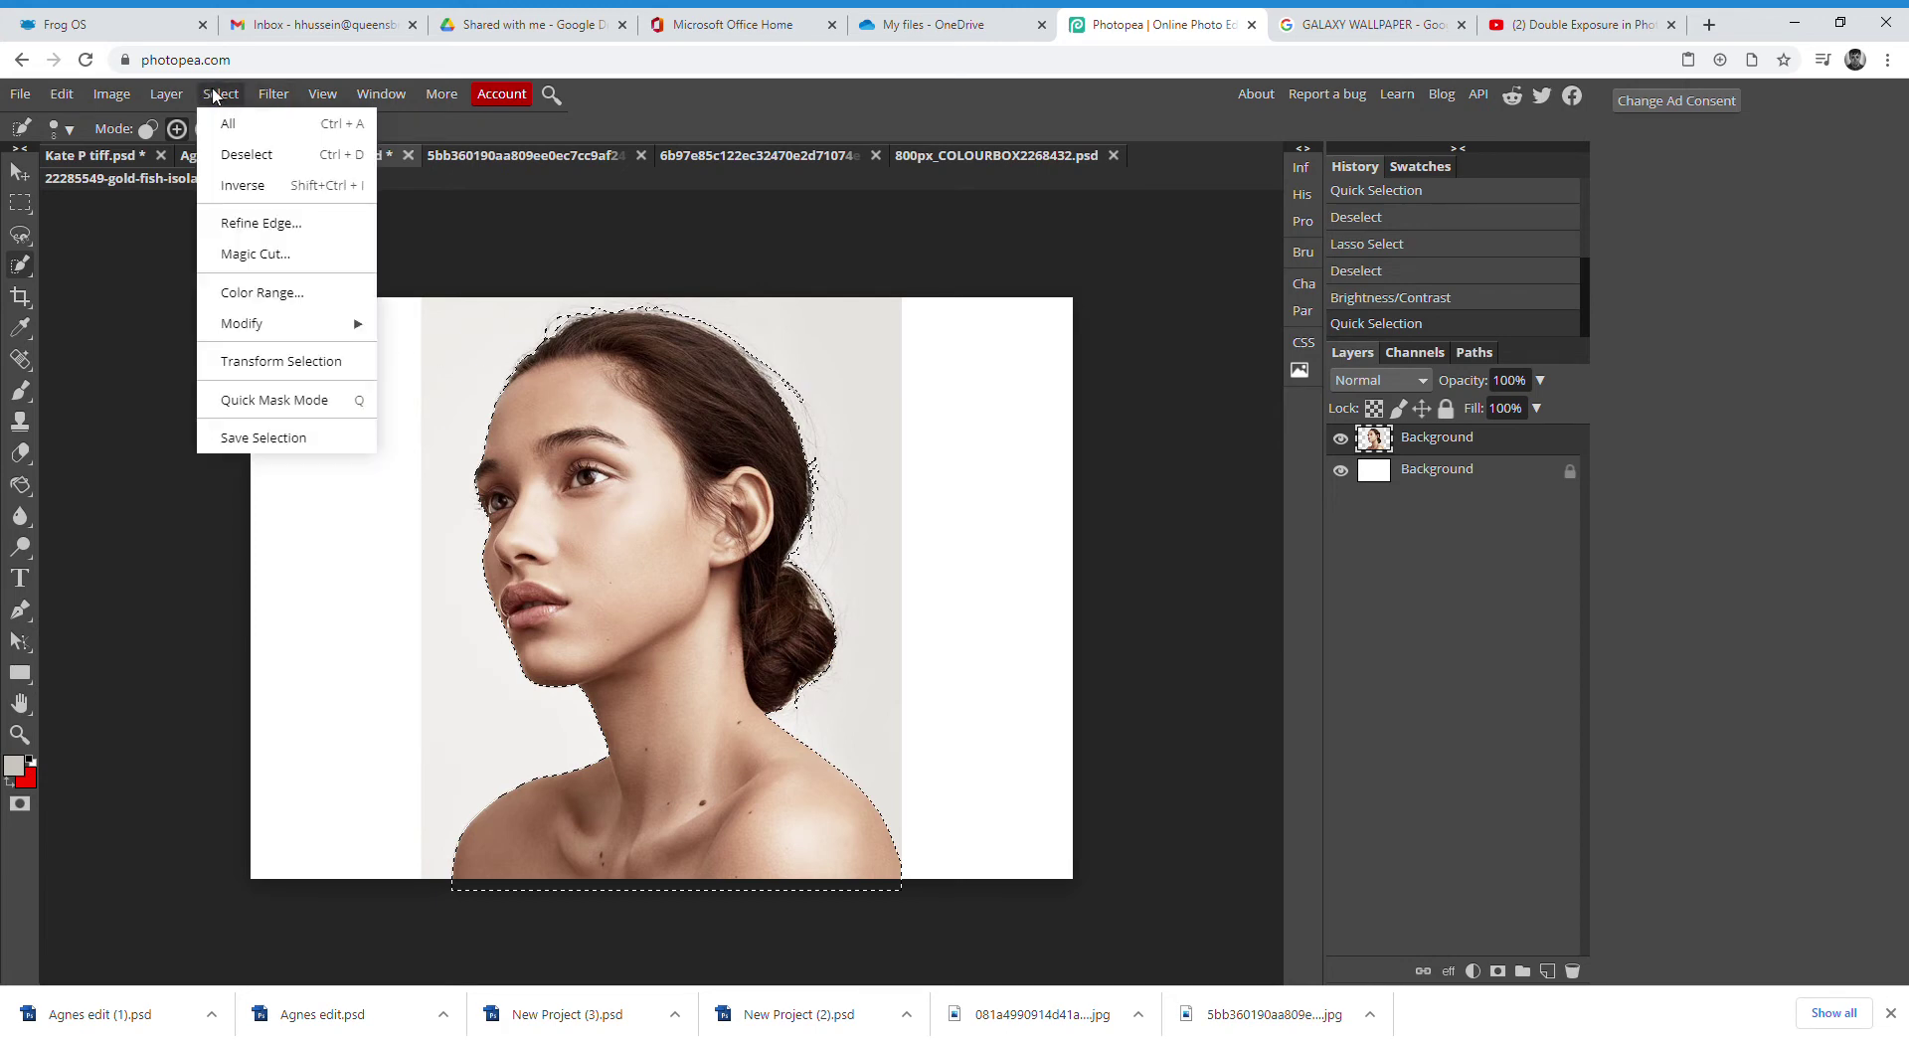
pyautogui.click(235, 157)
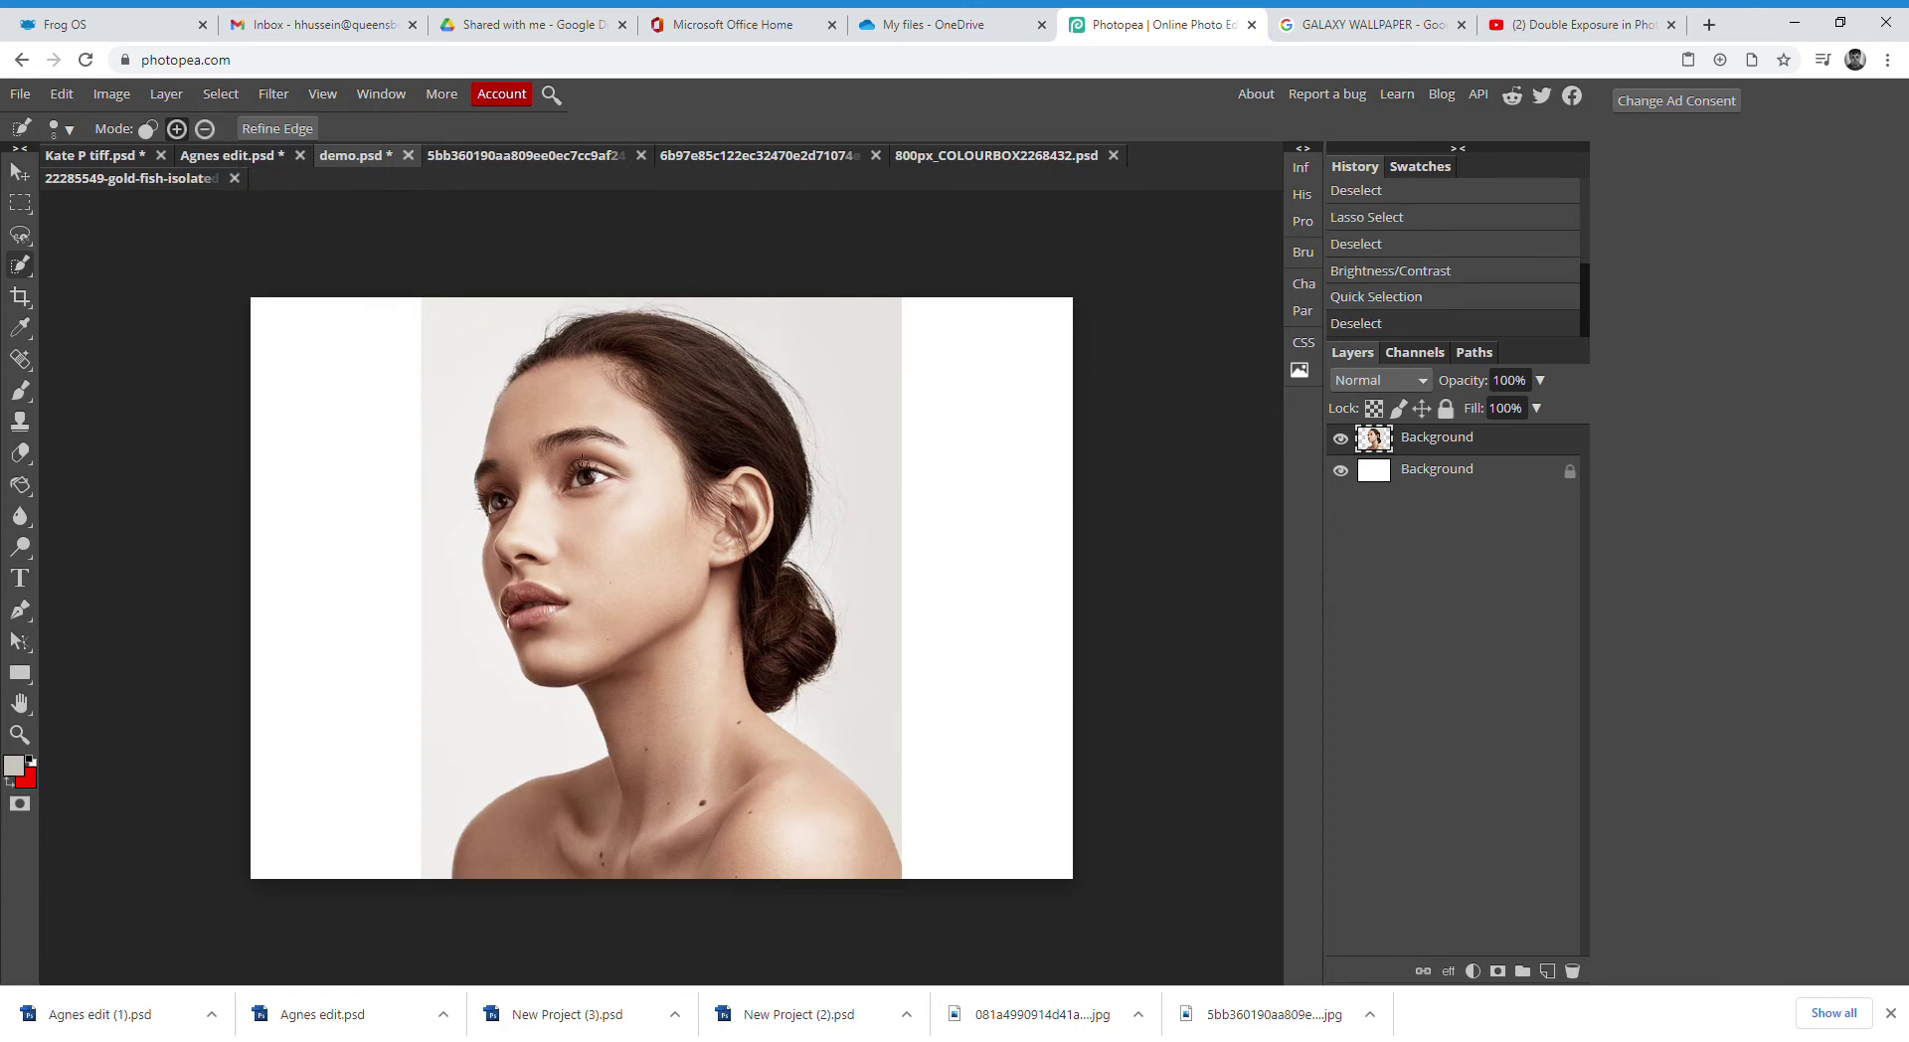
pyautogui.click(542, 463)
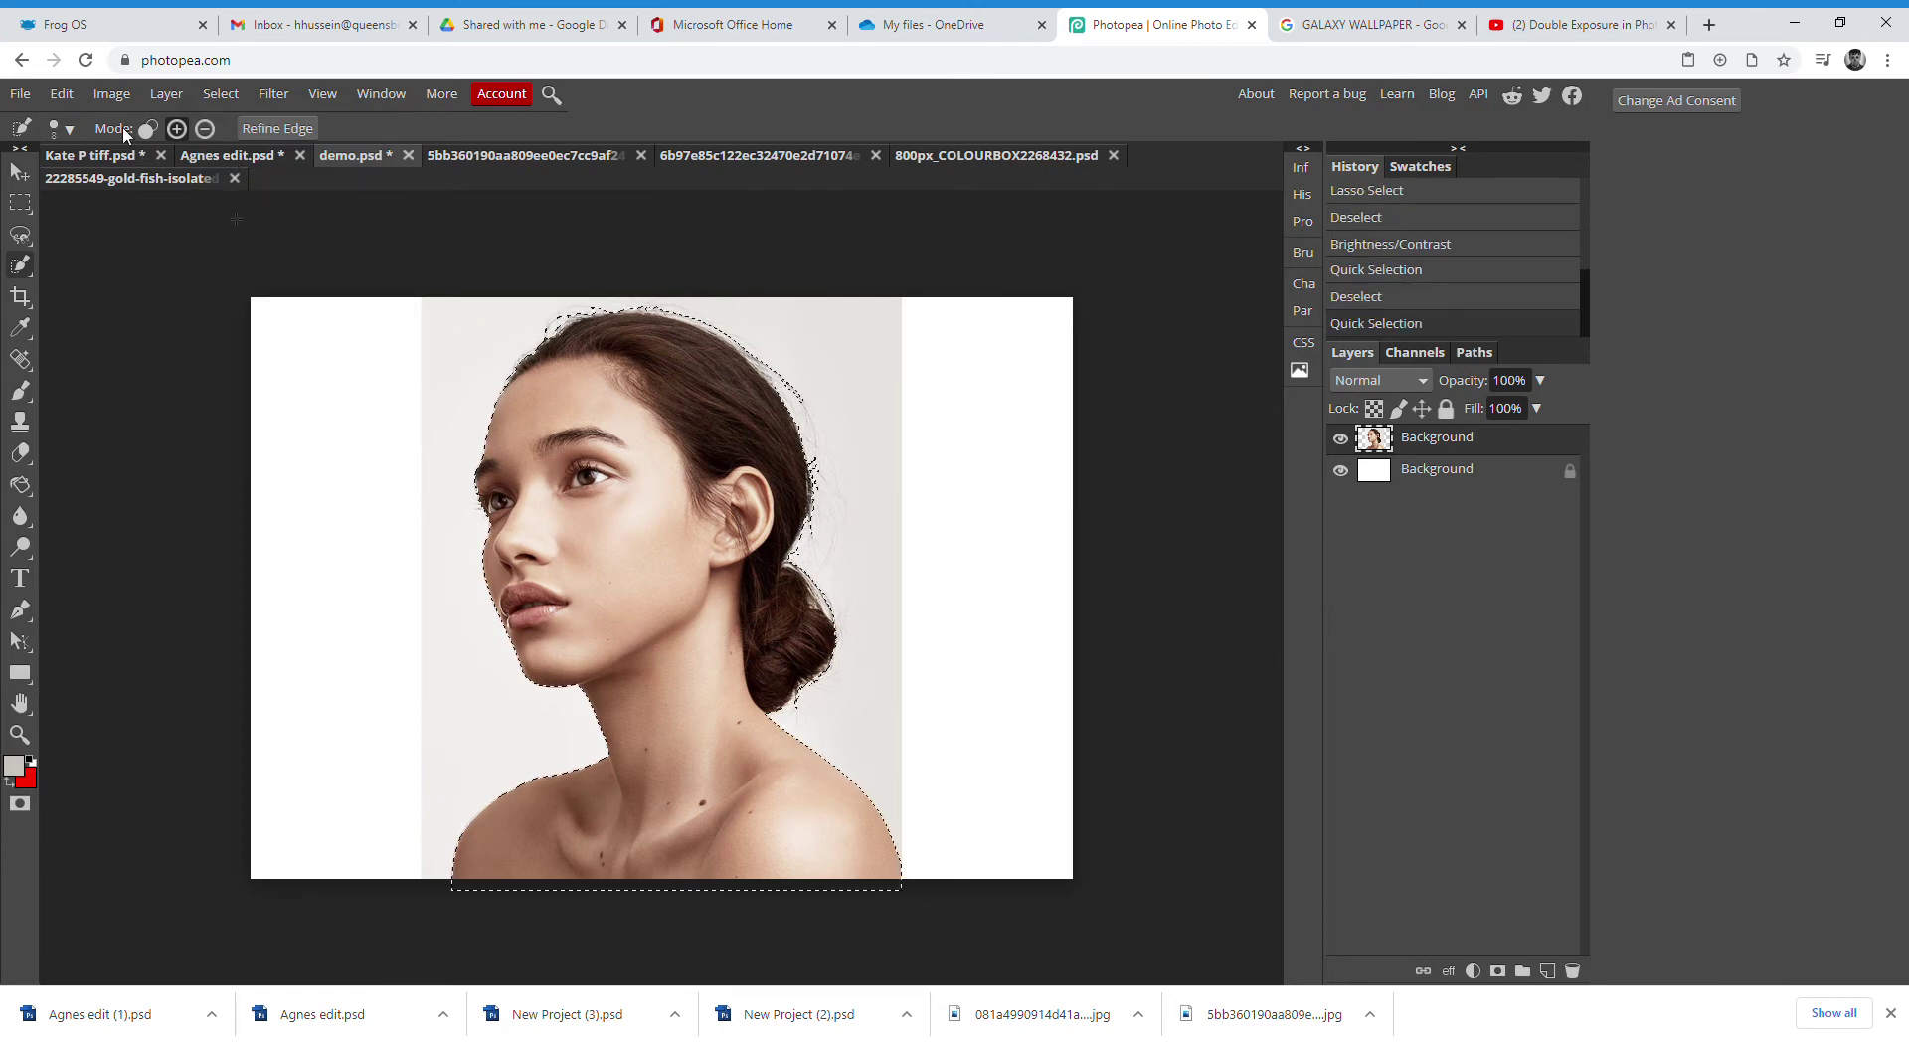
# Copy the selected woman and paste her as a new Layer 1
pyautogui.click(57, 95)
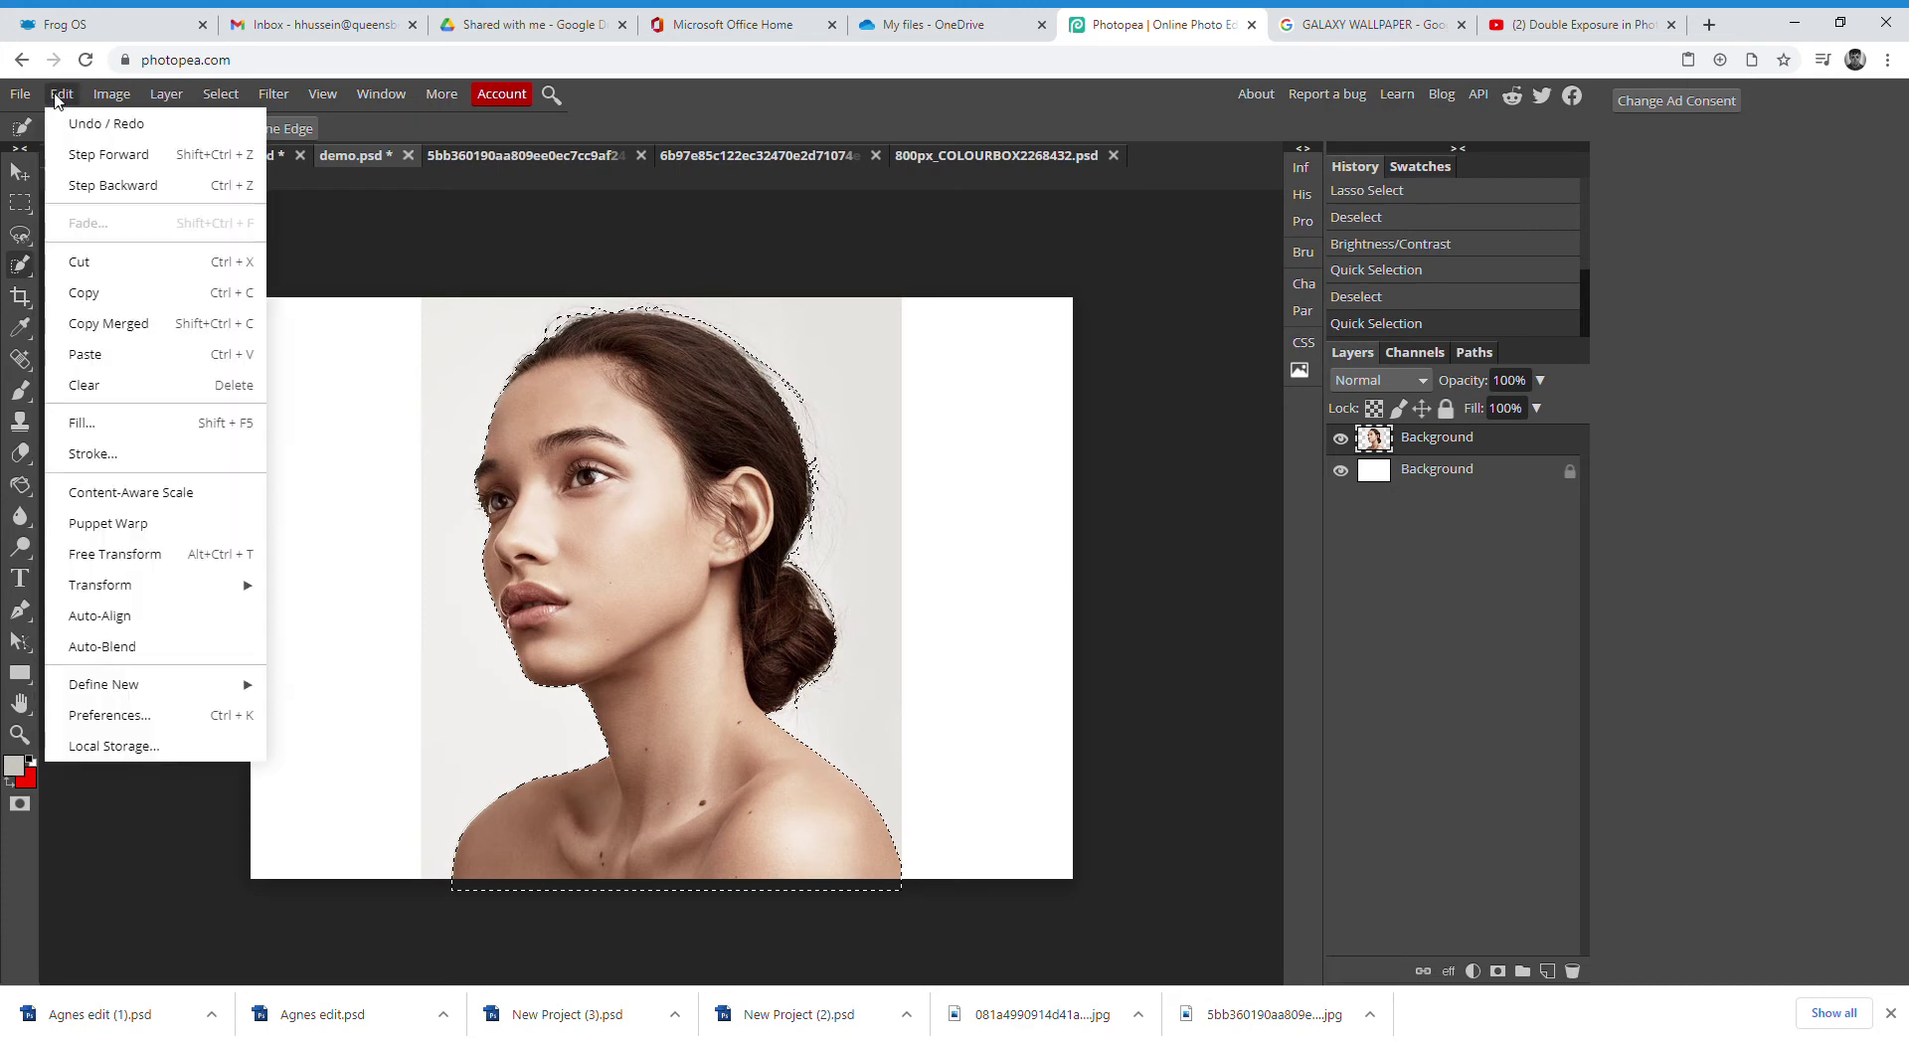
pyautogui.click(87, 295)
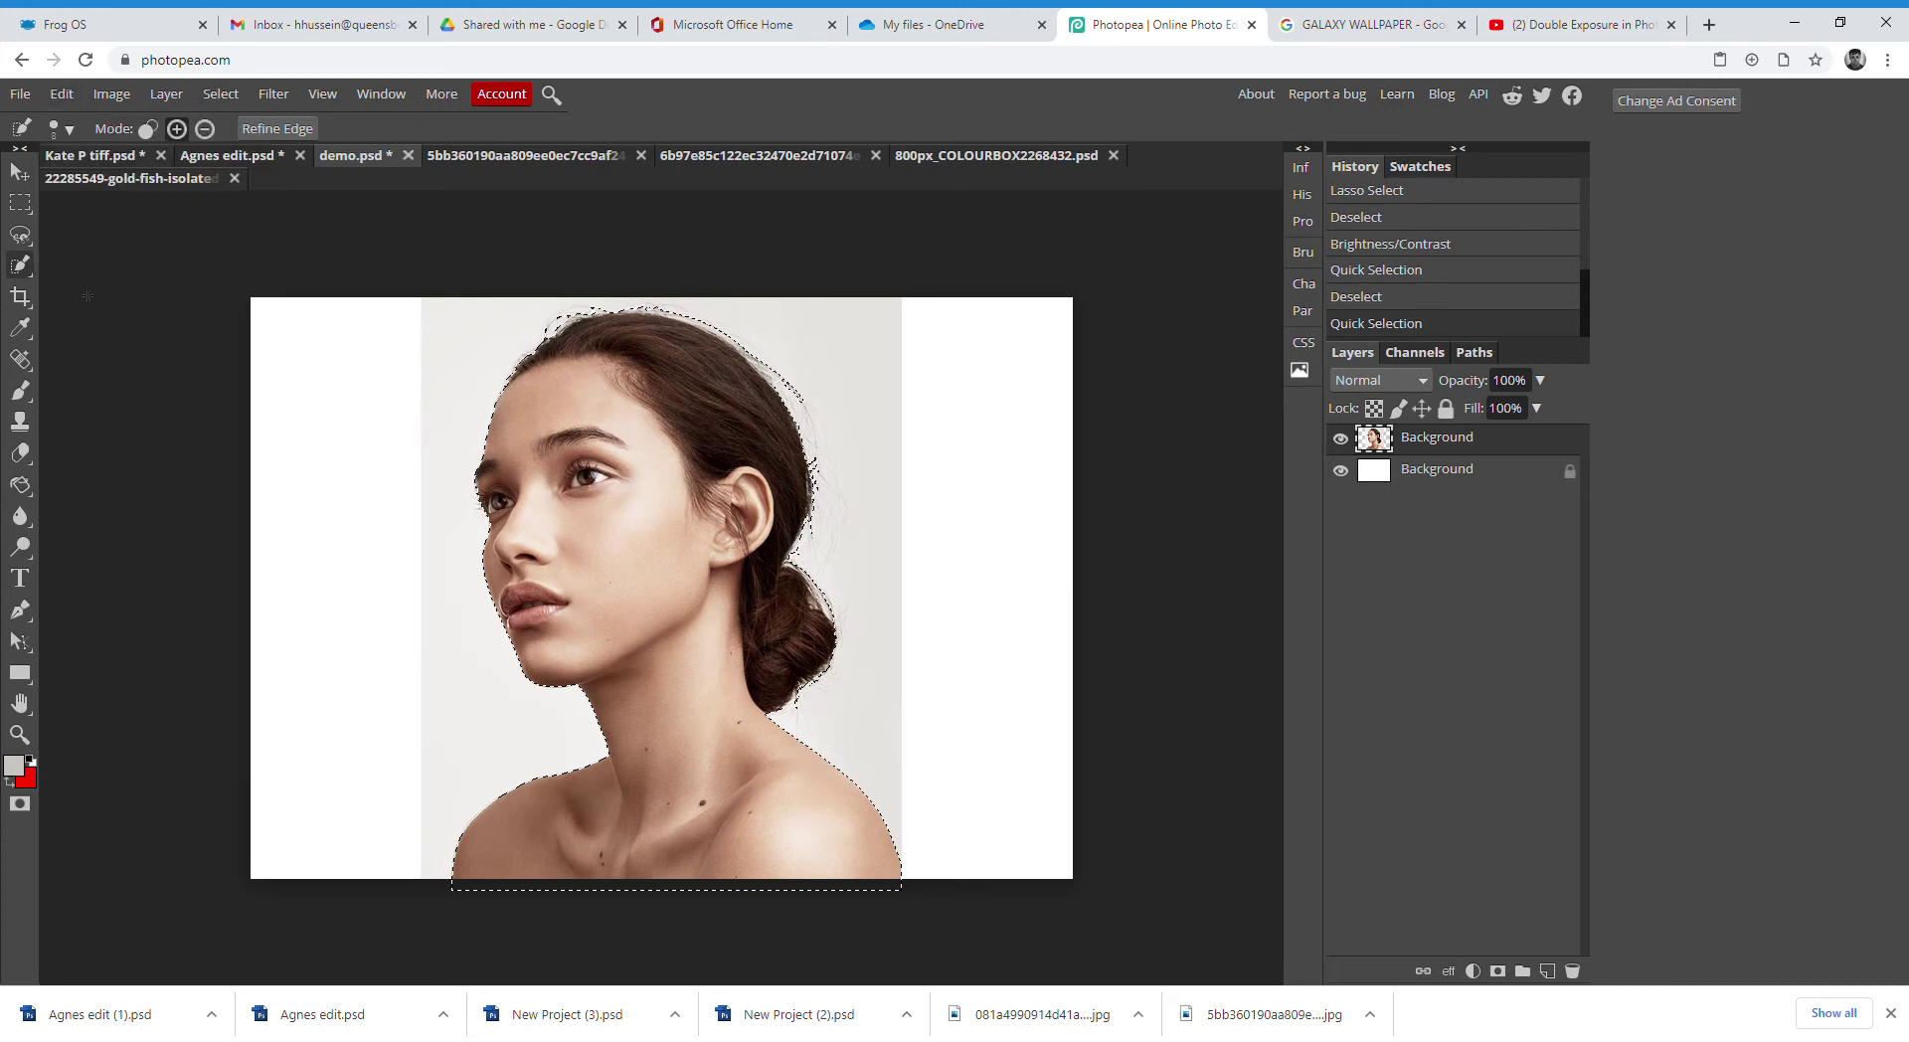
pyautogui.click(63, 93)
pyautogui.click(99, 354)
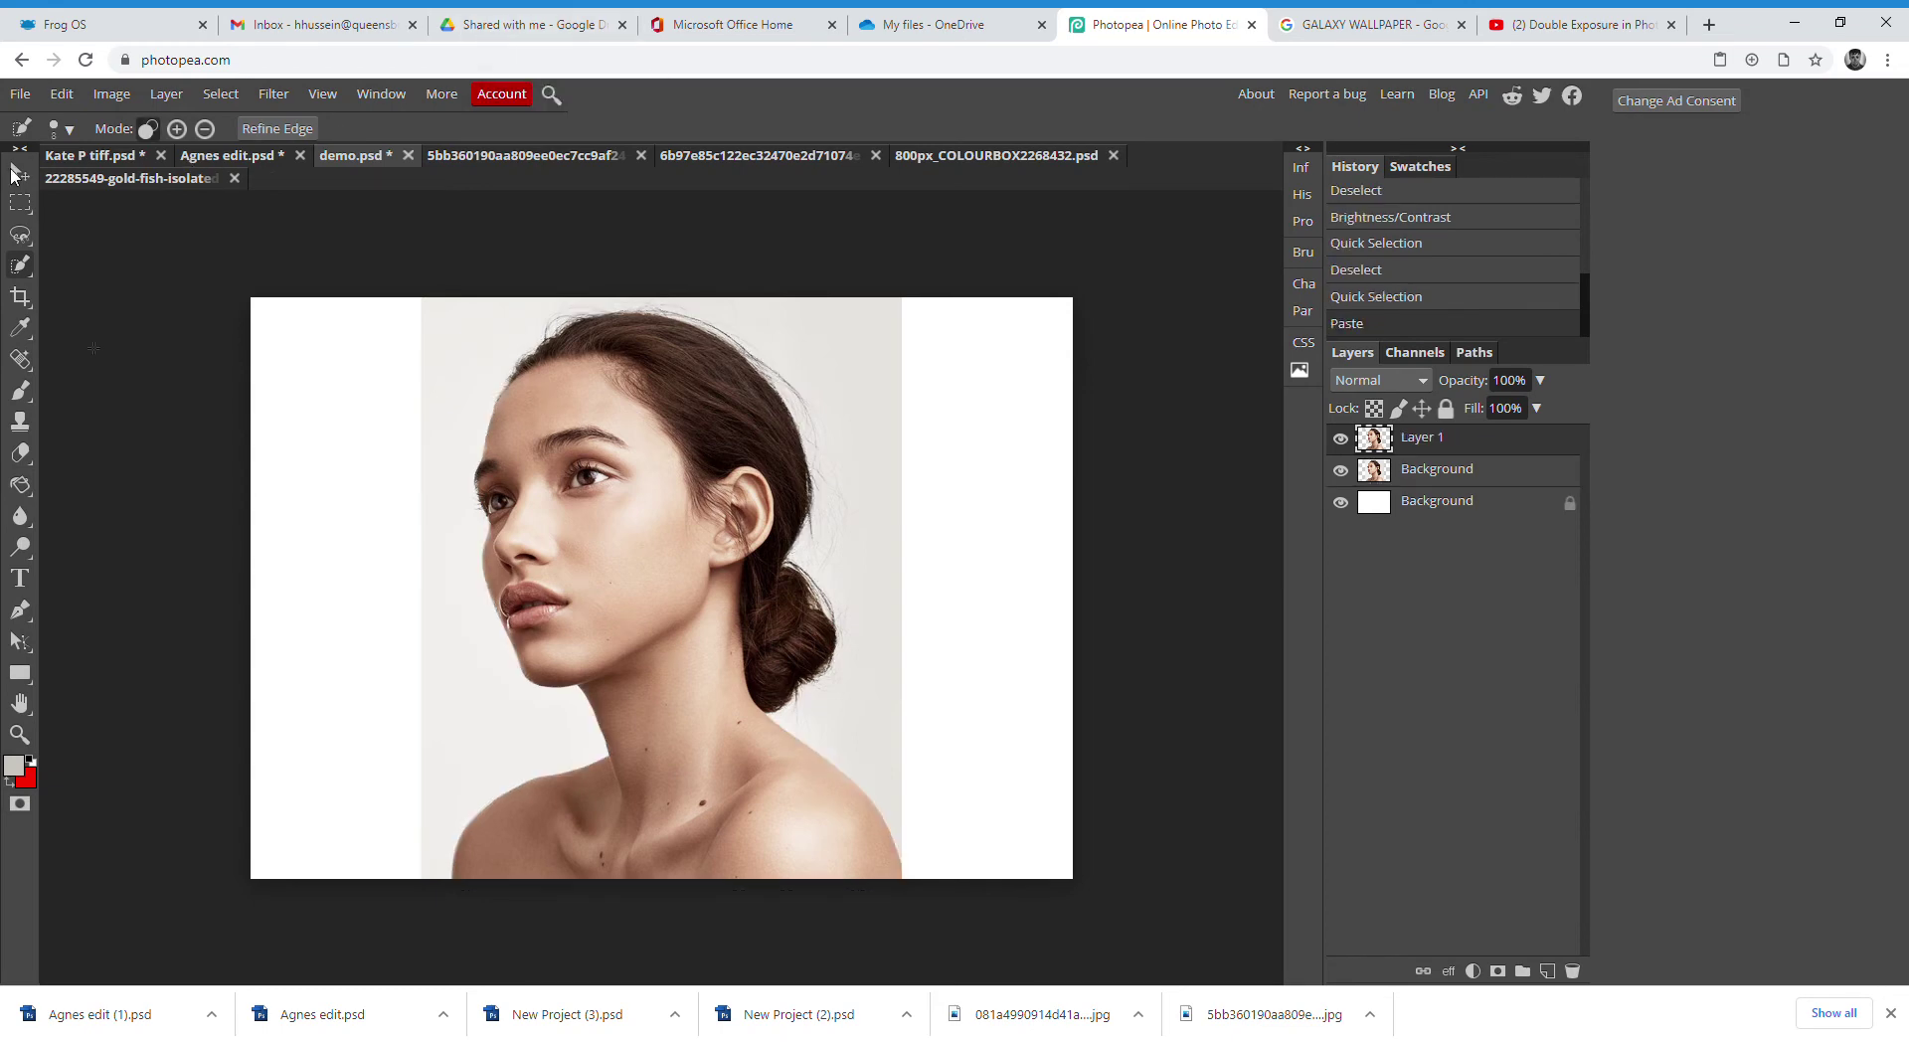
# Hide the original portrait layer so the Layer 1 cut-out sits on plain white
pyautogui.click(19, 172)
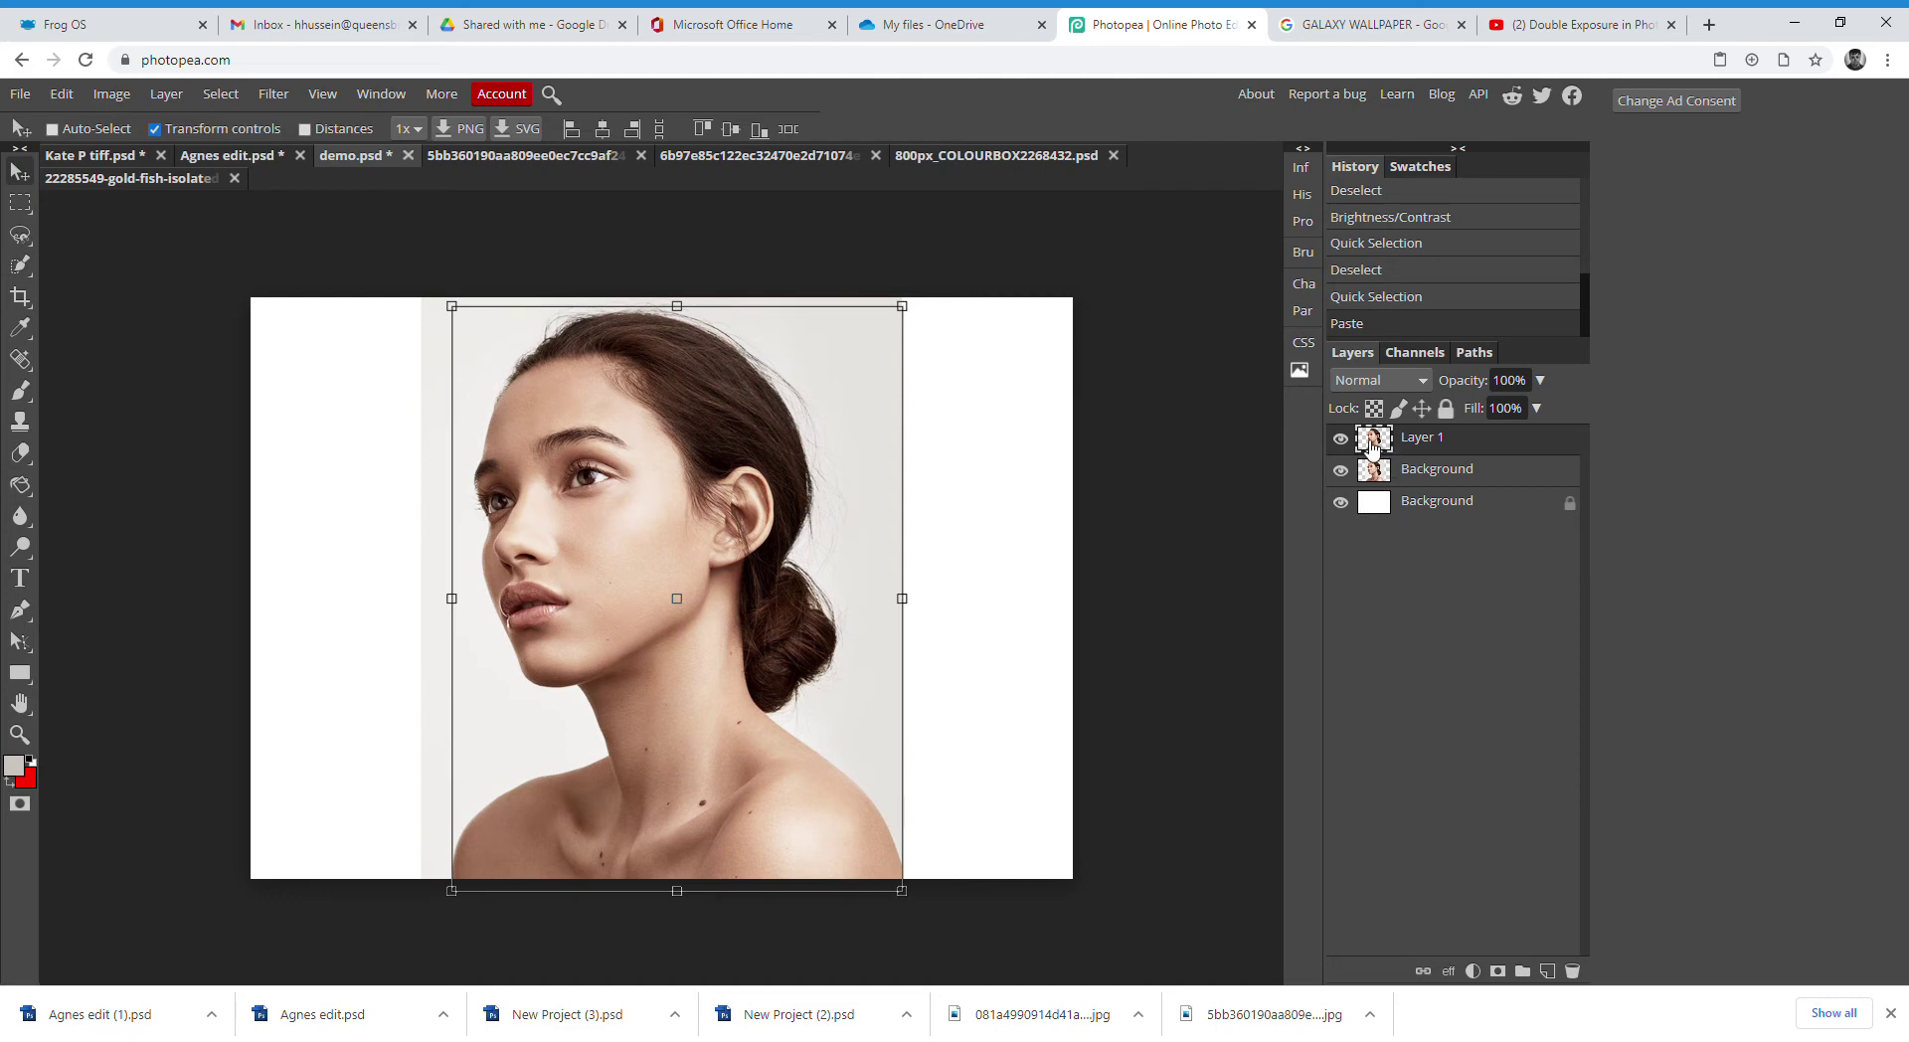
pyautogui.click(1380, 470)
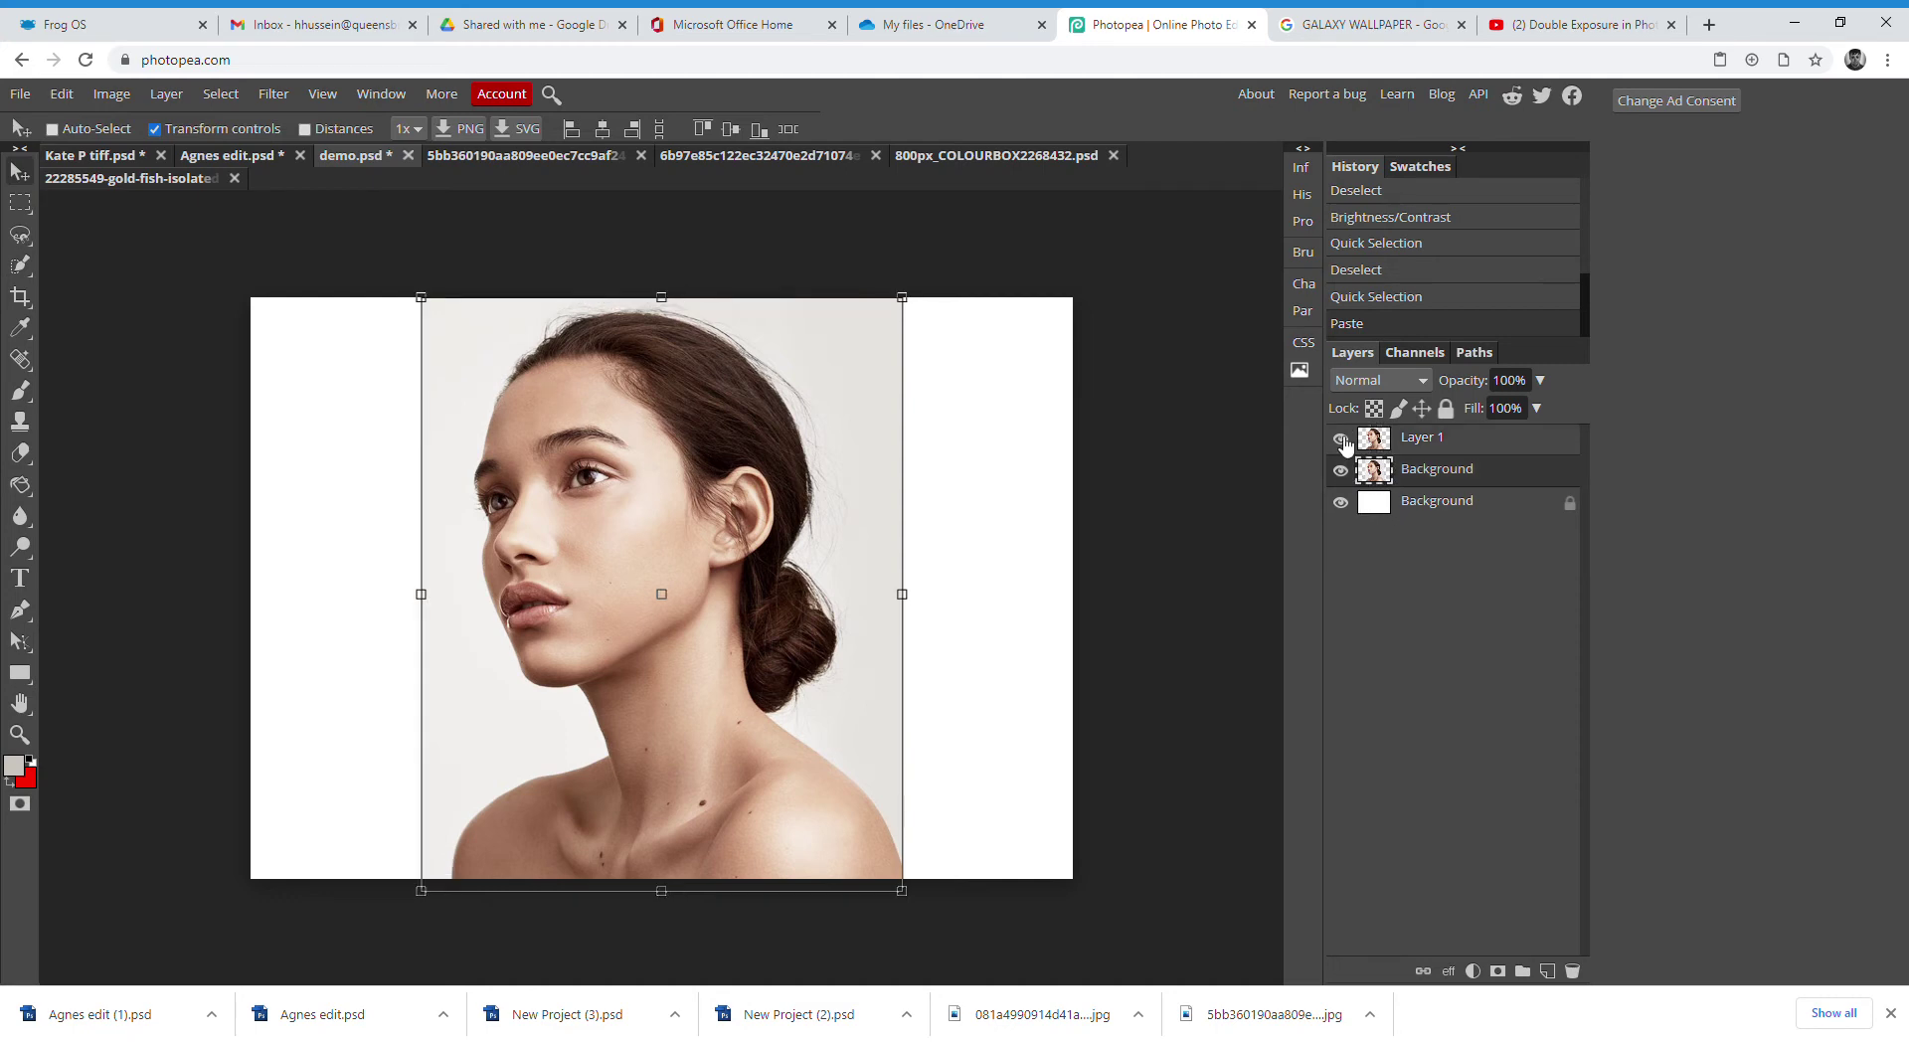
pyautogui.click(1344, 444)
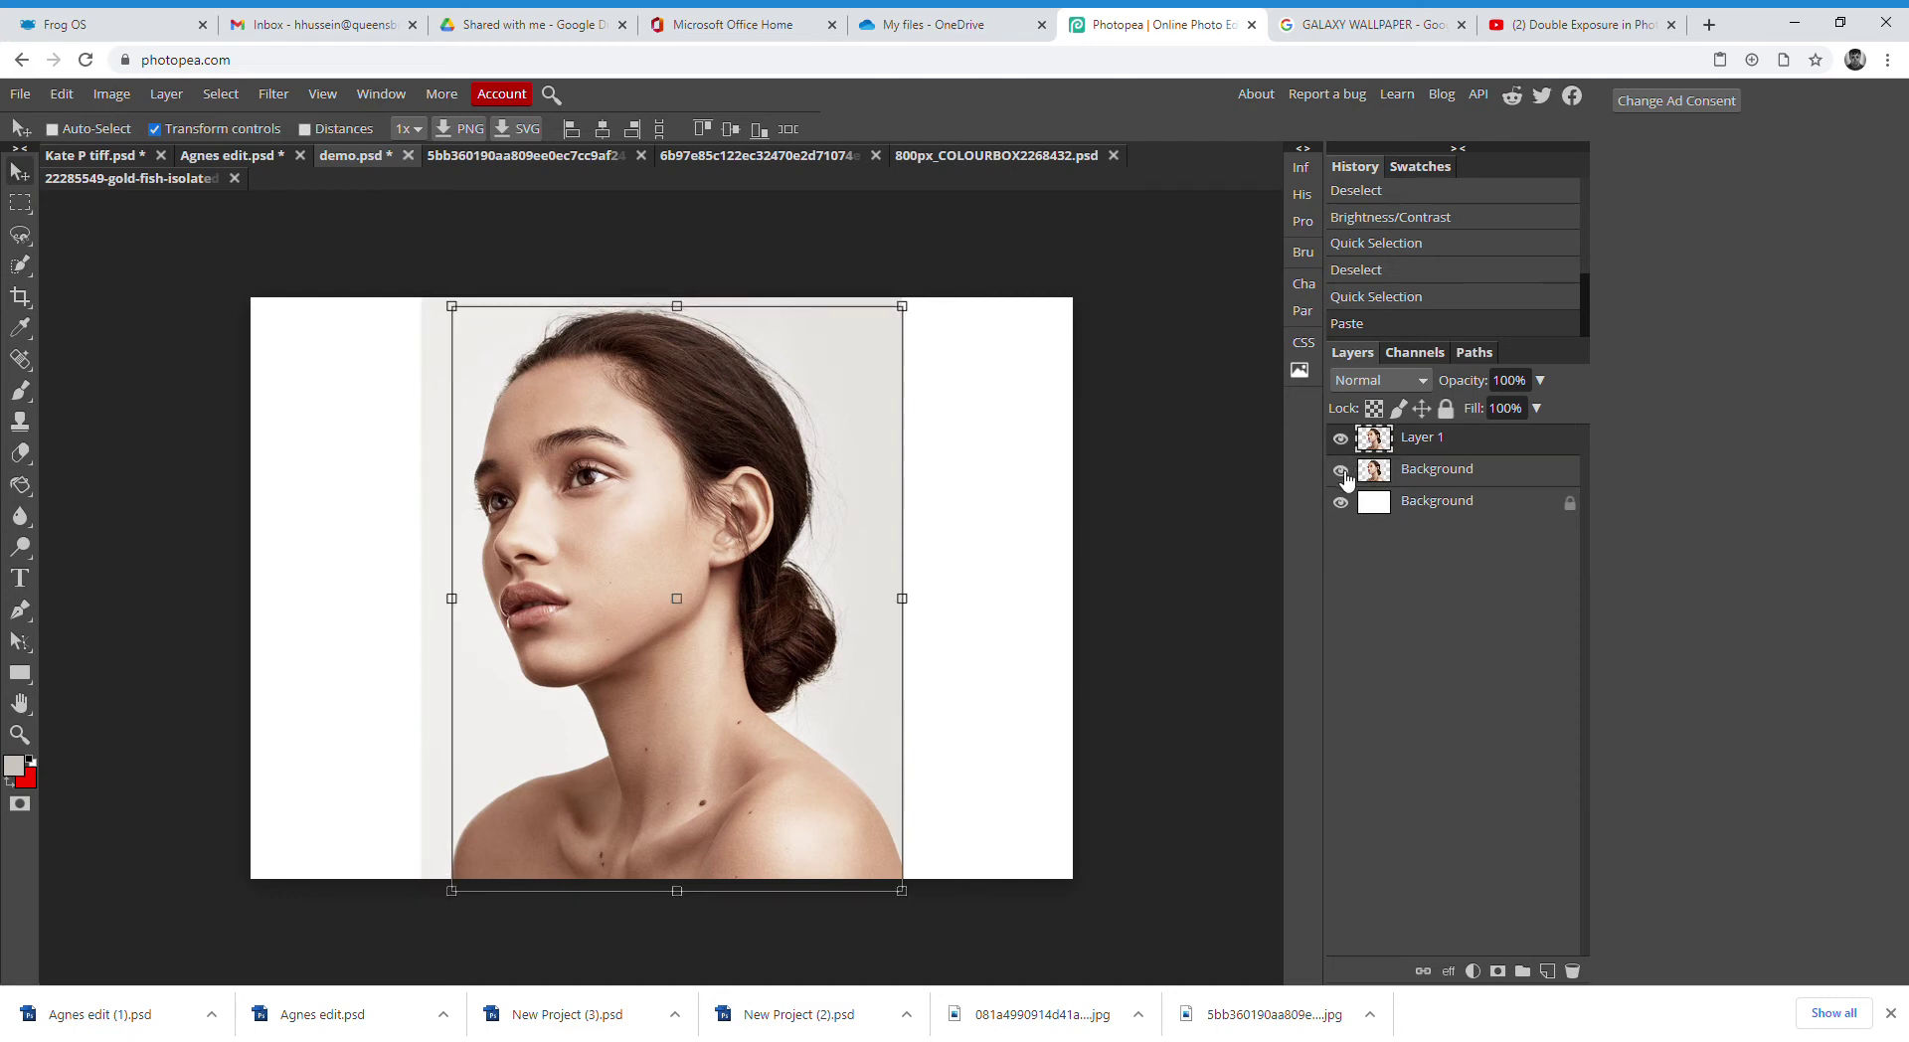
pyautogui.click(1340, 470)
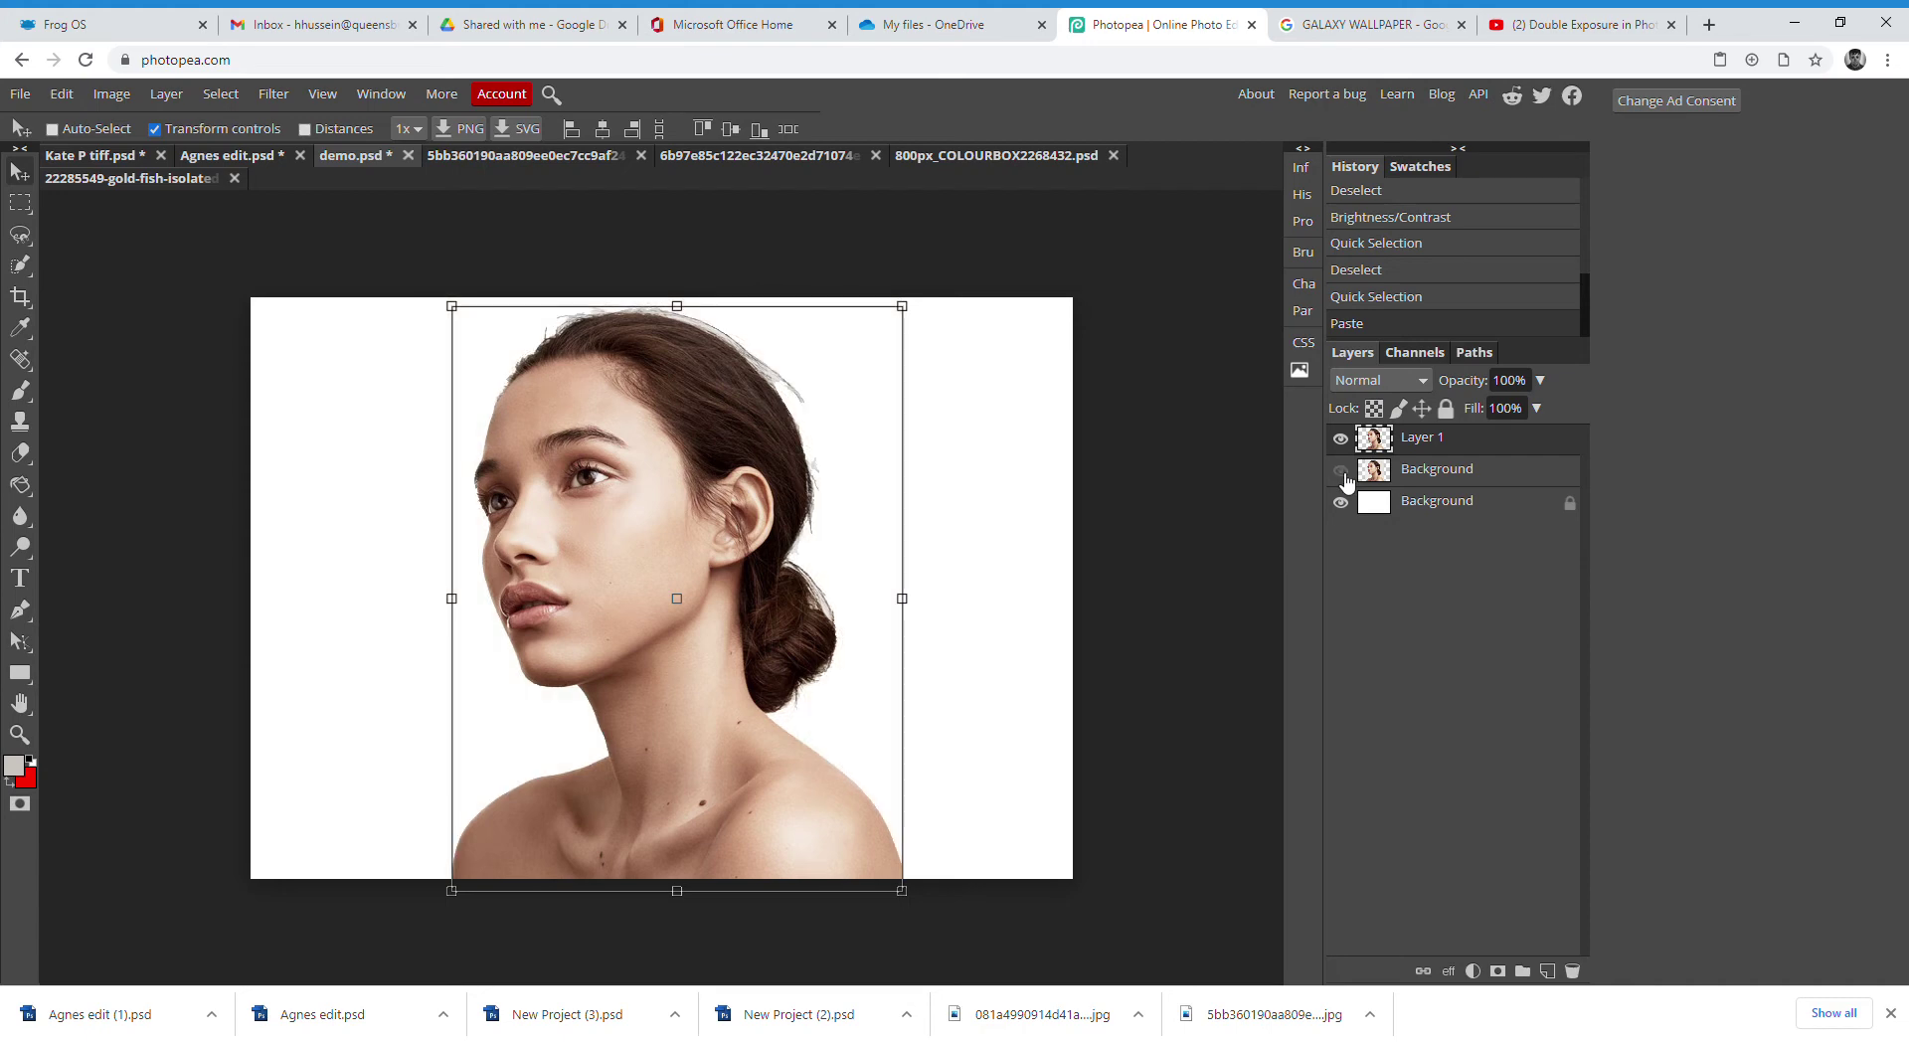
pyautogui.click(1342, 472)
pyautogui.click(1342, 472)
pyautogui.click(20, 203)
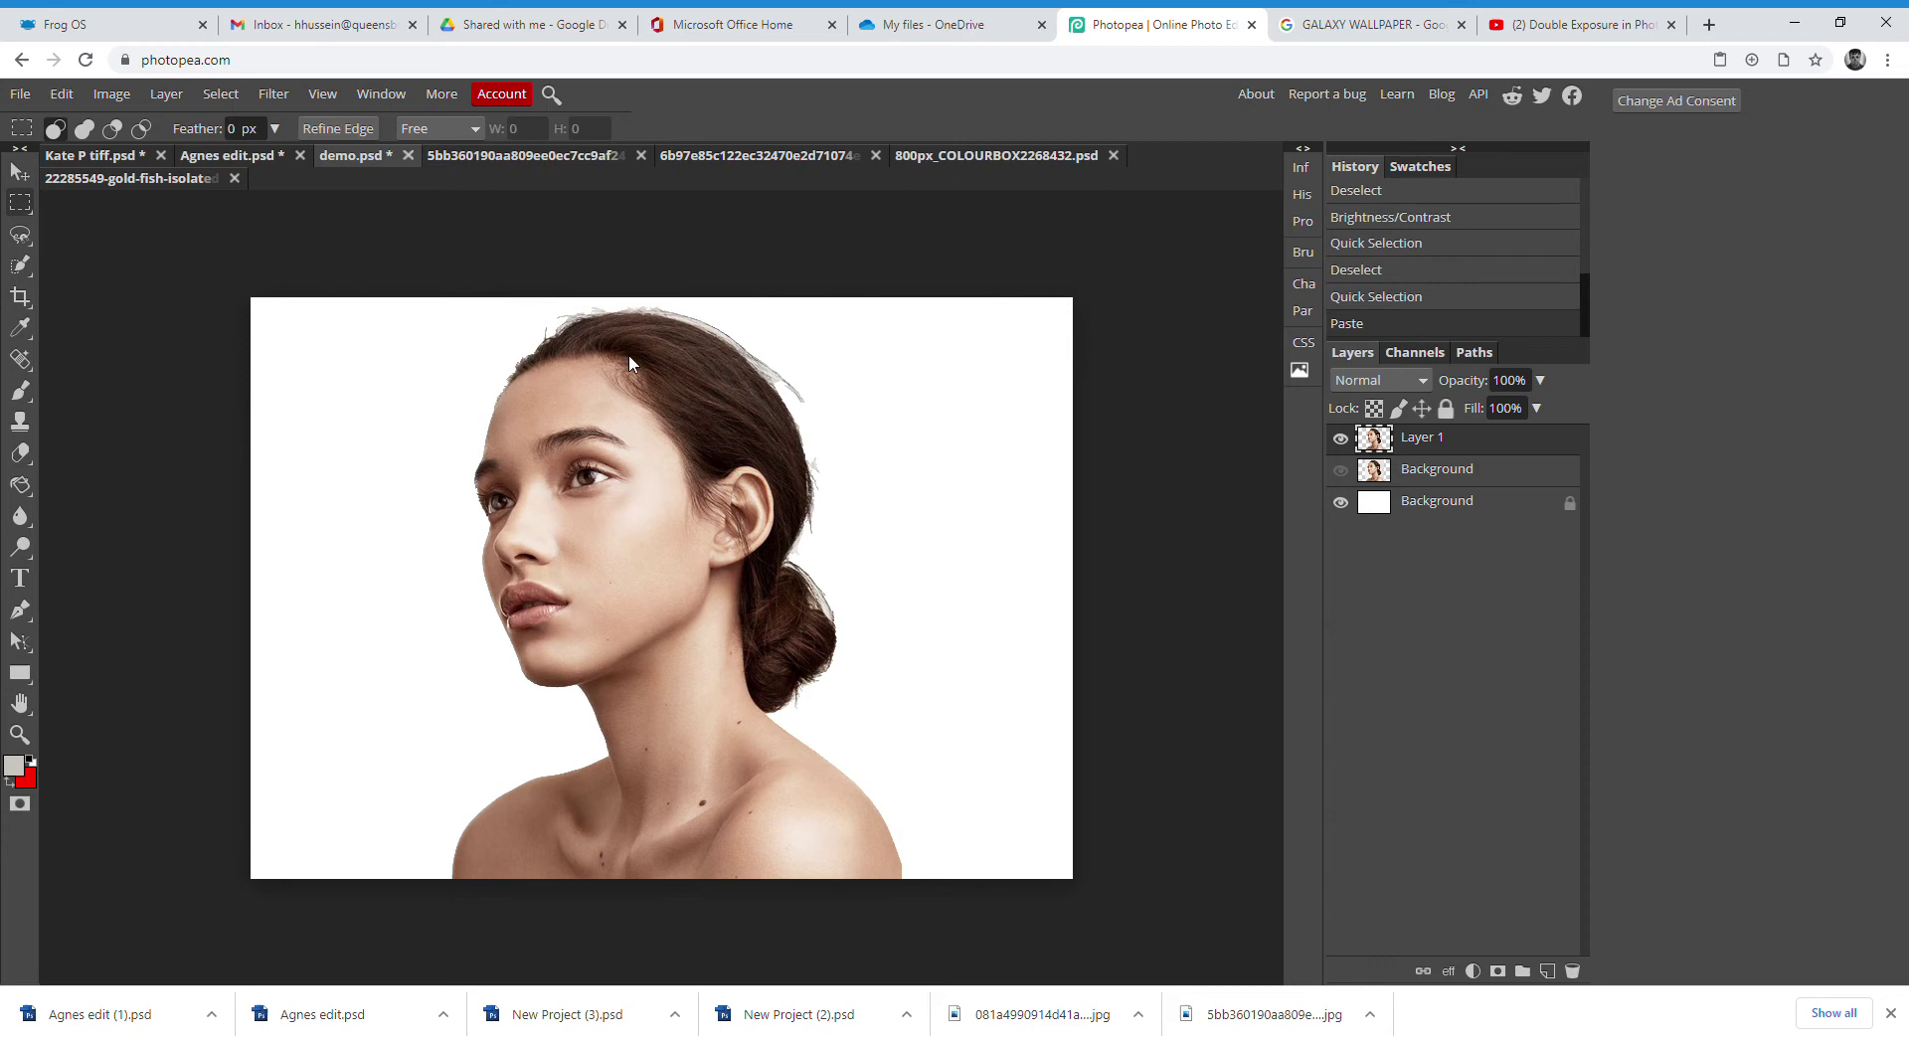
# Zoom in to check the rough hair edges around the head, then show the eraser types
pyautogui.scroll(8, 629, 363)
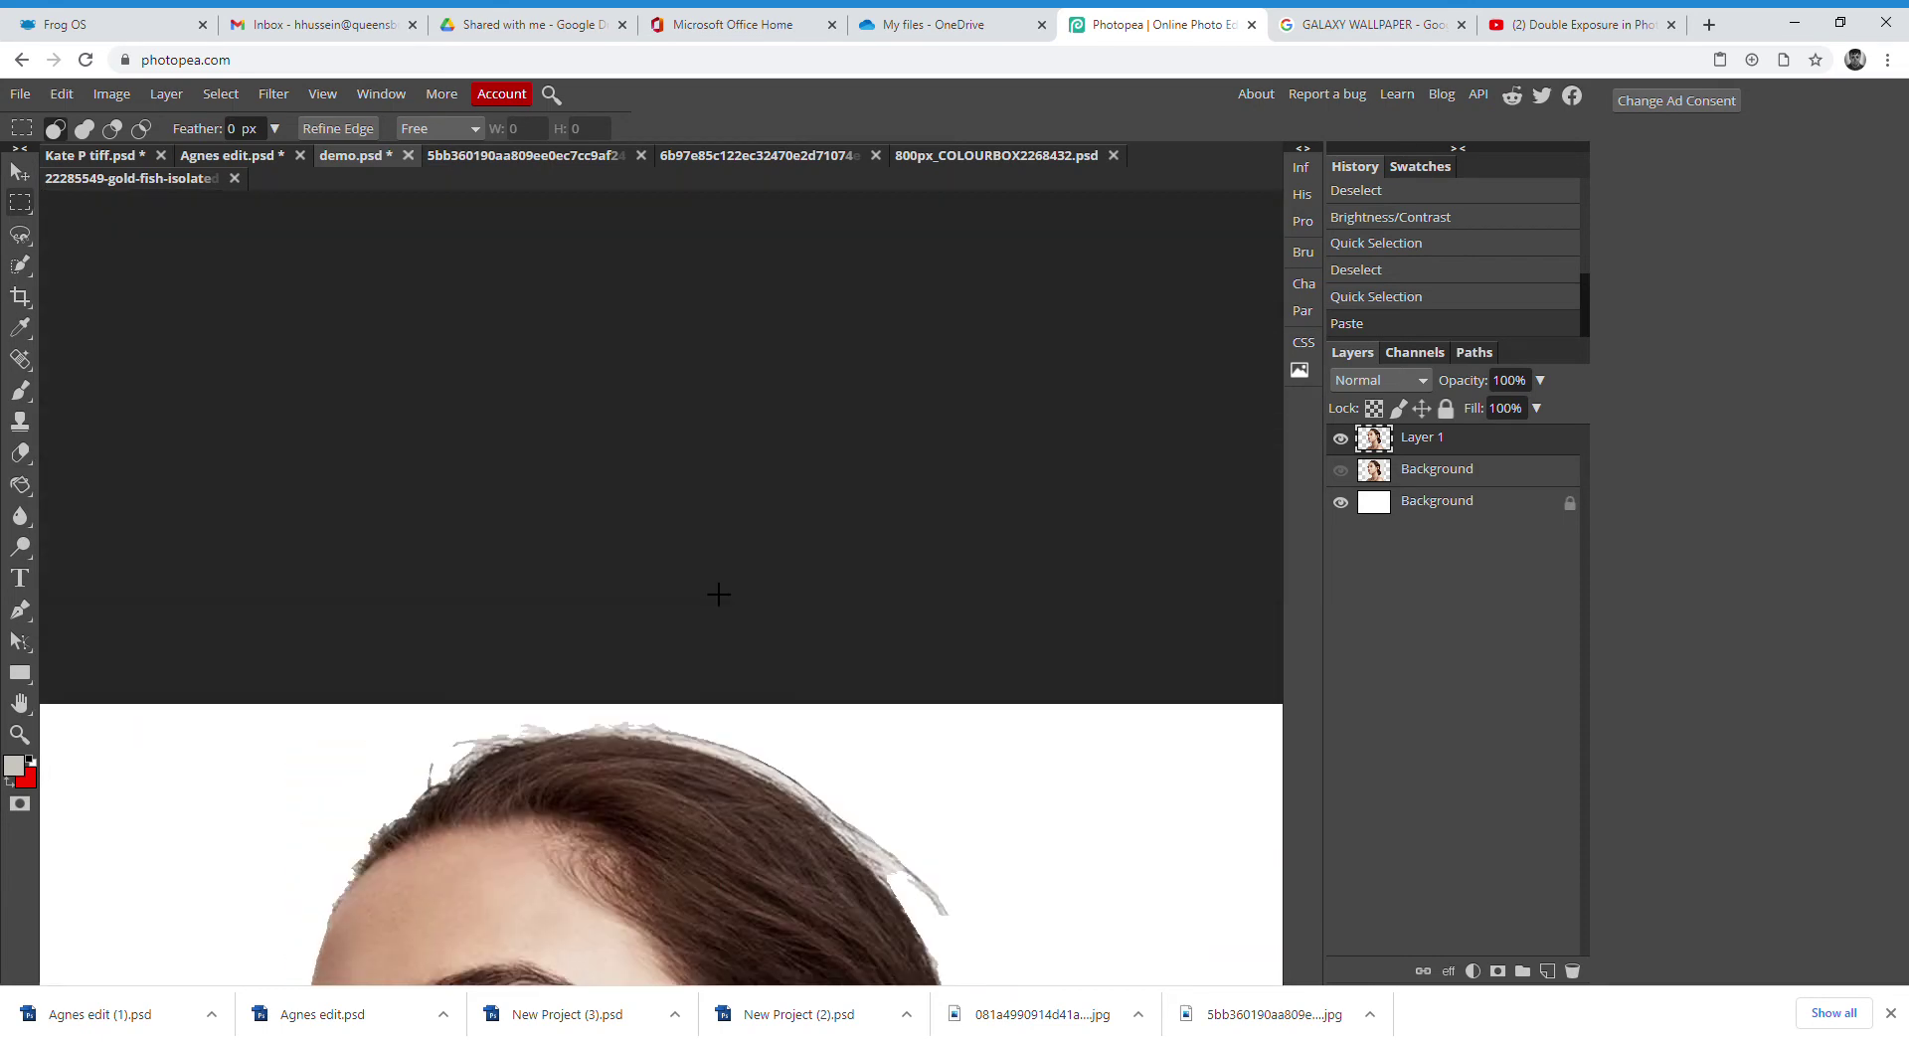
pyautogui.scroll(-4, 718, 597)
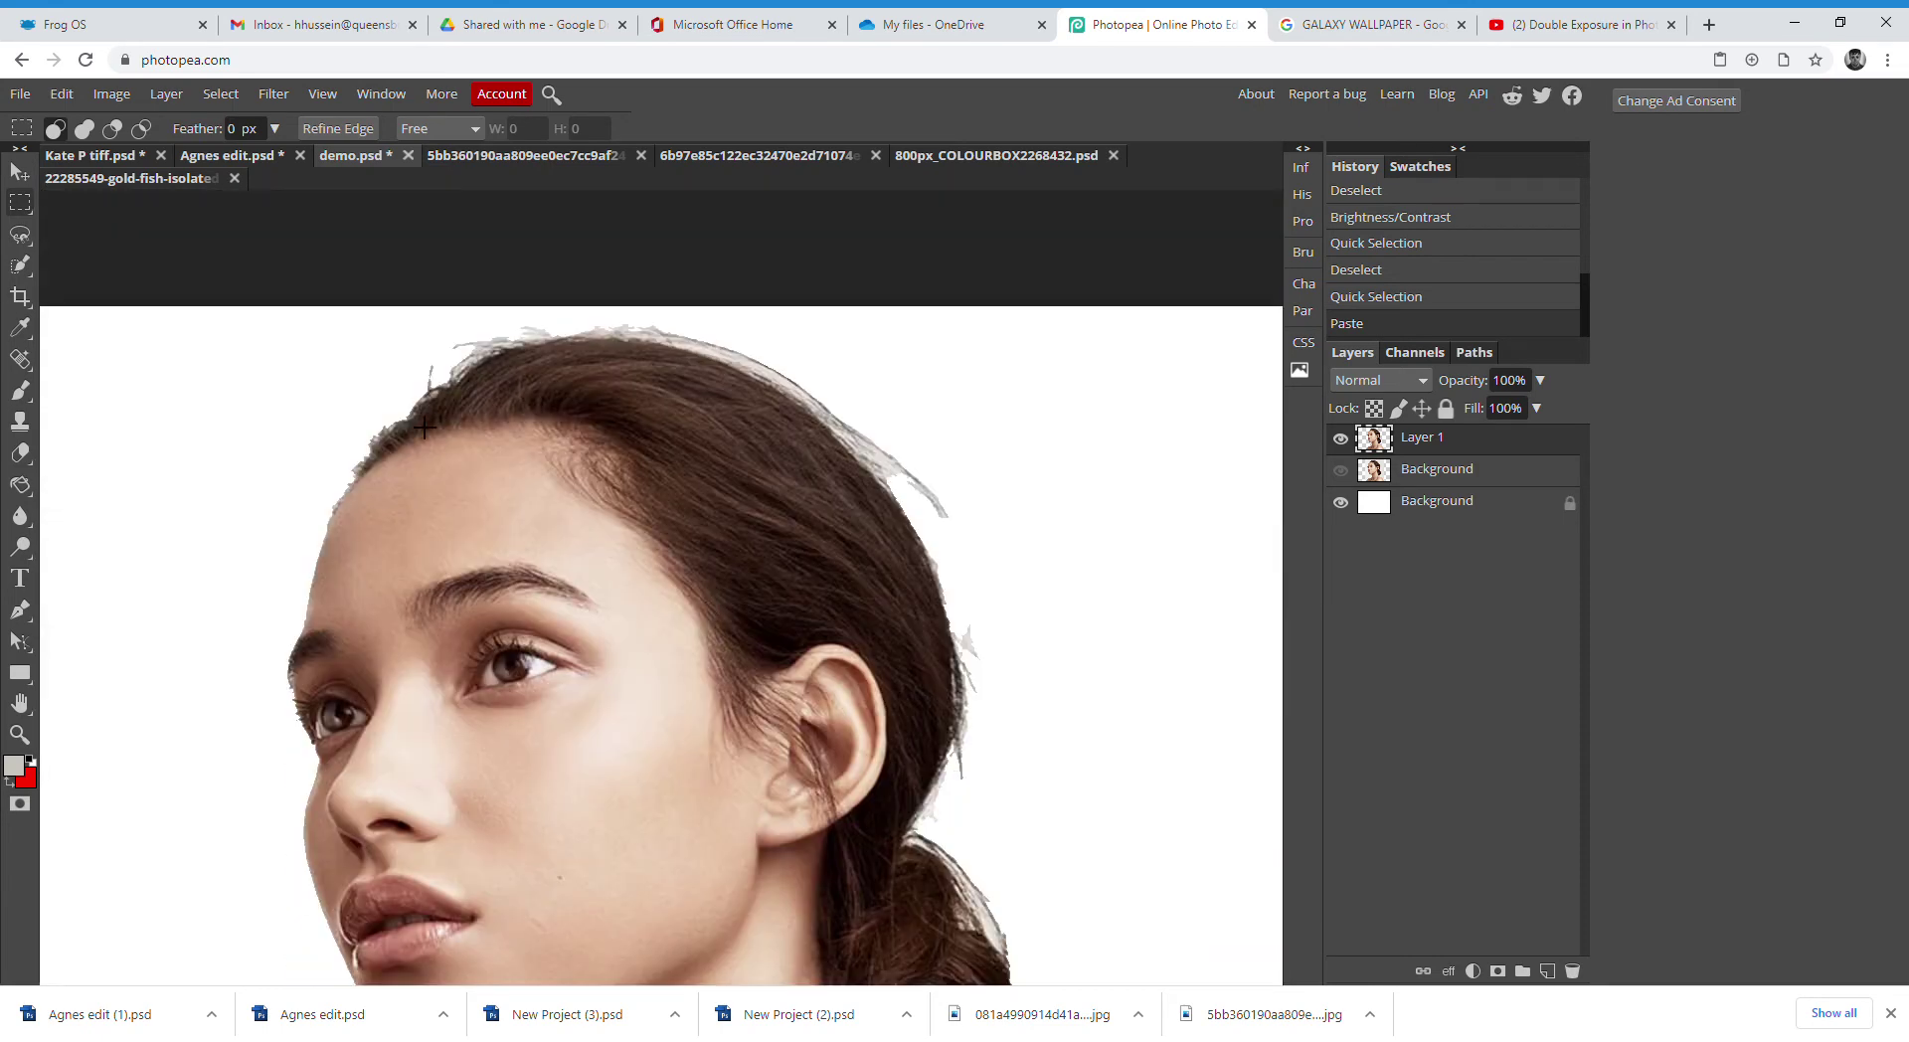
pyautogui.scroll(-3, 942, 636)
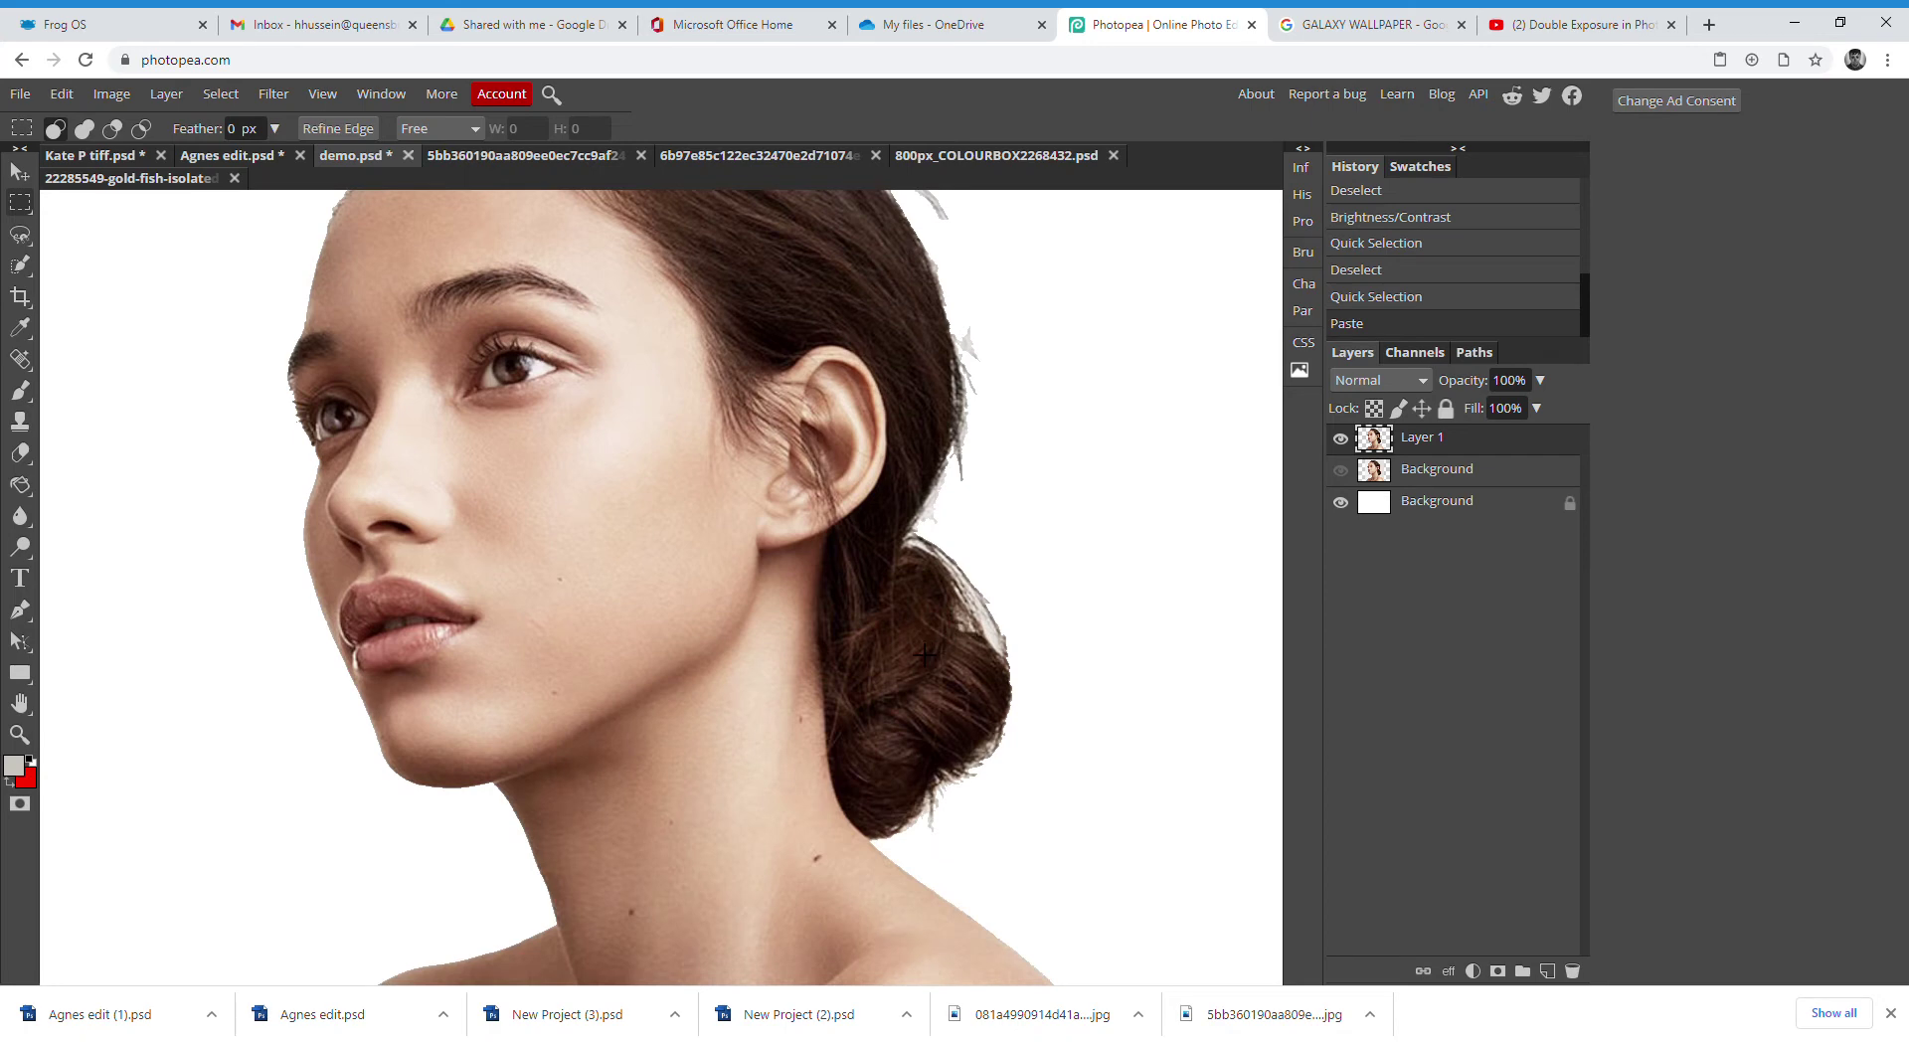
pyautogui.scroll(-5, 924, 654)
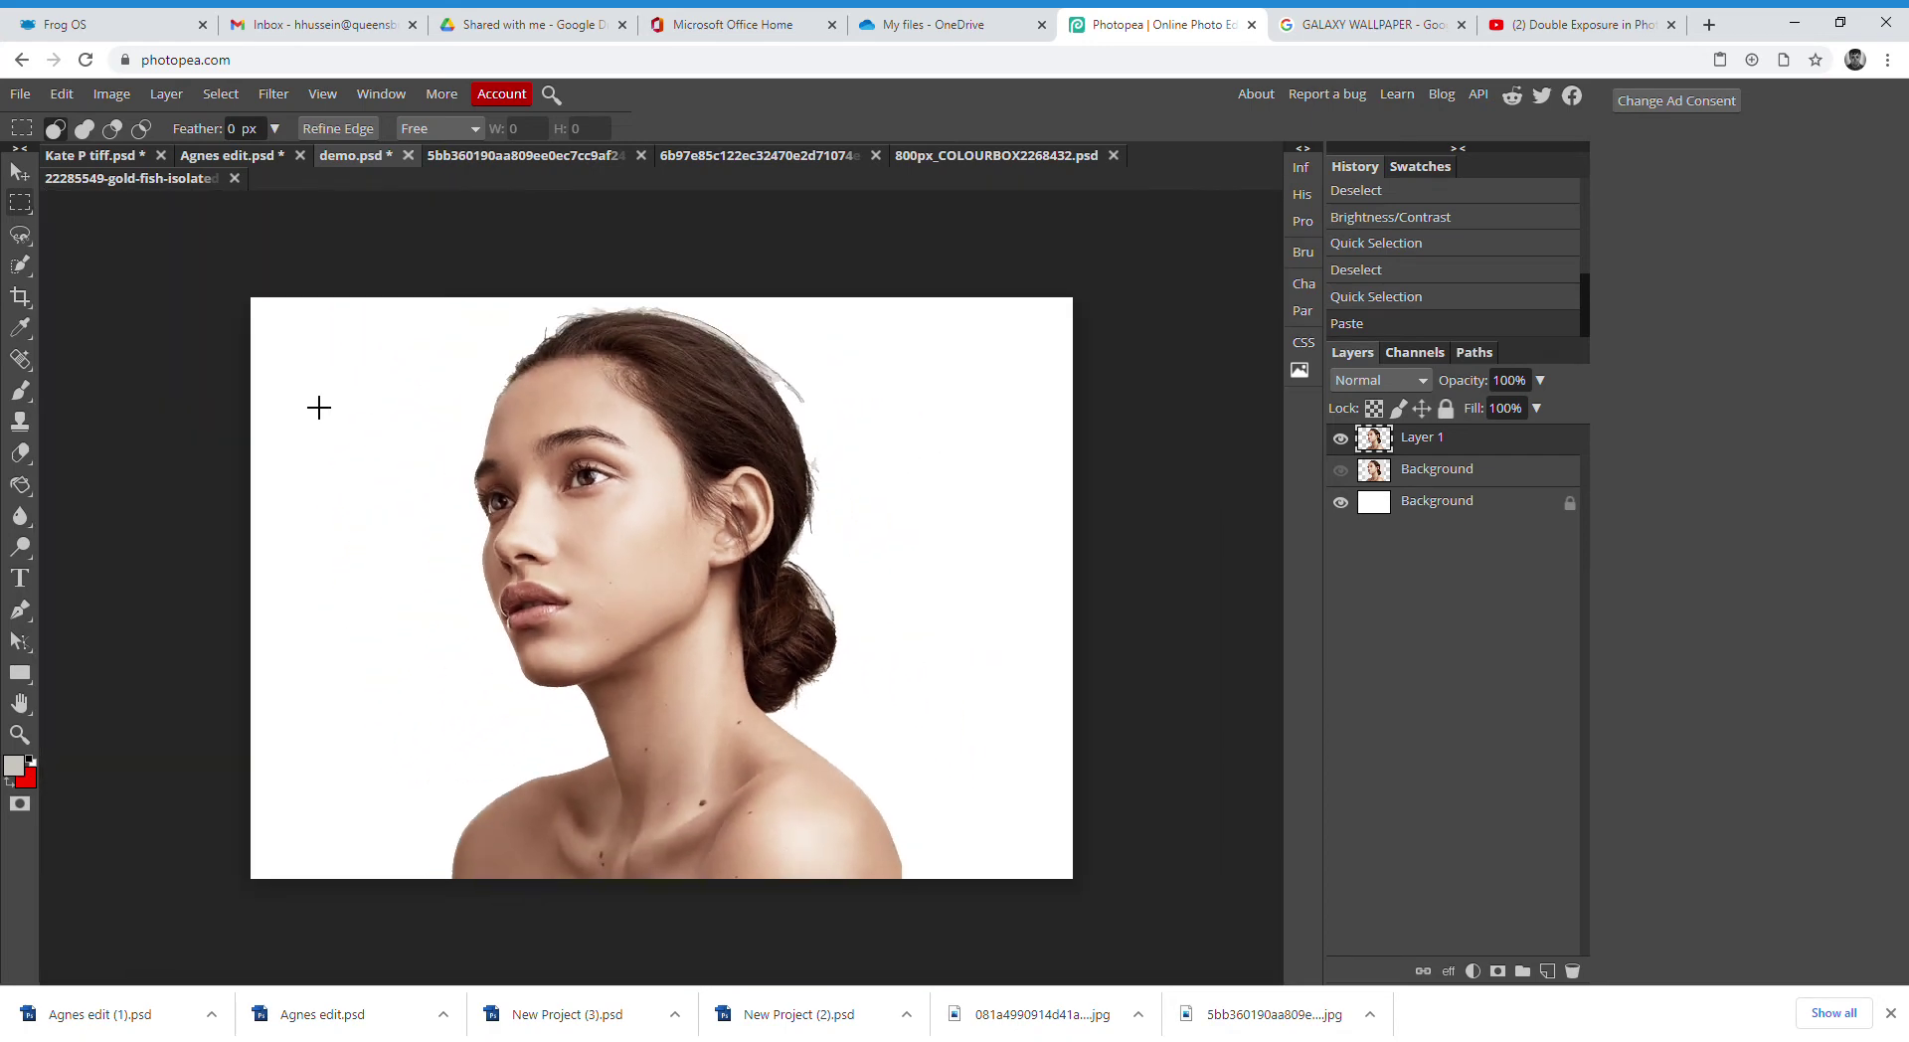
pyautogui.rightClick(20, 453)
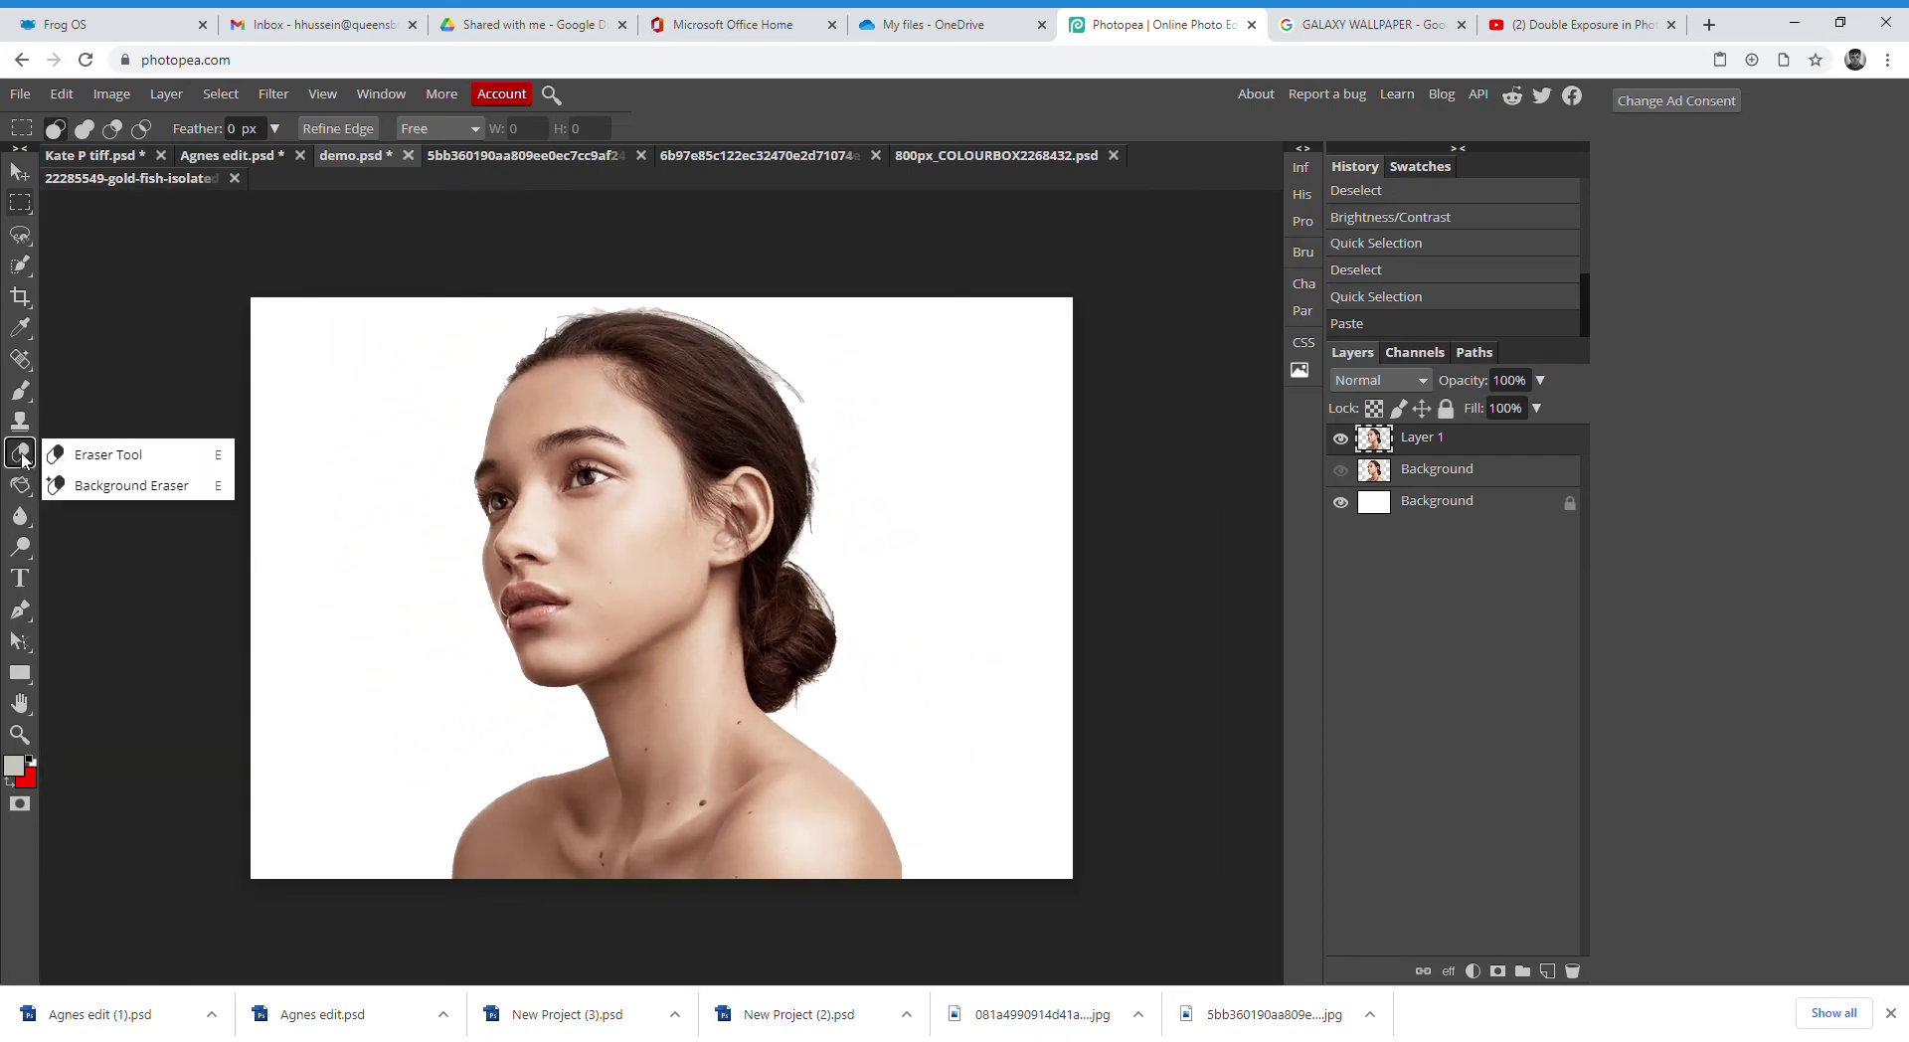
# Erase the stray wisps at the top of the head and the grey fringe along the hairline
pyautogui.click(84, 455)
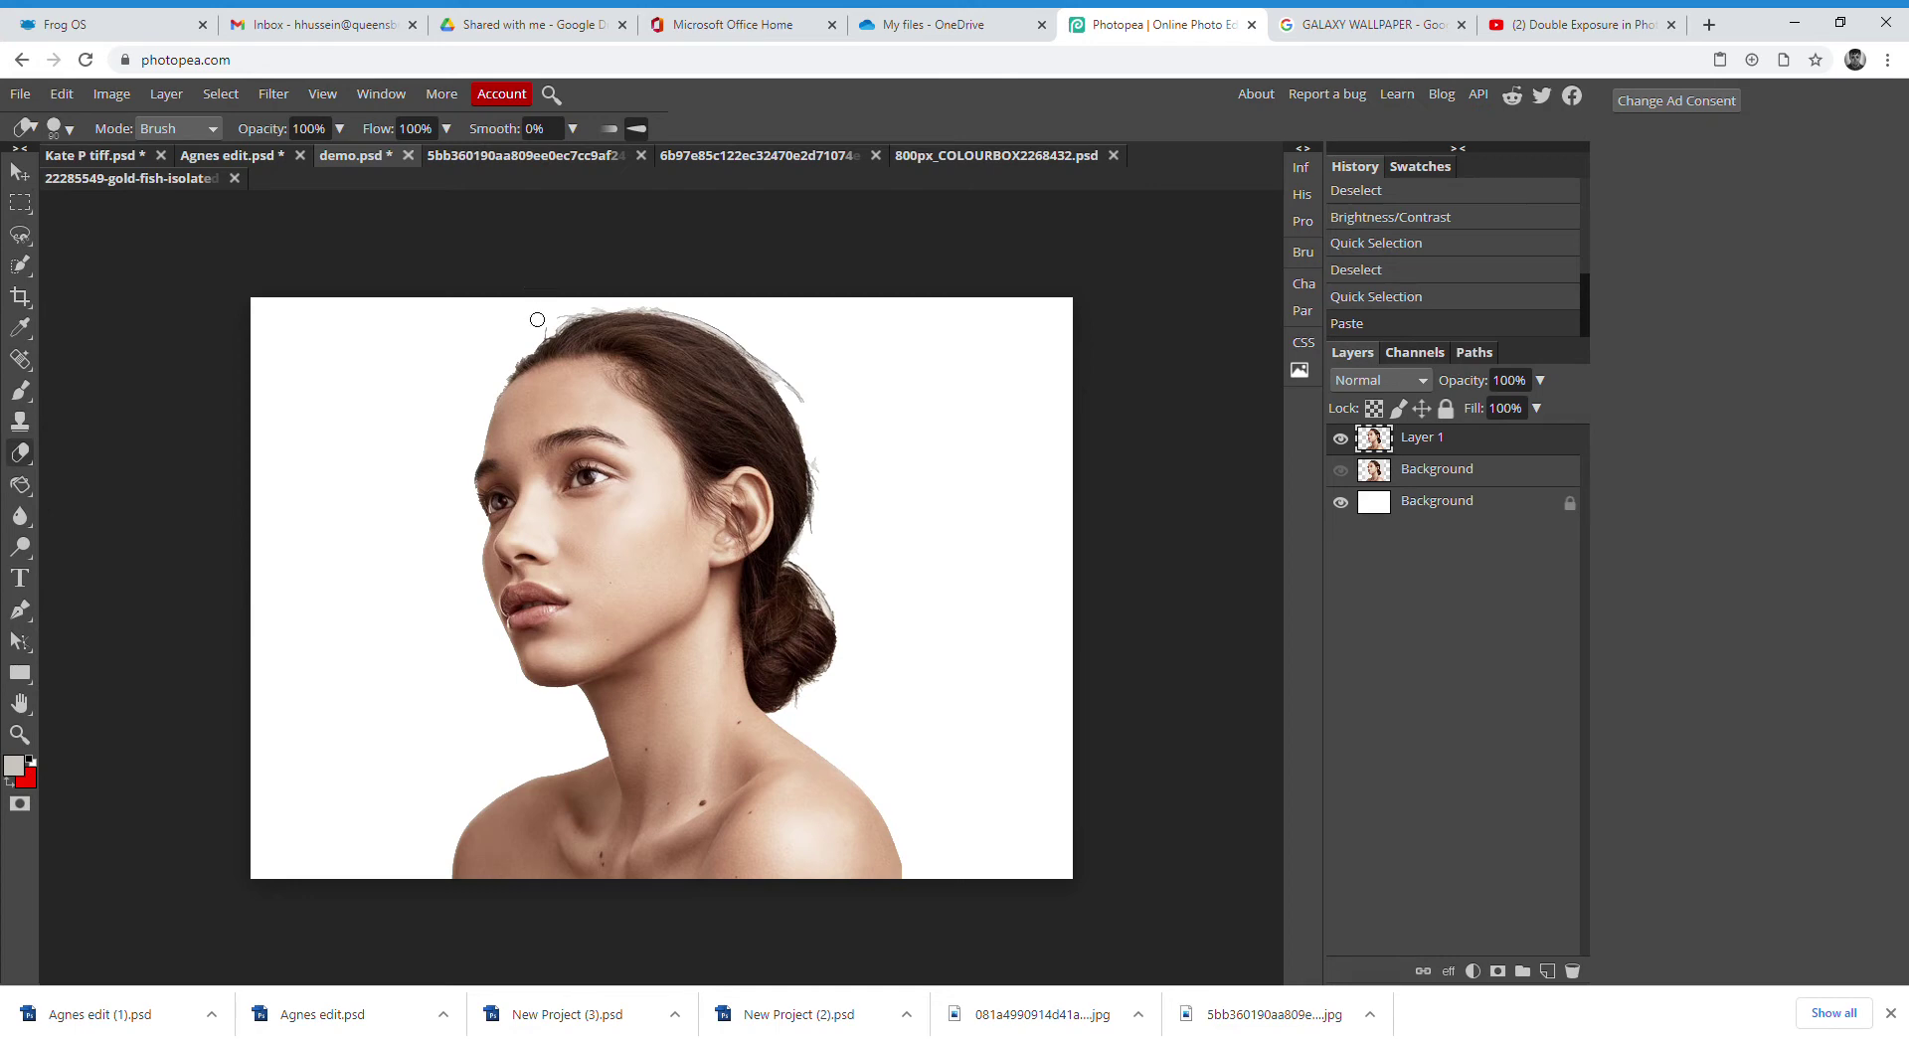
pyautogui.moveTo(538, 333)
pyautogui.mouseDown()
pyautogui.moveTo(579, 307)
pyautogui.moveTo(549, 324)
pyautogui.mouseUp()
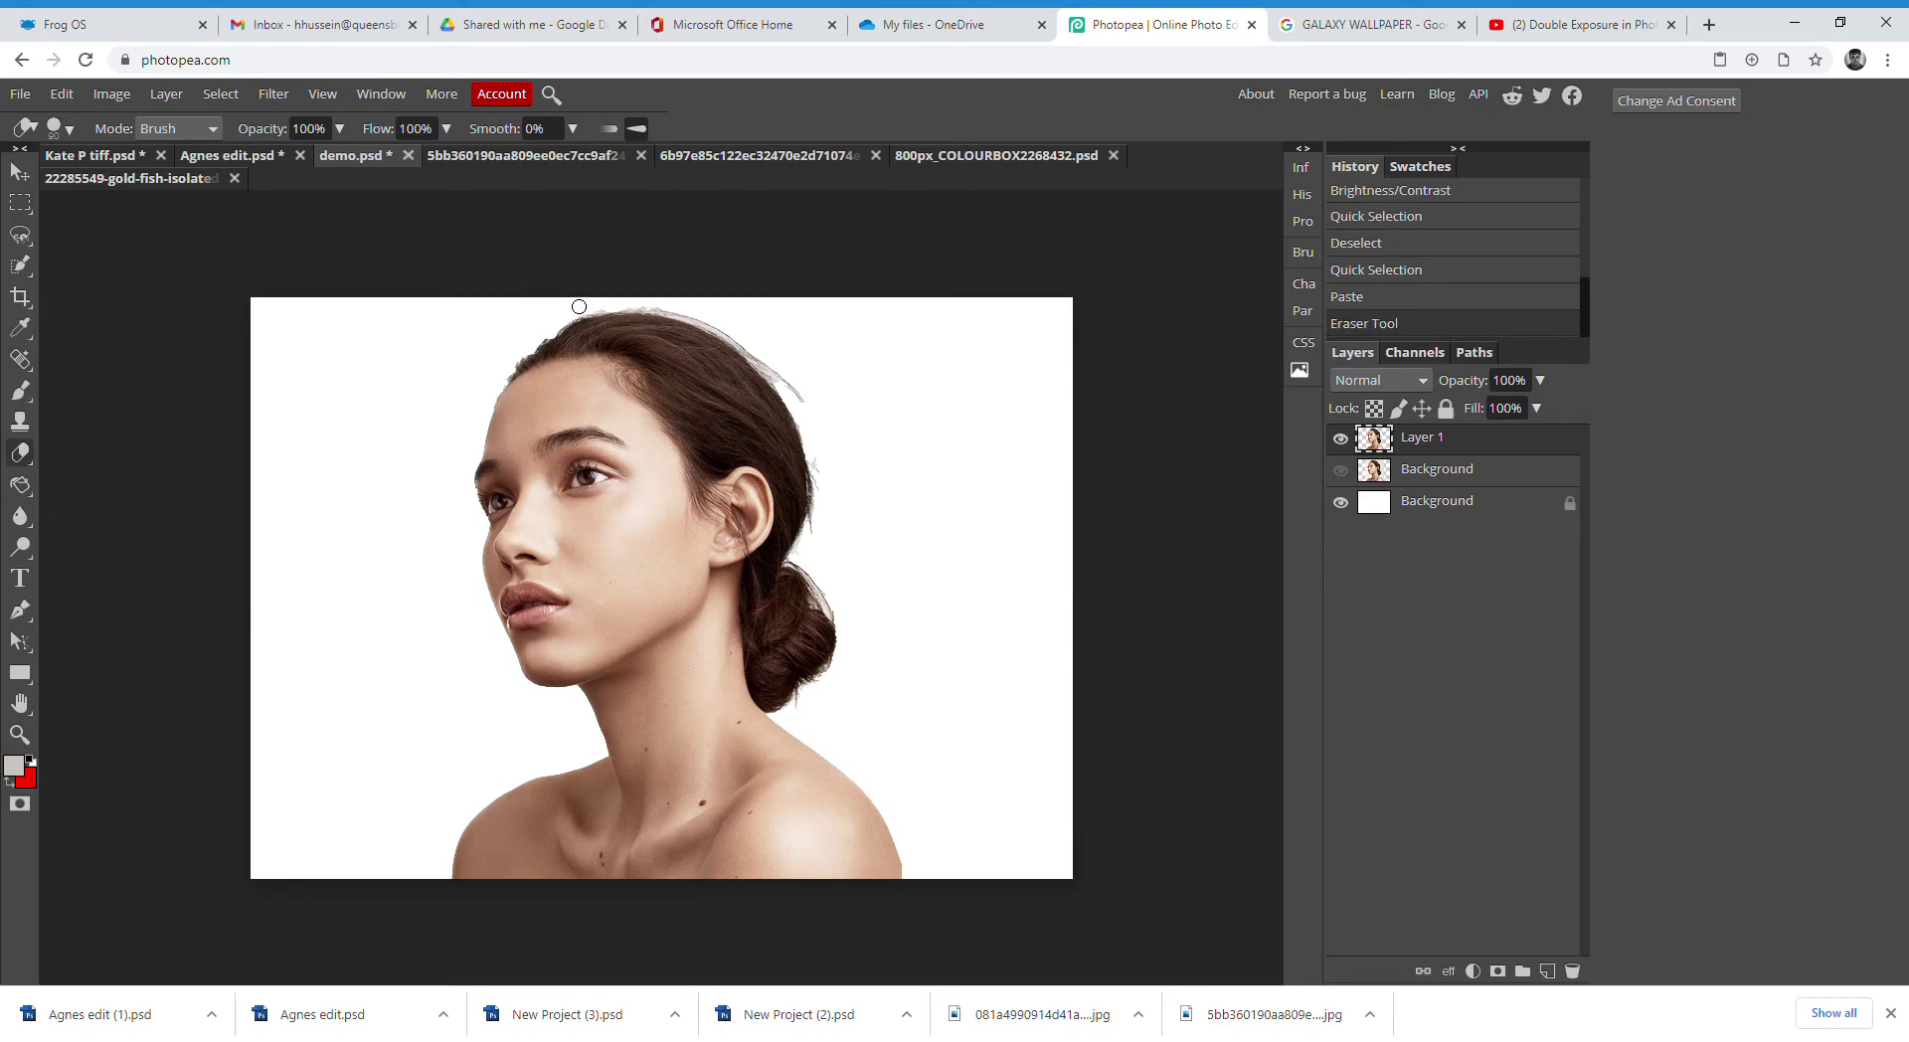
pyautogui.moveTo(608, 308)
pyautogui.mouseDown()
pyautogui.moveTo(702, 318)
pyautogui.moveTo(775, 356)
pyautogui.moveTo(809, 412)
pyautogui.moveTo(761, 353)
pyautogui.moveTo(785, 358)
pyautogui.mouseUp()
pyautogui.scroll(3, 790, 360)
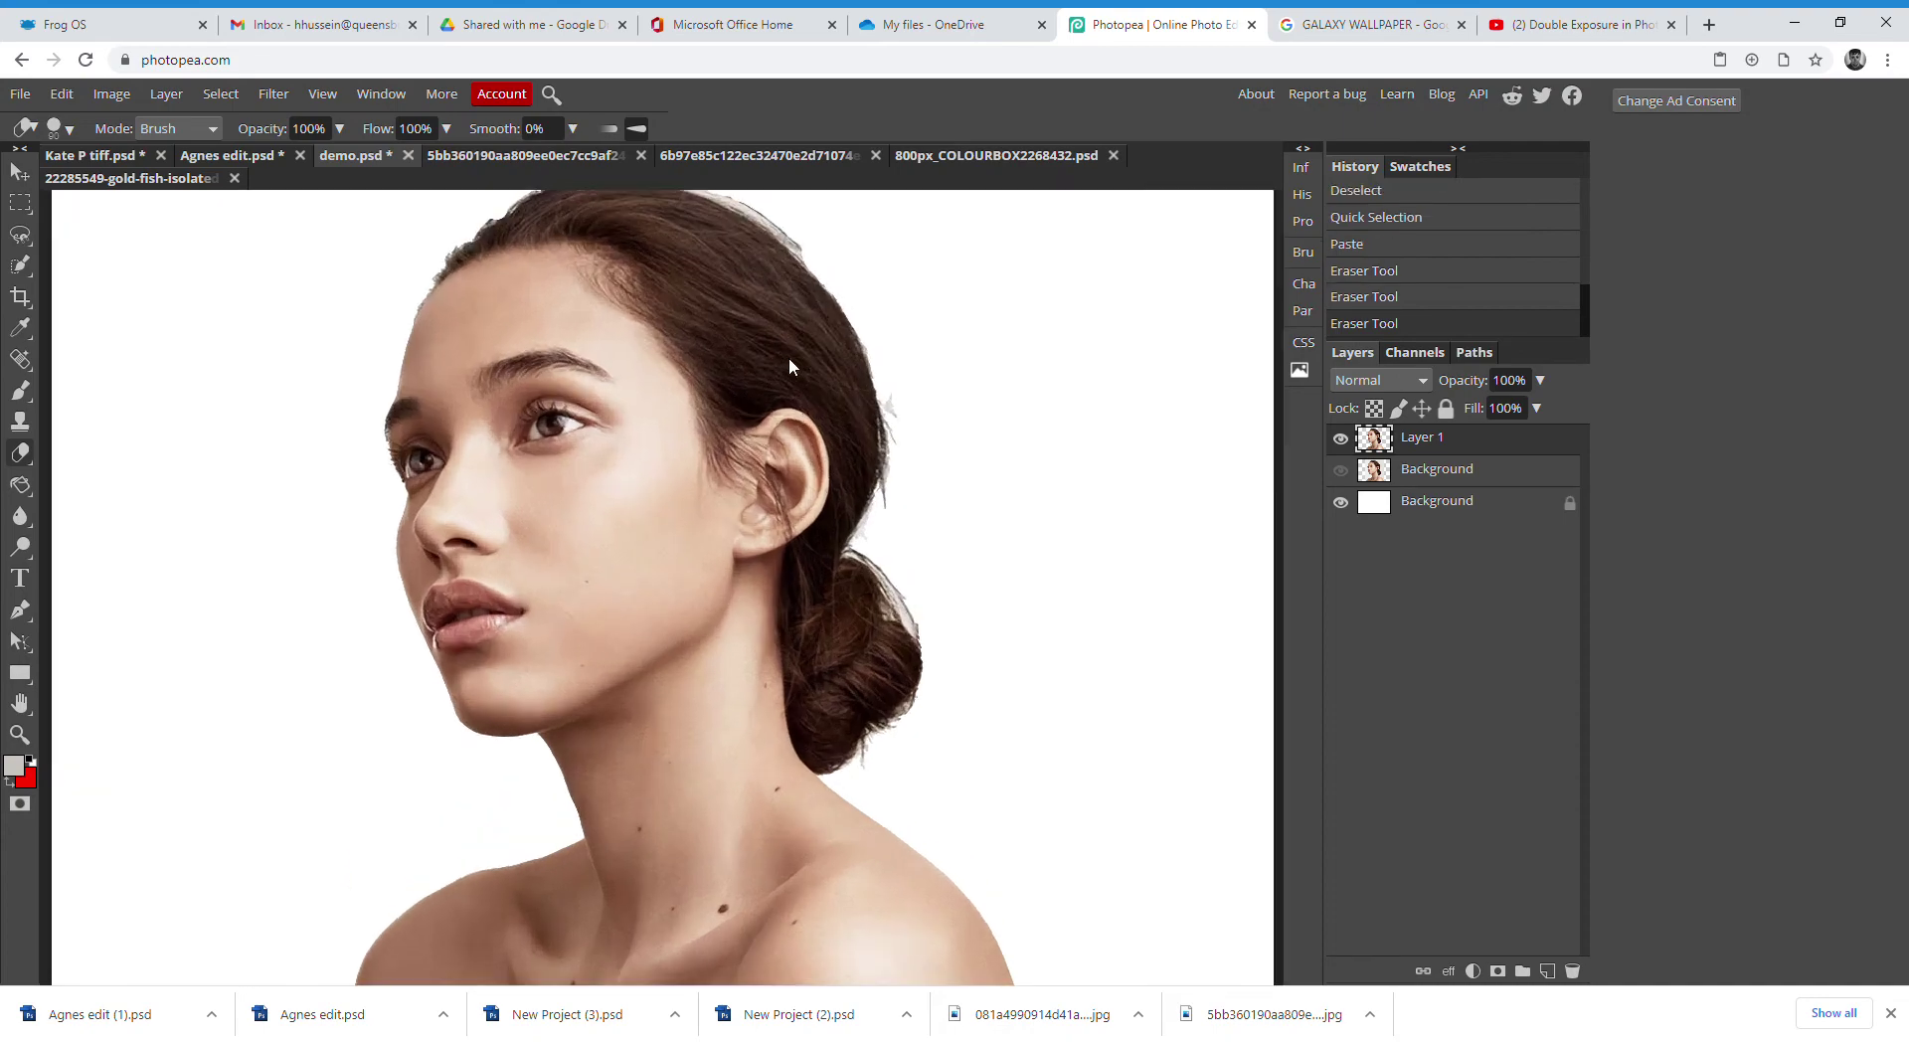
pyautogui.scroll(-5, 790, 366)
pyautogui.scroll(10, 775, 540)
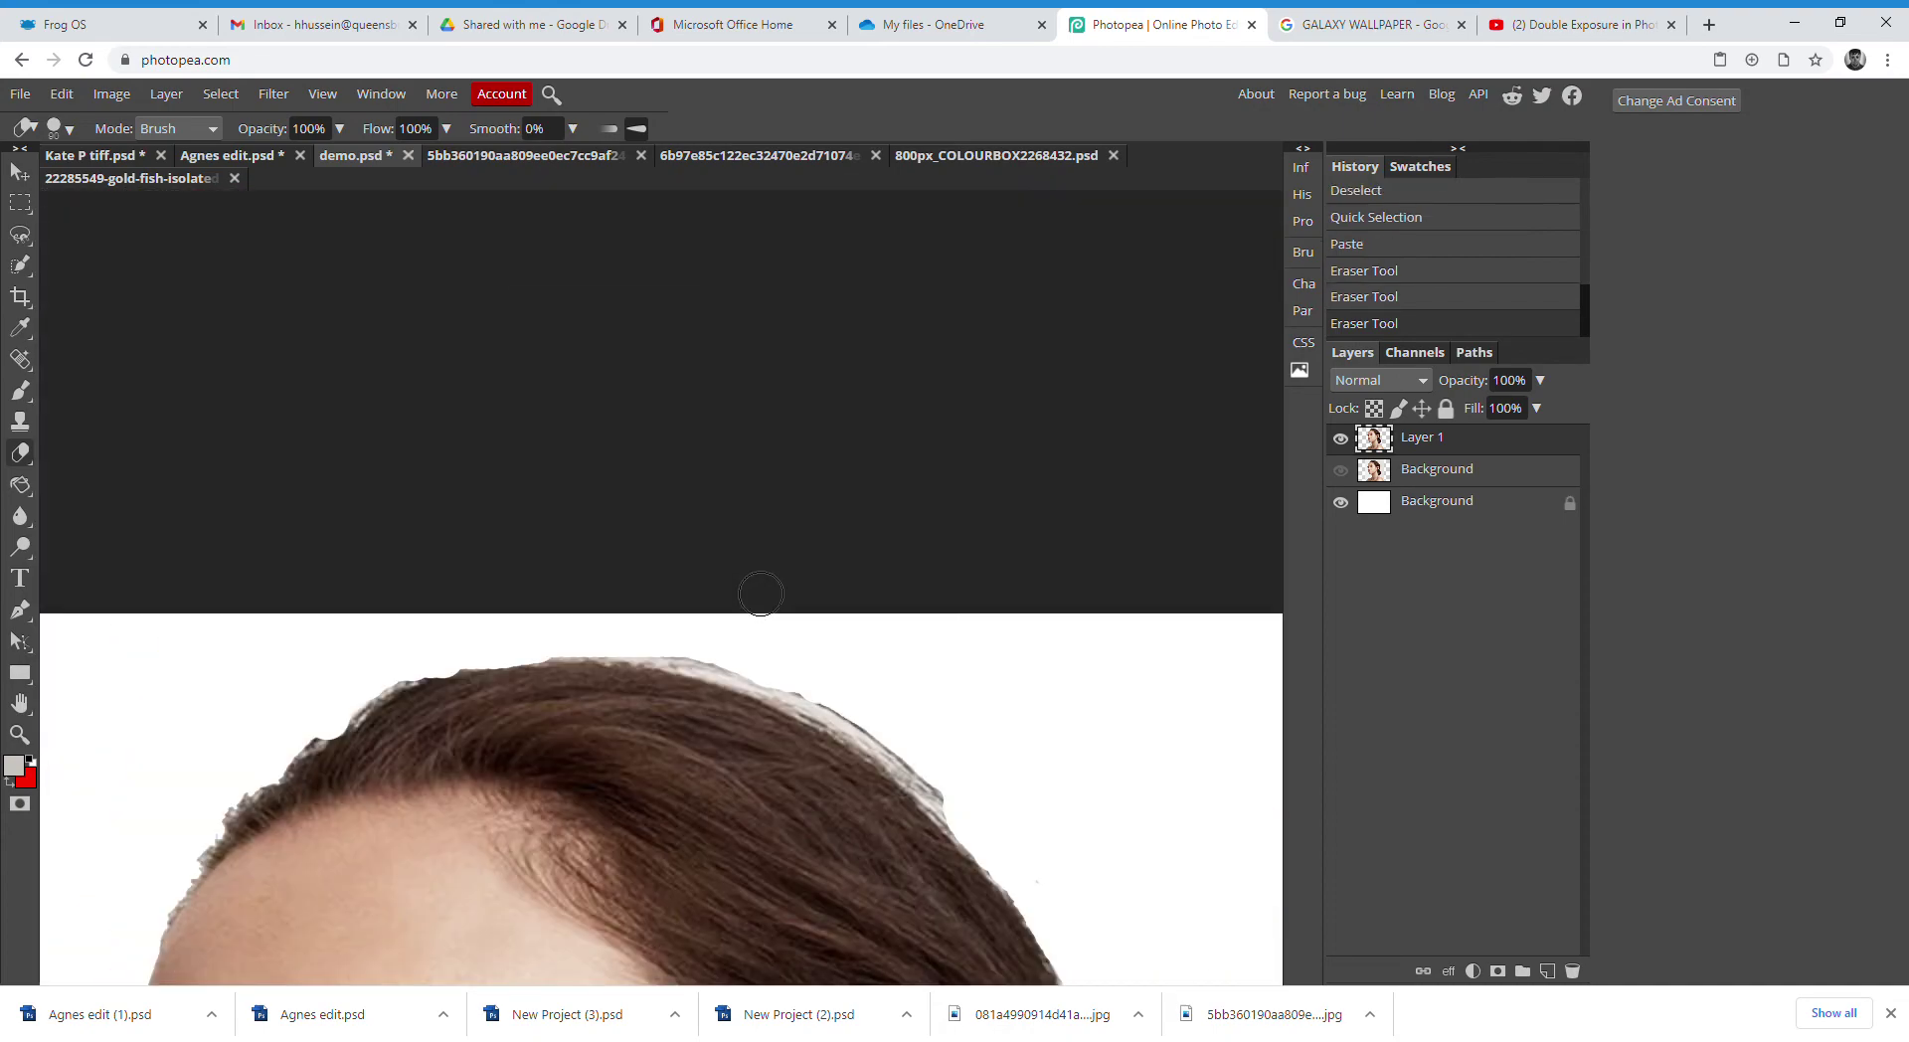
pyautogui.scroll(-2, 761, 597)
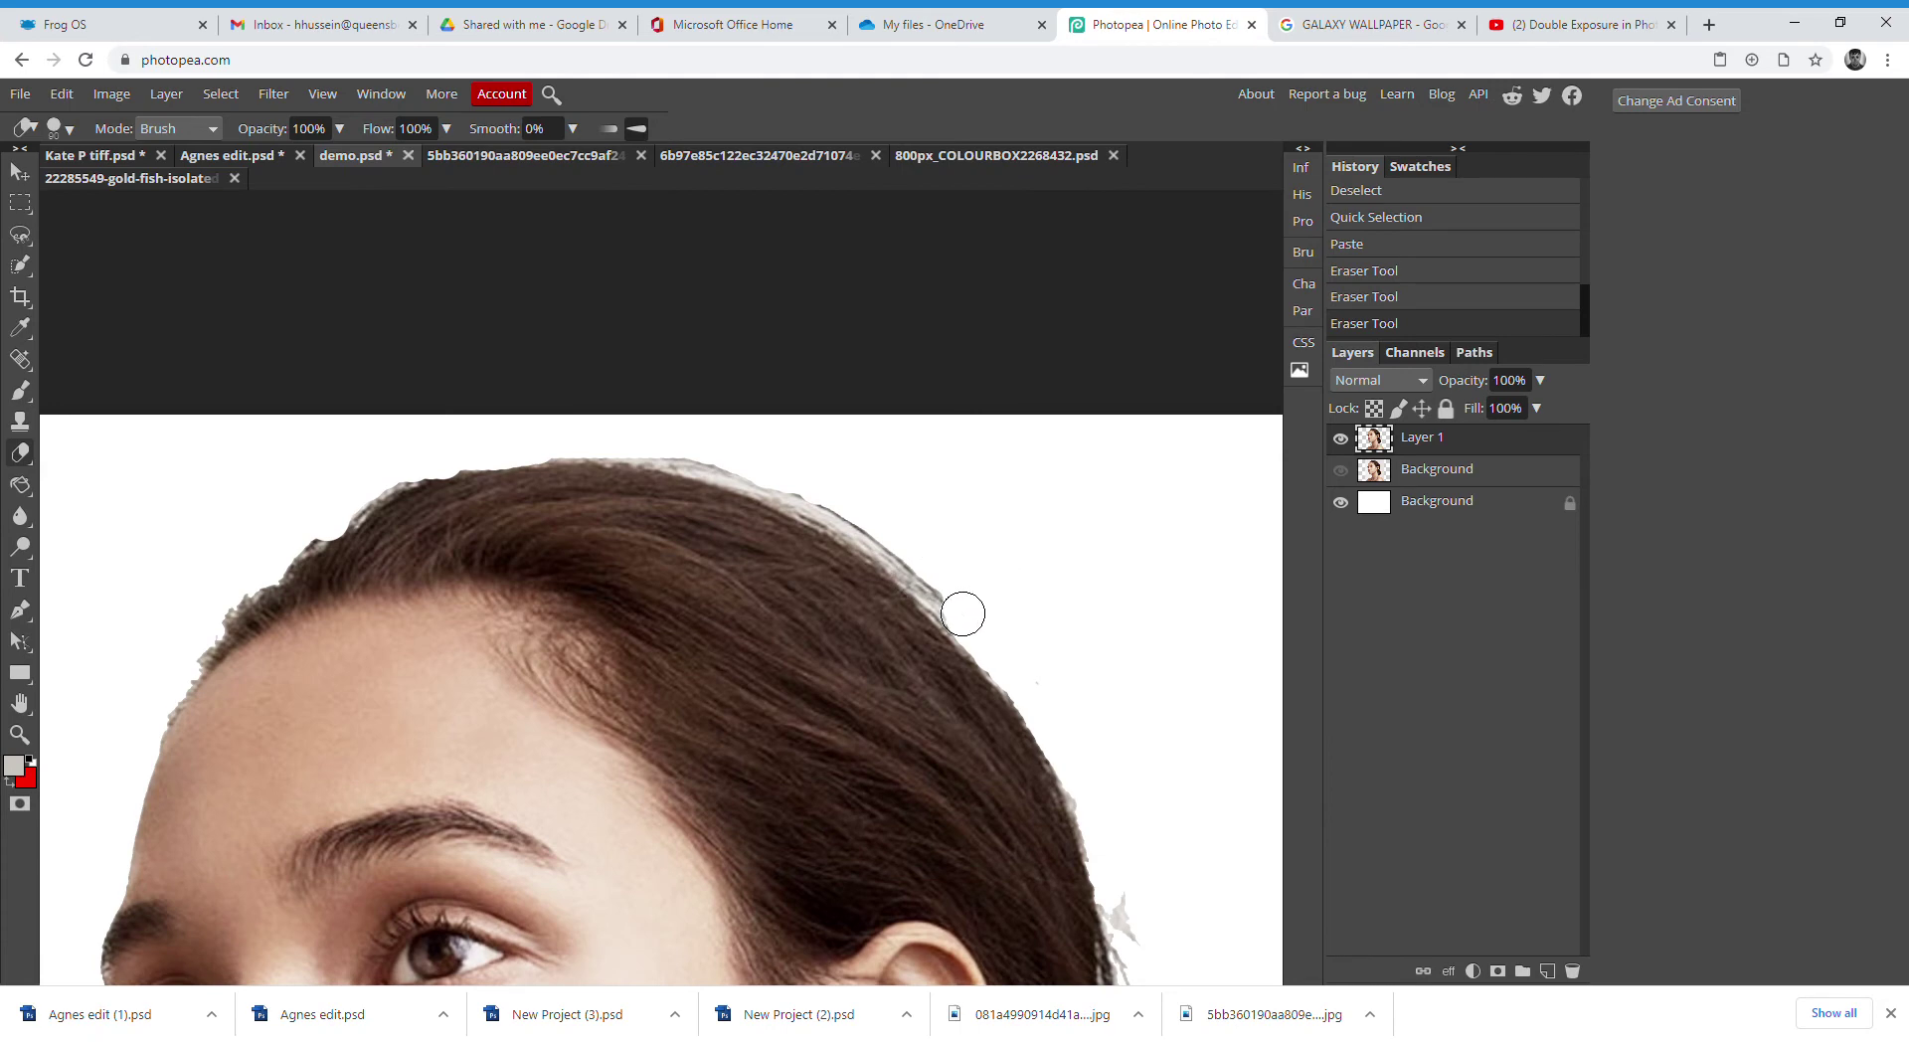
pyautogui.moveTo(940, 591)
pyautogui.mouseDown()
pyautogui.moveTo(797, 493)
pyautogui.moveTo(644, 446)
pyautogui.moveTo(498, 434)
pyautogui.moveTo(553, 435)
pyautogui.moveTo(405, 459)
pyautogui.moveTo(174, 628)
pyautogui.mouseUp()
pyautogui.moveTo(248, 569); pyautogui.dragTo(147, 680)
pyautogui.moveTo(218, 622); pyautogui.dragTo(159, 676)
# Erase the fringe behind the ear and along the bun, undo two strokes, and redo the ear edge
pyautogui.scroll(-5, 188, 608)
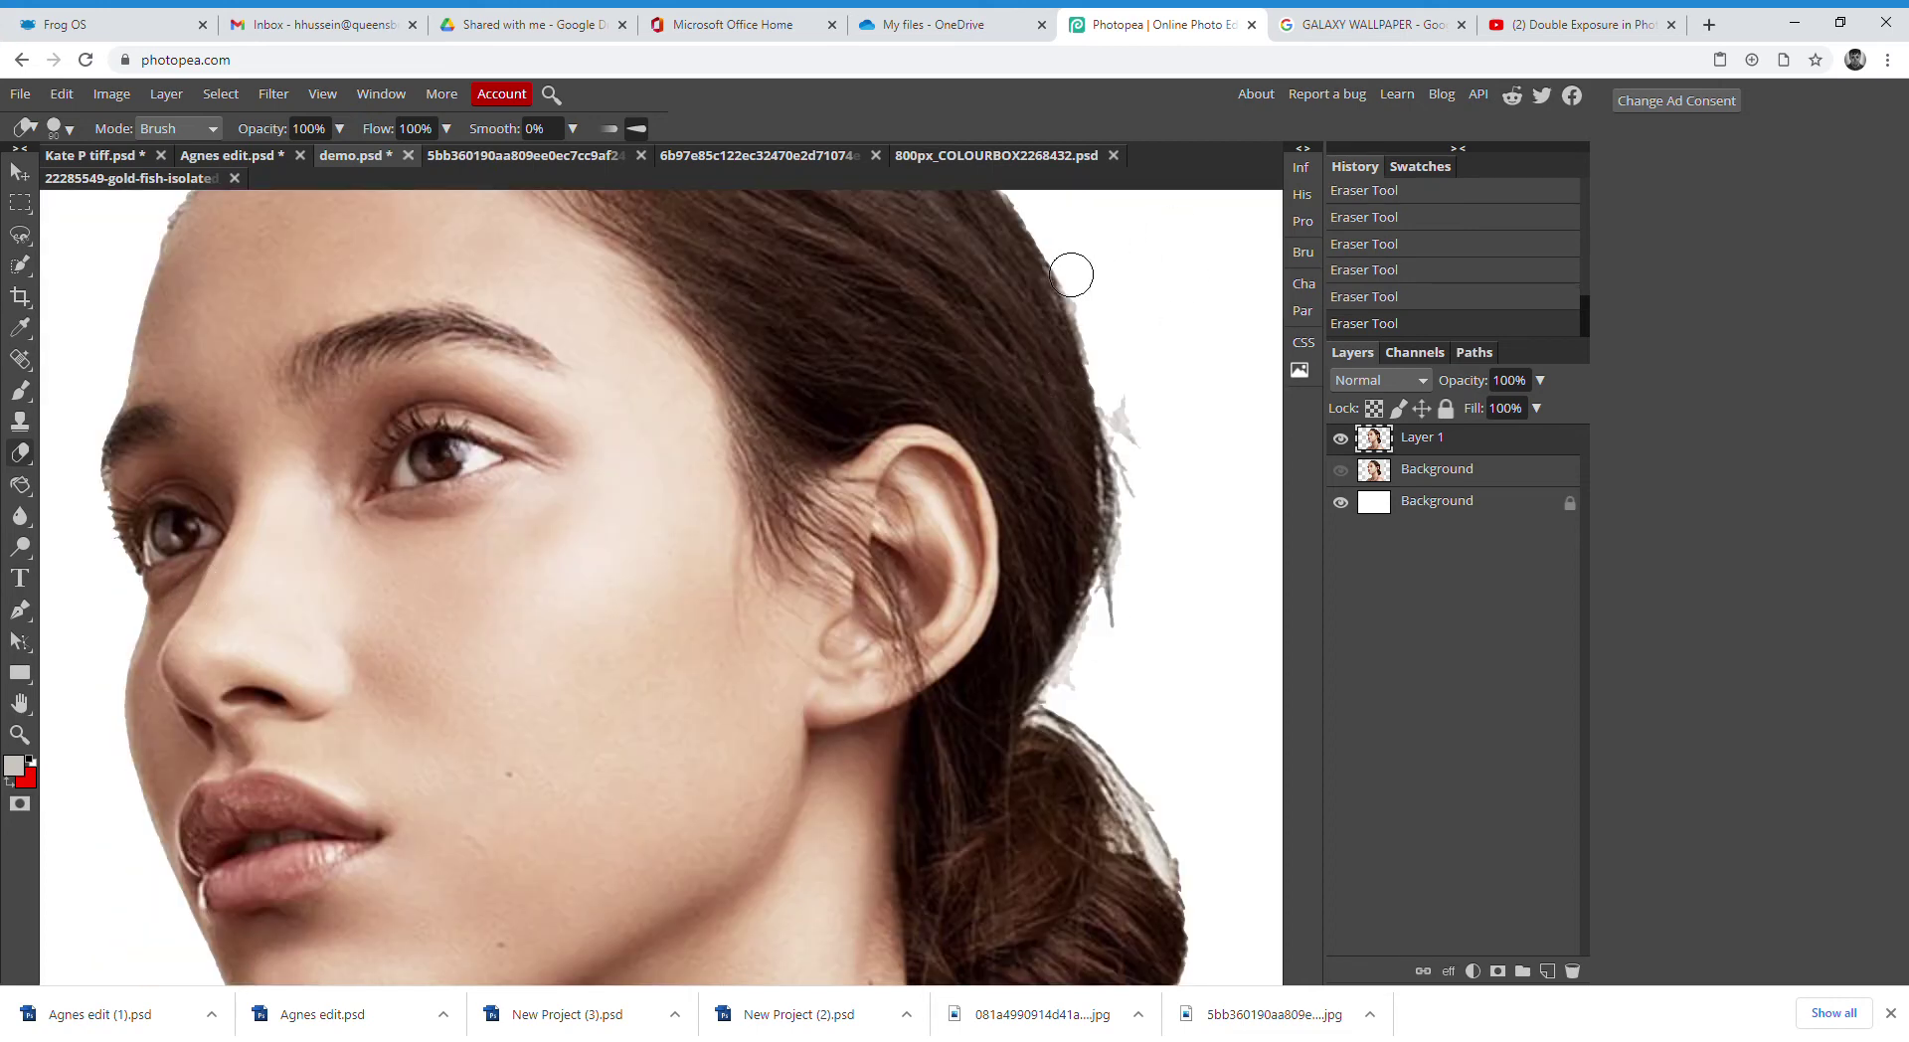
pyautogui.moveTo(1073, 261)
pyautogui.mouseDown()
pyautogui.moveTo(1144, 560)
pyautogui.moveTo(1113, 663)
pyautogui.moveTo(1141, 495)
pyautogui.moveTo(1070, 696)
pyautogui.moveTo(1174, 690)
pyautogui.mouseUp()
pyautogui.scroll(-1, 1174, 690)
pyautogui.hotkey('ctrl', '-')
pyautogui.hotkey('ctrl', '-')
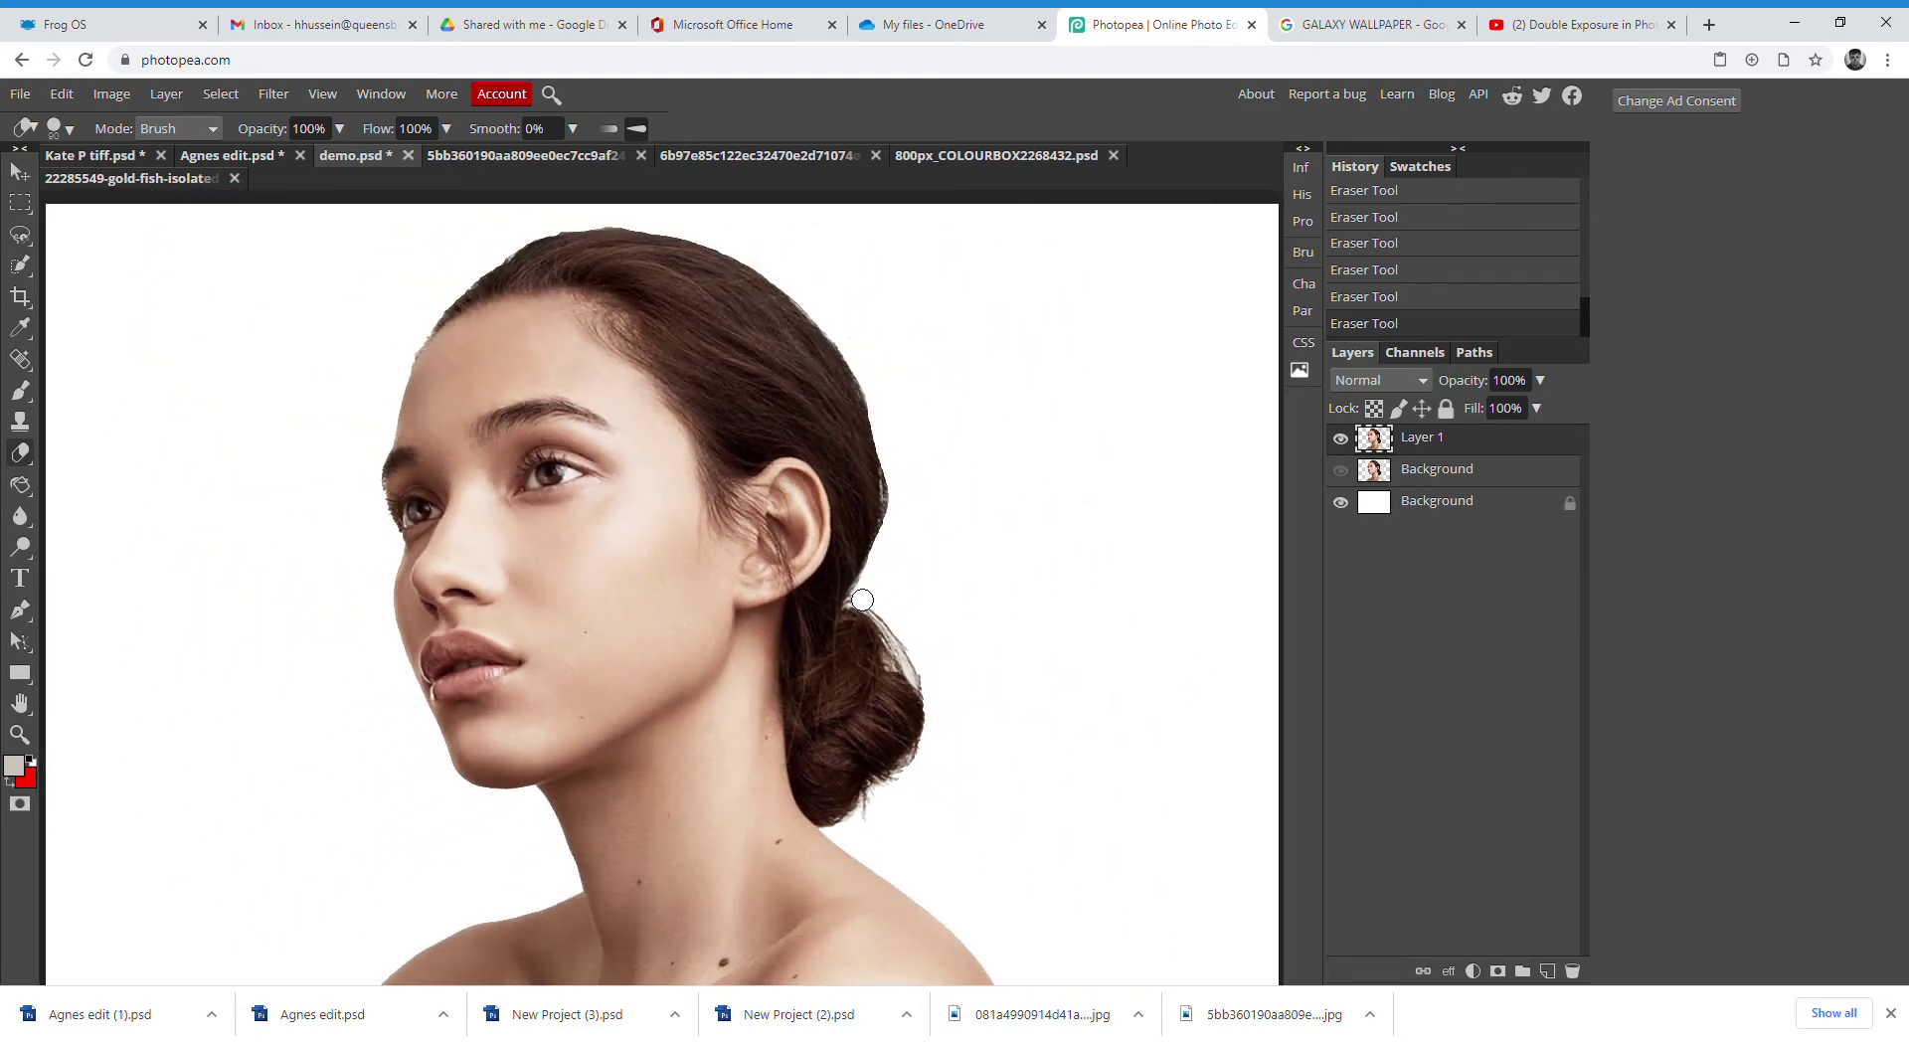
pyautogui.moveTo(892, 612)
pyautogui.mouseDown()
pyautogui.moveTo(940, 696)
pyautogui.moveTo(871, 603)
pyautogui.mouseUp()
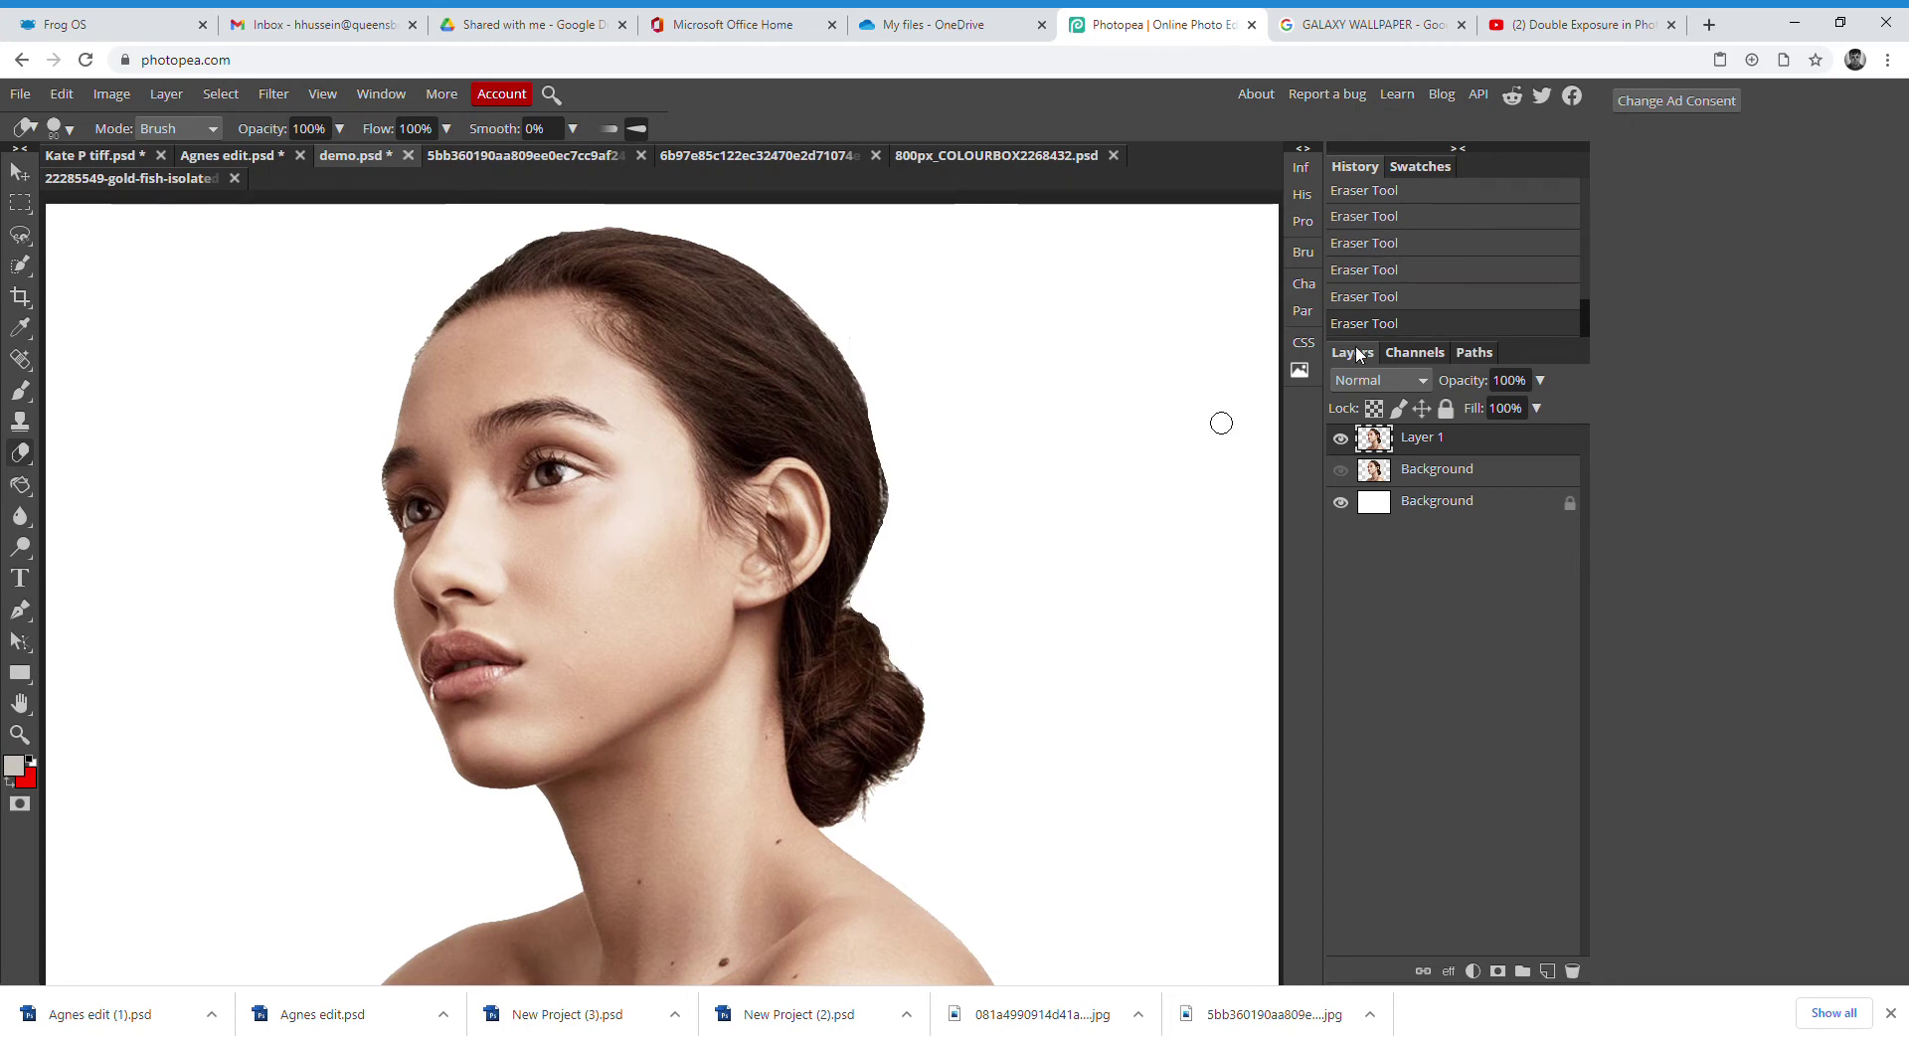
pyautogui.click(1382, 275)
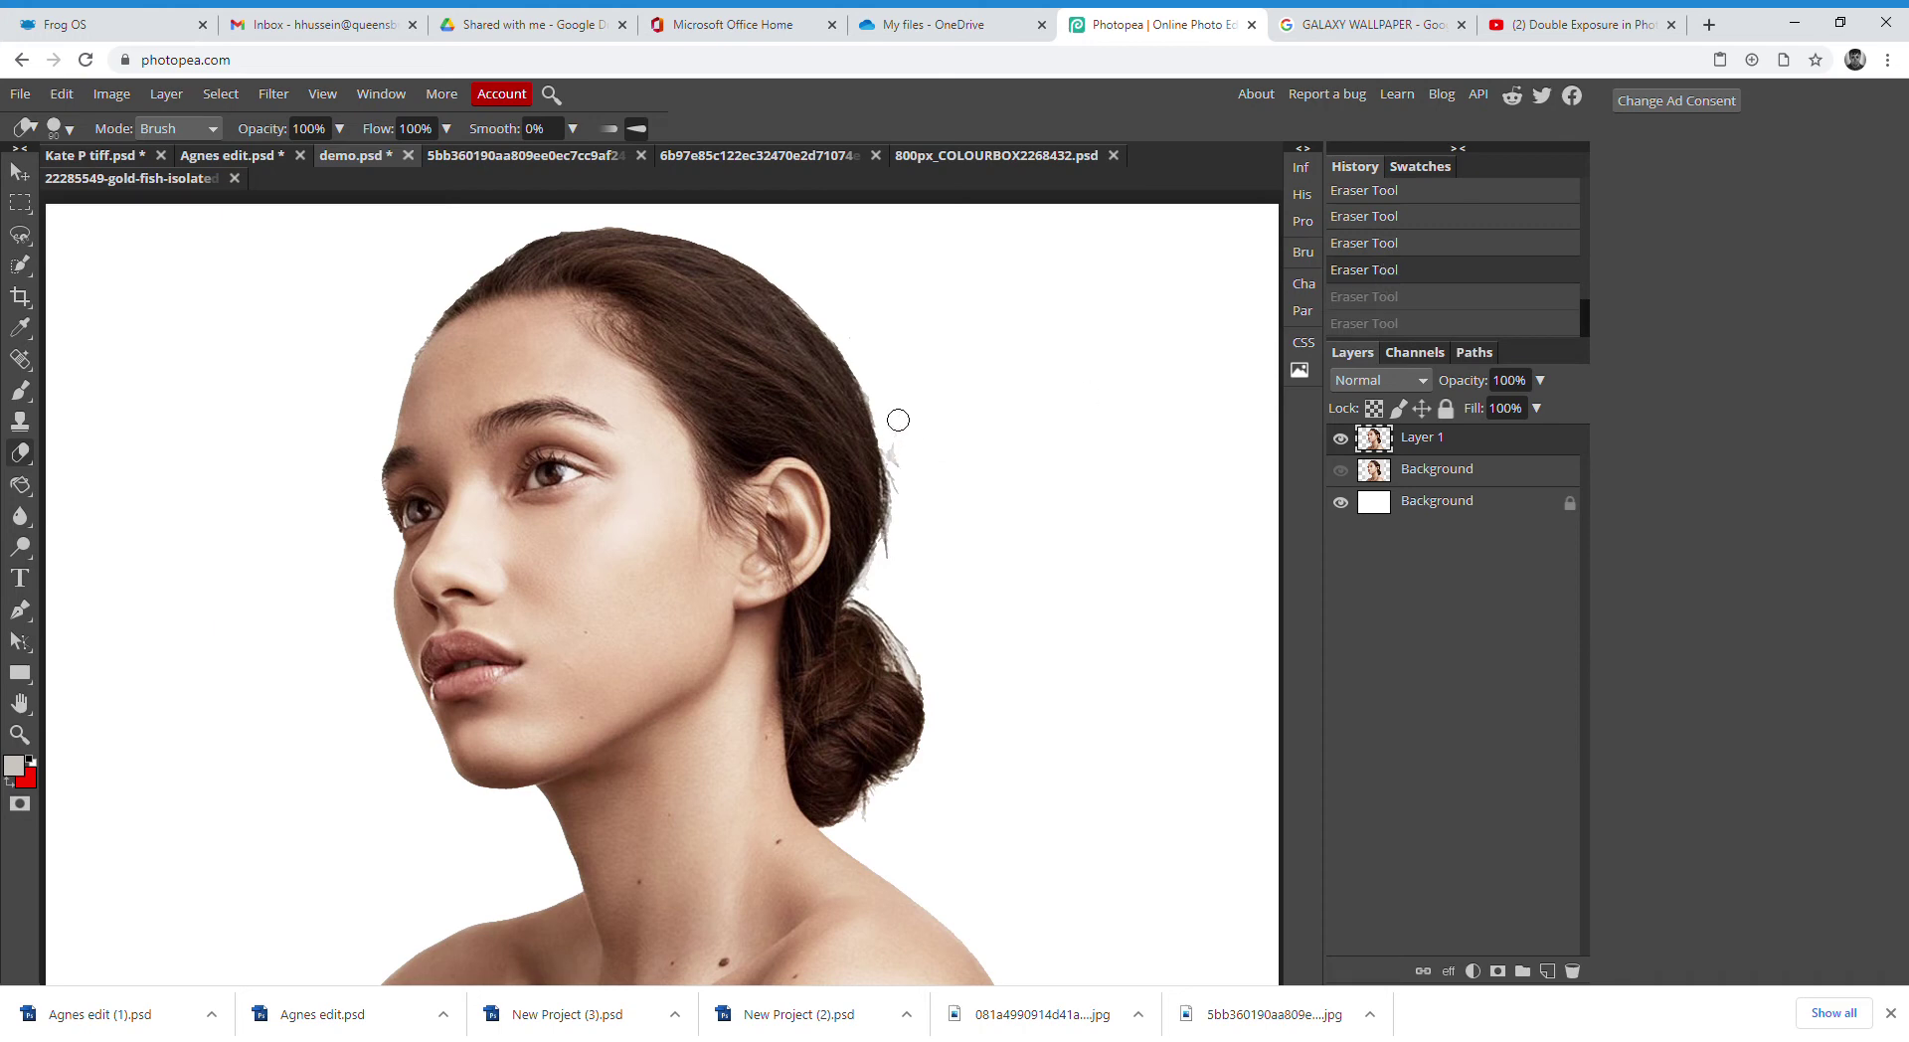
pyautogui.moveTo(903, 464); pyautogui.dragTo(912, 434)
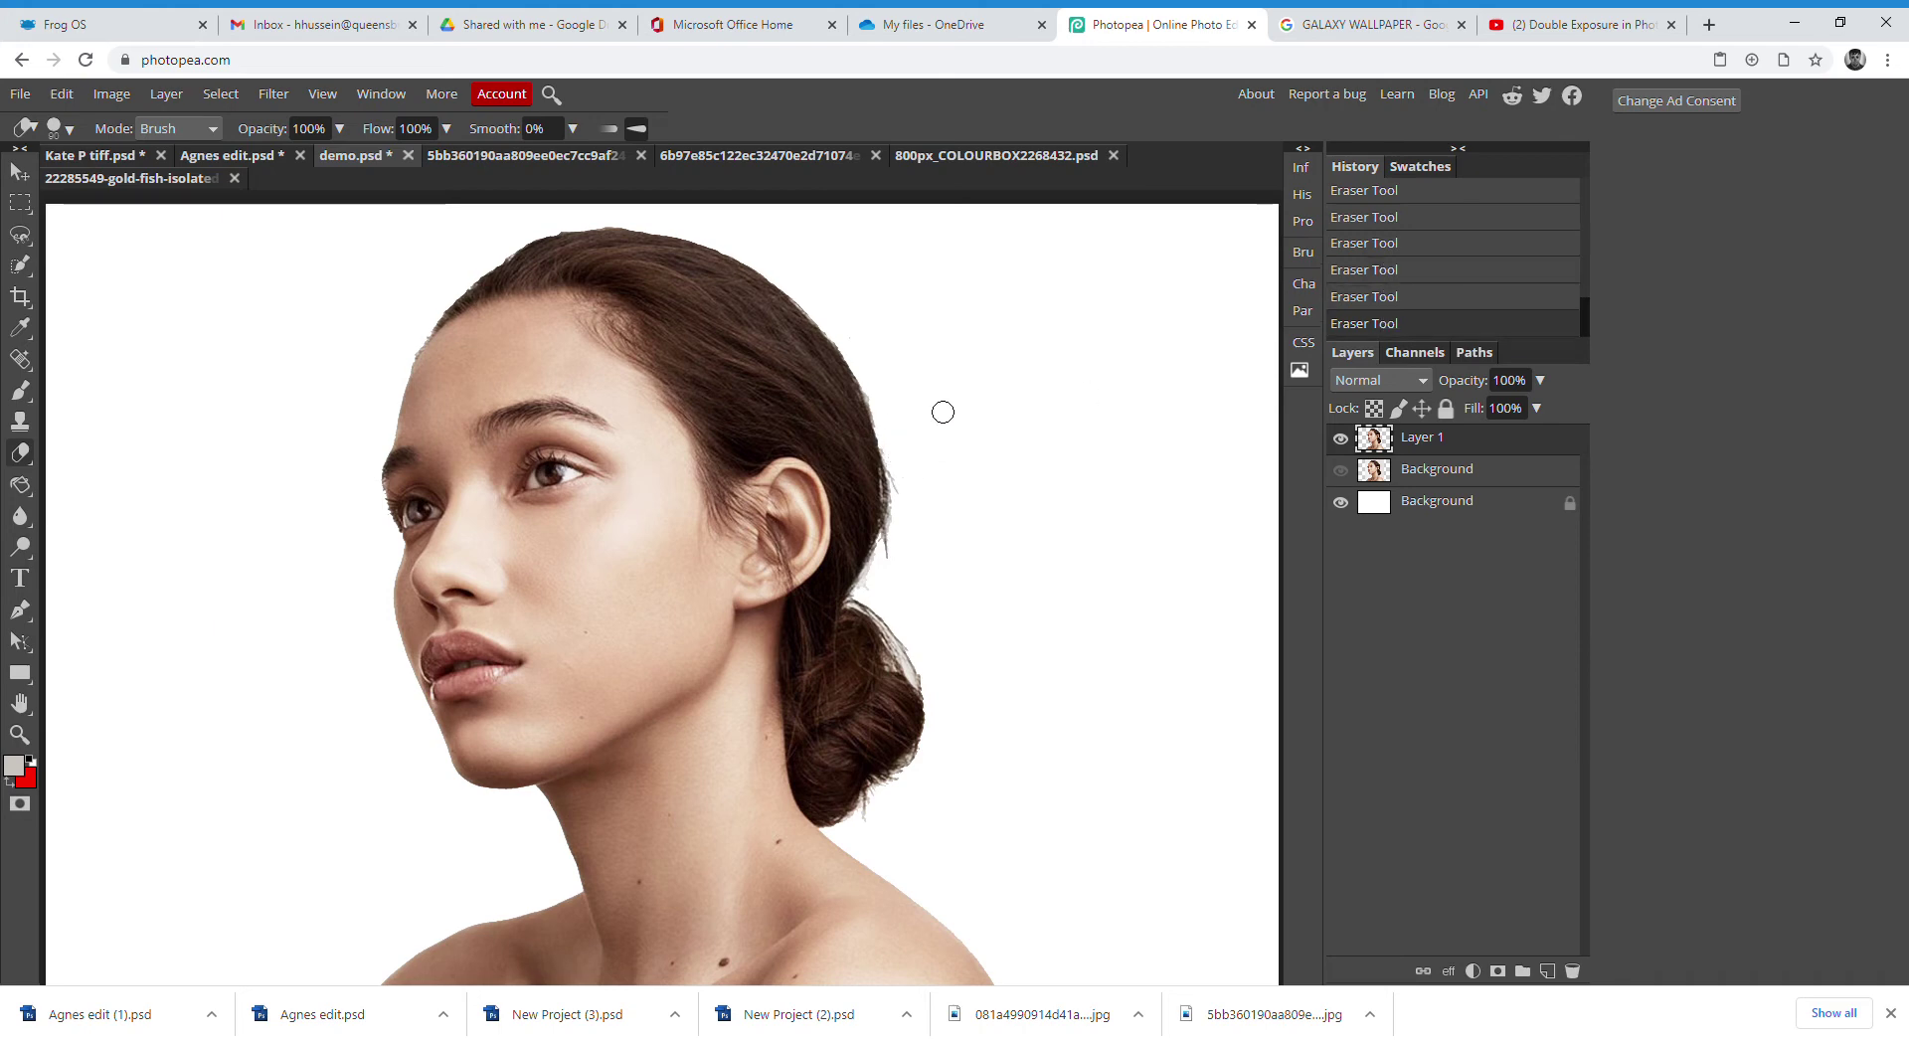
# Nudge the Layer 1 cut-out slightly downward on the canvas
pyautogui.hotkey('ctrl', '-')
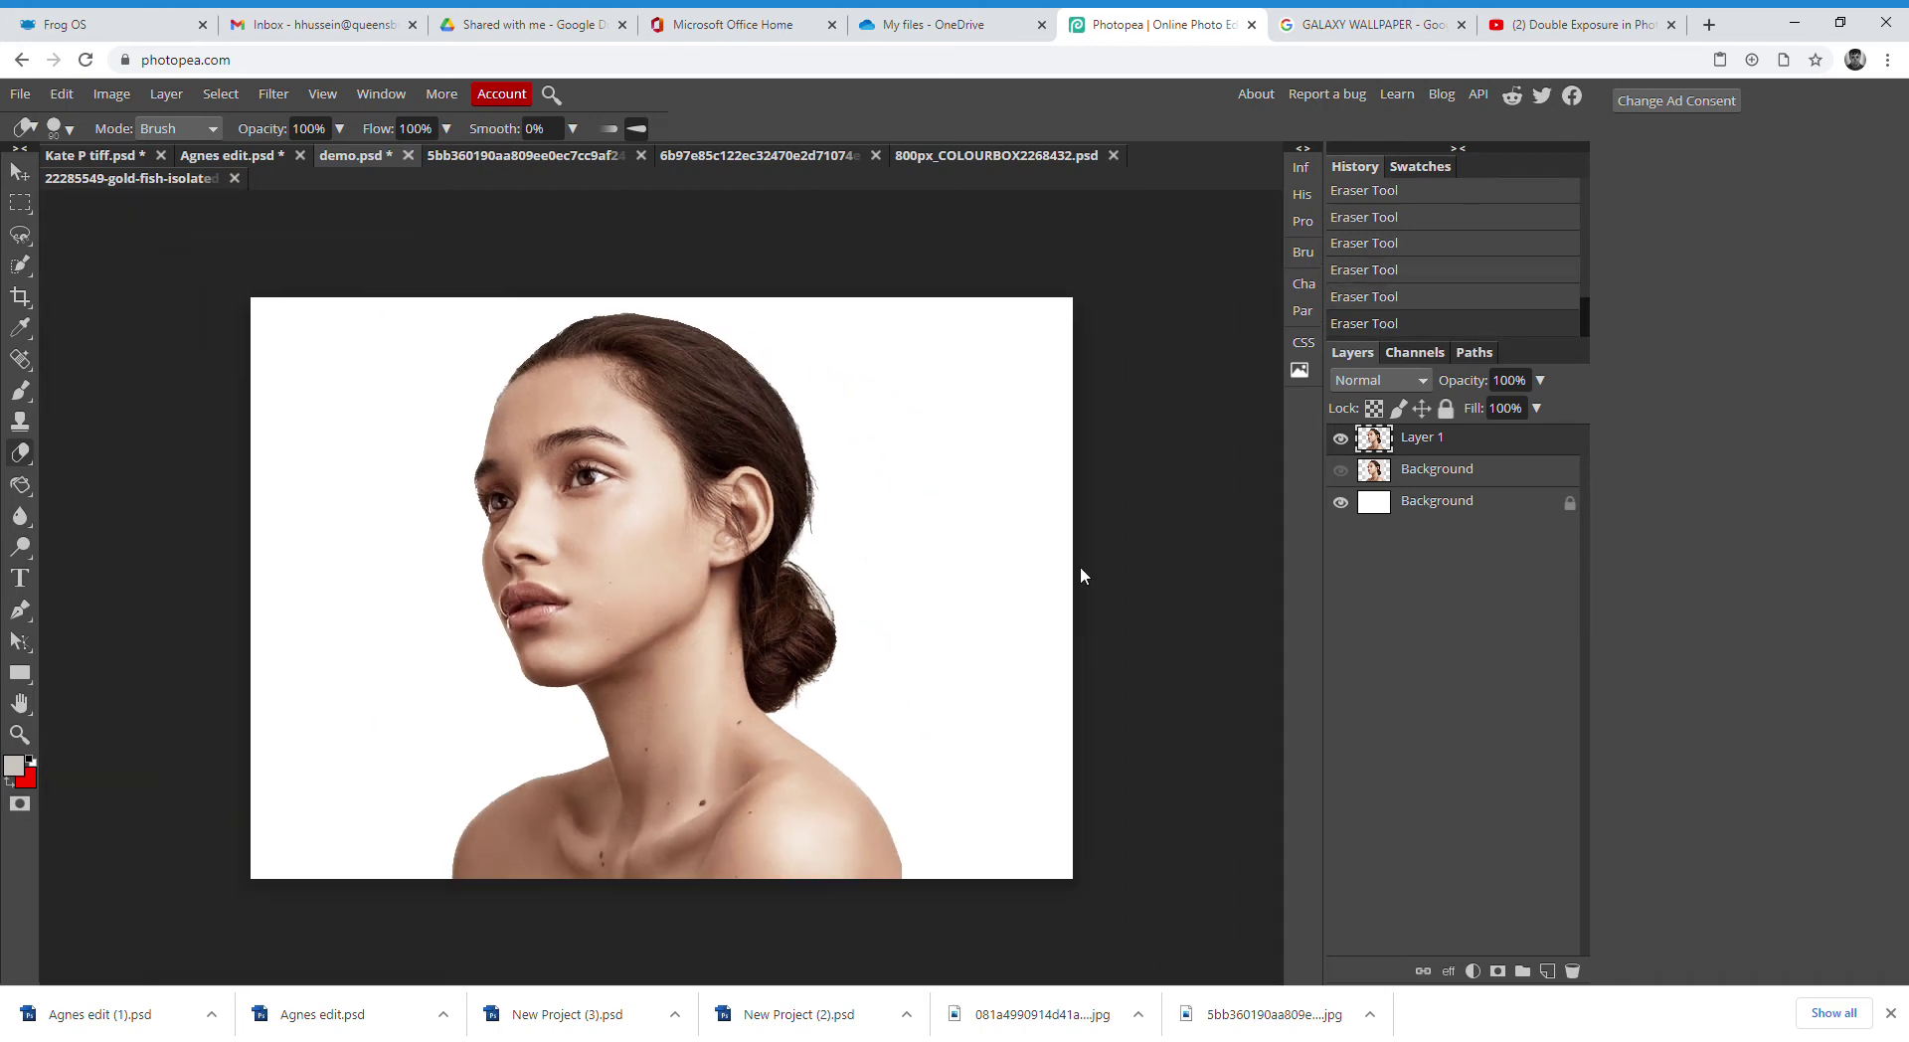
pyautogui.click(18, 171)
pyautogui.moveTo(532, 424); pyautogui.dragTo(532, 427)
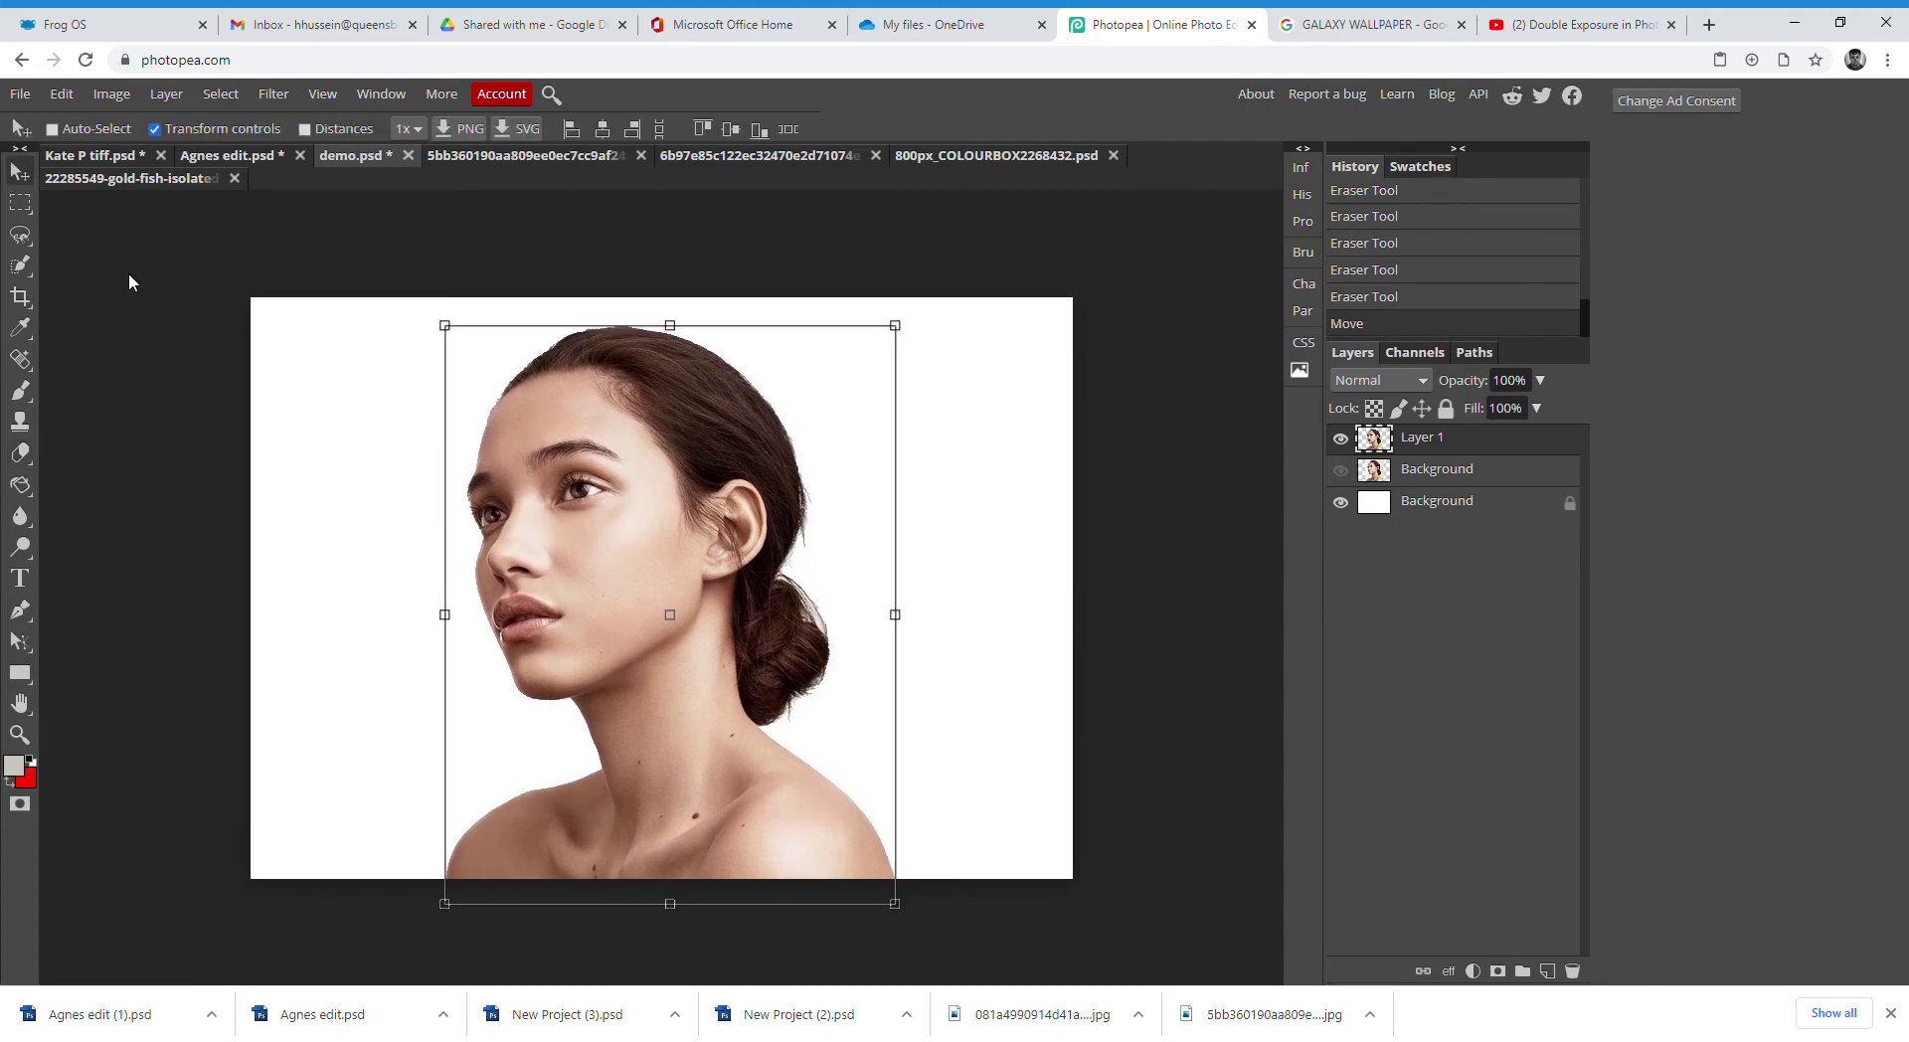
pyautogui.click(20, 204)
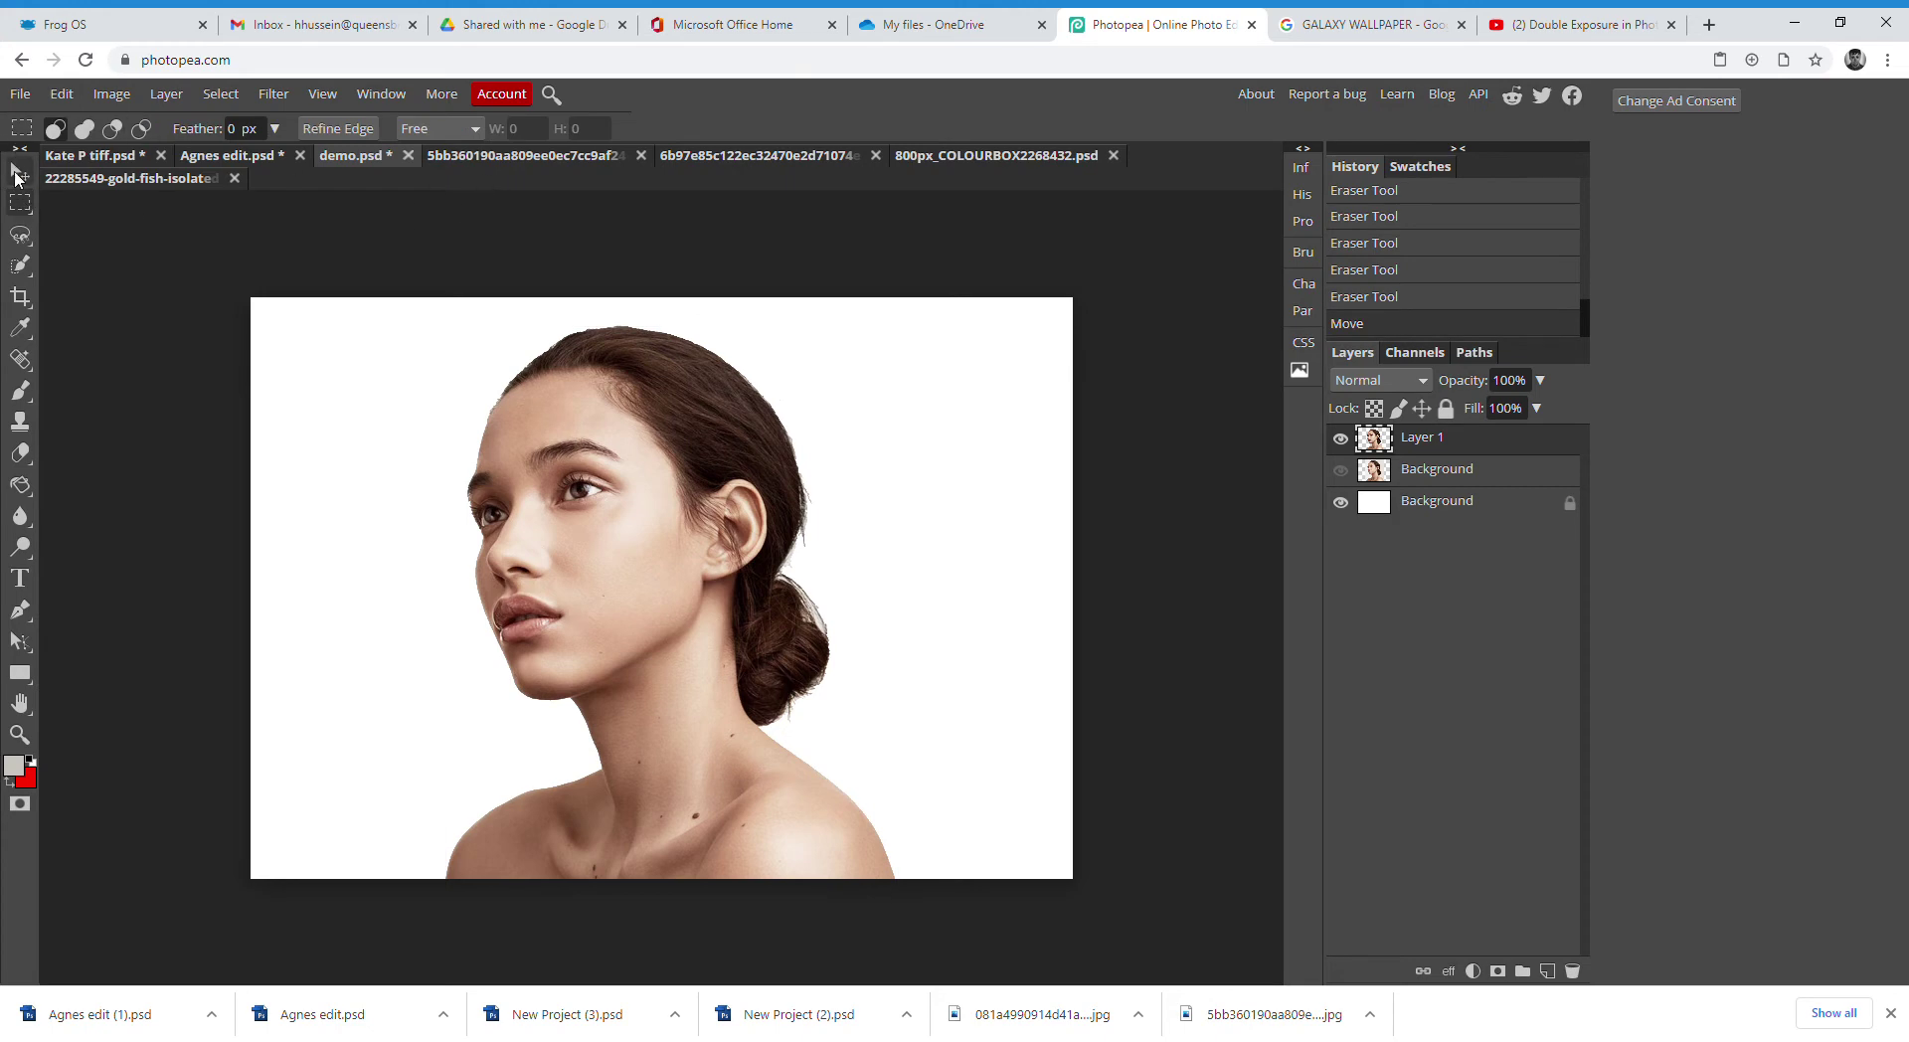
# Drag the first goldfish up and to the left
pyautogui.click(22, 170)
pyautogui.click(474, 157)
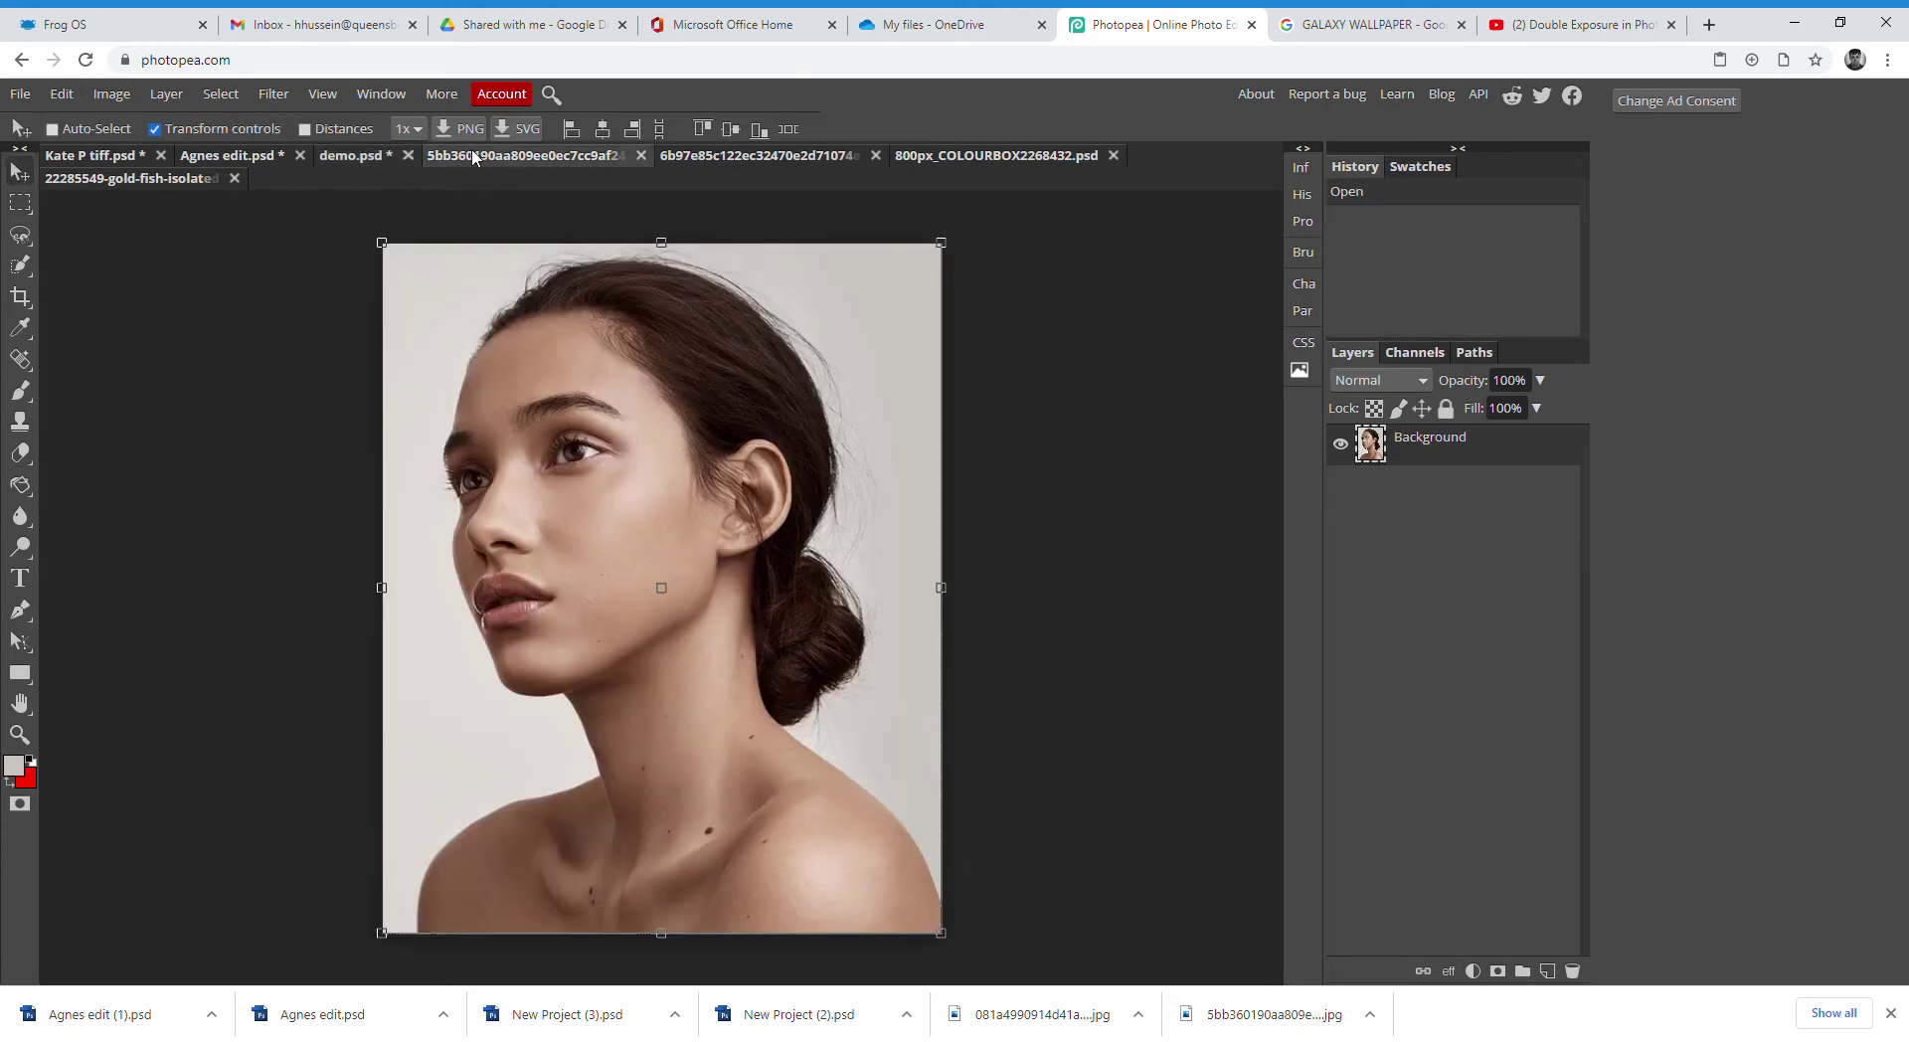
pyautogui.click(720, 155)
pyautogui.moveTo(704, 371); pyautogui.dragTo(424, 497)
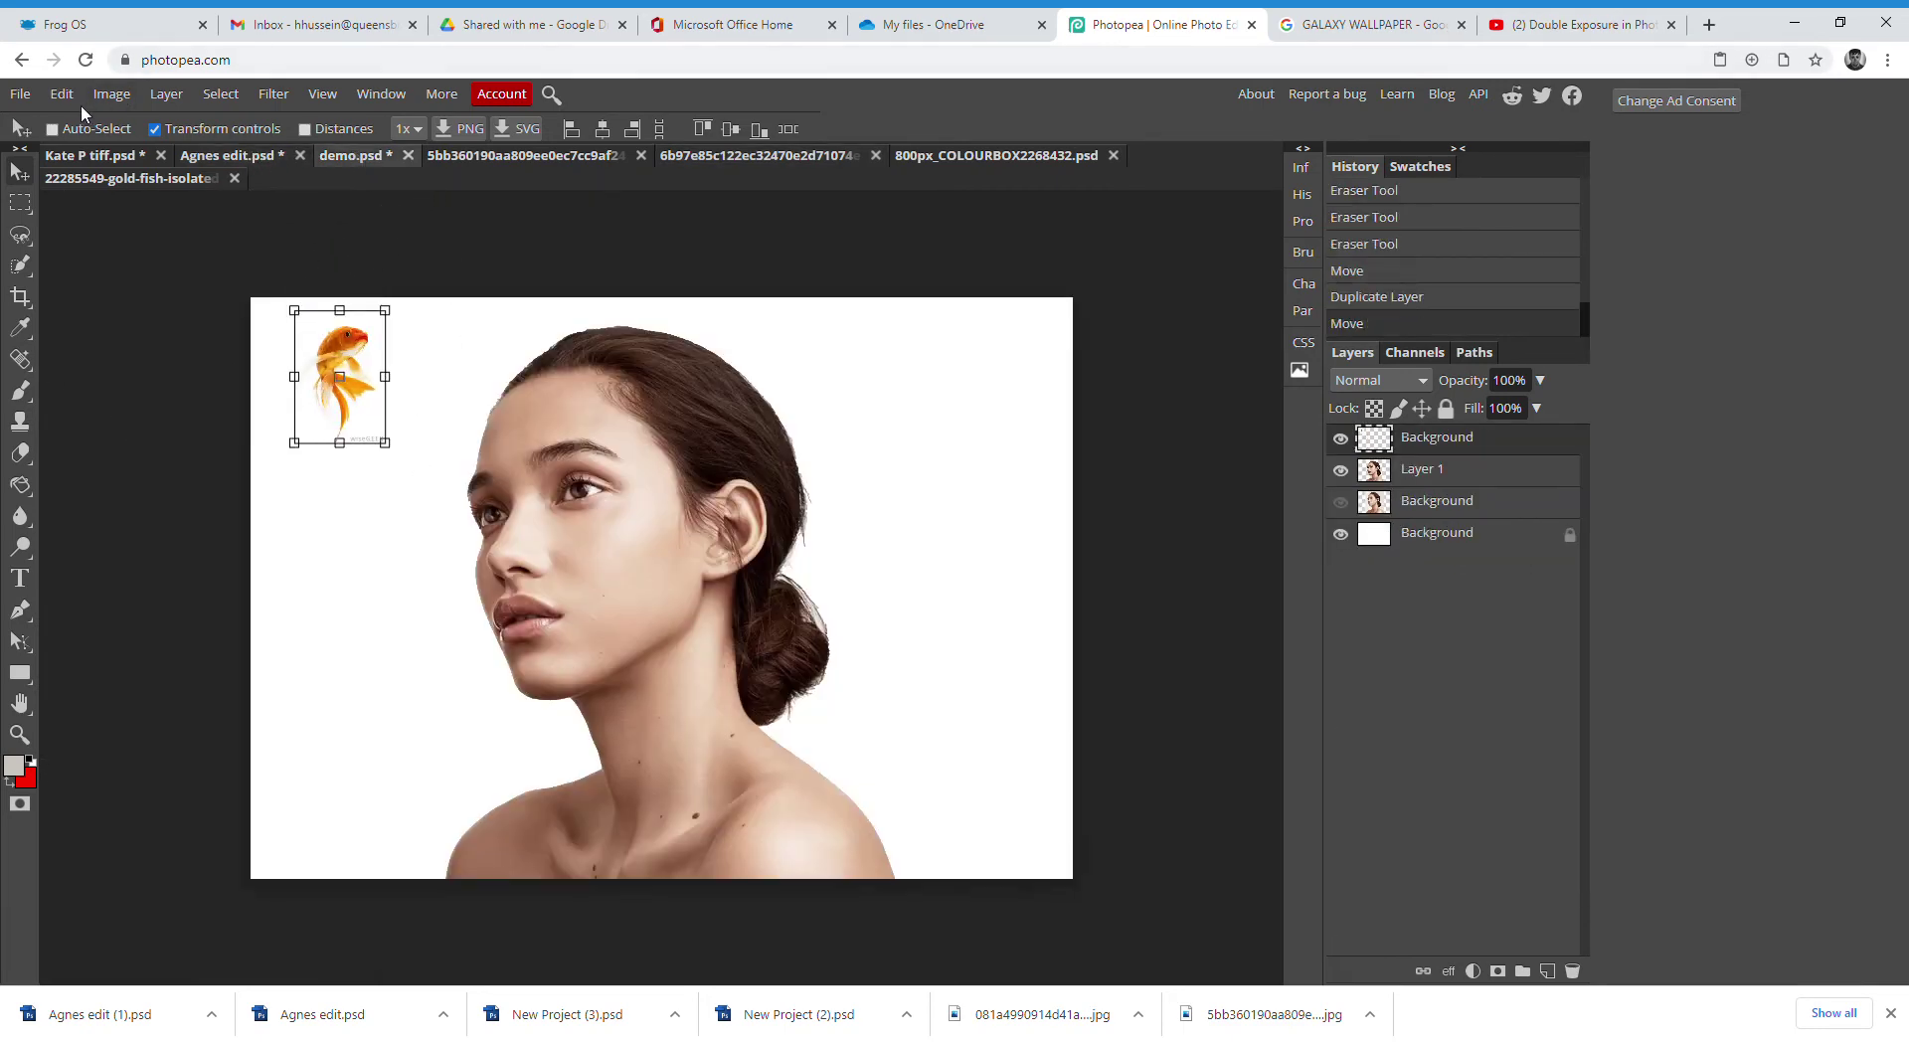
# Open another goldfish image and copy the landscape and upright goldfish into the portrait composite
pyautogui.click(22, 94)
pyautogui.click(40, 149)
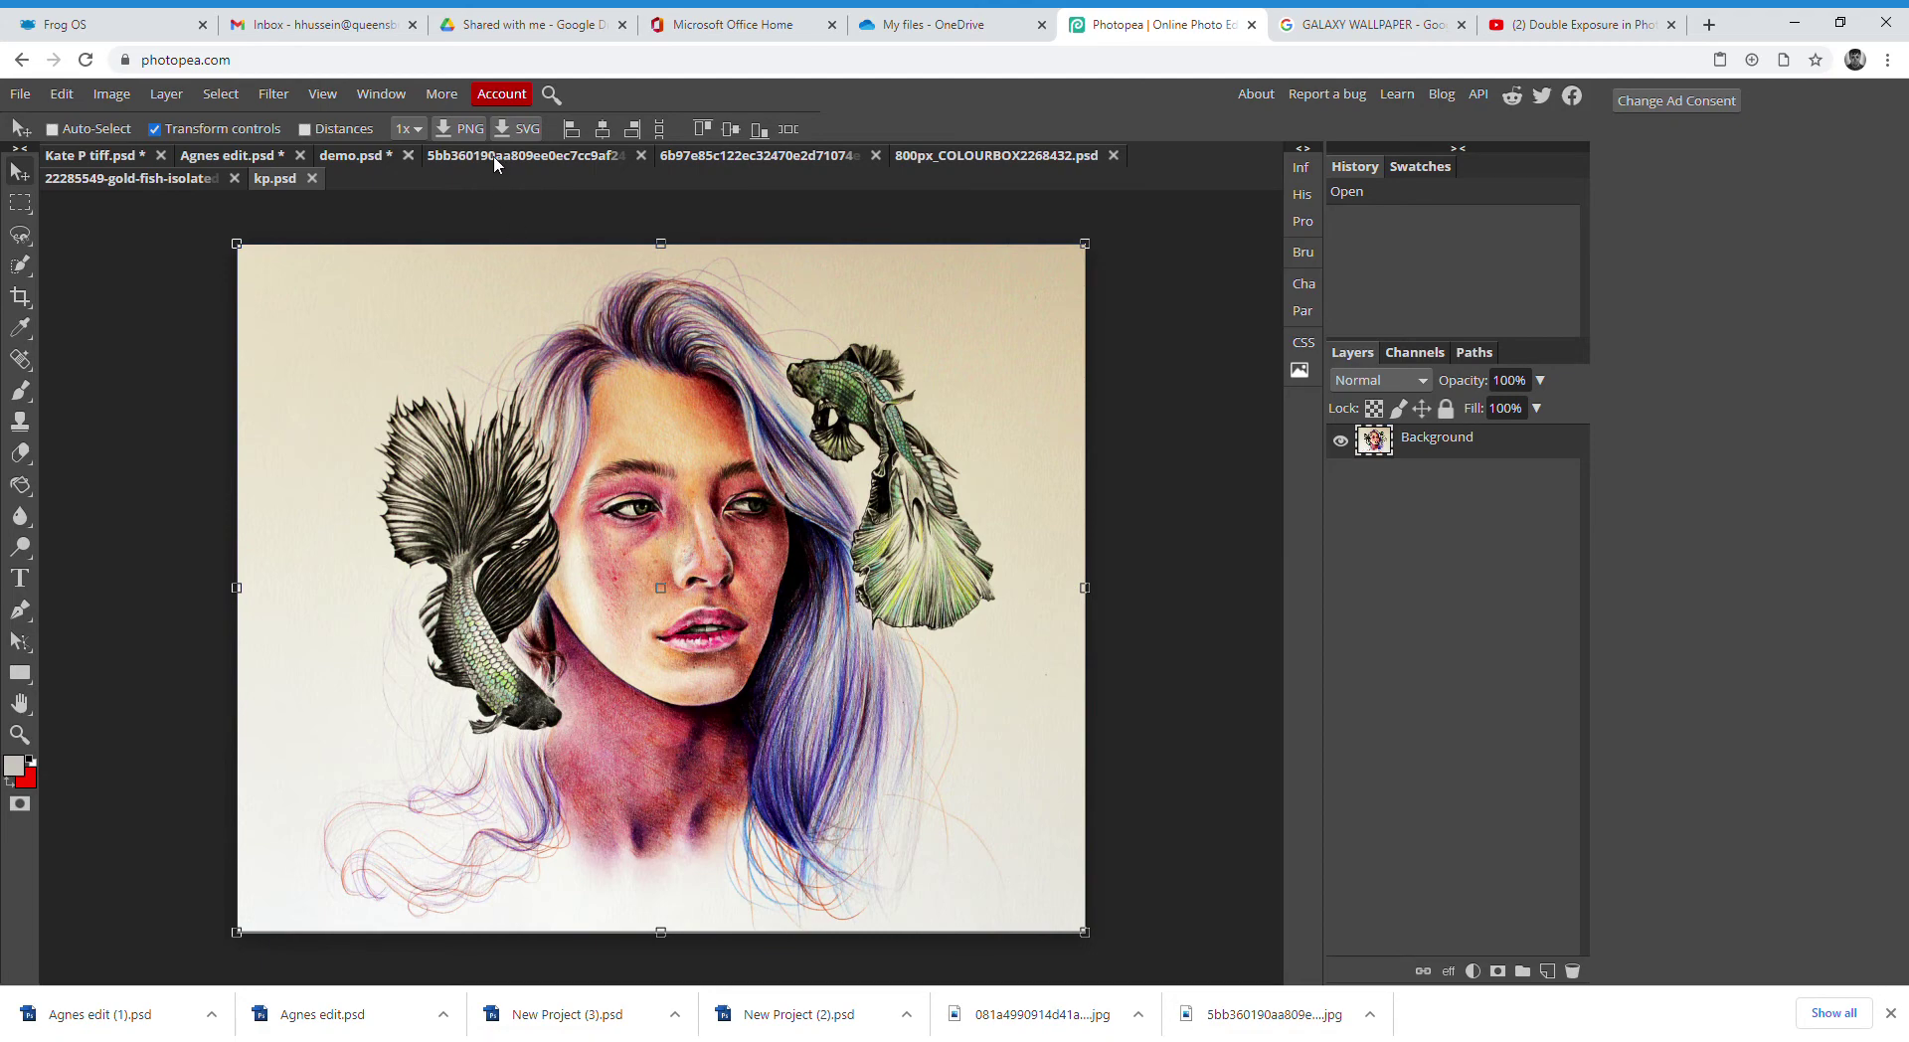
pyautogui.click(746, 159)
pyautogui.click(974, 156)
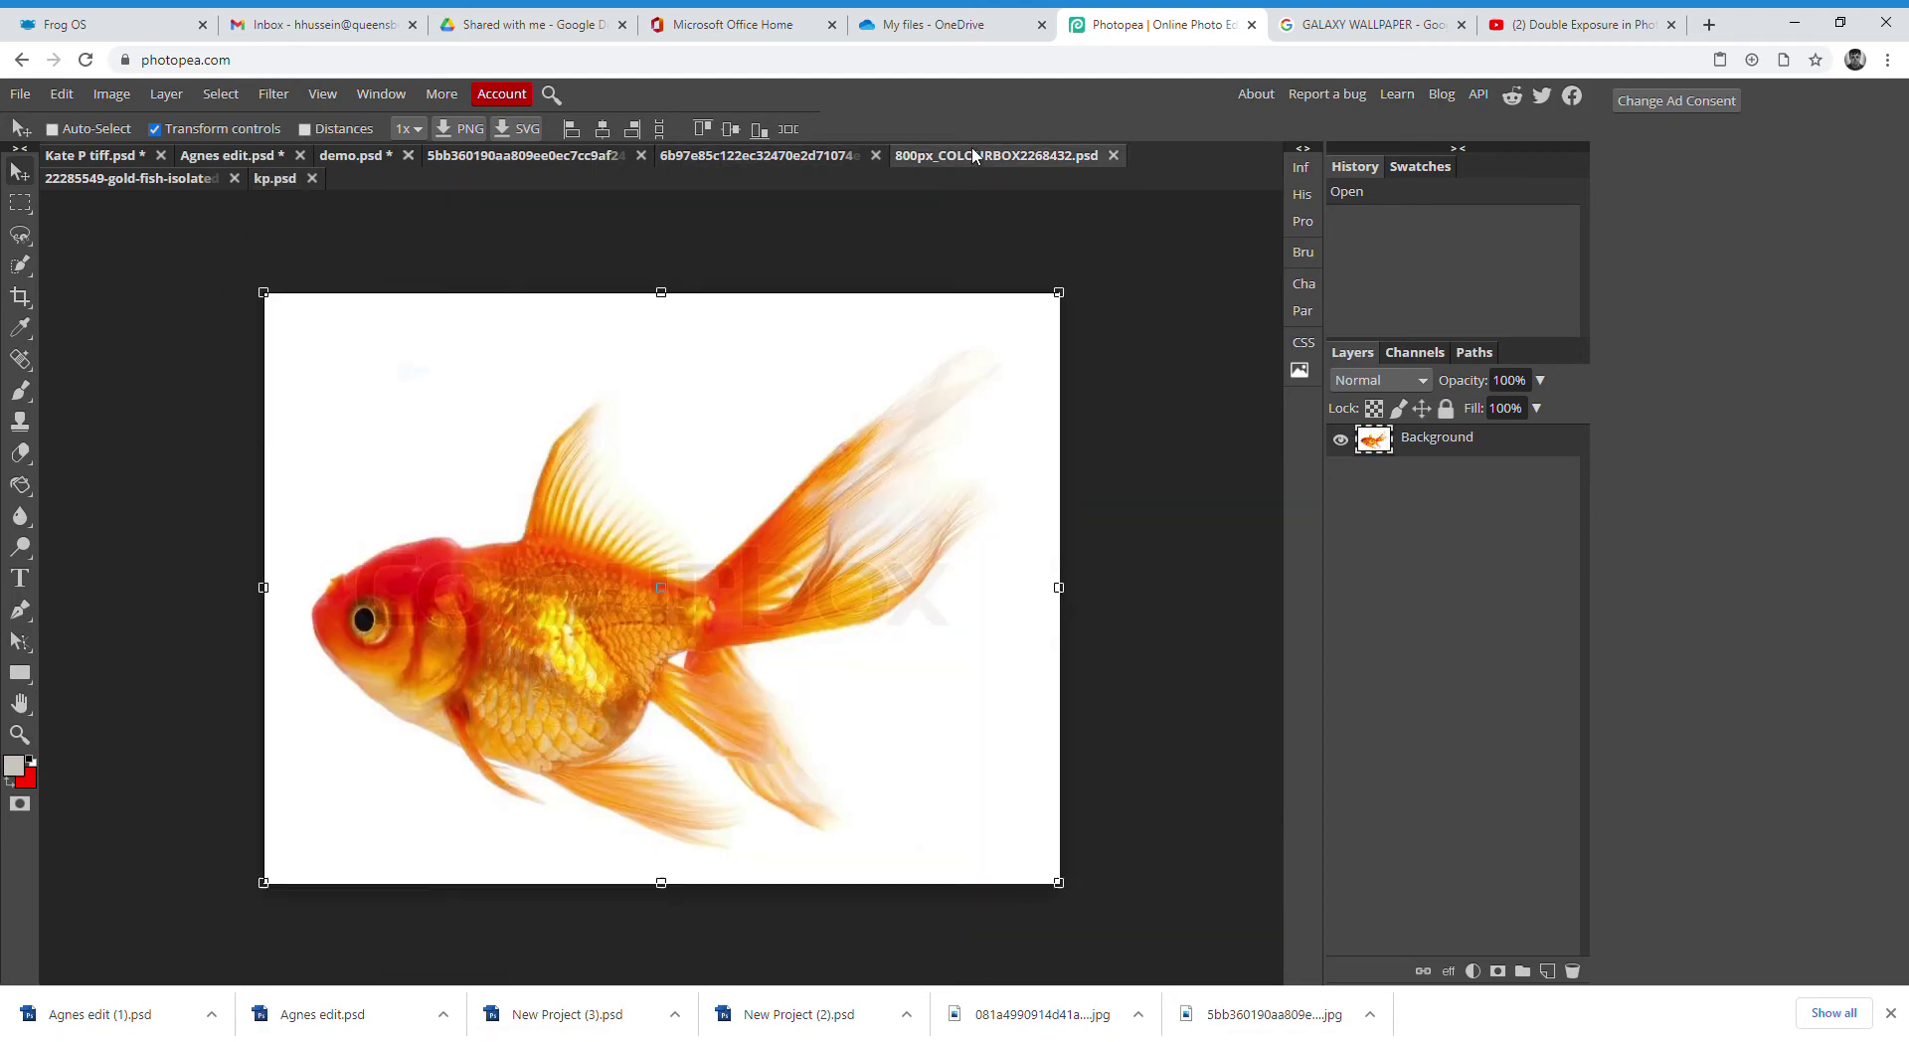
pyautogui.moveTo(565, 438); pyautogui.dragTo(898, 530)
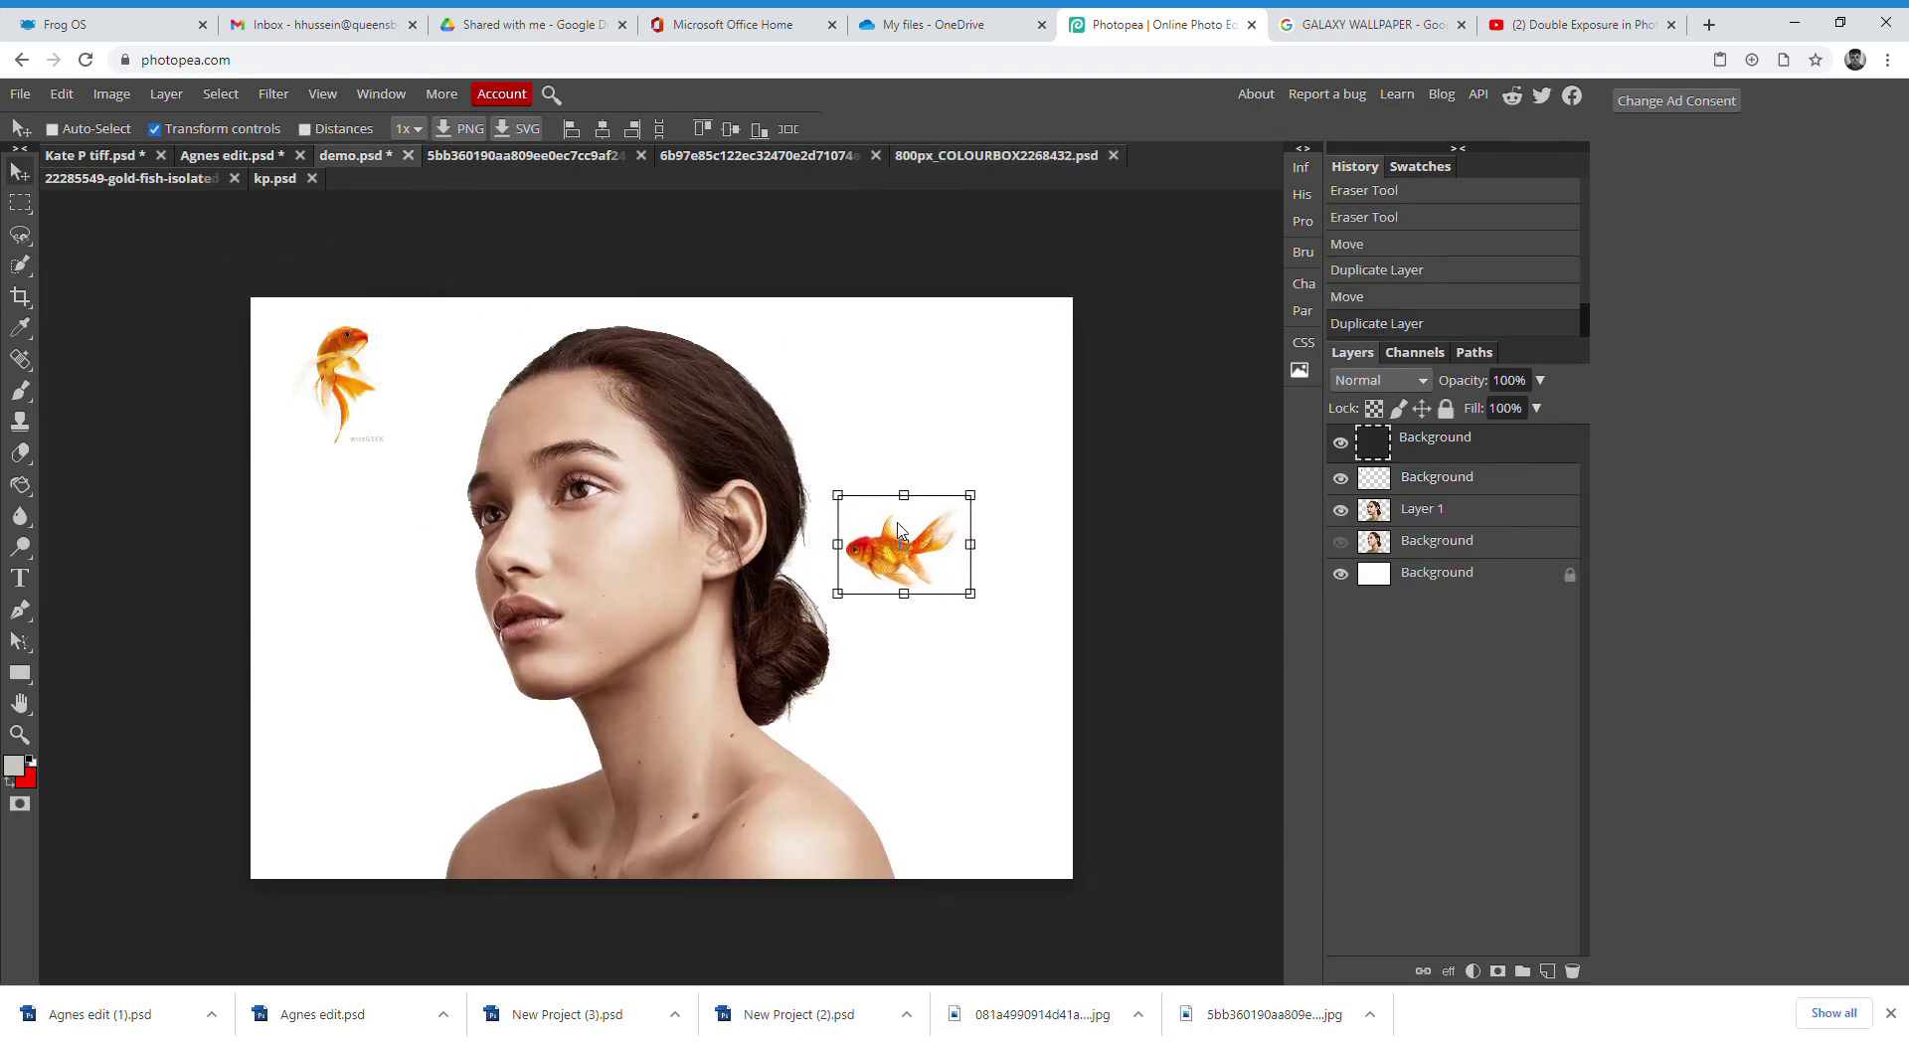
pyautogui.click(127, 185)
pyautogui.moveTo(637, 484); pyautogui.dragTo(684, 704)
# Place the goldfish layers beside the ear, top-left, top-right and over the face
pyautogui.click(1399, 472)
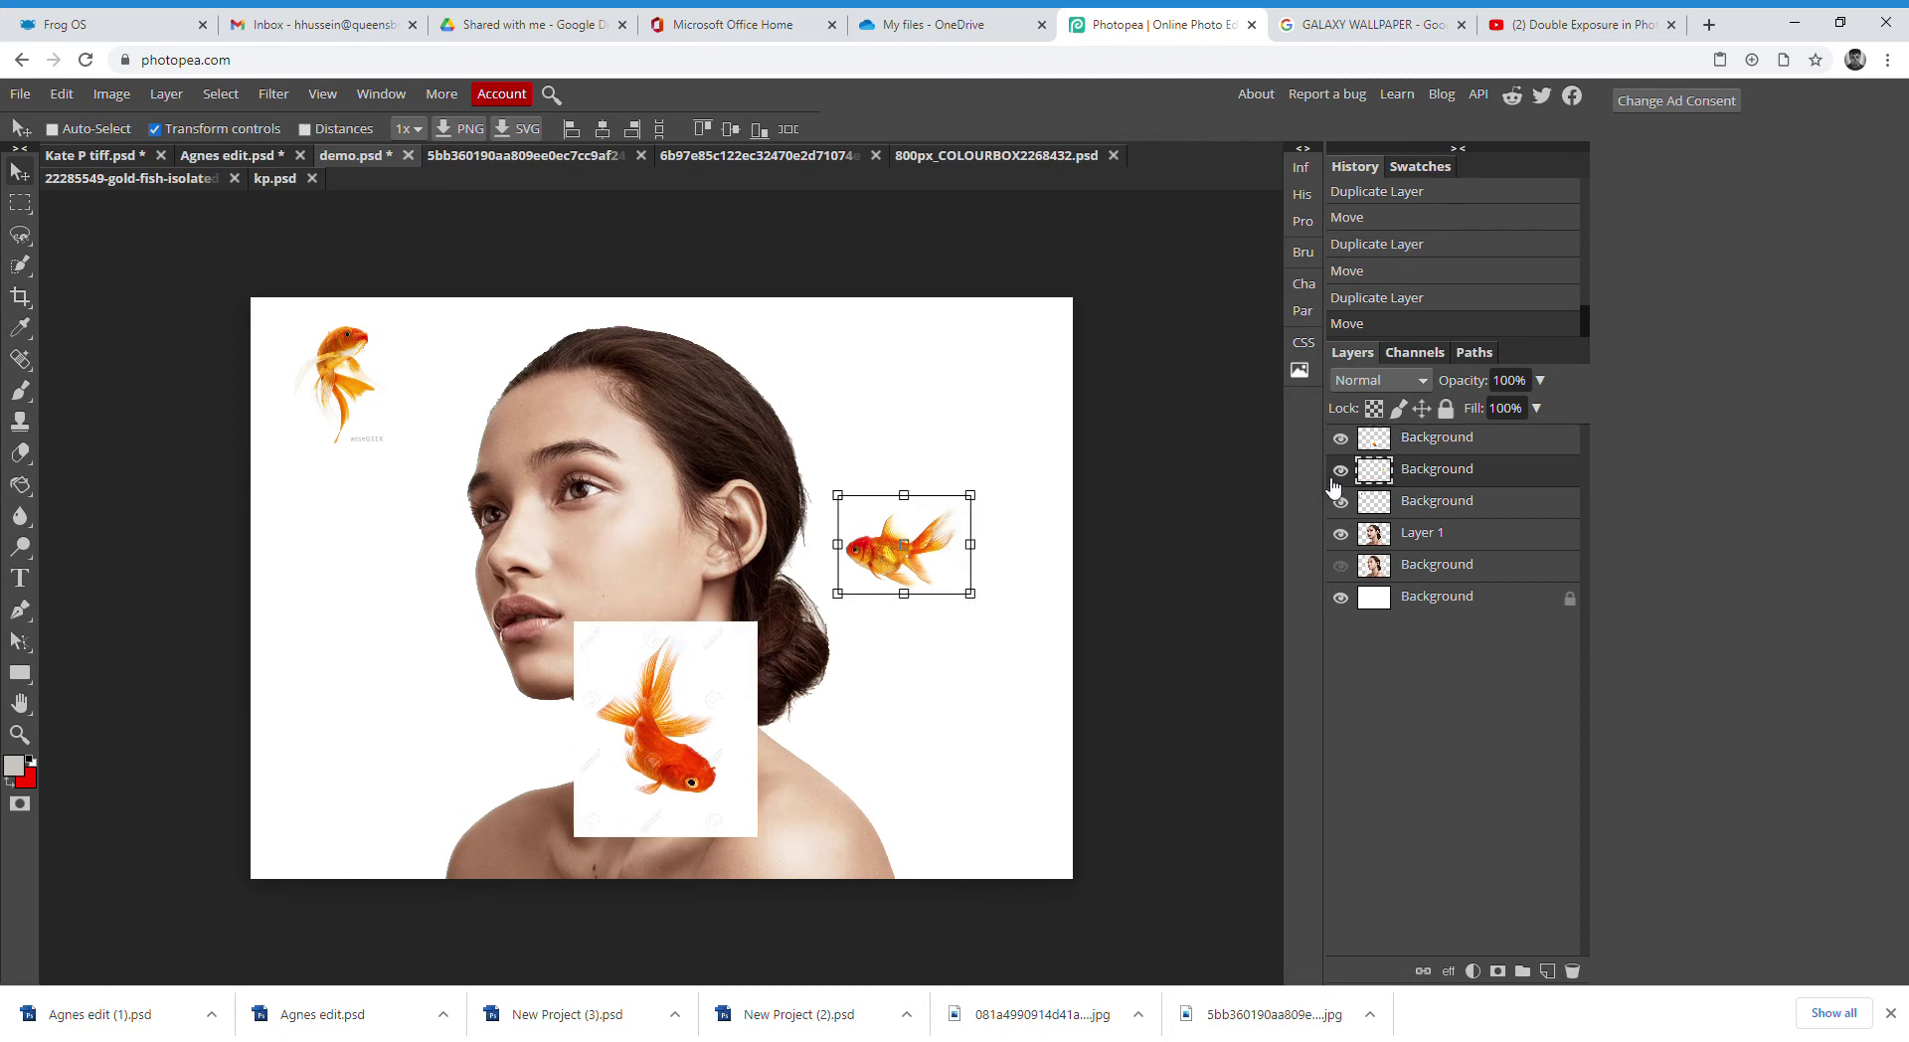
pyautogui.moveTo(933, 518); pyautogui.dragTo(757, 455)
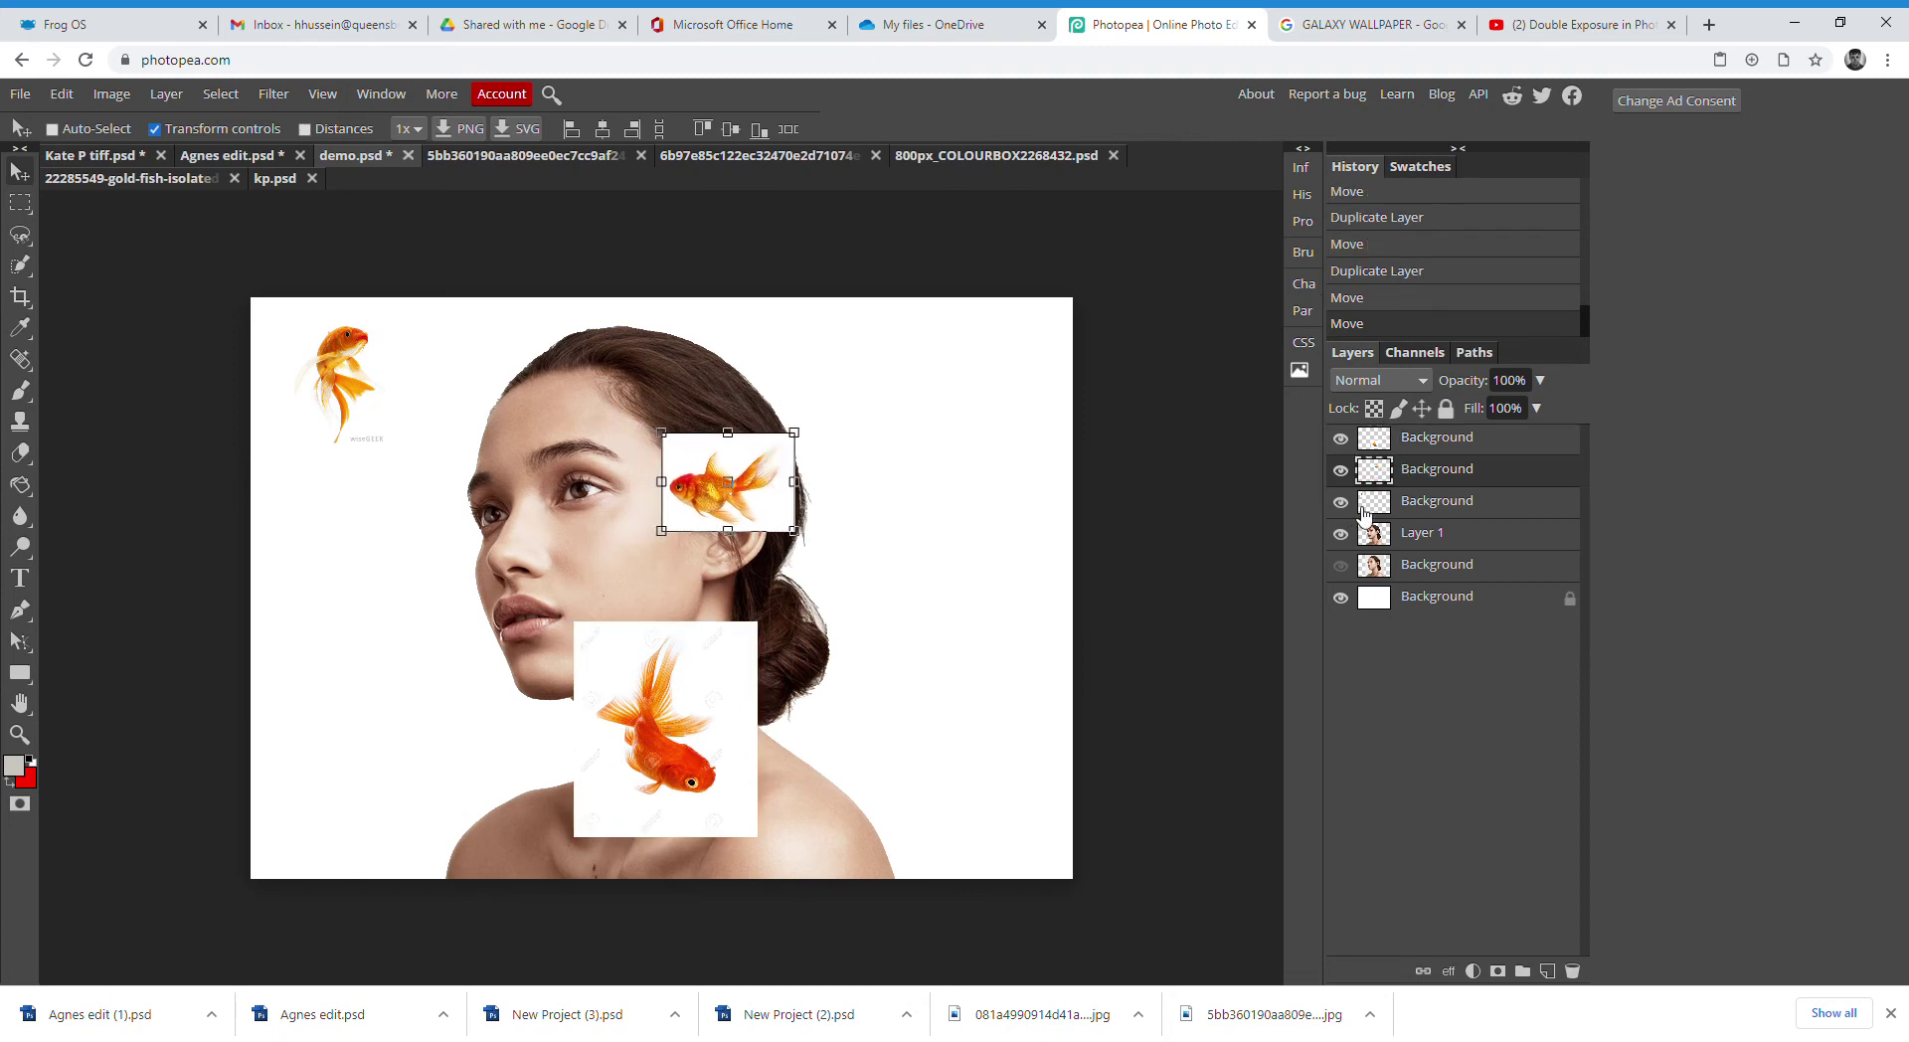
pyautogui.click(1448, 502)
pyautogui.moveTo(353, 386); pyautogui.dragTo(362, 487)
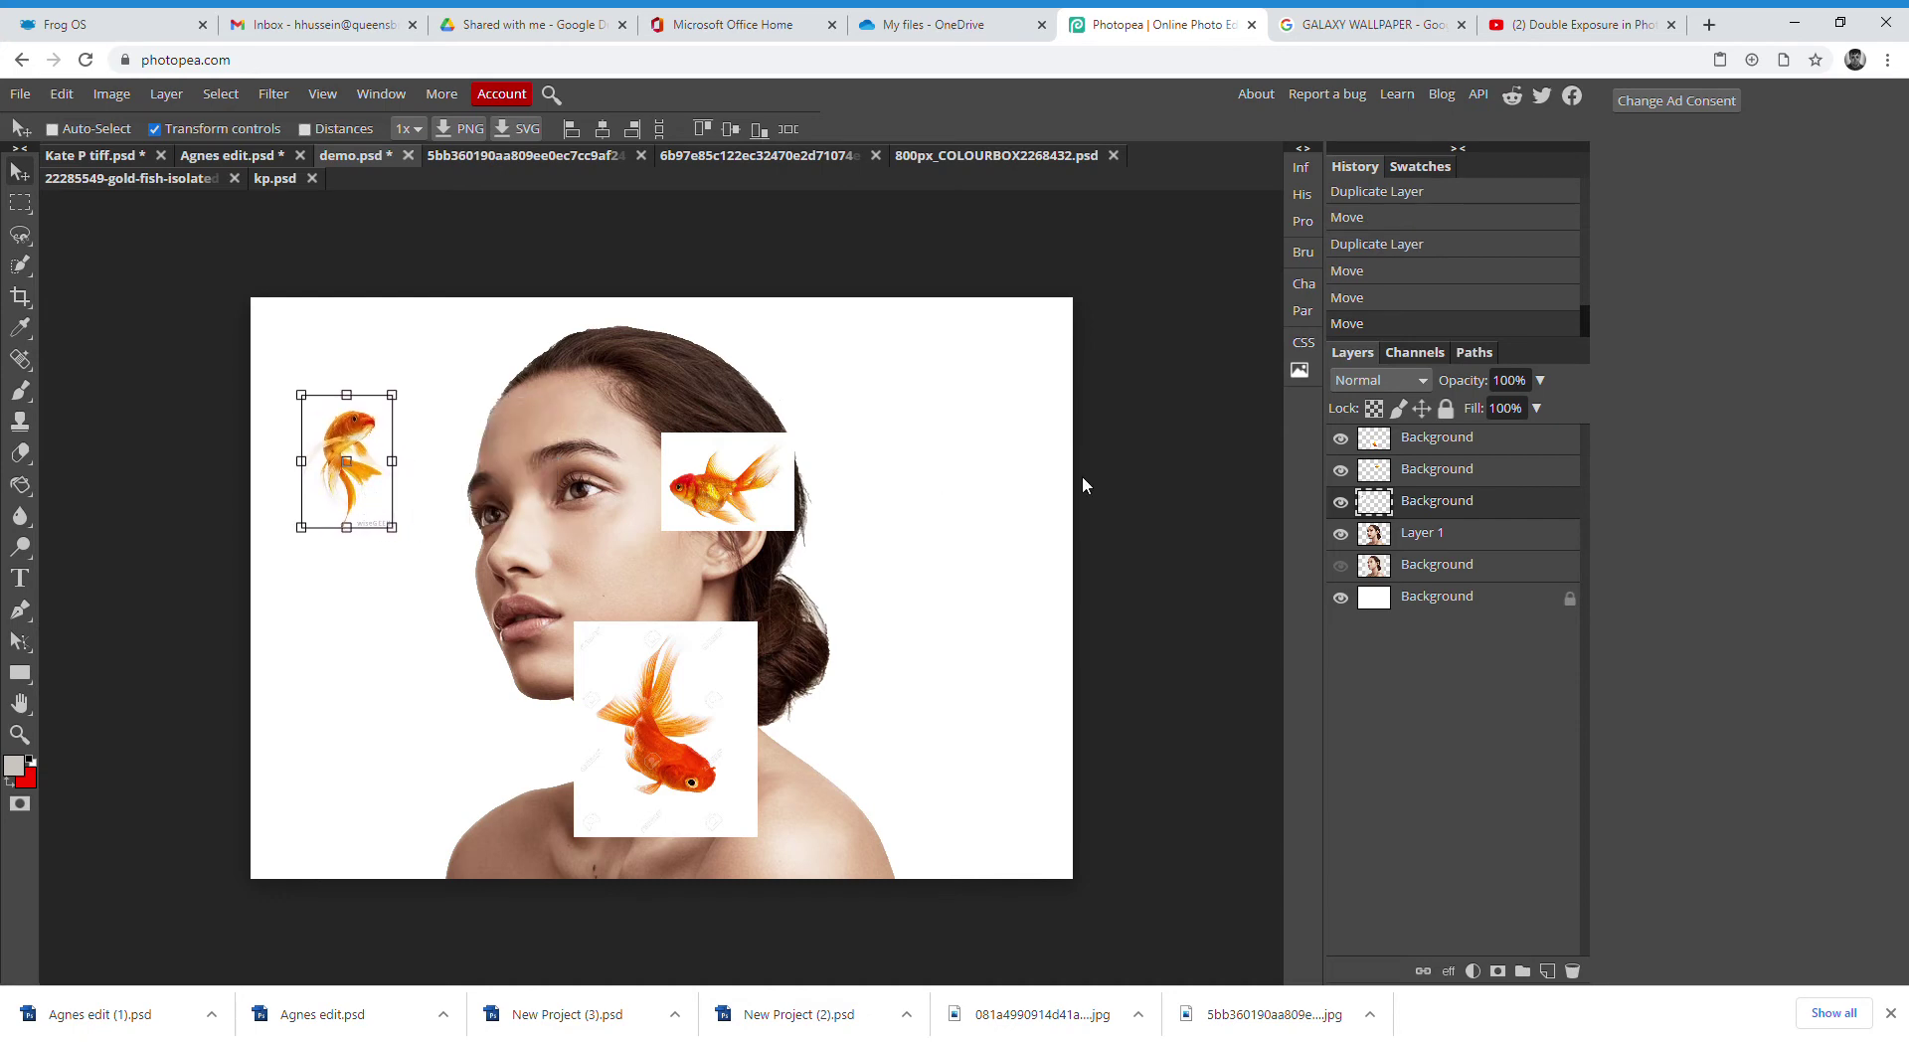
pyautogui.click(1426, 474)
pyautogui.moveTo(771, 453); pyautogui.dragTo(980, 363)
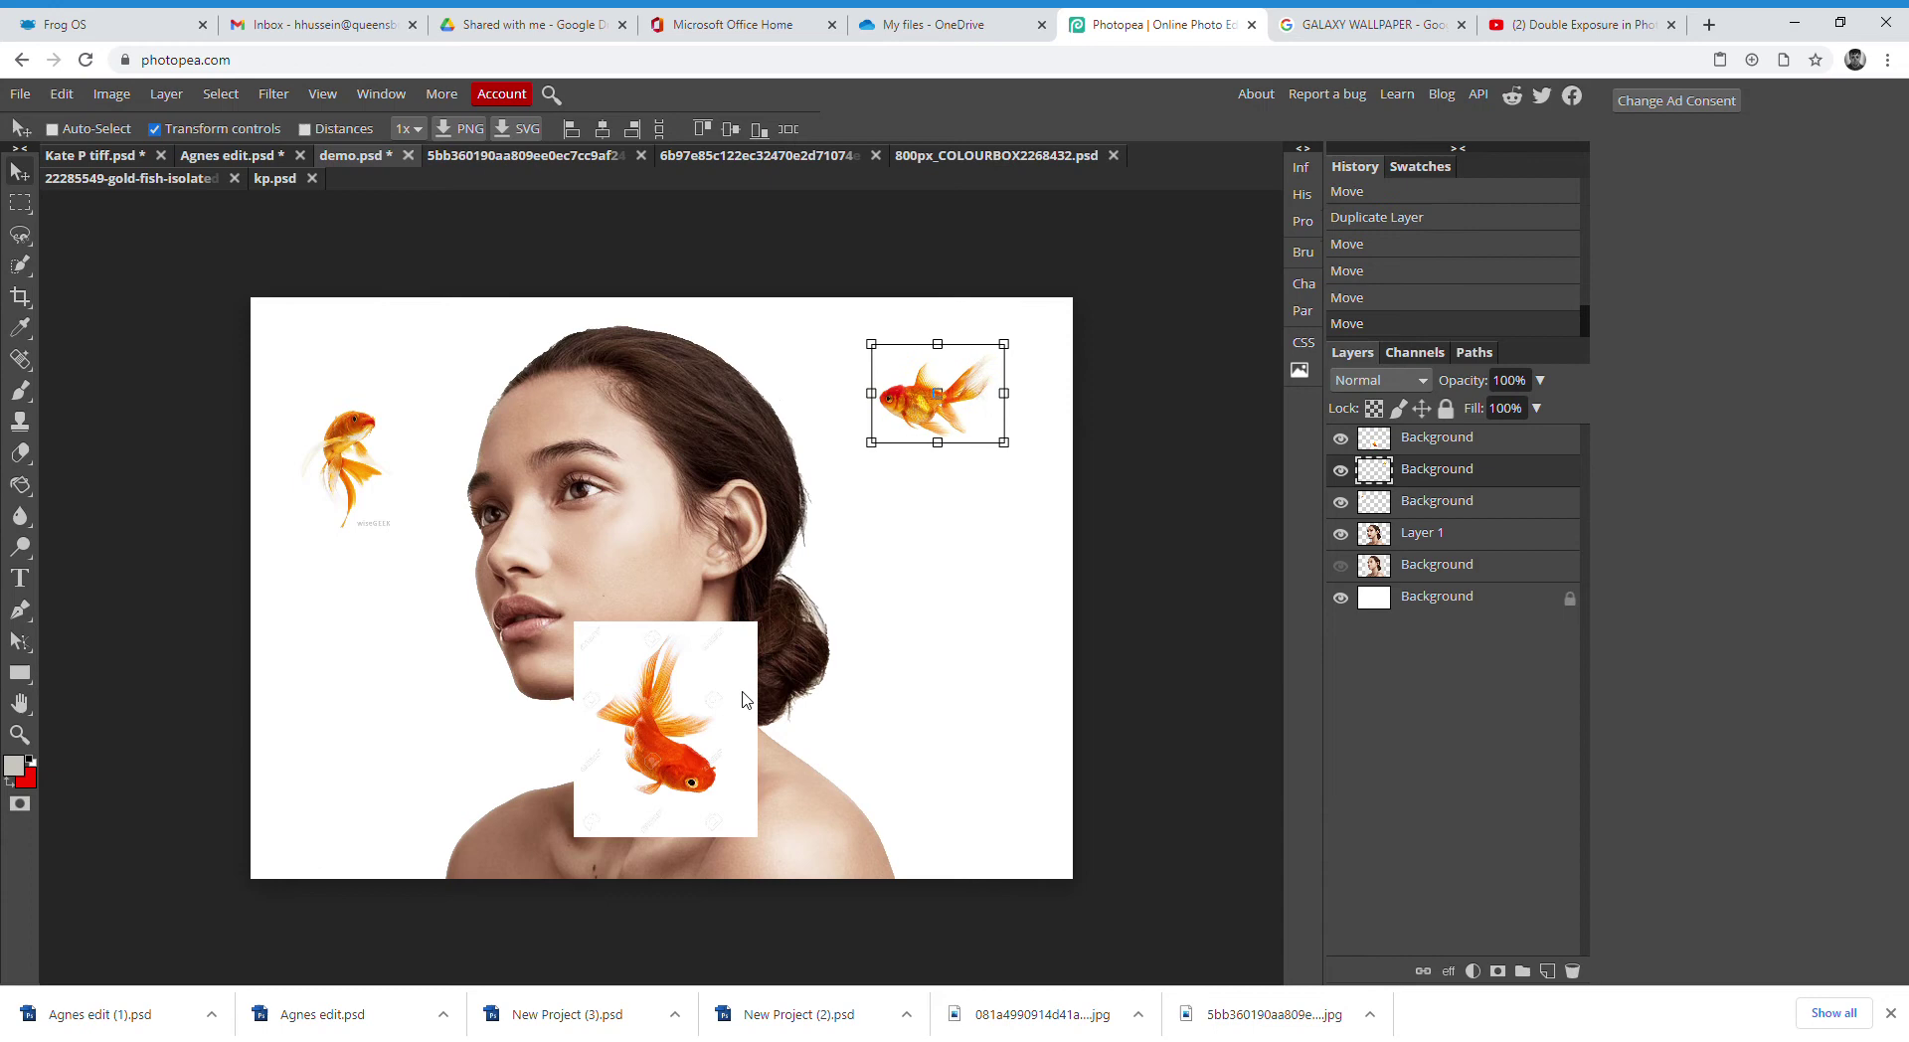
pyautogui.click(1392, 440)
pyautogui.moveTo(702, 677); pyautogui.dragTo(680, 488)
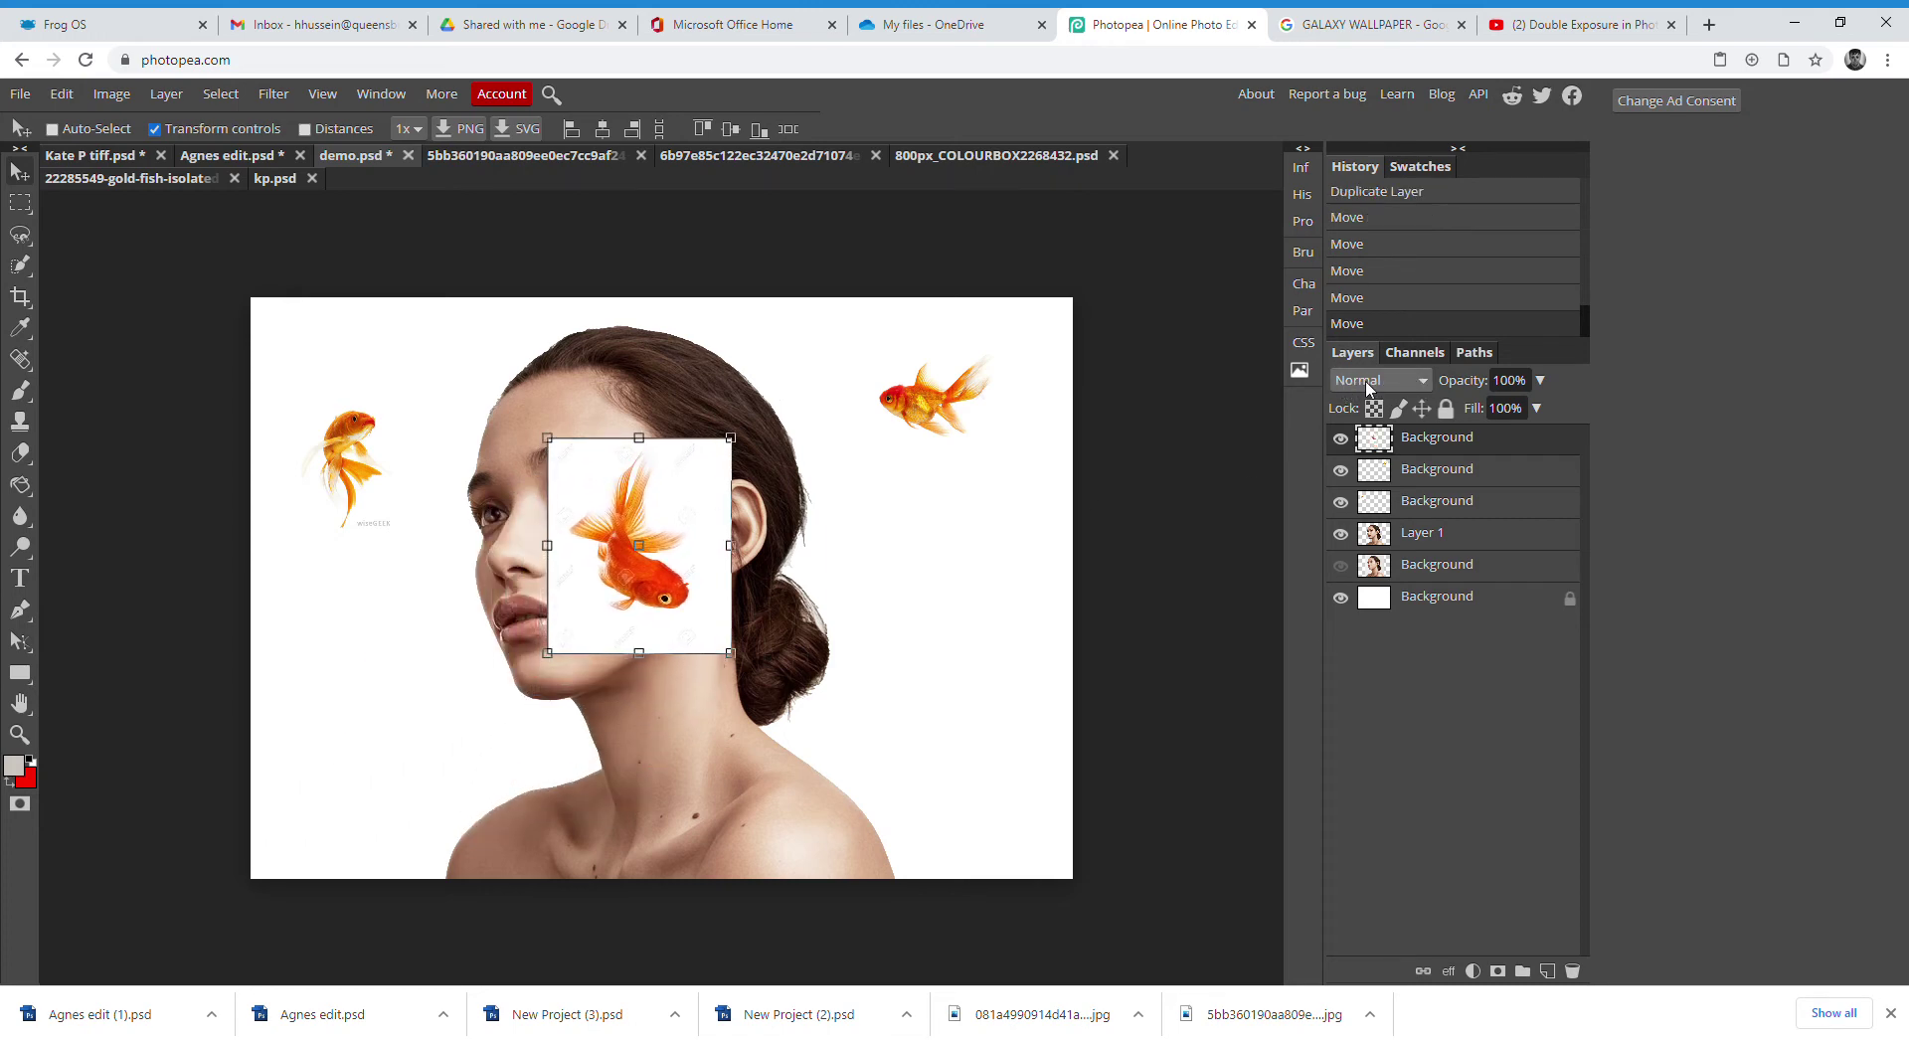
# Set the first goldfish to Darken, move it to the lower left and enlarge it slightly
pyautogui.click(1417, 383)
pyautogui.click(1358, 470)
pyautogui.moveTo(682, 473); pyautogui.dragTo(431, 621)
pyautogui.press('Return')
pyautogui.moveTo(545, 524)
pyautogui.mouseDown()
pyautogui.moveTo(581, 525)
pyautogui.moveTo(573, 505)
pyautogui.mouseUp()
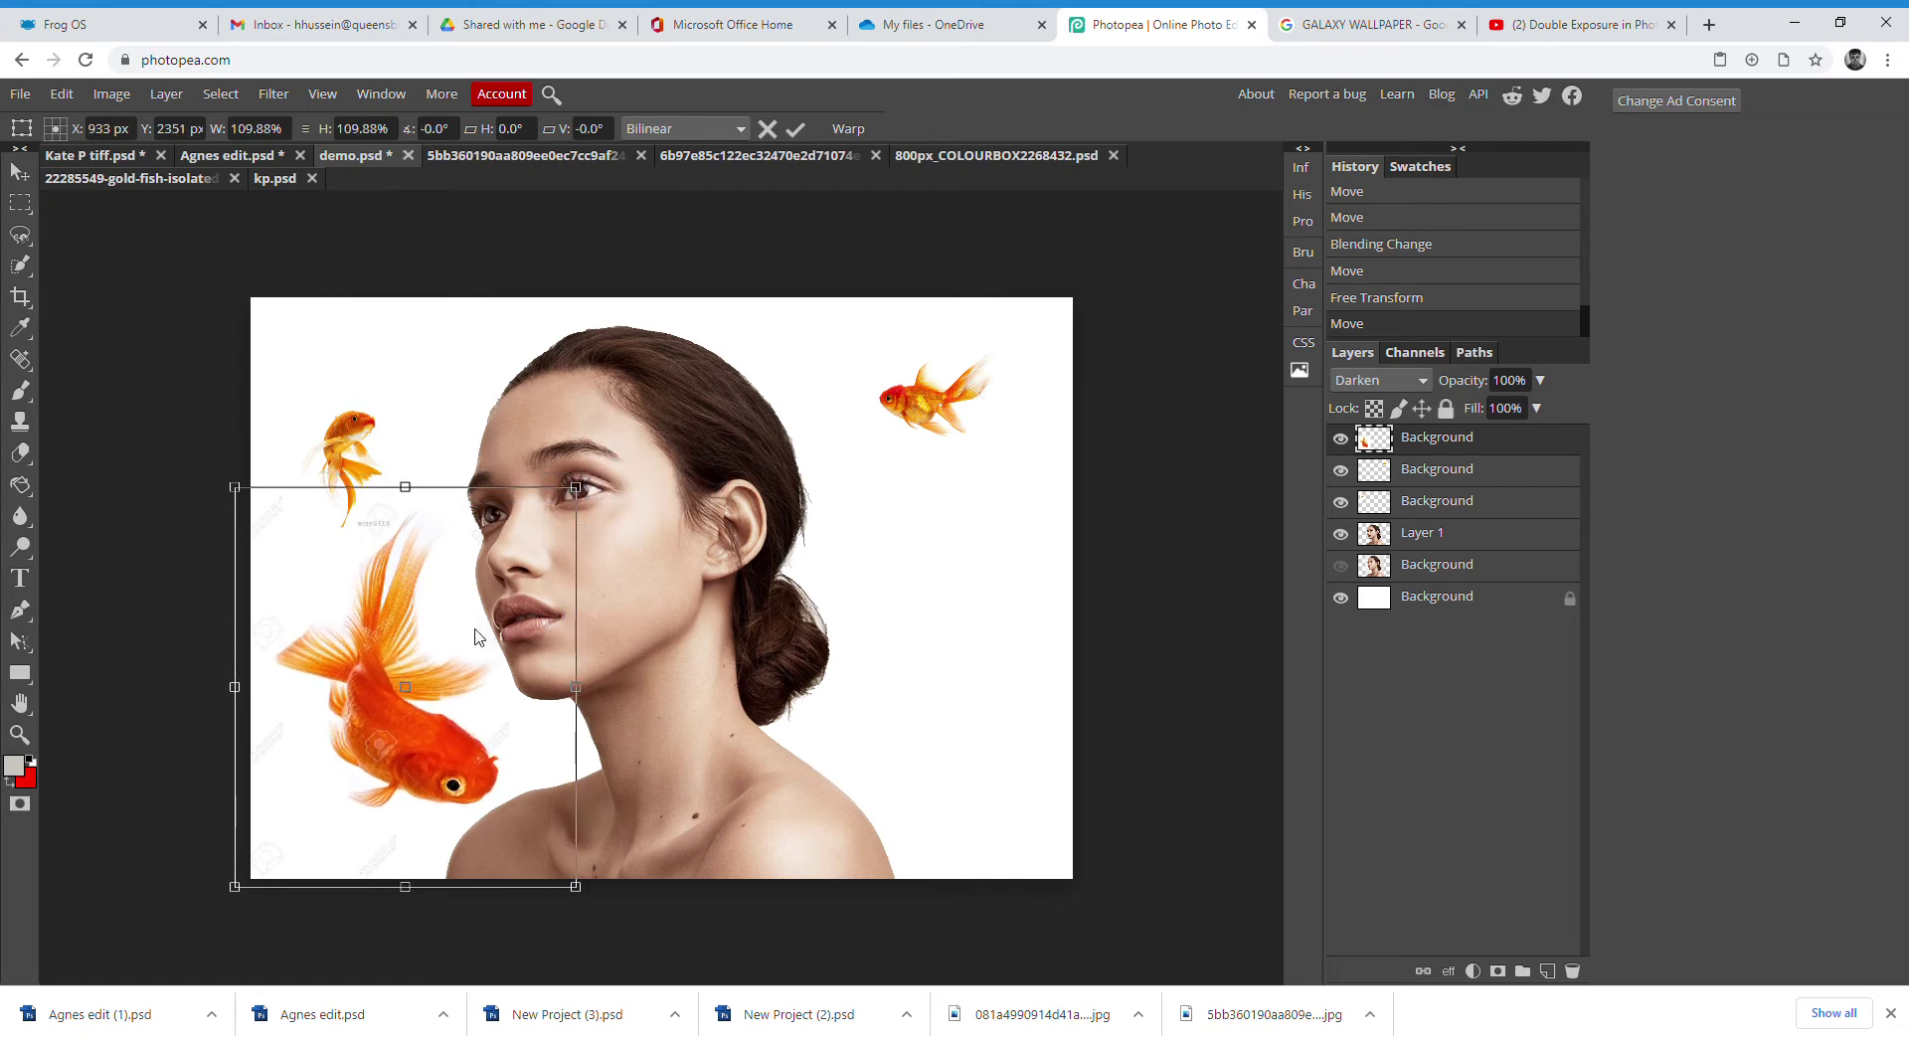
pyautogui.press('Return')
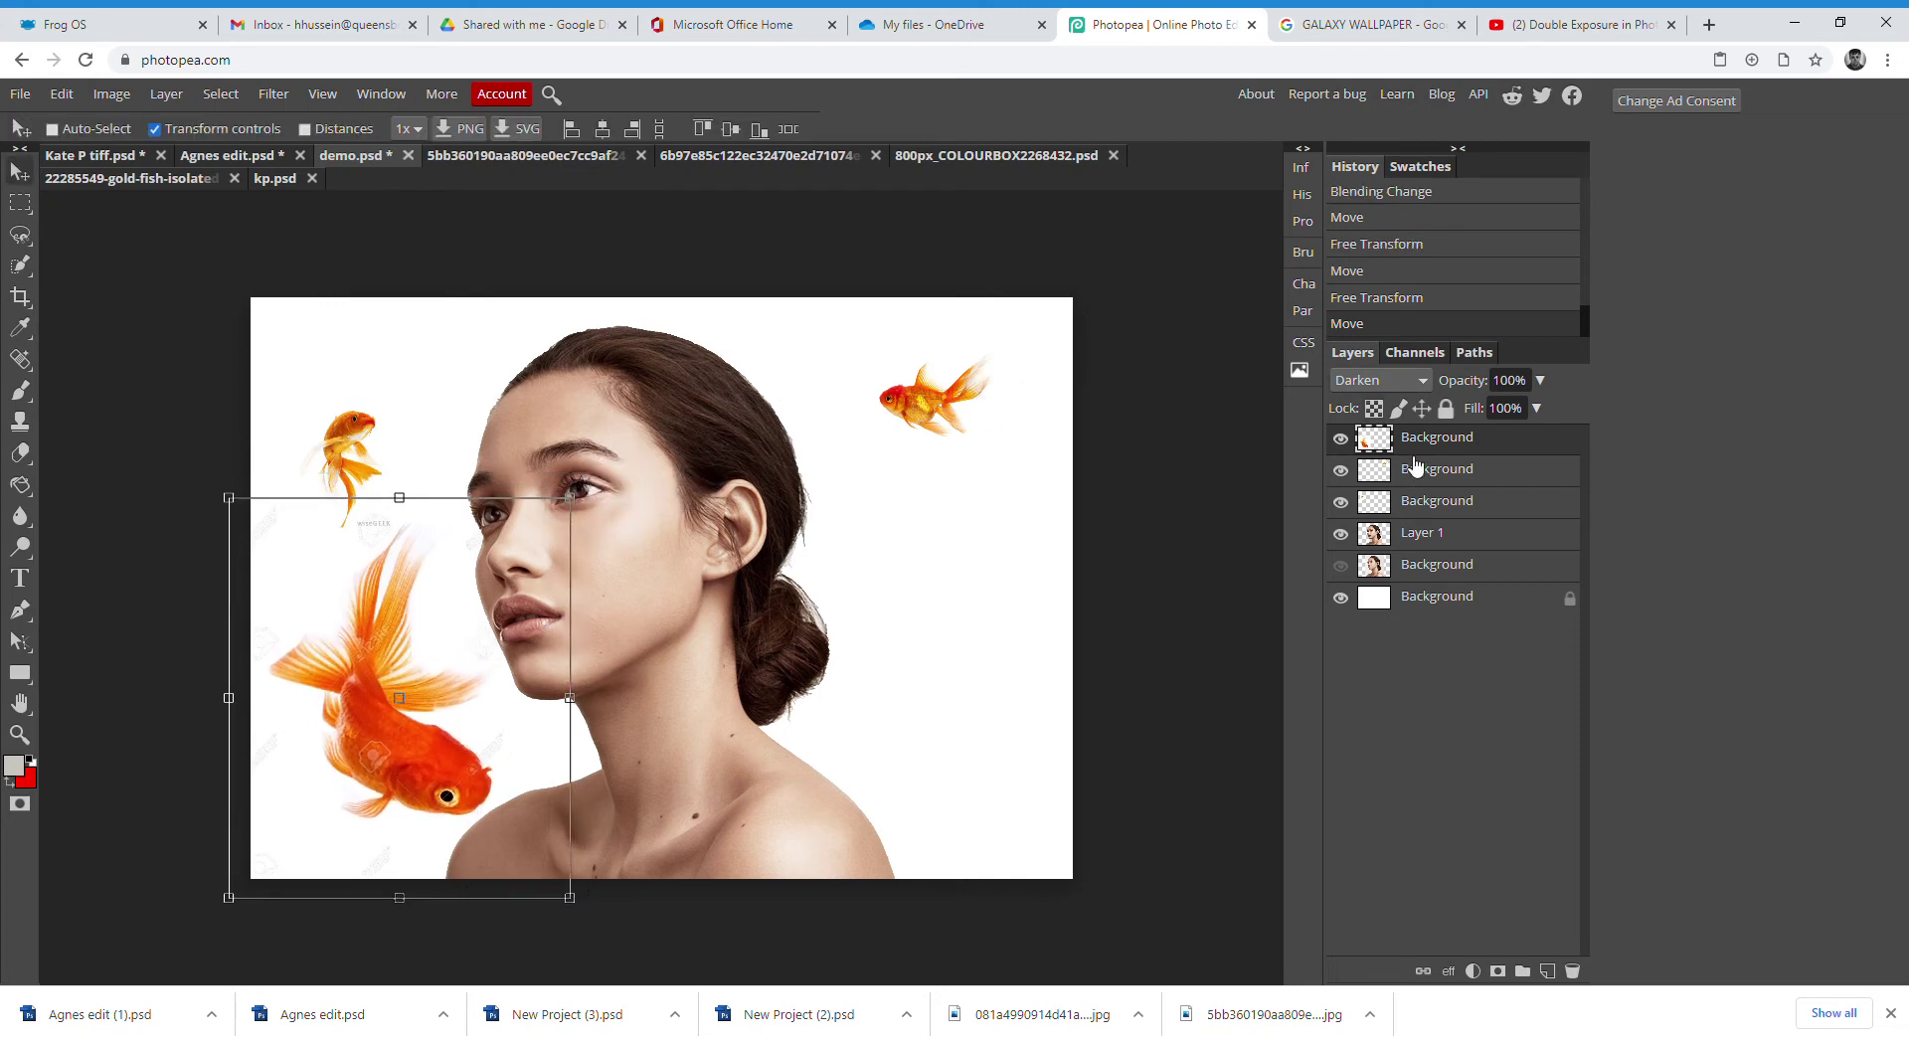
# Enlarge the upper-right goldfish, set it to Darken, and tilt it beside the neck
pyautogui.click(1417, 473)
pyautogui.moveTo(897, 383); pyautogui.dragTo(628, 466)
pyautogui.moveTo(722, 516); pyautogui.dragTo(835, 613)
pyautogui.moveTo(761, 522); pyautogui.dragTo(710, 533)
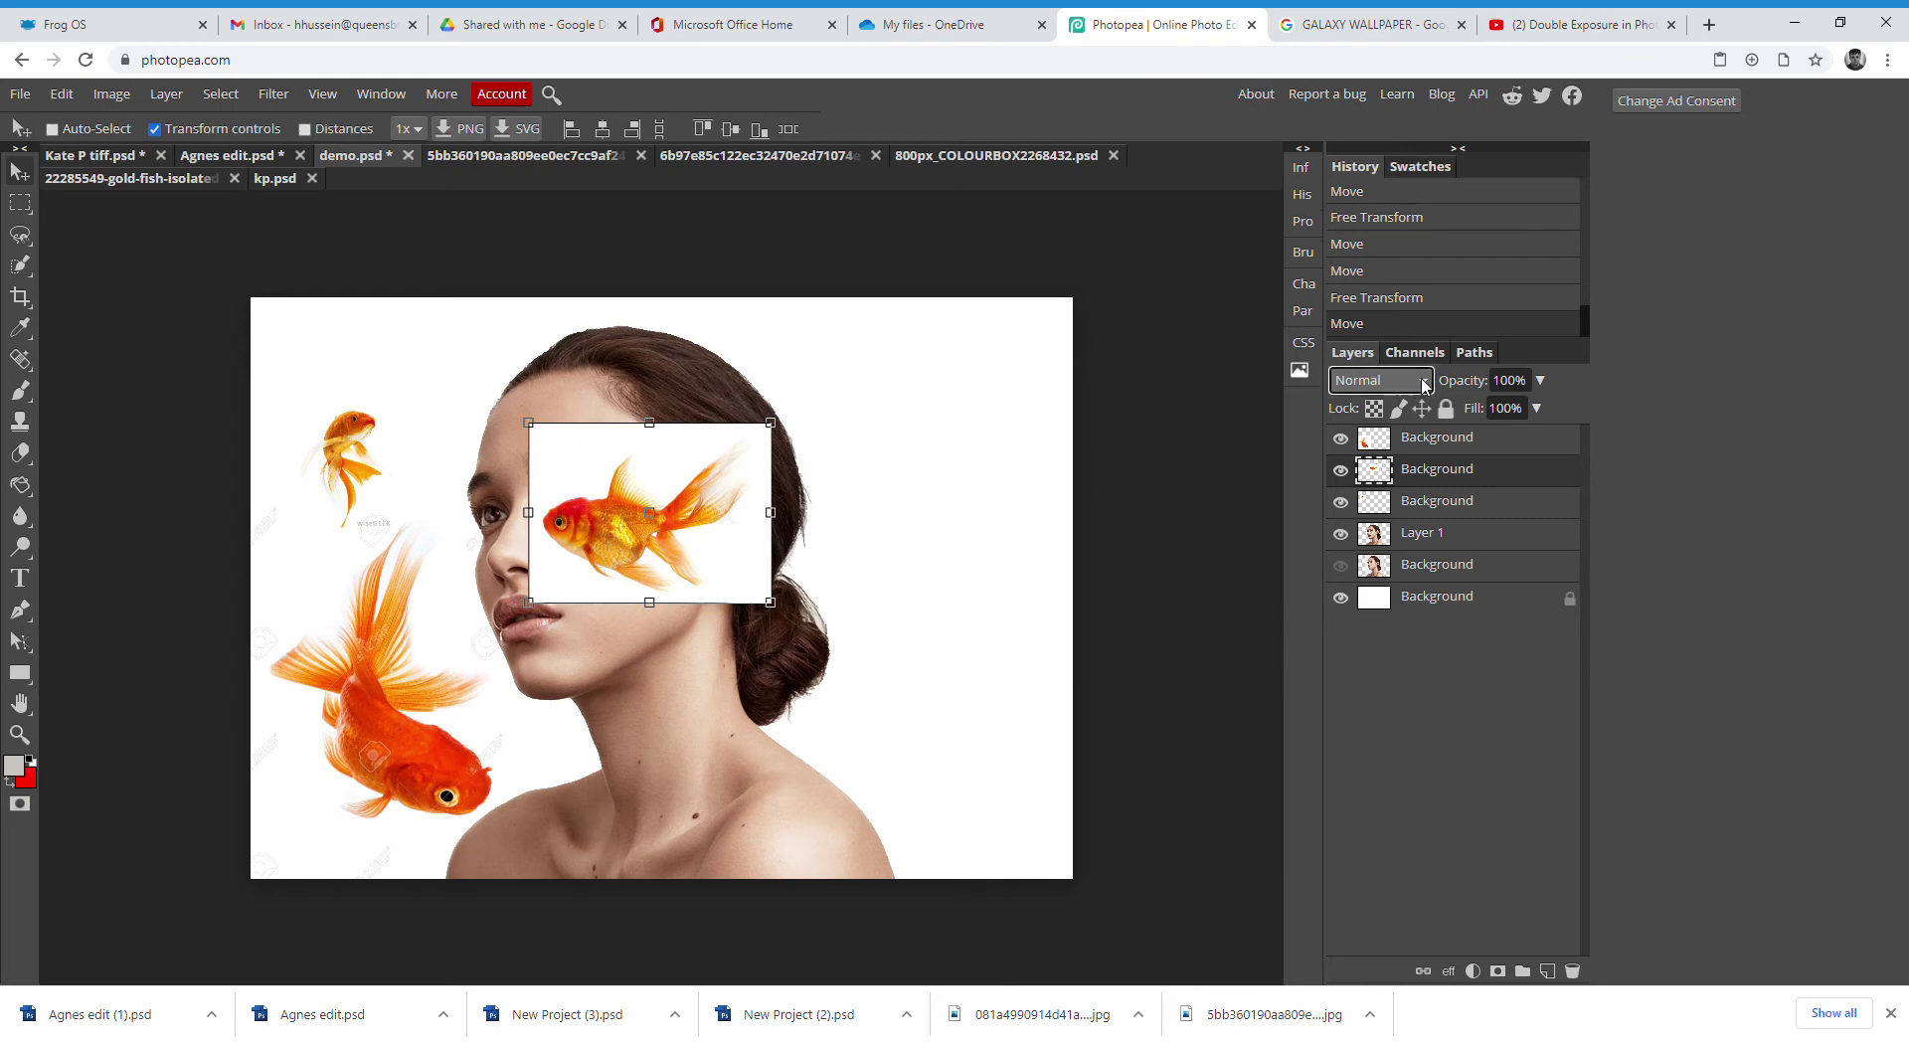
pyautogui.click(1358, 459)
pyautogui.moveTo(691, 541); pyautogui.dragTo(1000, 707)
pyautogui.moveTo(1082, 586); pyautogui.dragTo(1061, 487)
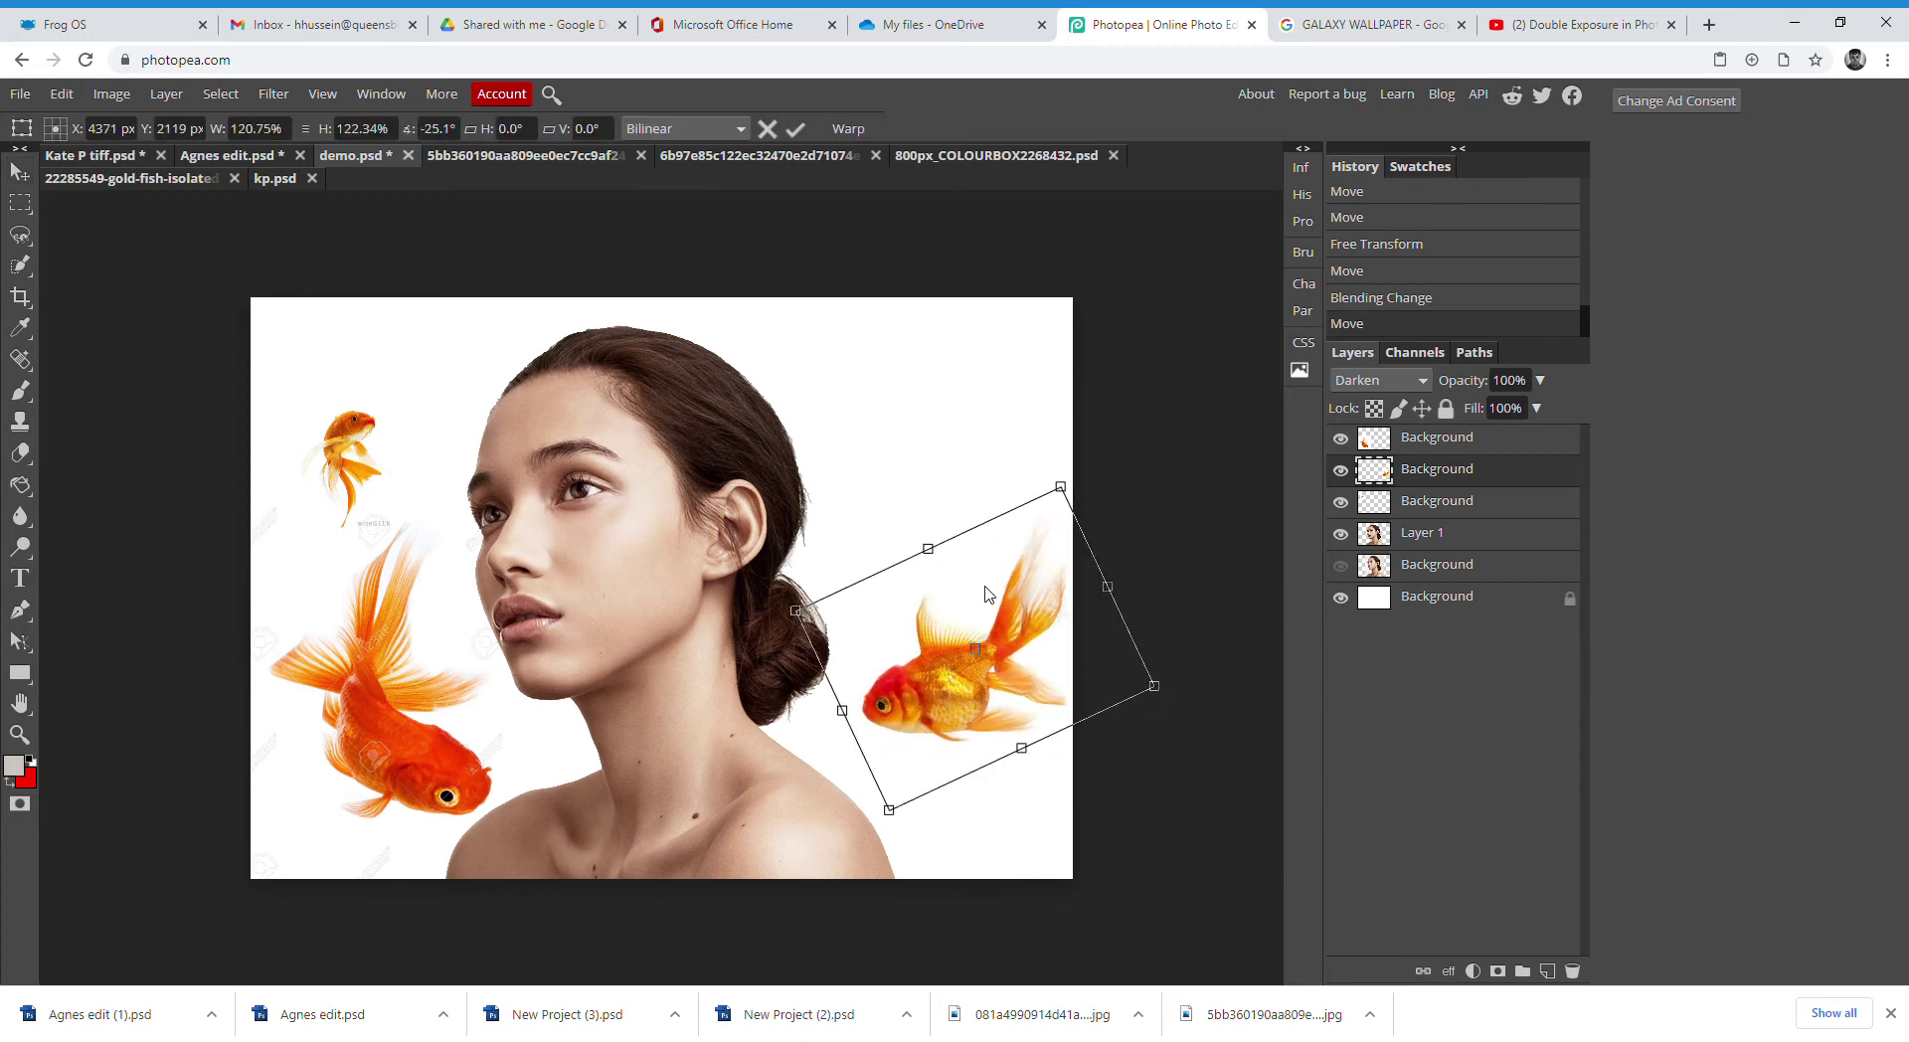
pyautogui.press('Return')
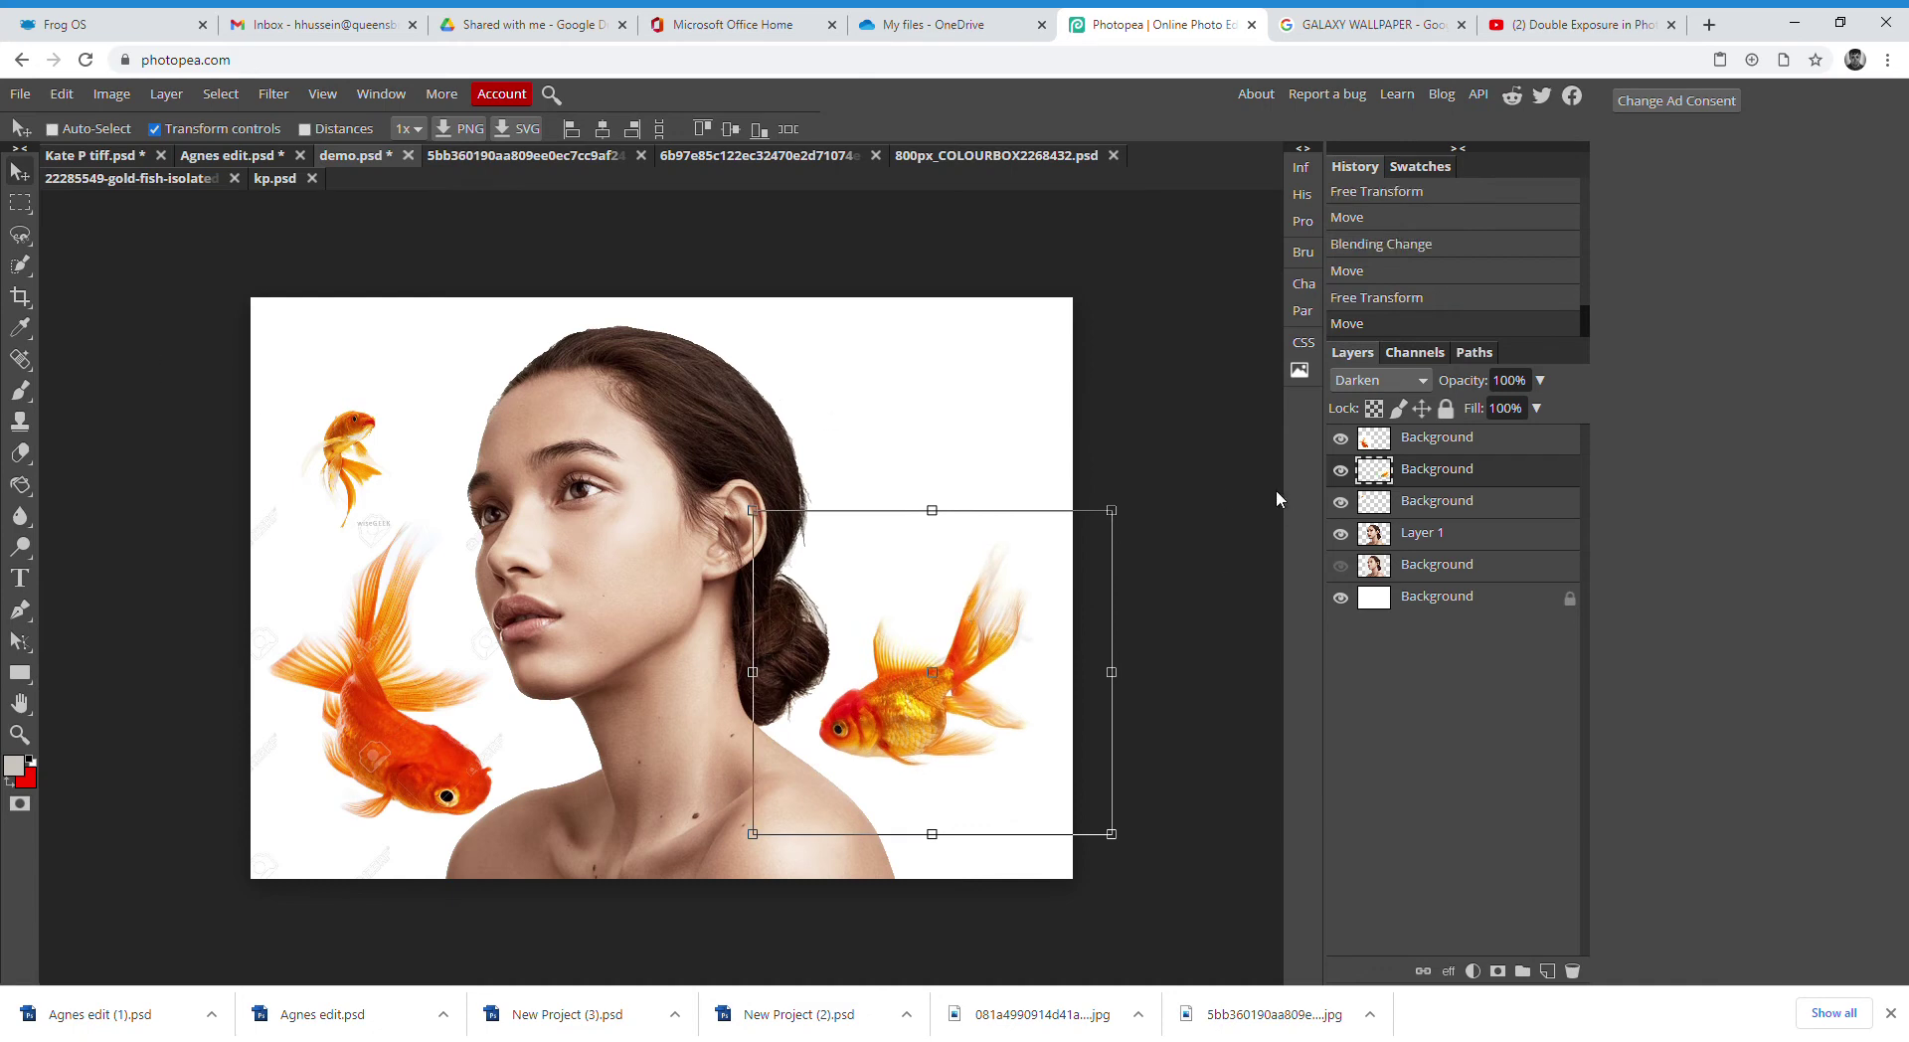
# Move the small top-left goldfish to the top right, then slightly down and left
pyautogui.click(1376, 501)
pyautogui.moveTo(360, 429); pyautogui.dragTo(1089, 317)
pyautogui.press('Return')
pyautogui.moveTo(980, 379); pyautogui.dragTo(887, 473)
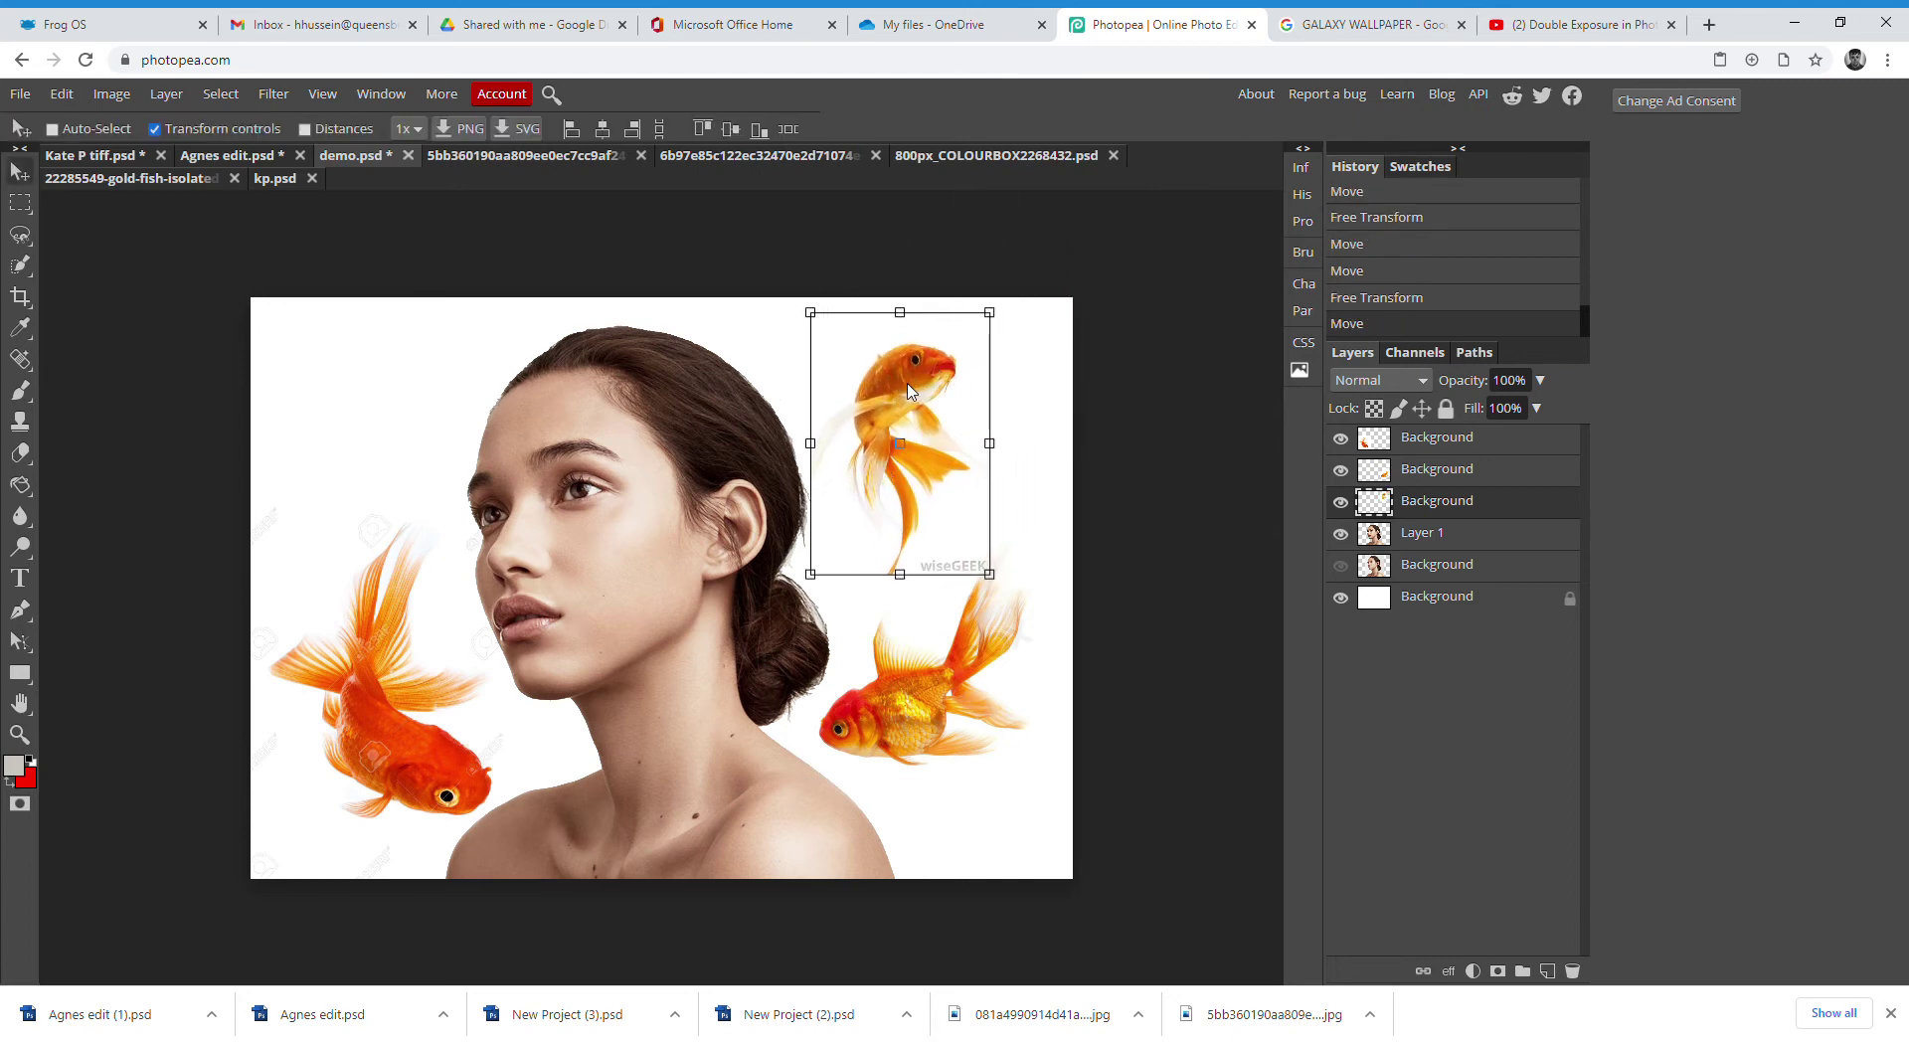
# Flip the vertical goldfish horizontally and drag it into demo.psd
pyautogui.click(907, 157)
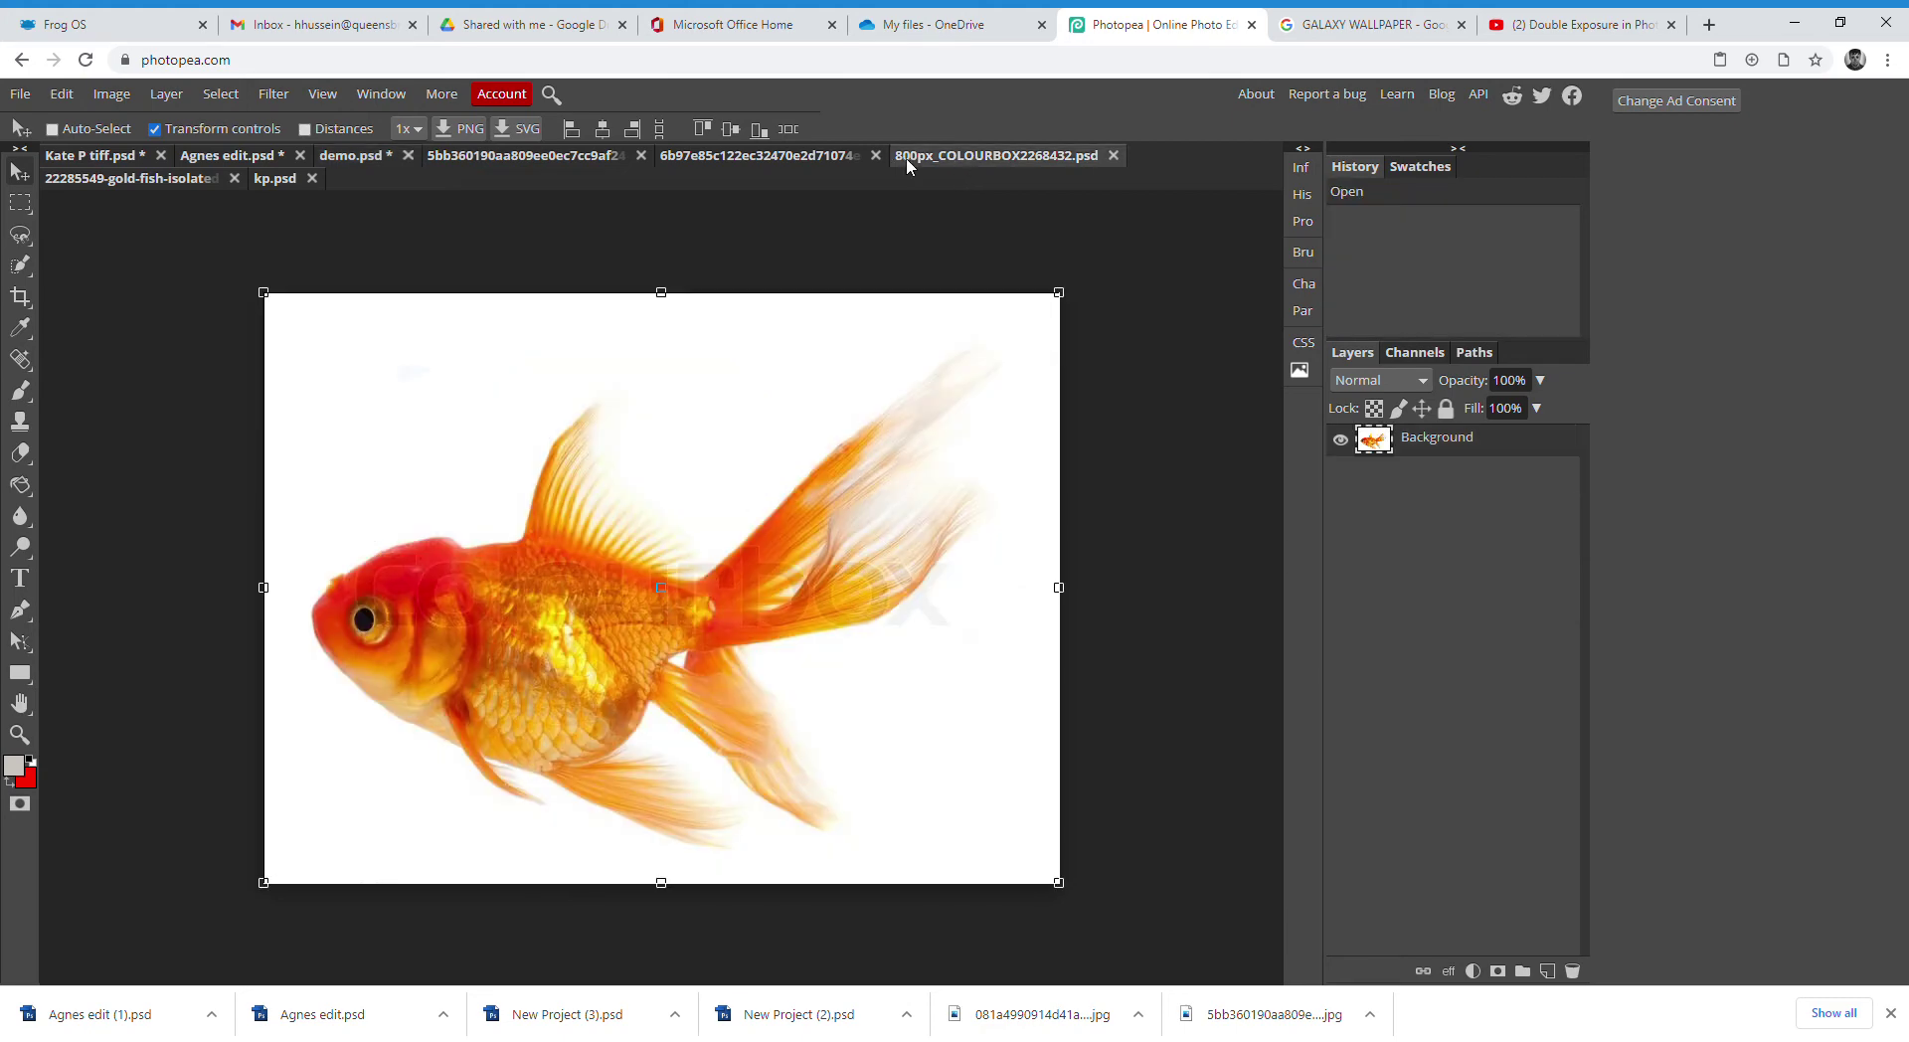
pyautogui.click(773, 159)
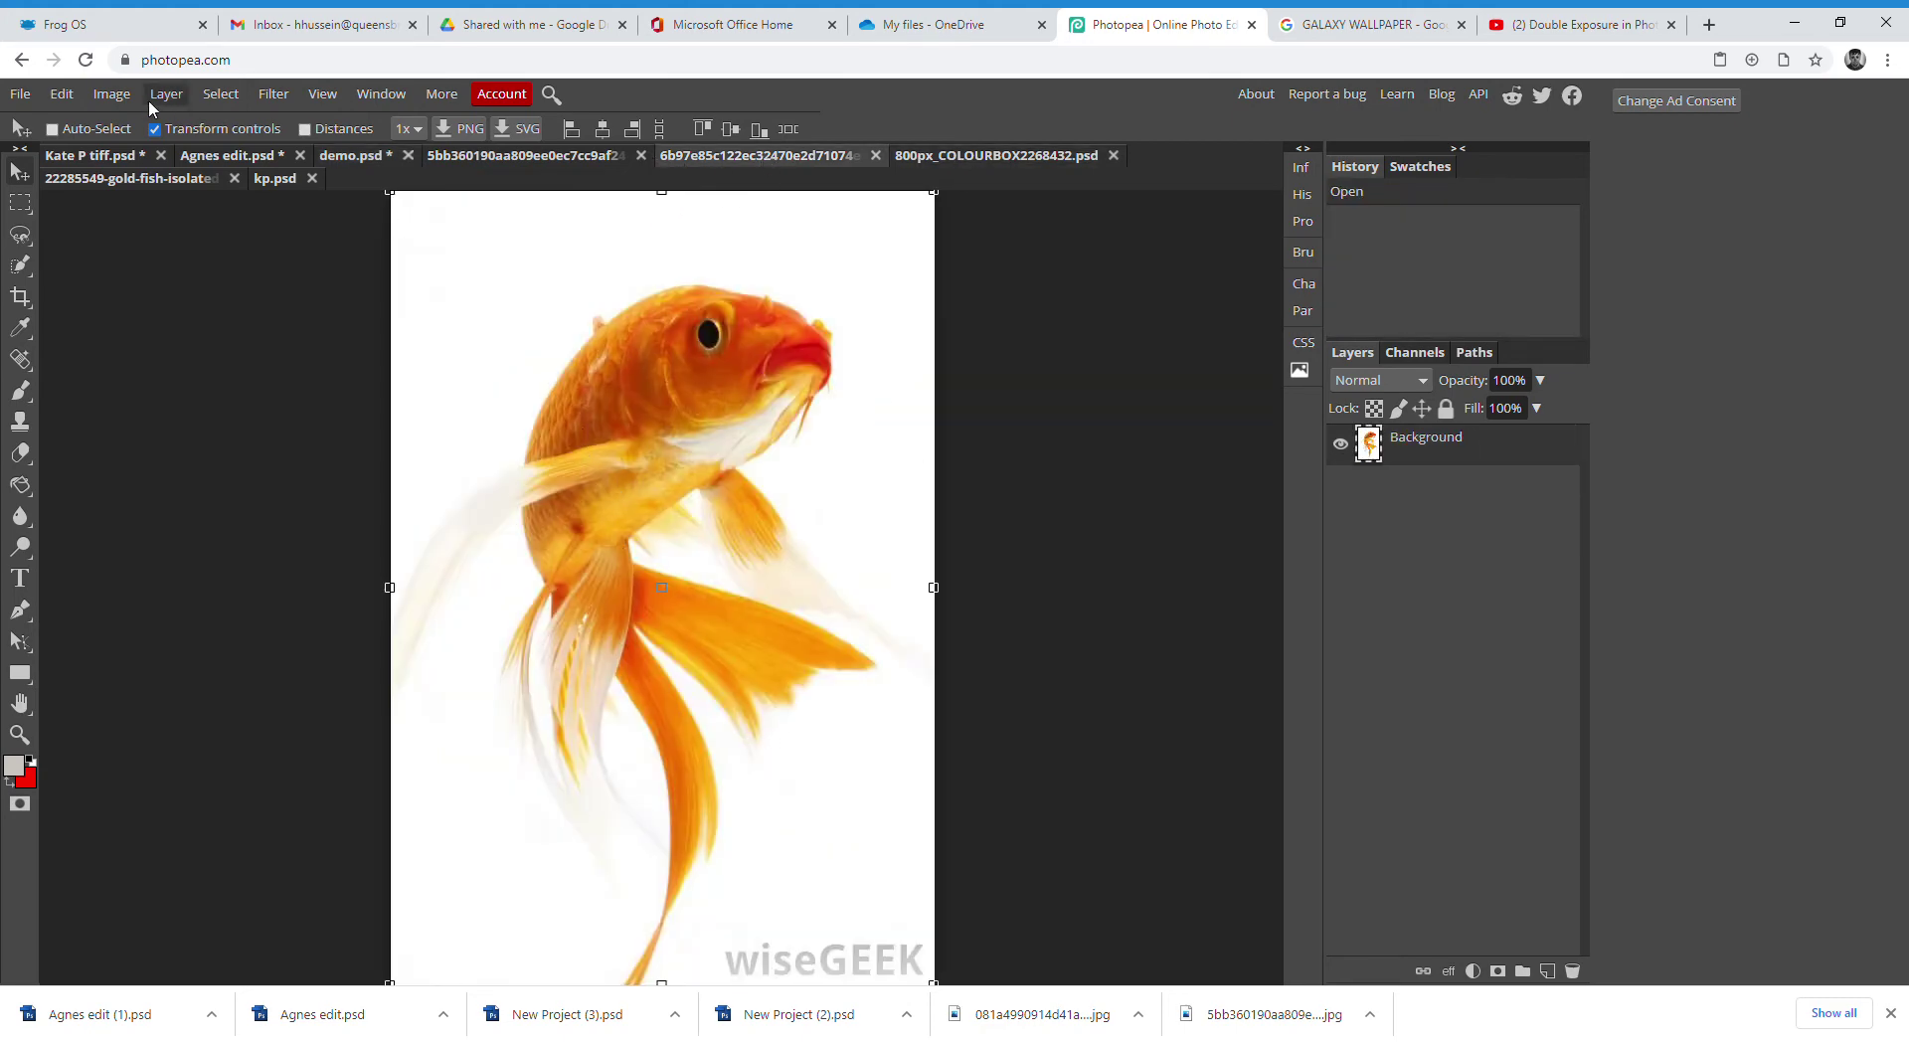
pyautogui.click(58, 95)
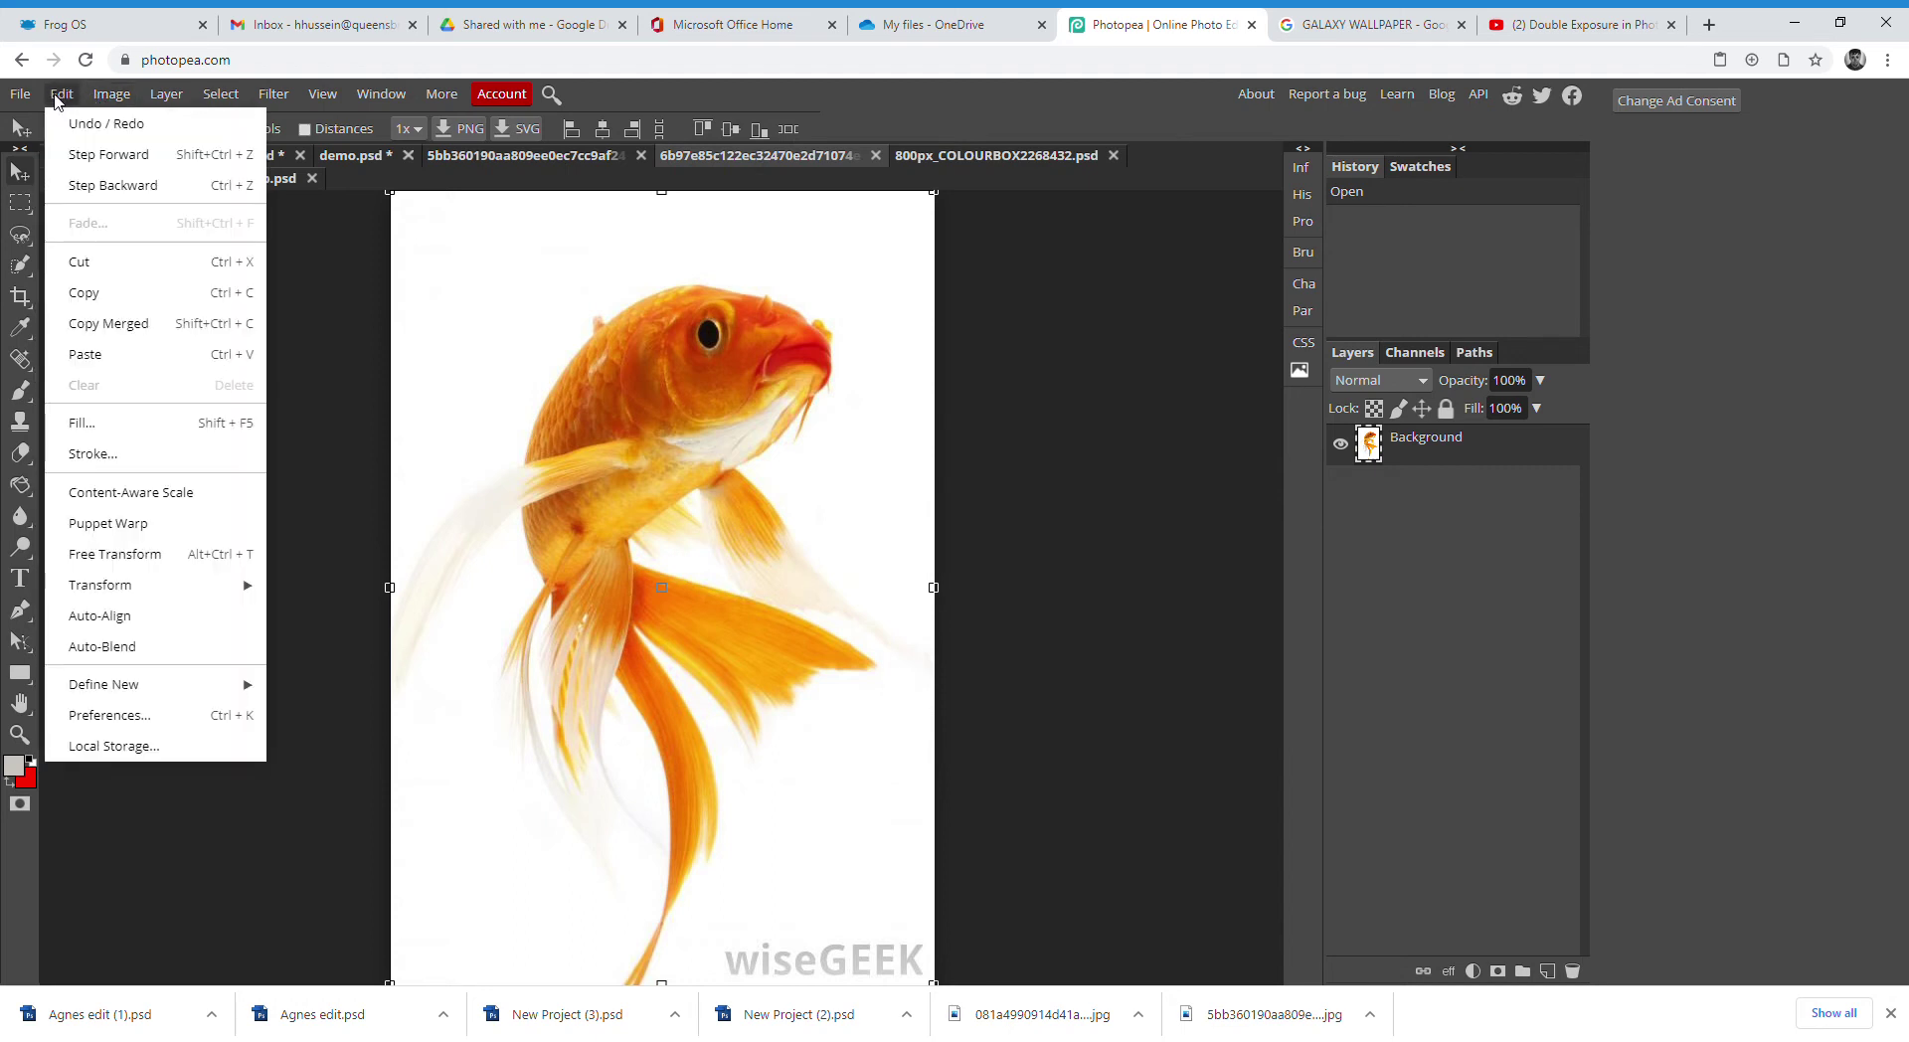
pyautogui.moveTo(140, 585)
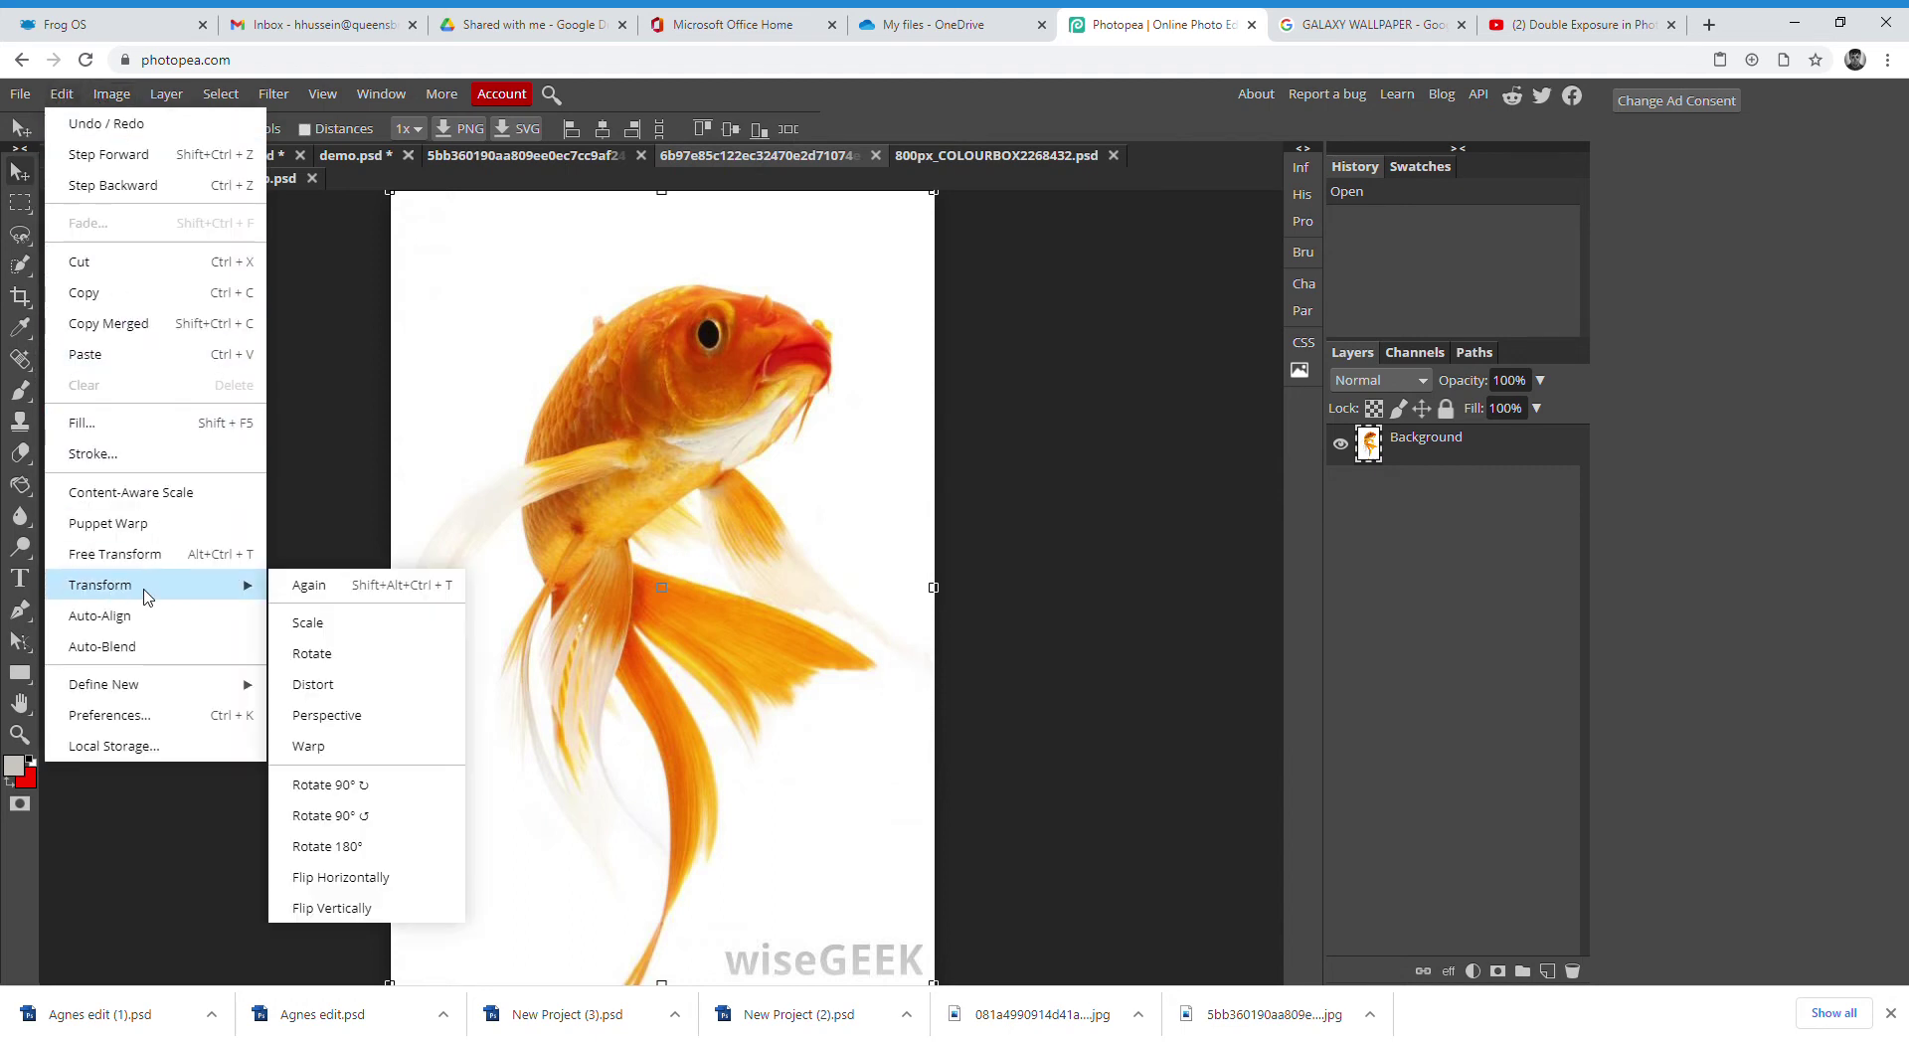
pyautogui.click(351, 879)
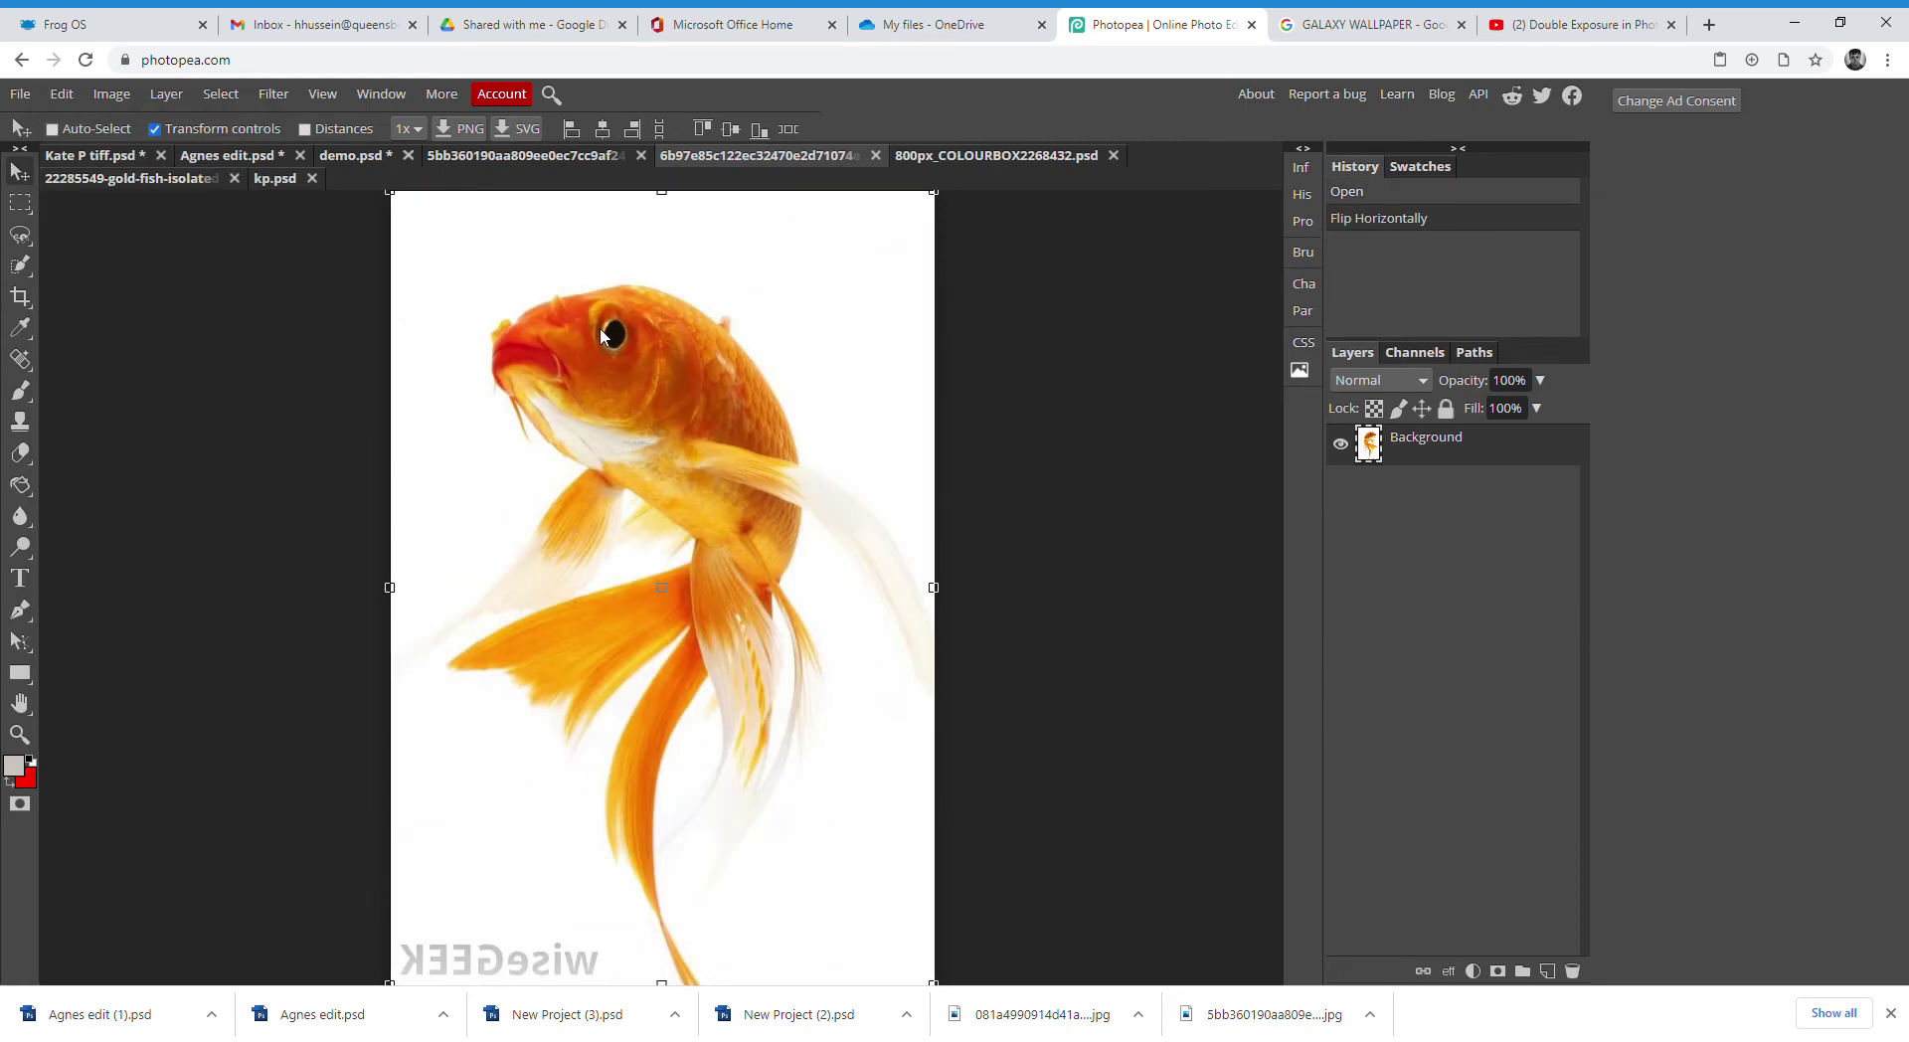
pyautogui.moveTo(603, 335); pyautogui.dragTo(913, 484)
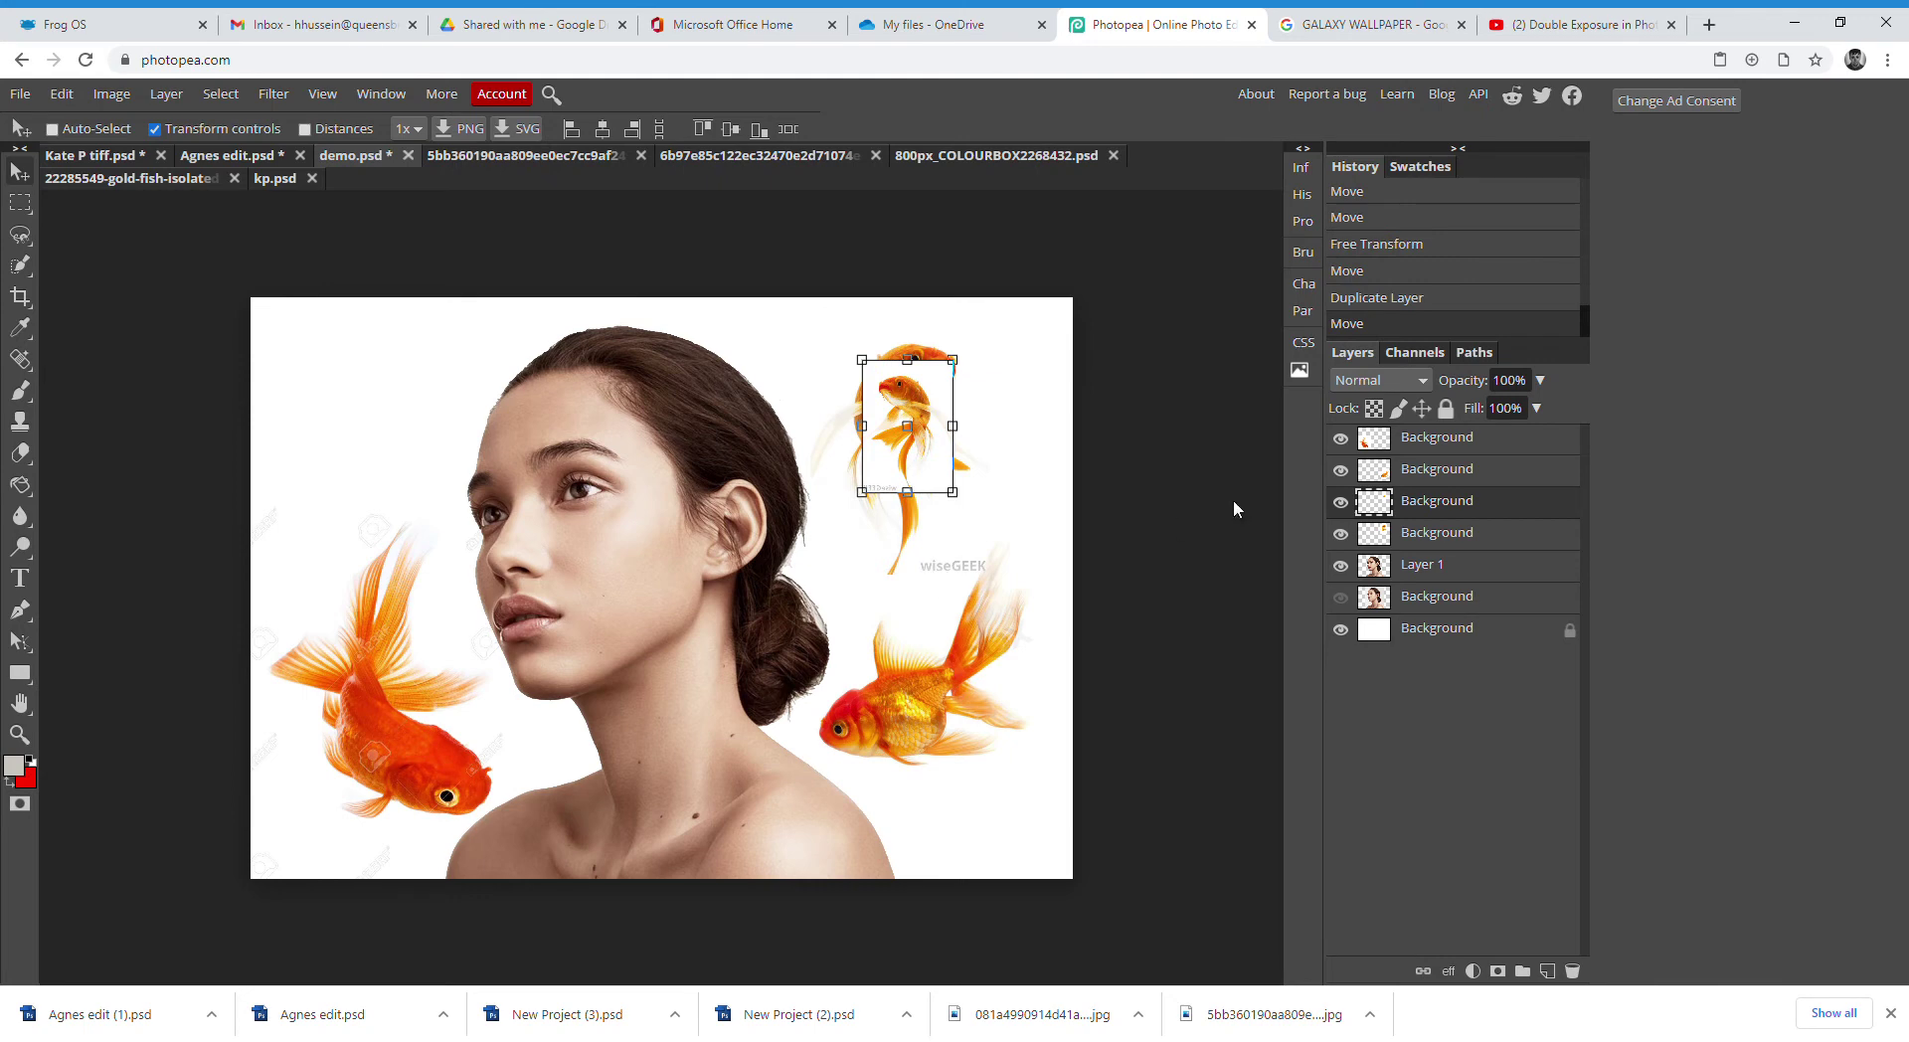
# Hide the watermarked goldfish, set the new goldfish to Darken, and shrink it to about 85% at the upper right
pyautogui.click(1347, 535)
pyautogui.moveTo(914, 395); pyautogui.dragTo(847, 228)
pyautogui.moveTo(751, 458); pyautogui.dragTo(693, 563)
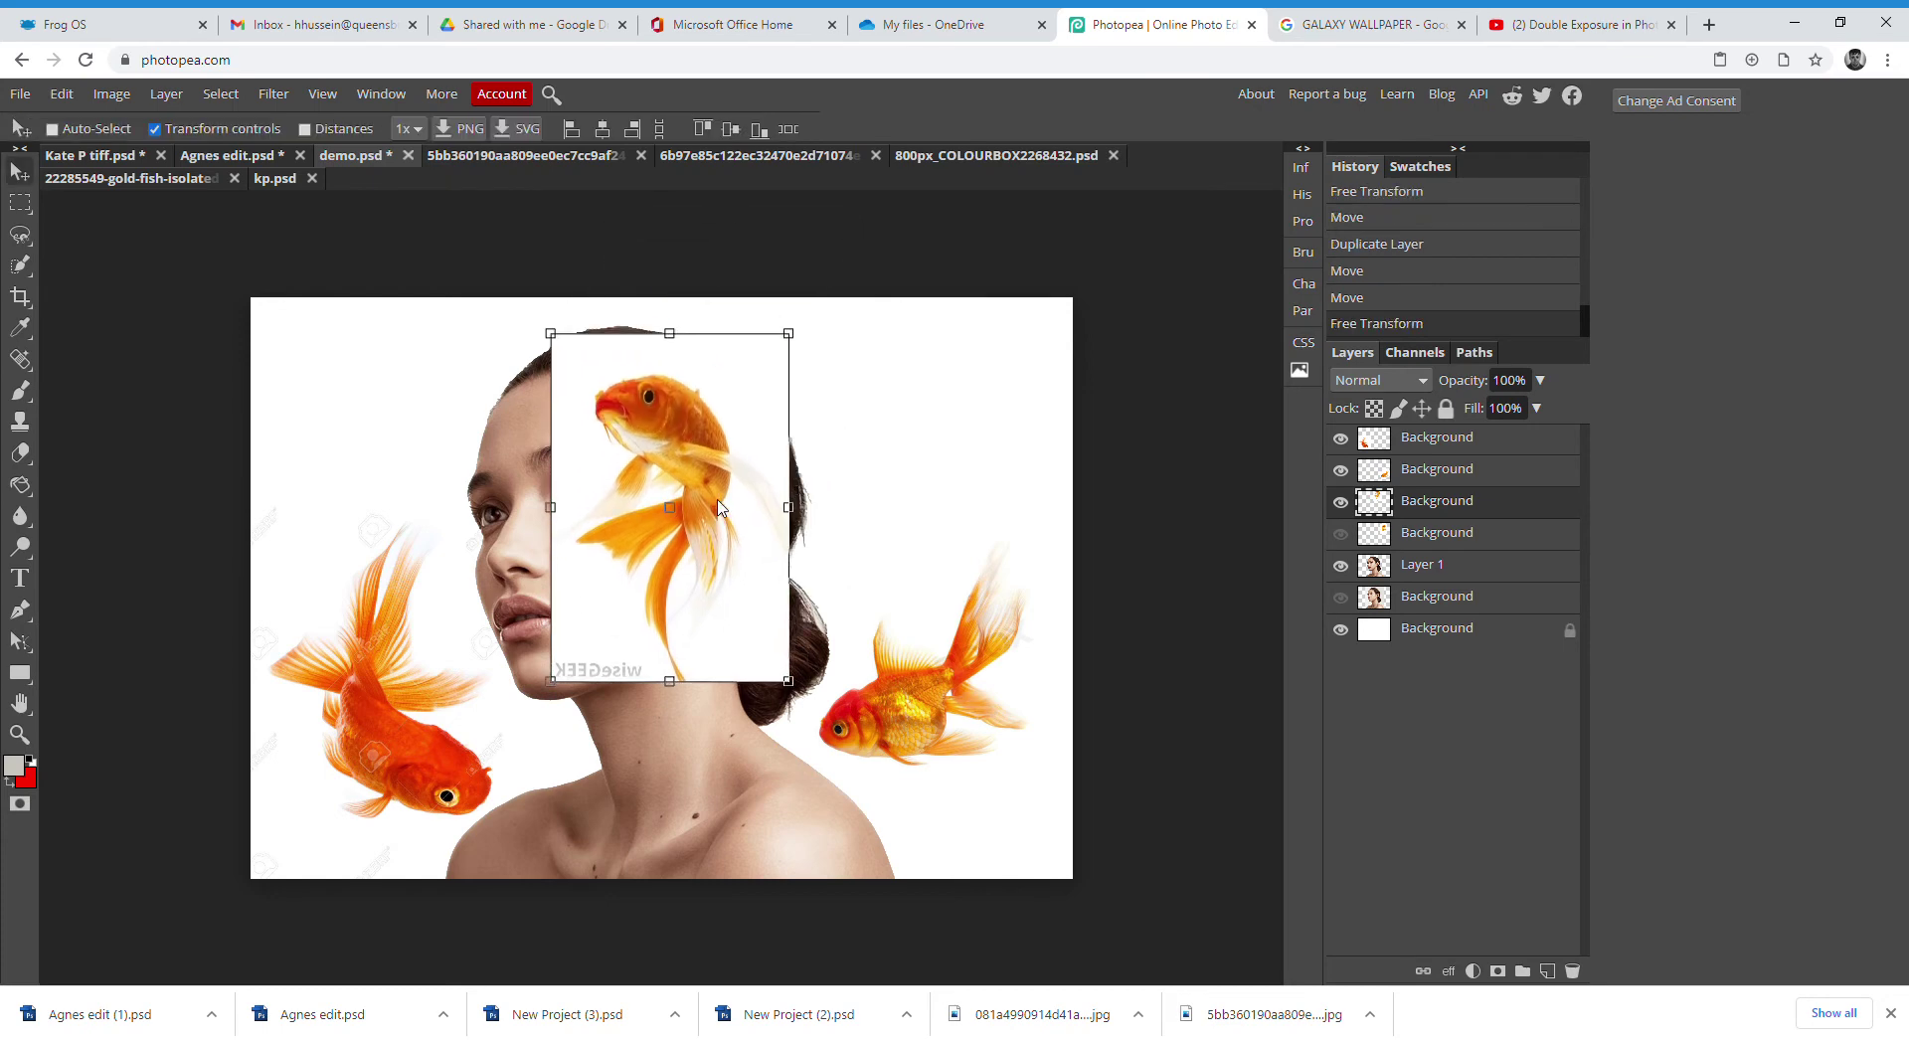
pyautogui.click(1357, 467)
pyautogui.moveTo(674, 479); pyautogui.dragTo(905, 437)
pyautogui.moveTo(1001, 305); pyautogui.dragTo(966, 358)
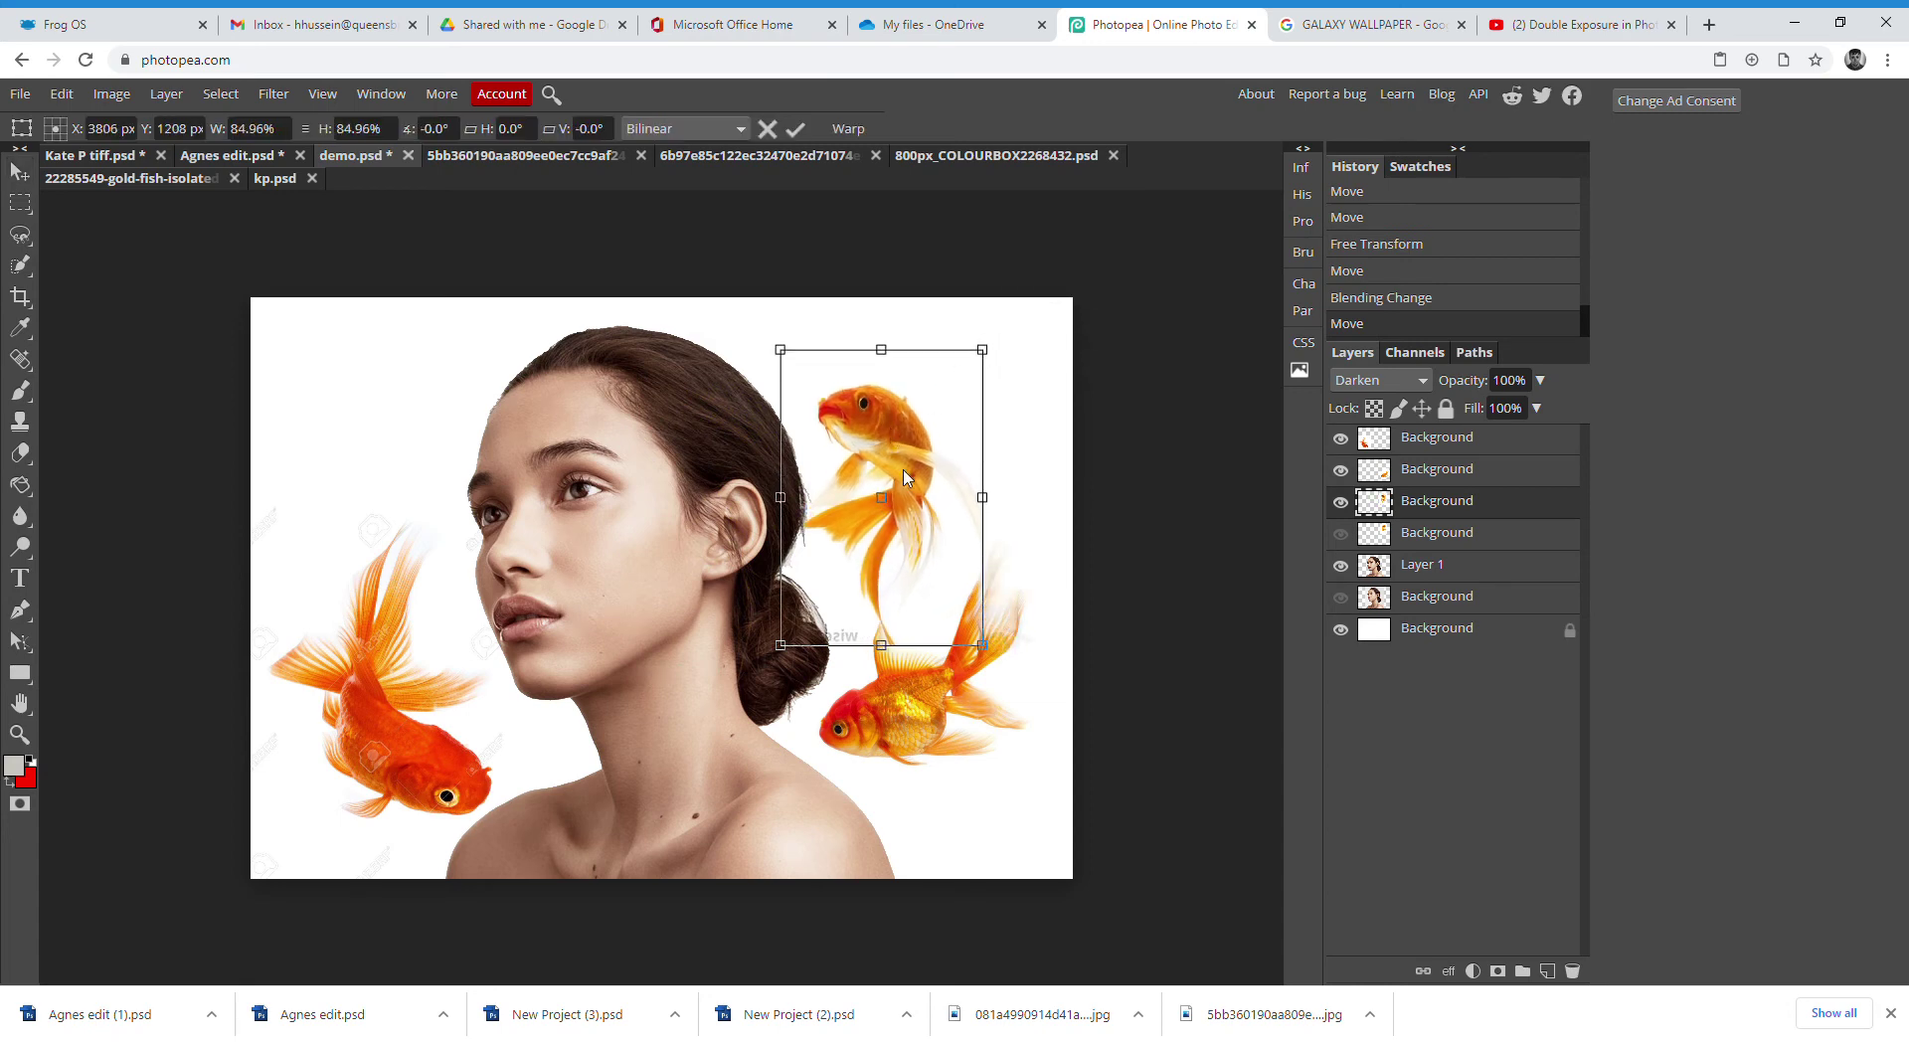
pyautogui.press('Return')
pyautogui.moveTo(914, 454); pyautogui.dragTo(956, 423)
# Tilt the new goldfish slightly counter-clockwise and enlarge it to about 112%
pyautogui.click(1026, 320)
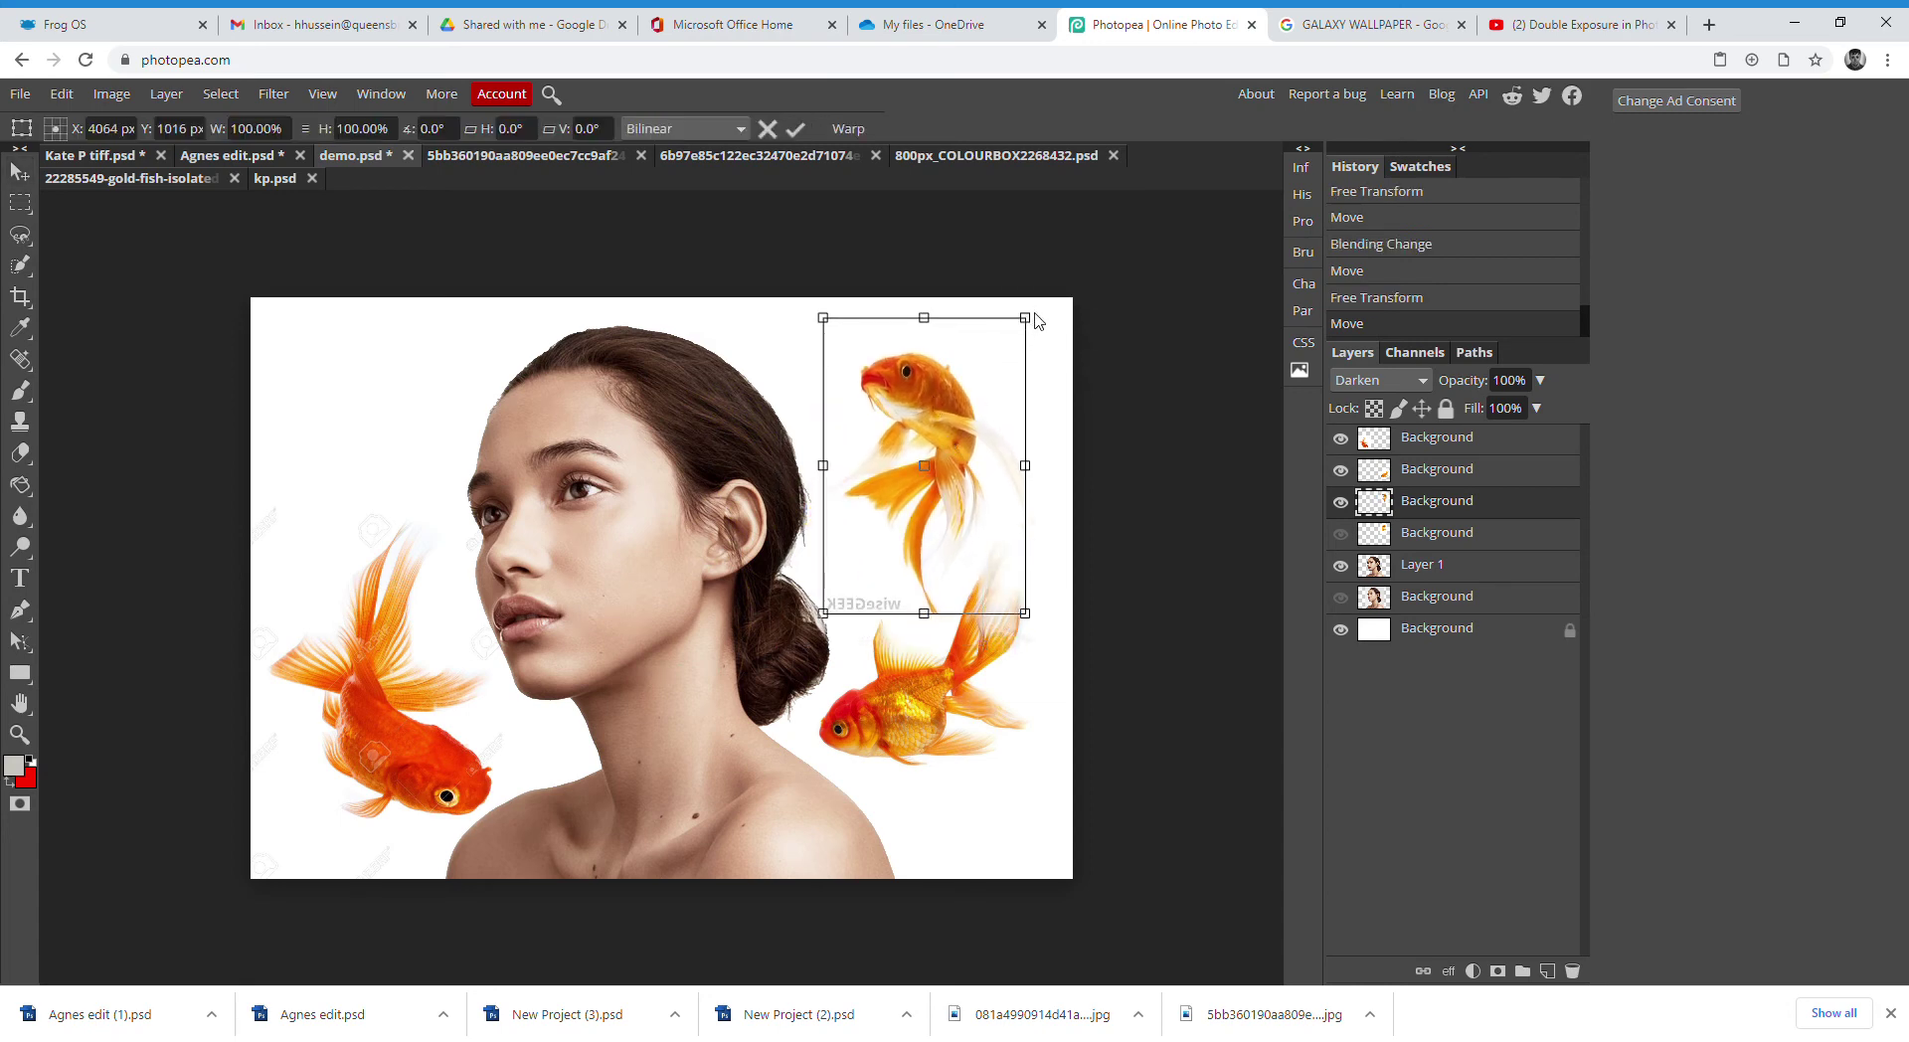
pyautogui.moveTo(1040, 312)
pyautogui.mouseDown()
pyautogui.moveTo(999, 288)
pyautogui.moveTo(1022, 298)
pyautogui.mouseUp()
pyautogui.press('Return')
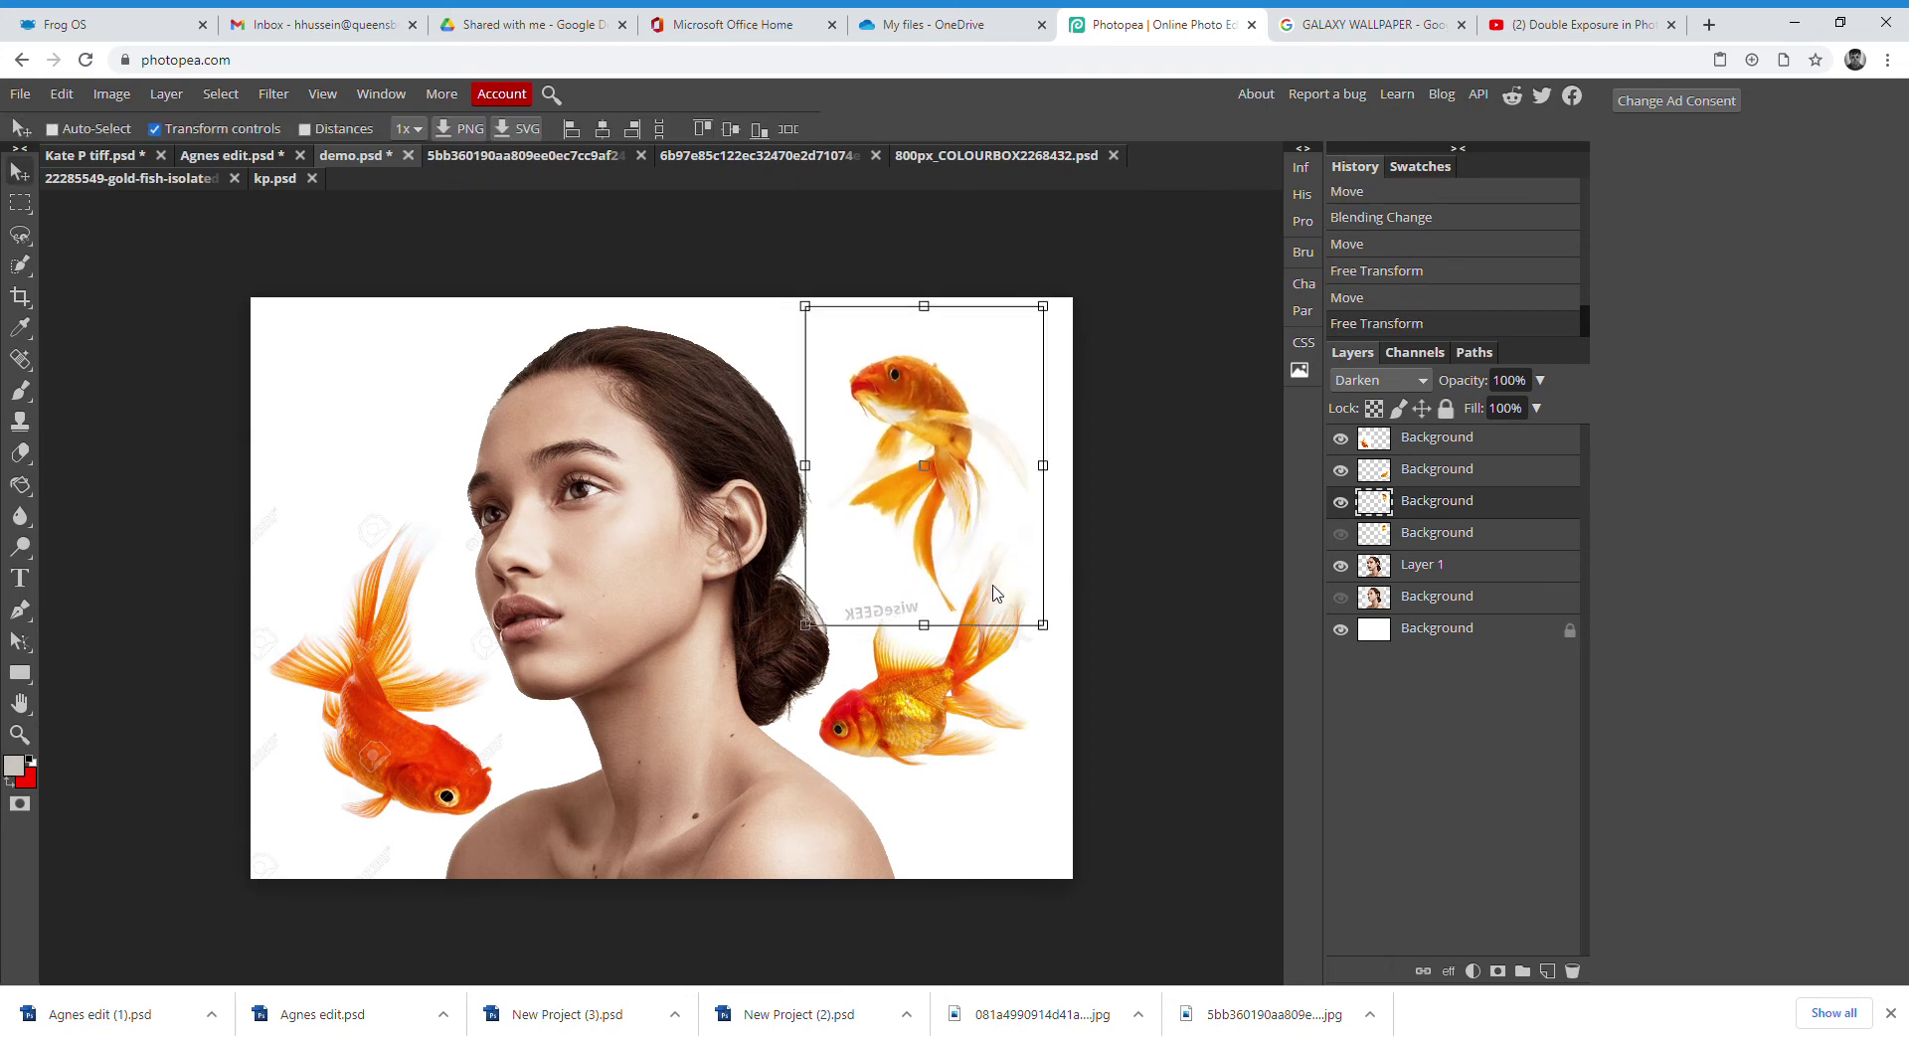
pyautogui.moveTo(1042, 629); pyautogui.dragTo(1071, 664)
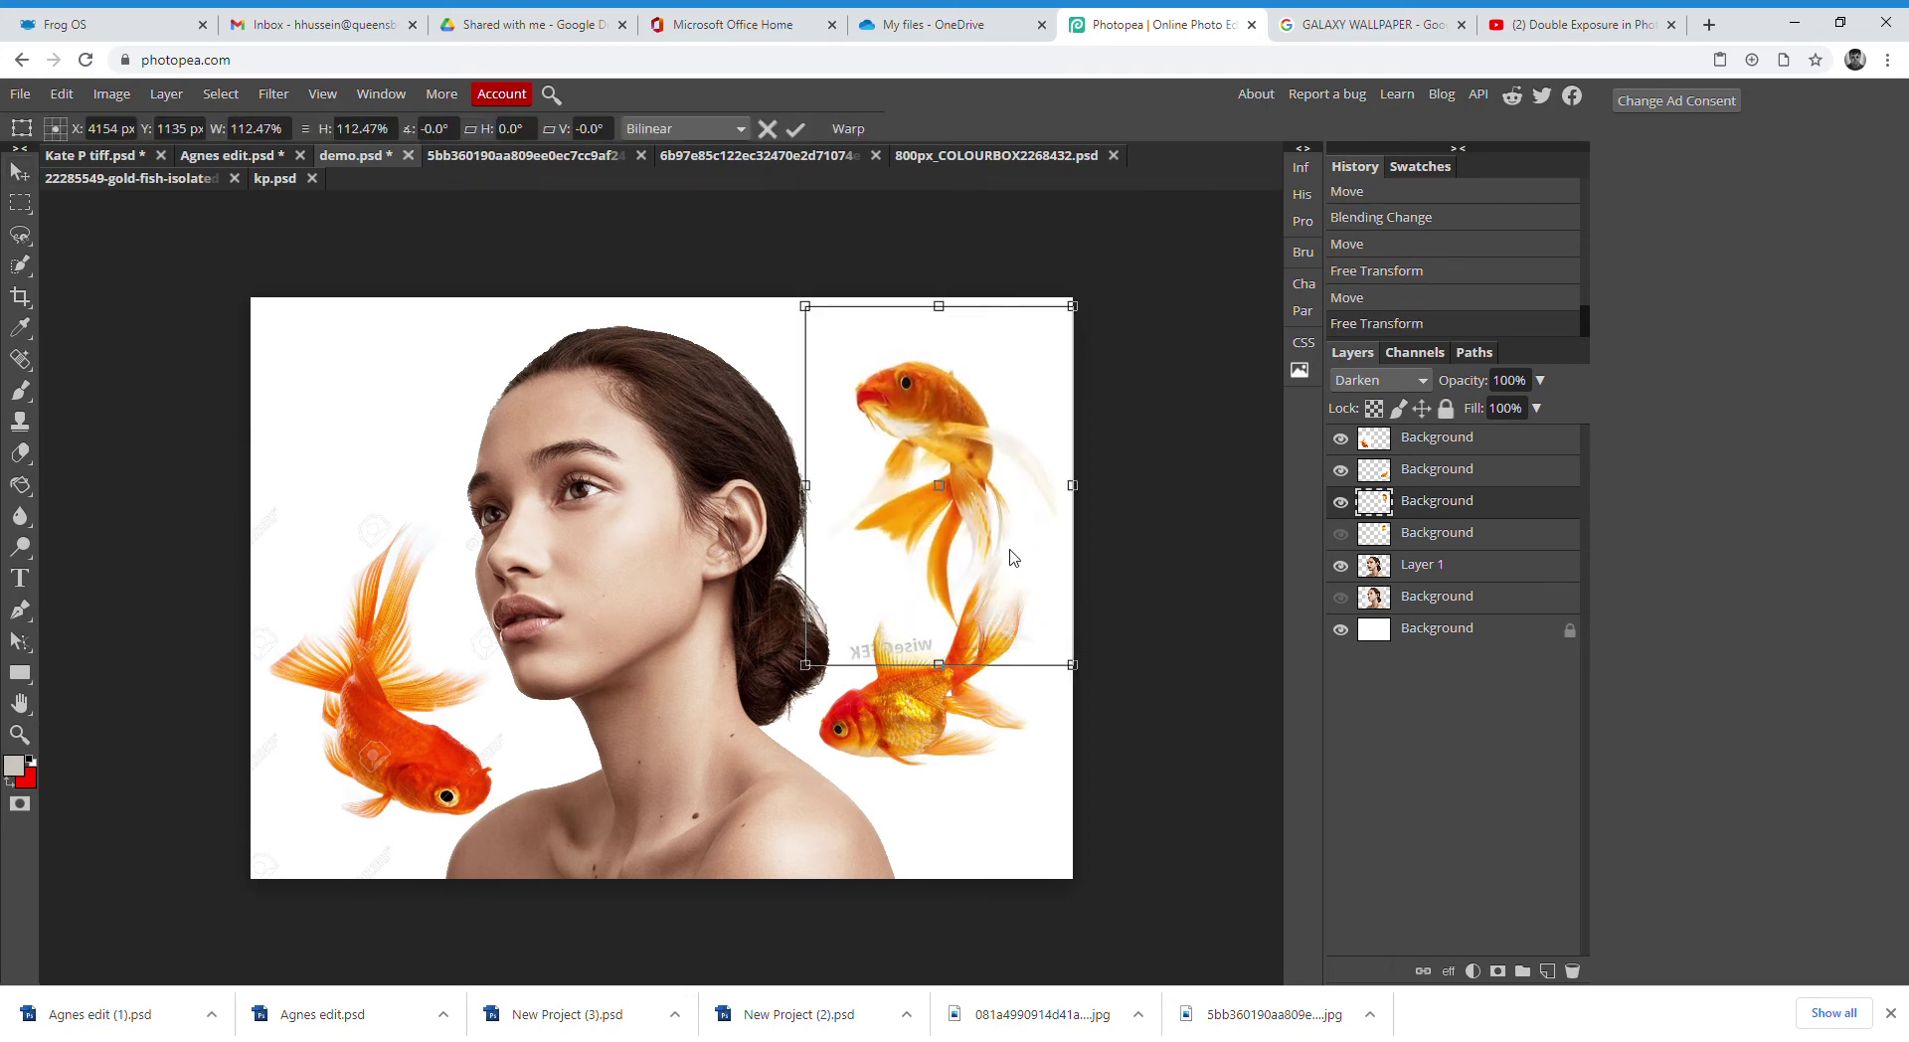
pyautogui.moveTo(1002, 528); pyautogui.dragTo(994, 486)
pyautogui.press('Return')
# Nudge the lower-right goldfish layer slightly down and right
pyautogui.click(1424, 532)
pyautogui.click(1409, 439)
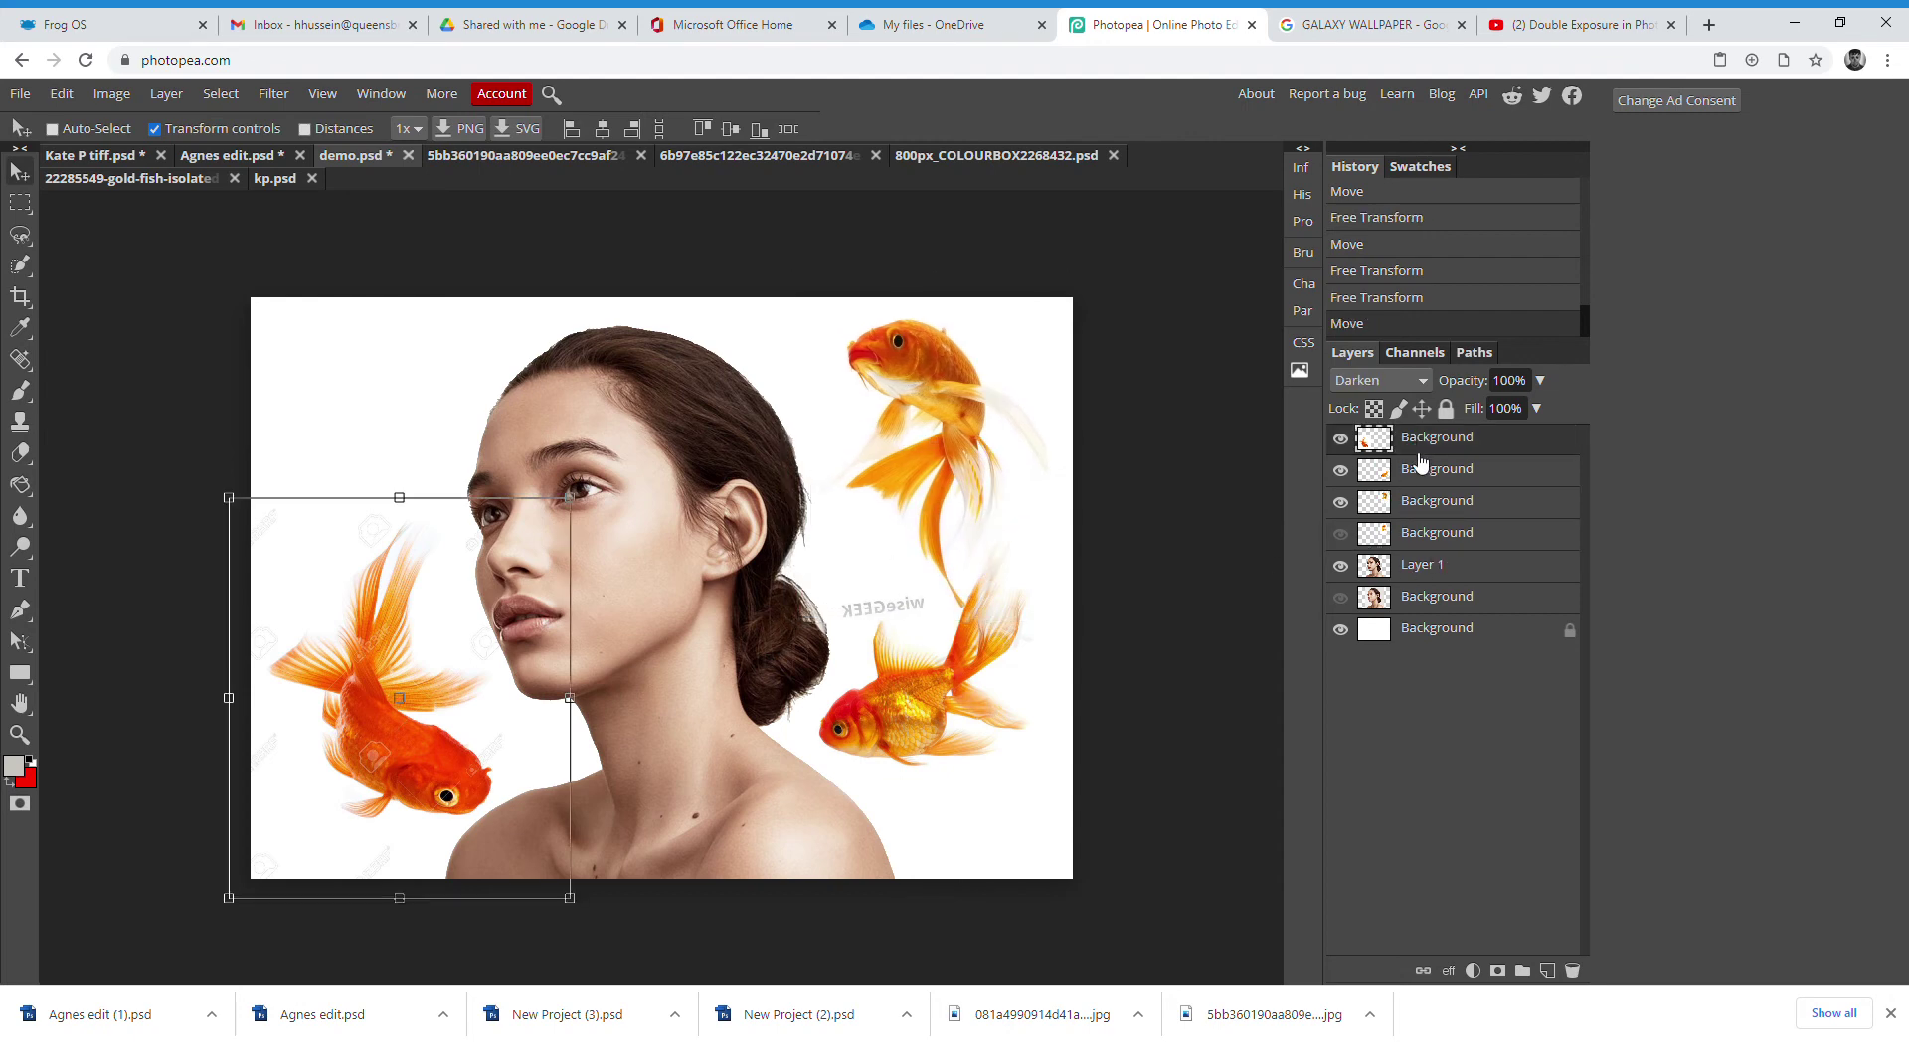
pyautogui.click(1425, 473)
pyautogui.moveTo(986, 678); pyautogui.dragTo(1004, 709)
pyautogui.click(20, 203)
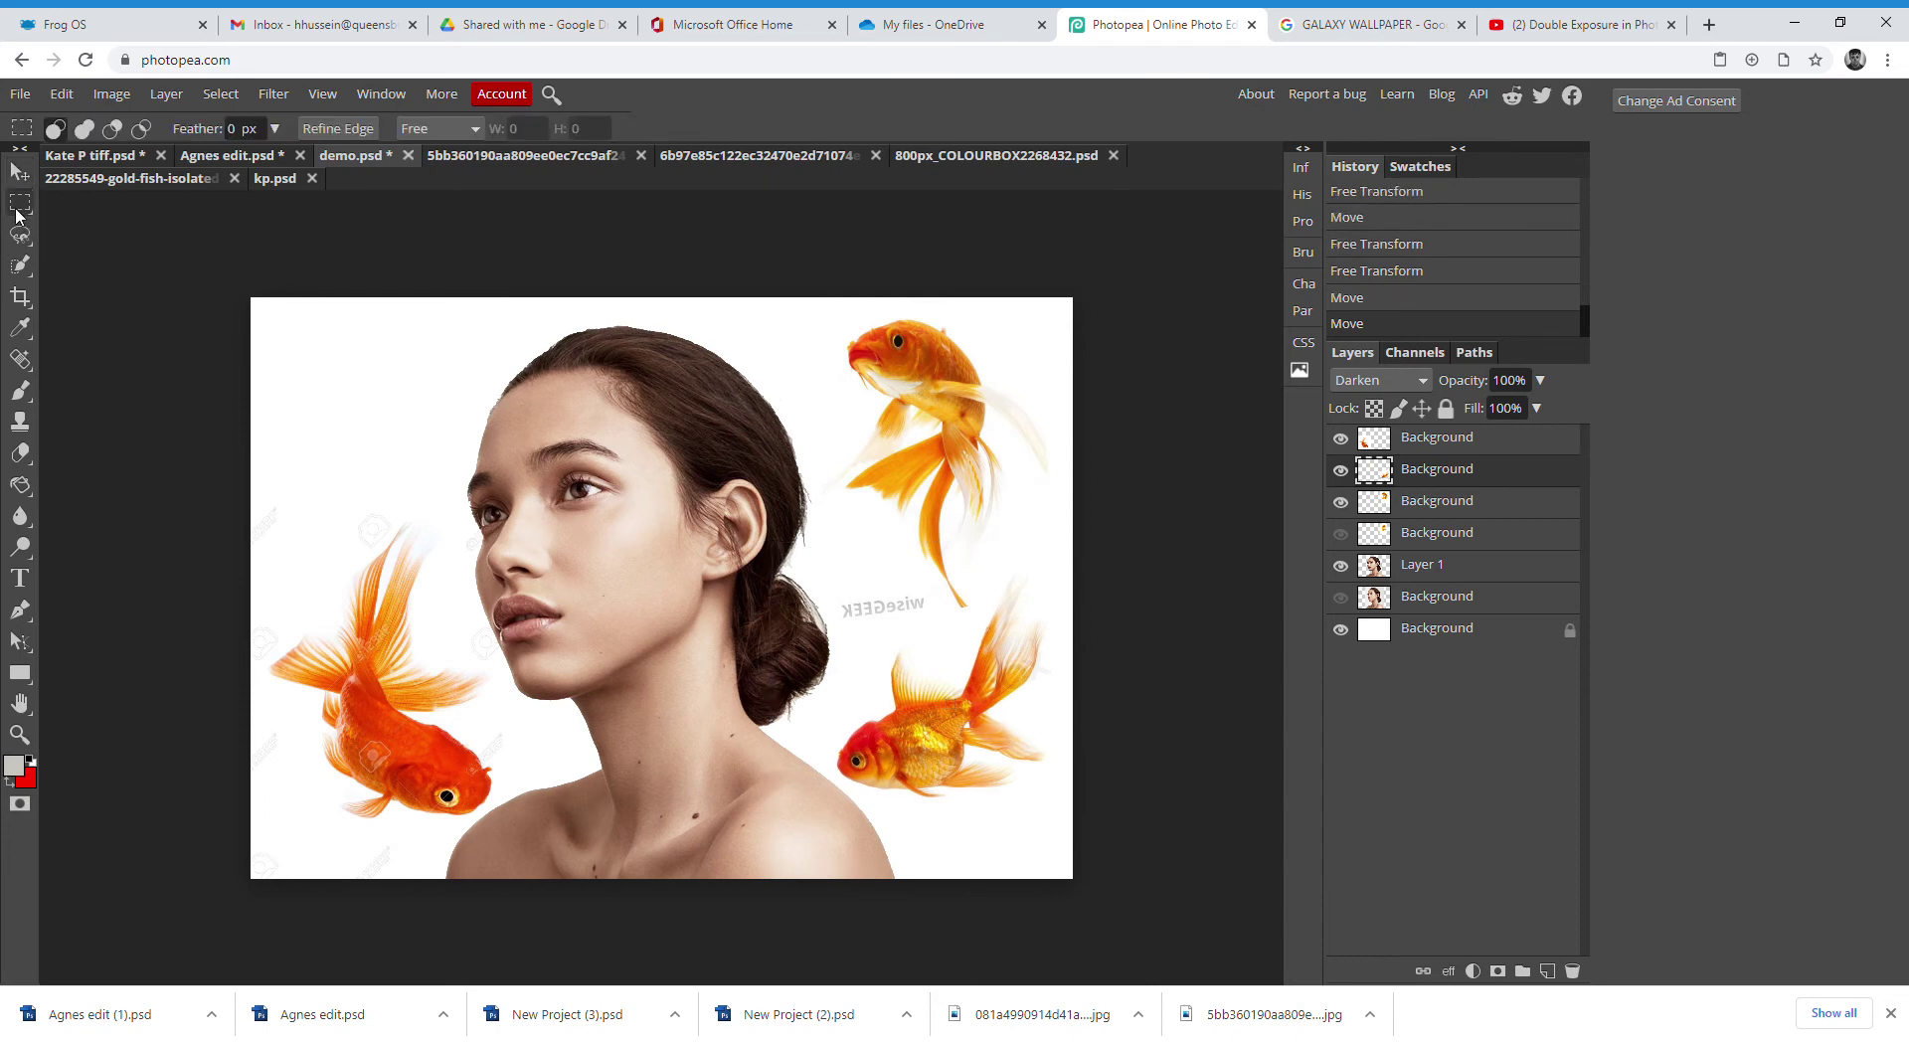
# Erase the wiseGEEK watermark beside the neck on the top-right goldfish layer
pyautogui.click(1417, 502)
pyautogui.click(1341, 503)
pyautogui.click(1341, 503)
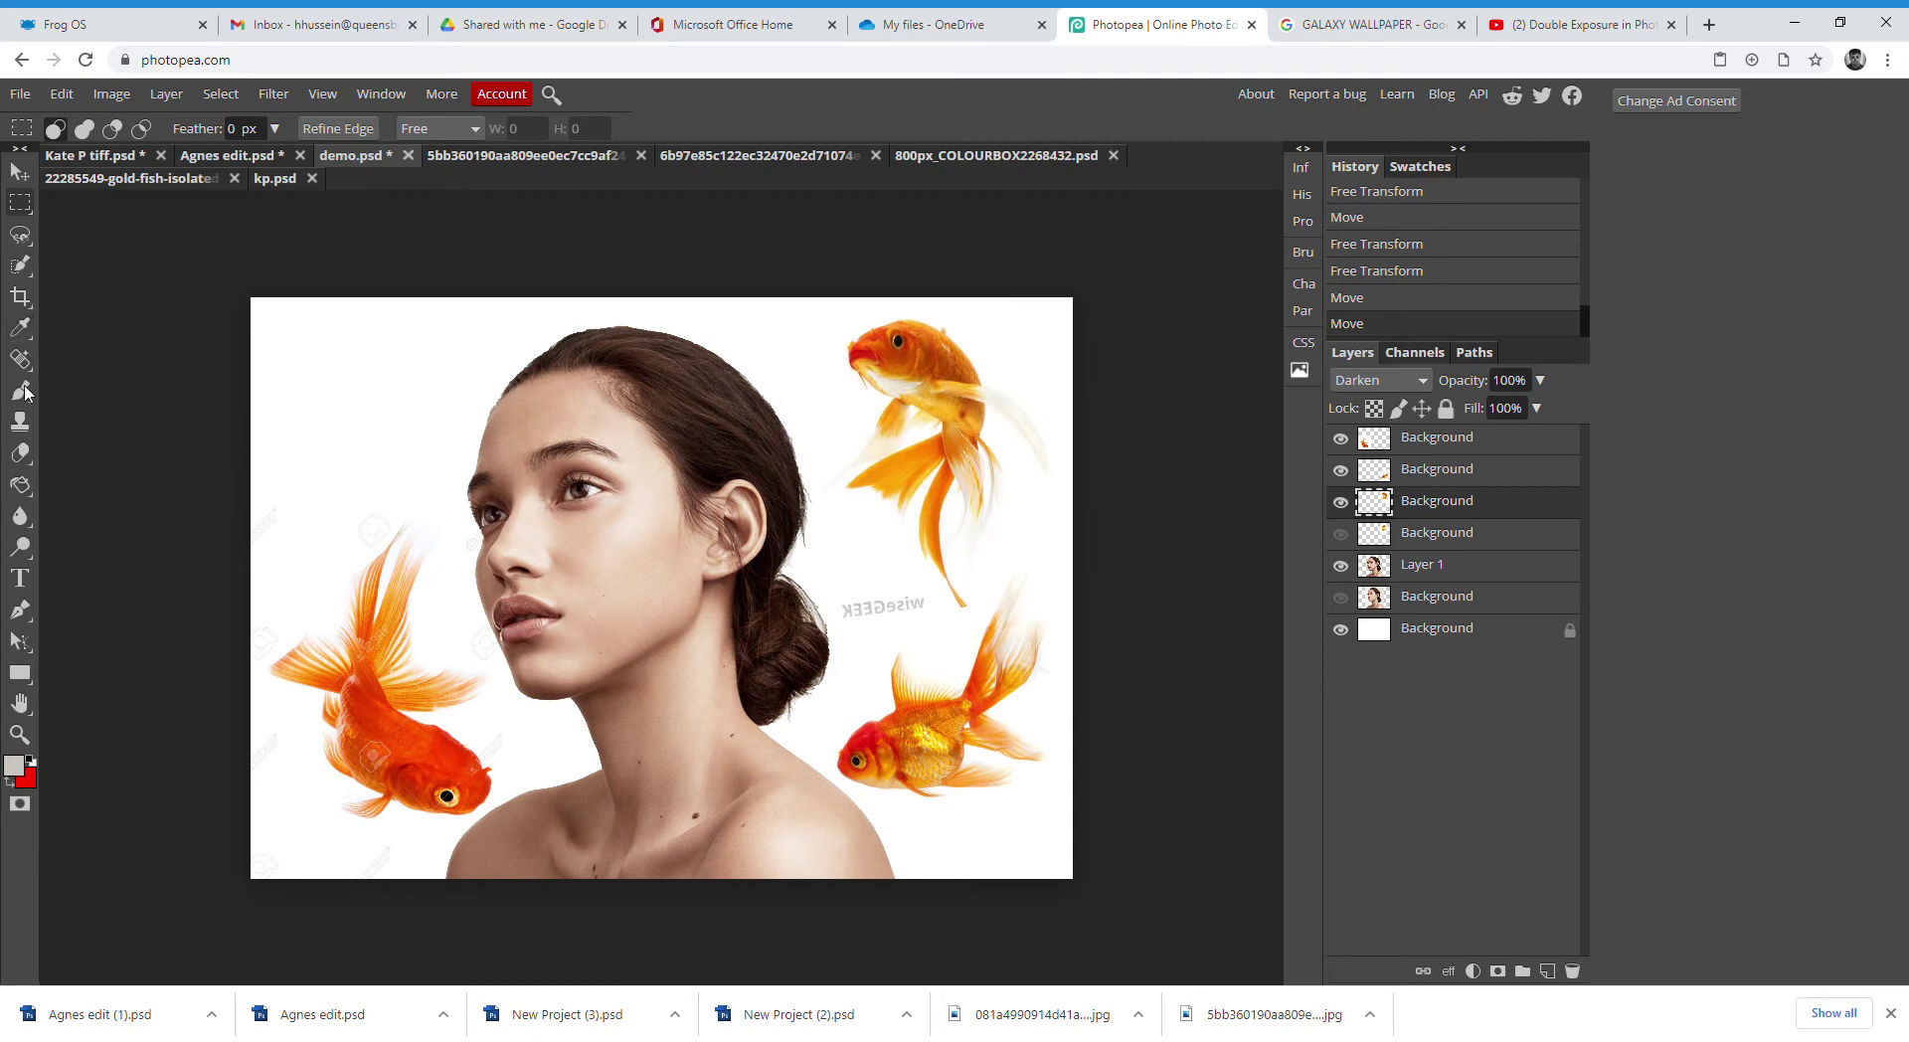
pyautogui.click(20, 454)
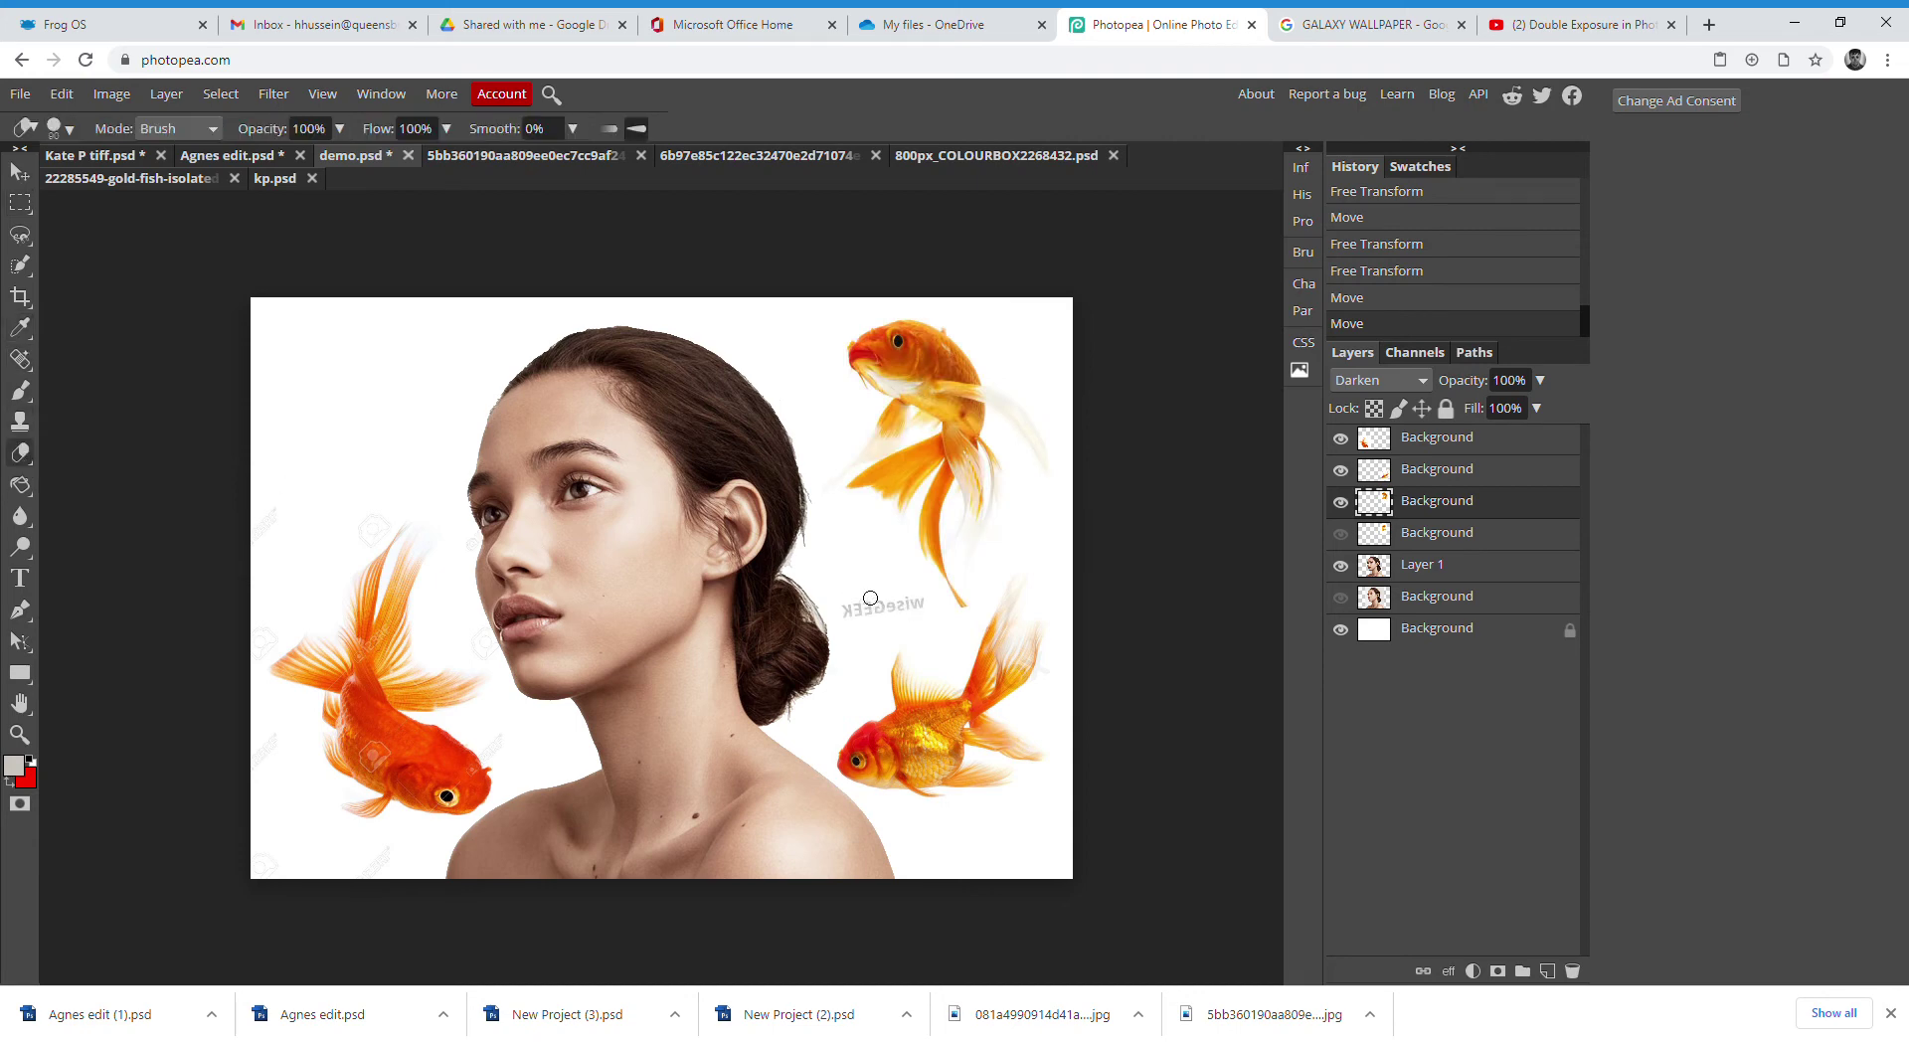
pyautogui.moveTo(861, 592)
pyautogui.mouseDown()
pyautogui.moveTo(840, 621)
pyautogui.moveTo(925, 599)
pyautogui.moveTo(892, 606)
pyautogui.mouseUp()
# Toggle the lower-right and left goldfish layers' visibility to inspect them, selecting the left one
pyautogui.click(1396, 542)
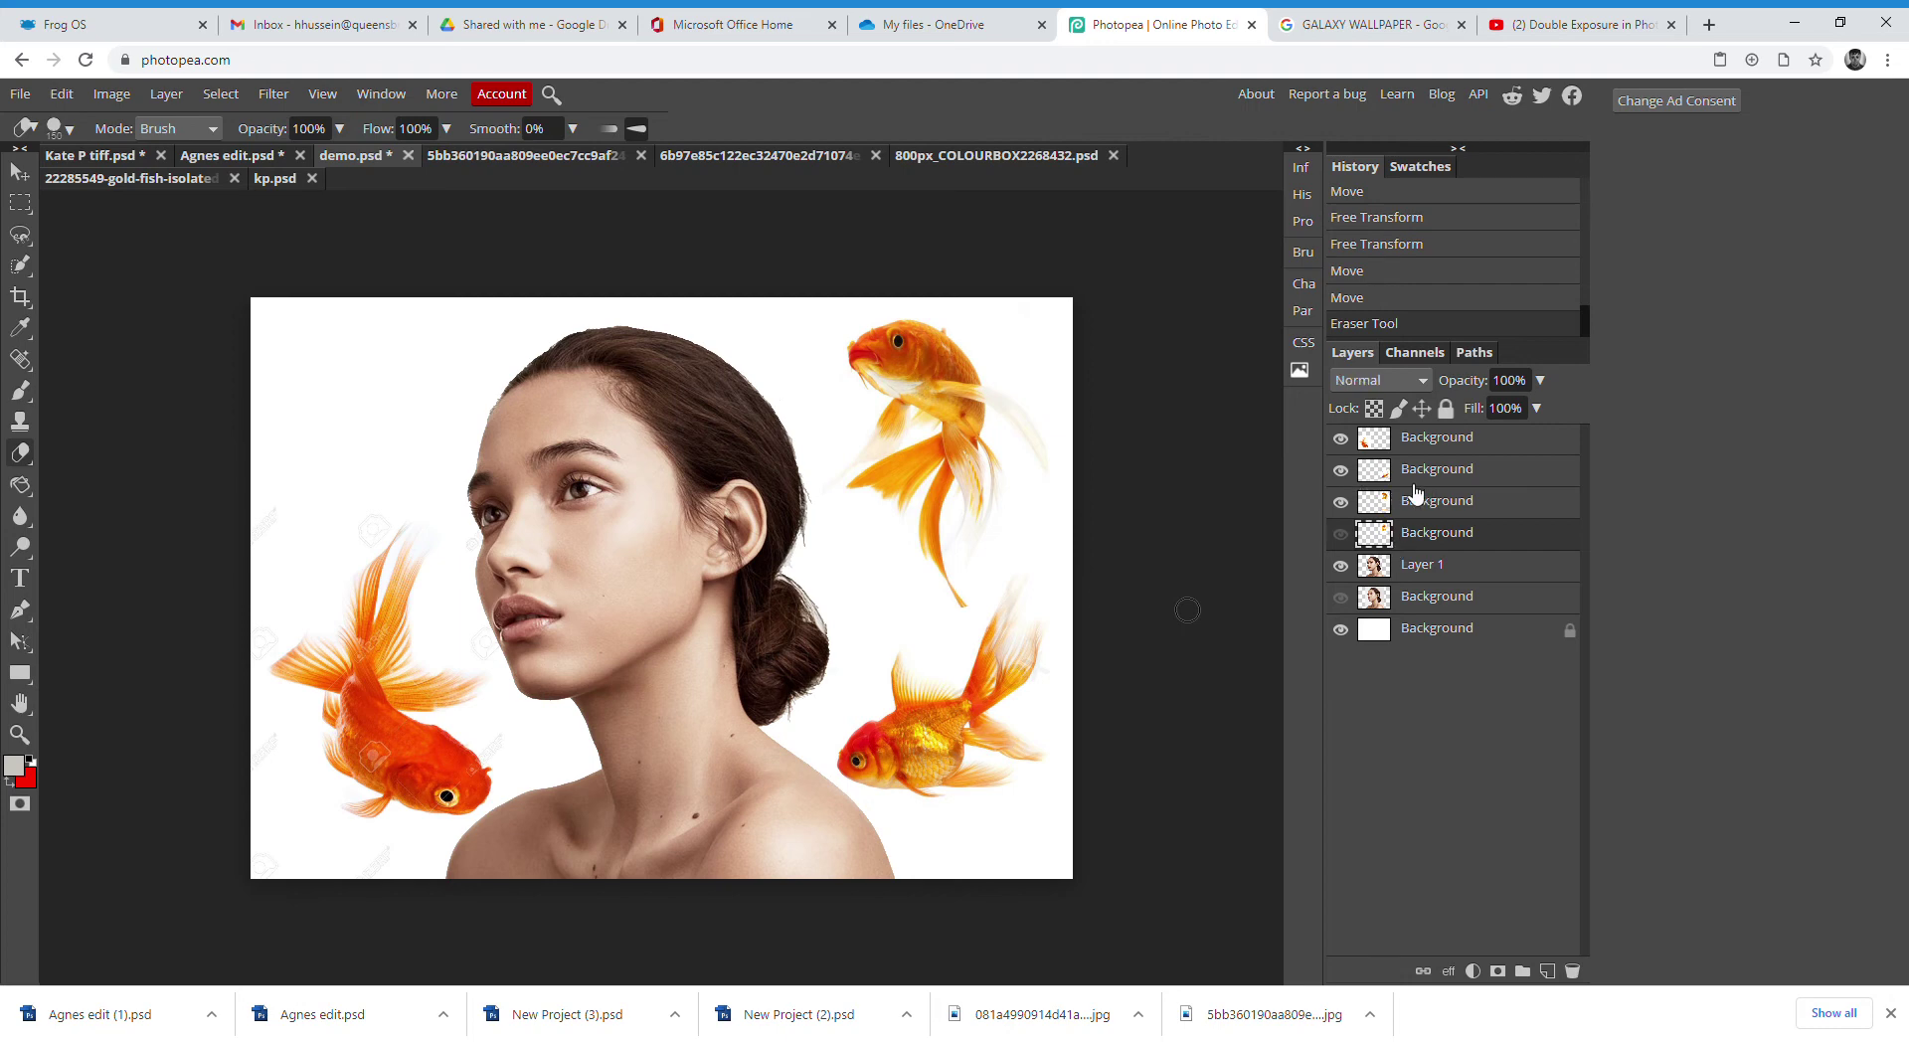
pyautogui.click(1360, 477)
pyautogui.click(1339, 470)
pyautogui.click(1340, 470)
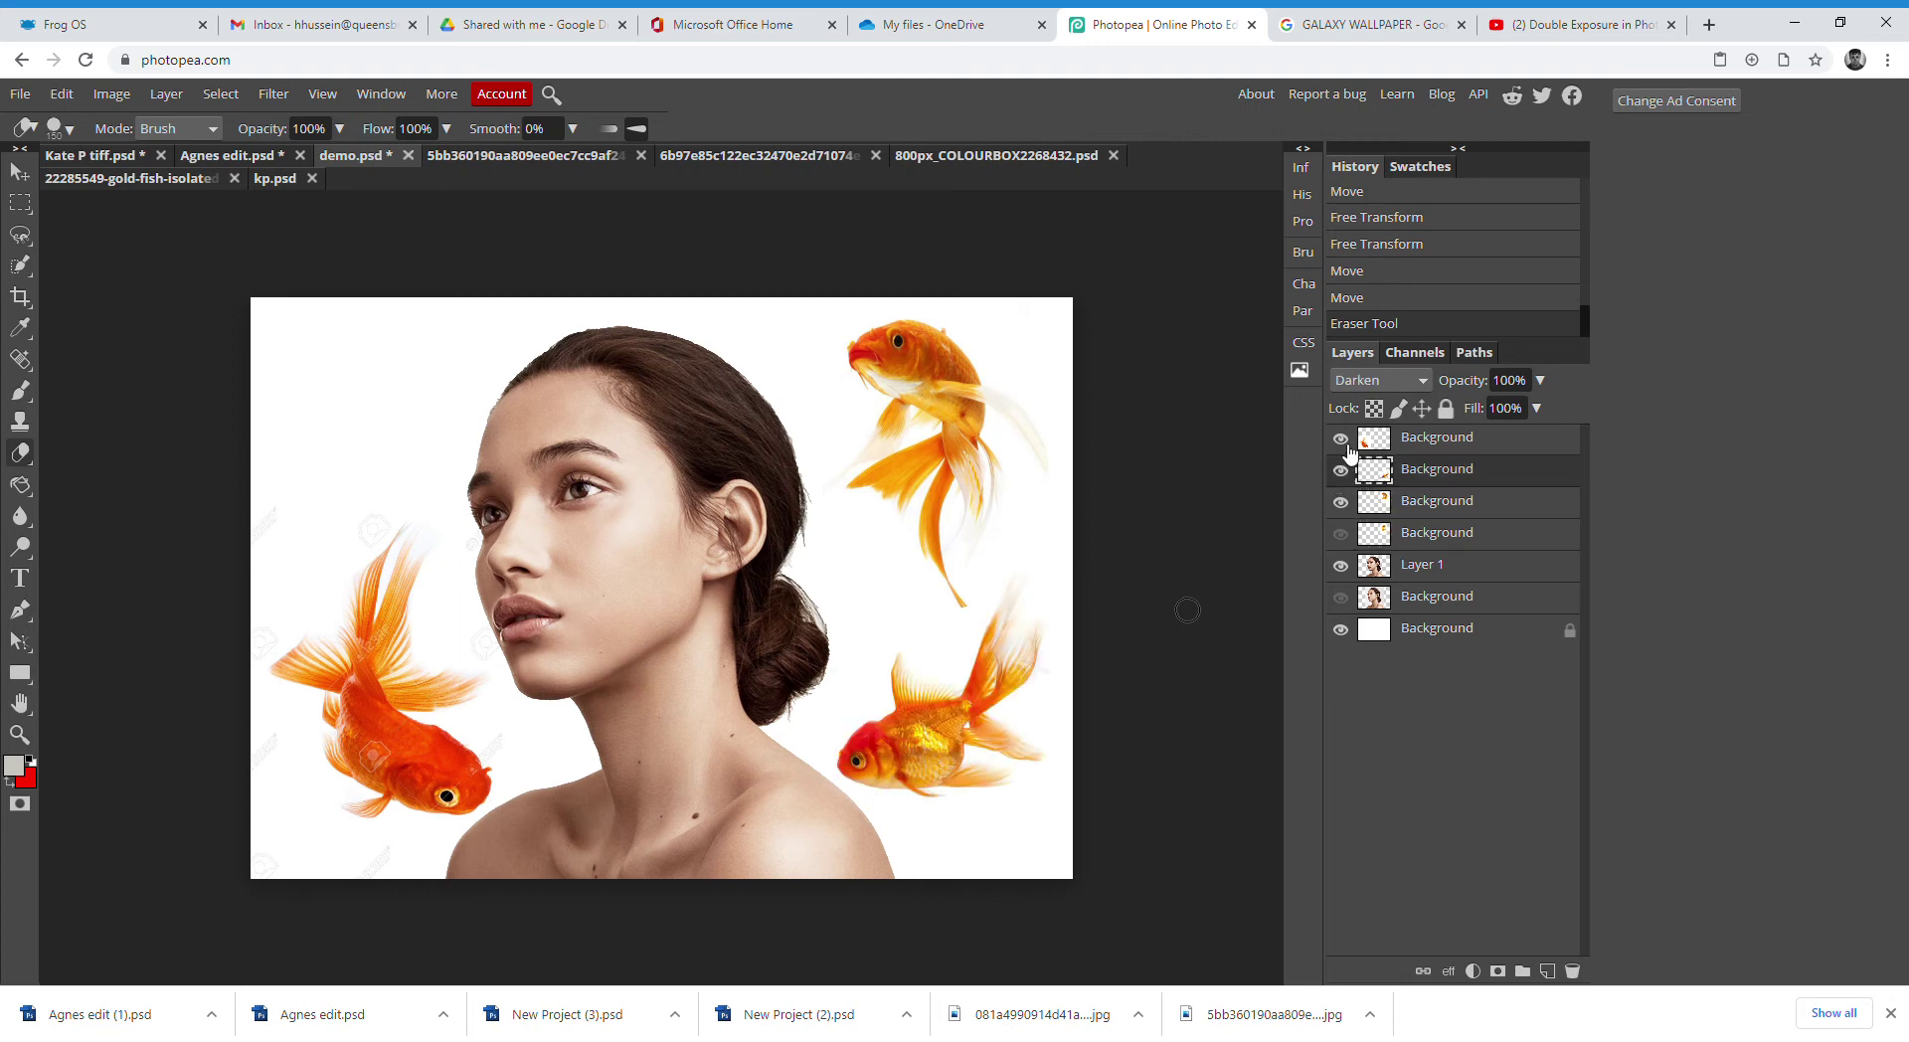
pyautogui.click(1340, 439)
pyautogui.click(1341, 439)
pyautogui.click(1352, 441)
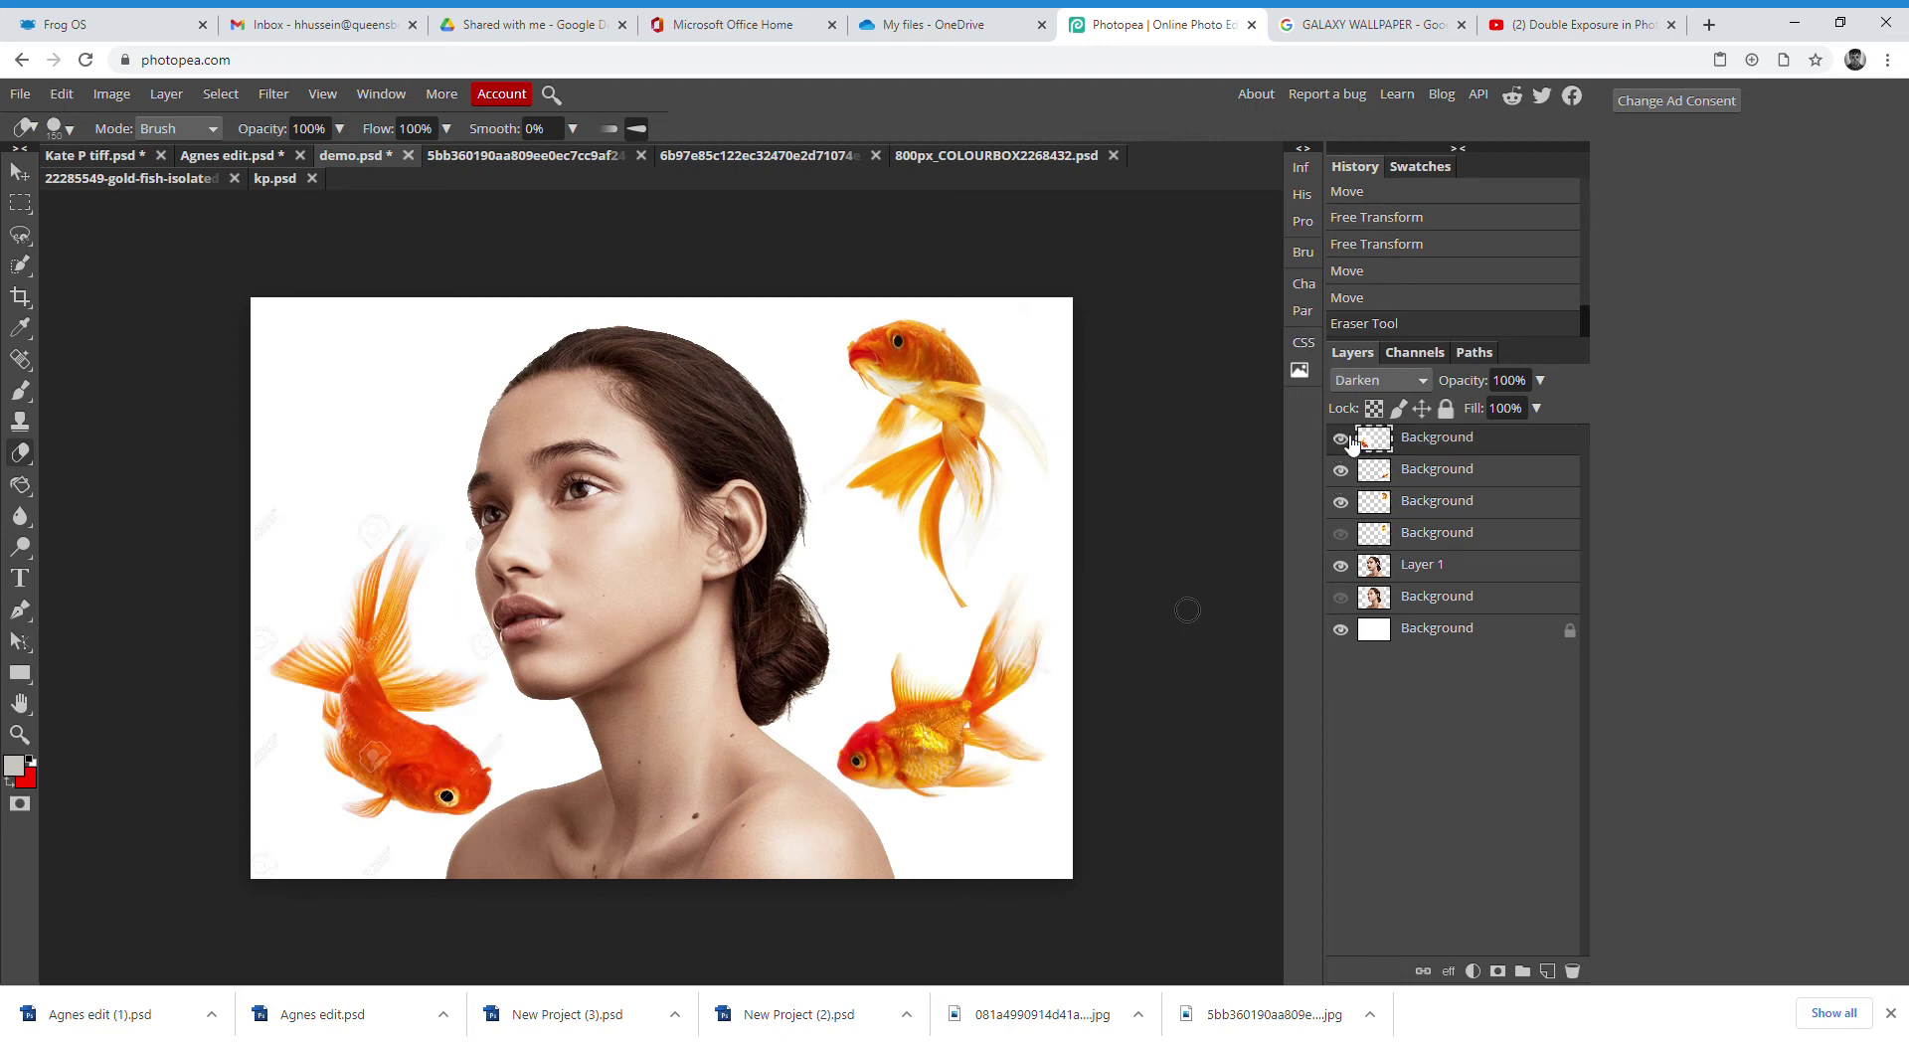
pyautogui.click(1341, 439)
pyautogui.click(1342, 439)
pyautogui.click(1341, 440)
pyautogui.click(1342, 440)
# Erase the leftover stray marks near the face on the left goldfish layer
pyautogui.moveTo(490, 755); pyautogui.dragTo(512, 645)
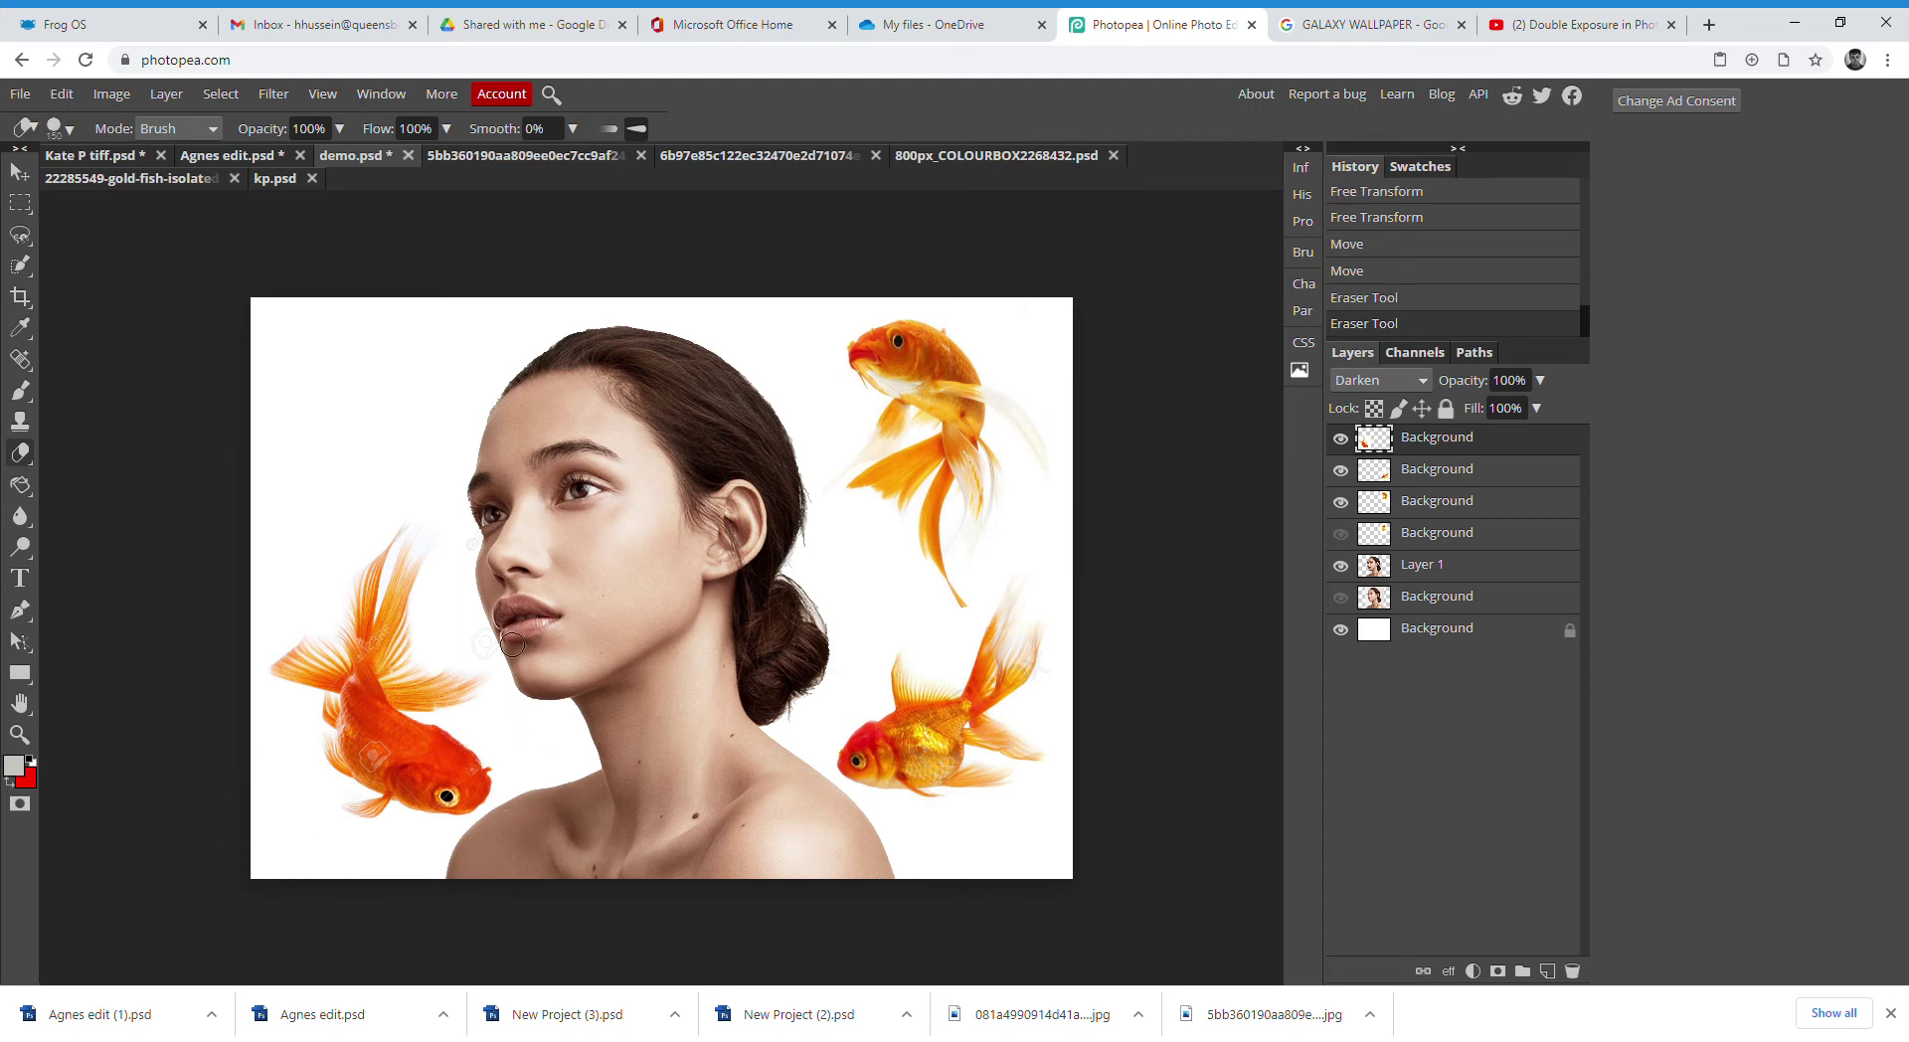
pyautogui.click(479, 562)
pyautogui.click(20, 203)
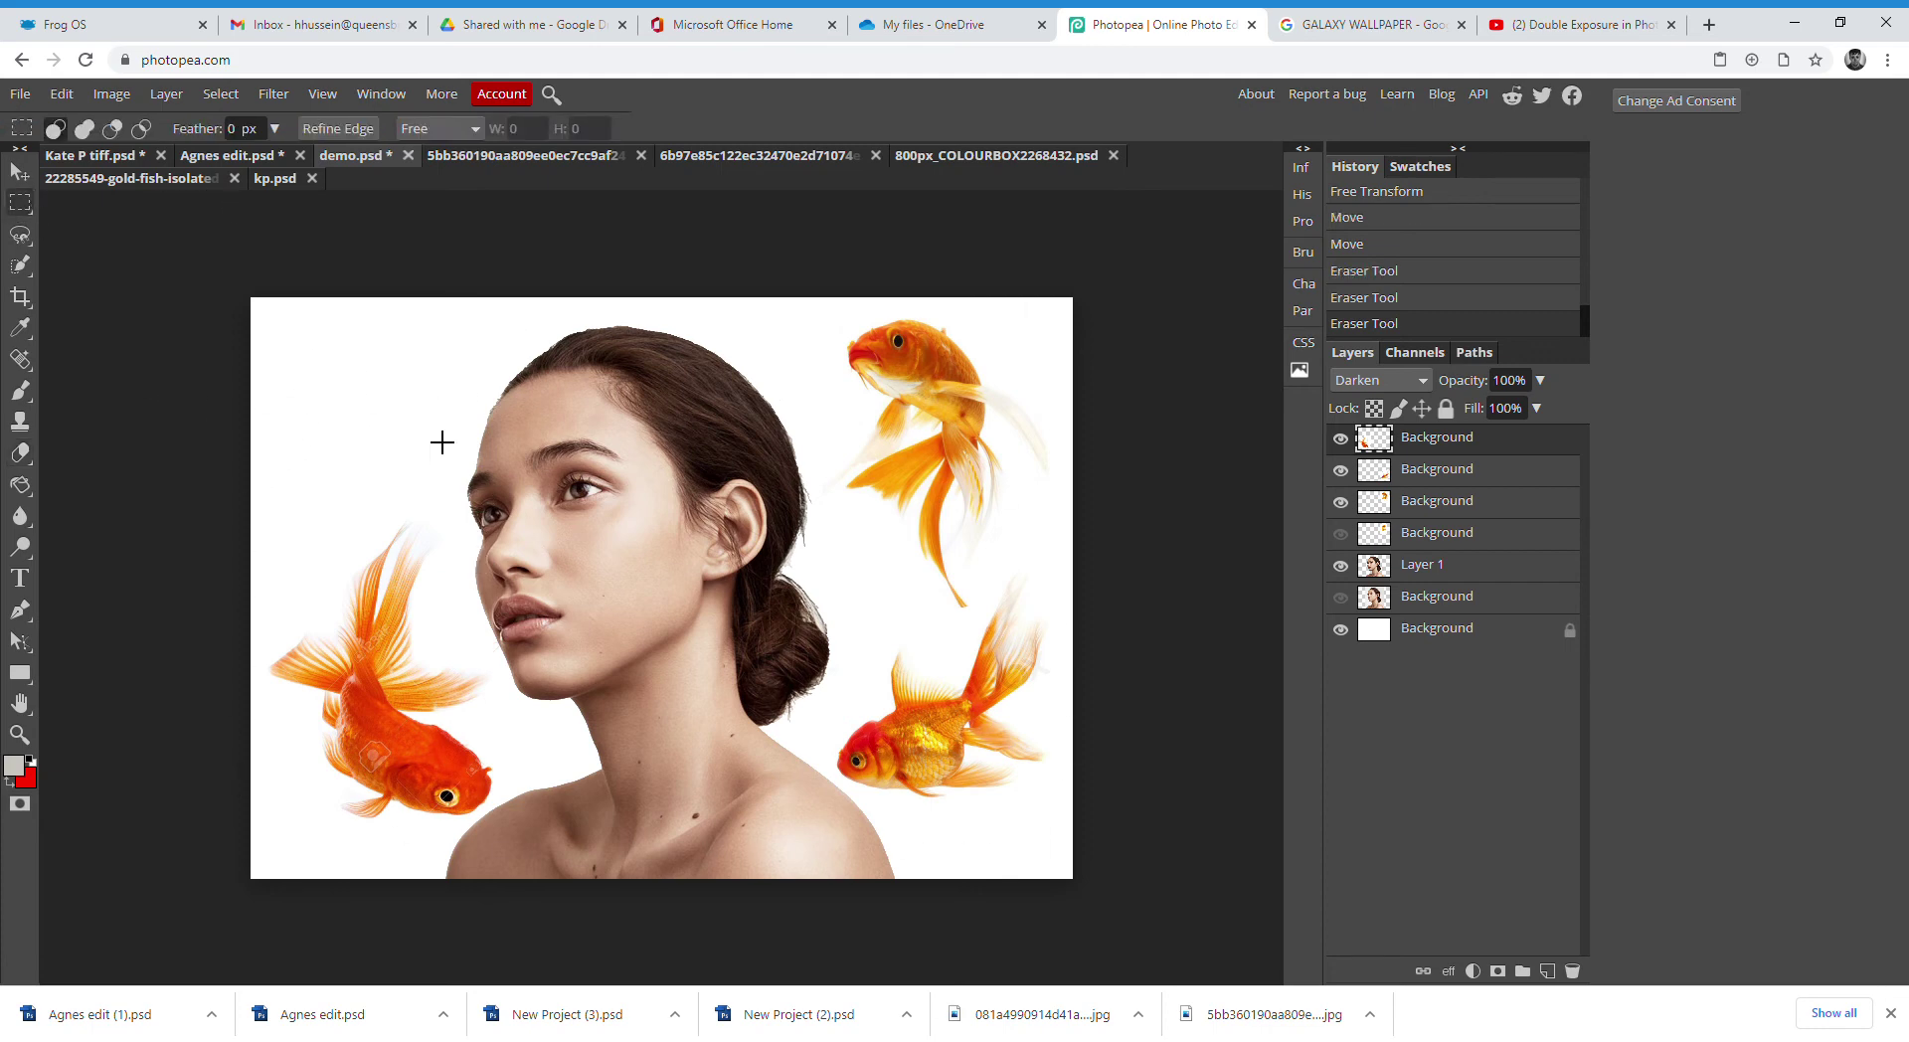
# Open the galaxy-wallpapers-10 image from the computer as a new document
pyautogui.click(62, 94)
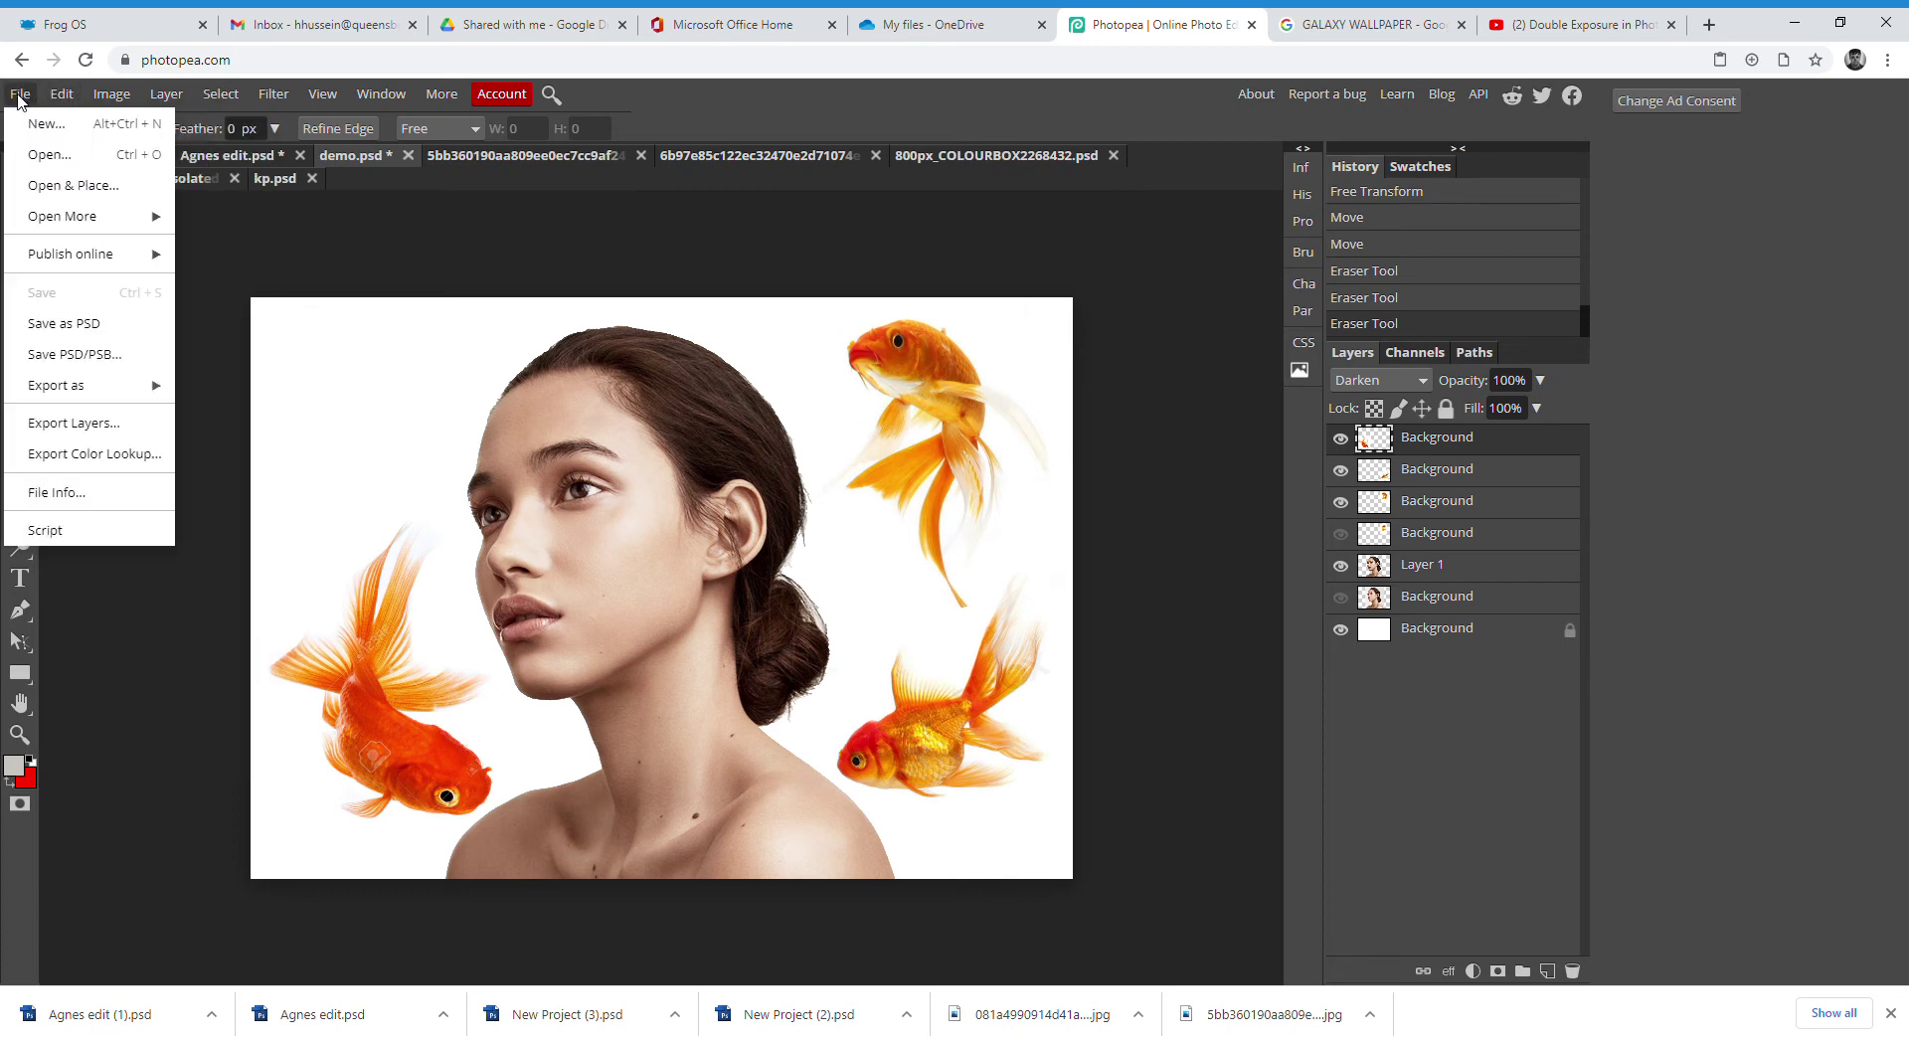
pyautogui.click(147, 155)
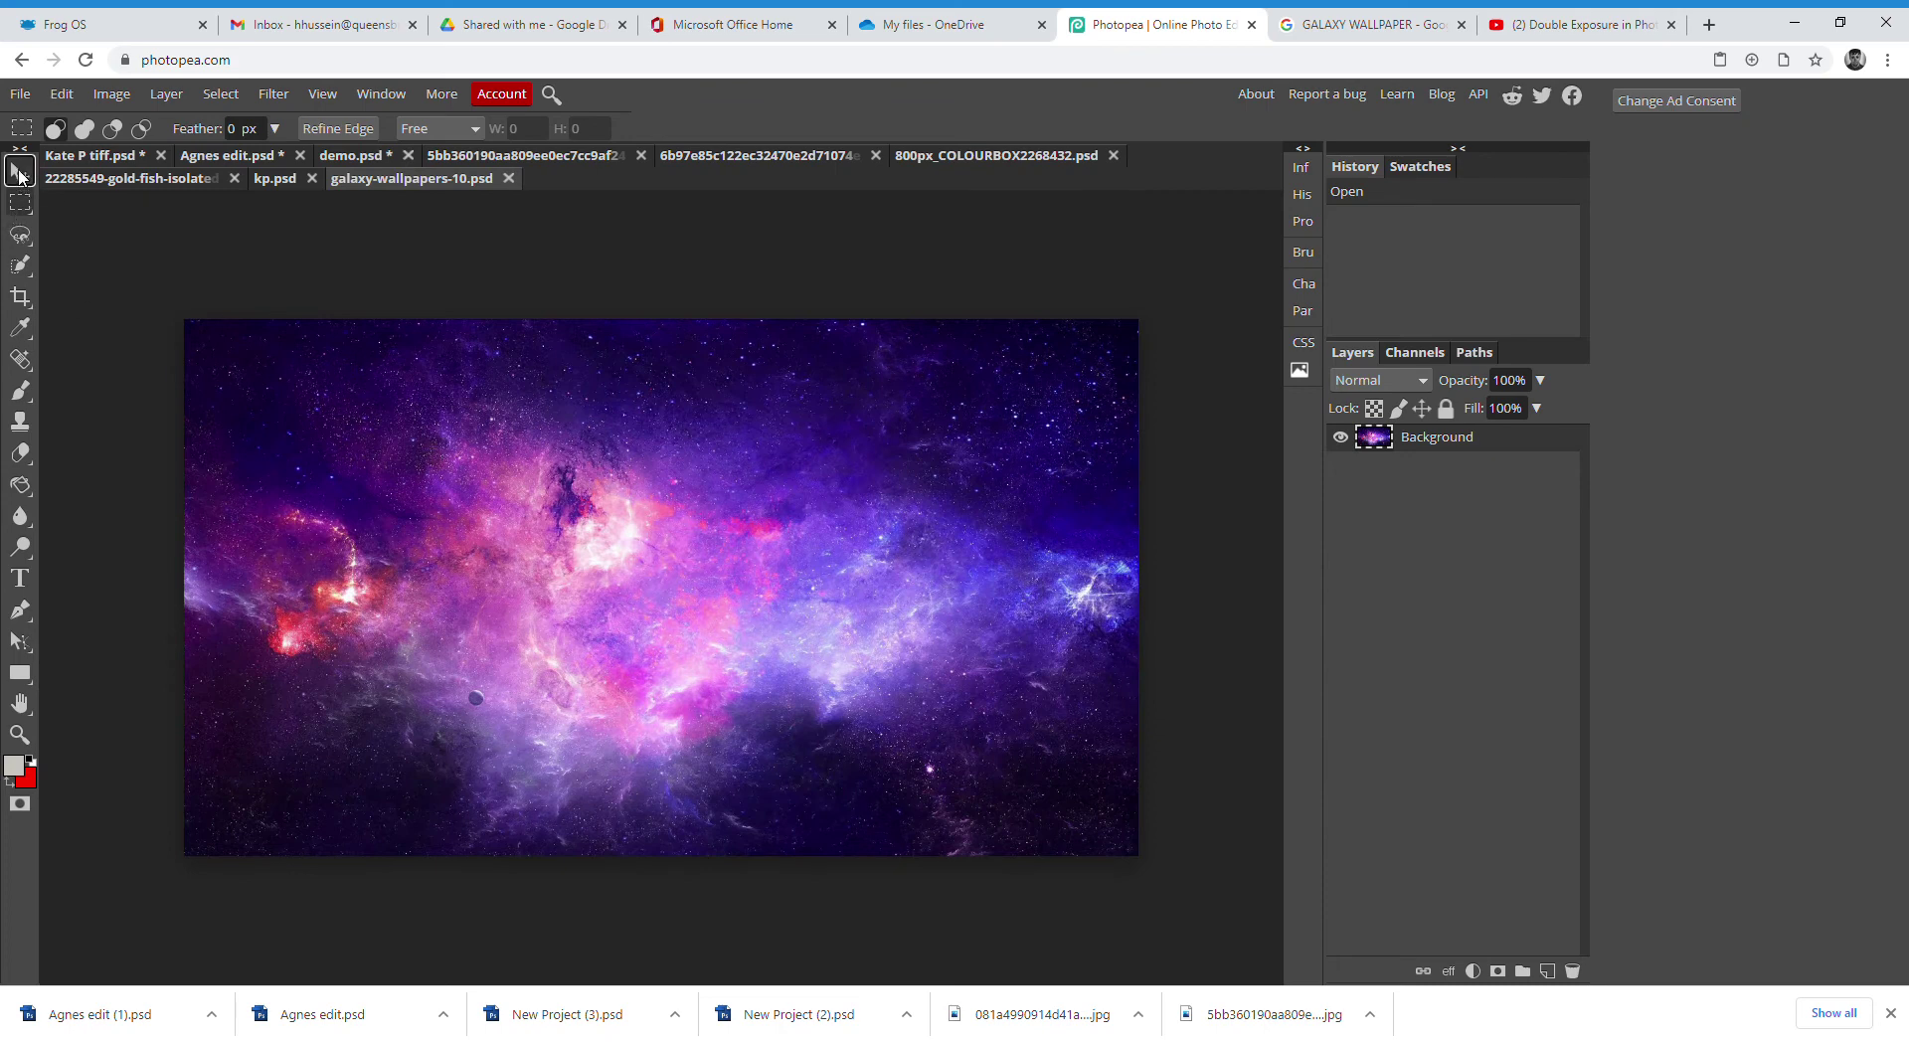
pyautogui.click(20, 173)
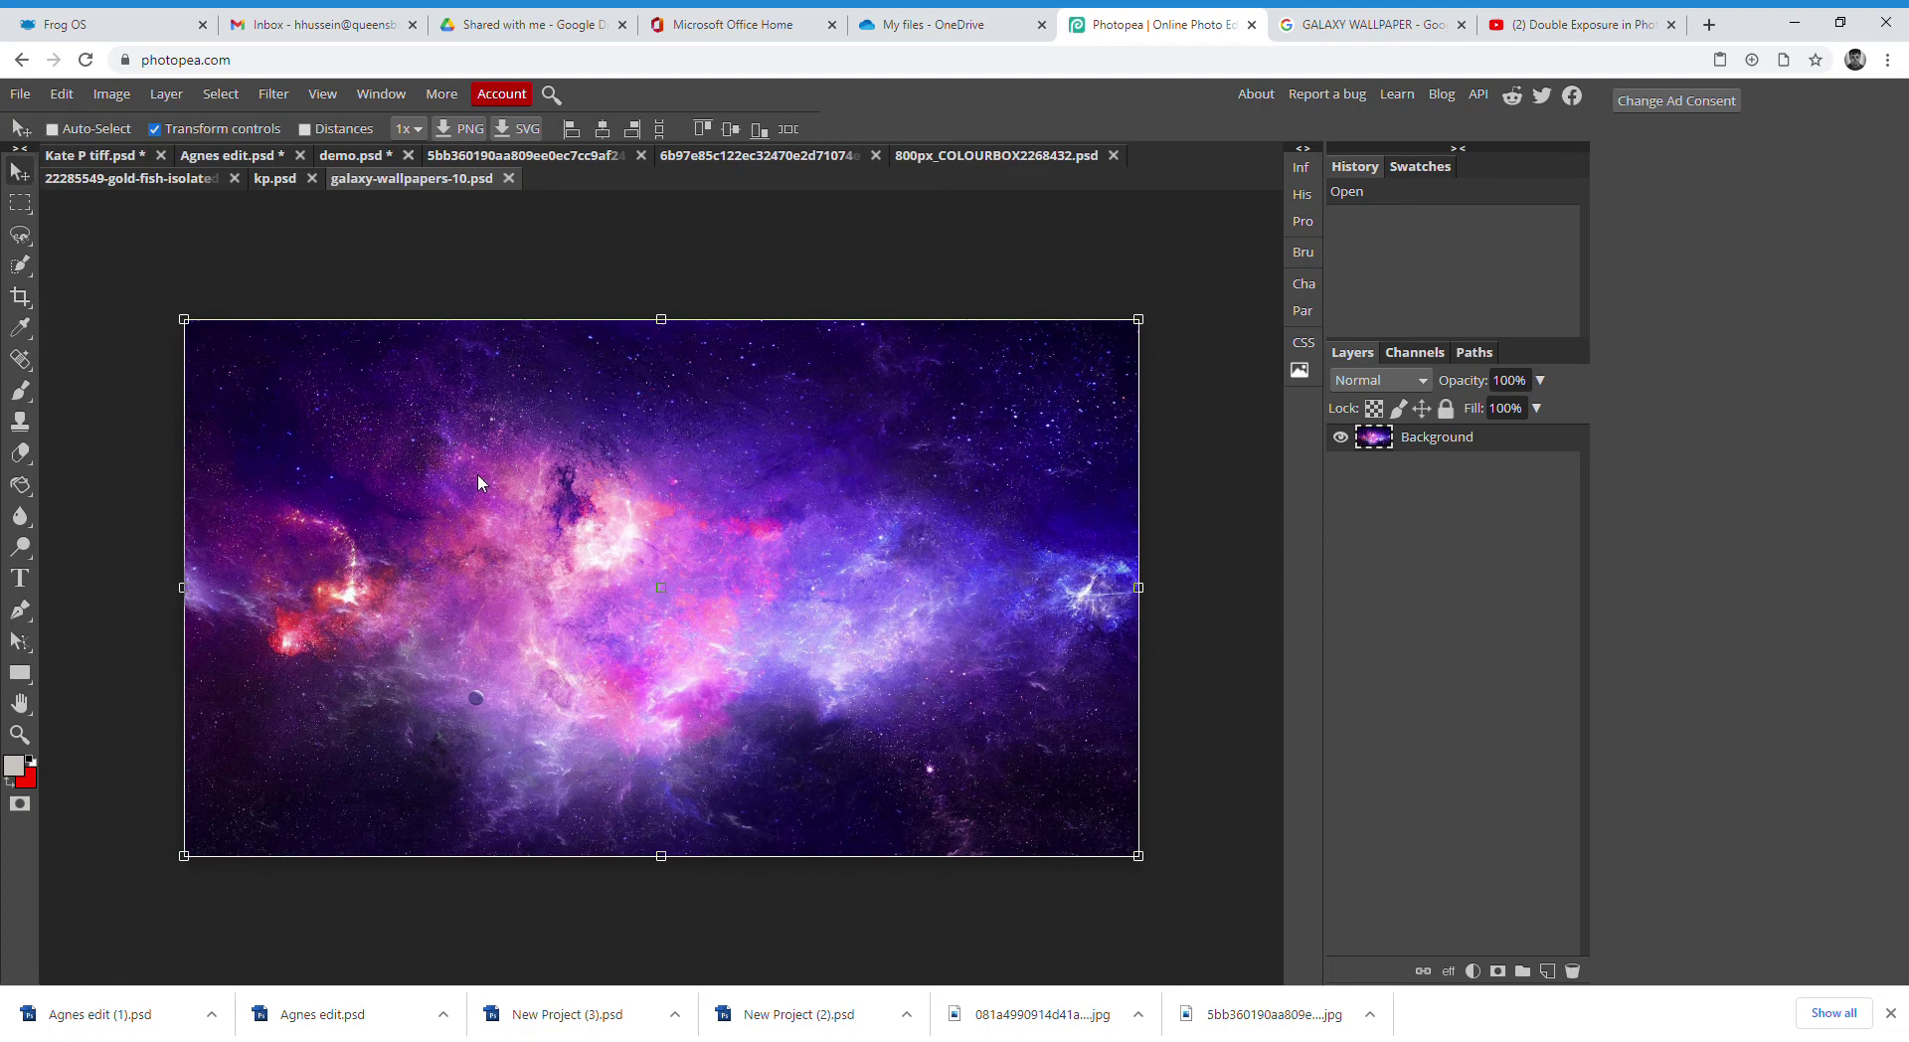
pyautogui.click(100, 154)
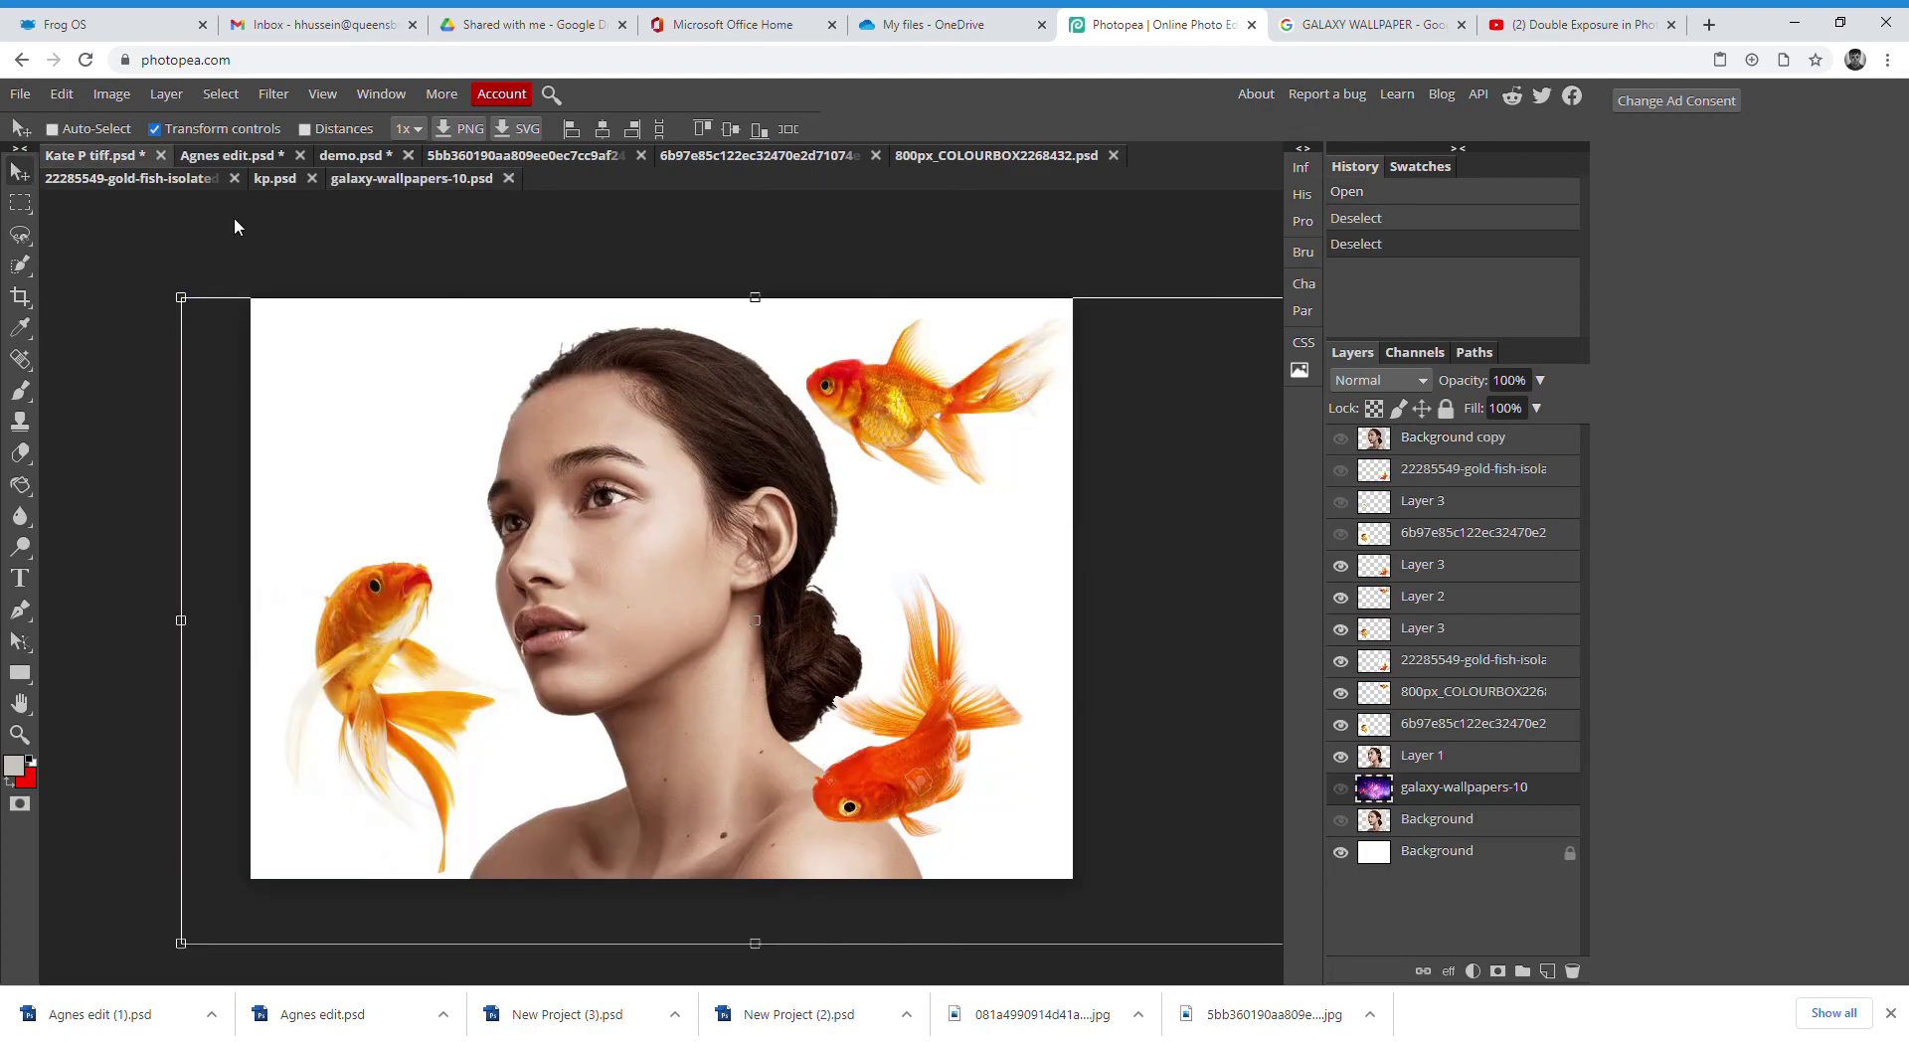
pyautogui.click(19, 206)
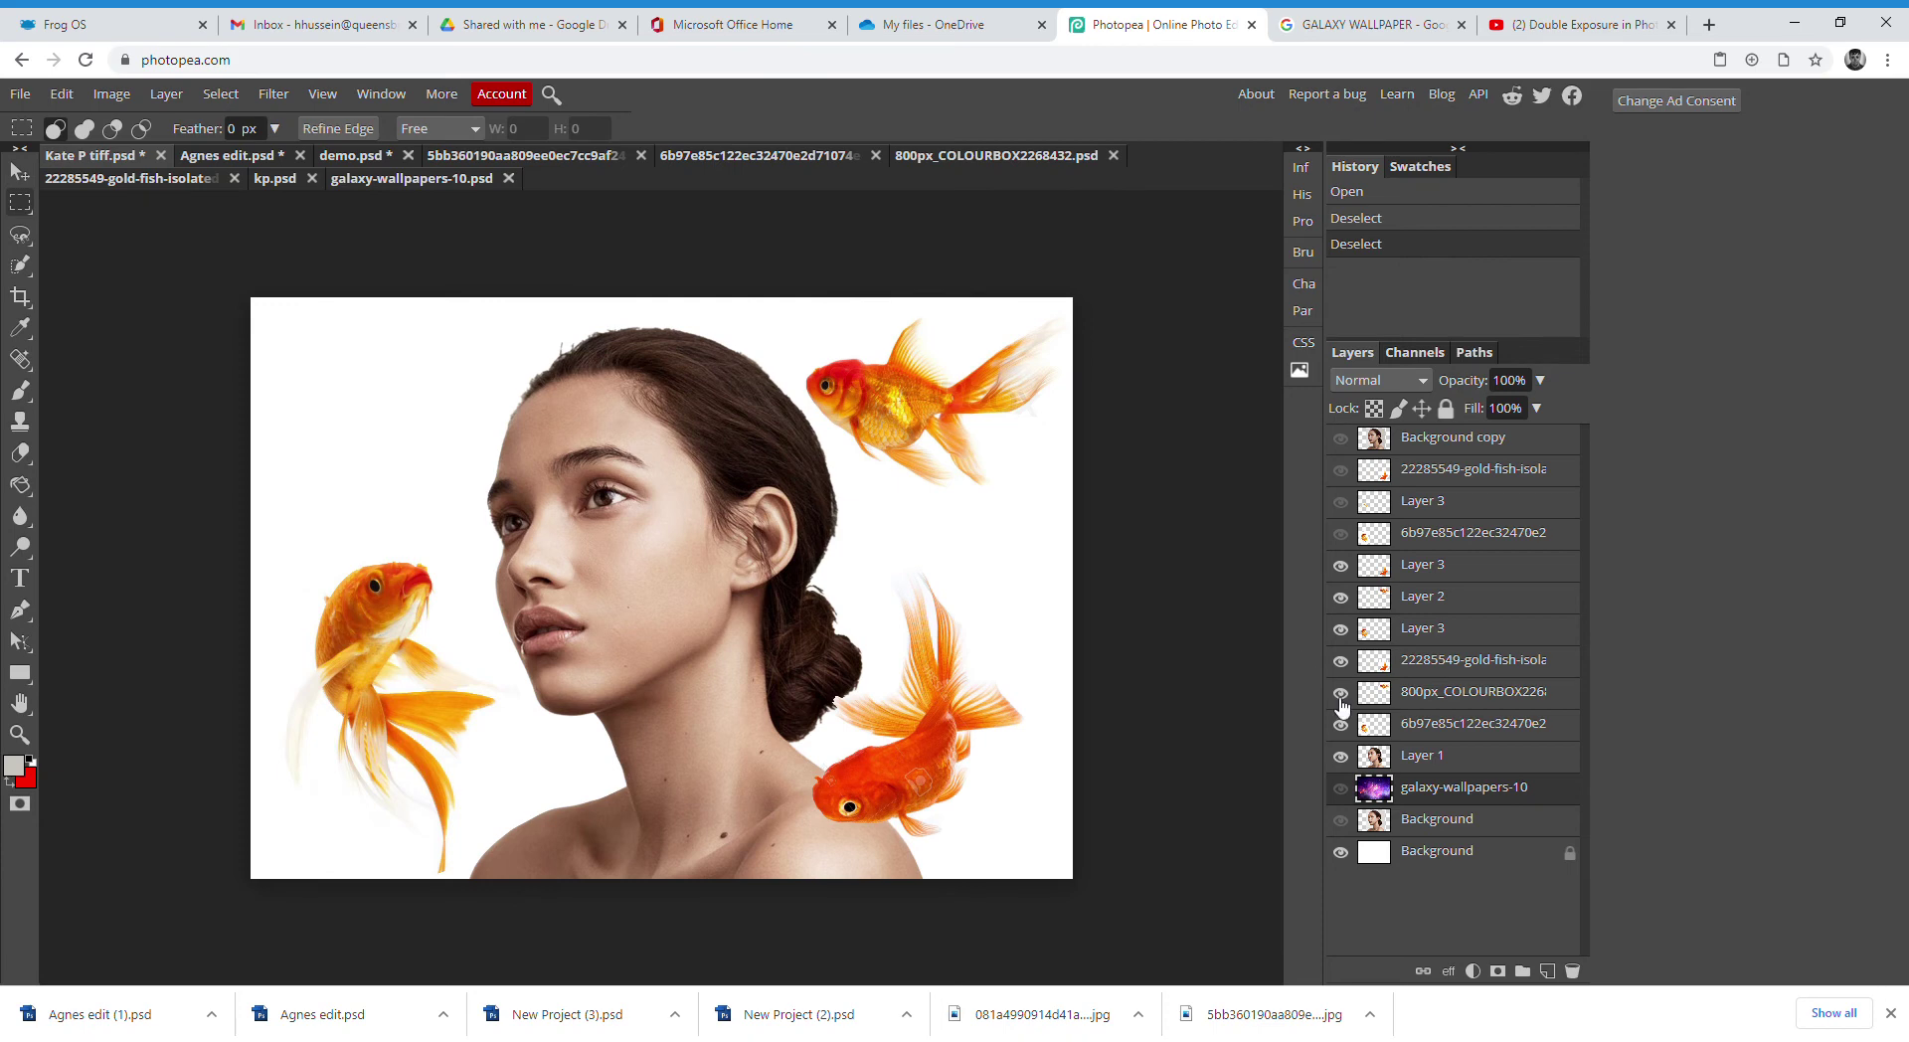
pyautogui.click(1340, 789)
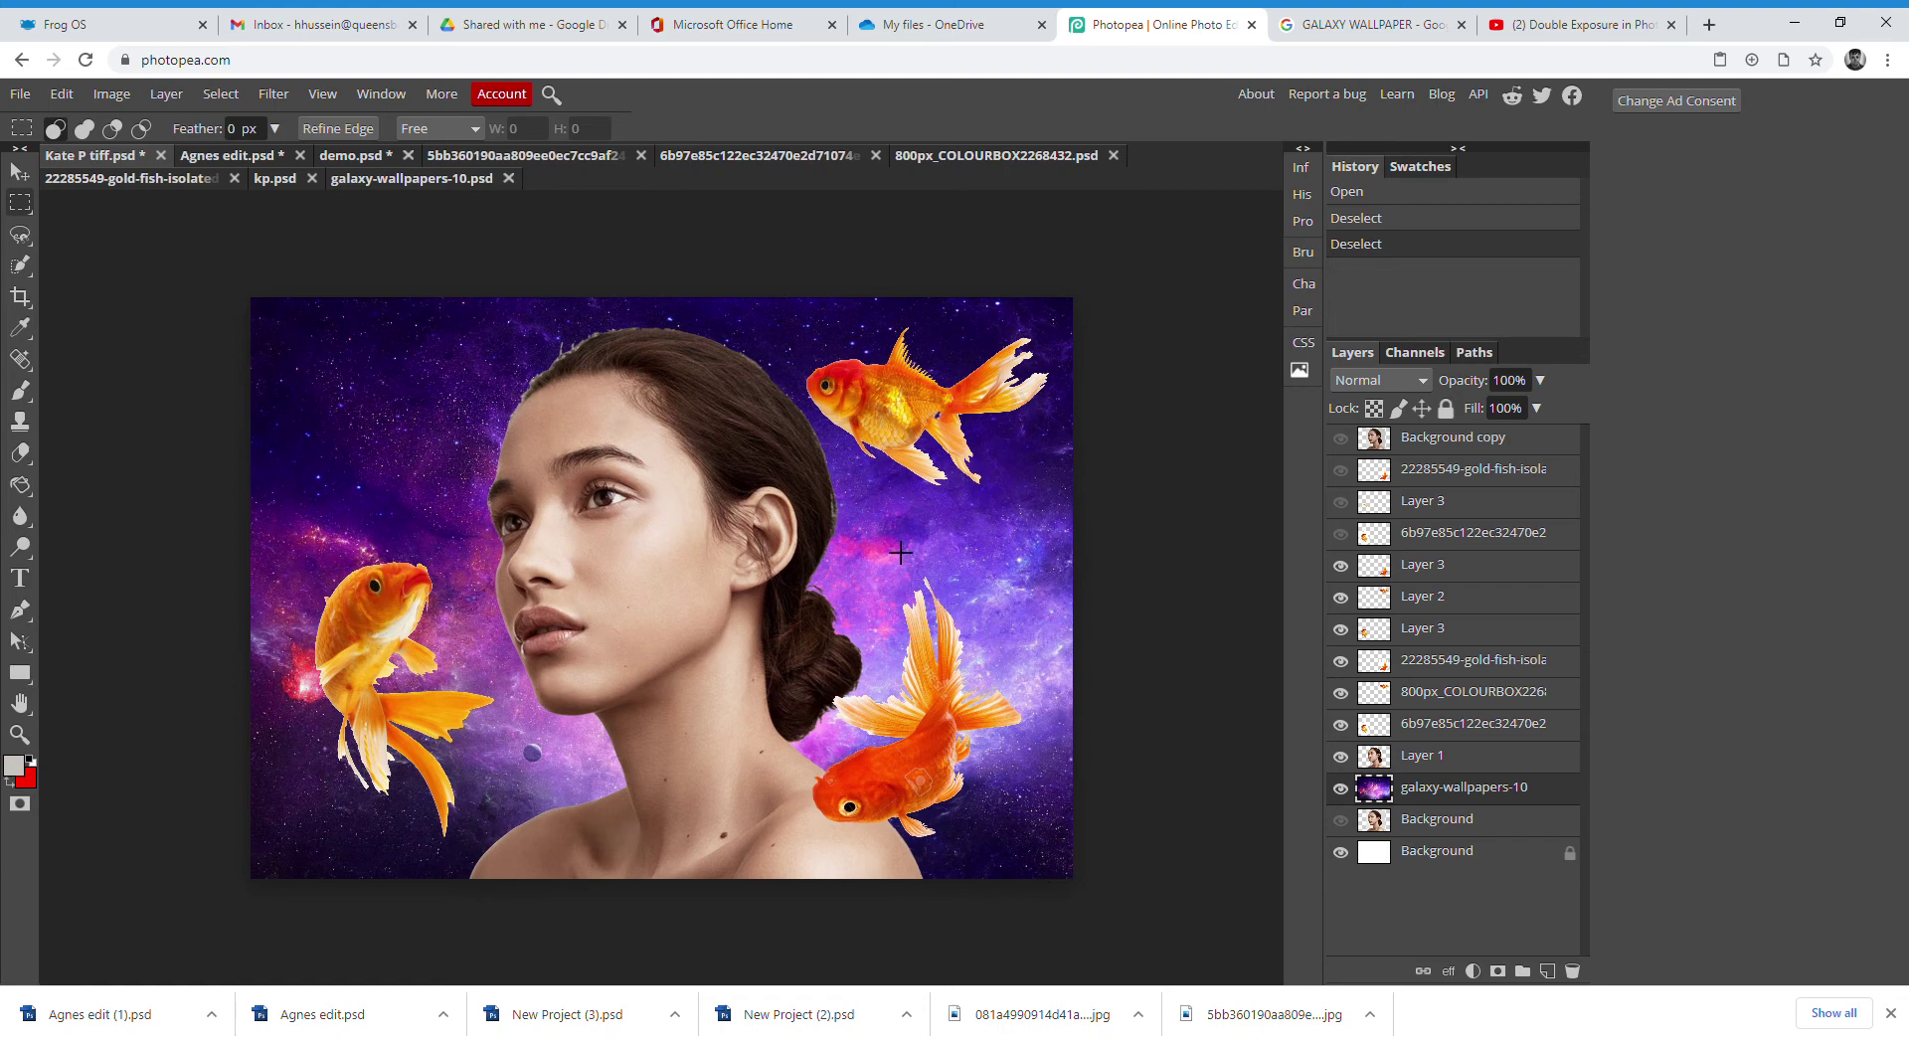
pyautogui.click(20, 171)
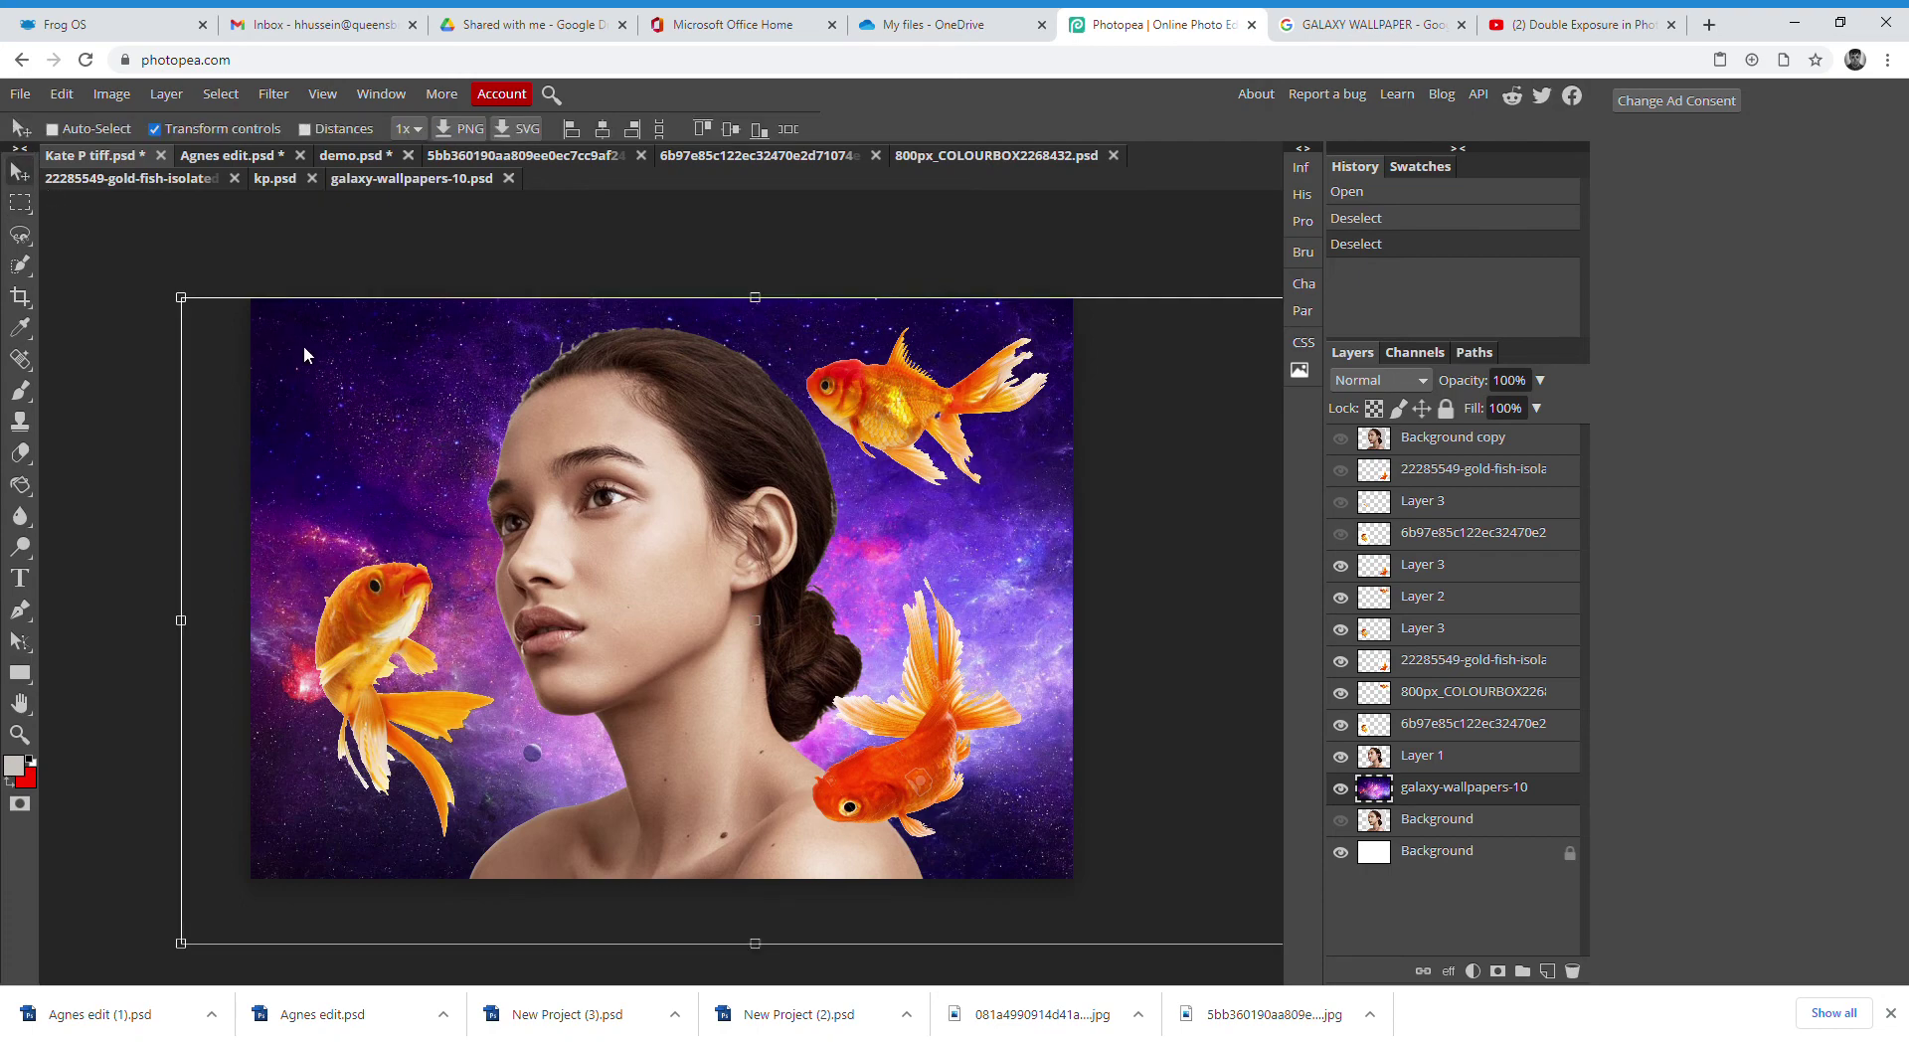
pyautogui.moveTo(336, 370); pyautogui.dragTo(296, 430)
pyautogui.press('m')
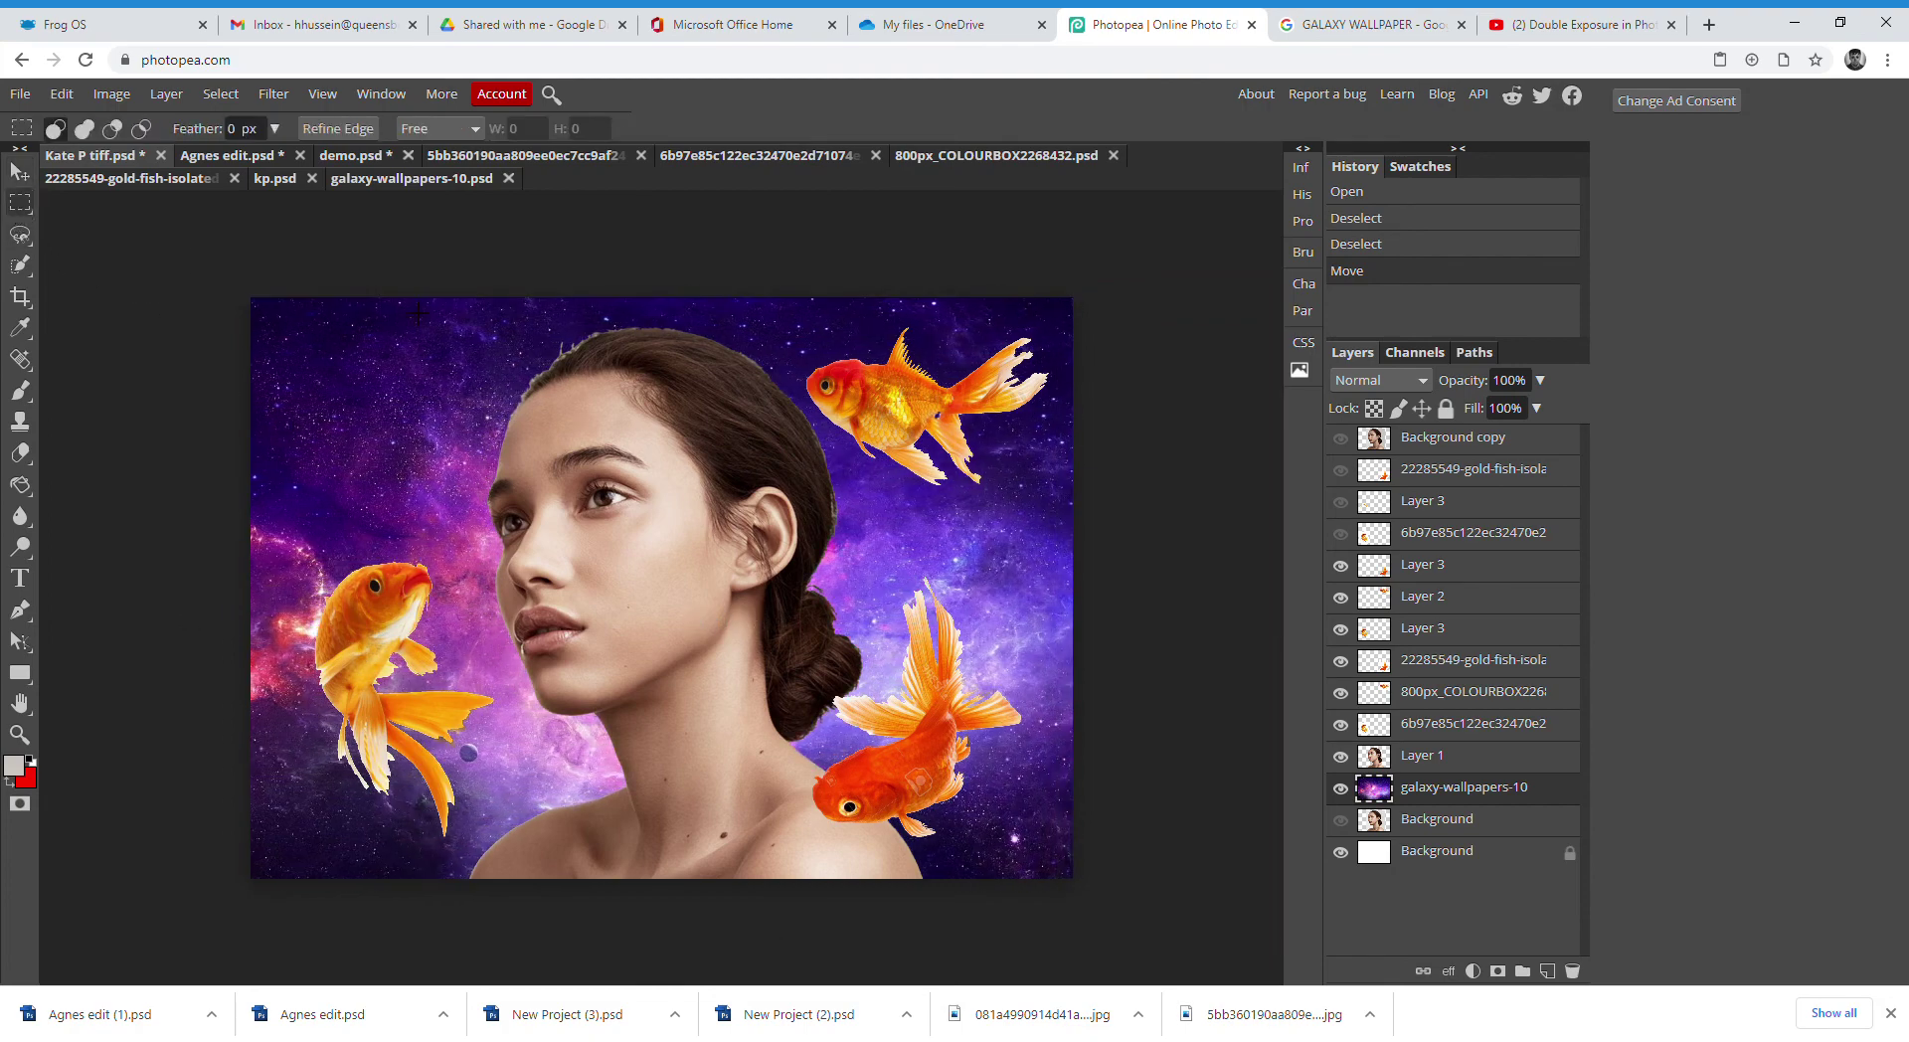
# Hide the Layer 3 and Layer 2 goldfish, then toggle the galaxy background off and on
pyautogui.click(1341, 565)
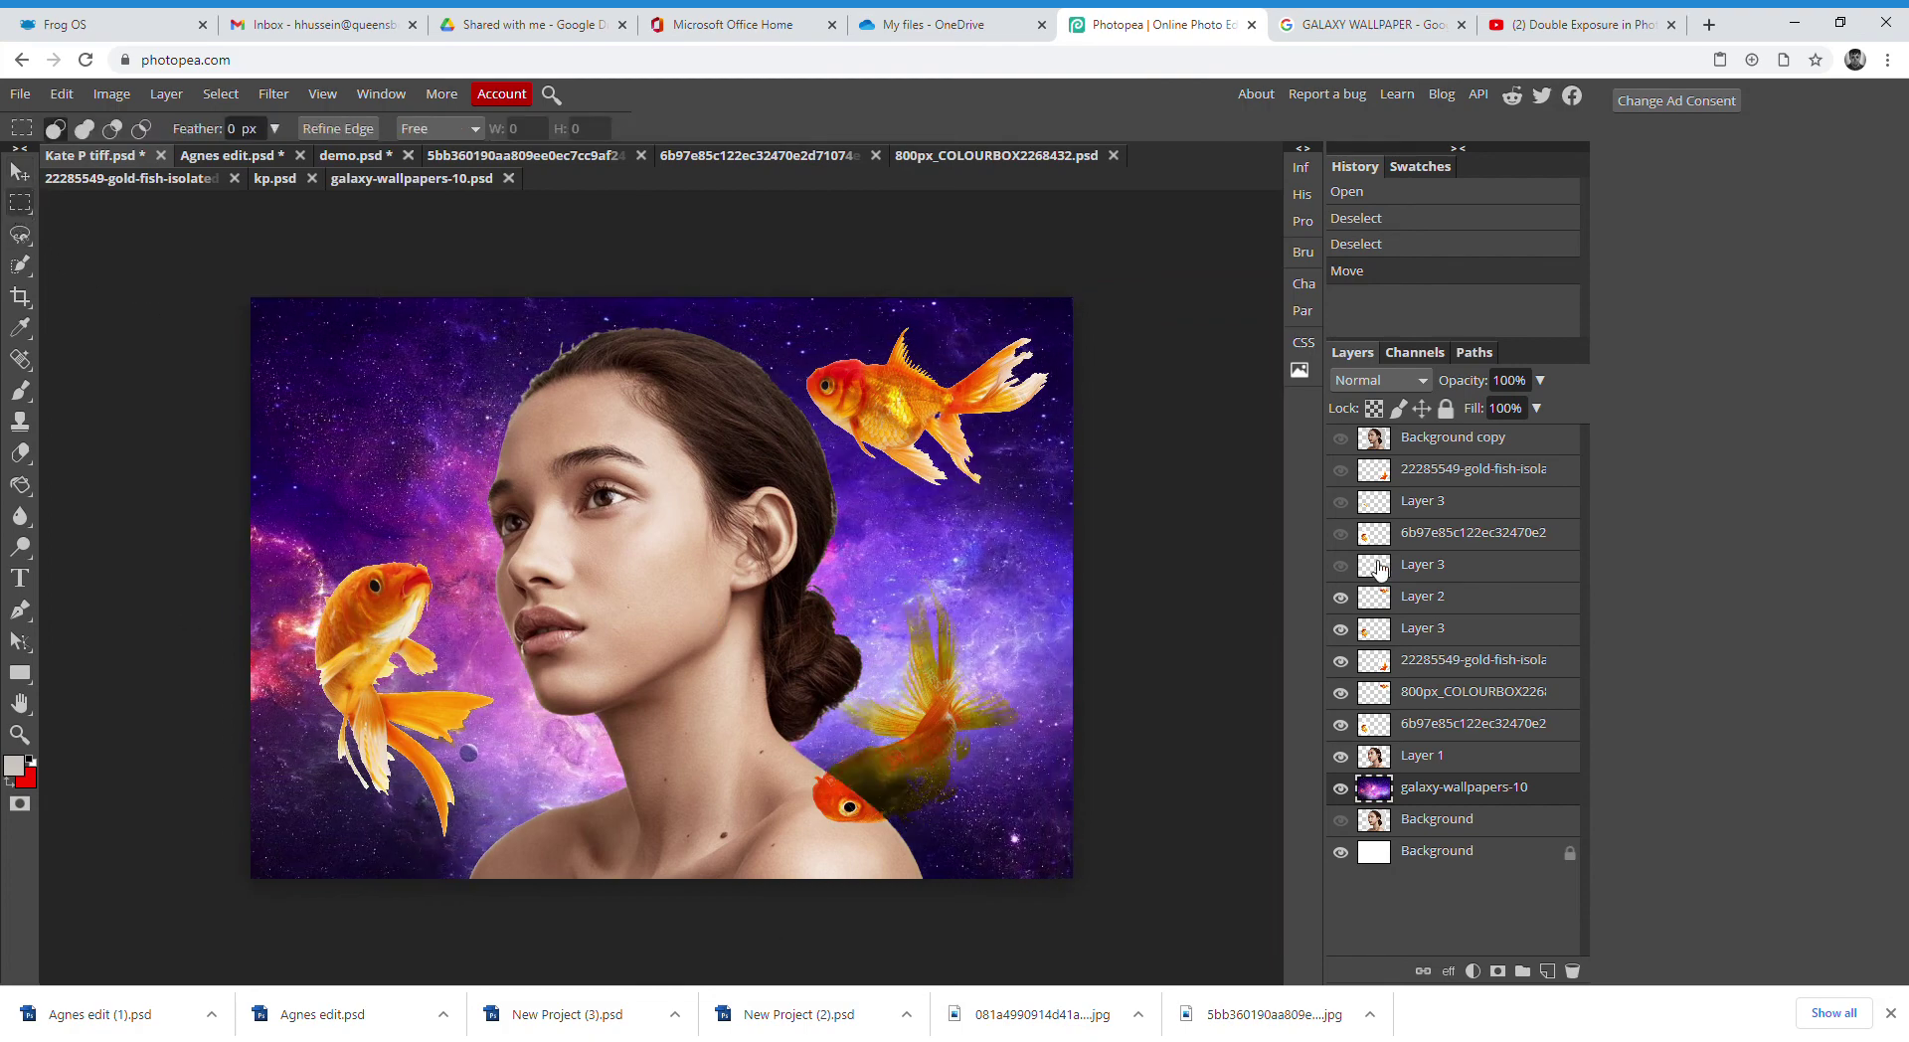
pyautogui.click(1377, 567)
pyautogui.click(1342, 564)
pyautogui.click(1341, 565)
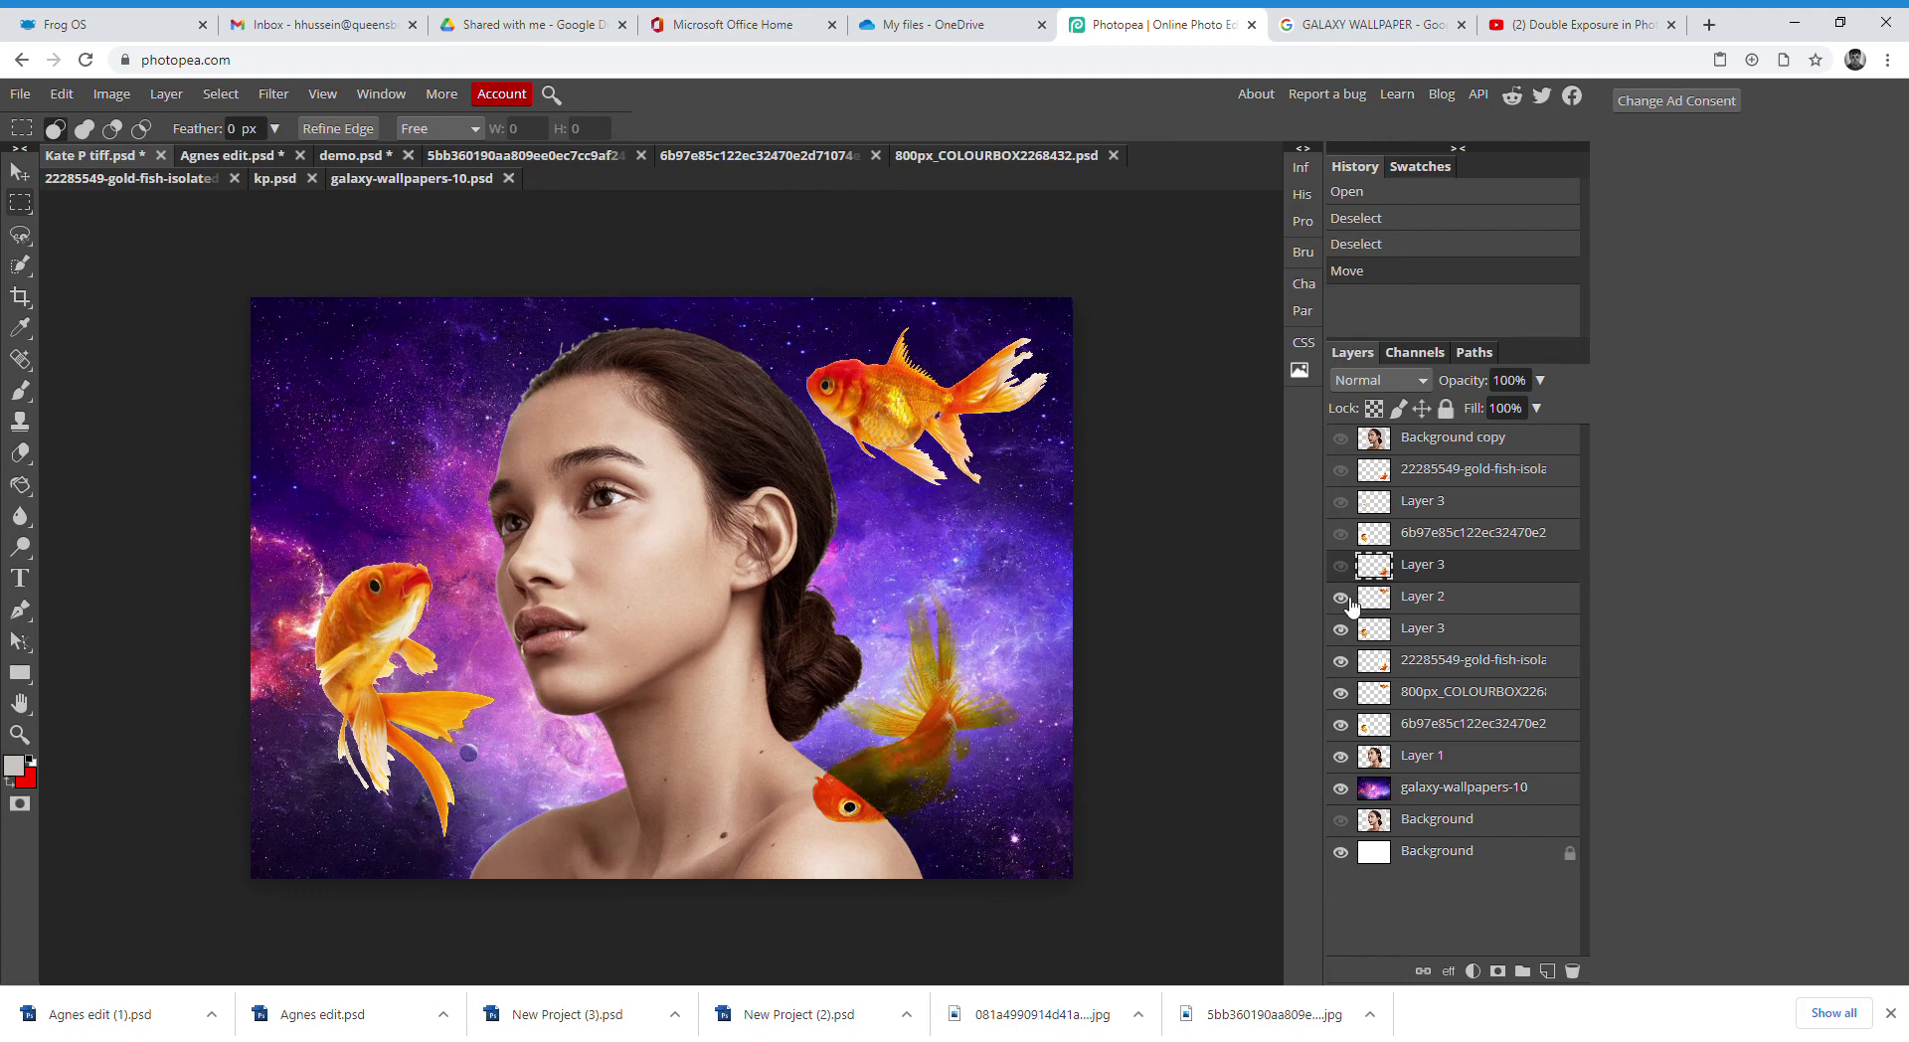
pyautogui.click(1342, 597)
pyautogui.click(1342, 628)
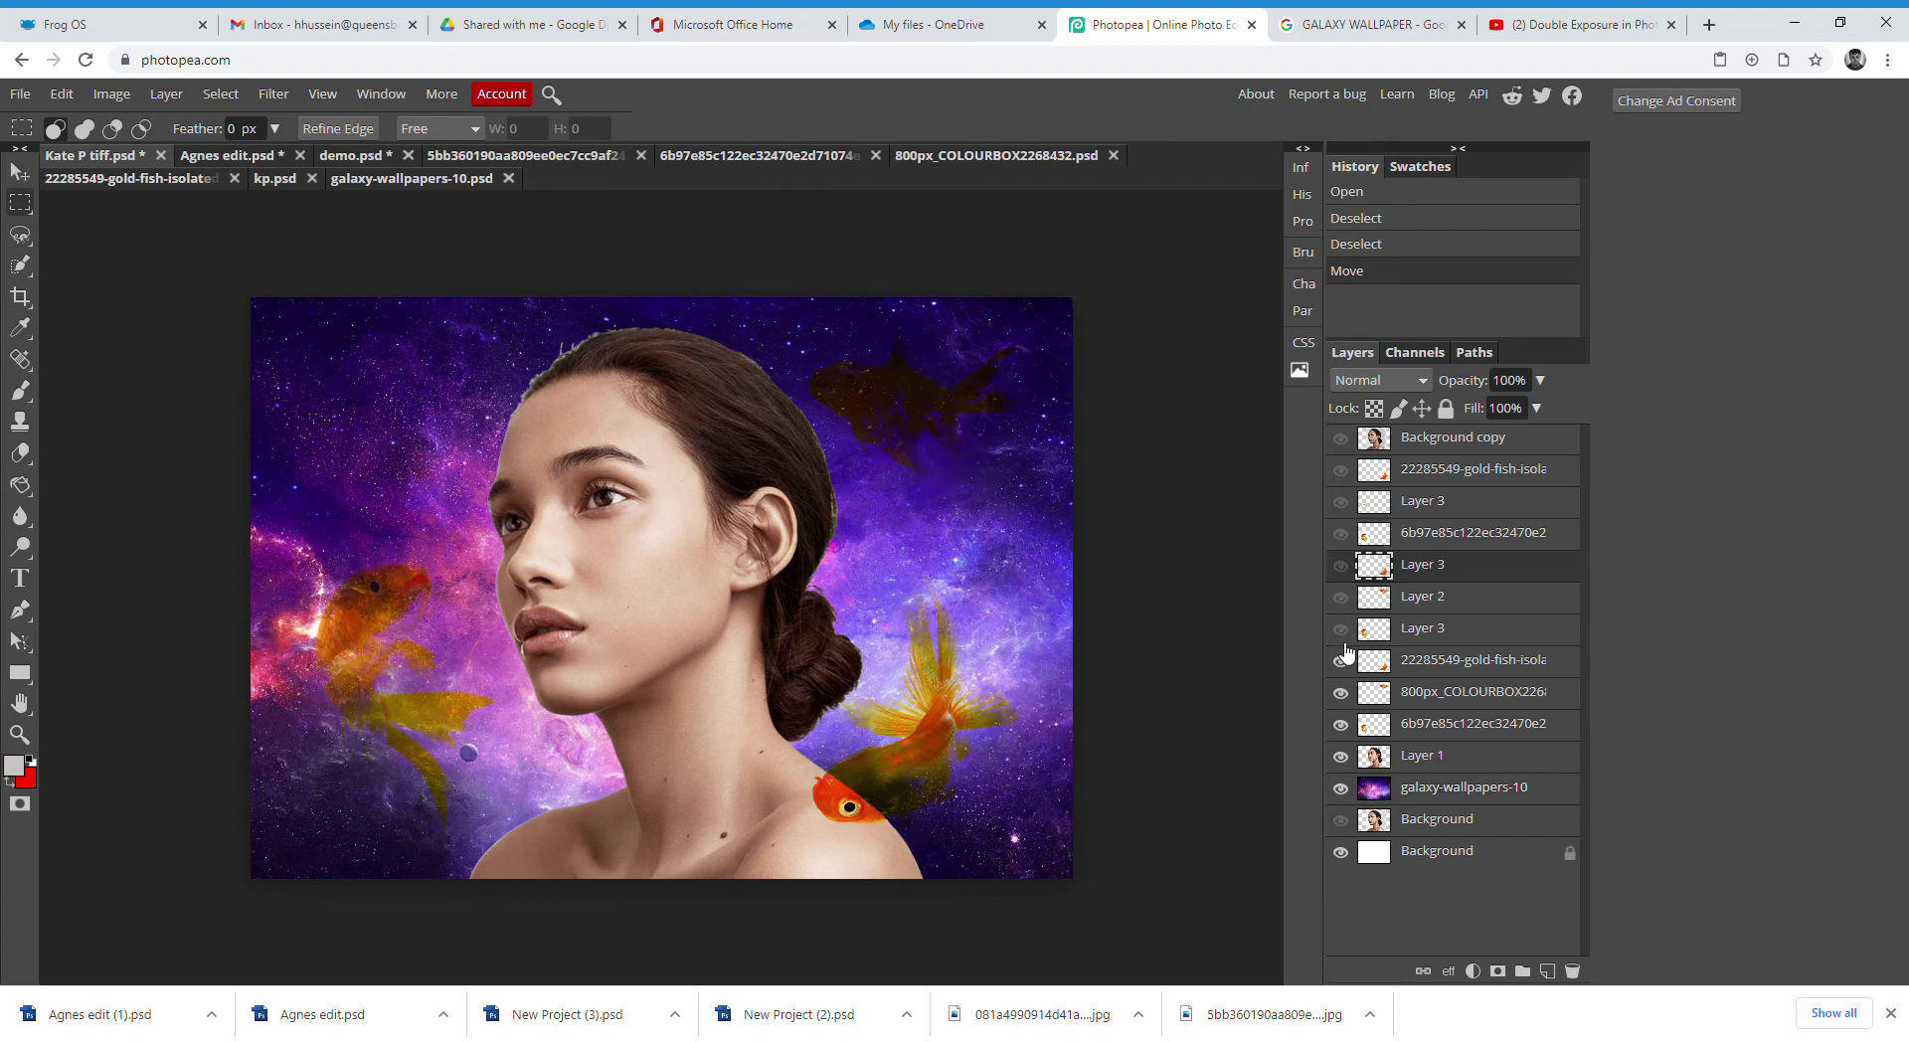
pyautogui.click(1341, 788)
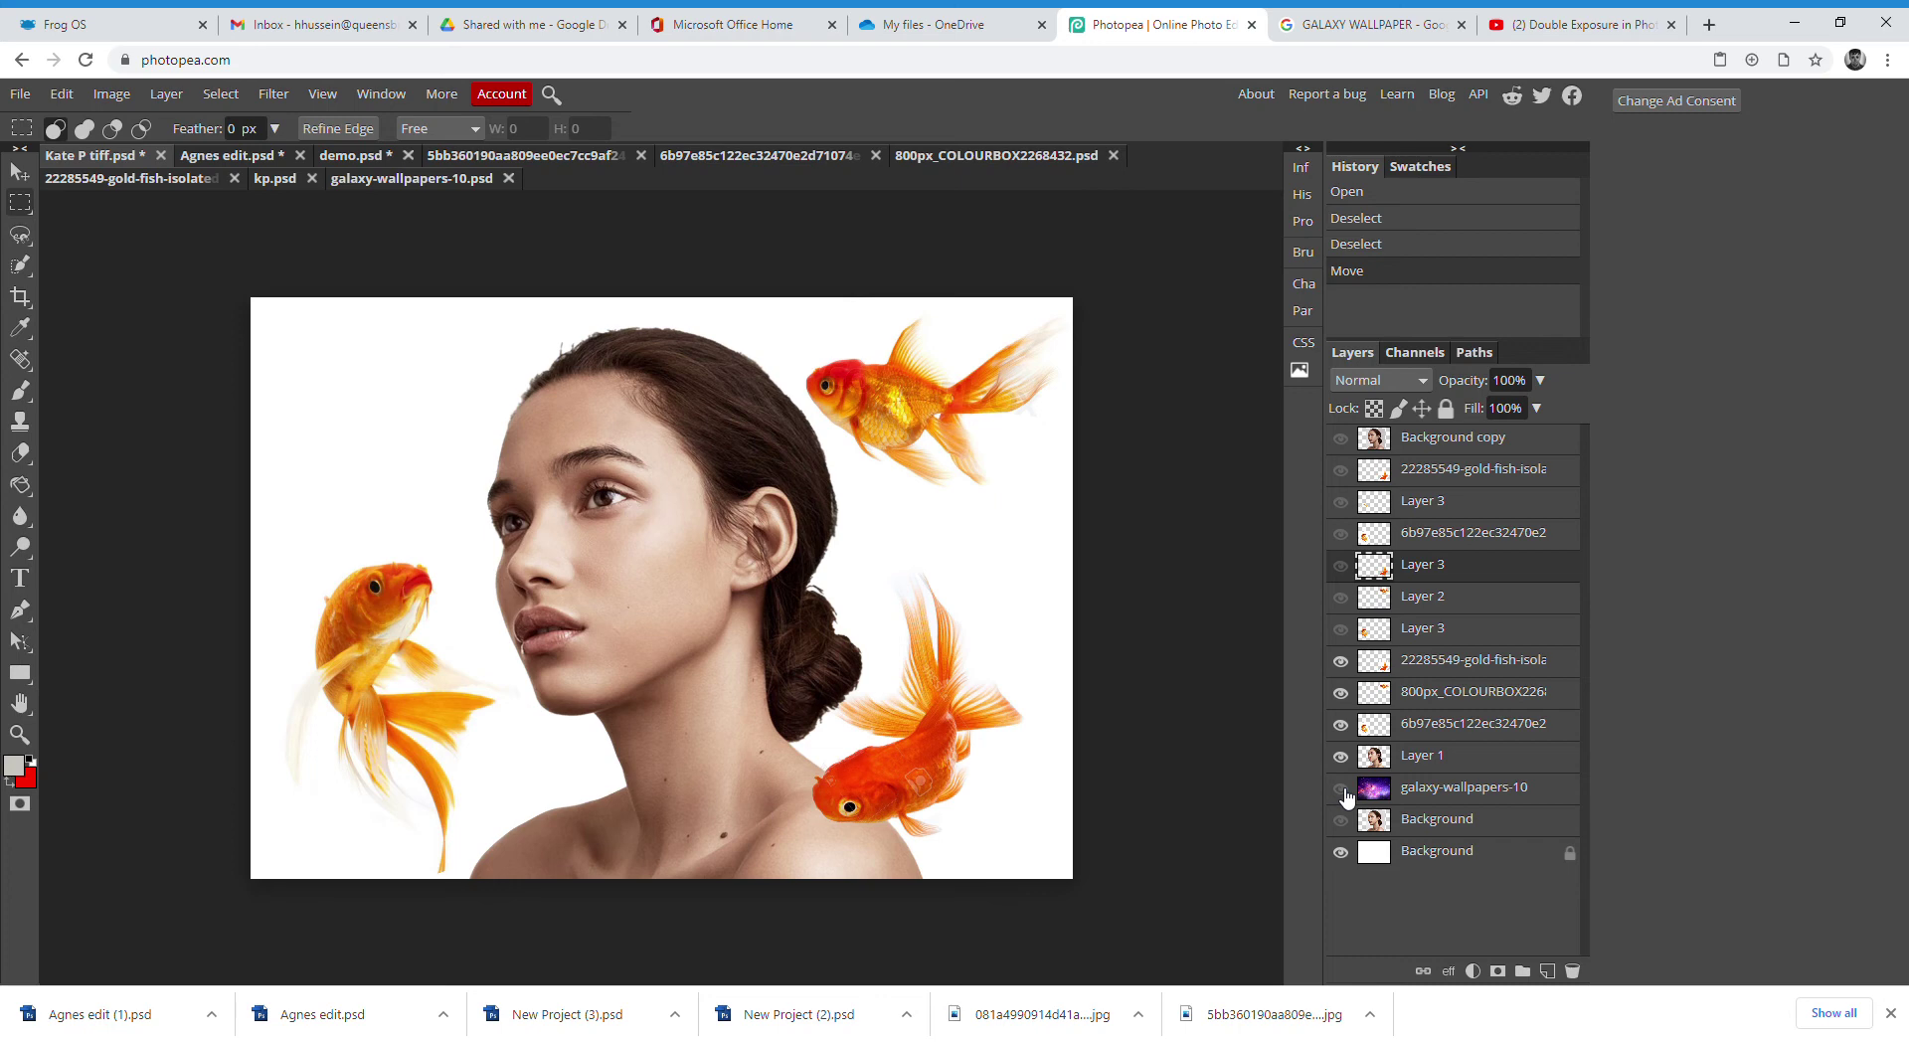
pyautogui.click(1341, 789)
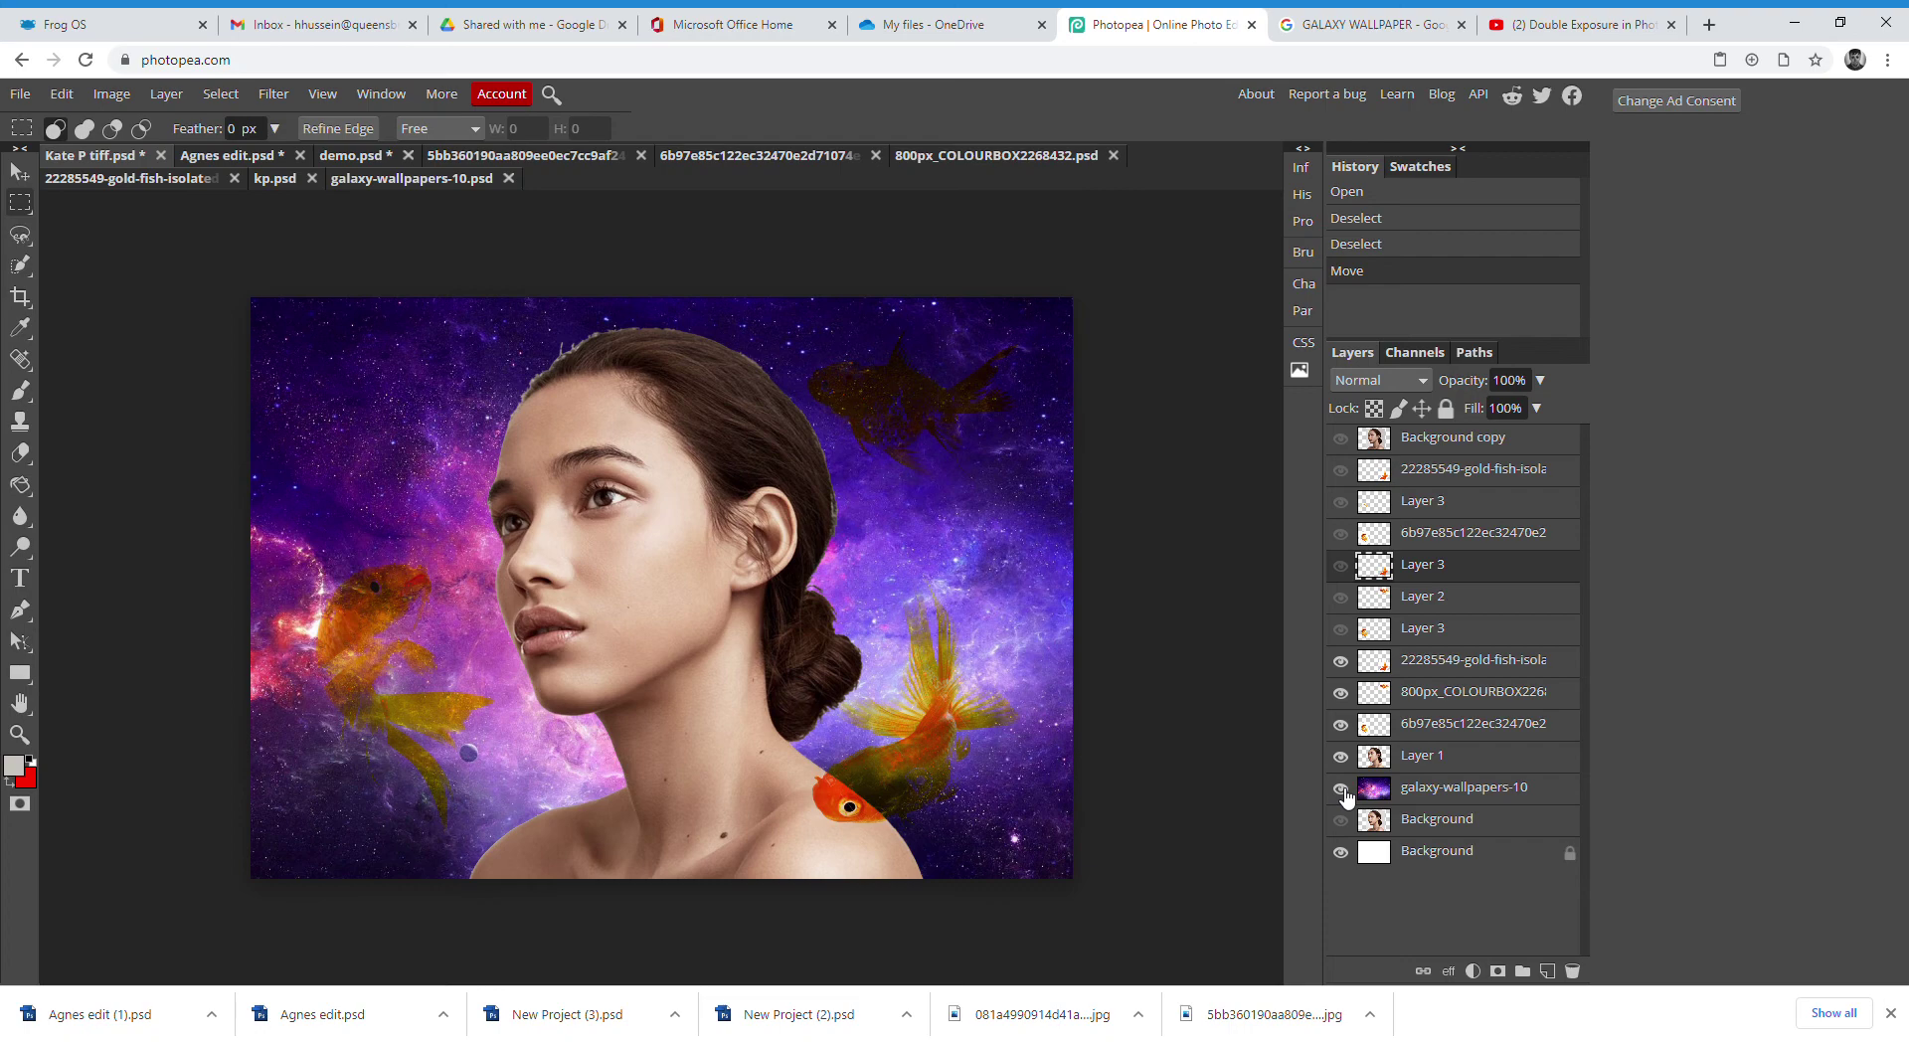
# Select the 22285549, COLOURBOX and 6b97e85c fish image layers in turn
pyautogui.click(1428, 660)
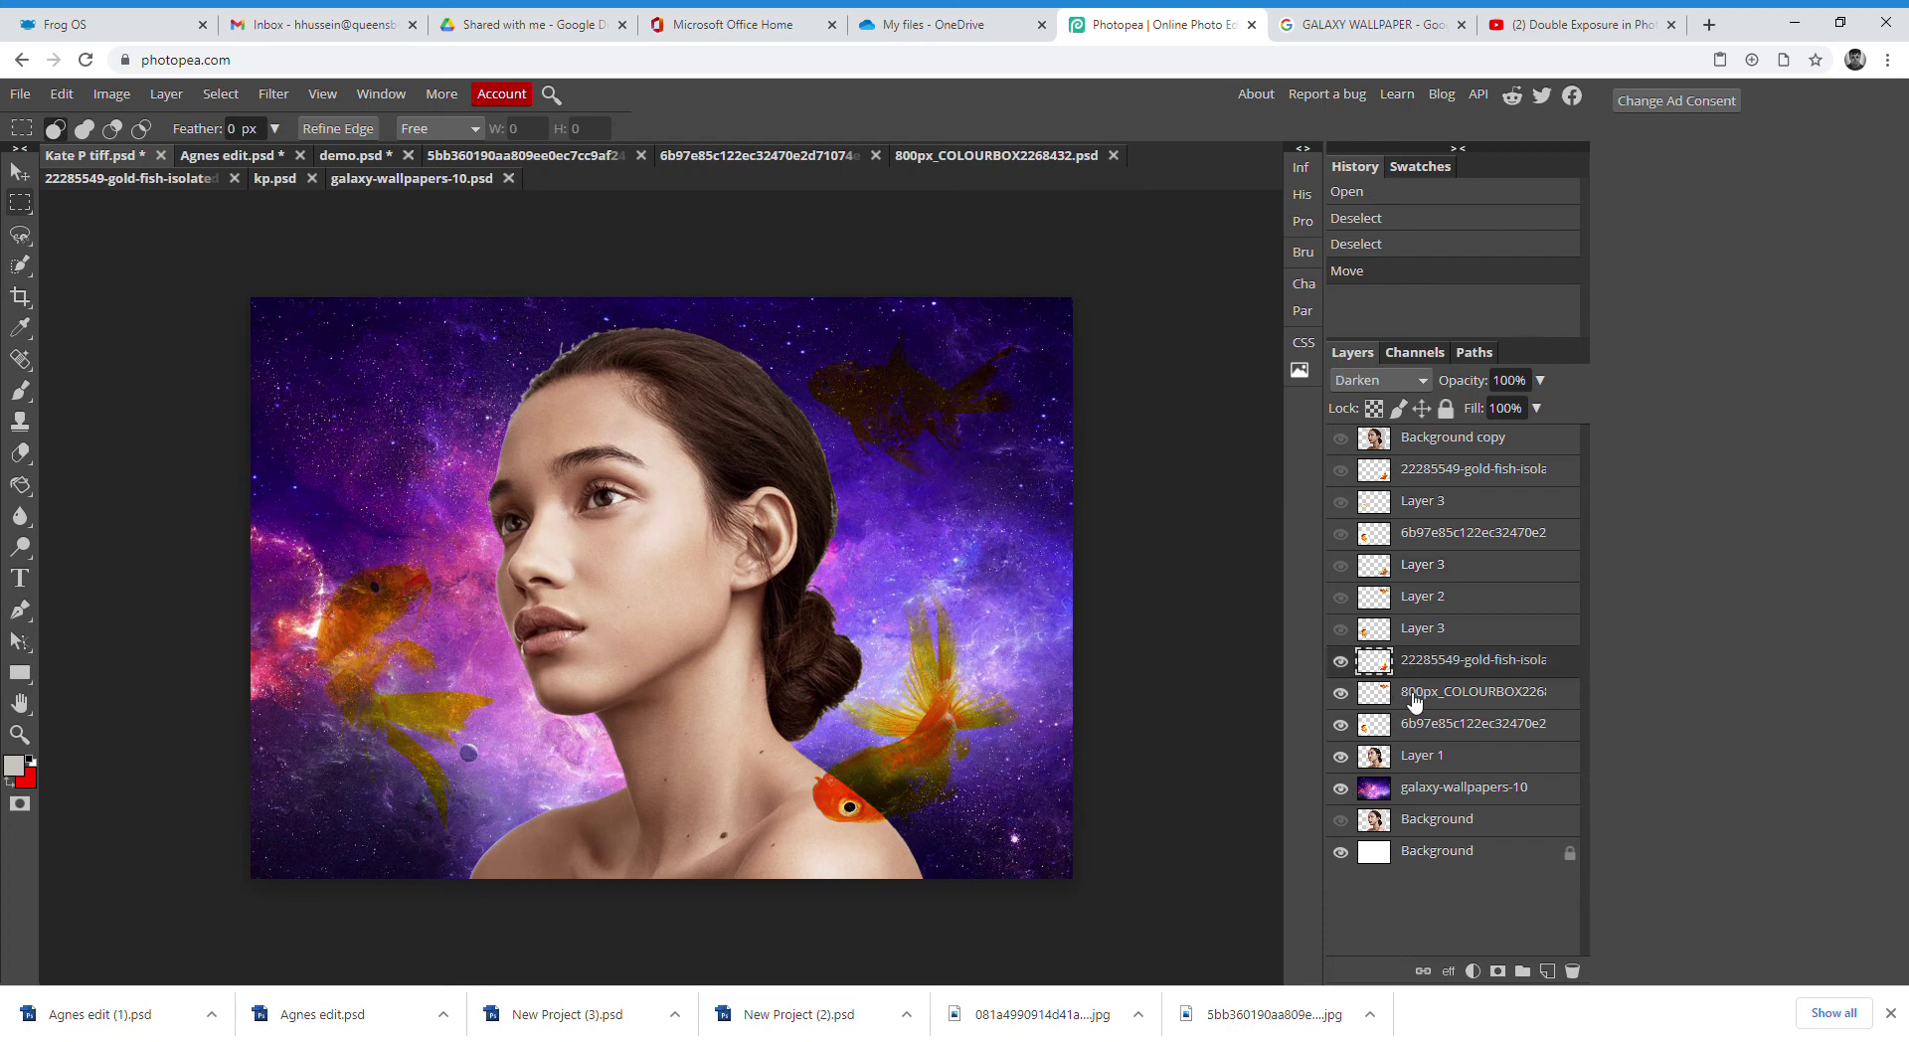
pyautogui.click(1422, 696)
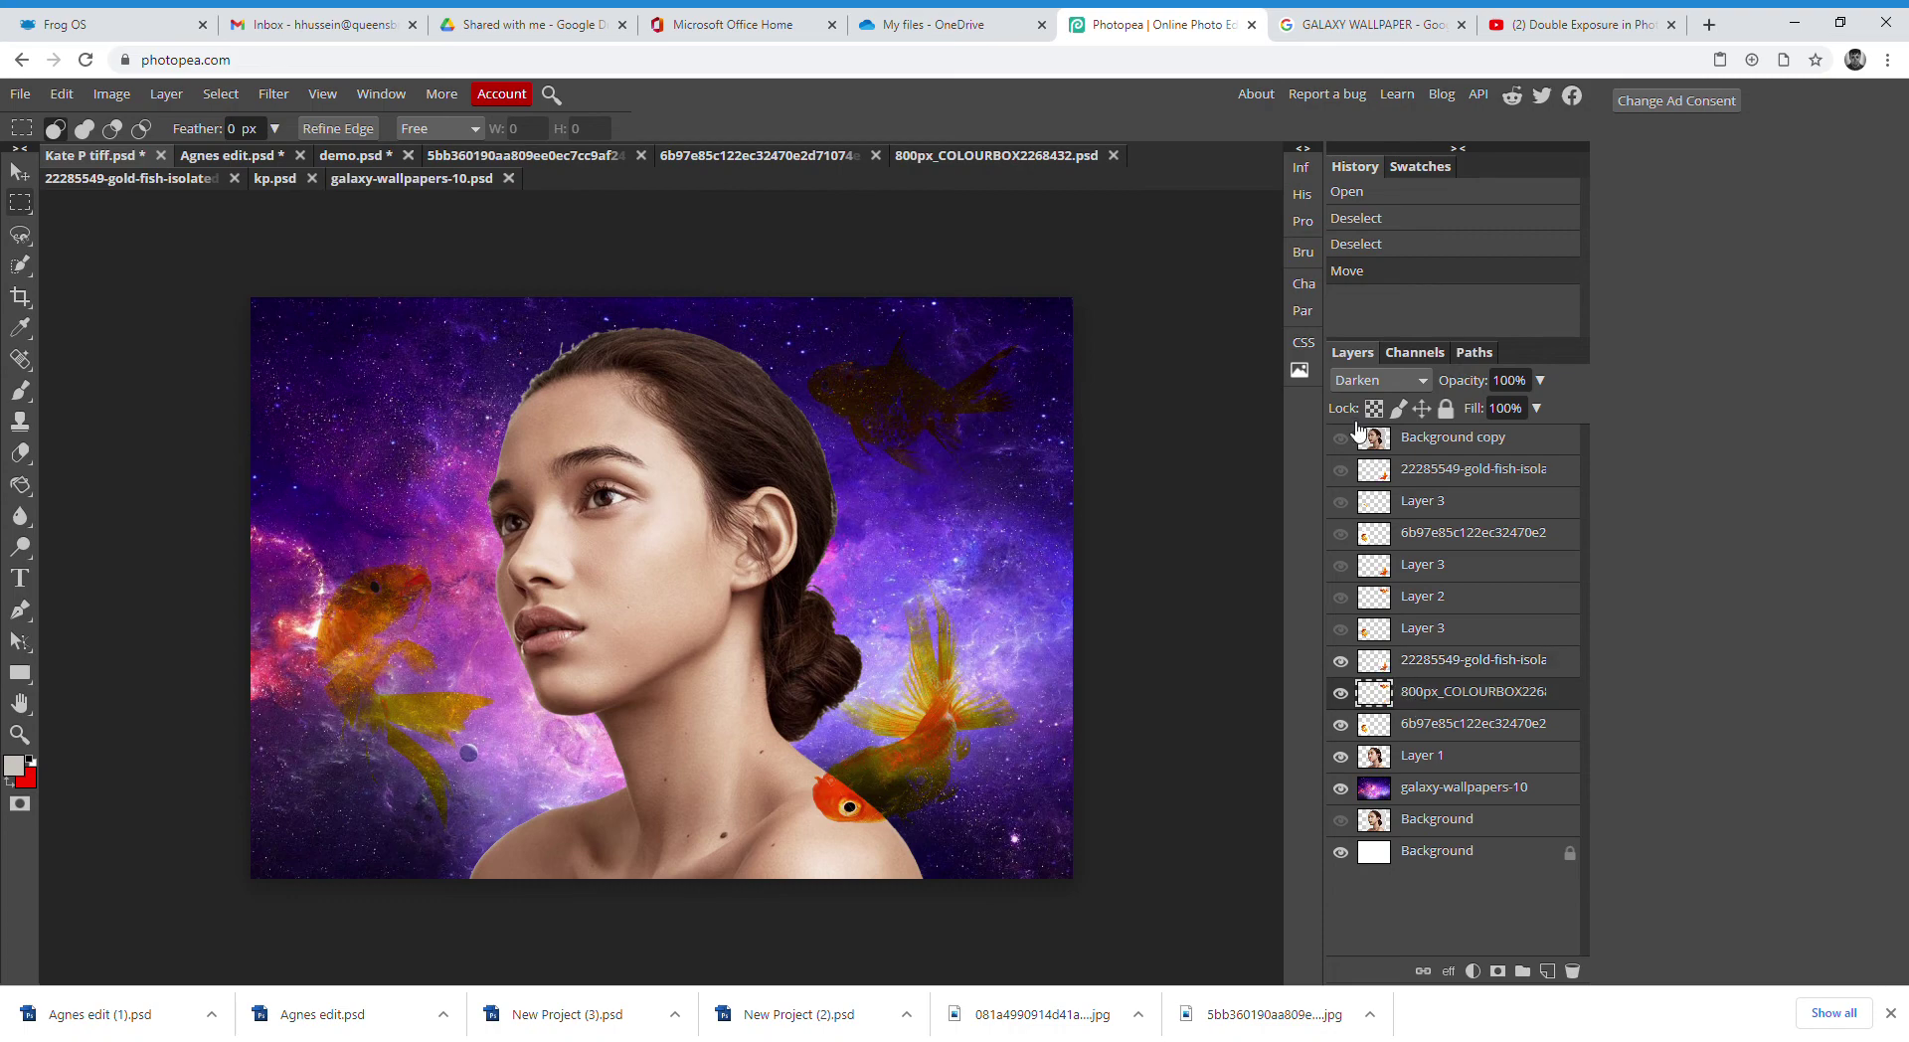
pyautogui.click(1420, 724)
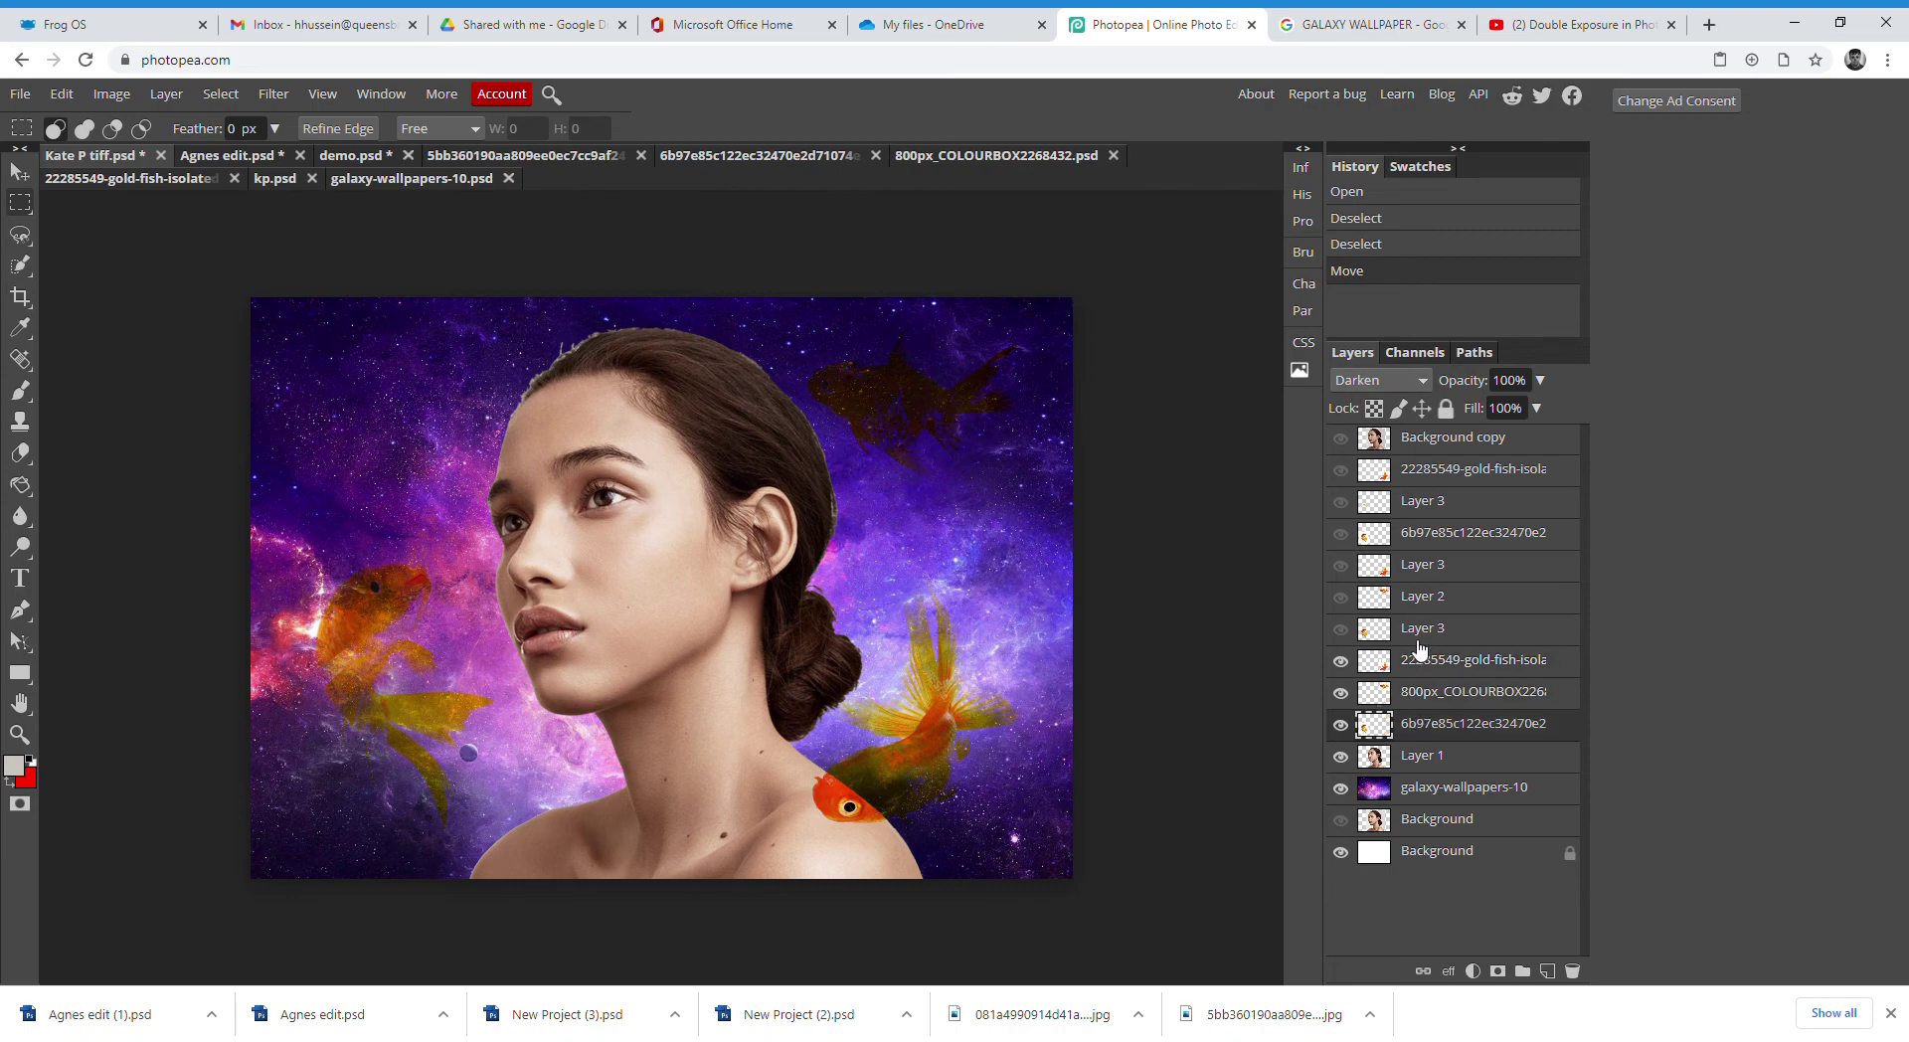
pyautogui.click(1420, 660)
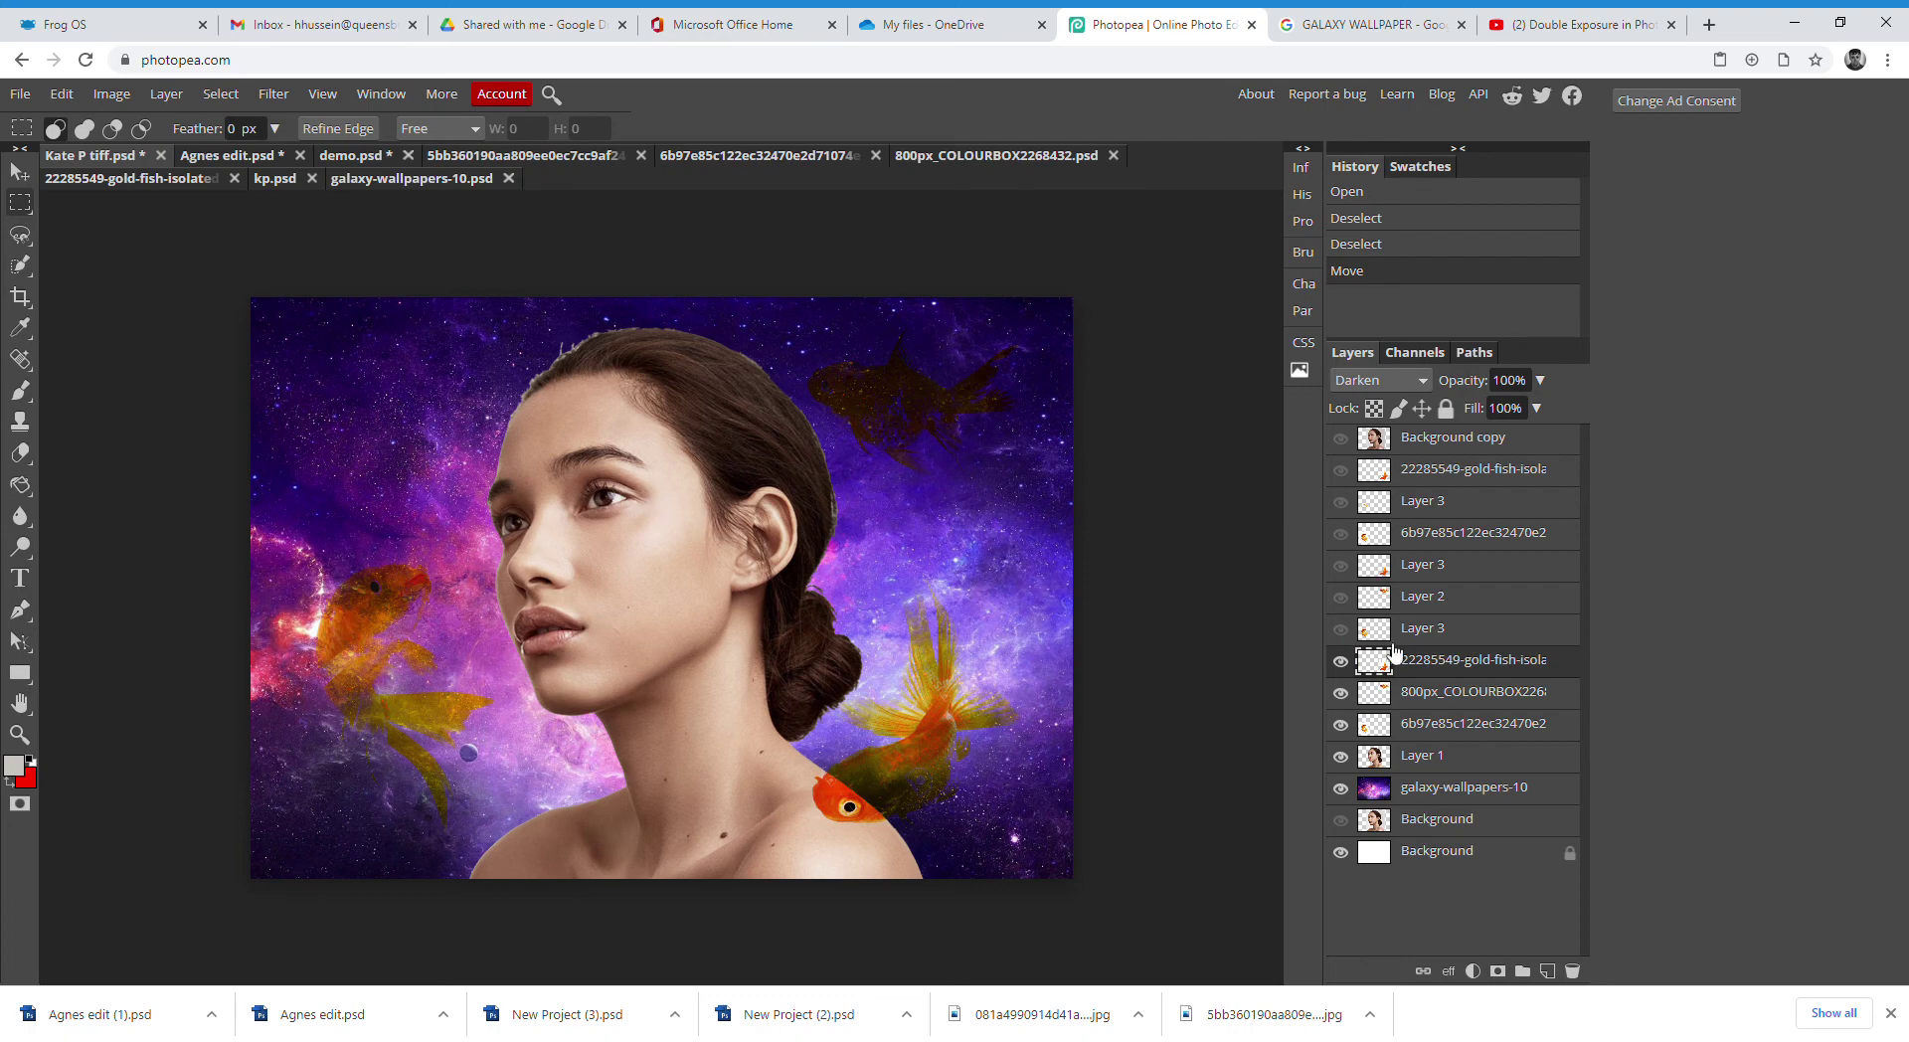
# Show the Layer 3 and Layer 2 goldfish again and hide the galaxy background
pyautogui.click(1344, 630)
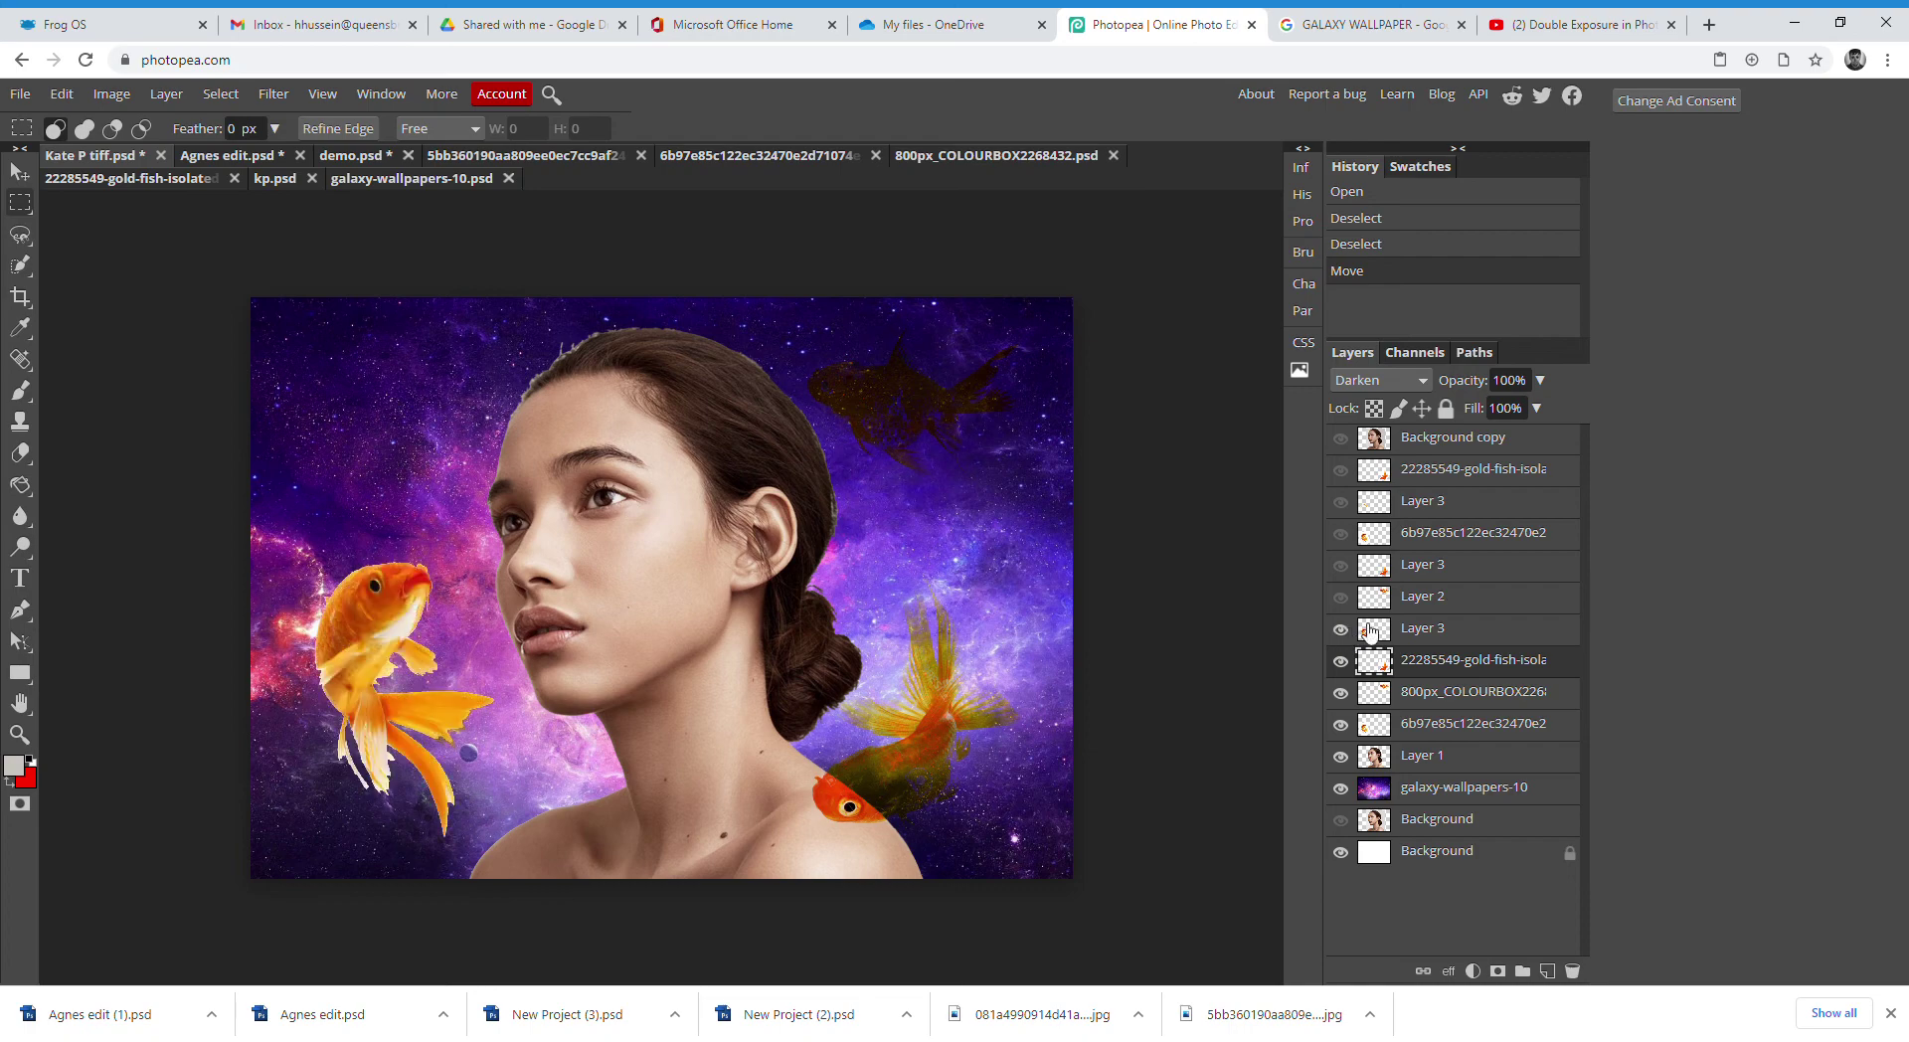
pyautogui.click(1390, 630)
pyautogui.click(1390, 596)
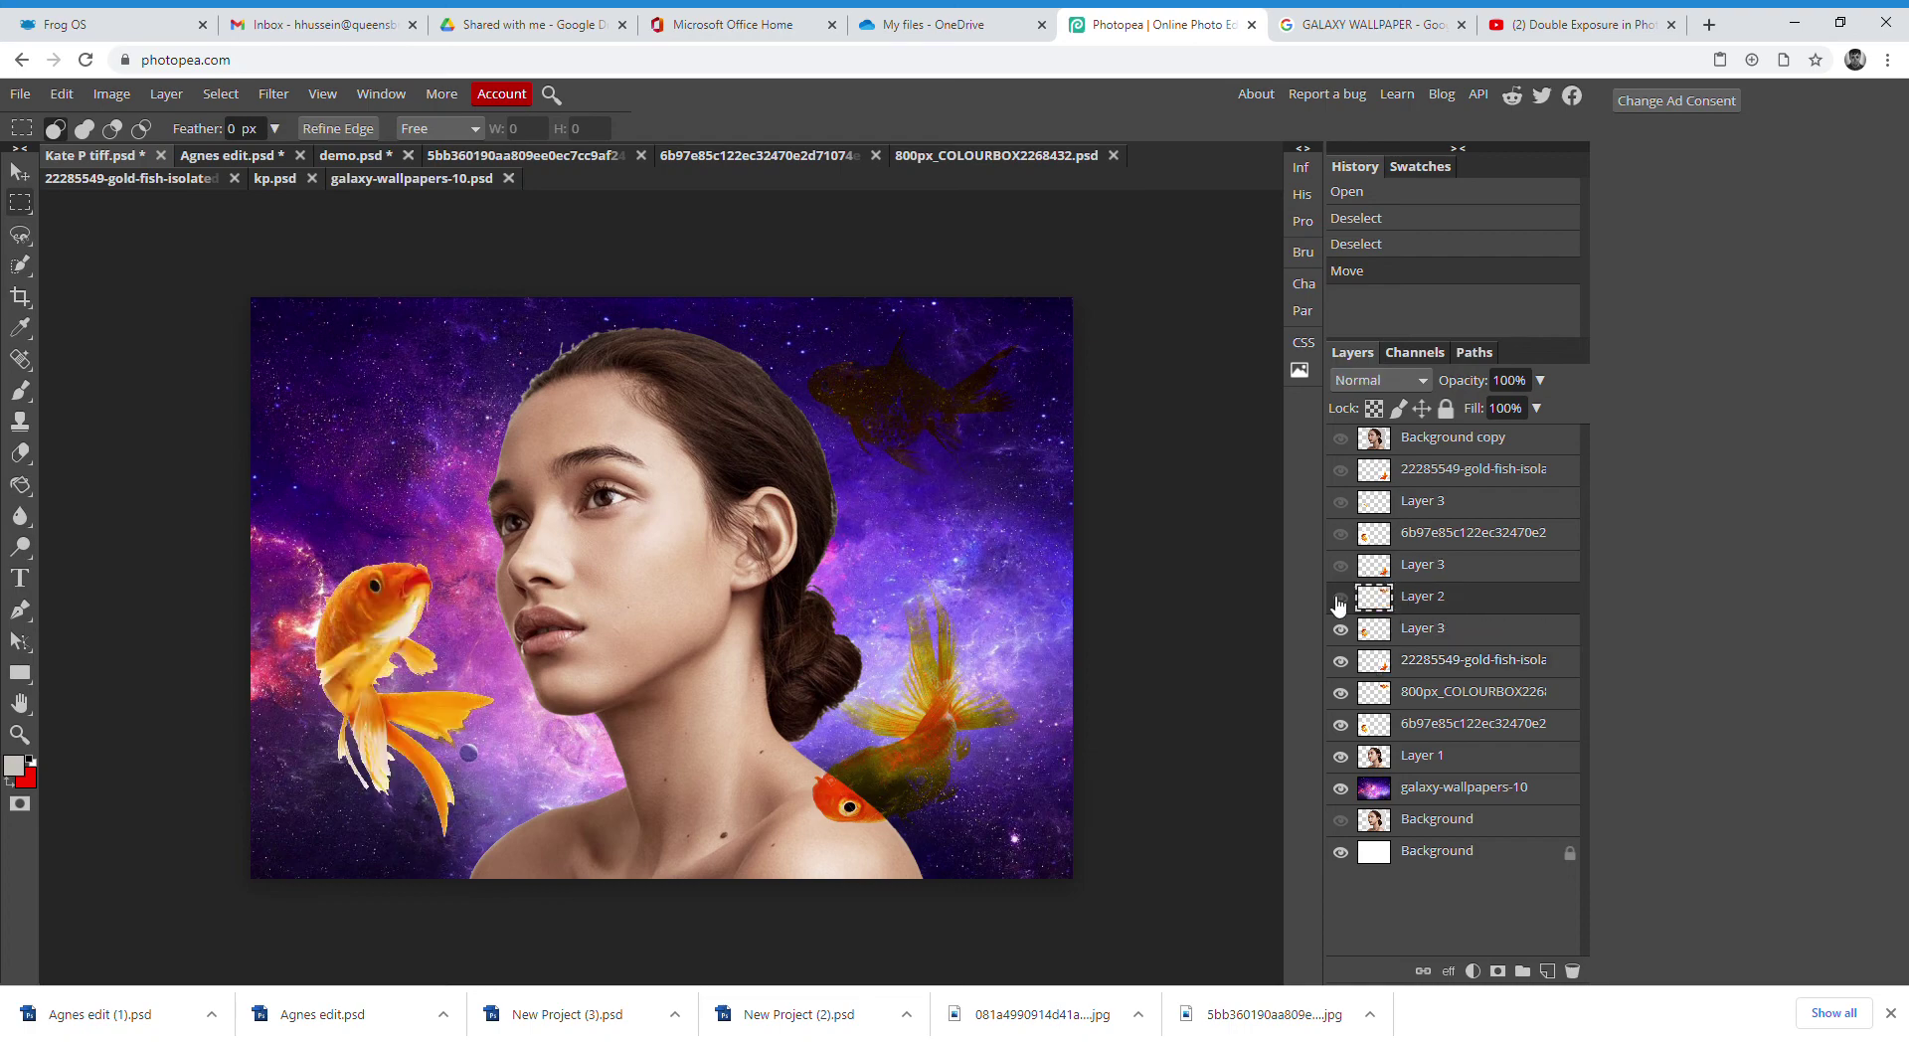
pyautogui.click(1340, 597)
pyautogui.click(1382, 567)
pyautogui.click(1341, 565)
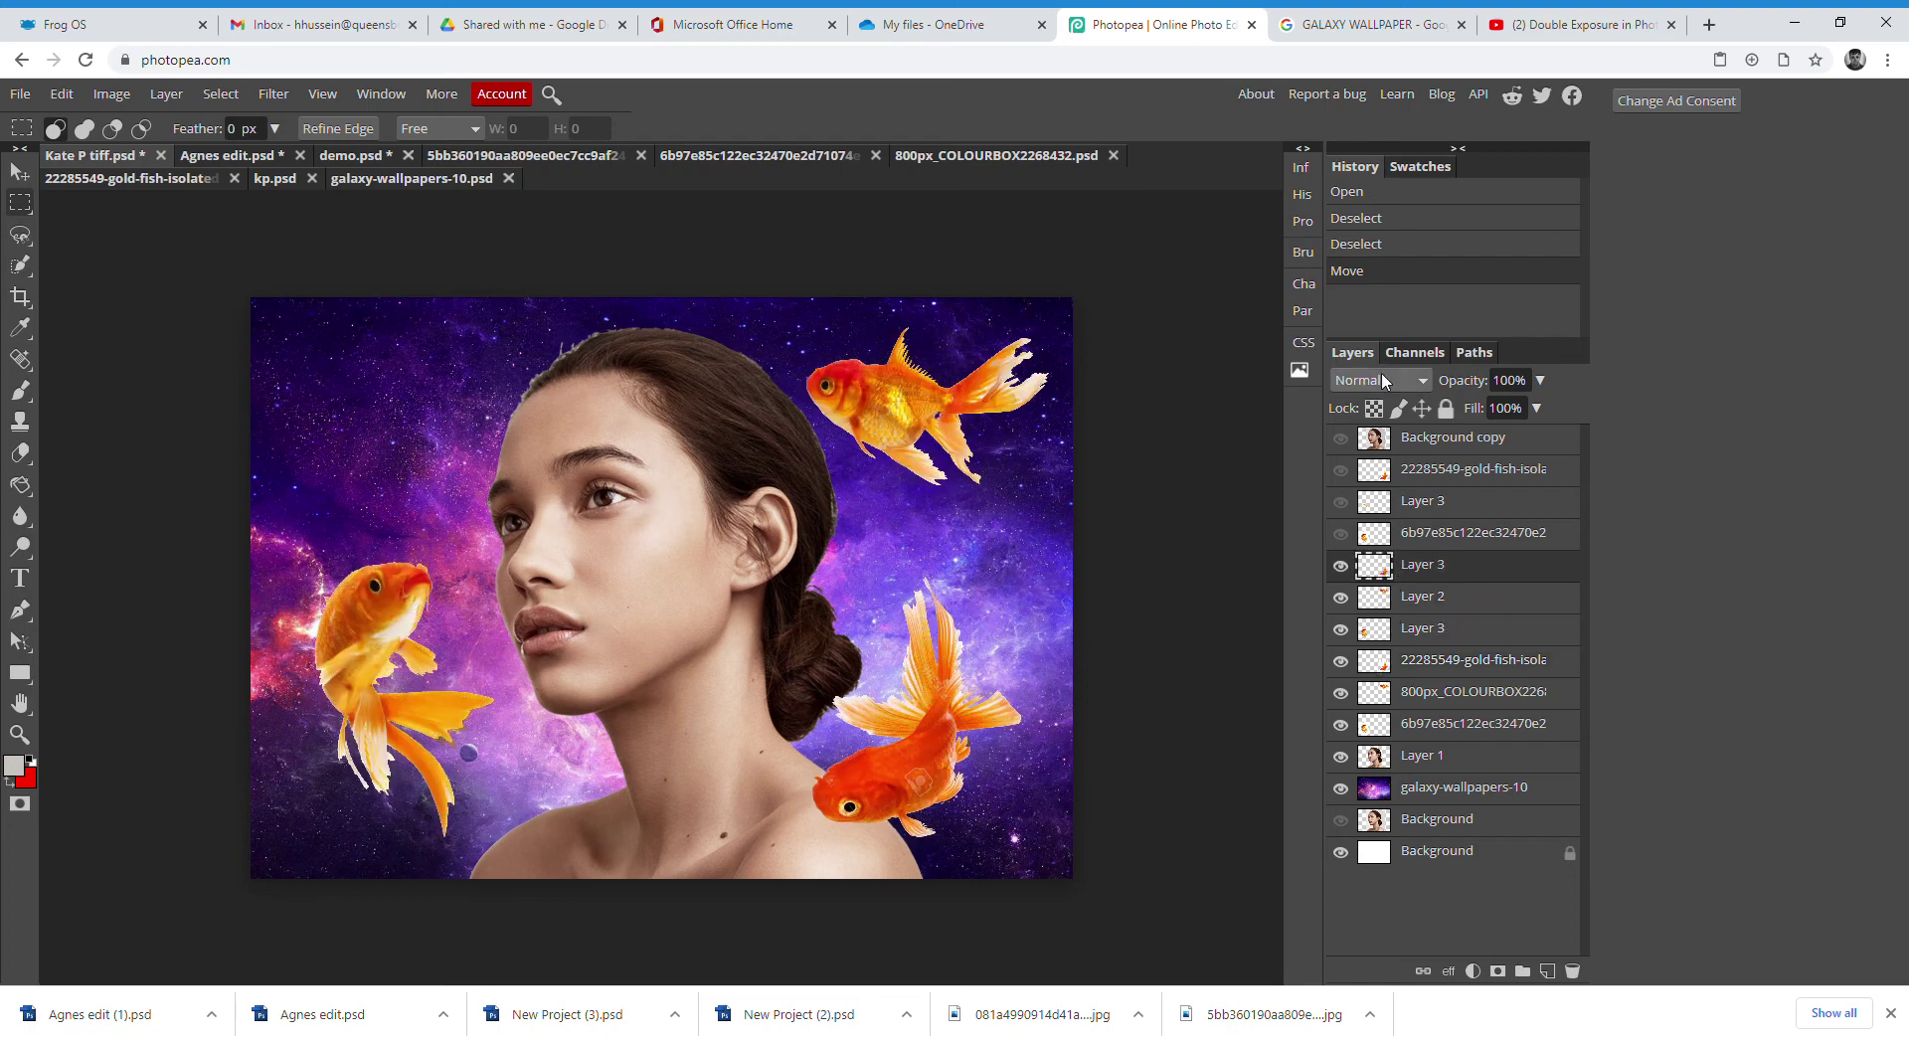
pyautogui.click(1340, 788)
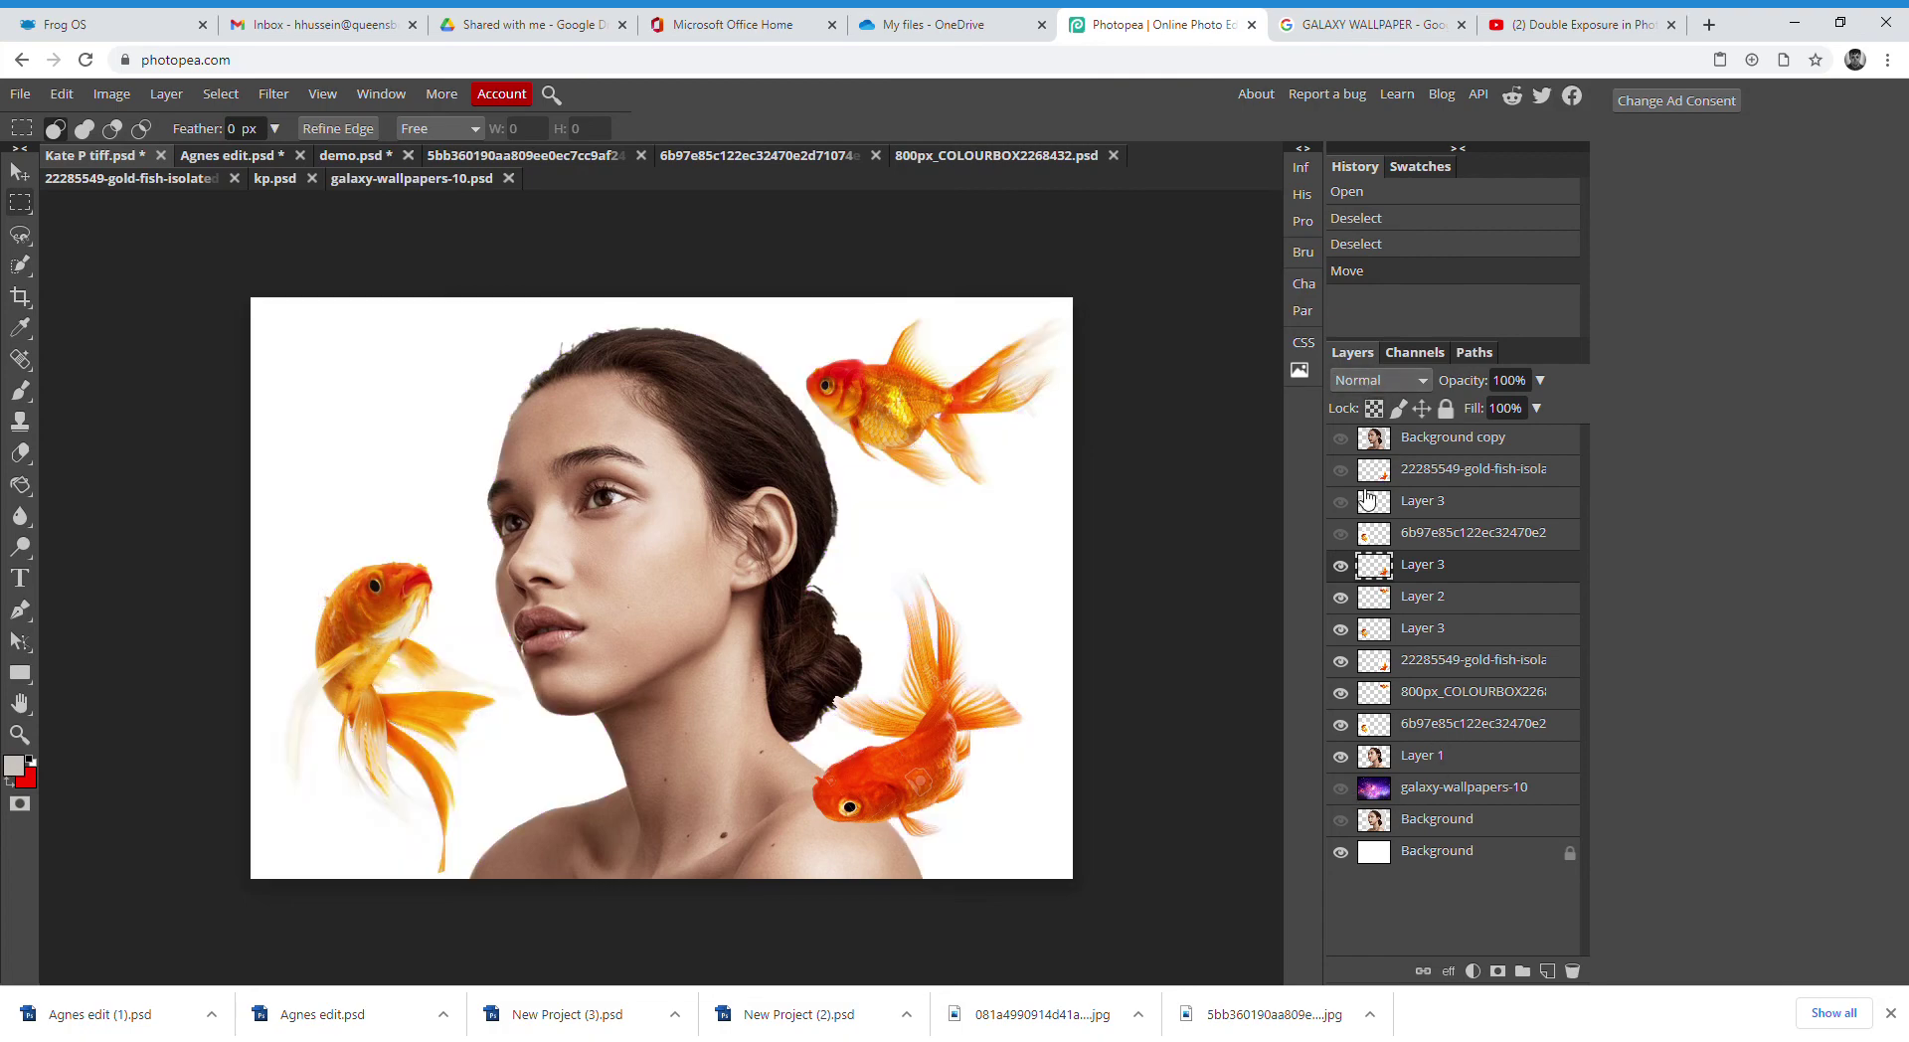
# Show the galaxy background and the goldfish image layers again, then select the 6b97e85c fish layer
pyautogui.click(1340, 788)
pyautogui.click(1340, 469)
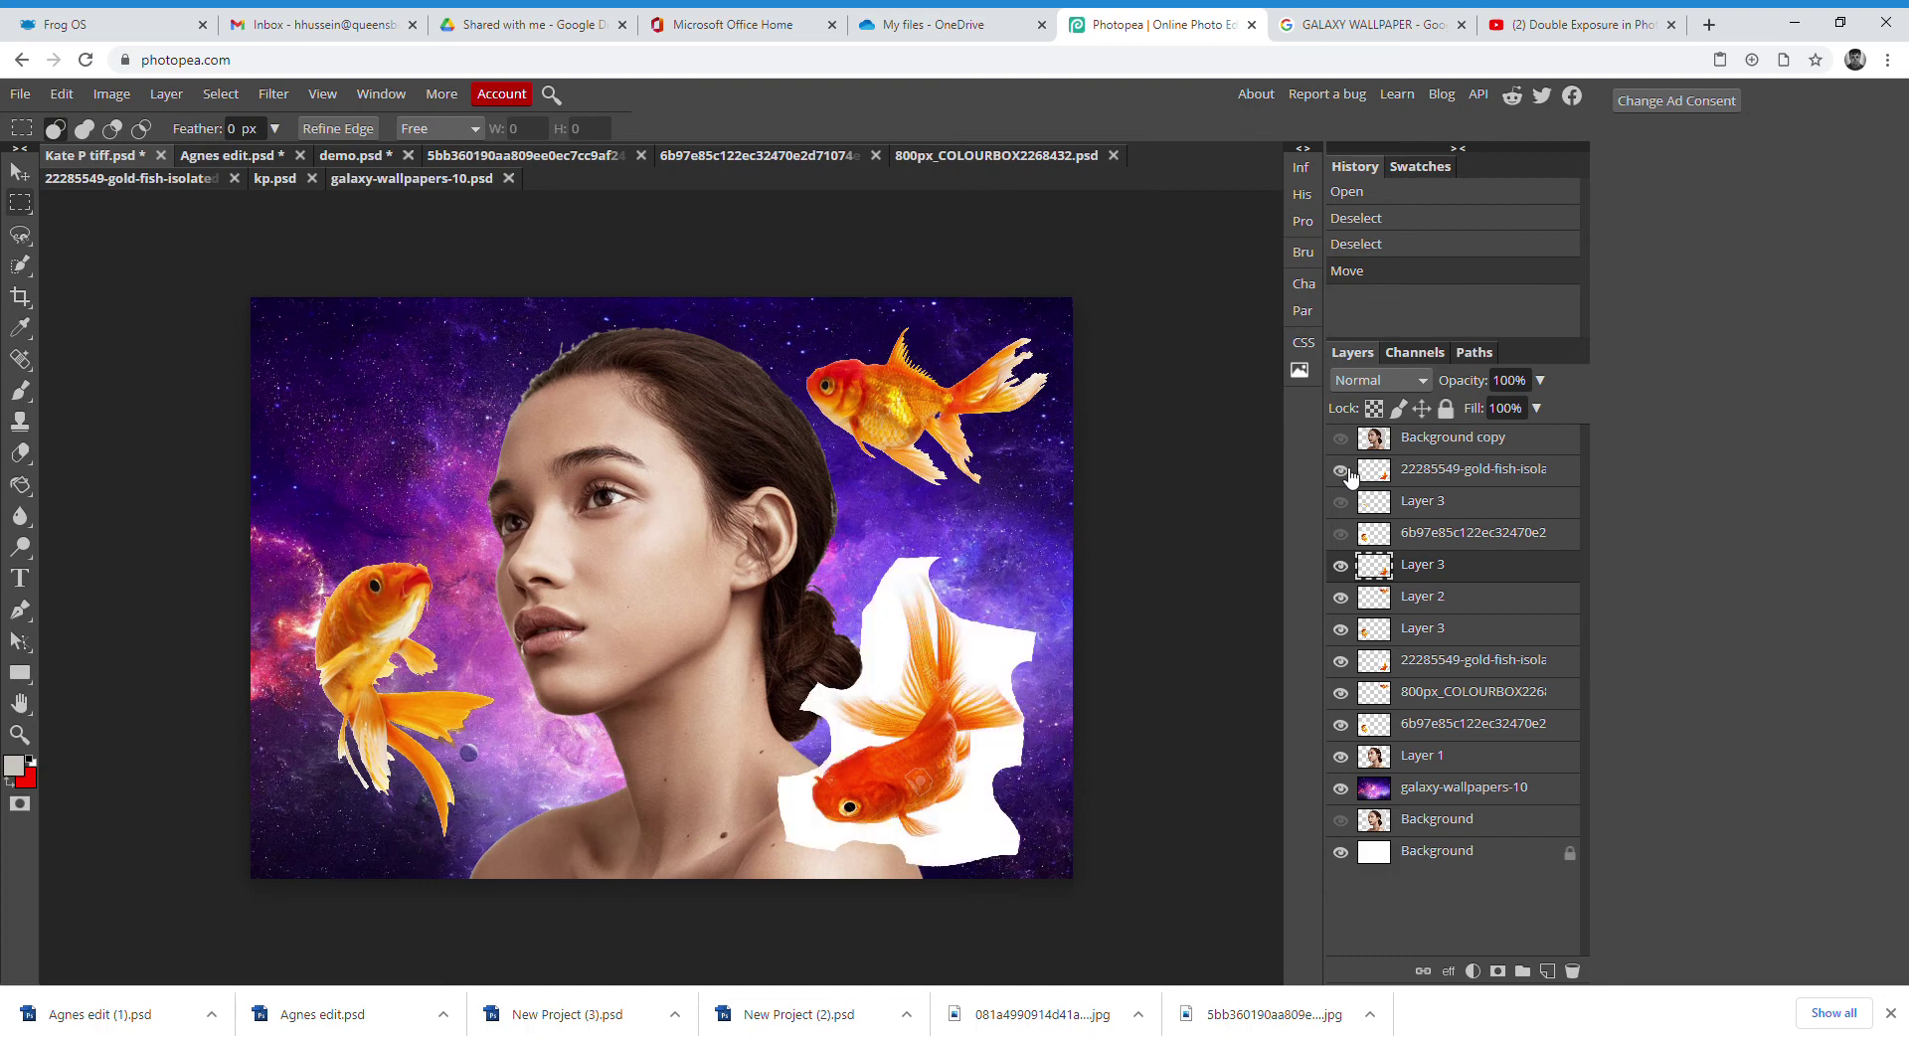
pyautogui.click(1340, 501)
pyautogui.click(1340, 533)
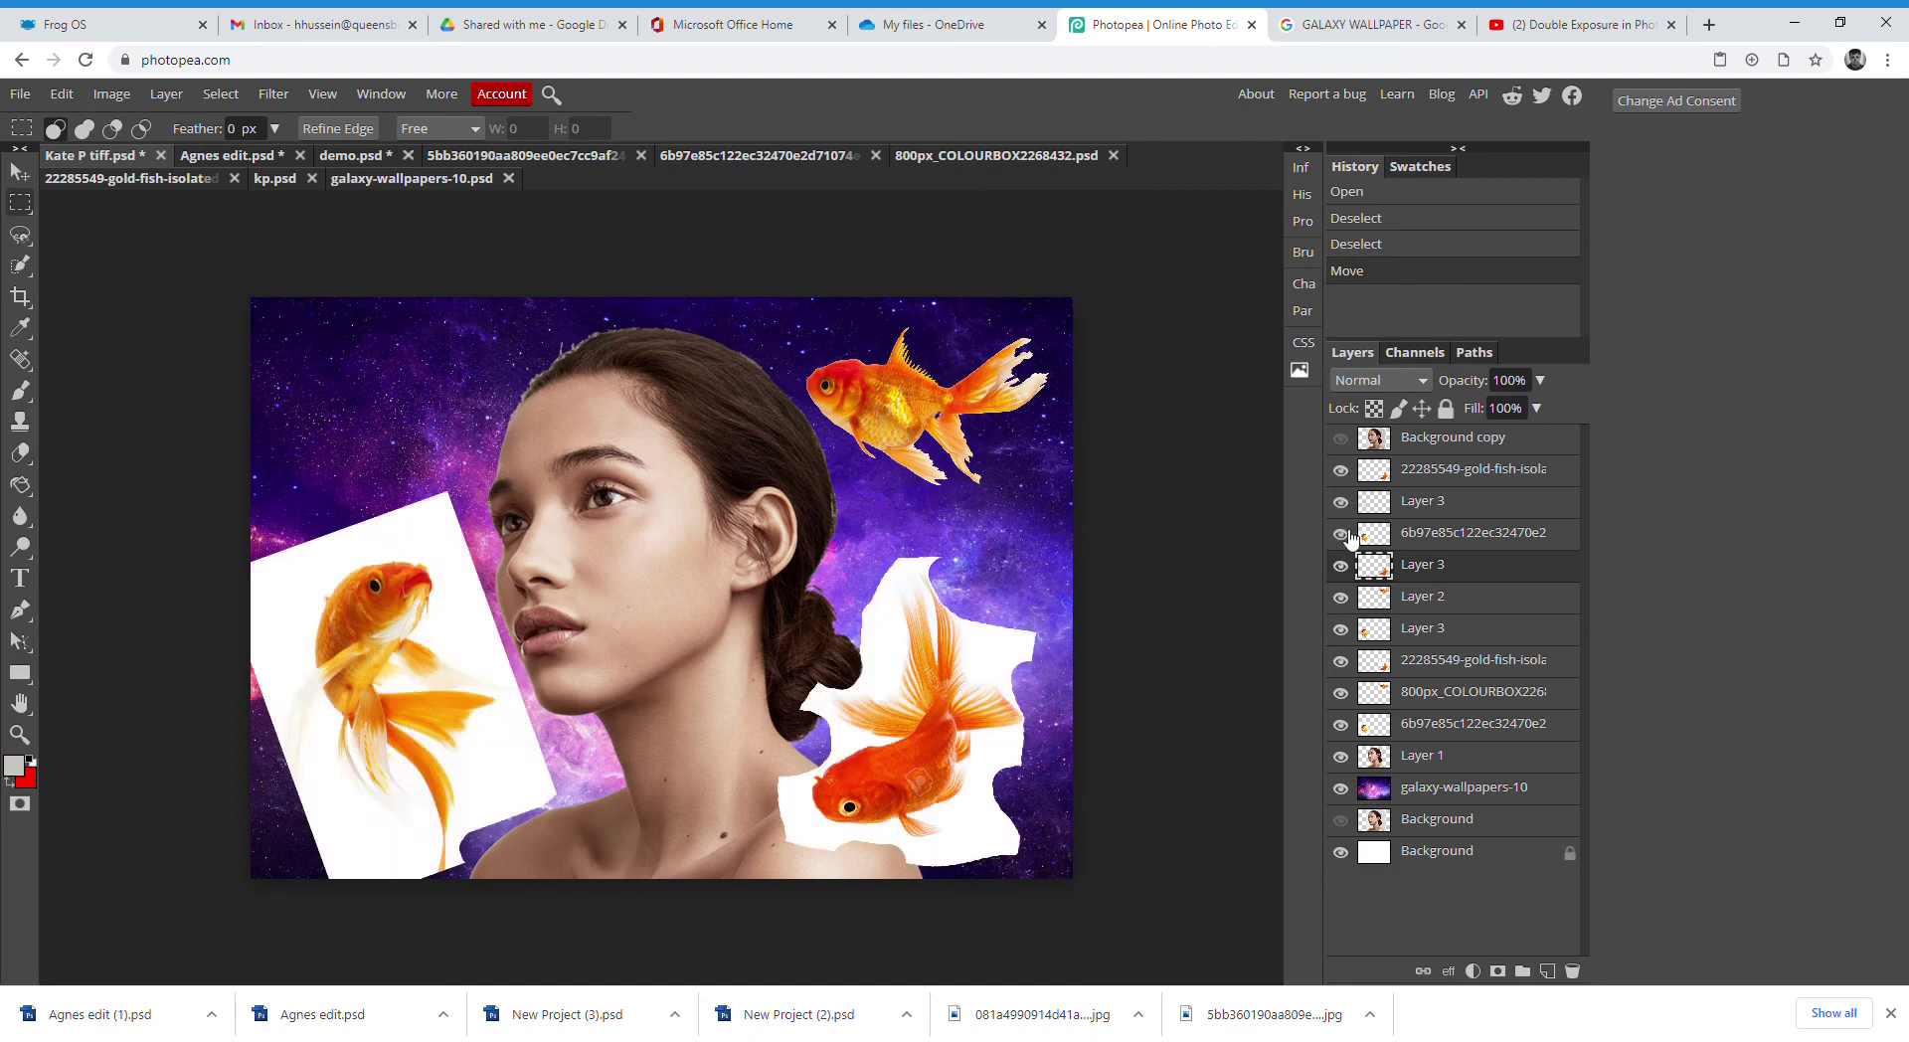
pyautogui.click(1340, 502)
pyautogui.click(1340, 533)
pyautogui.click(1340, 533)
pyautogui.click(1382, 535)
# Switch the lasso tool to freehand, then to magnetic lasso, and dismiss the Edit menu unused
pyautogui.click(20, 235)
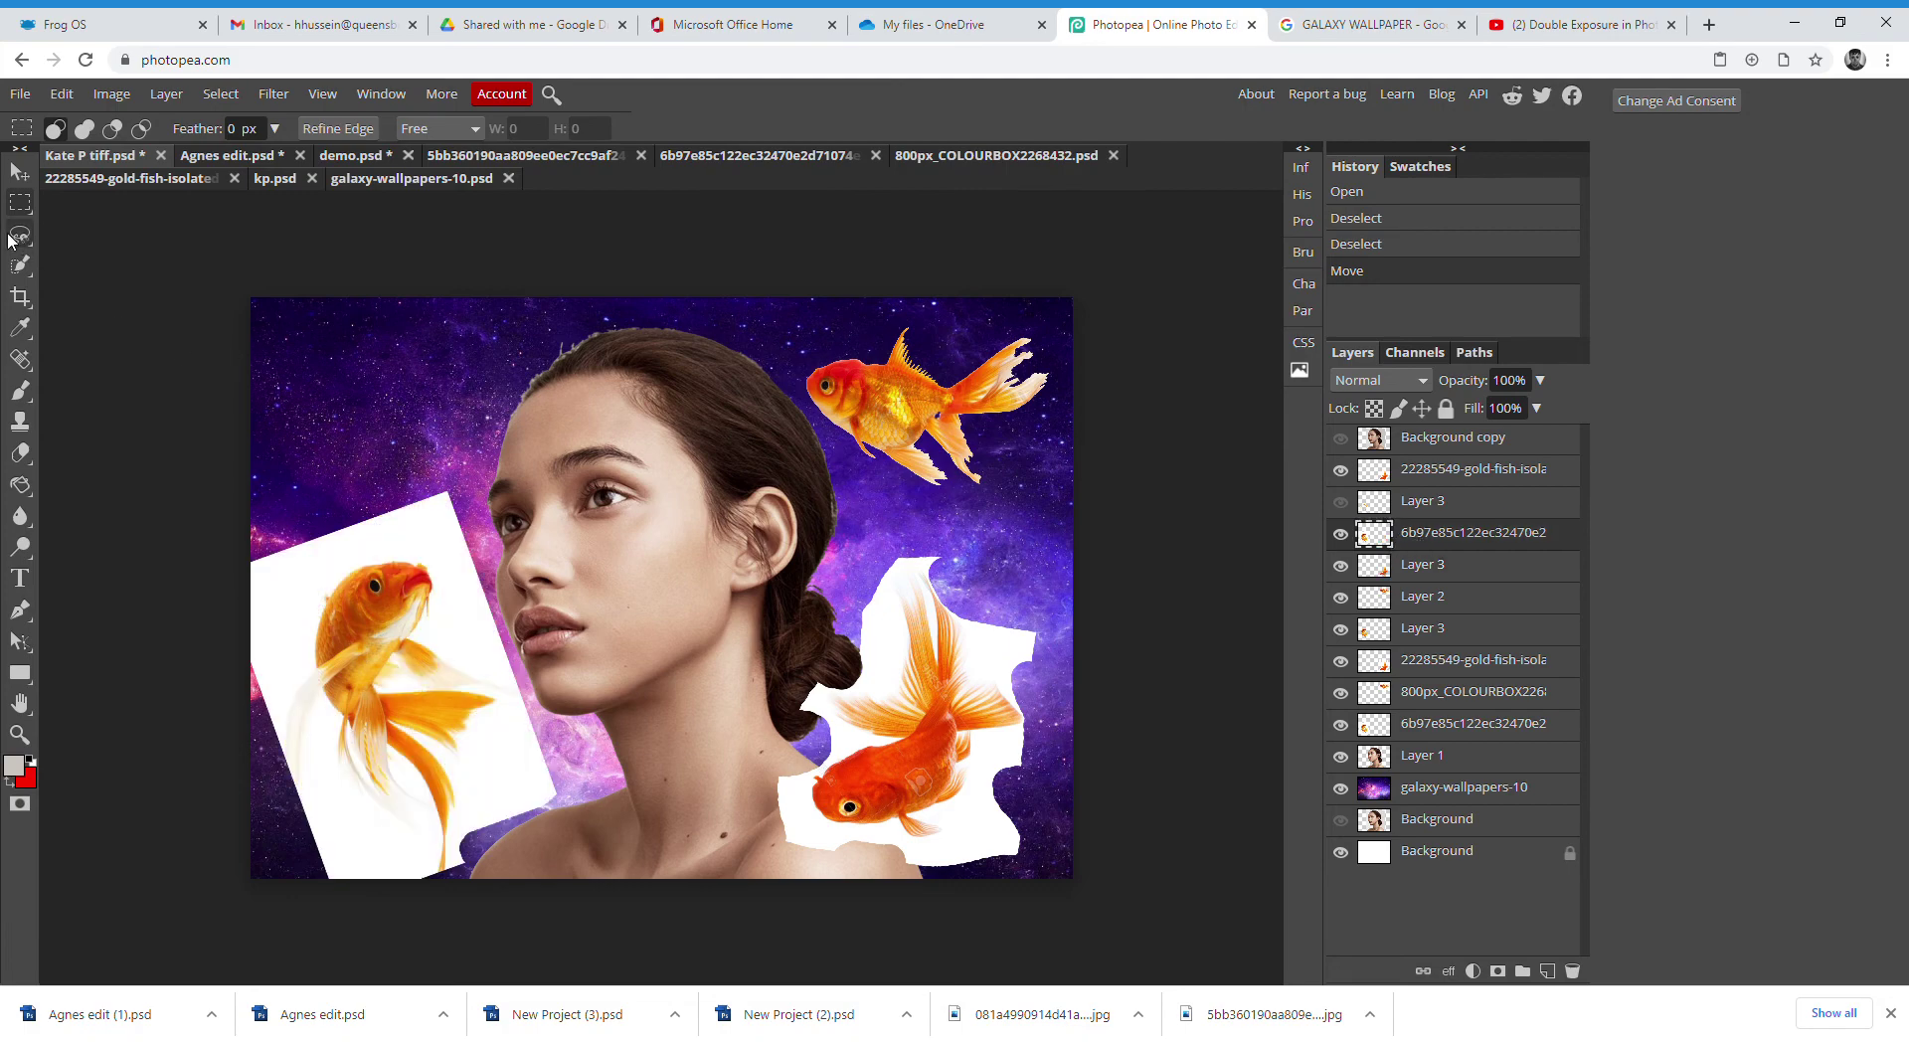
pyautogui.click(111, 235)
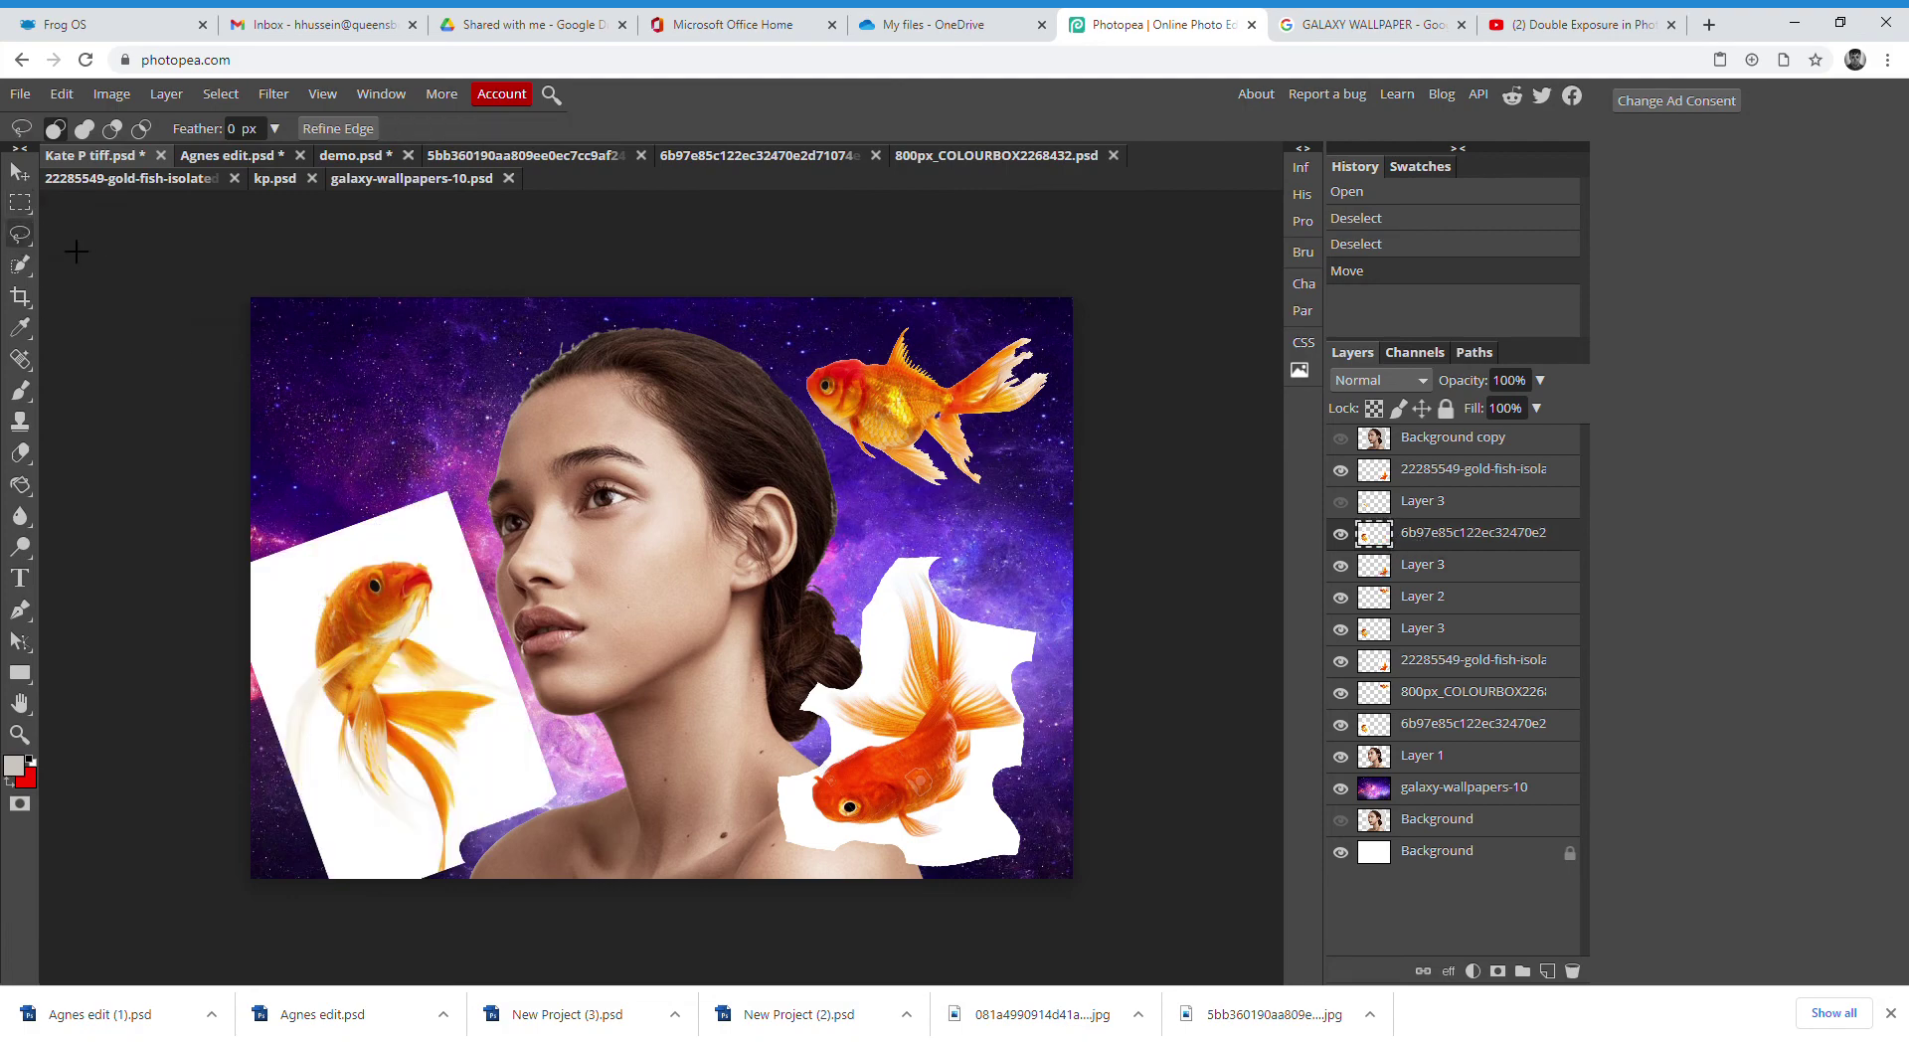
pyautogui.click(19, 235)
pyautogui.click(118, 296)
pyautogui.click(63, 94)
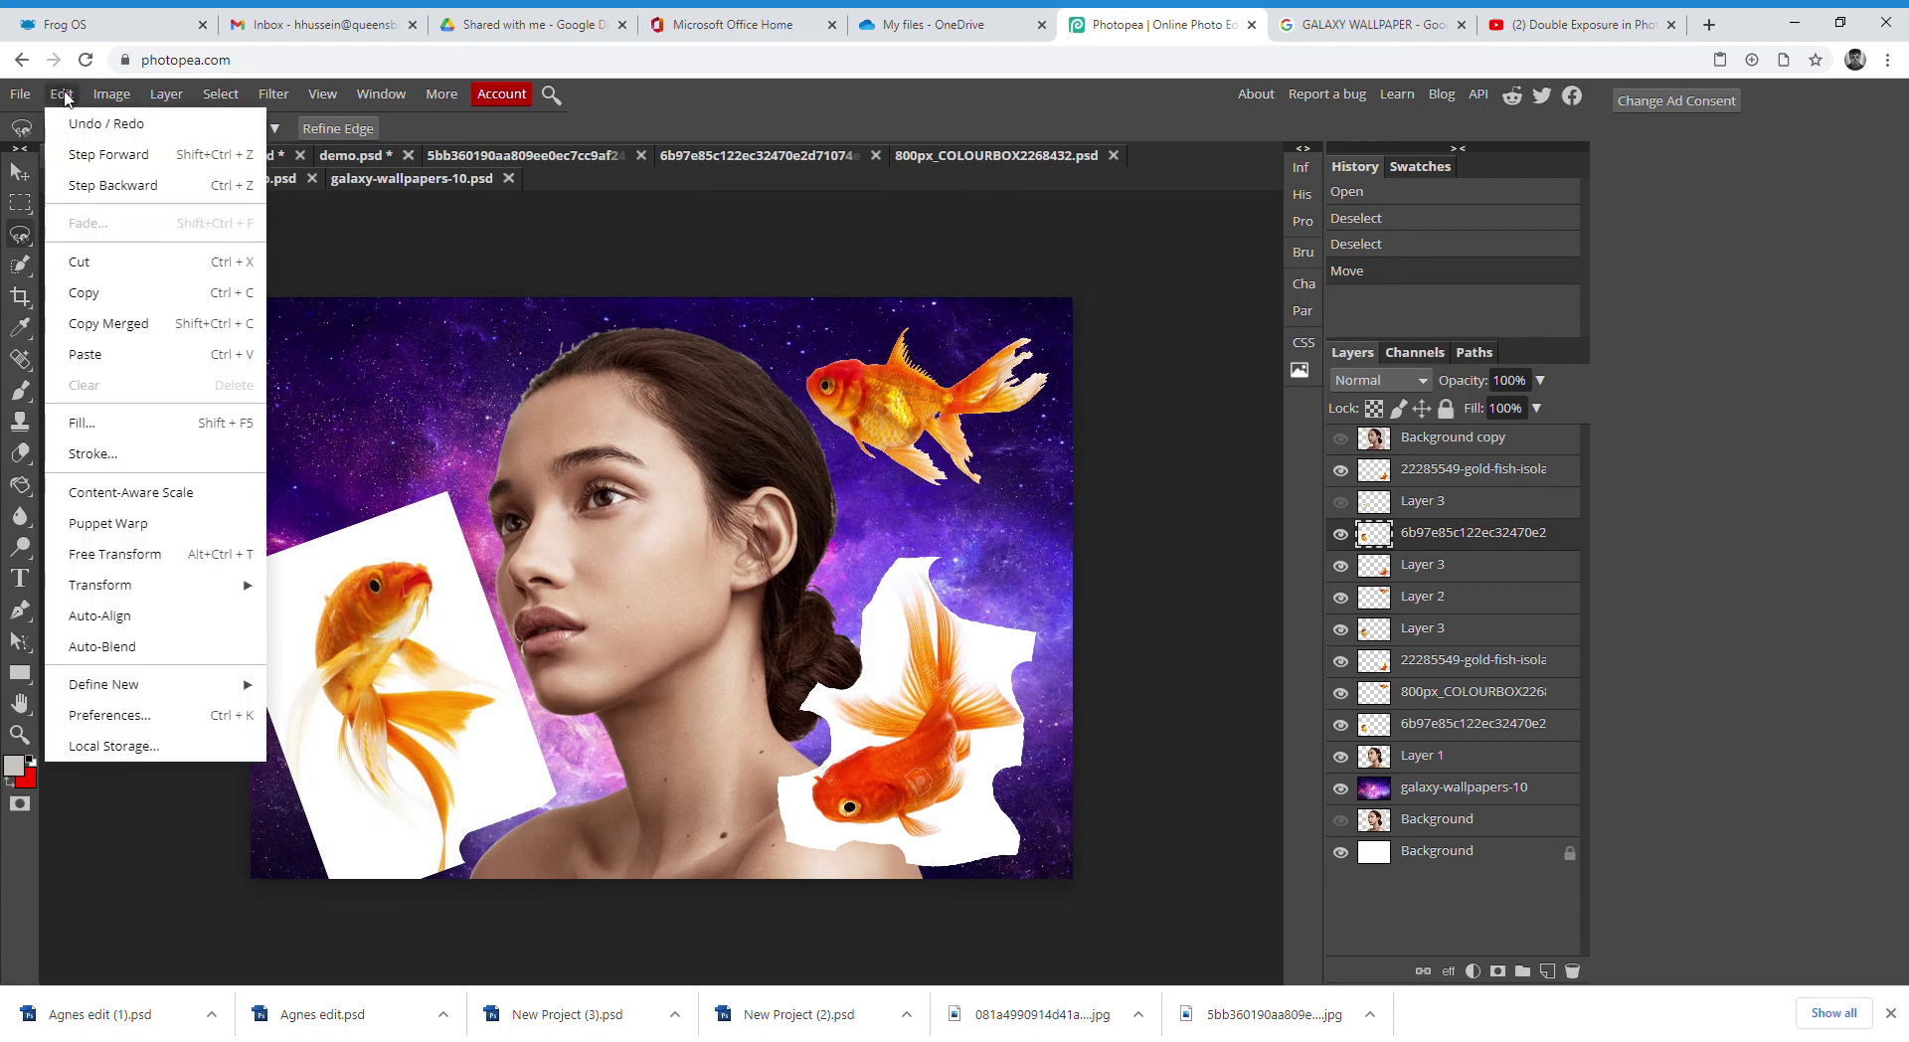
pyautogui.click(36, 184)
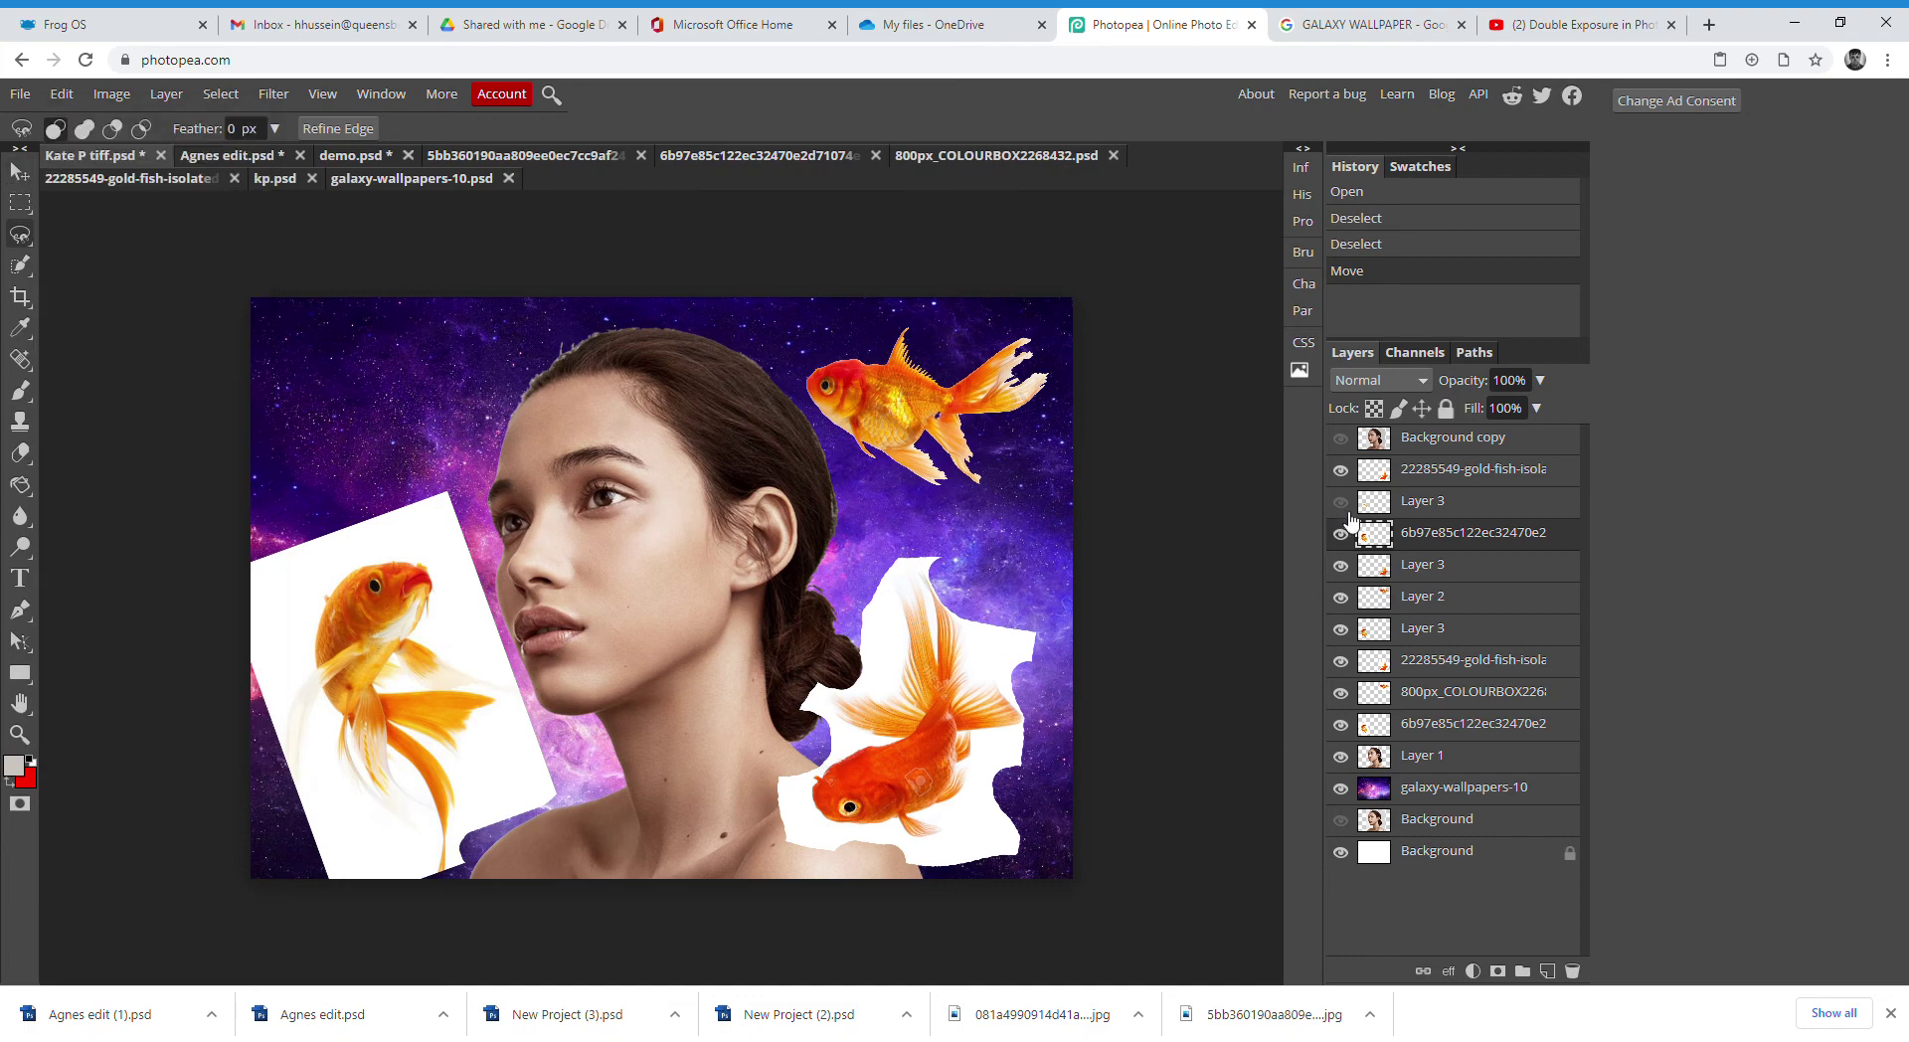
# Hide the white-backed fish images, check each goldfish layer off and on, then select galaxy-wallpapers-10
pyautogui.click(1342, 472)
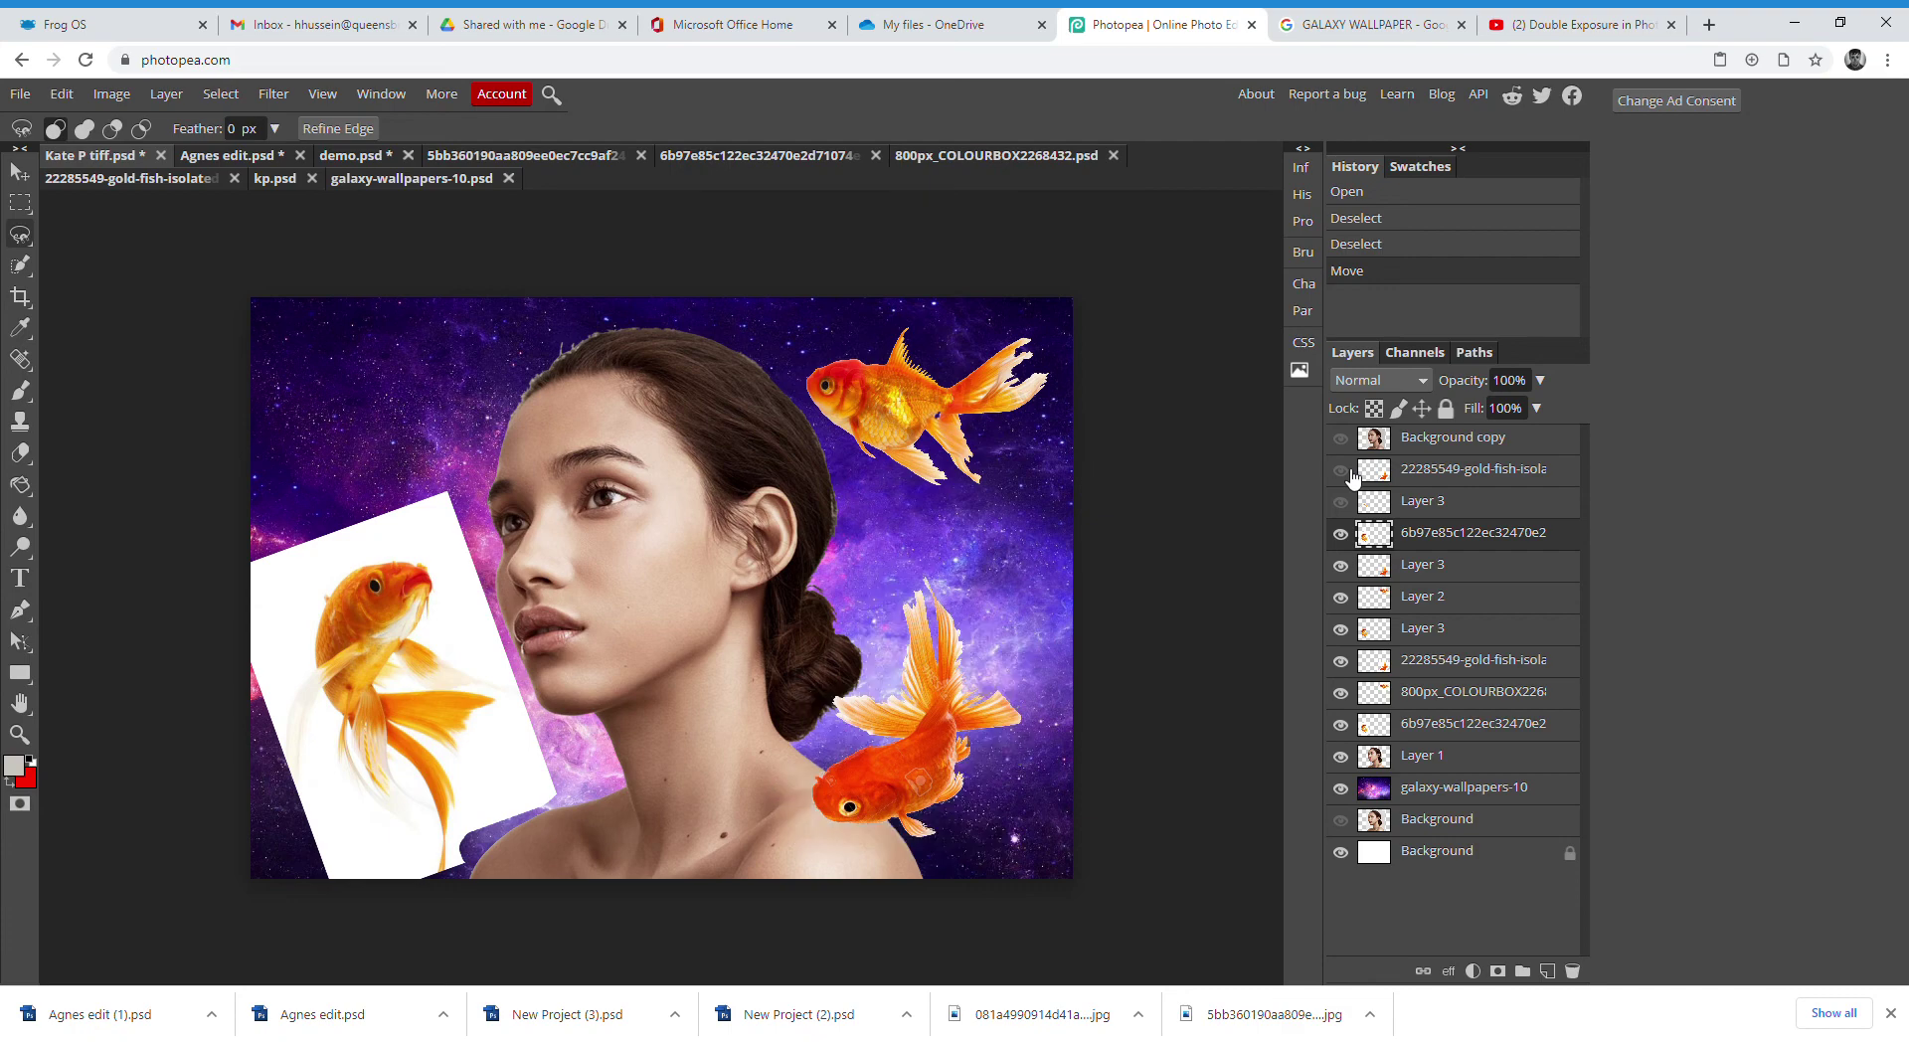
pyautogui.click(1344, 535)
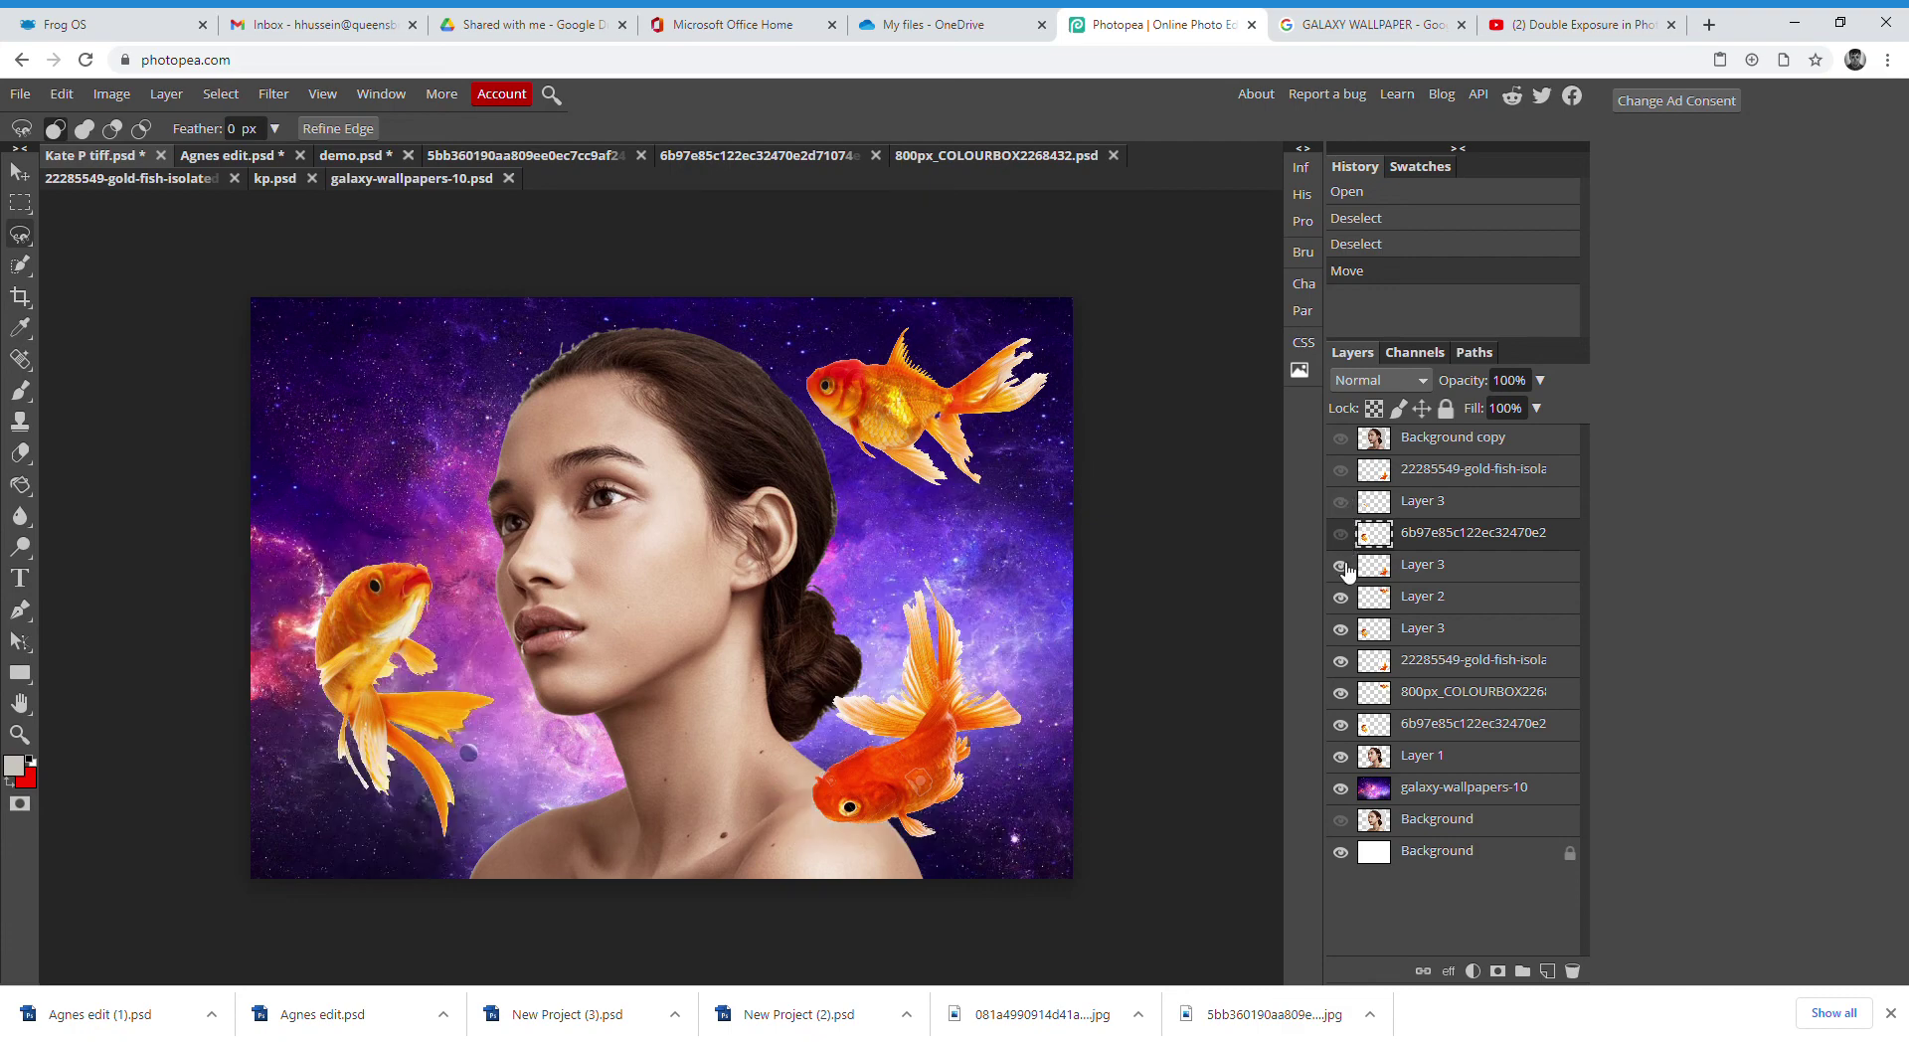
pyautogui.click(1342, 565)
pyautogui.click(1343, 566)
pyautogui.click(1341, 566)
pyautogui.click(1341, 597)
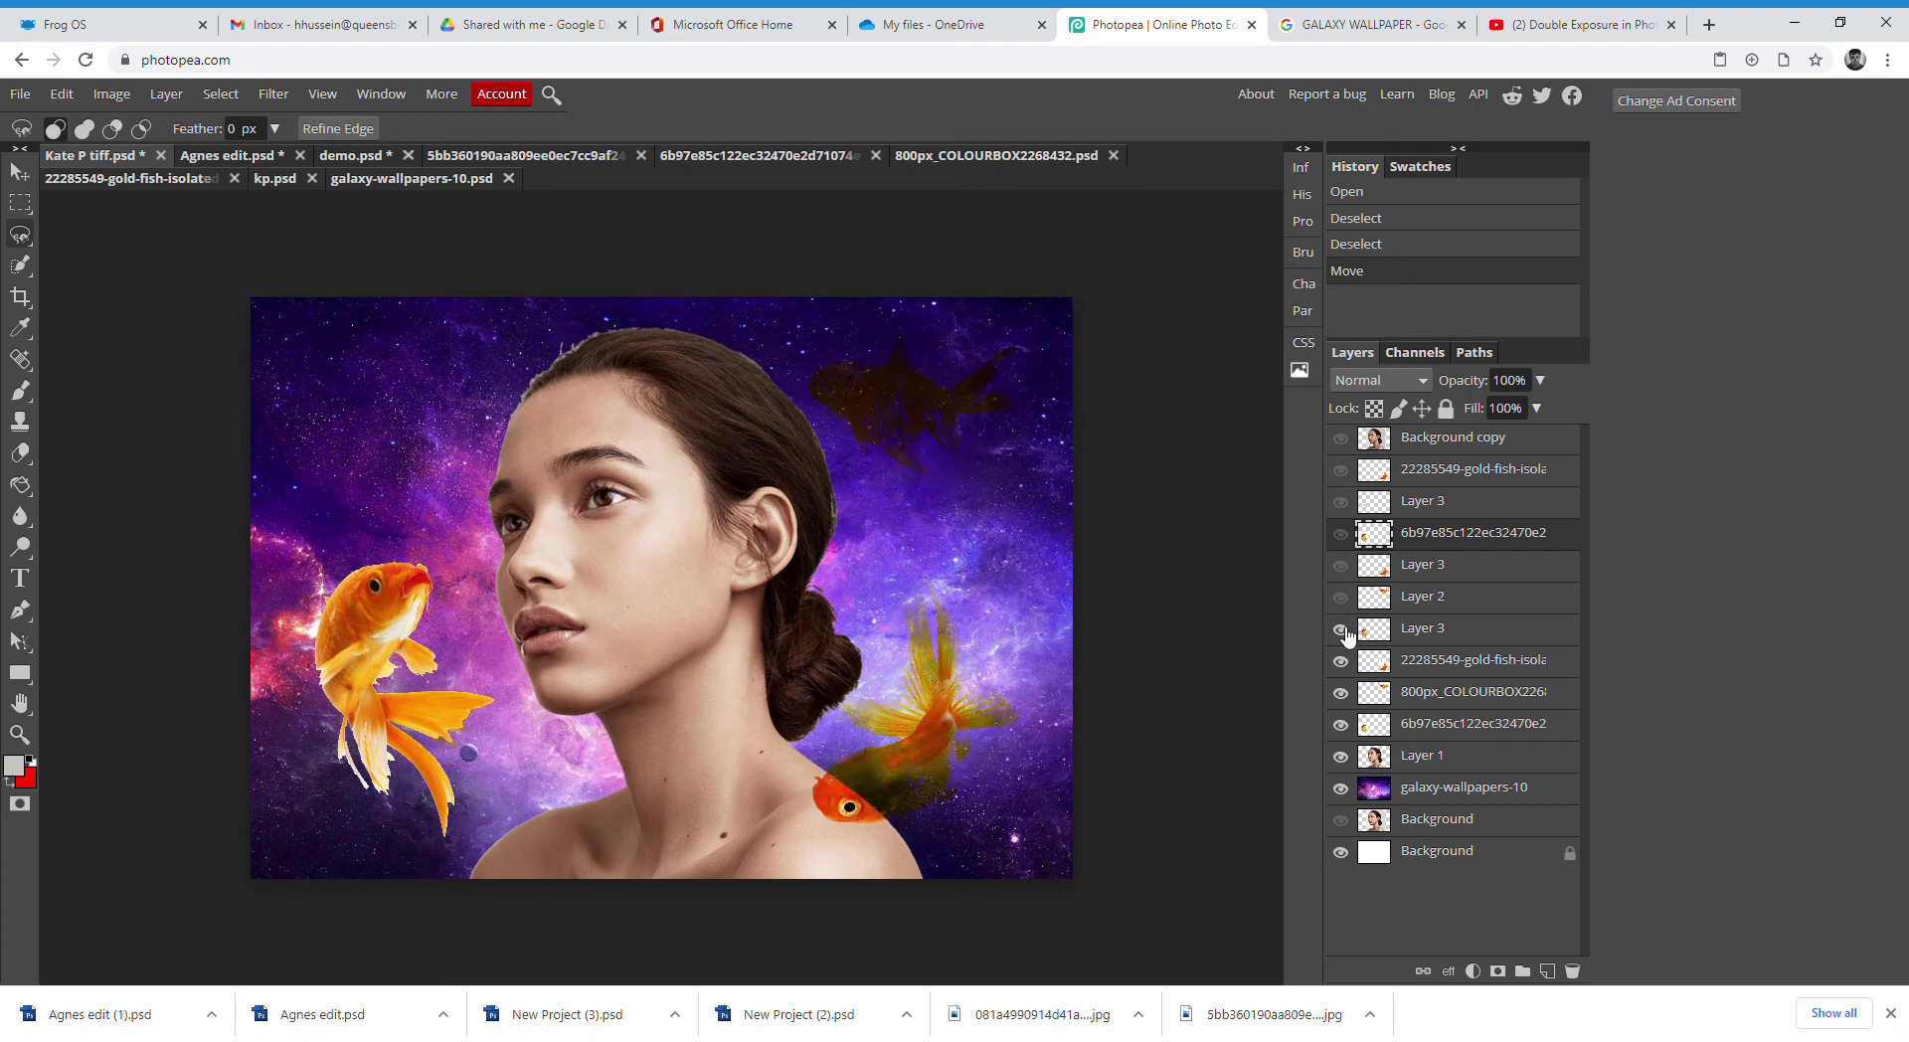
pyautogui.click(1341, 630)
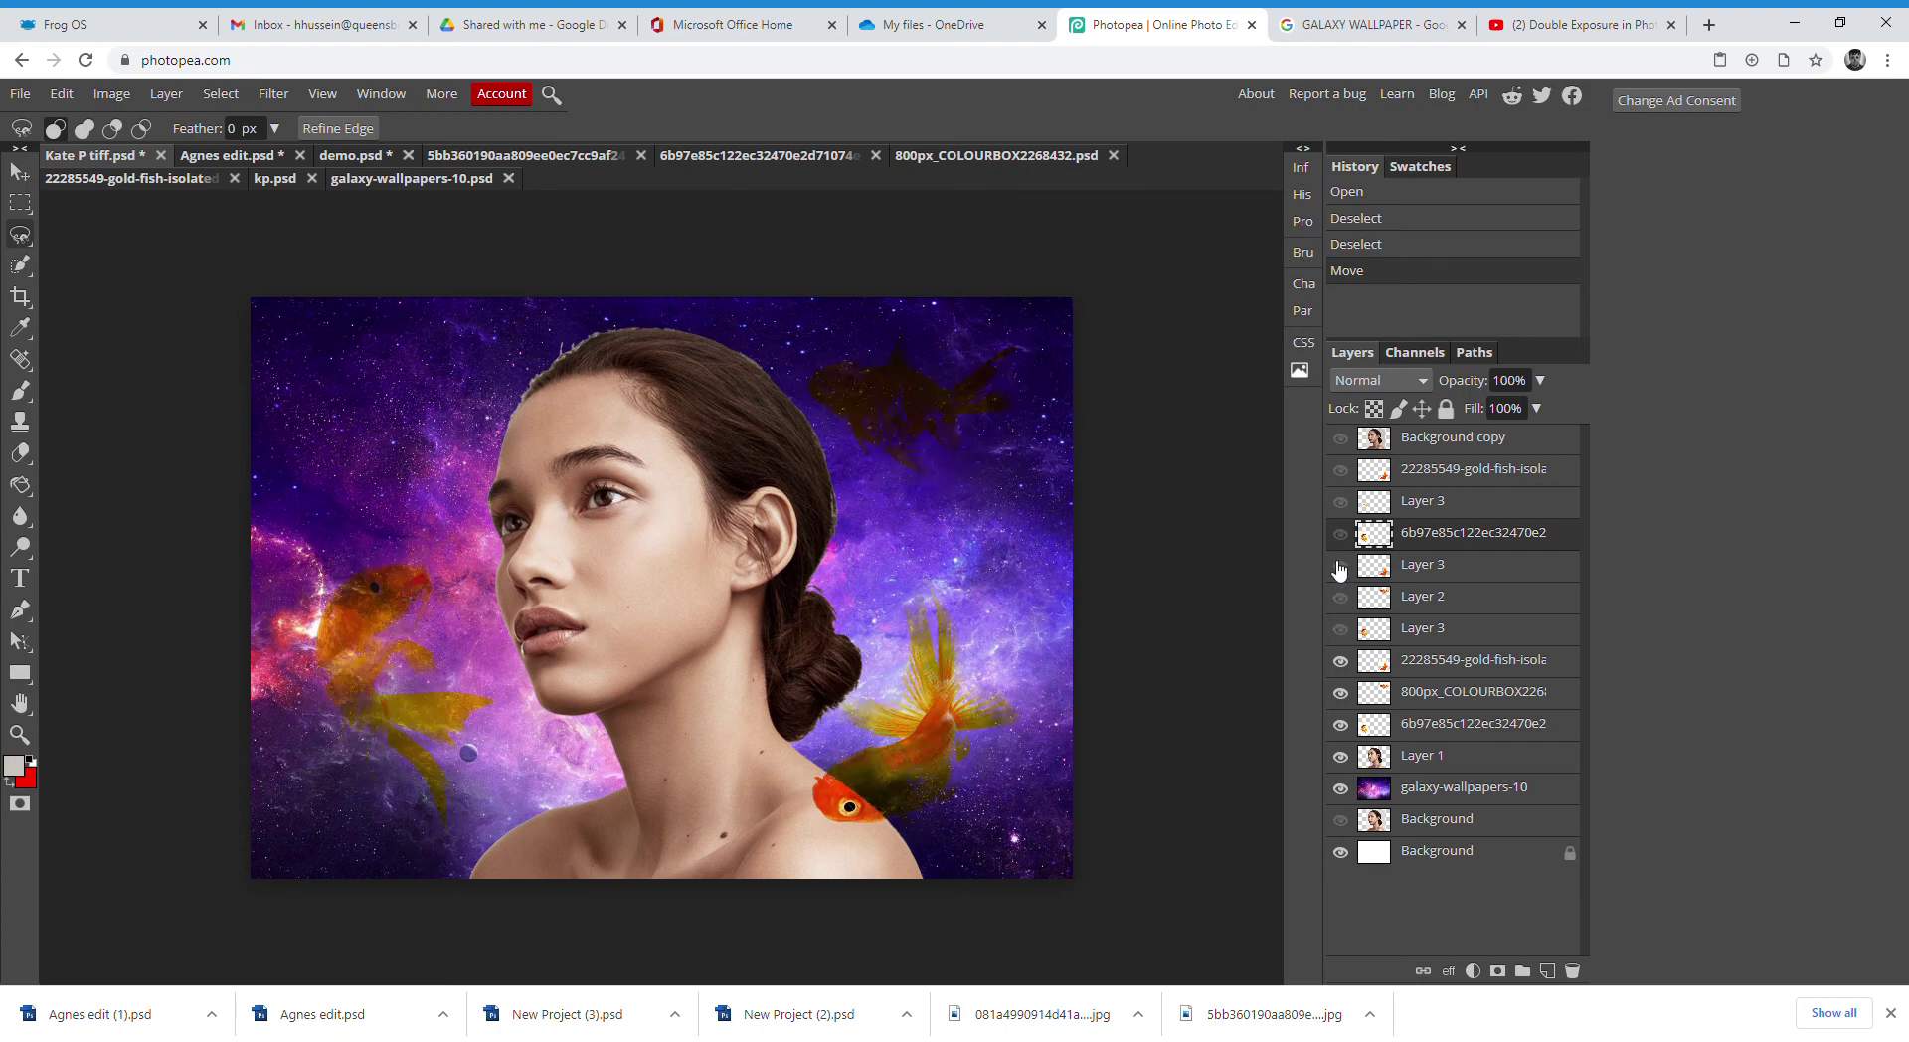
pyautogui.click(1342, 629)
pyautogui.click(1341, 597)
pyautogui.click(1342, 566)
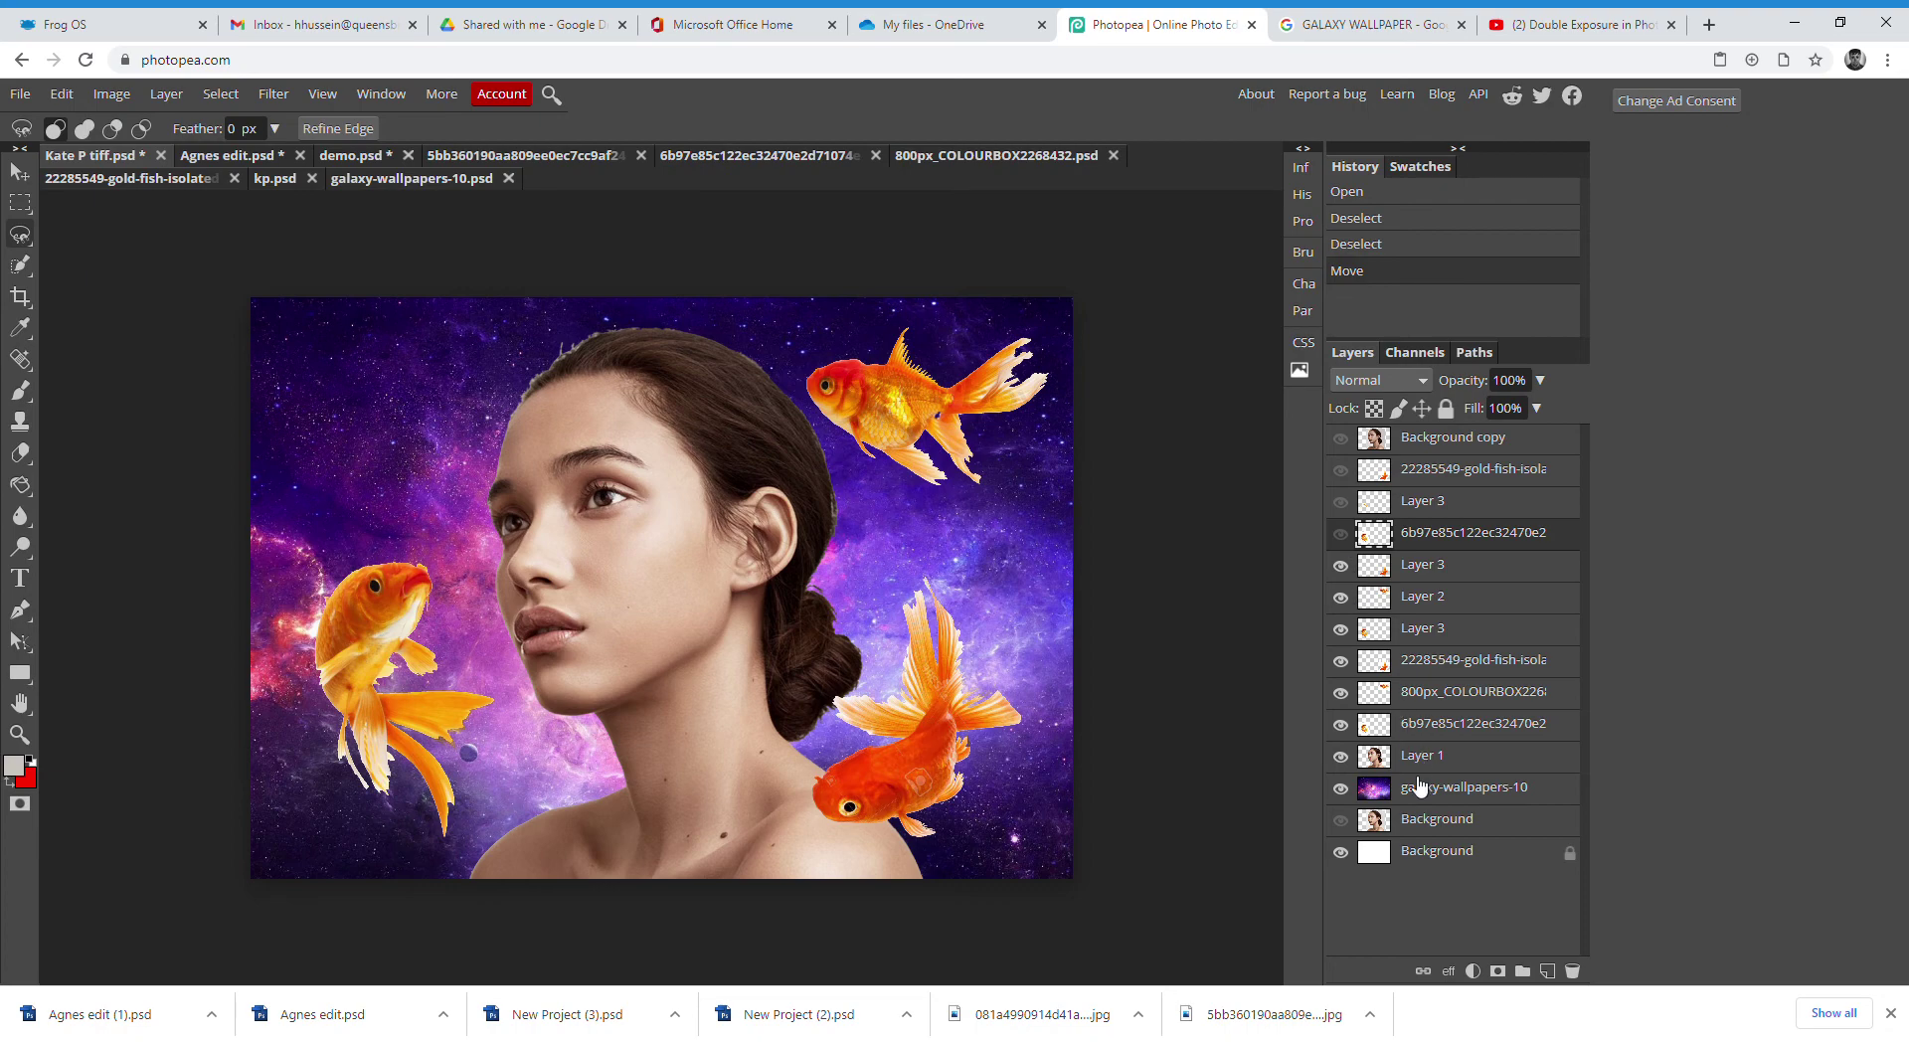
pyautogui.click(1420, 790)
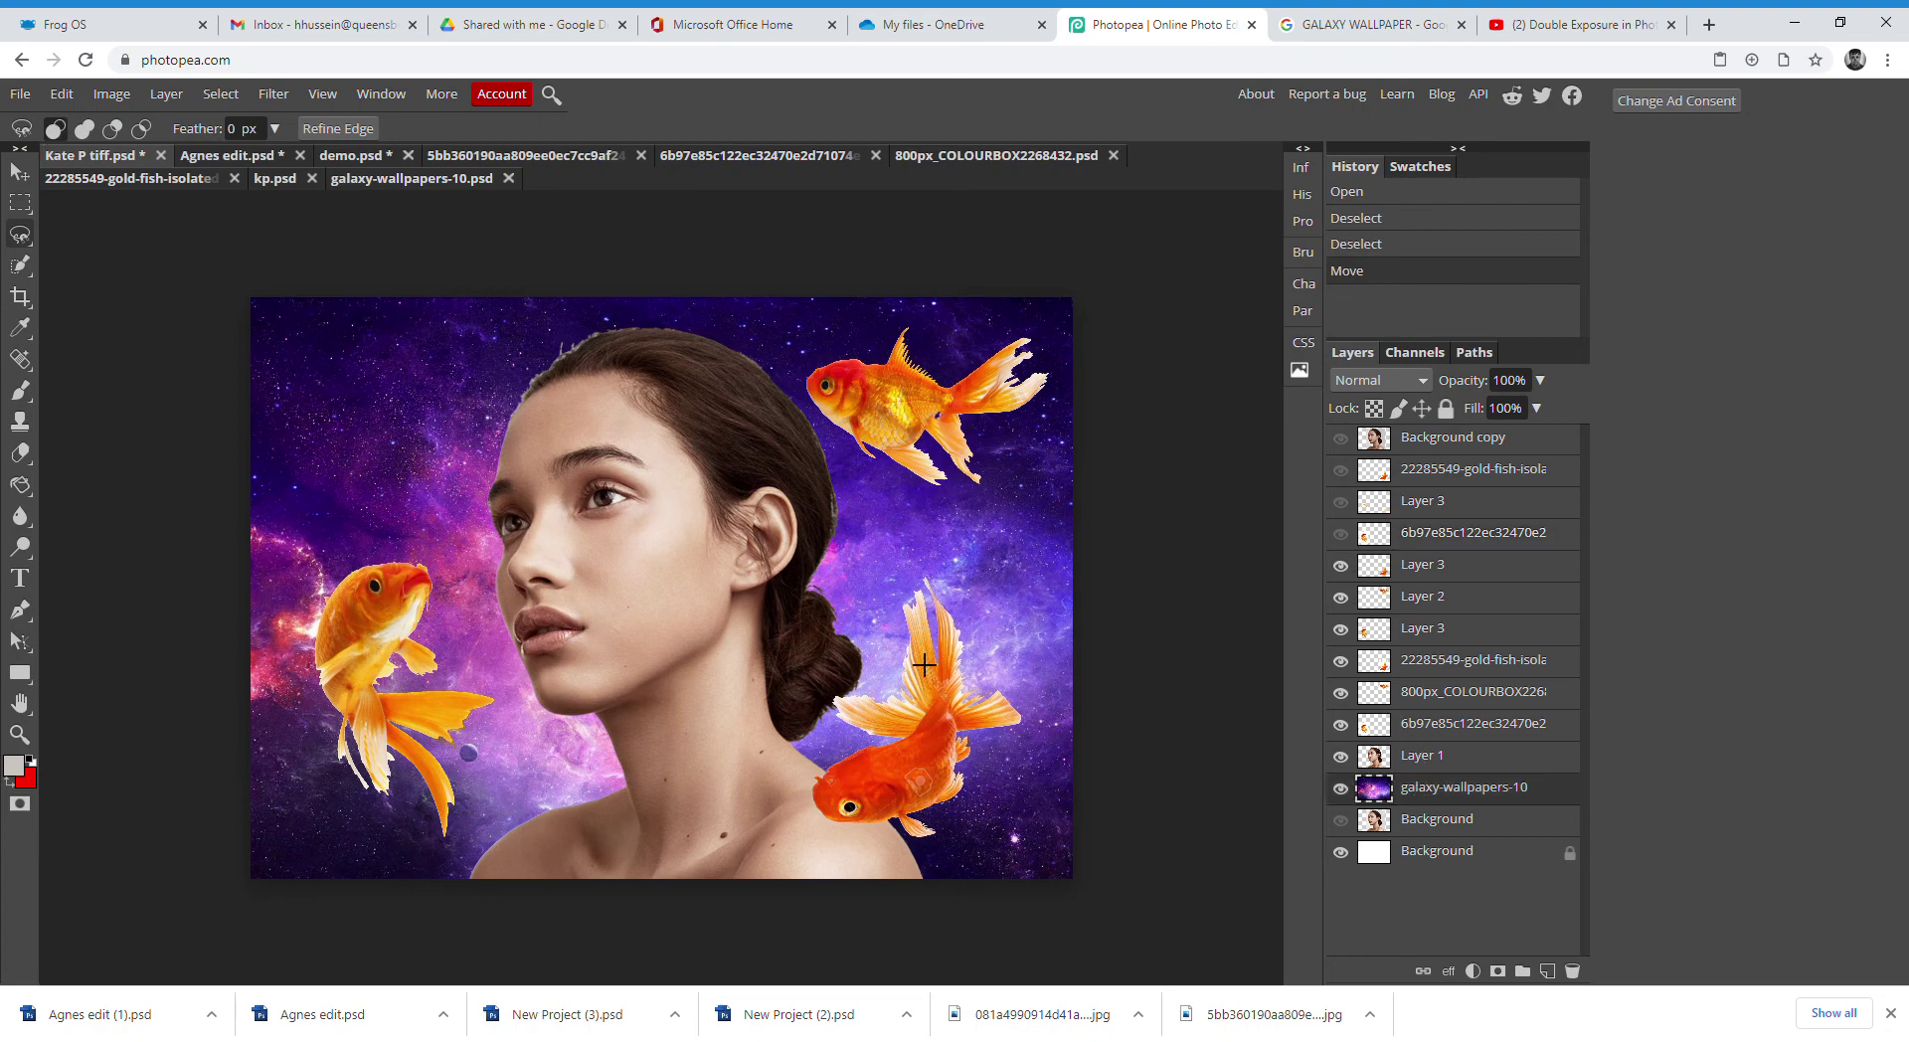
pyautogui.click(62, 94)
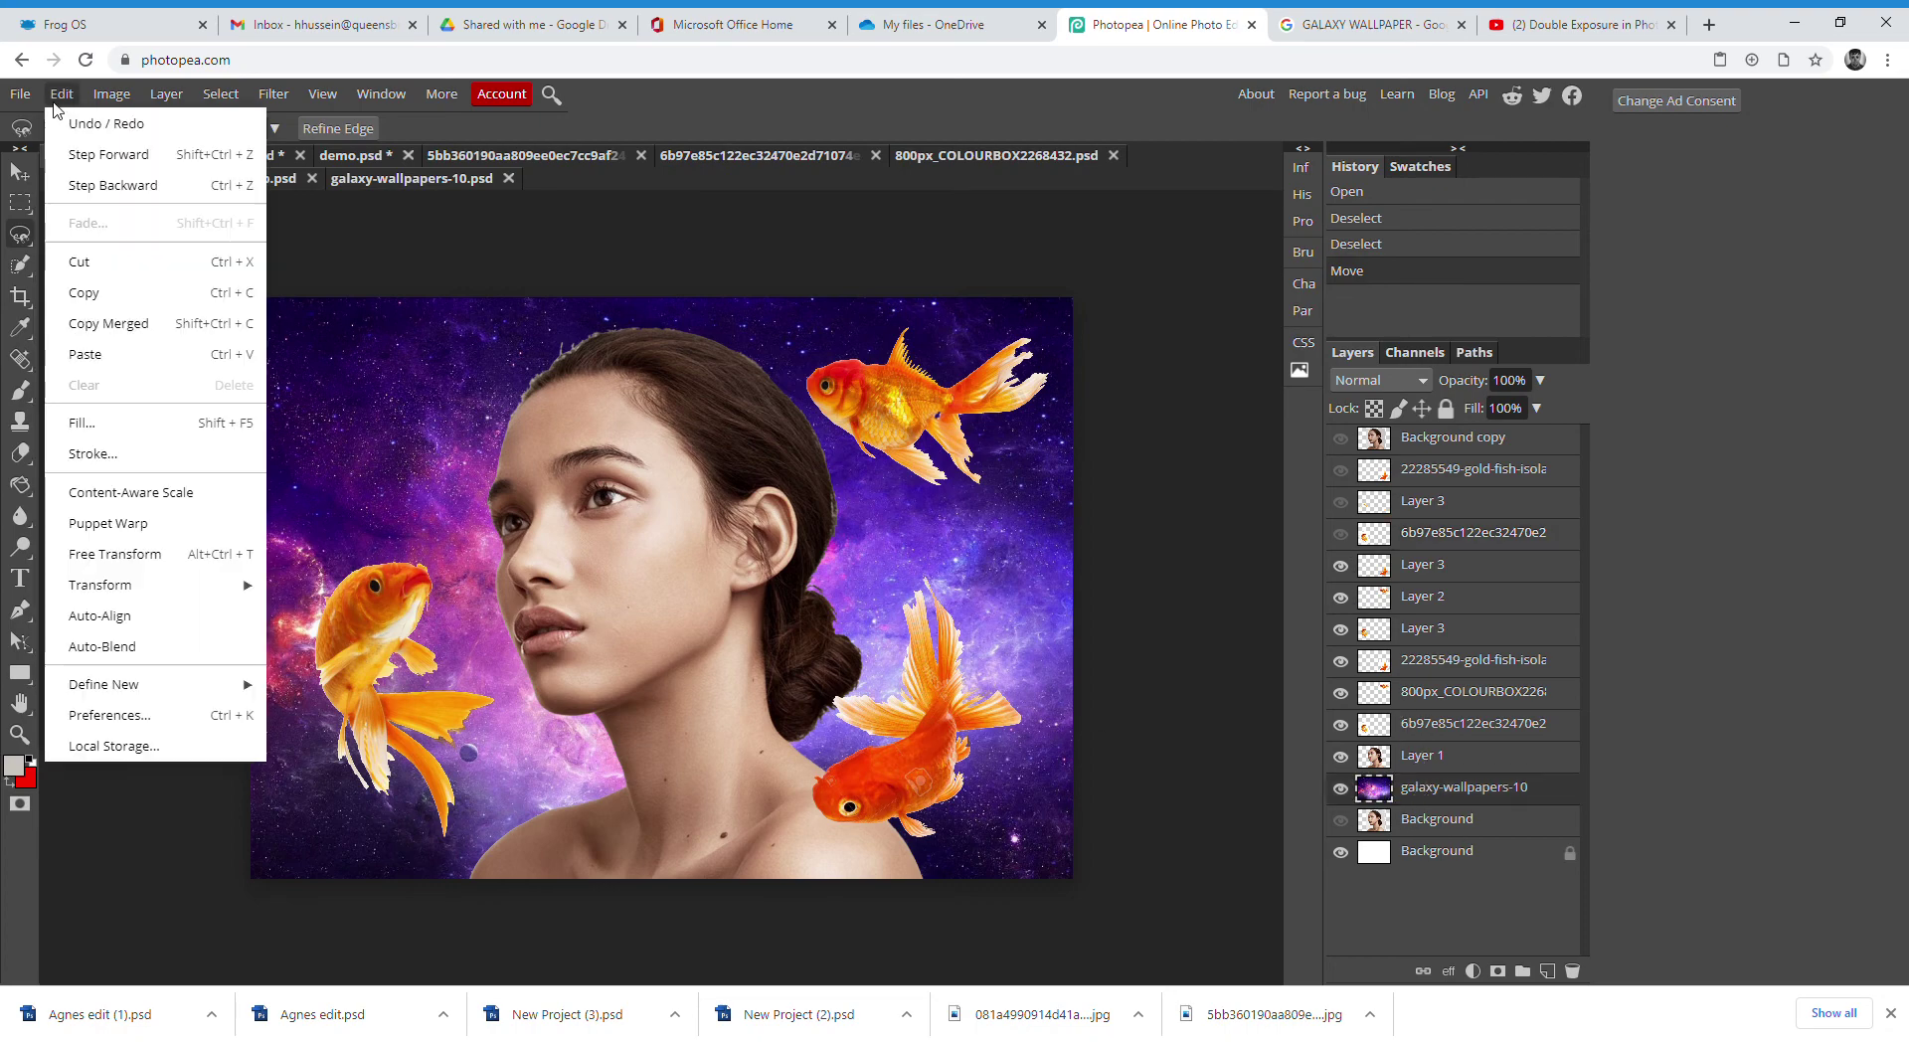
# Fill the galaxy-wallpapers-10 layer with custom orange at Normal mode and 100% opacity
pyautogui.click(85, 426)
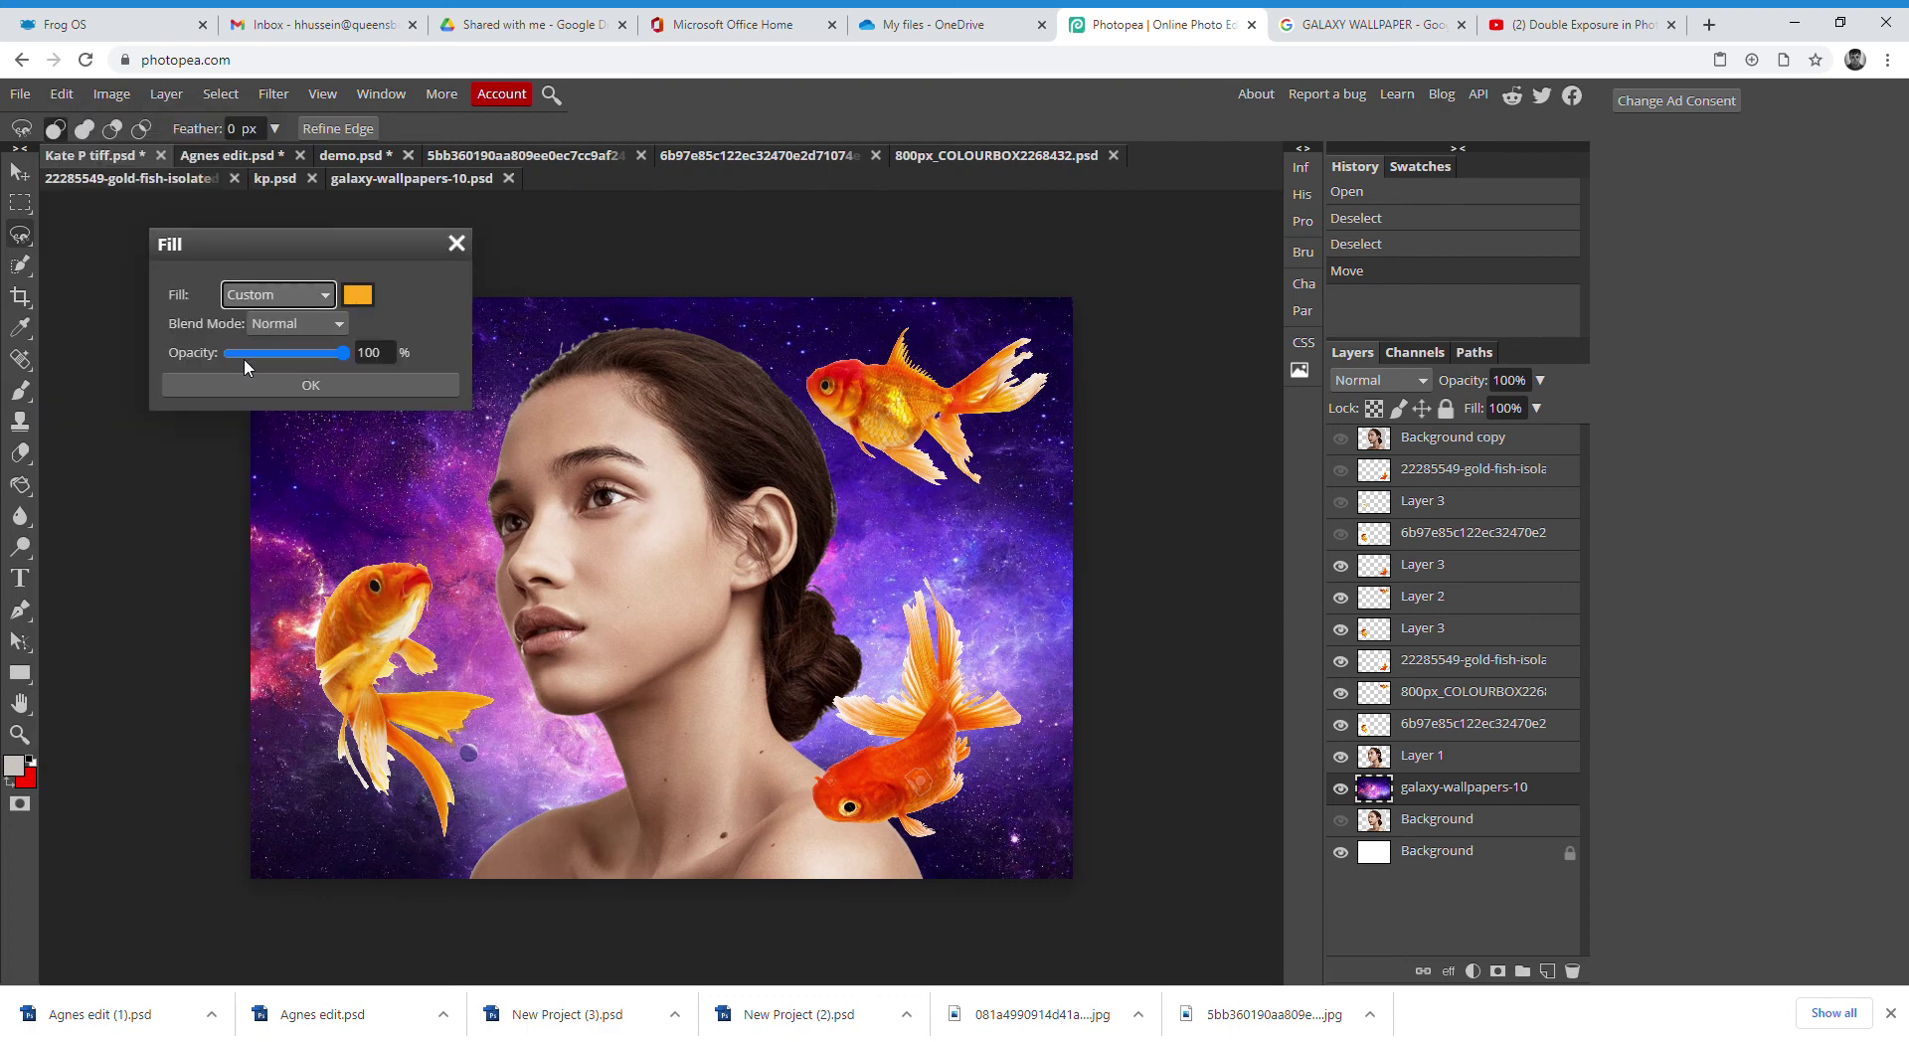
pyautogui.click(358, 294)
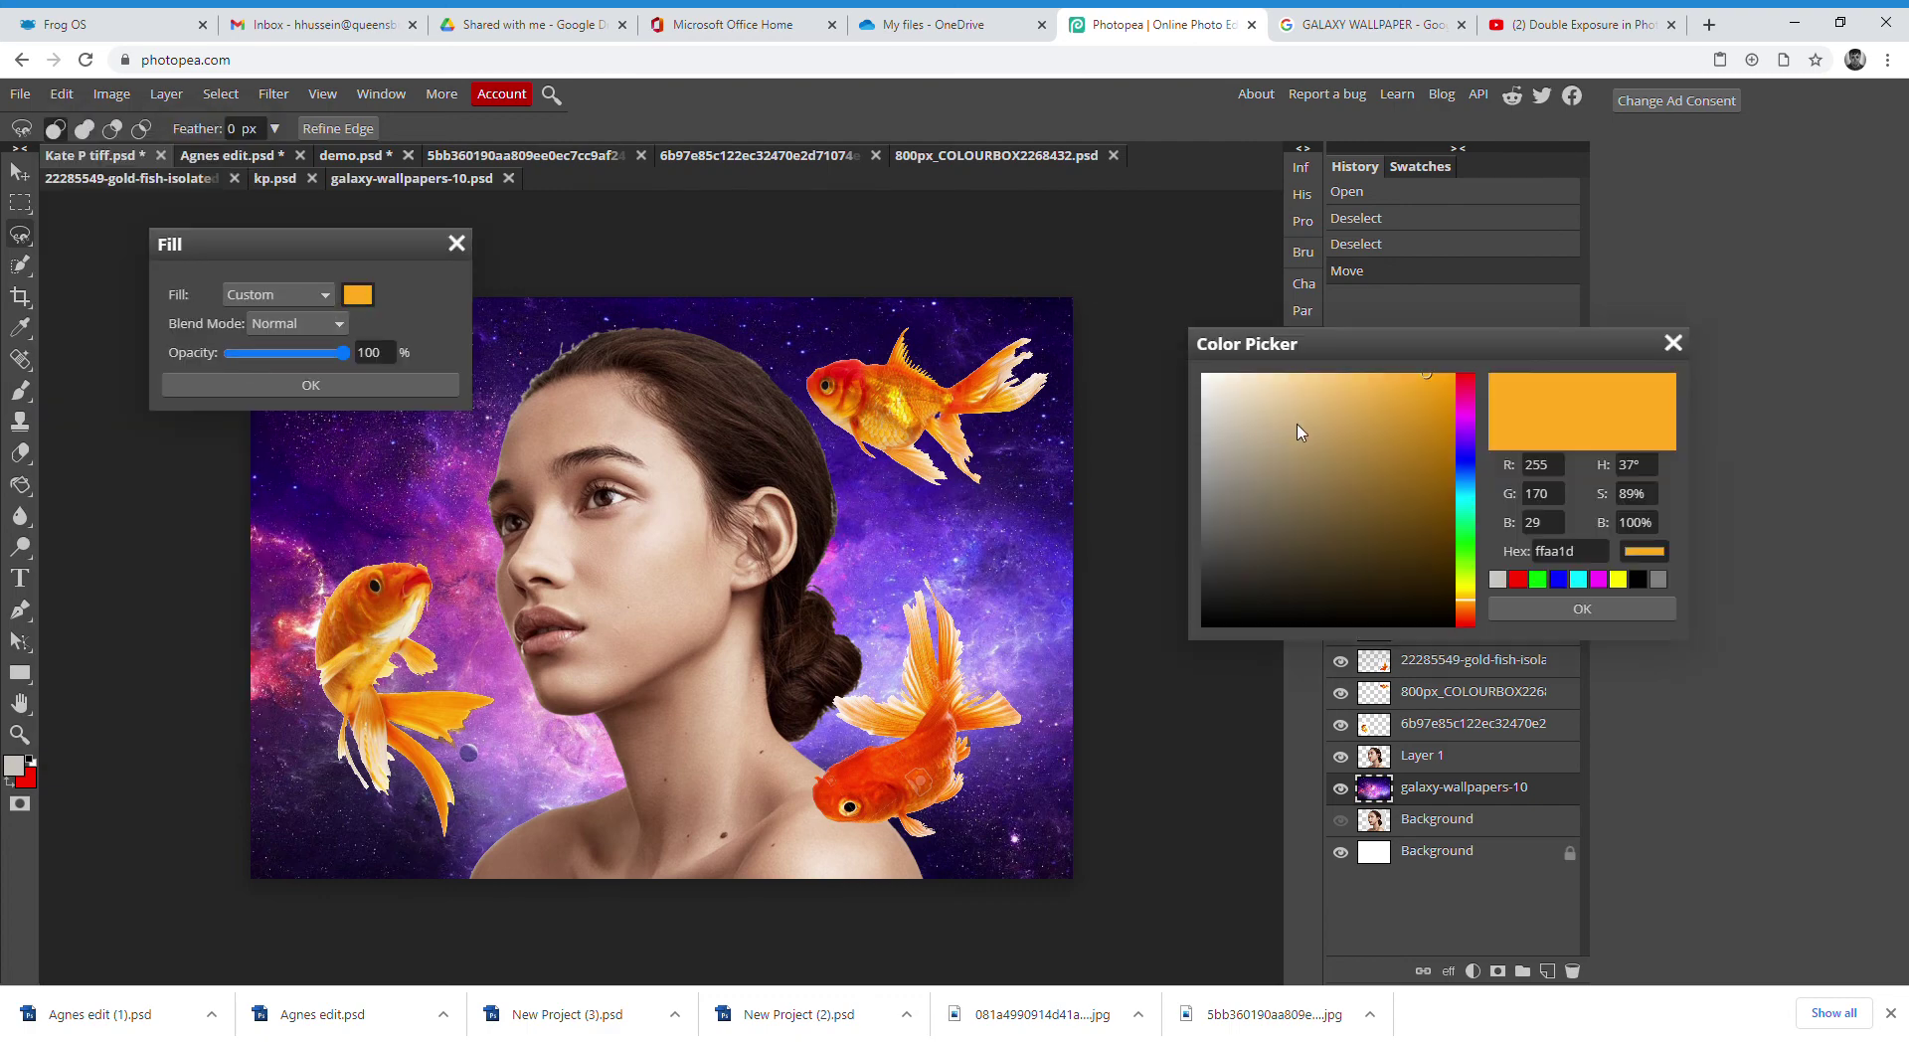
pyautogui.moveTo(1465, 601)
pyautogui.mouseDown()
pyautogui.moveTo(1461, 401)
pyautogui.moveTo(1465, 576)
pyautogui.mouseUp()
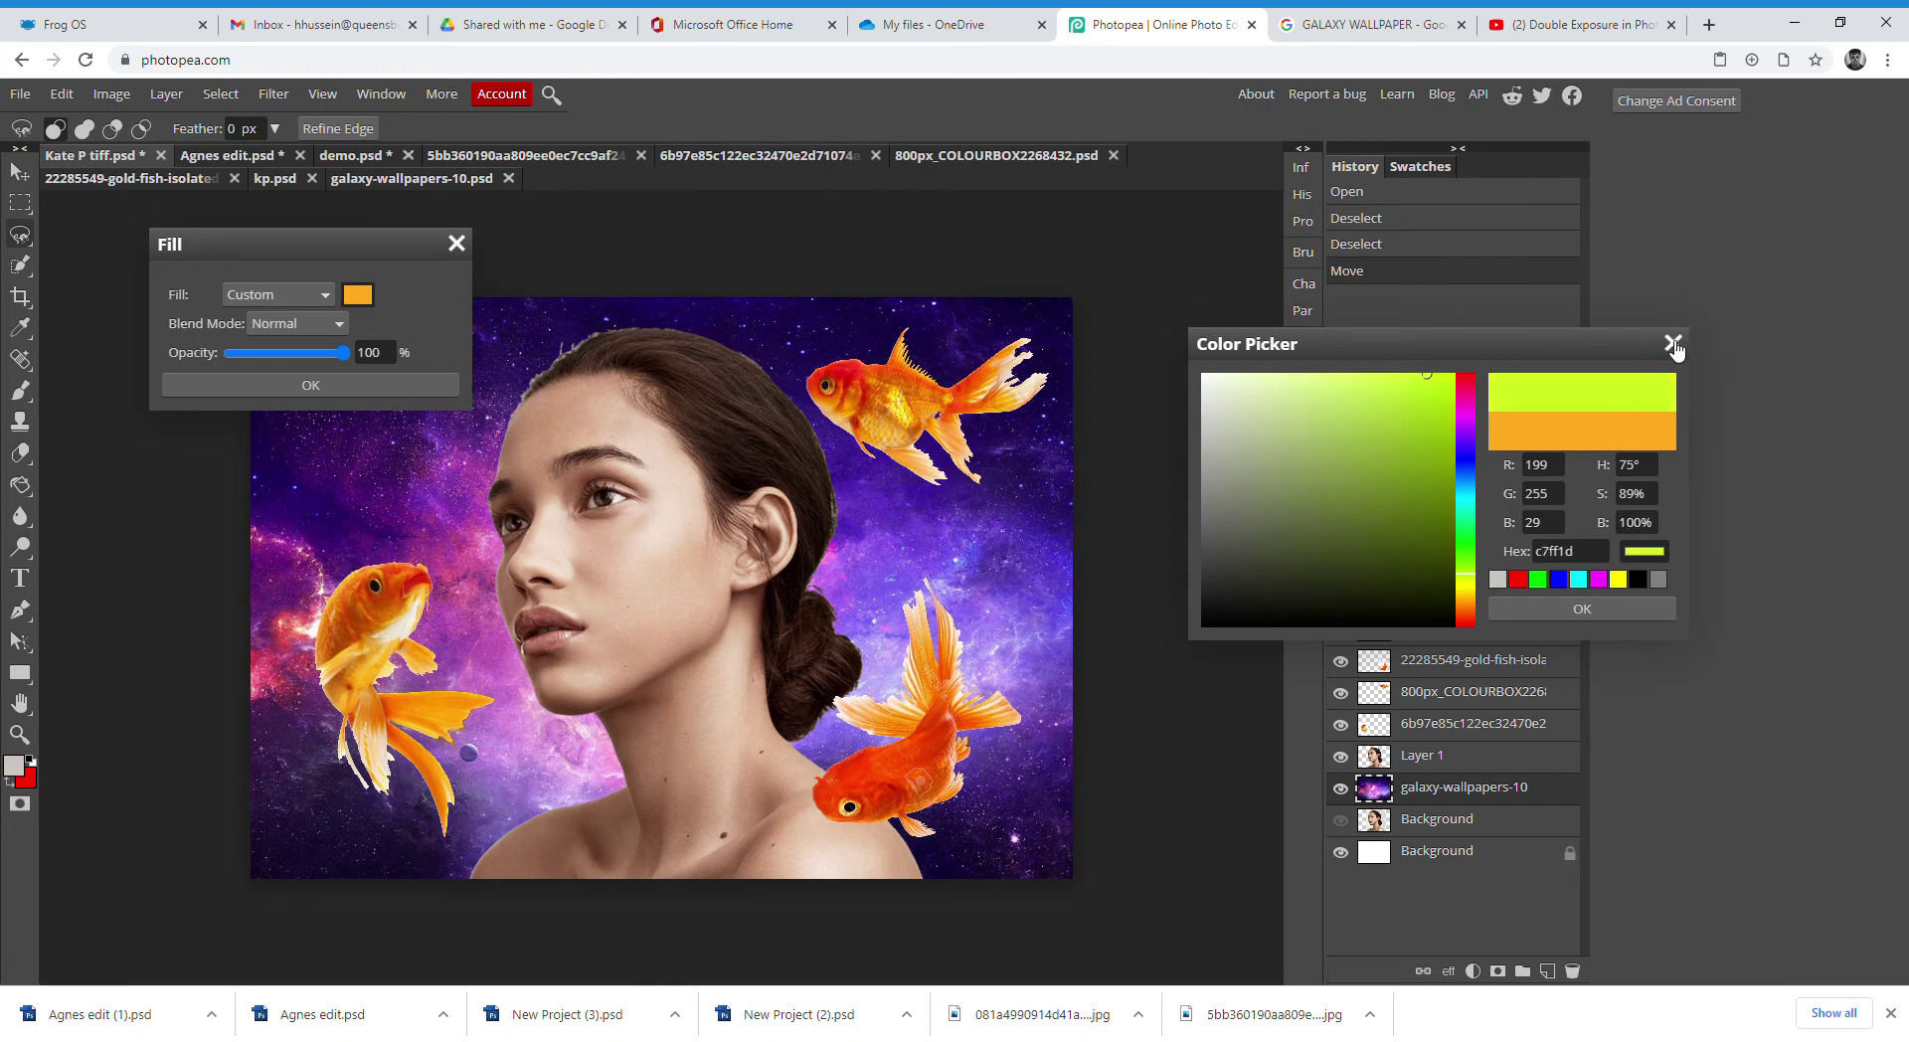
pyautogui.click(1673, 342)
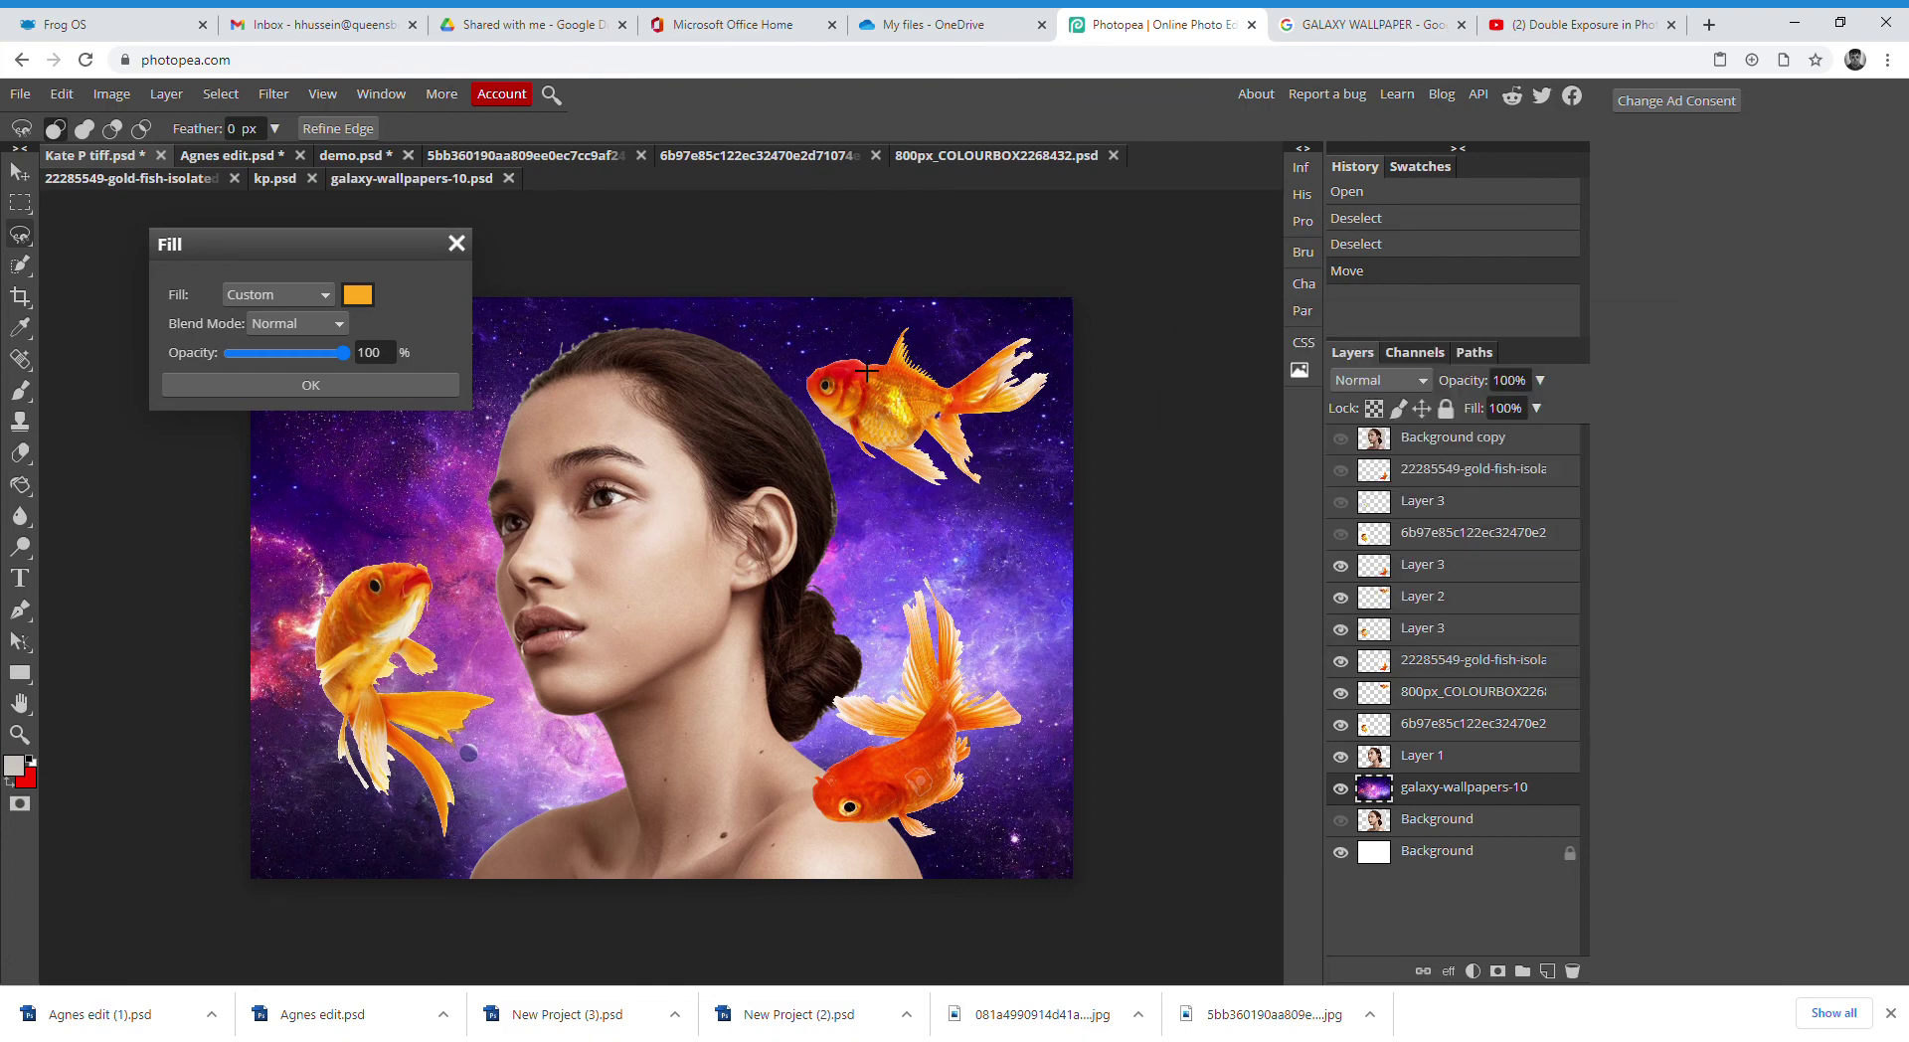
pyautogui.click(338, 386)
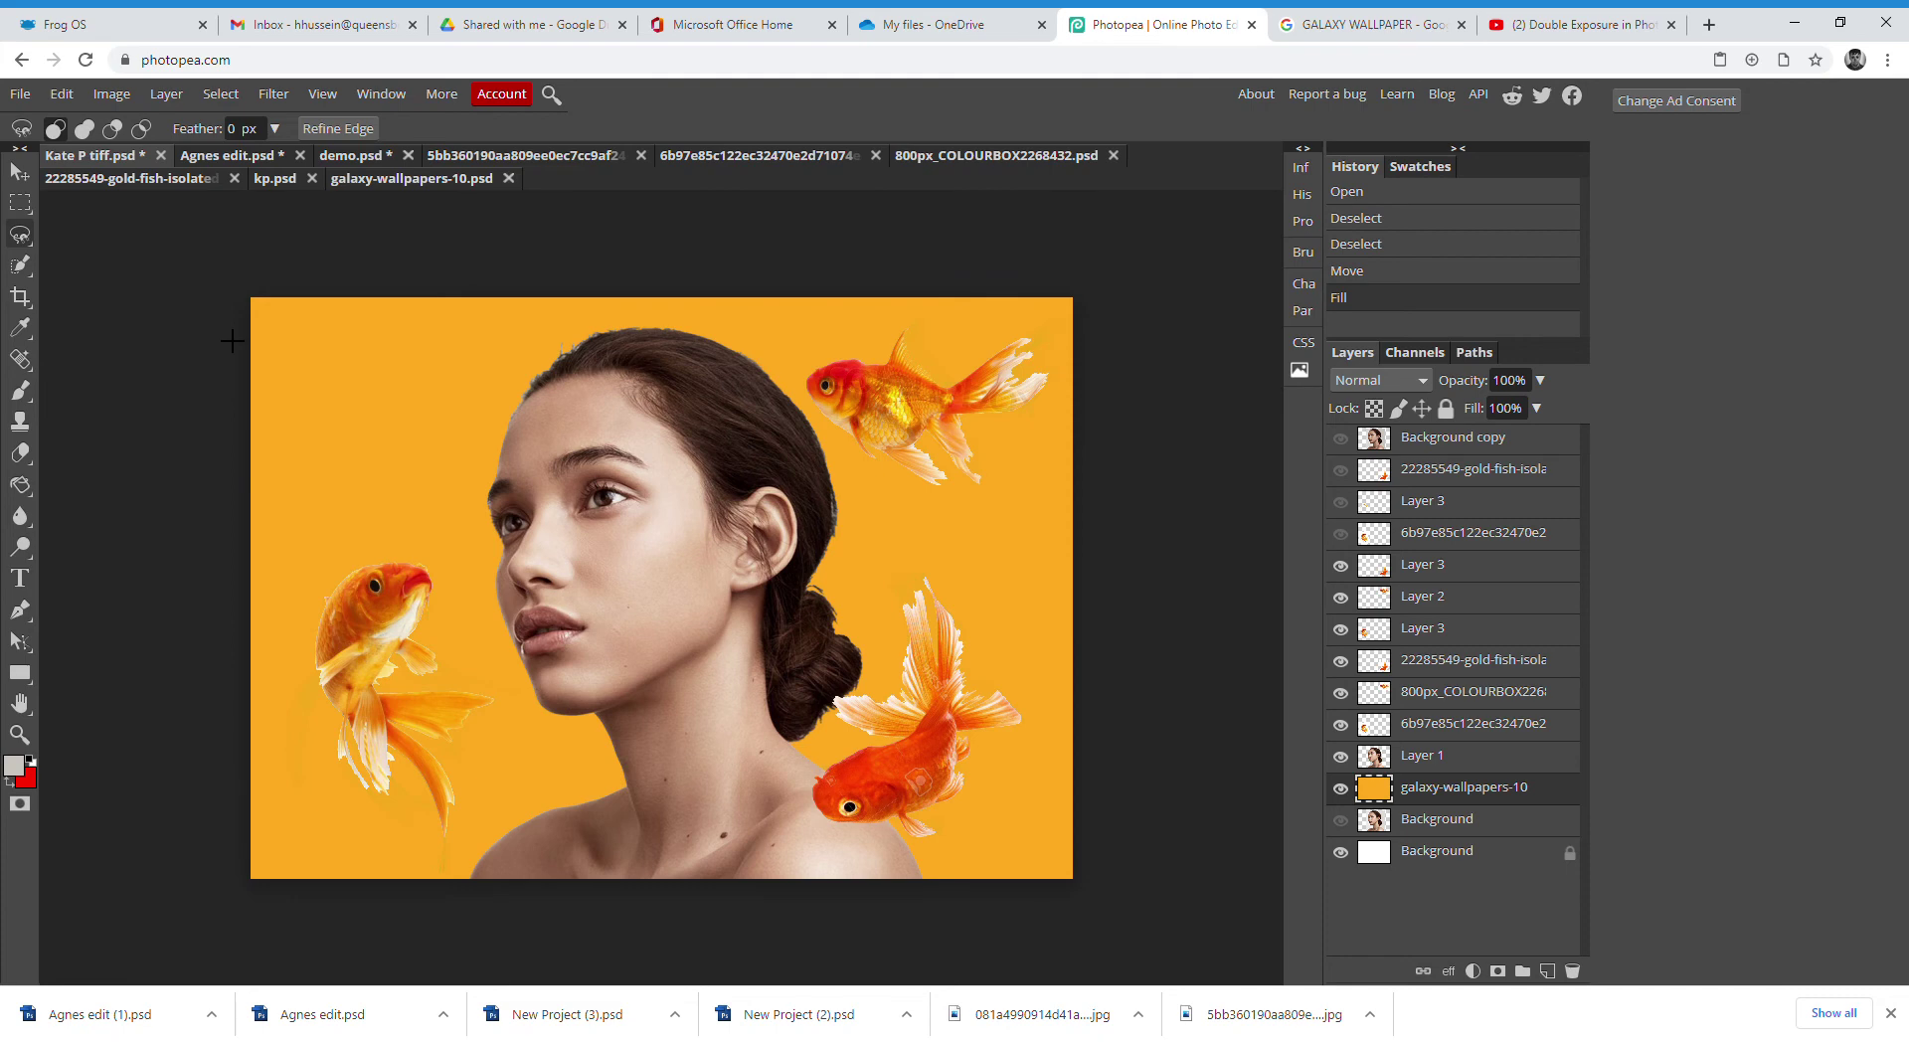
# Preview a hue shift in Hue/Saturation, cancel it, and revert the orange fill to the Move history step
pyautogui.click(116, 94)
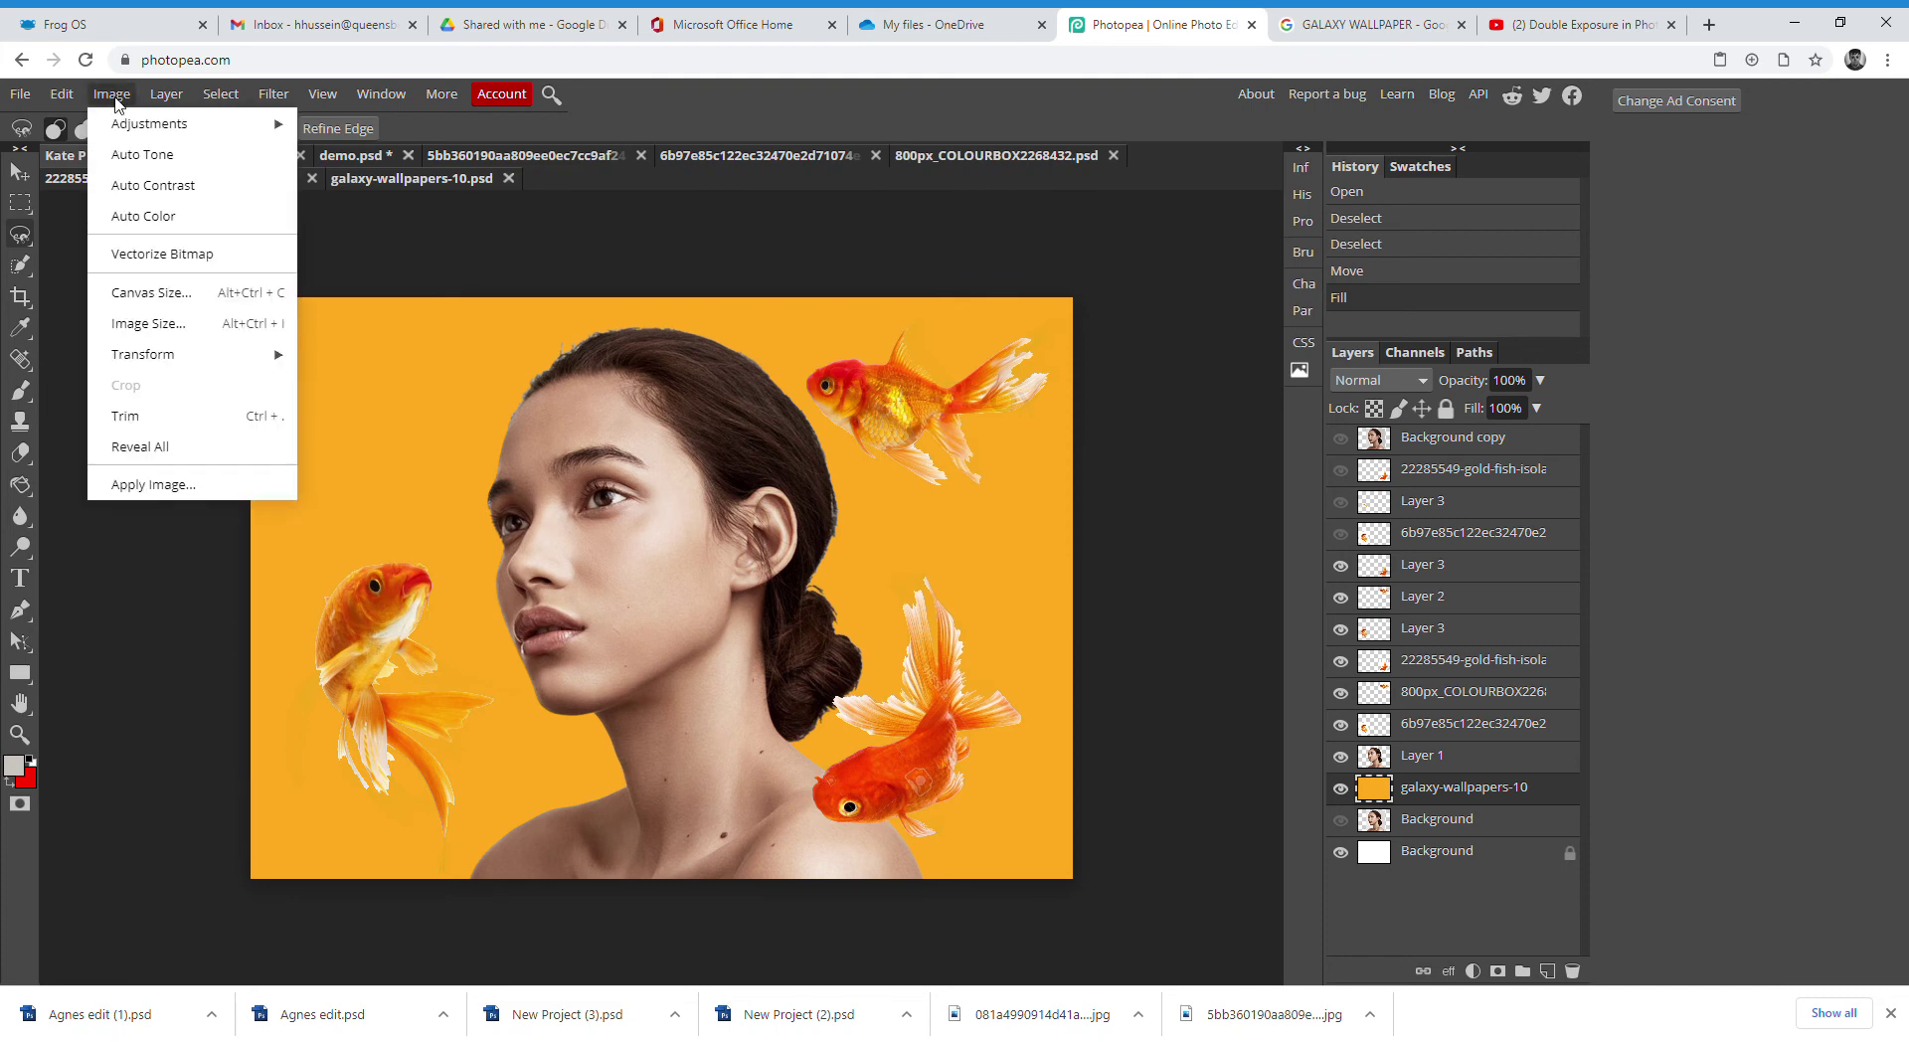
pyautogui.moveTo(150, 123)
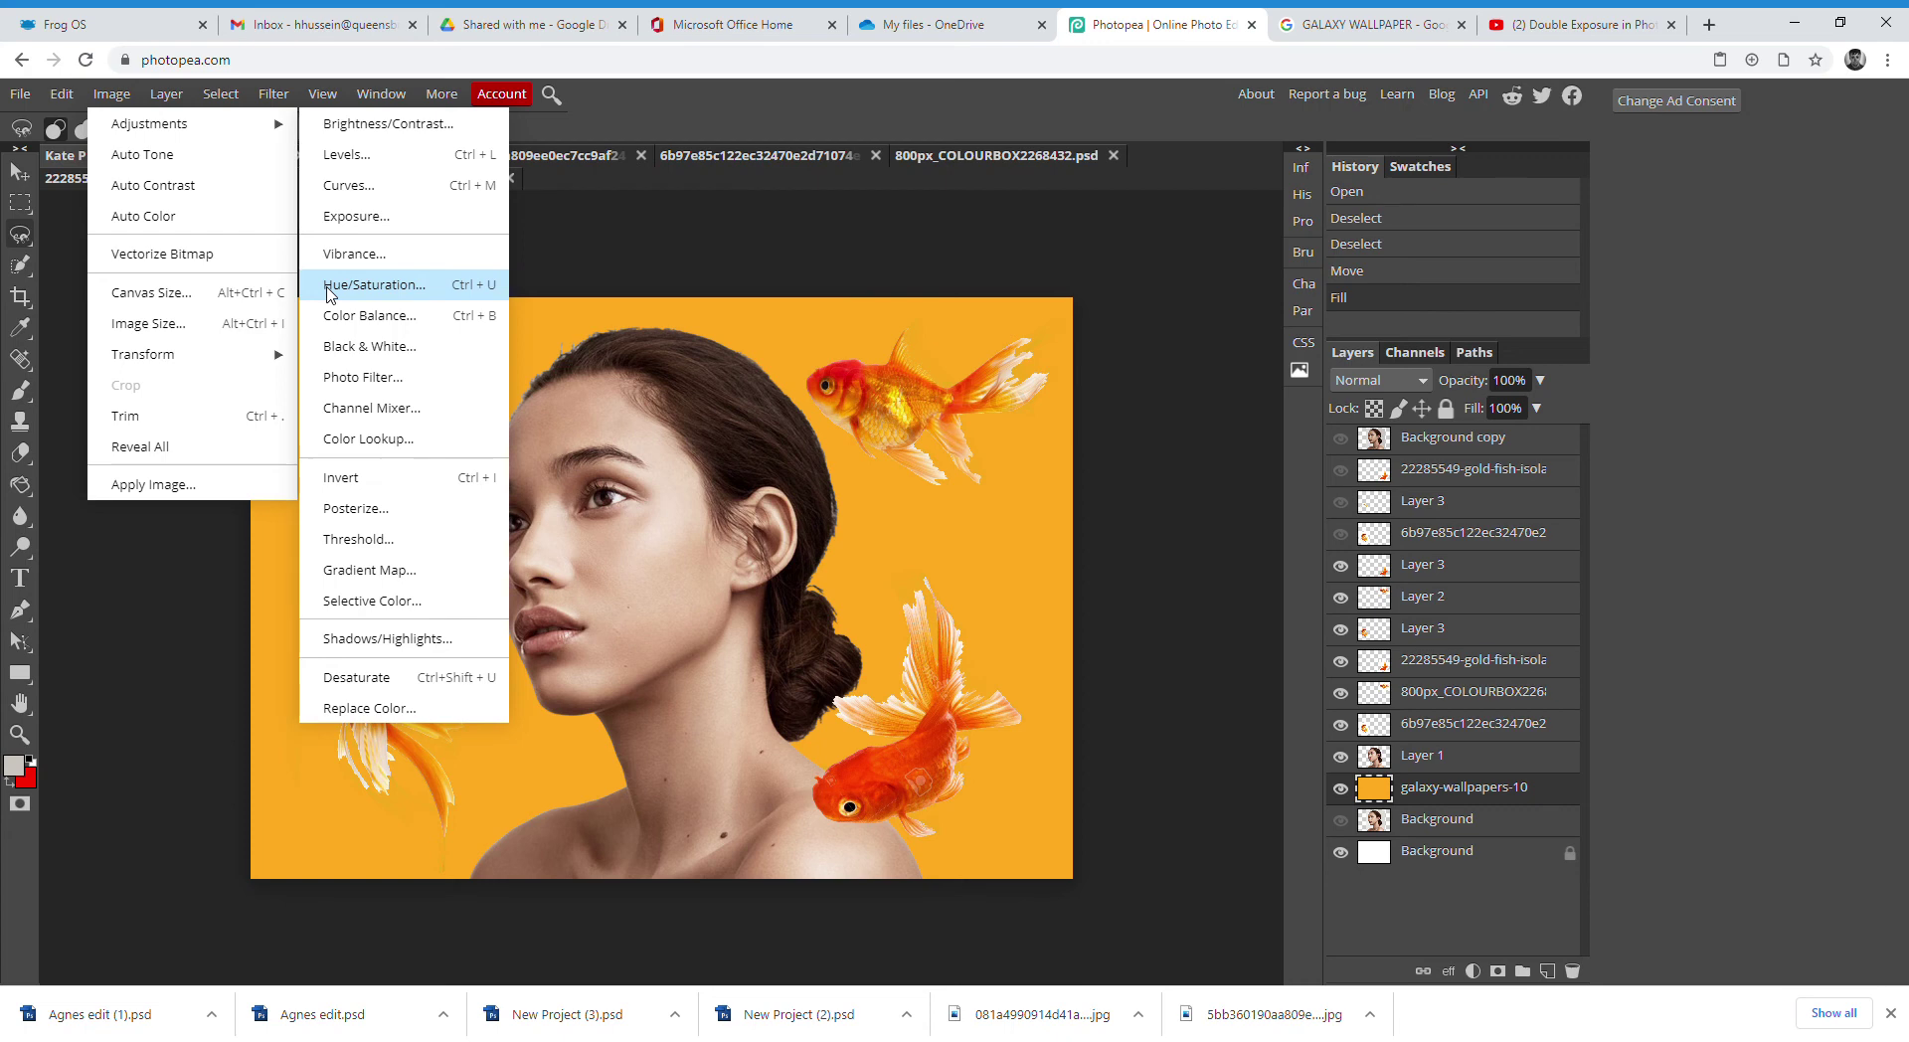
pyautogui.click(444, 301)
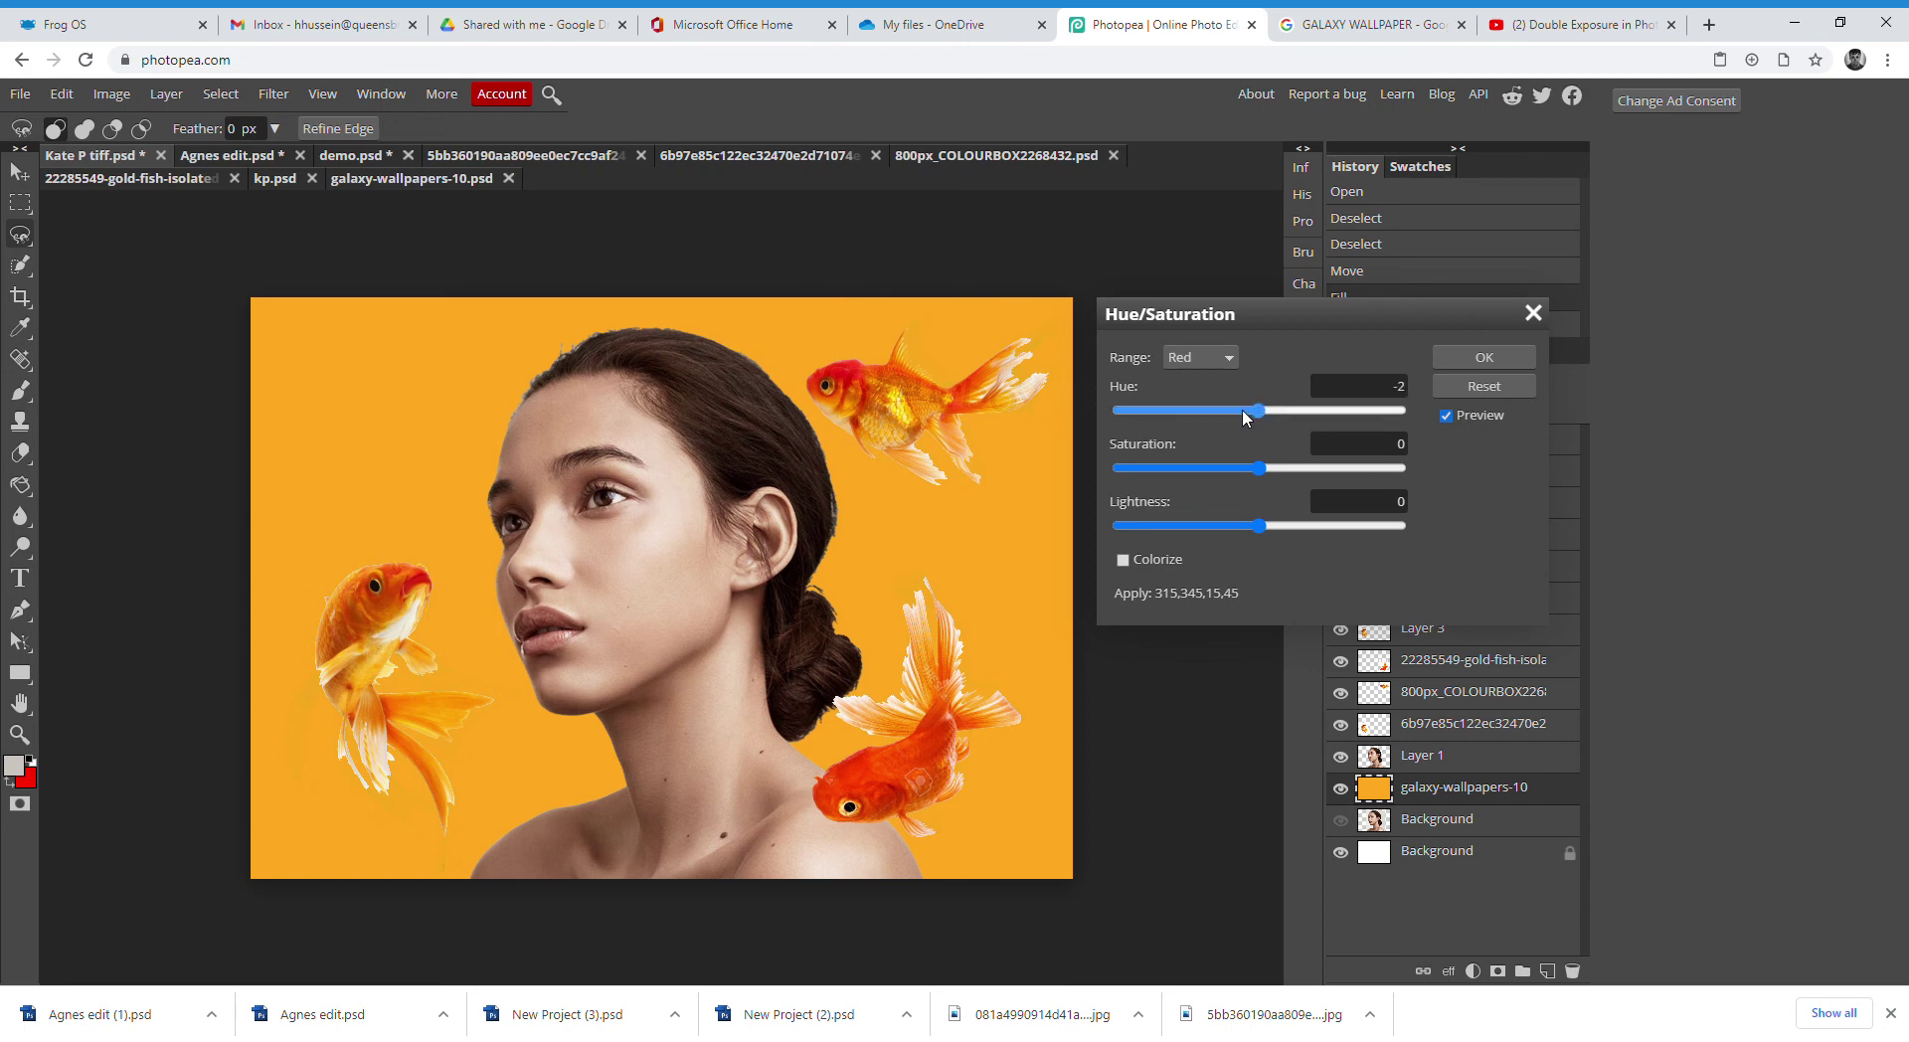
pyautogui.moveTo(1257, 410); pyautogui.dragTo(1416, 407)
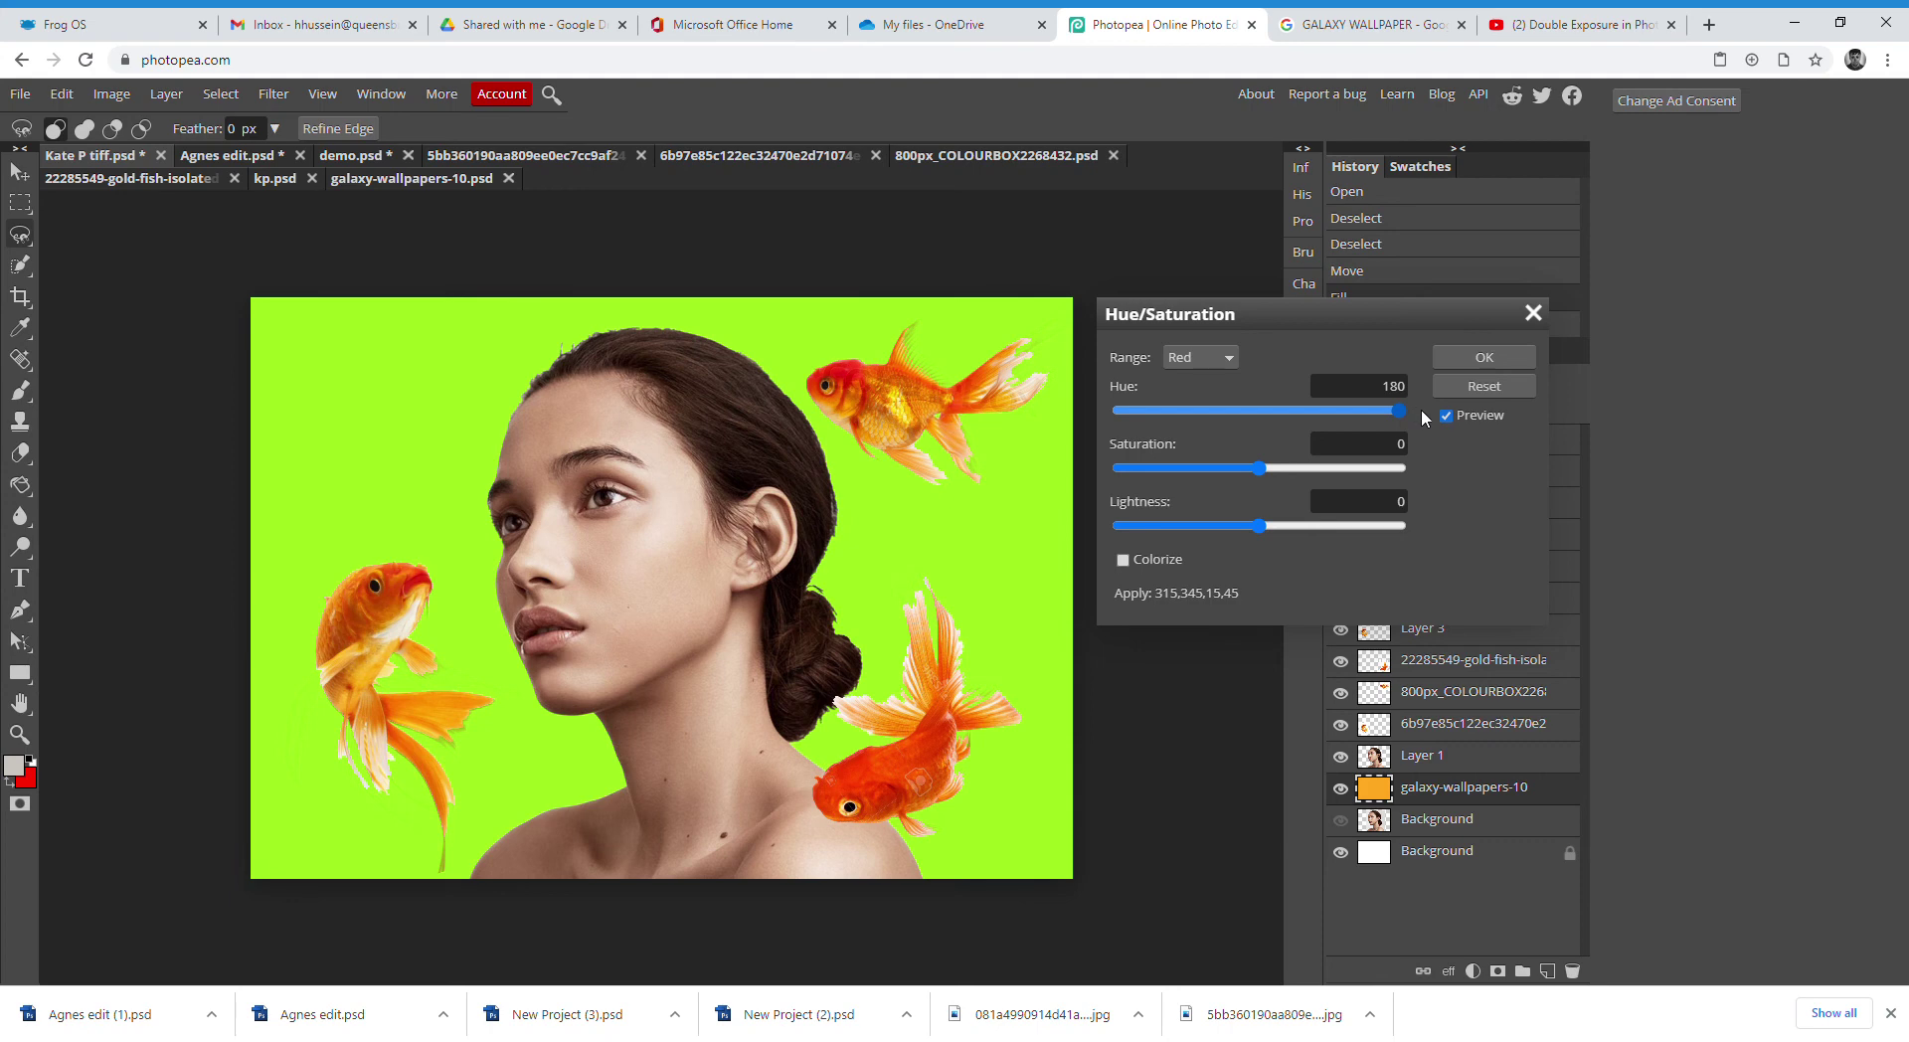
pyautogui.moveTo(1267, 408); pyautogui.dragTo(1251, 411)
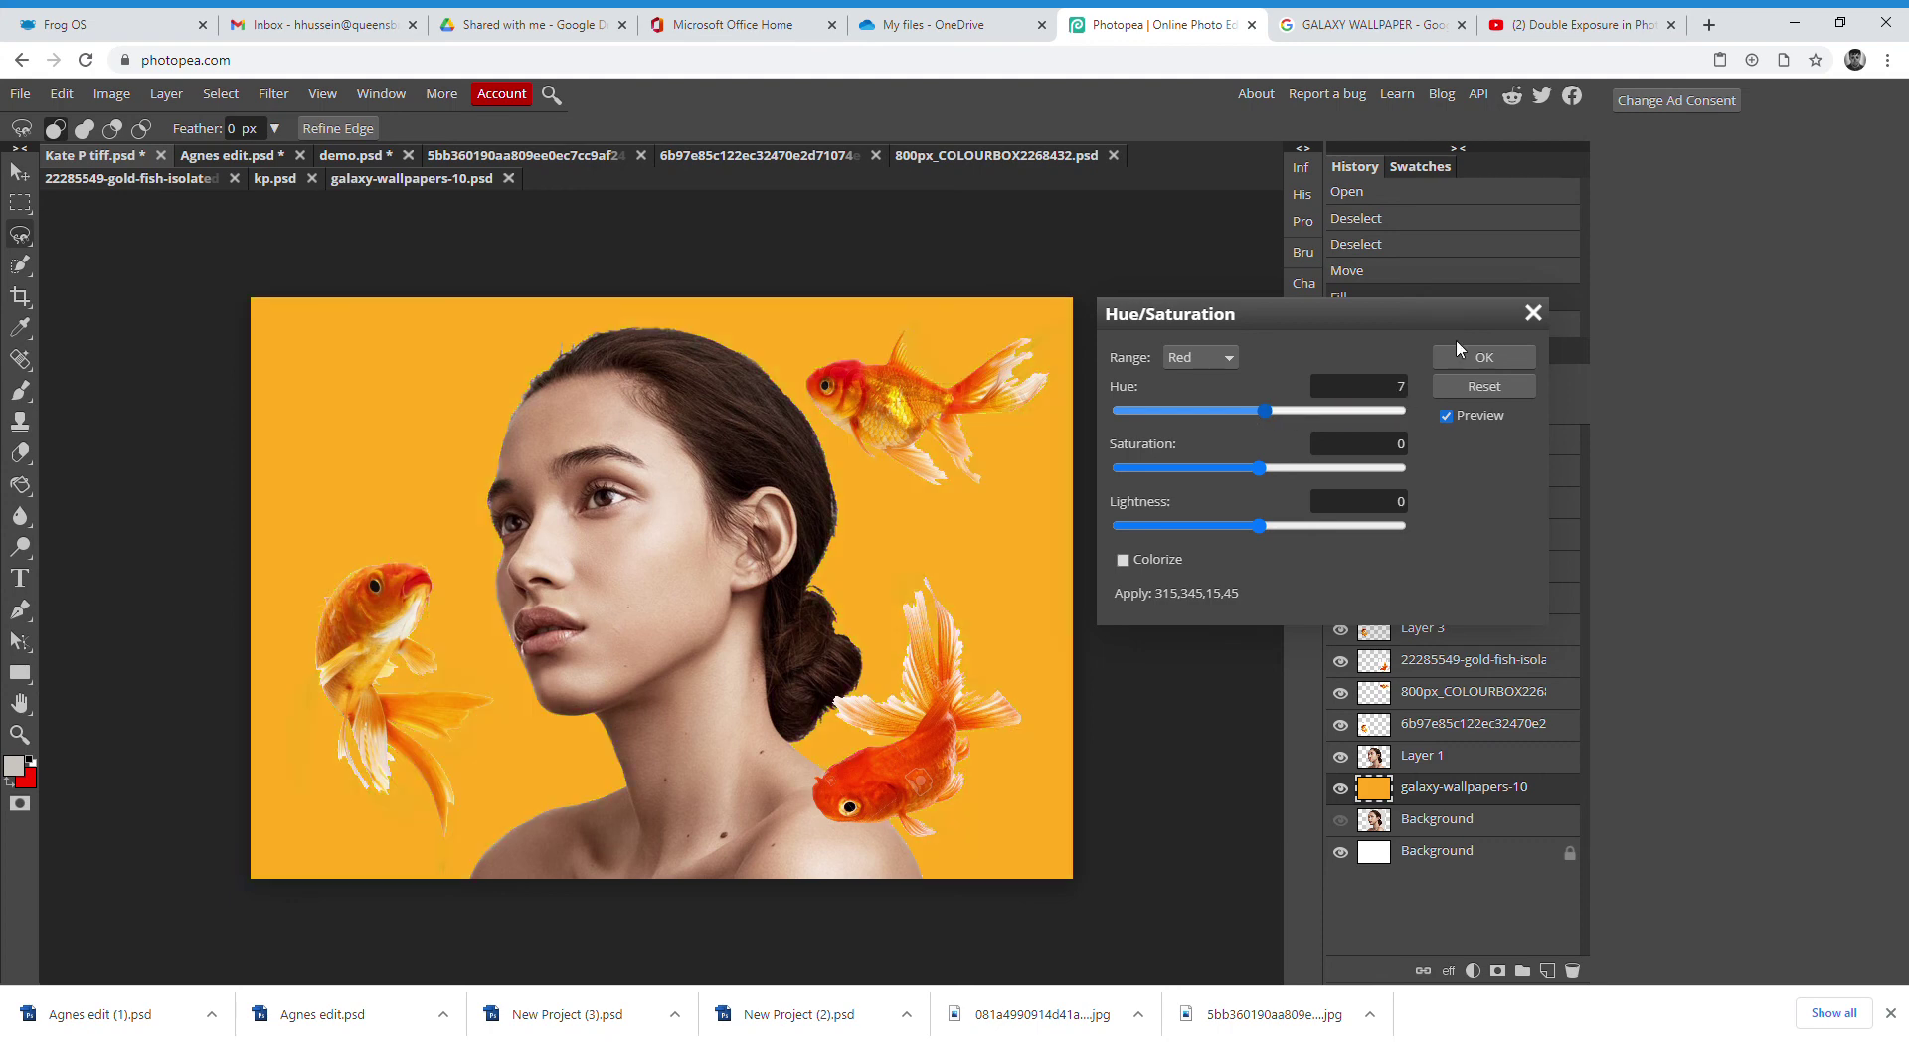
pyautogui.click(1536, 316)
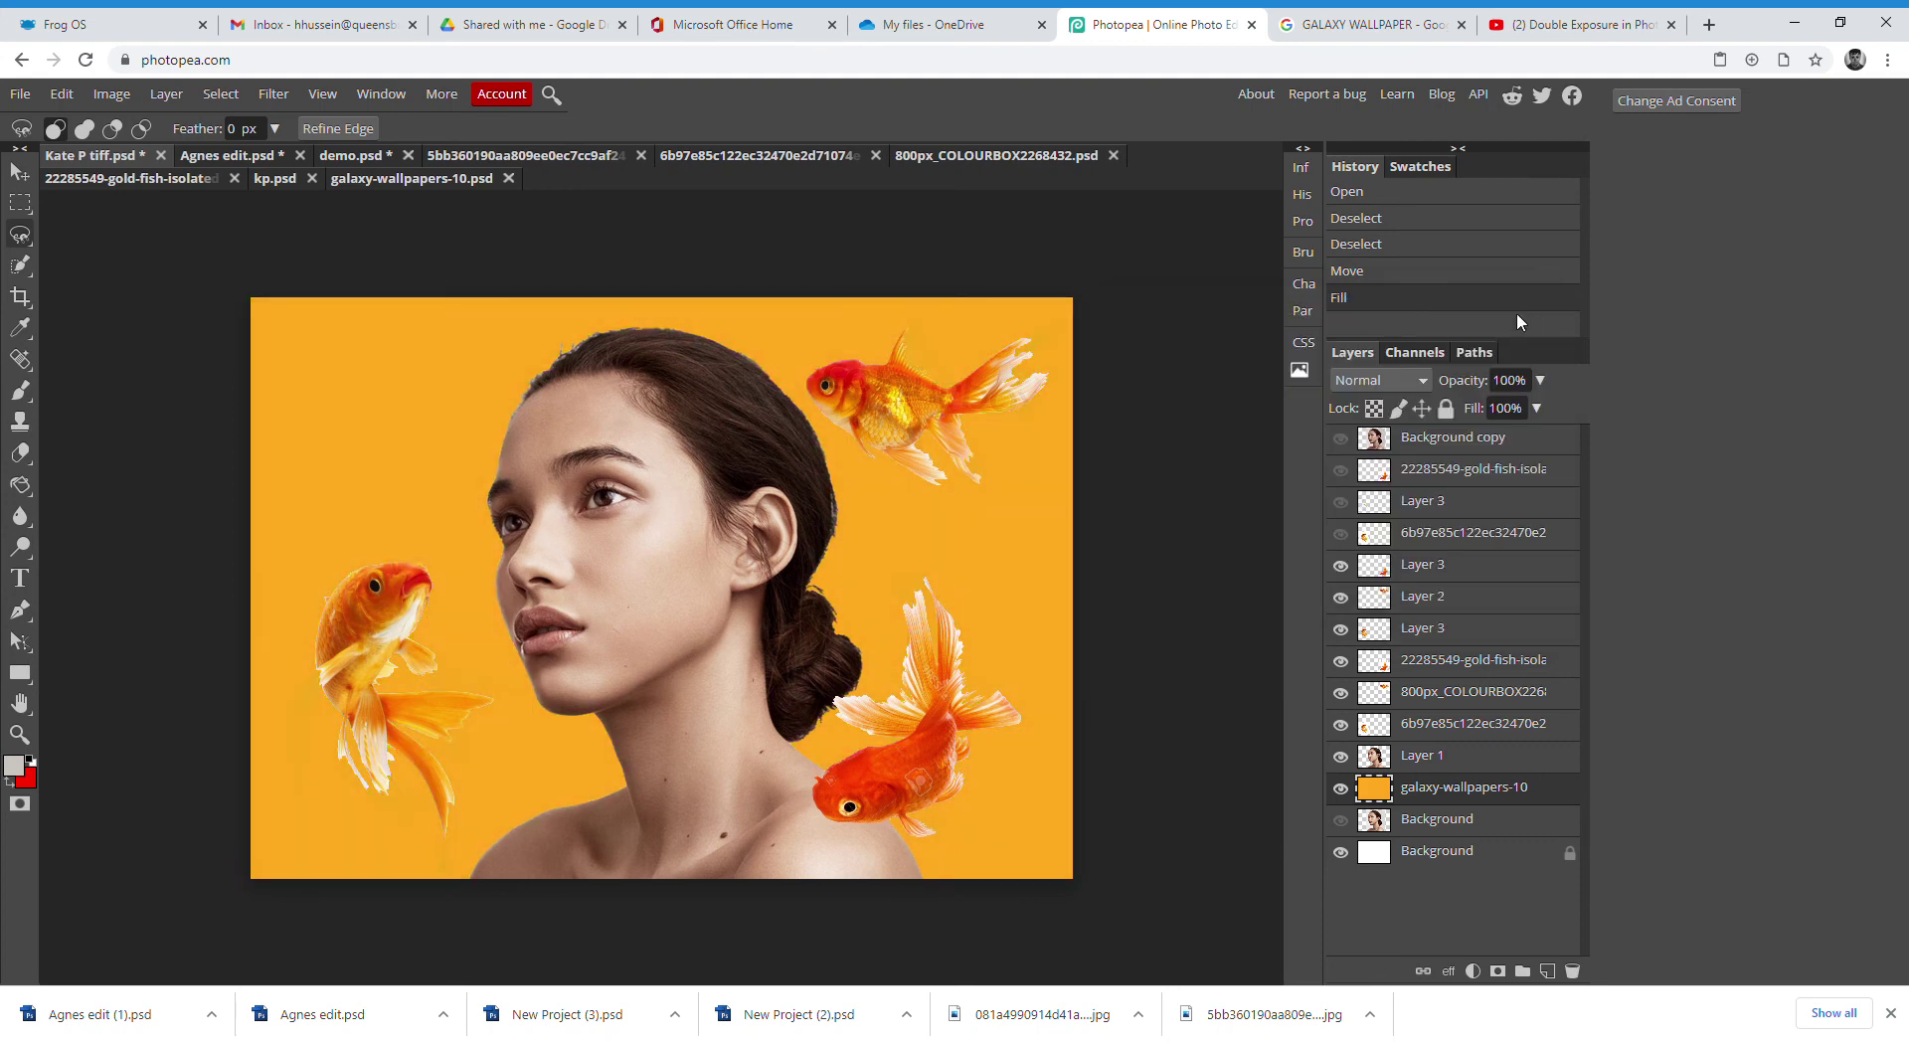
pyautogui.click(1370, 272)
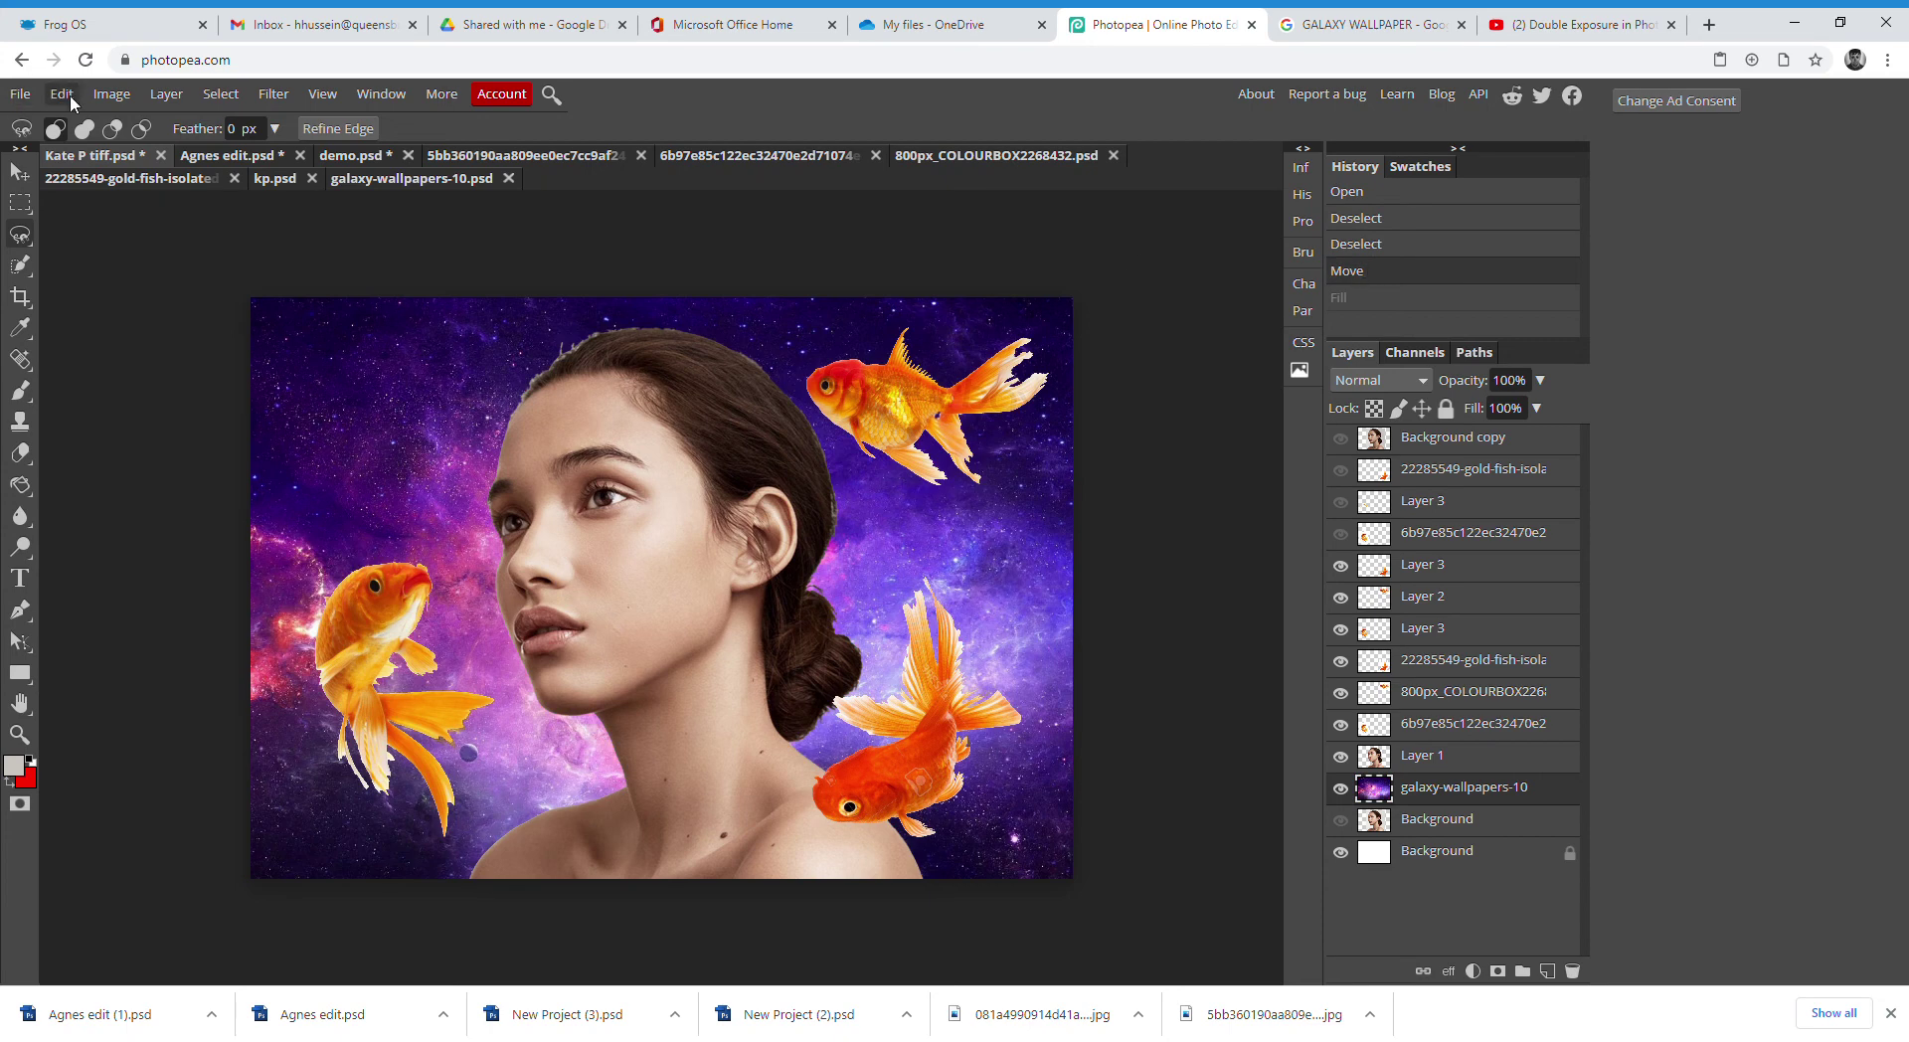
pyautogui.click(112, 95)
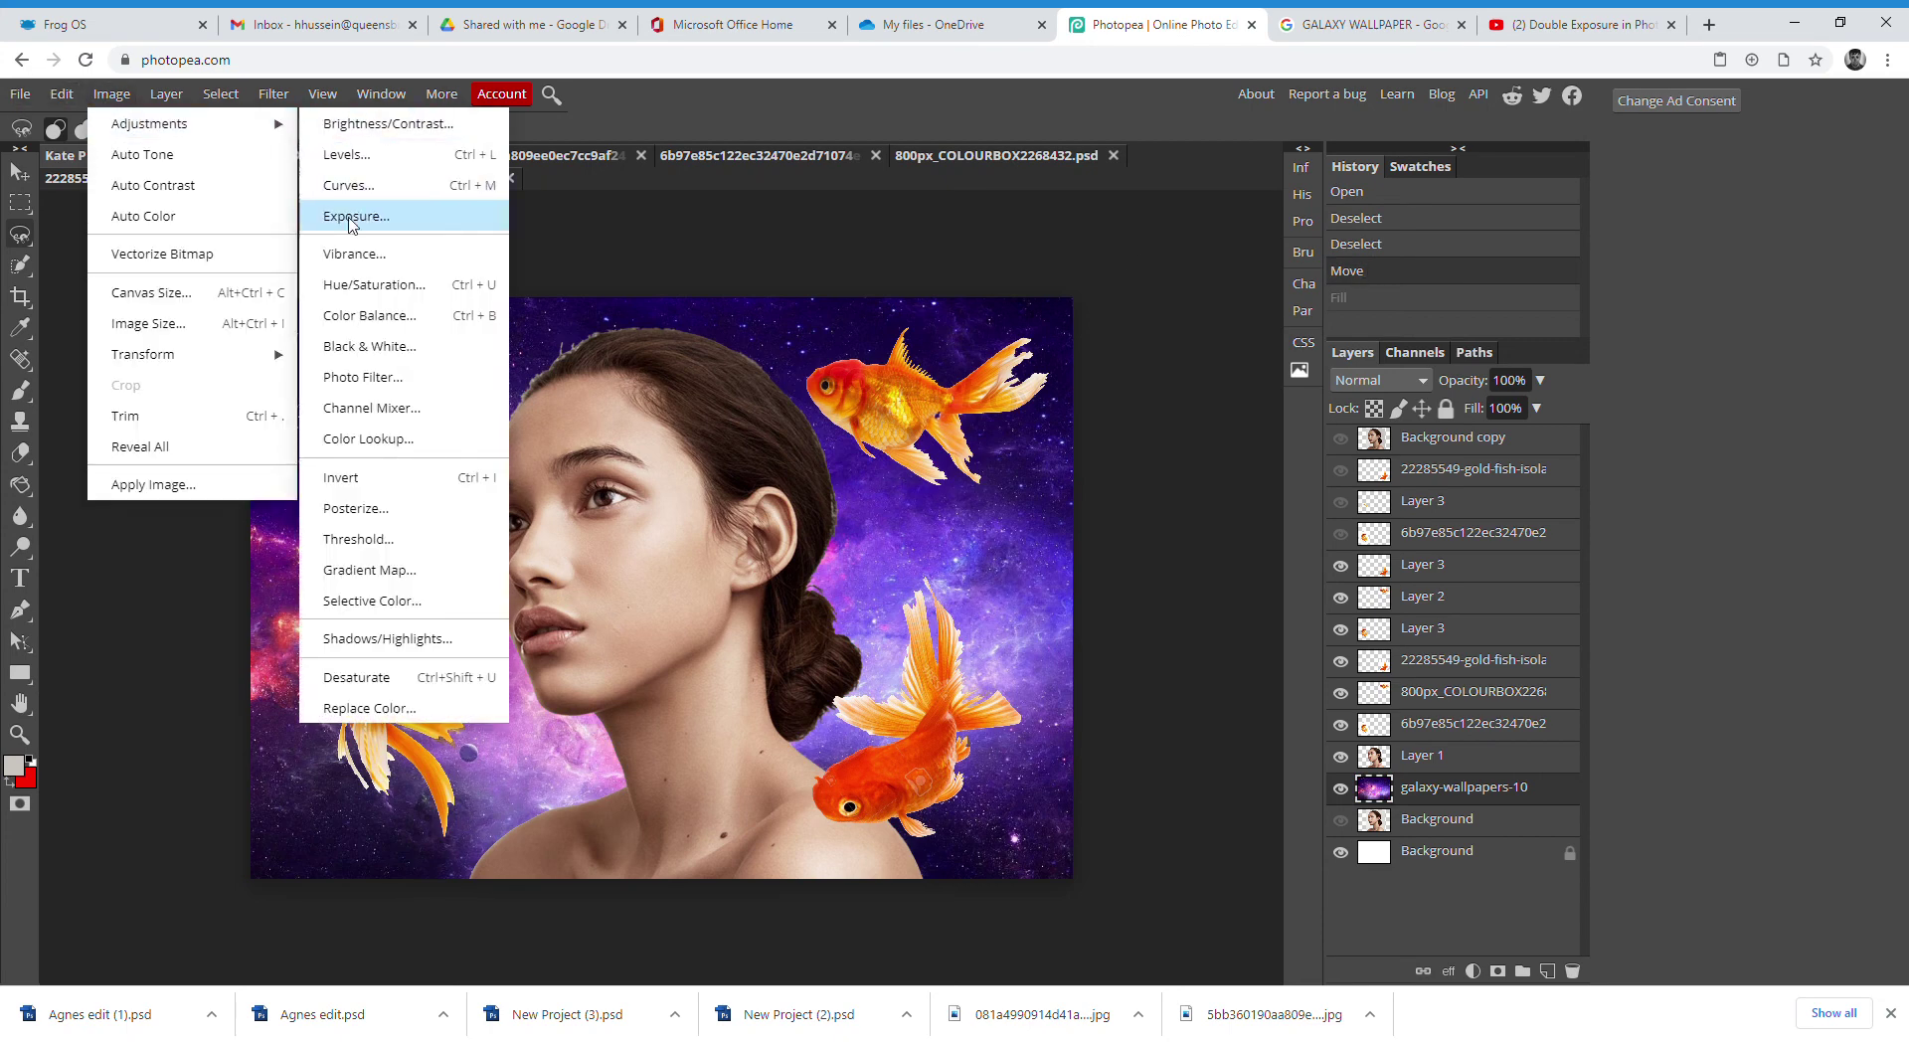
pyautogui.click(370, 289)
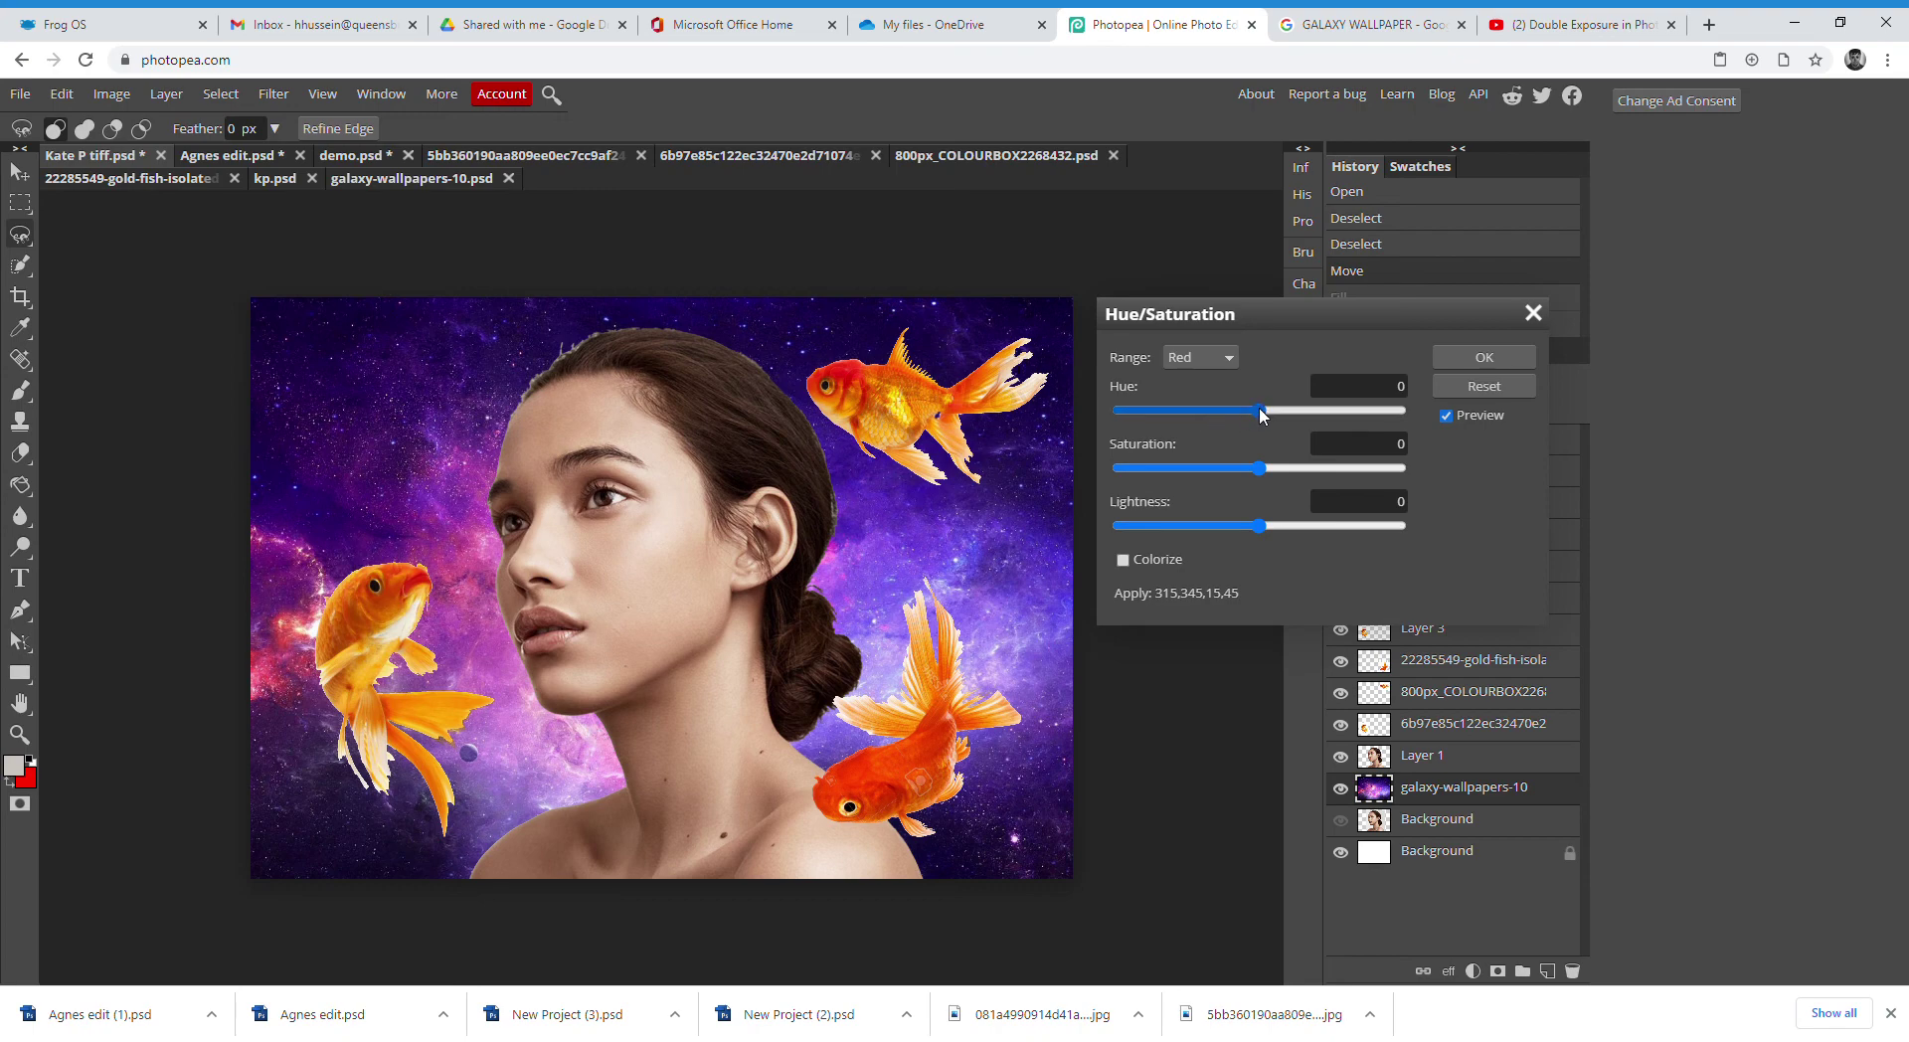
pyautogui.moveTo(1207, 412); pyautogui.dragTo(1112, 421)
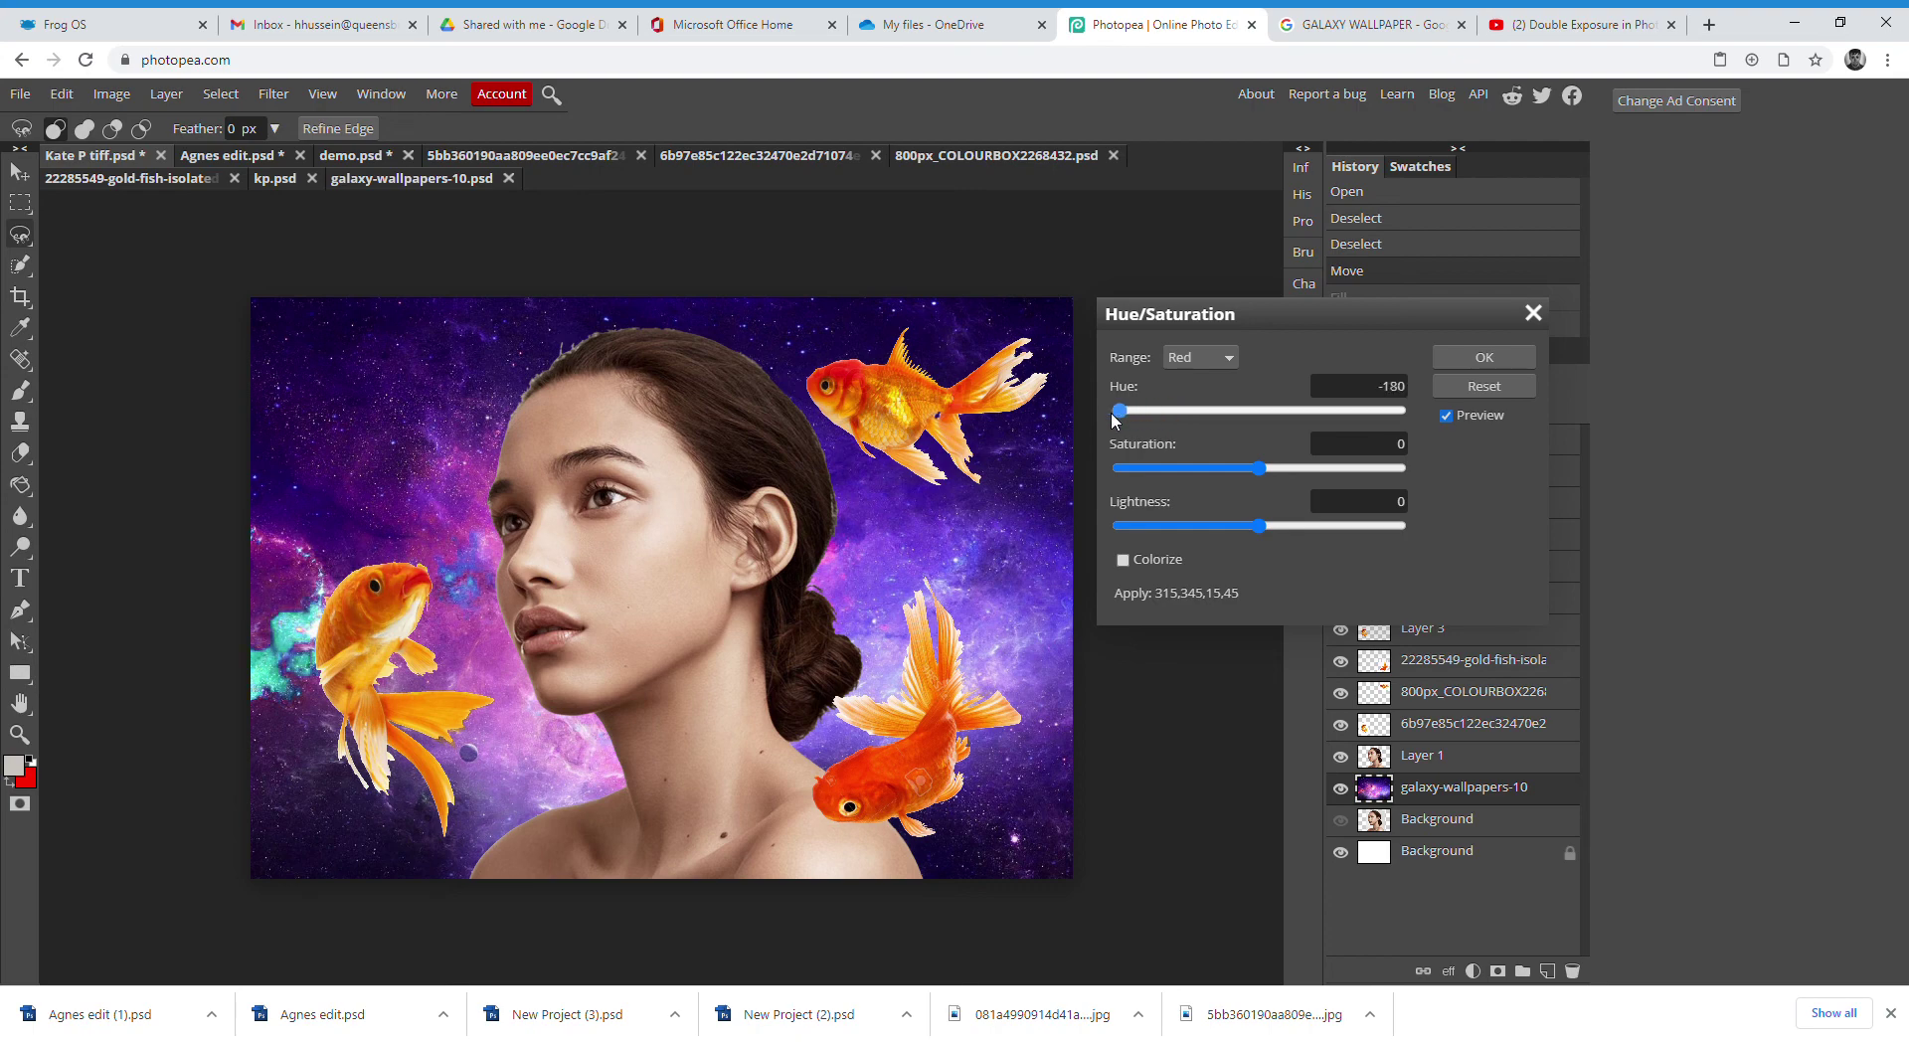
pyautogui.moveTo(1178, 416); pyautogui.dragTo(1367, 417)
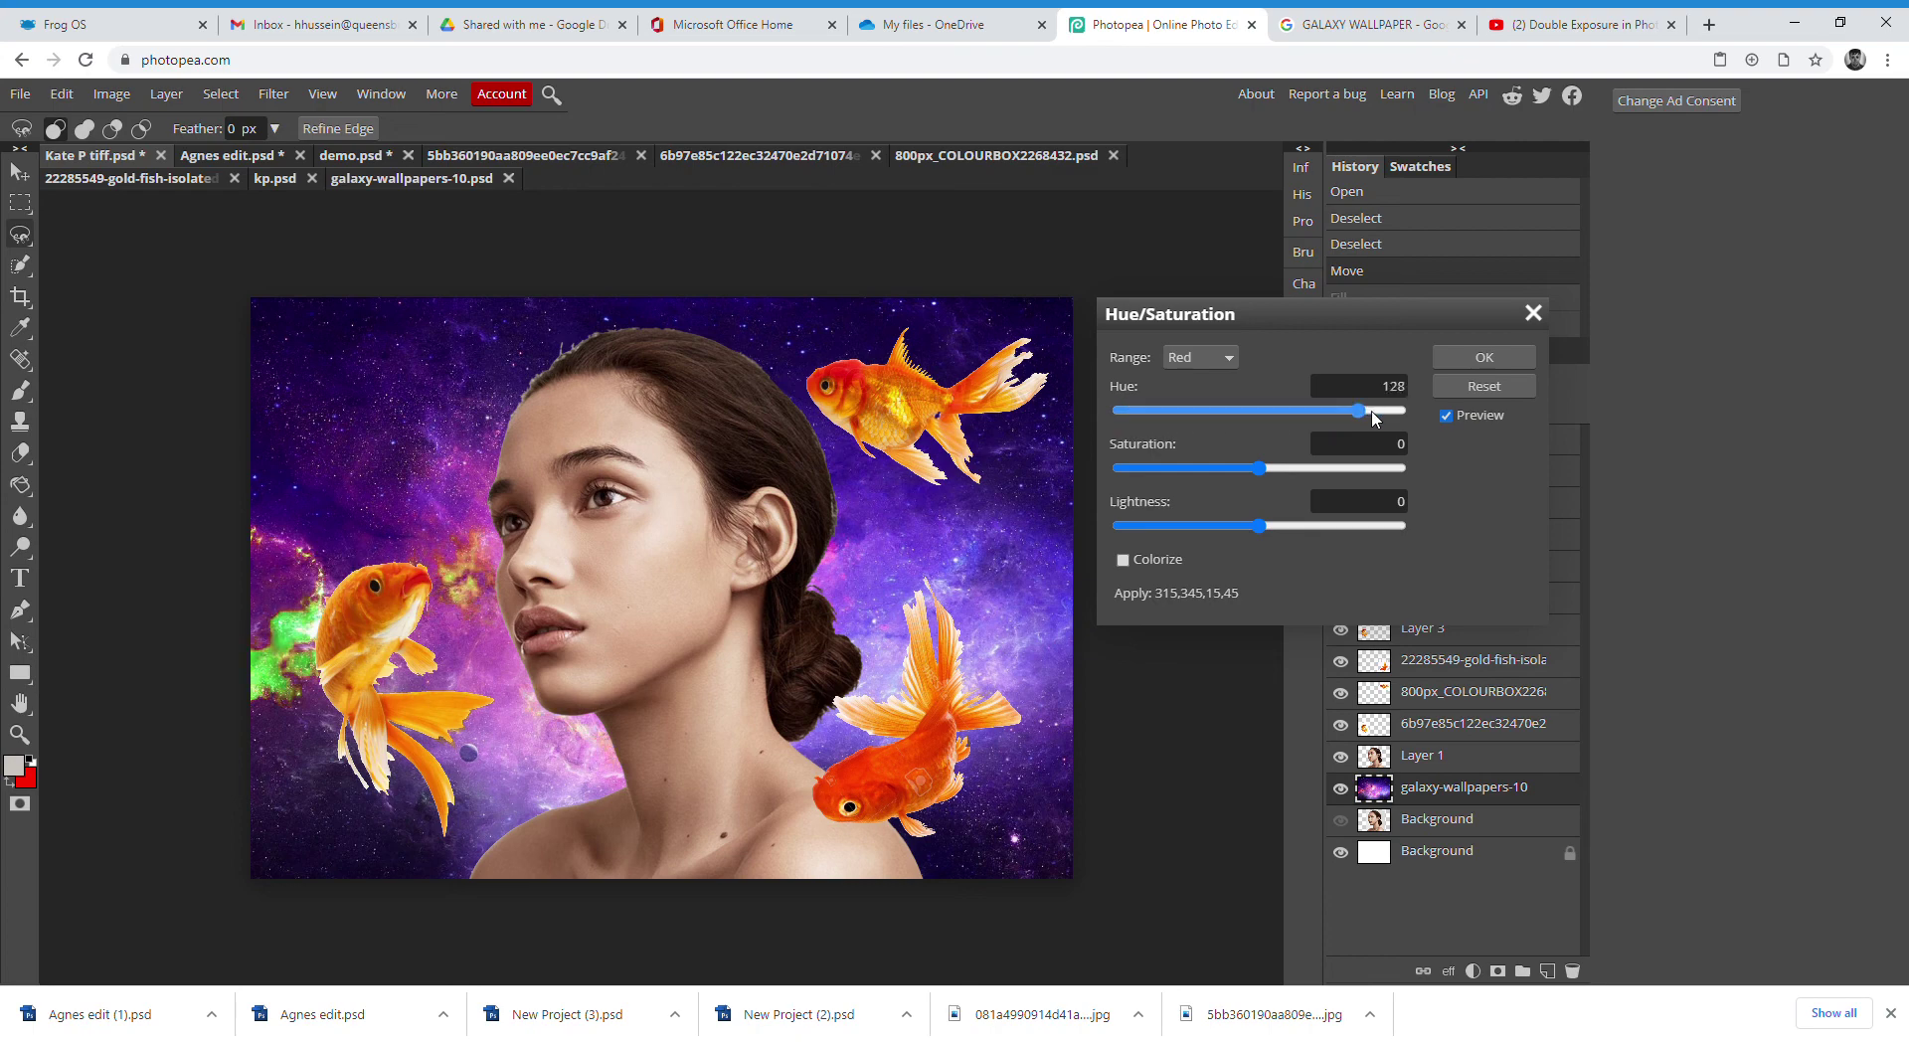
pyautogui.click(1380, 408)
pyautogui.click(1532, 314)
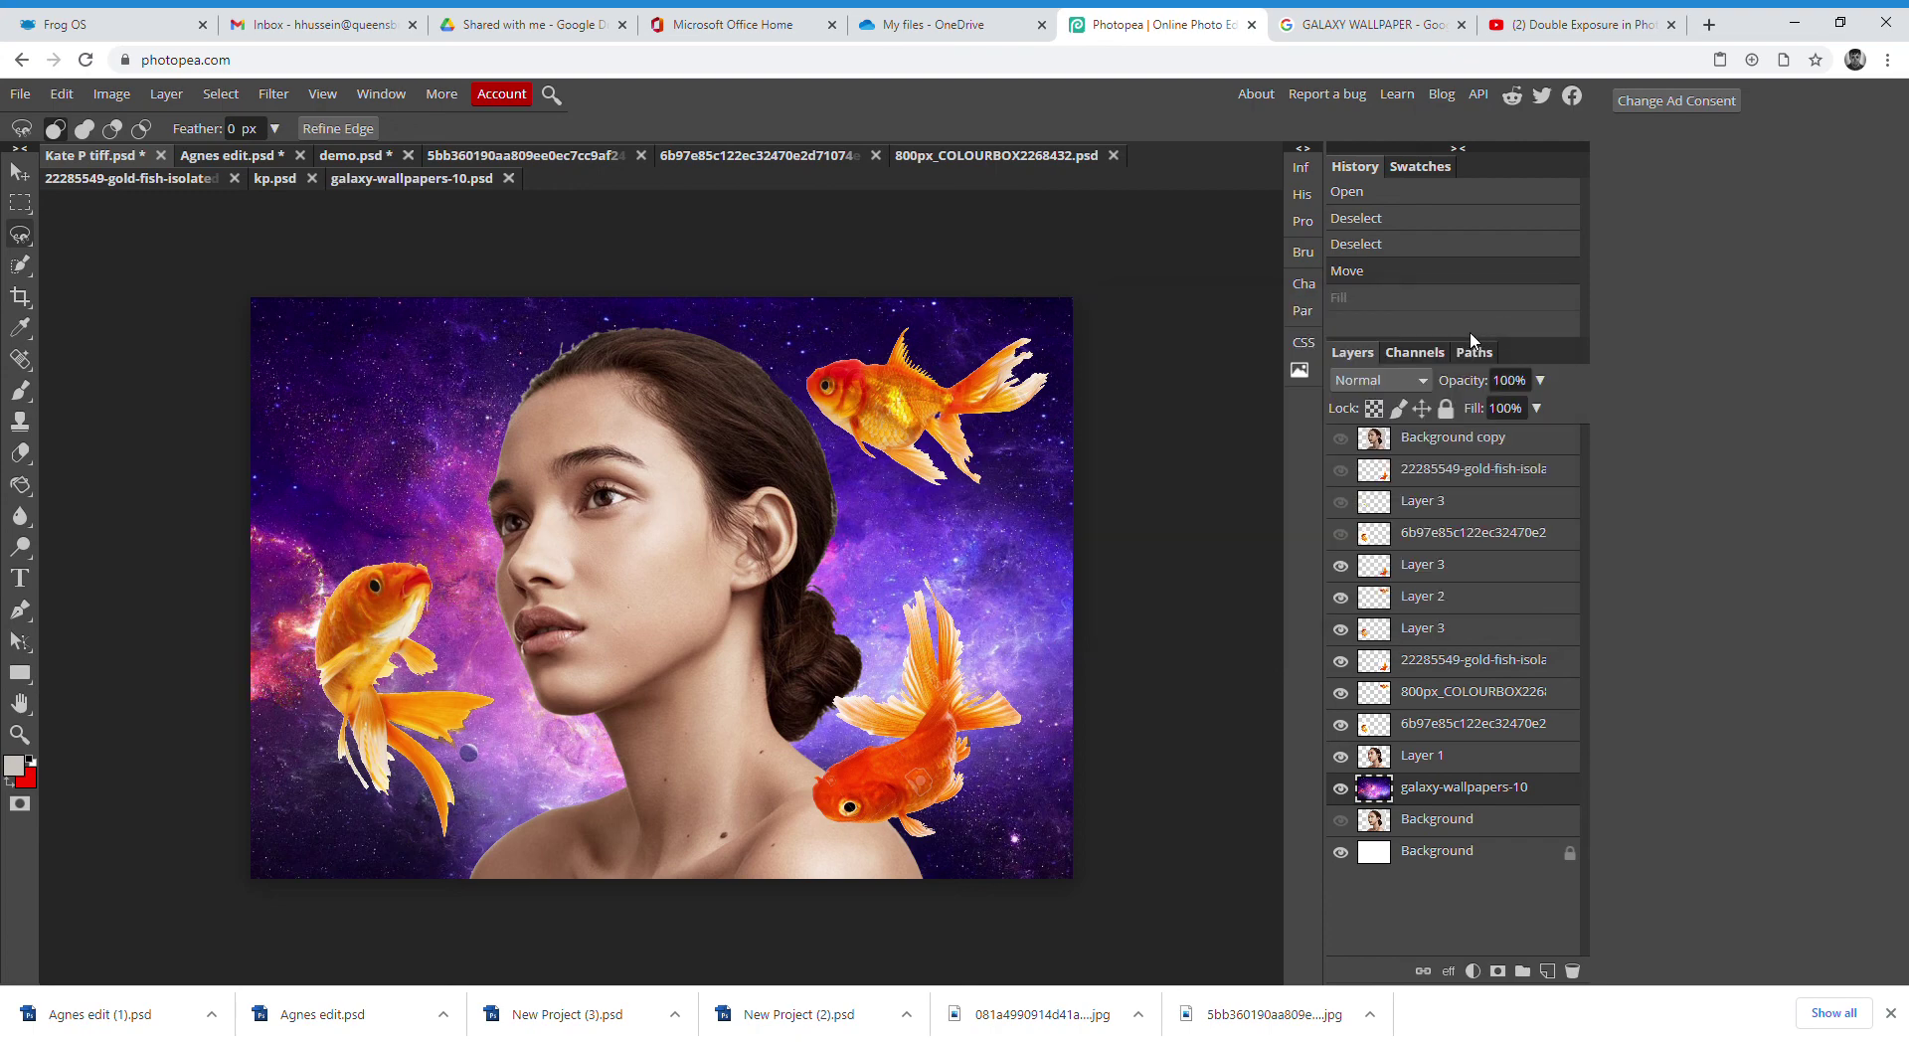
pyautogui.click(1340, 788)
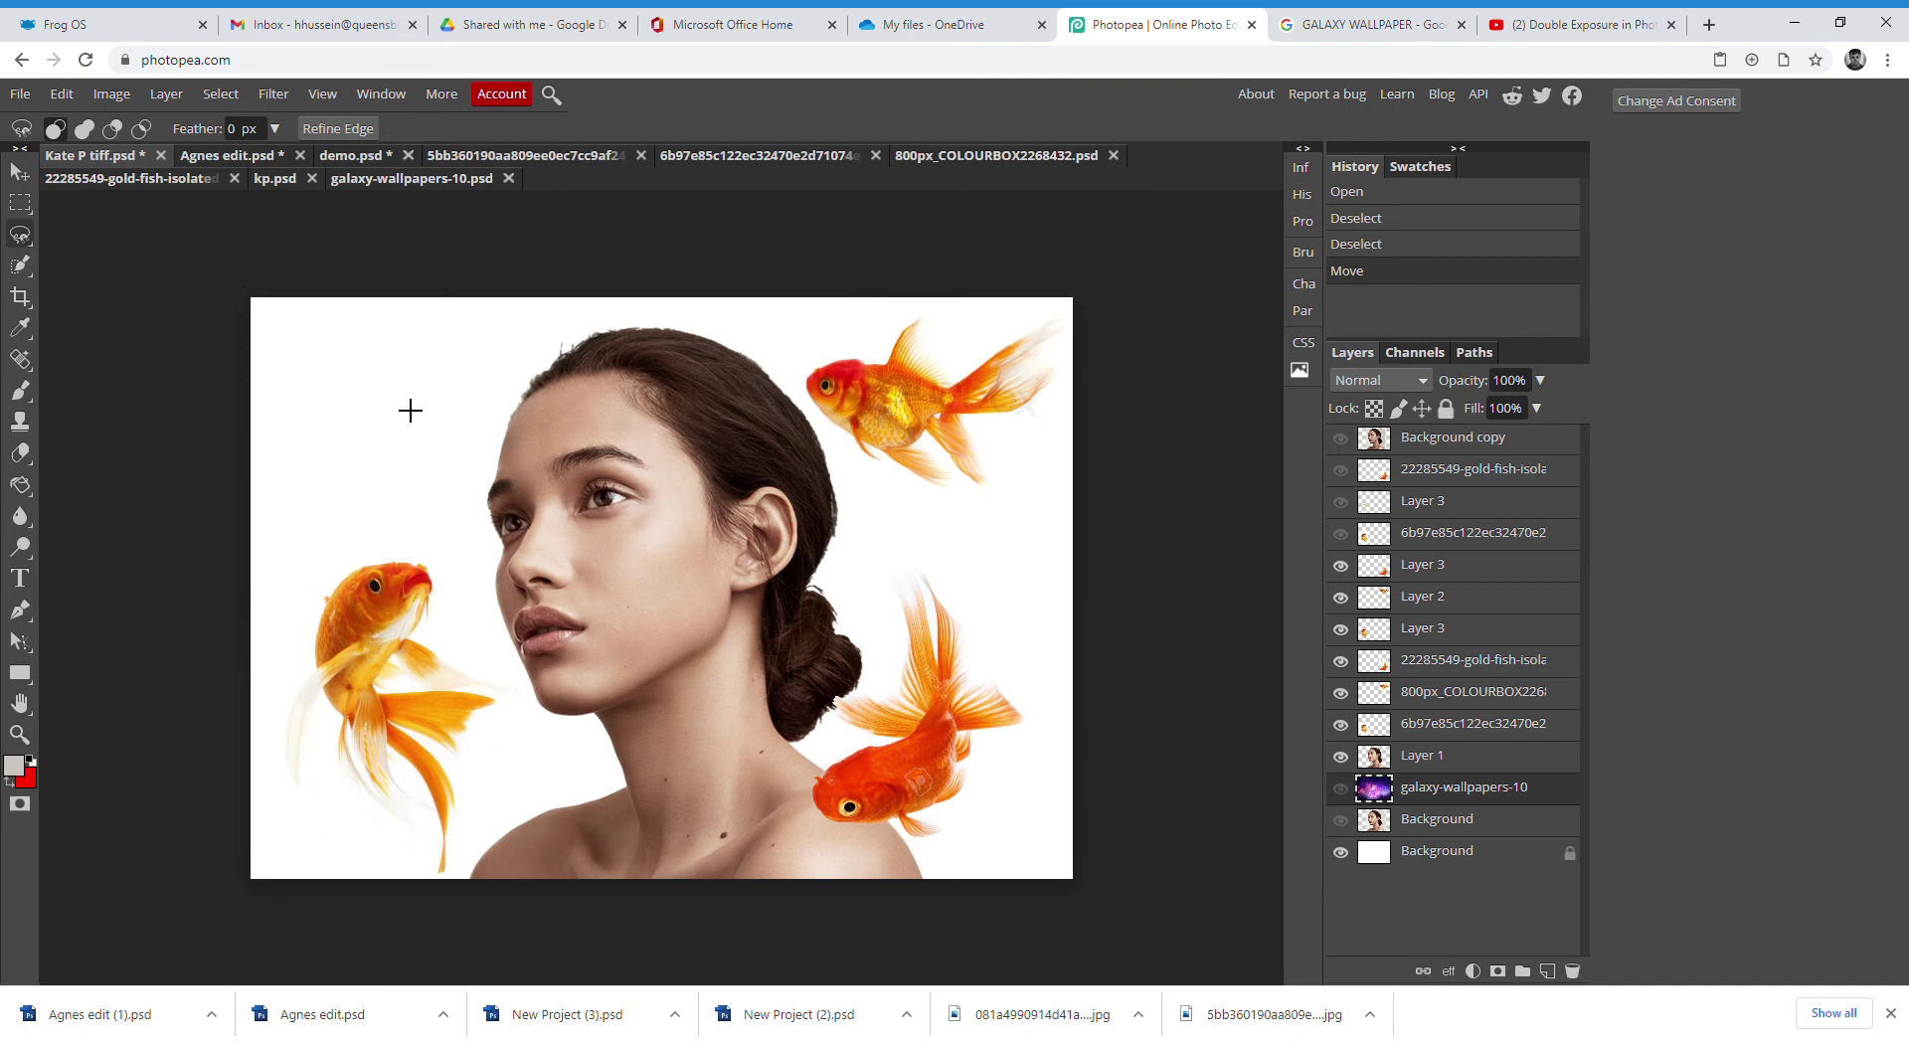
pyautogui.click(215, 156)
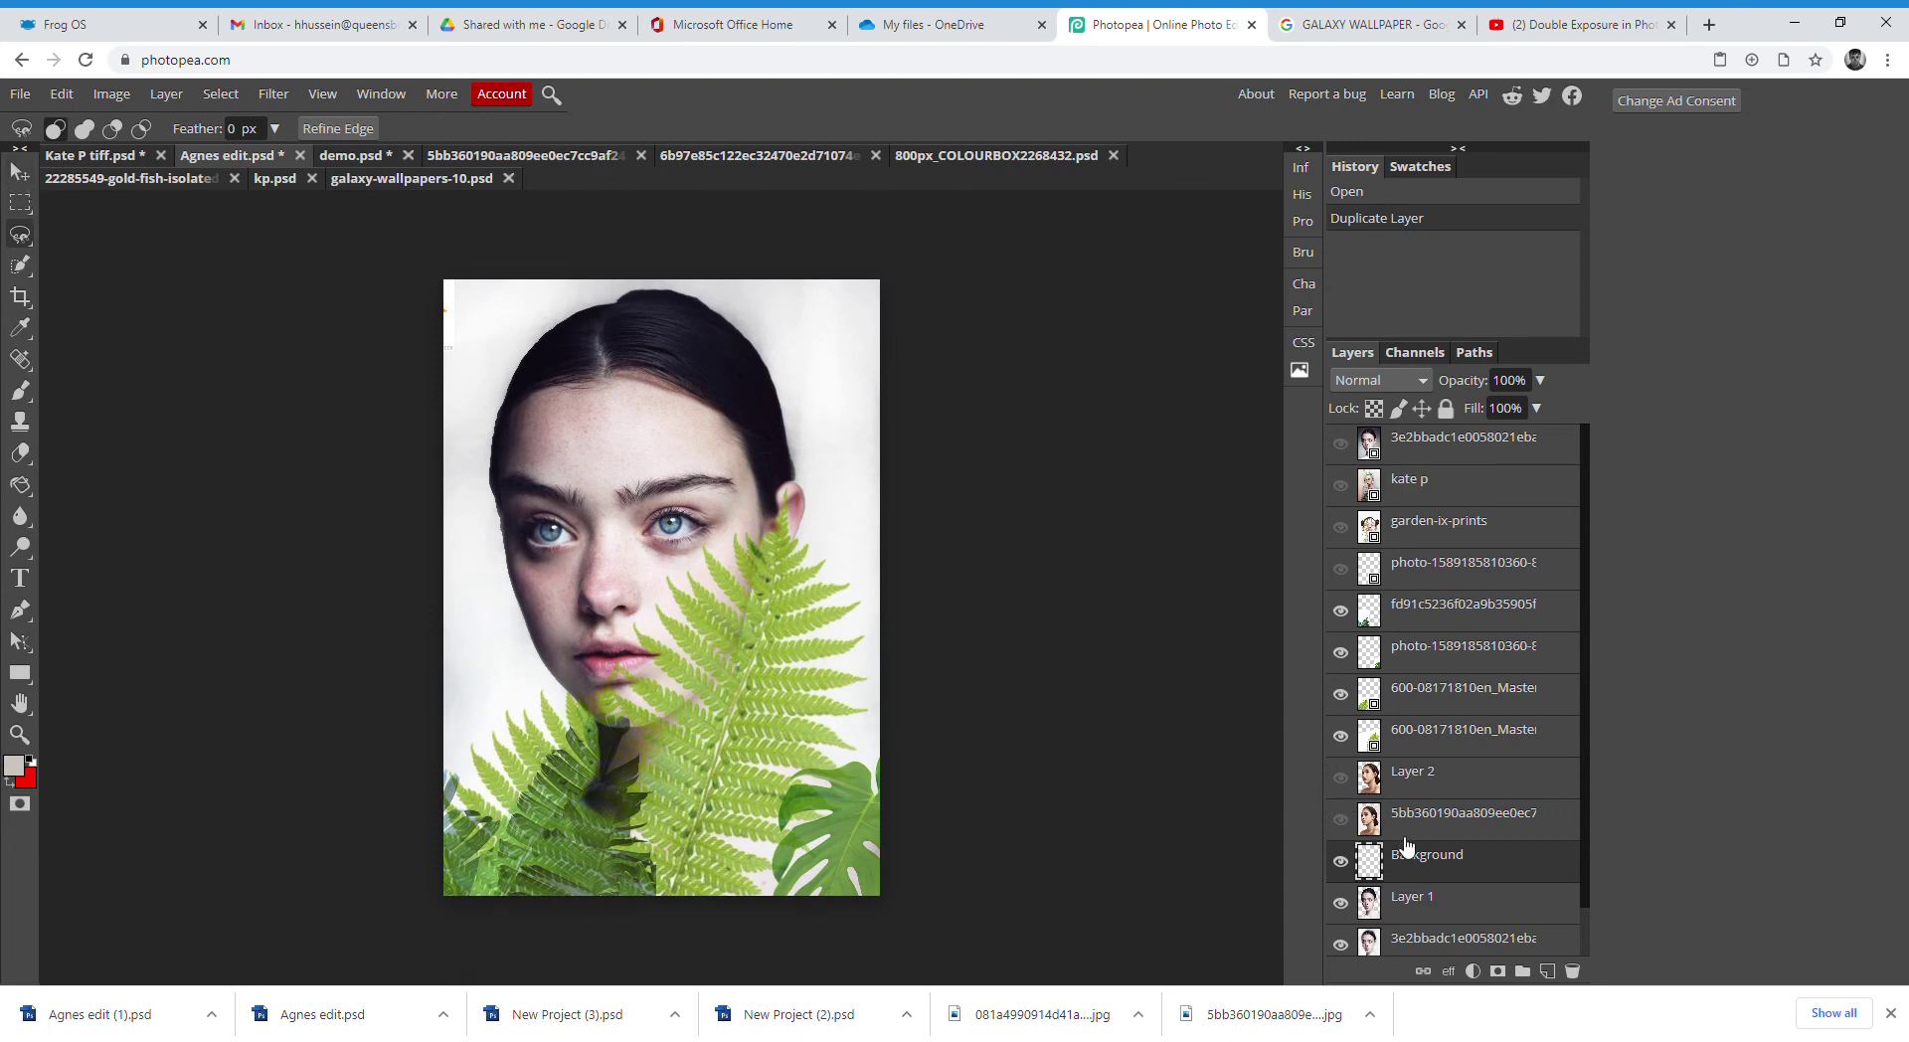
pyautogui.click(1344, 444)
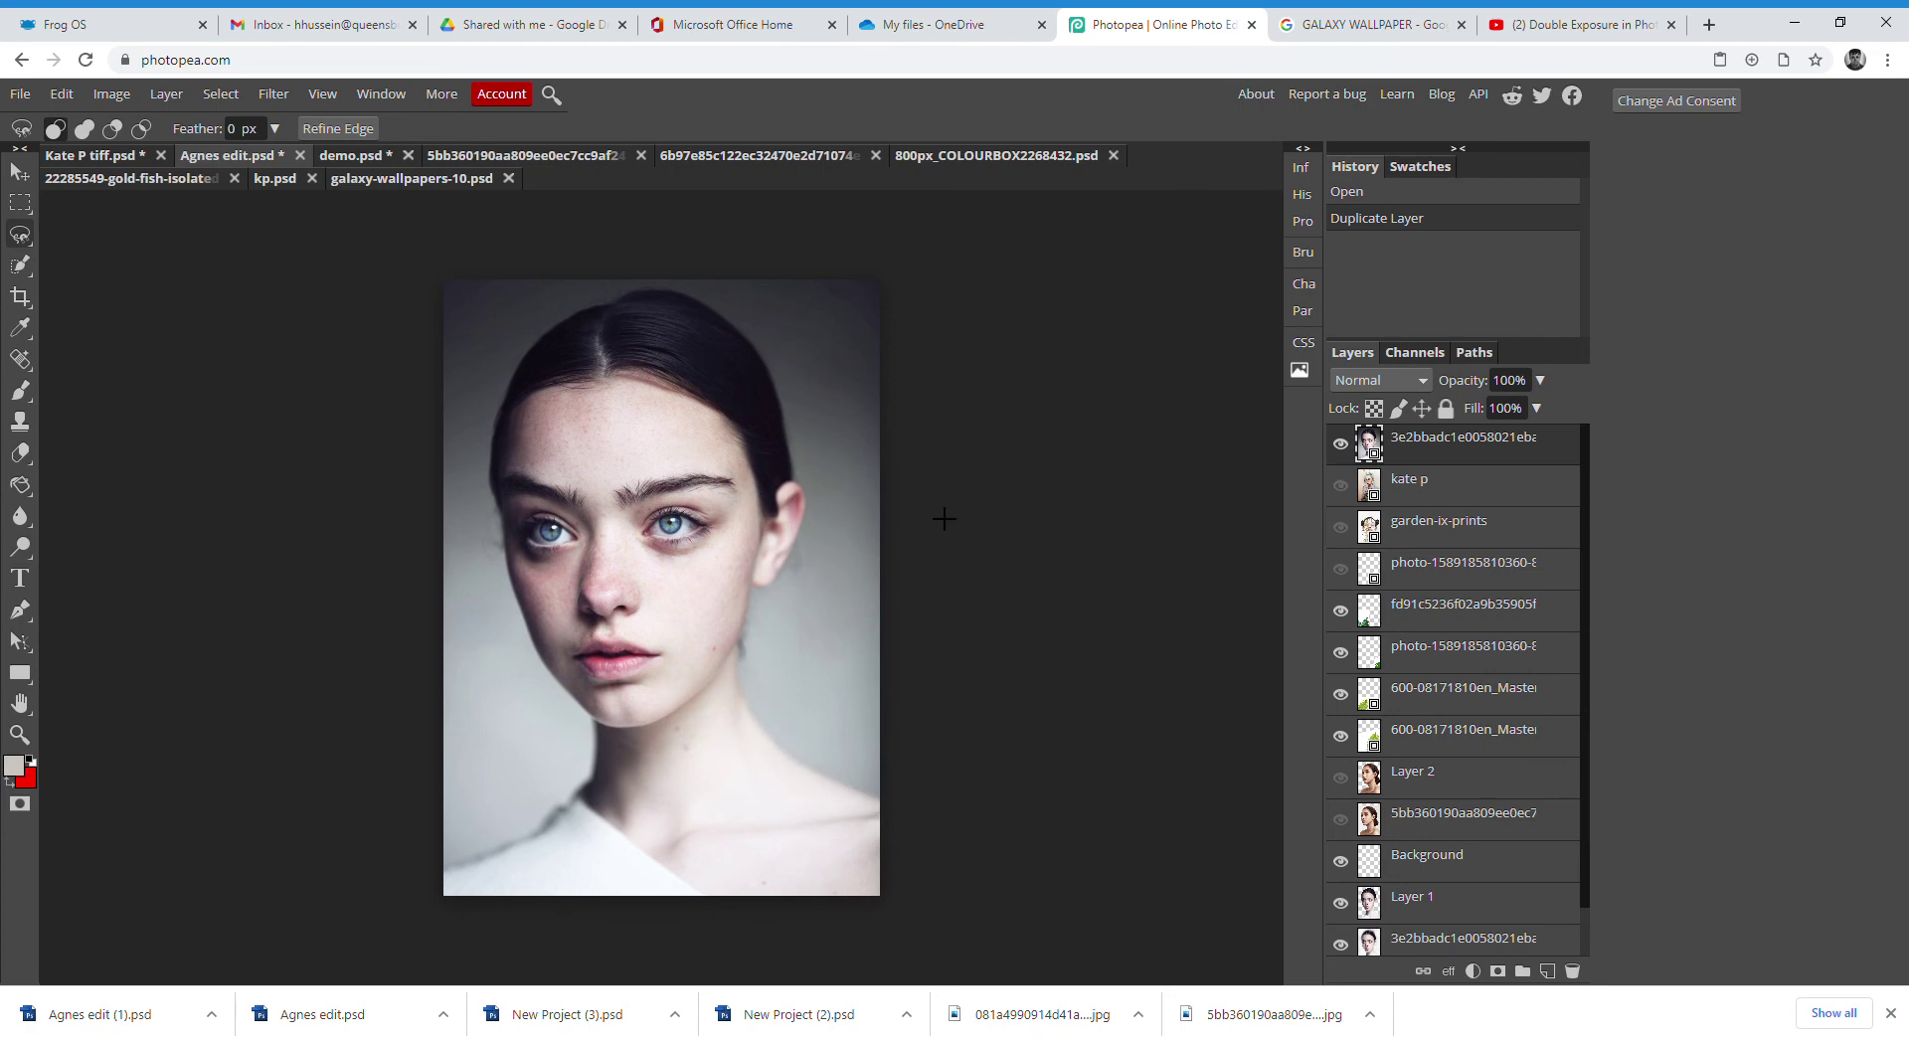
# Hide the top plain portrait layer and all four fern and monstera leaf layers
pyautogui.click(1340, 445)
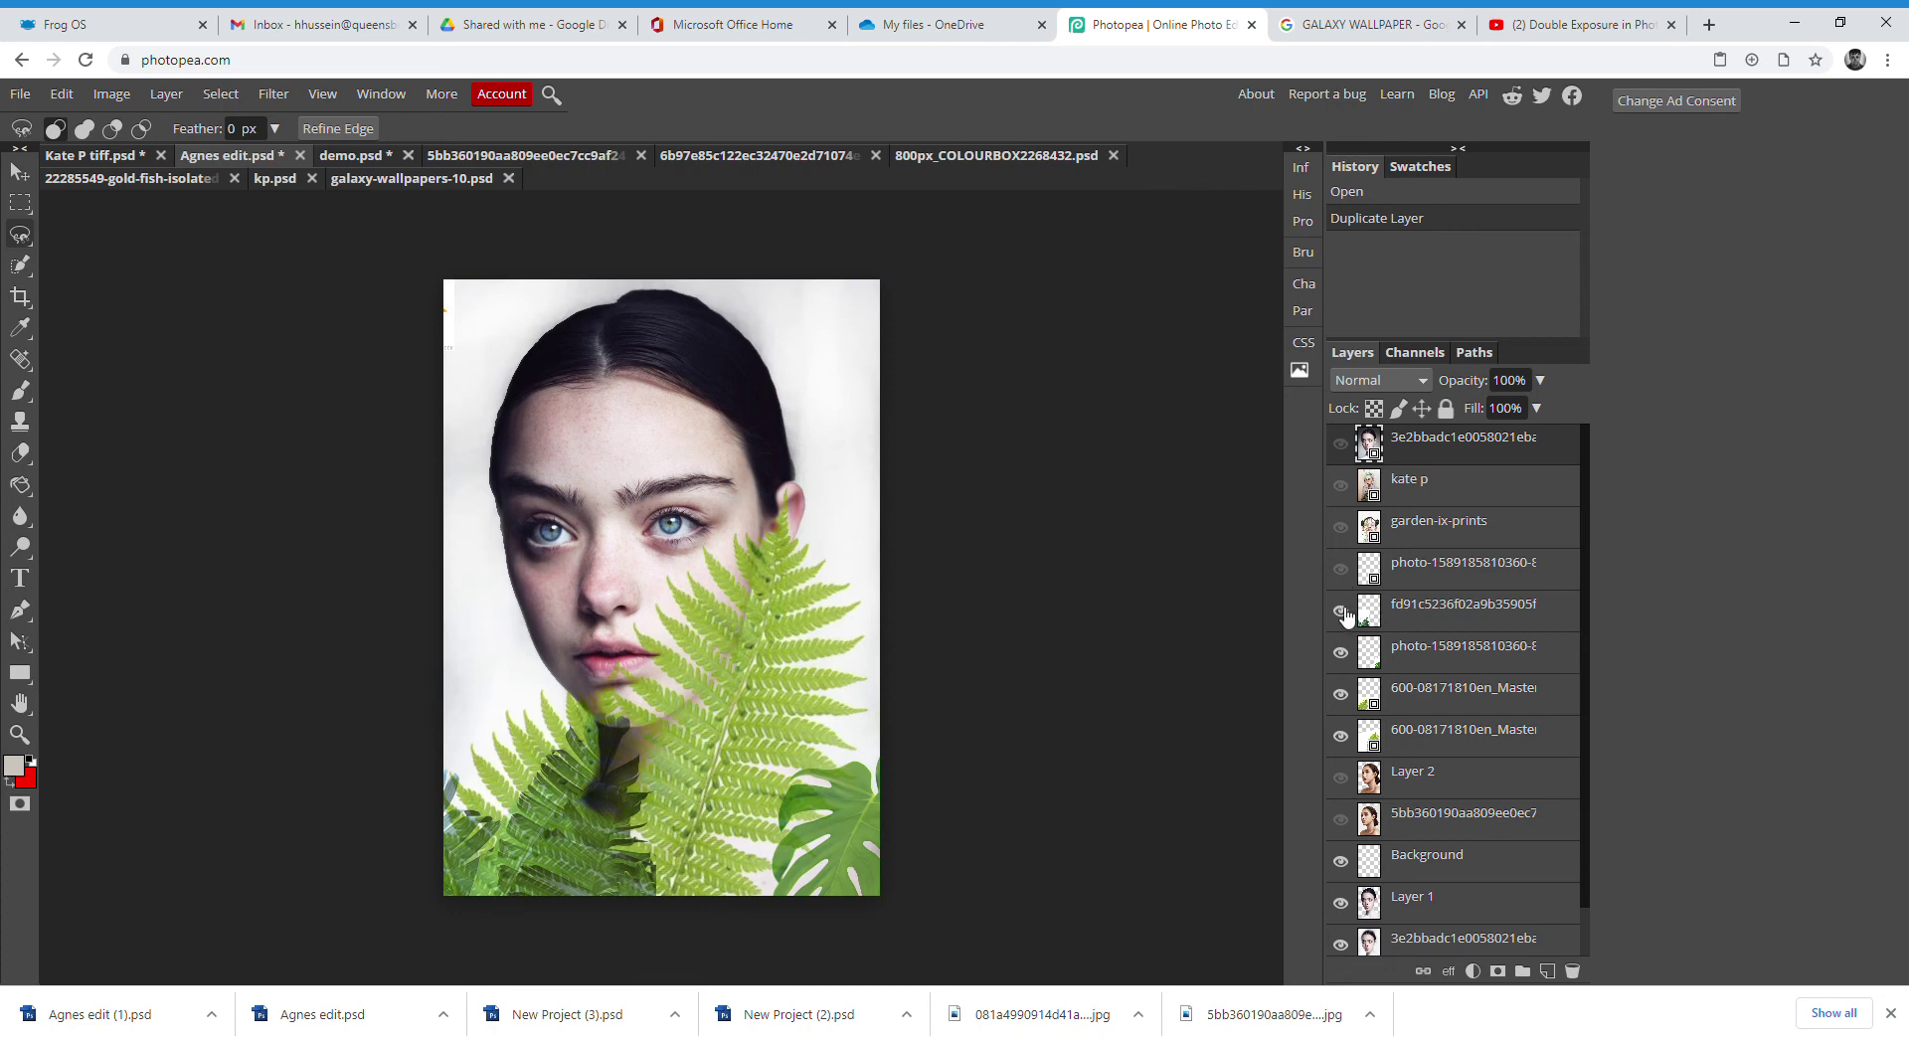
pyautogui.click(1340, 610)
pyautogui.click(1340, 652)
pyautogui.click(1340, 694)
pyautogui.click(1340, 735)
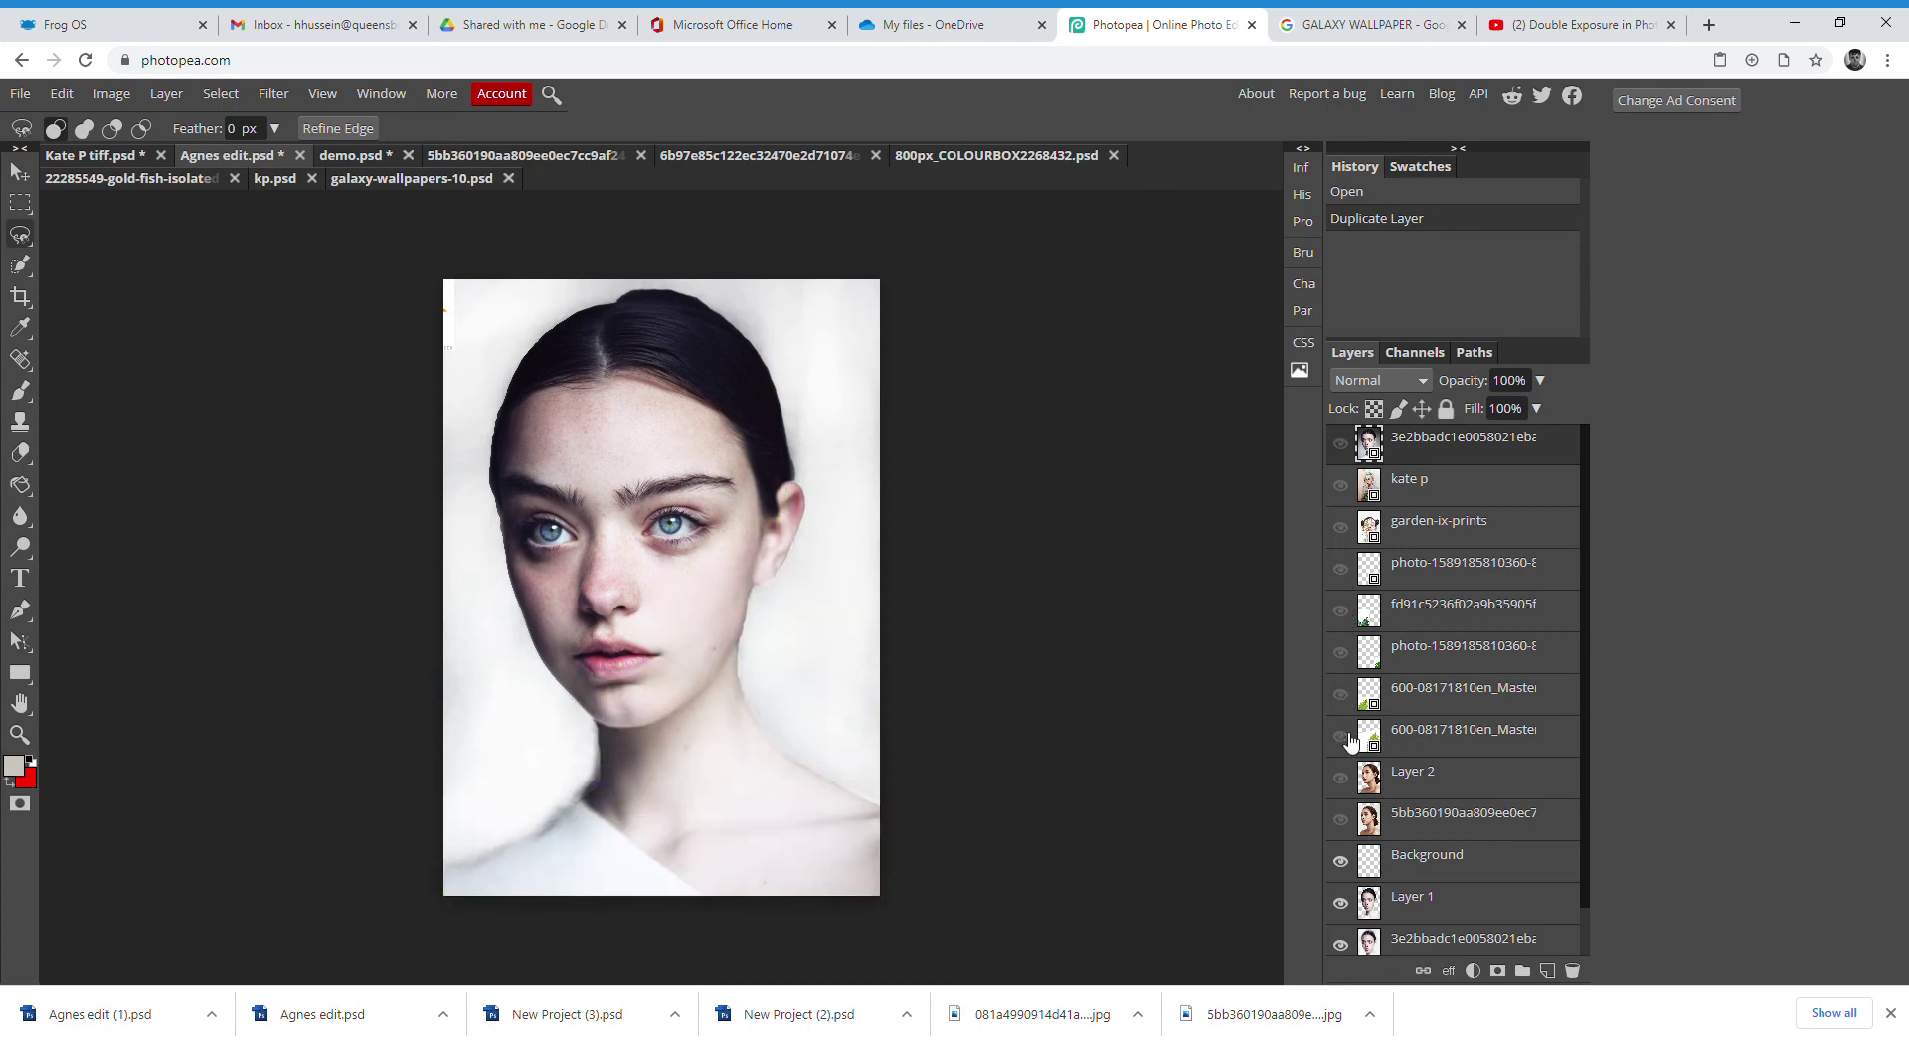
pyautogui.hotkey('ctrl', '+')
pyautogui.hotkey('ctrl', '+')
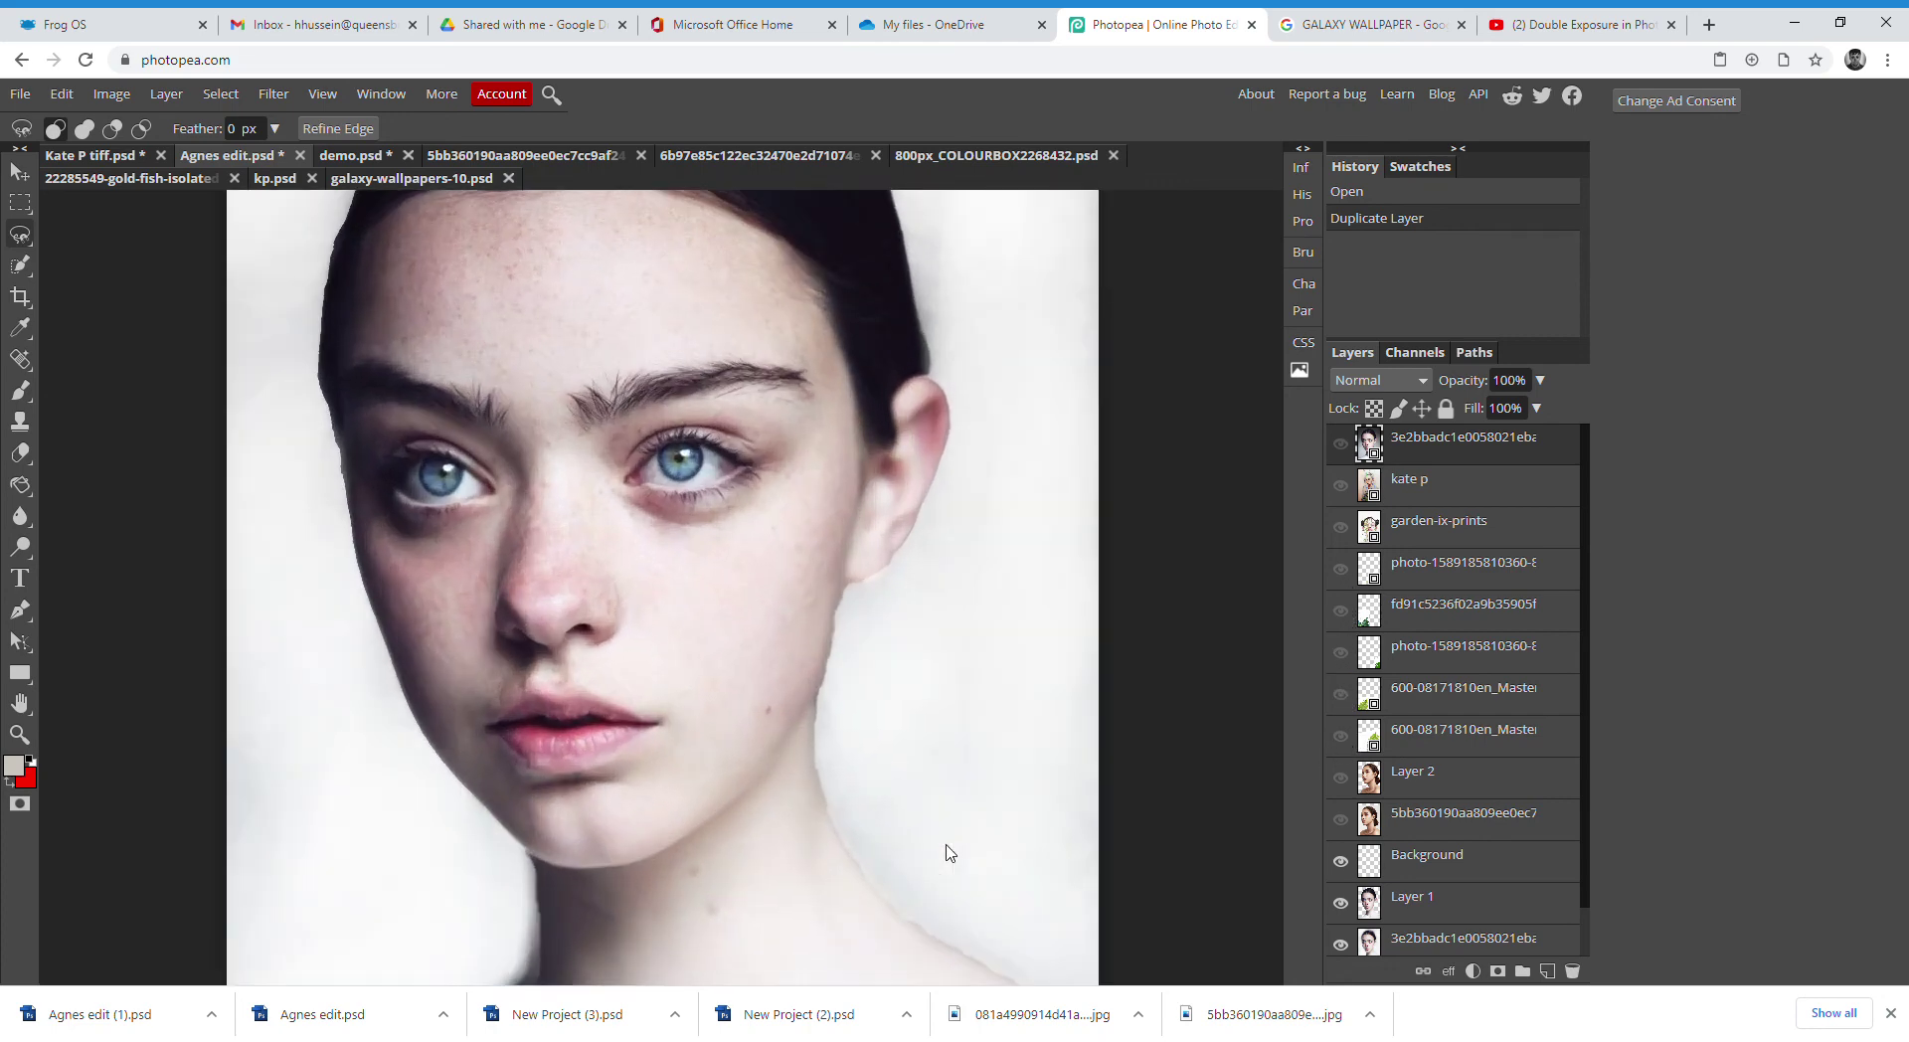
pyautogui.scroll(-2, 1070, 665)
pyautogui.scroll(2, 1071, 665)
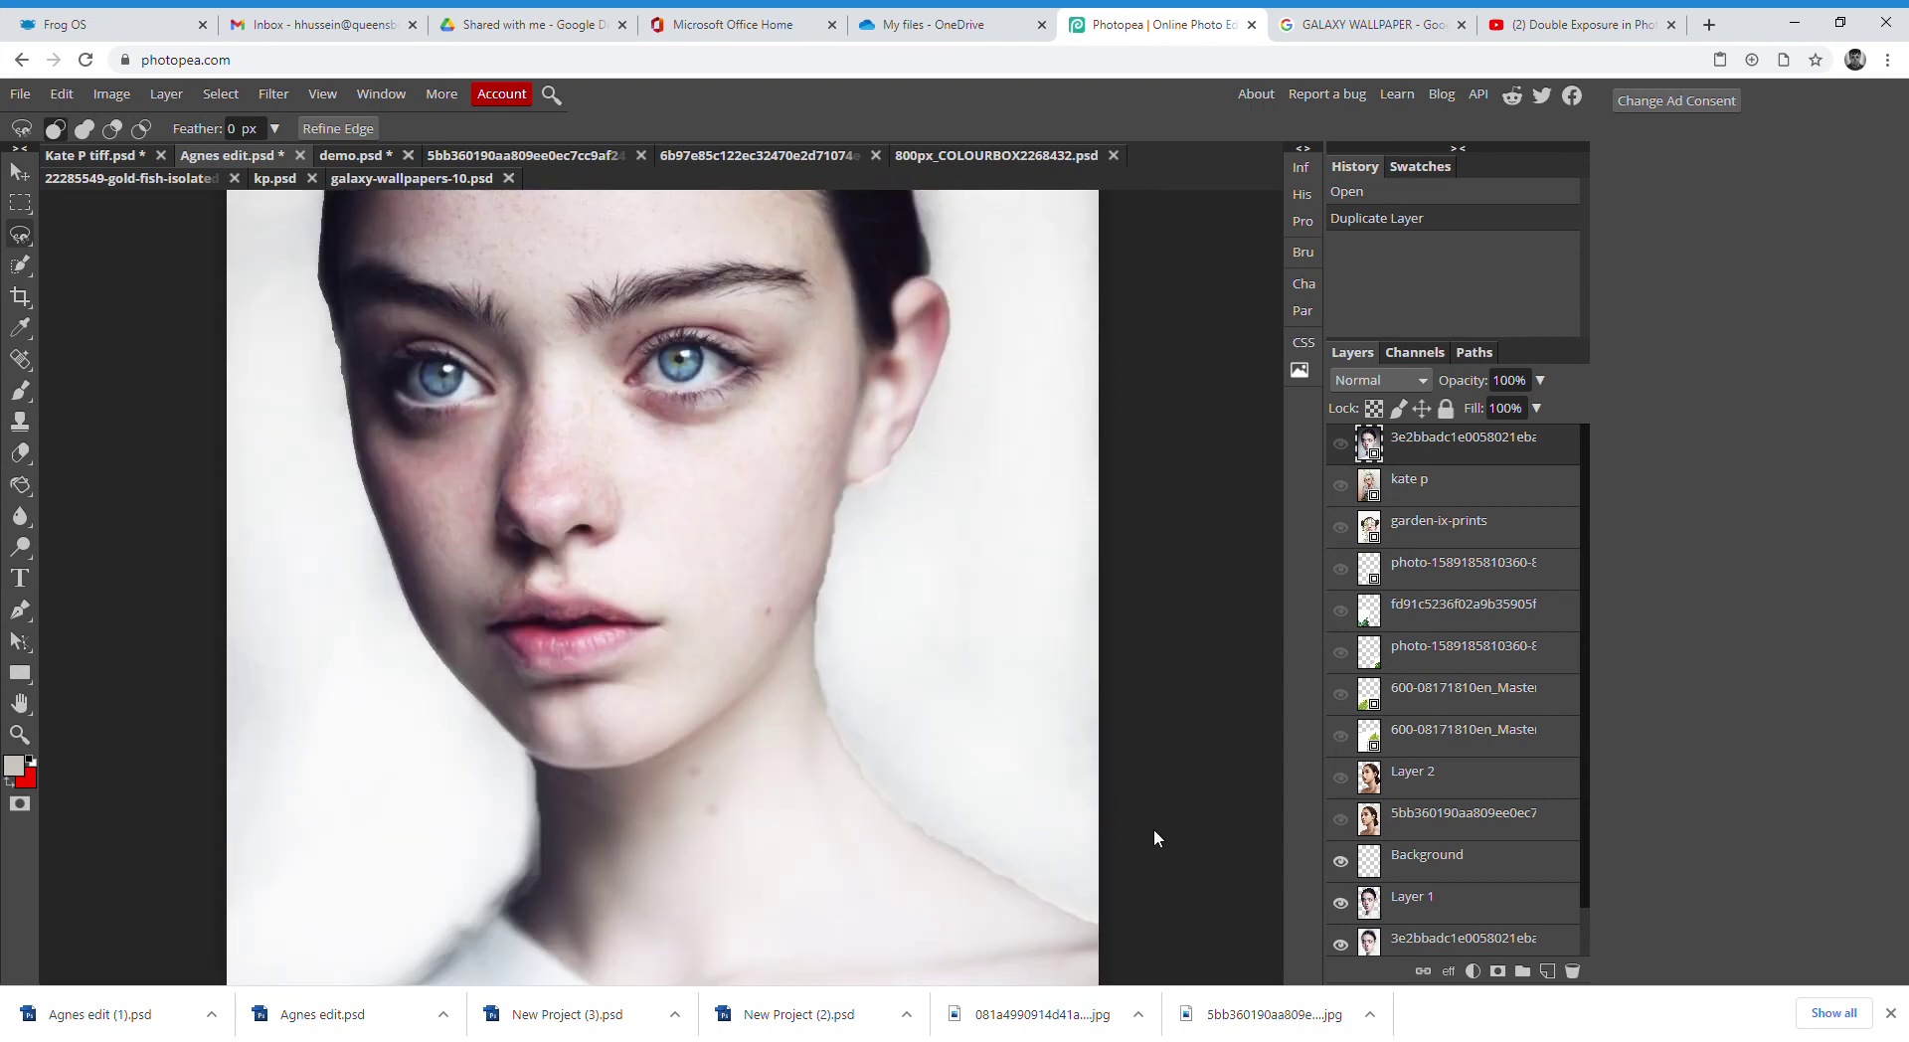
pyautogui.hotkey('ctrl', '-')
pyautogui.hotkey('ctrl', '-')
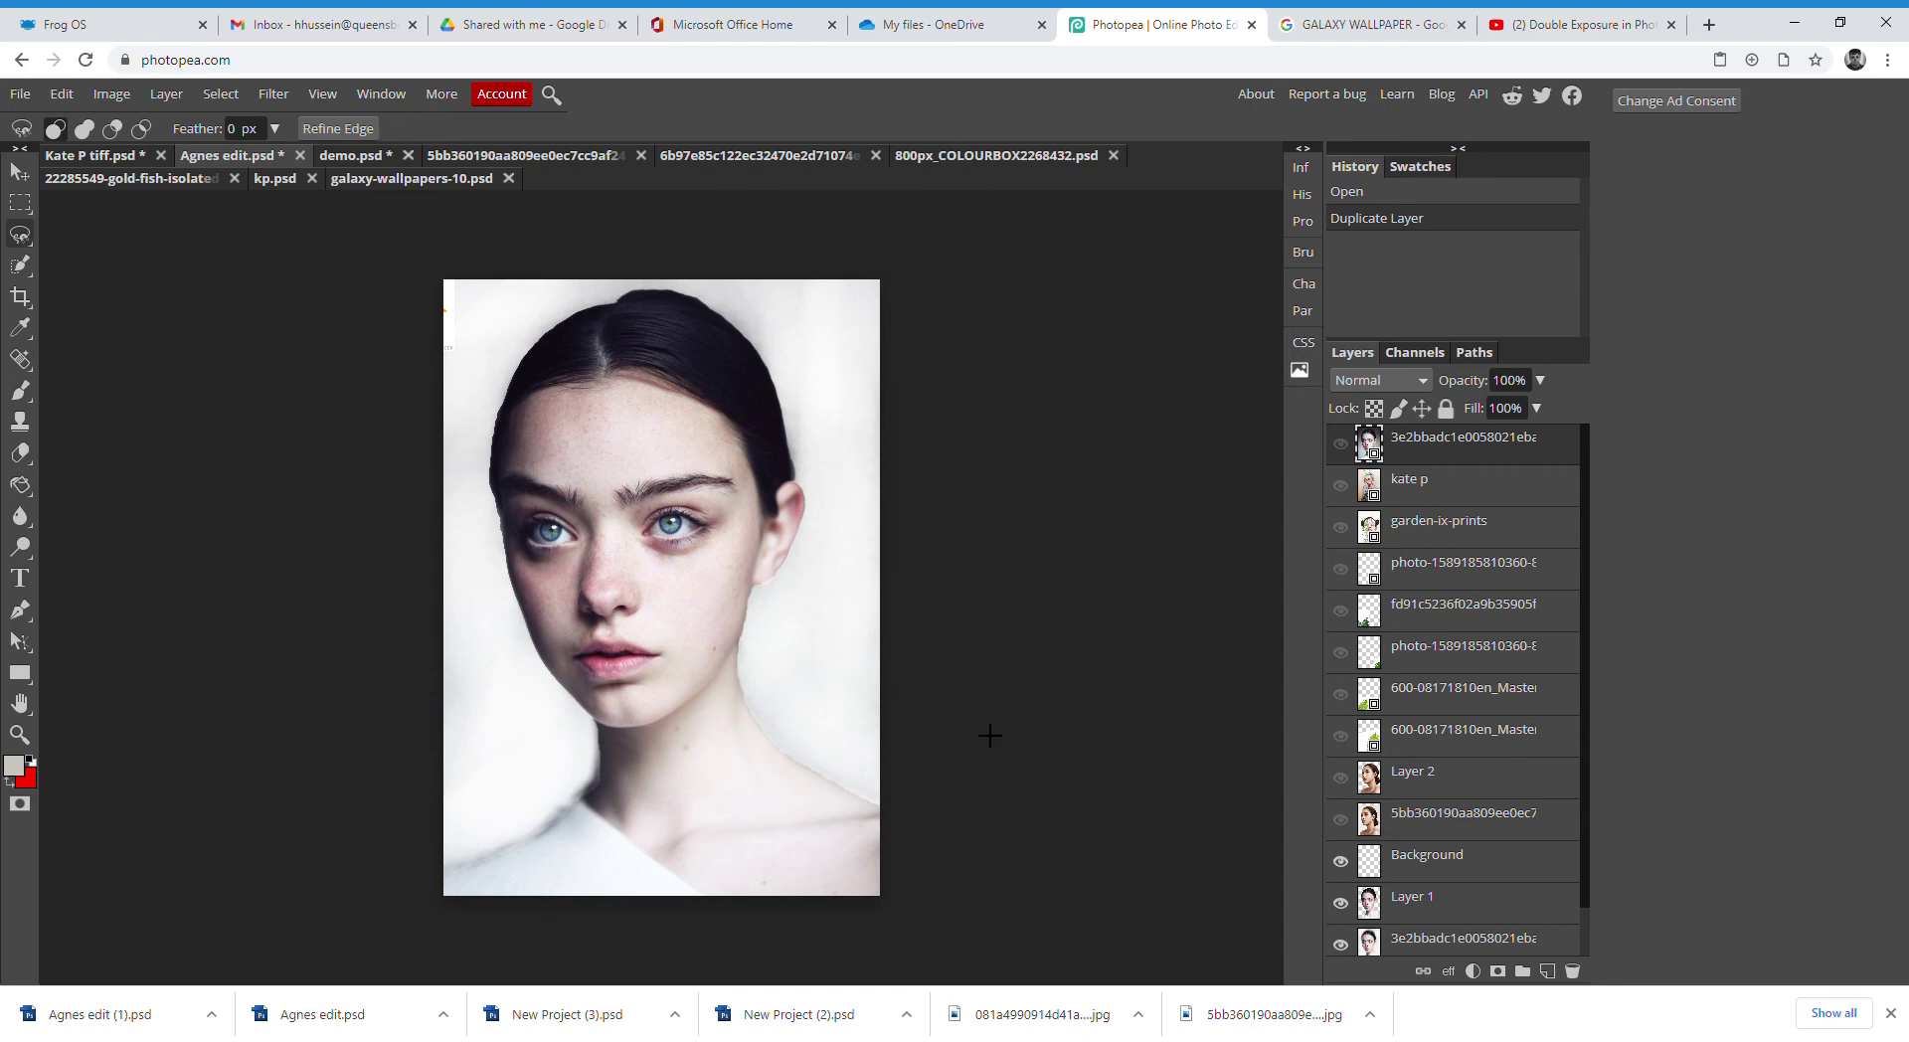
pyautogui.click(1341, 736)
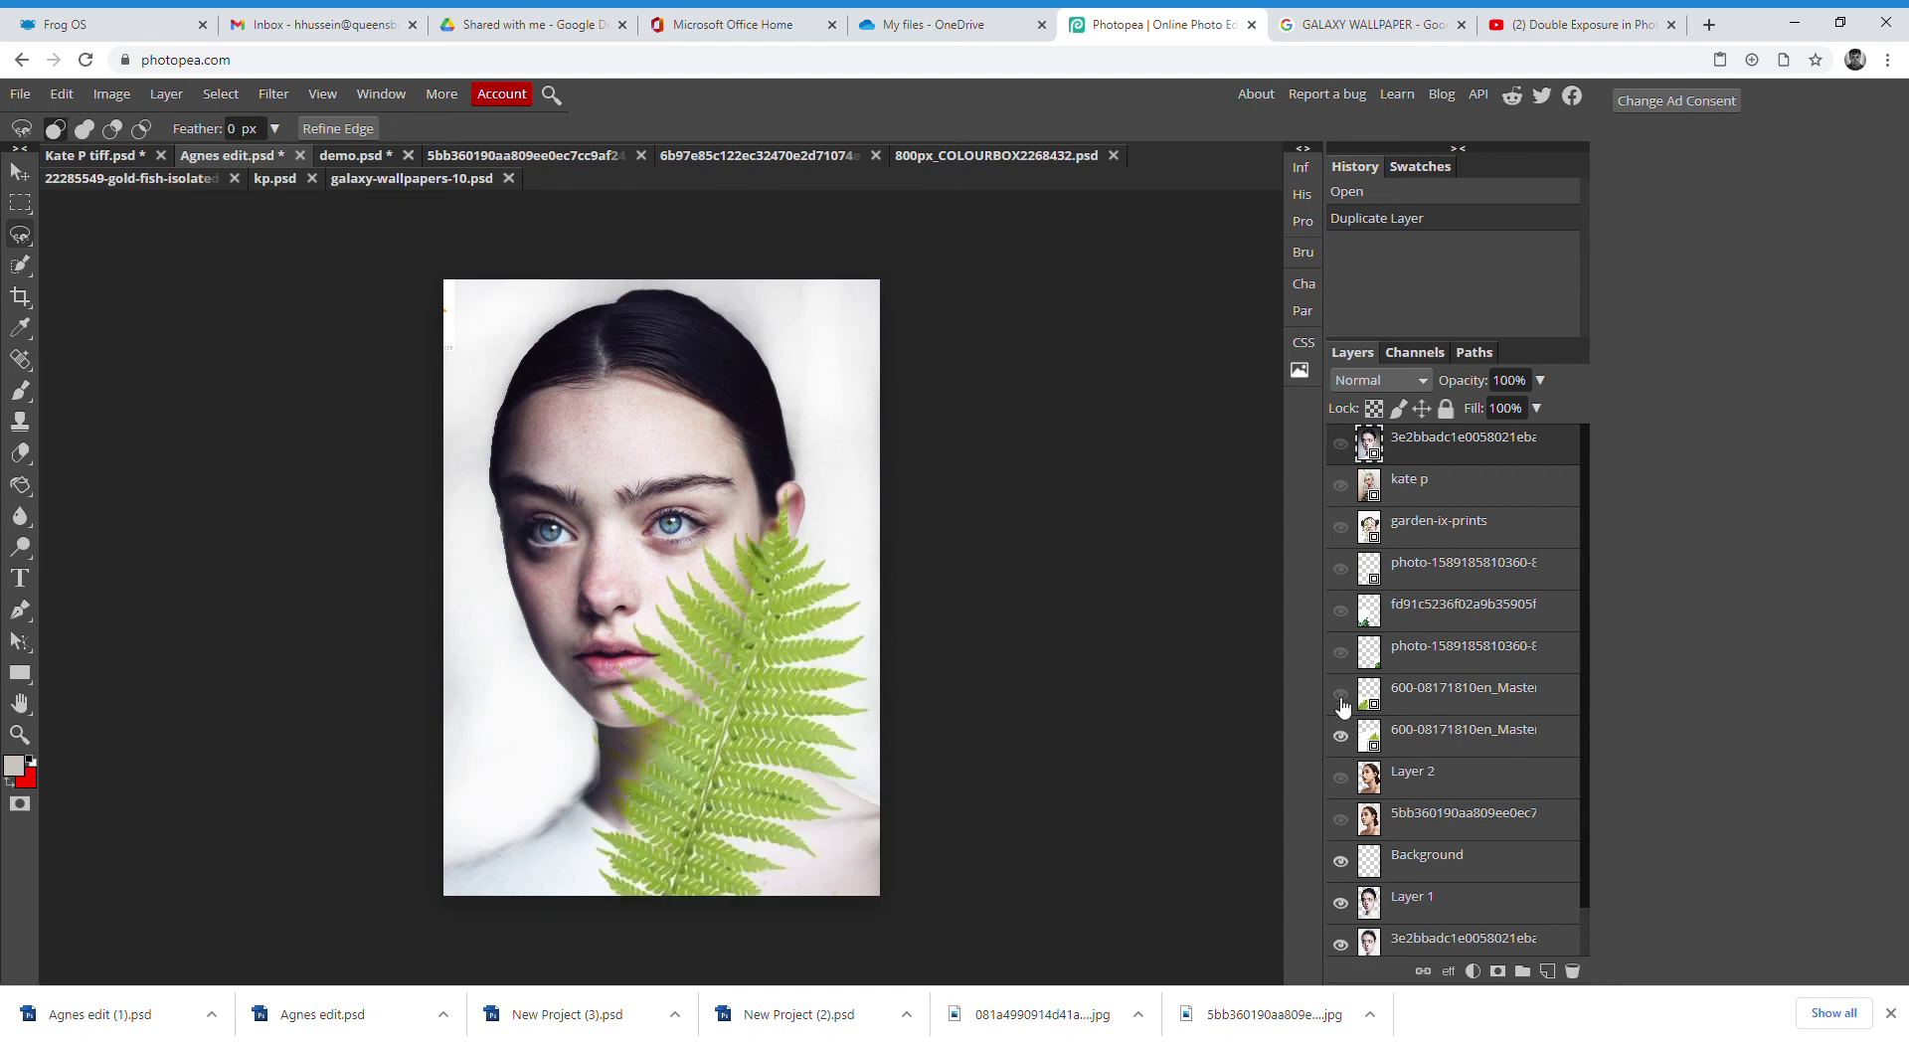
# Show the second fern, the monstera leaf and the darker left fern layers
pyautogui.click(1418, 740)
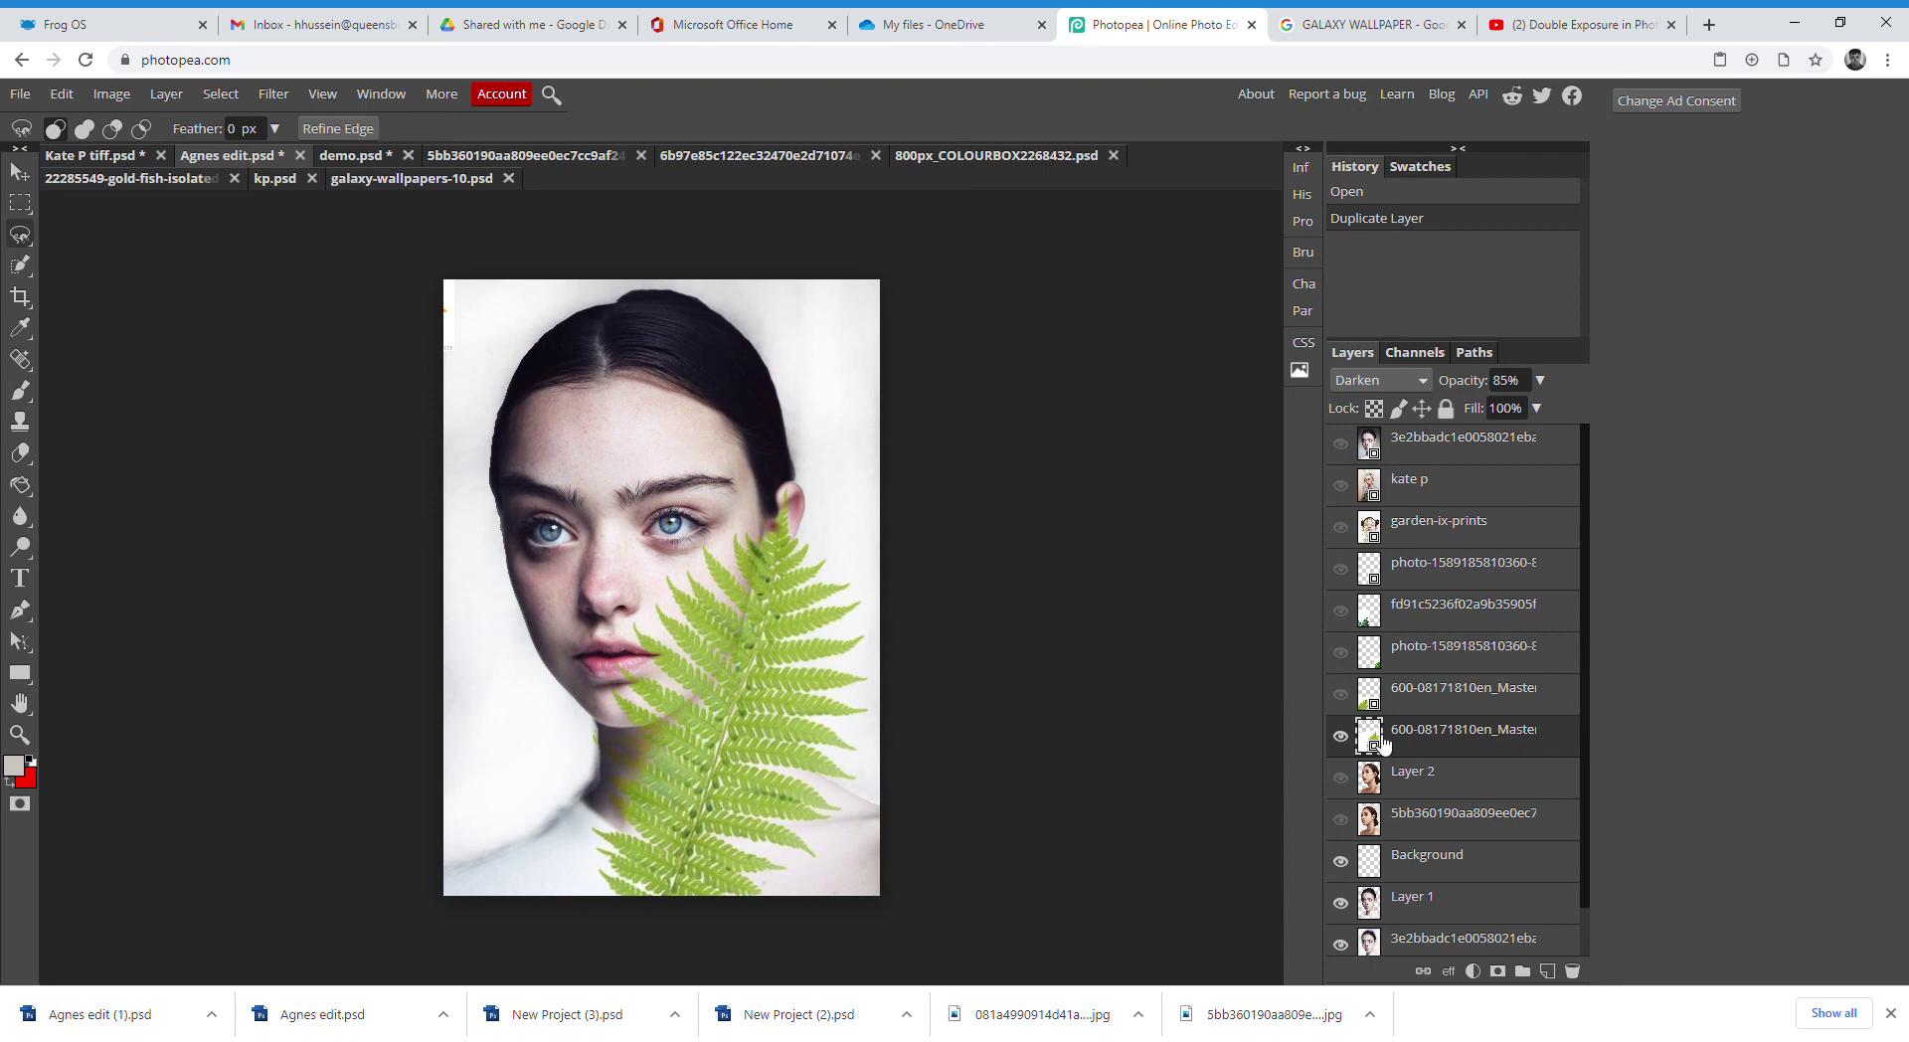
pyautogui.click(1341, 695)
pyautogui.click(1430, 708)
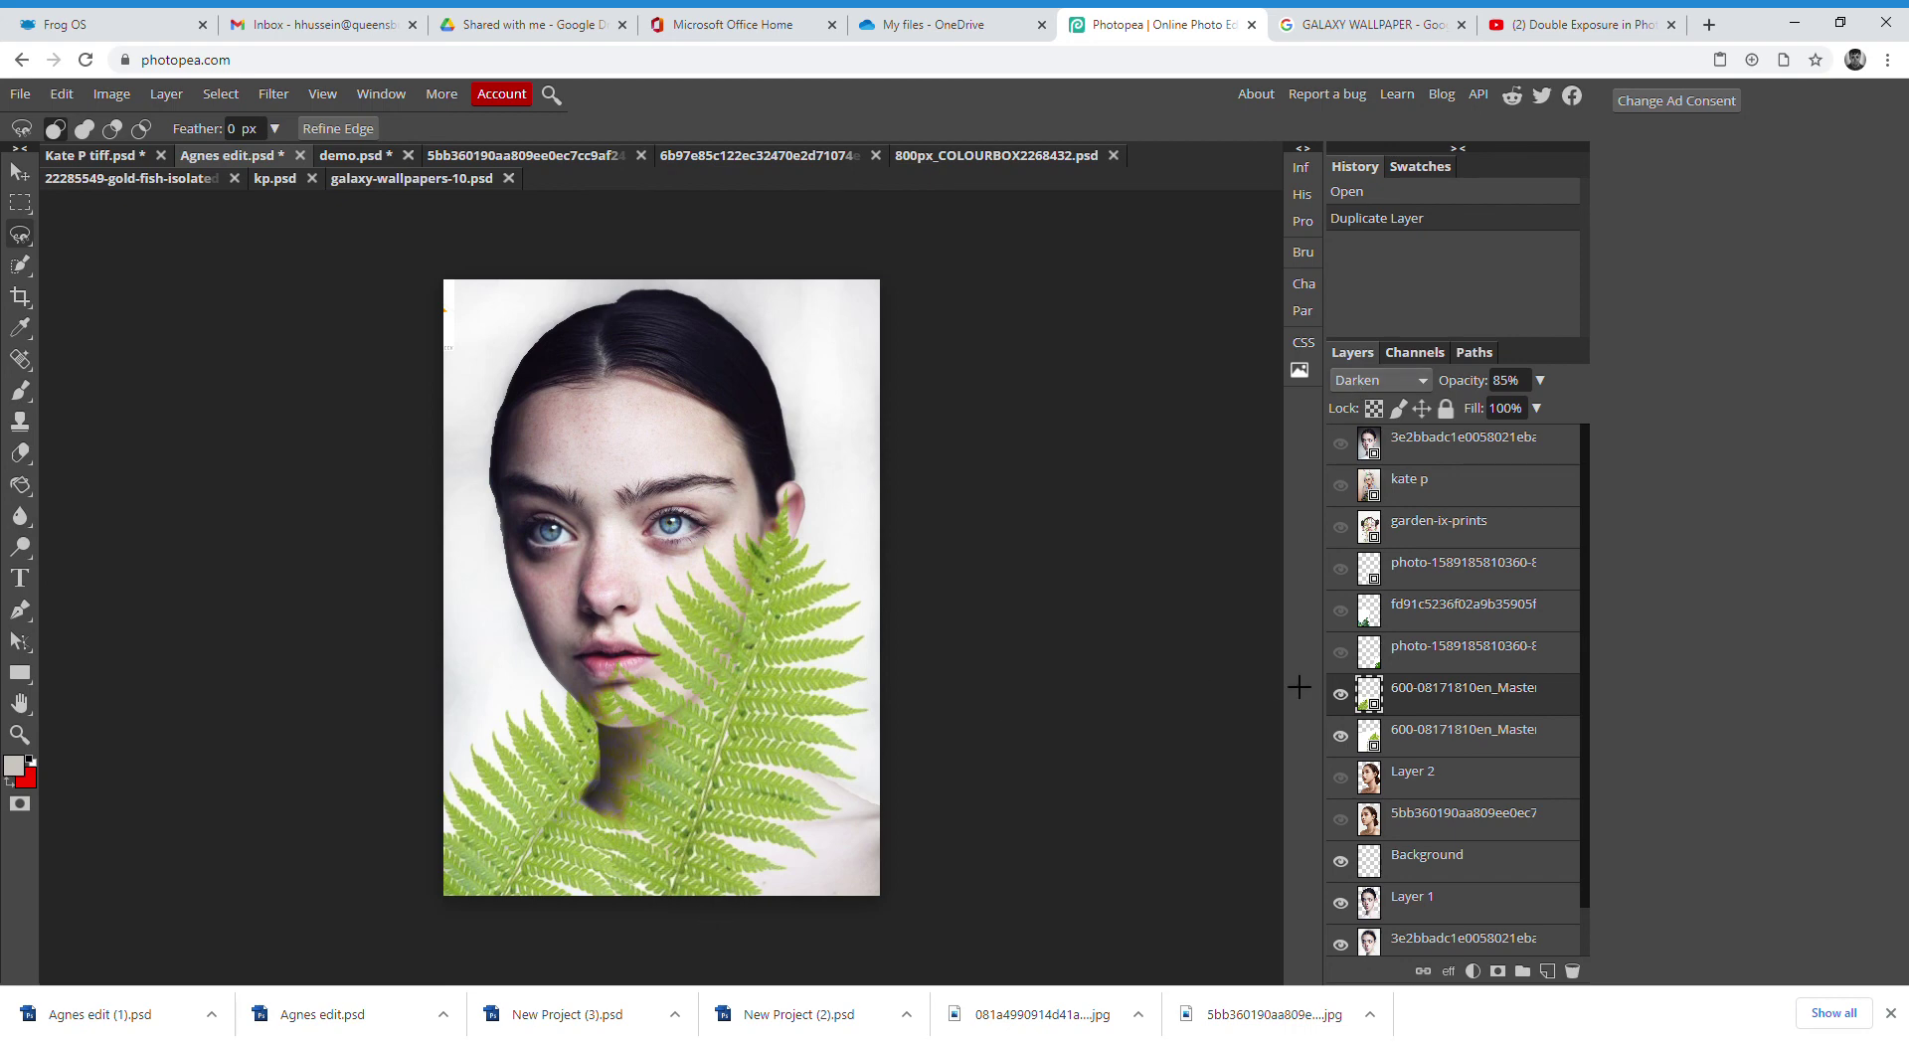
pyautogui.click(1341, 652)
pyautogui.click(1412, 663)
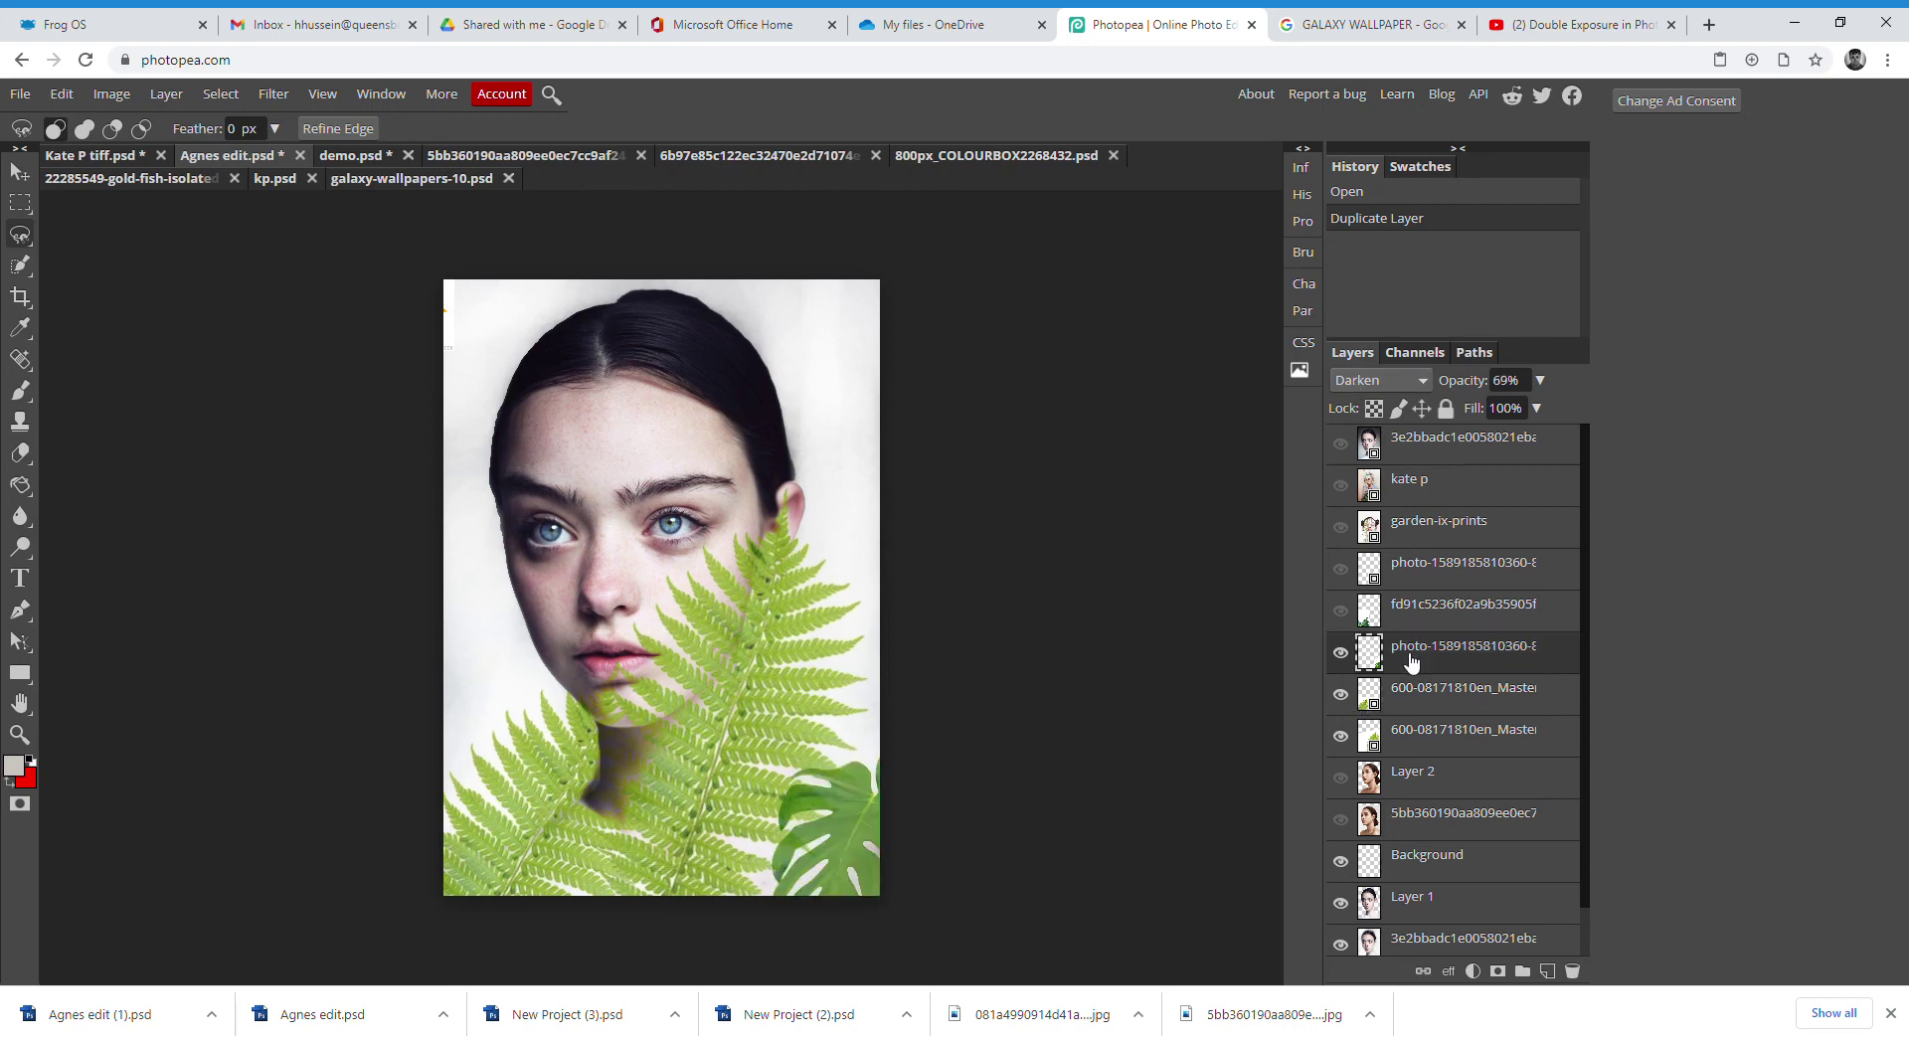
pyautogui.click(1343, 610)
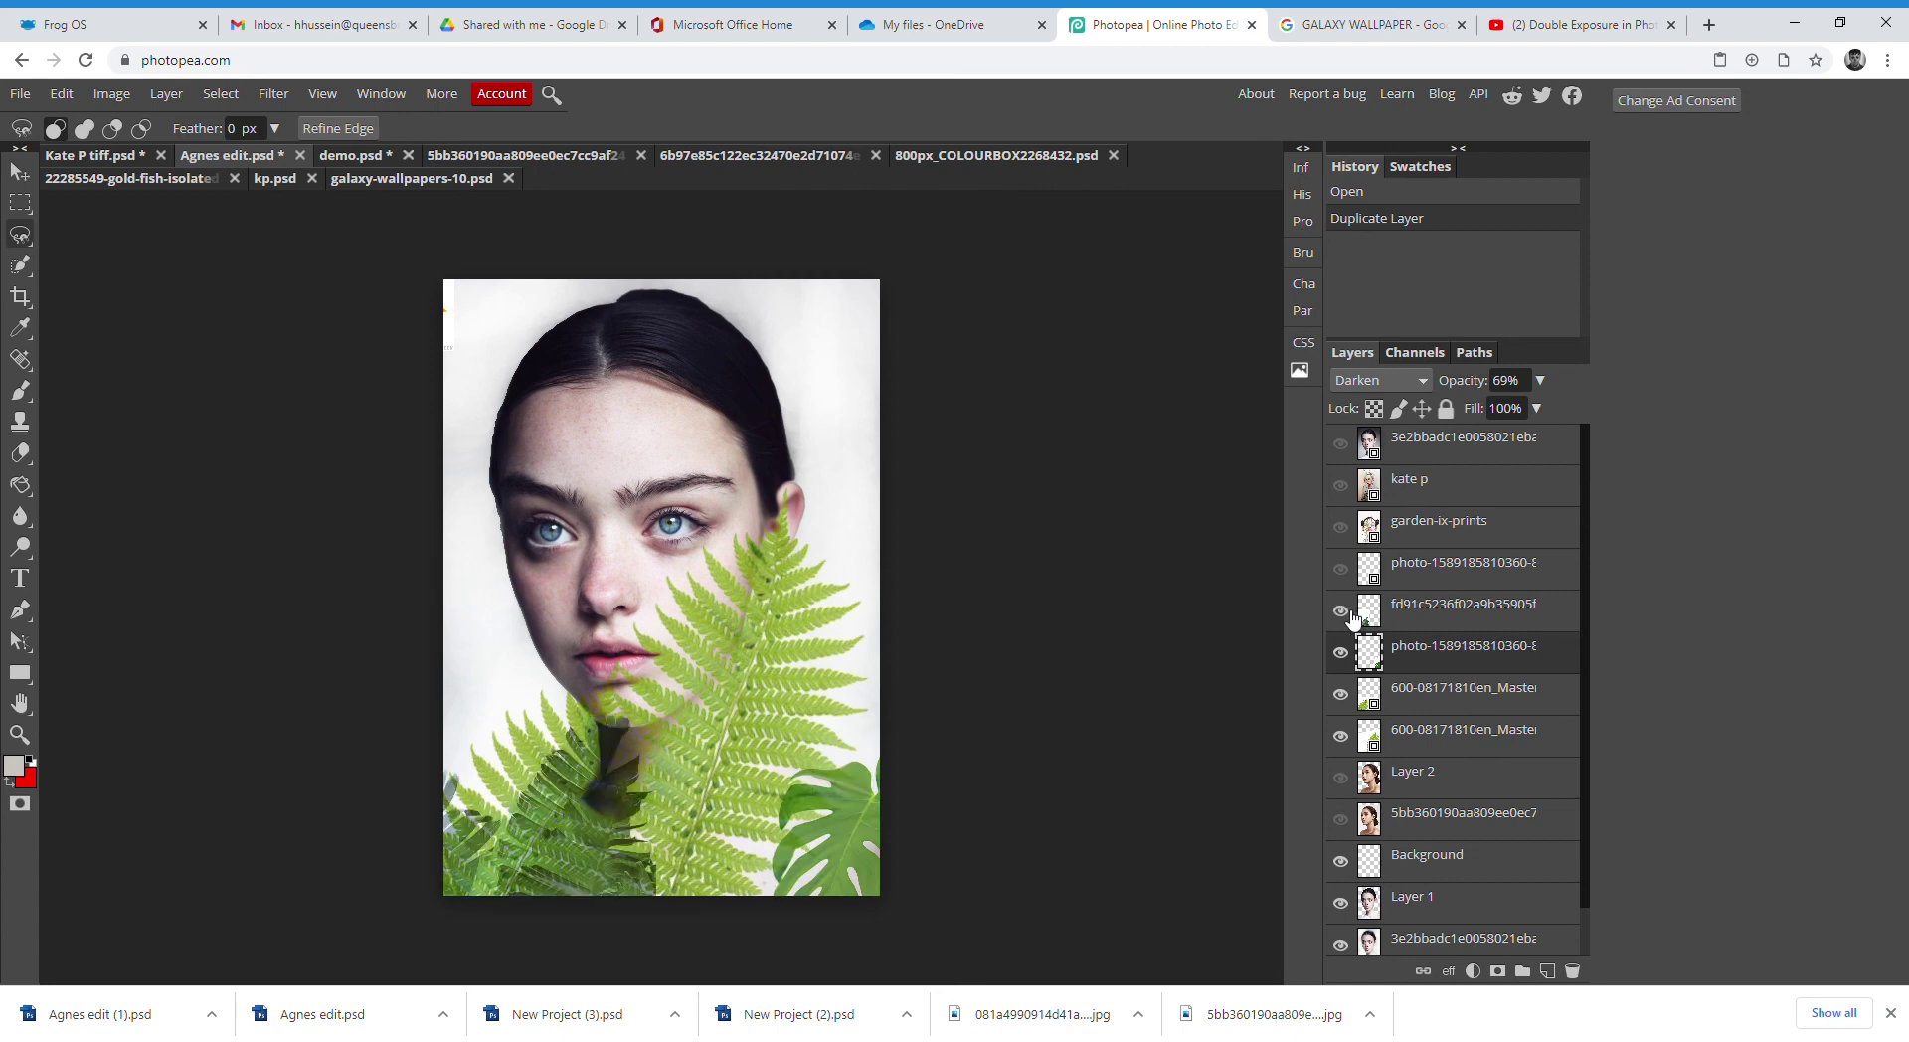
# Nudge the monstera layer slightly right and down with the Move tool and set its opacity to 100%
pyautogui.click(20, 175)
pyautogui.moveTo(793, 714); pyautogui.dragTo(824, 739)
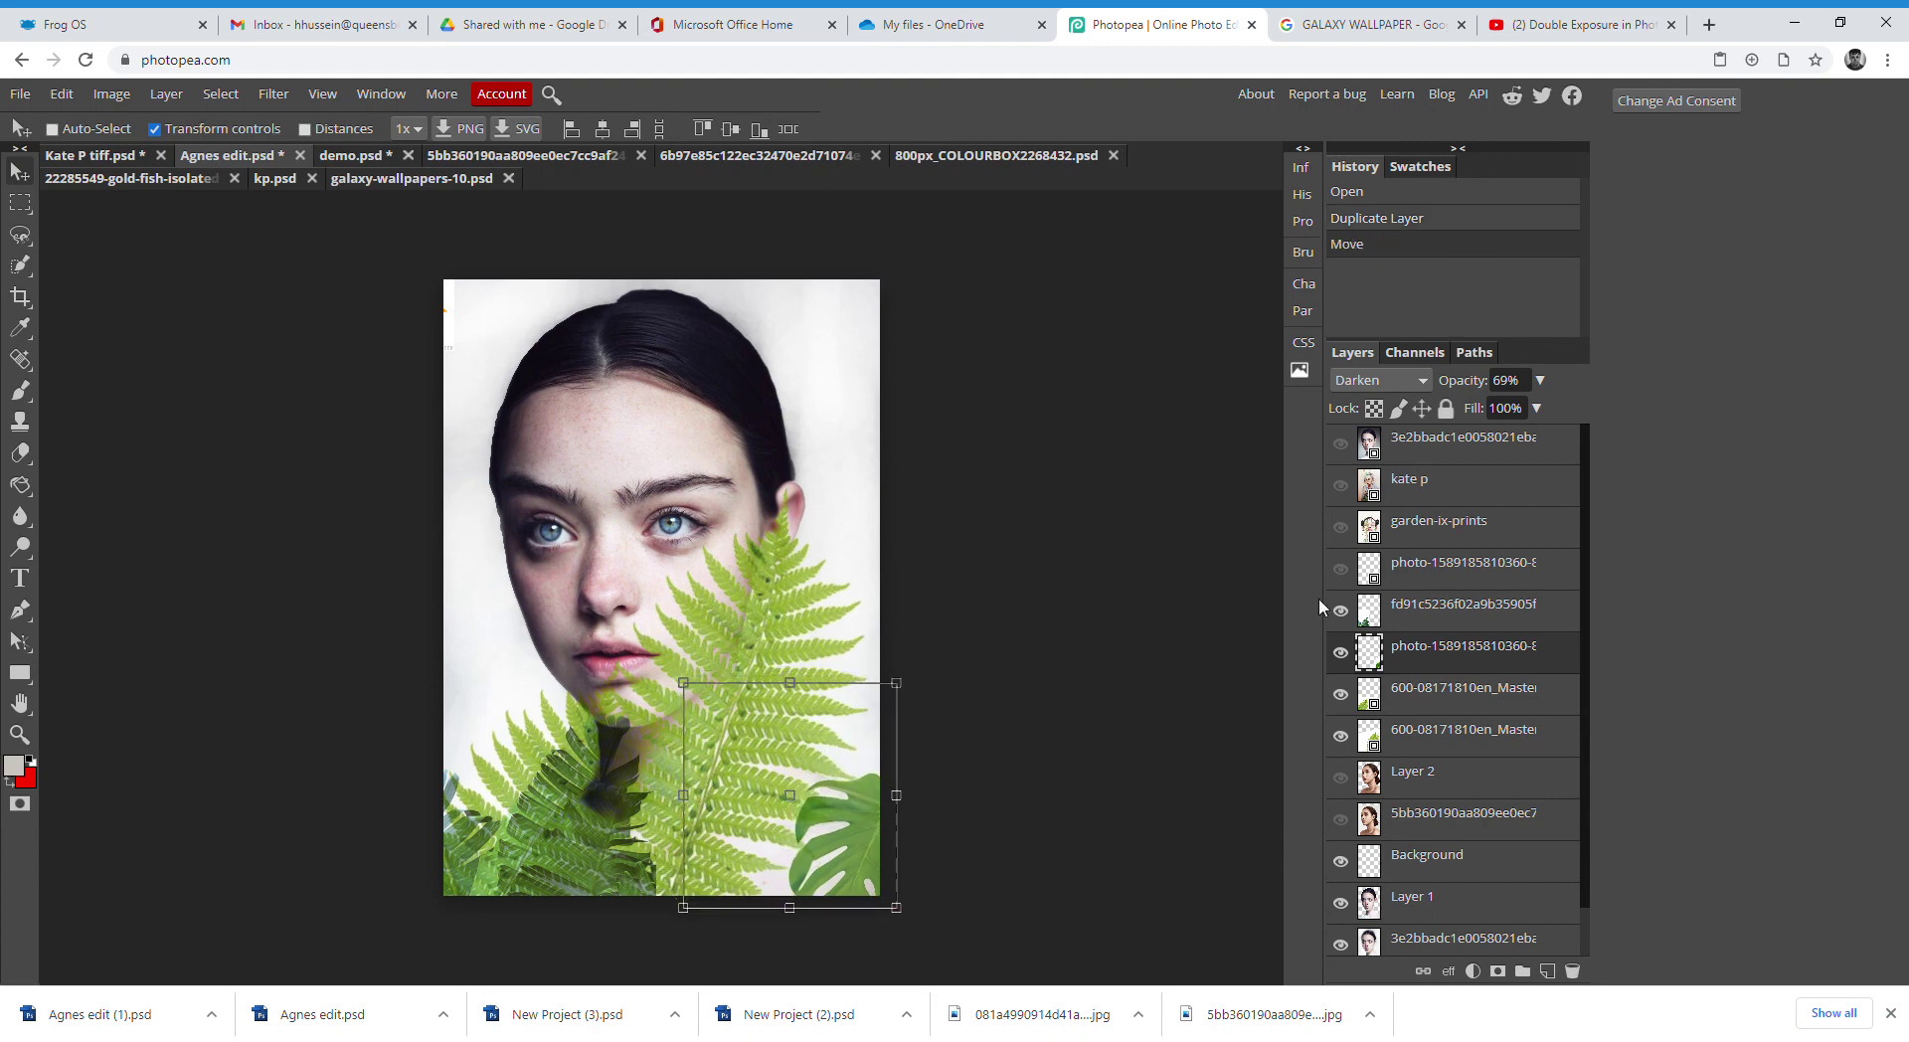
pyautogui.click(1414, 616)
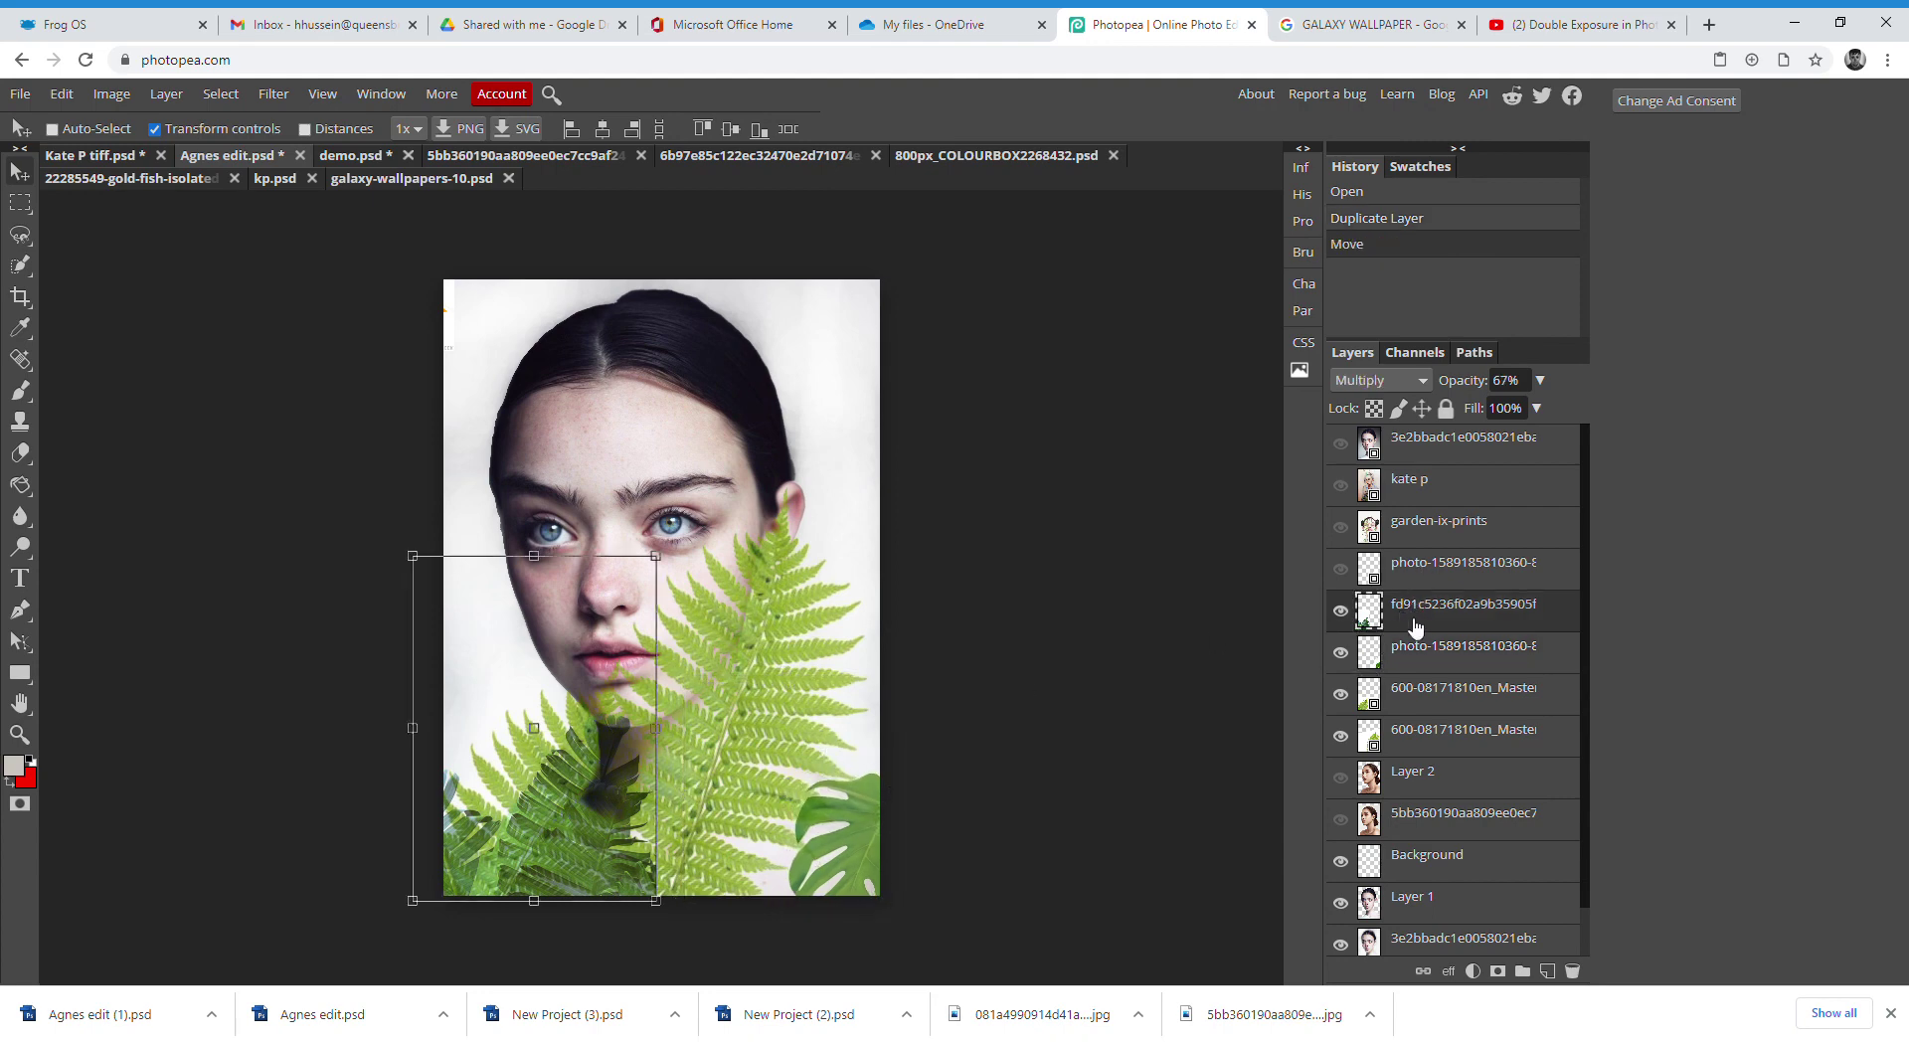
pyautogui.click(1421, 661)
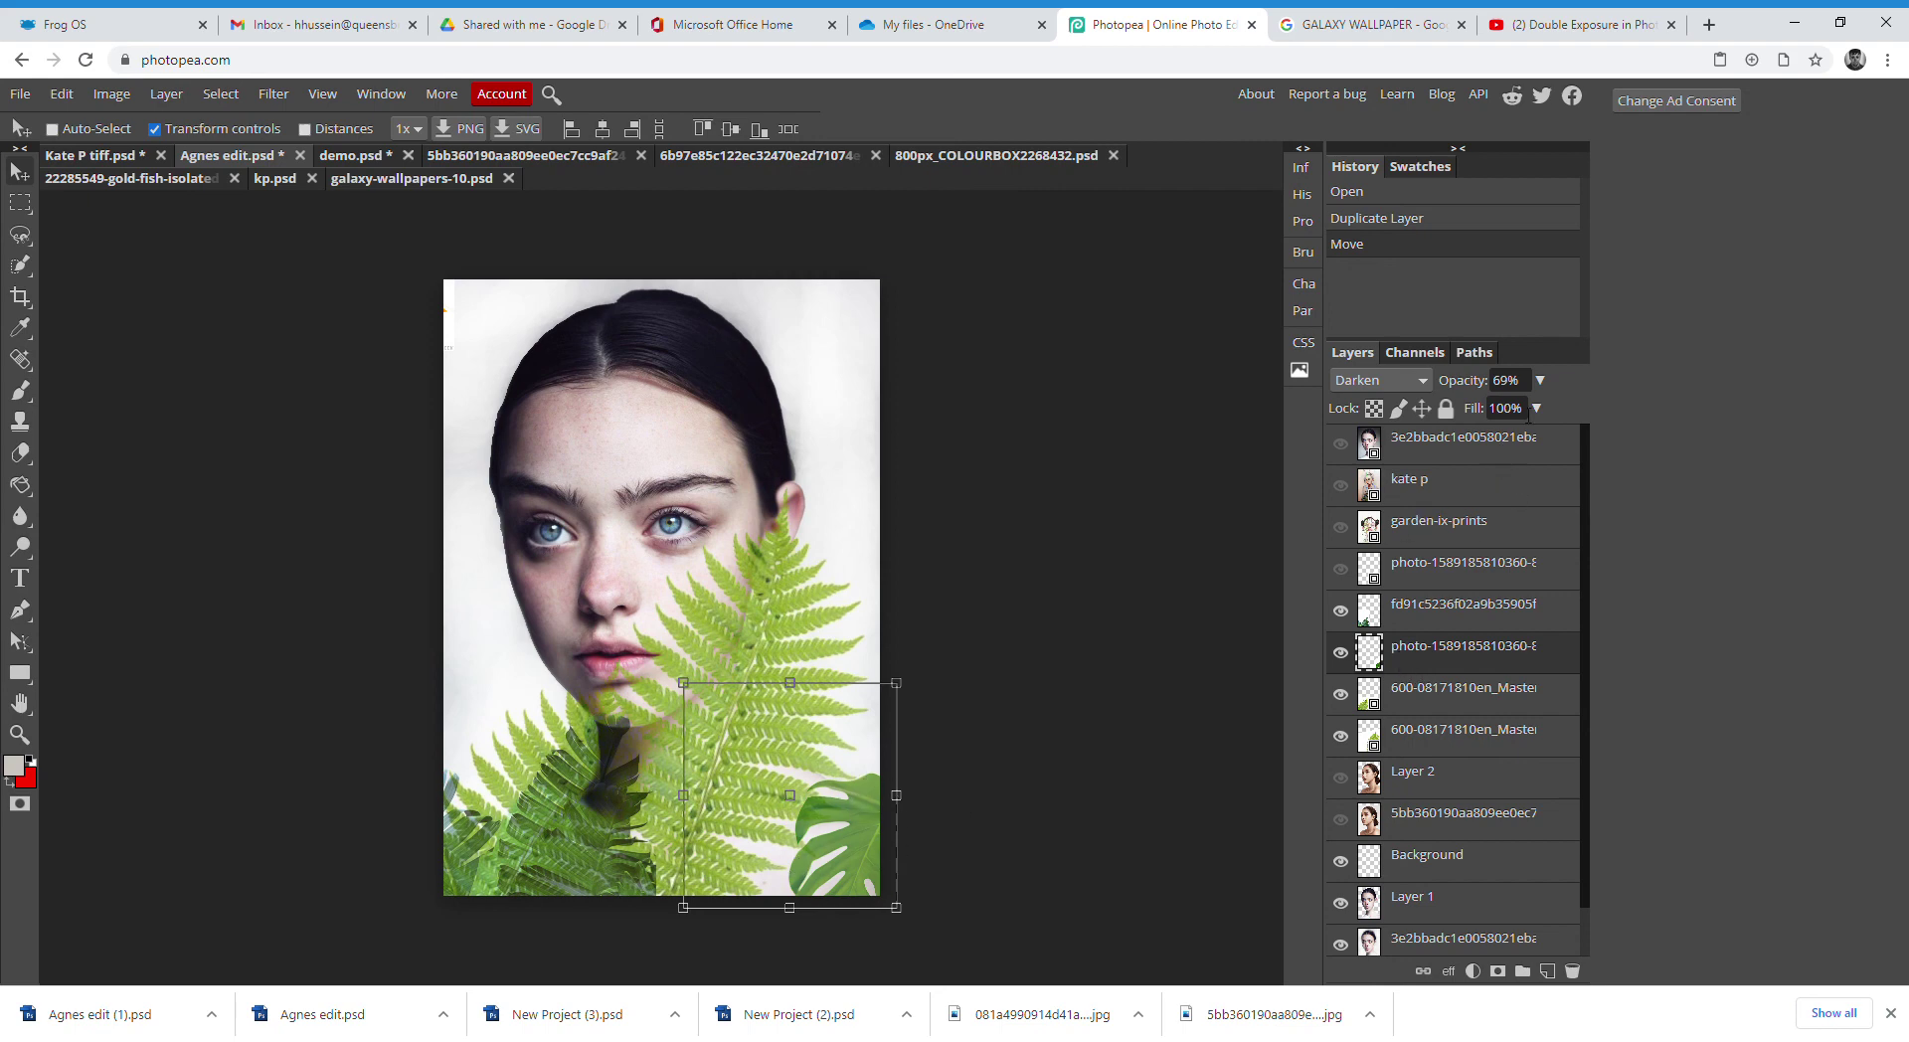
pyautogui.click(1539, 380)
pyautogui.moveTo(1514, 409); pyautogui.dragTo(1577, 409)
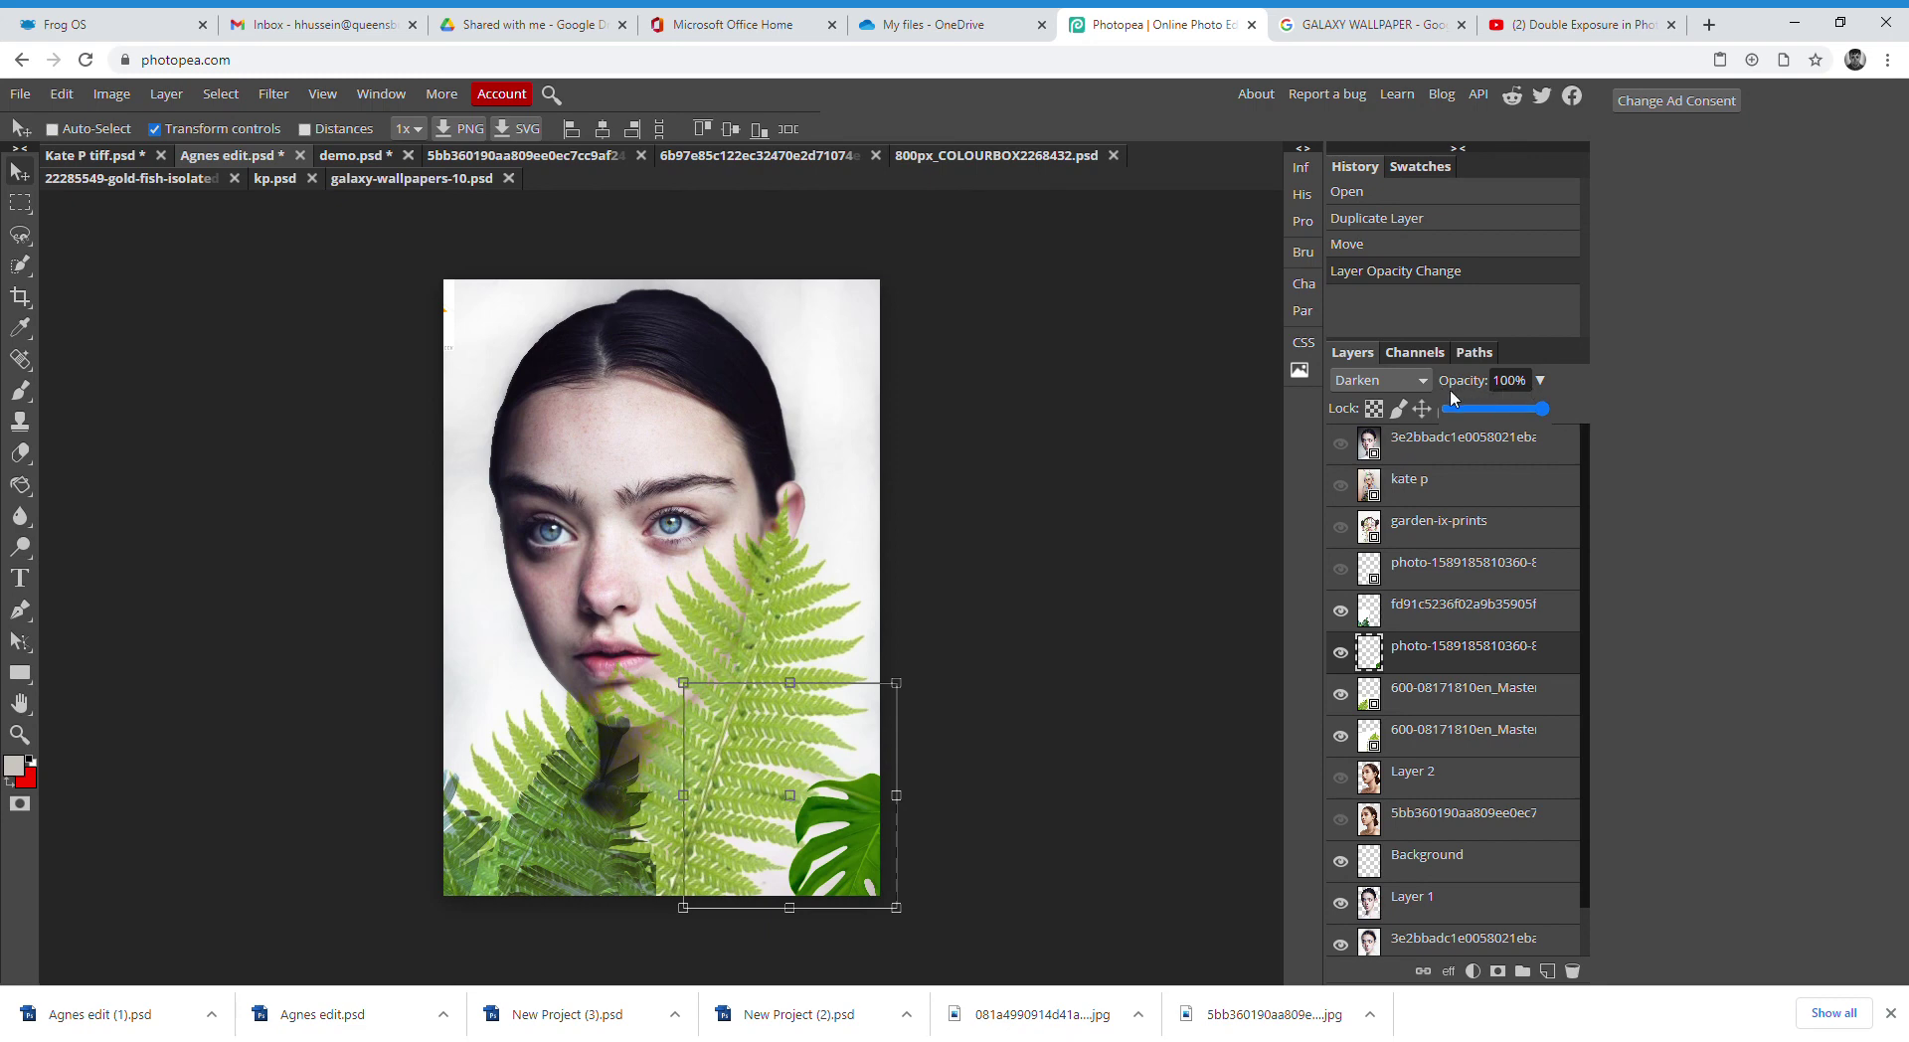
# Lower the monstera layer's opacity to about 63%
pyautogui.click(1539, 380)
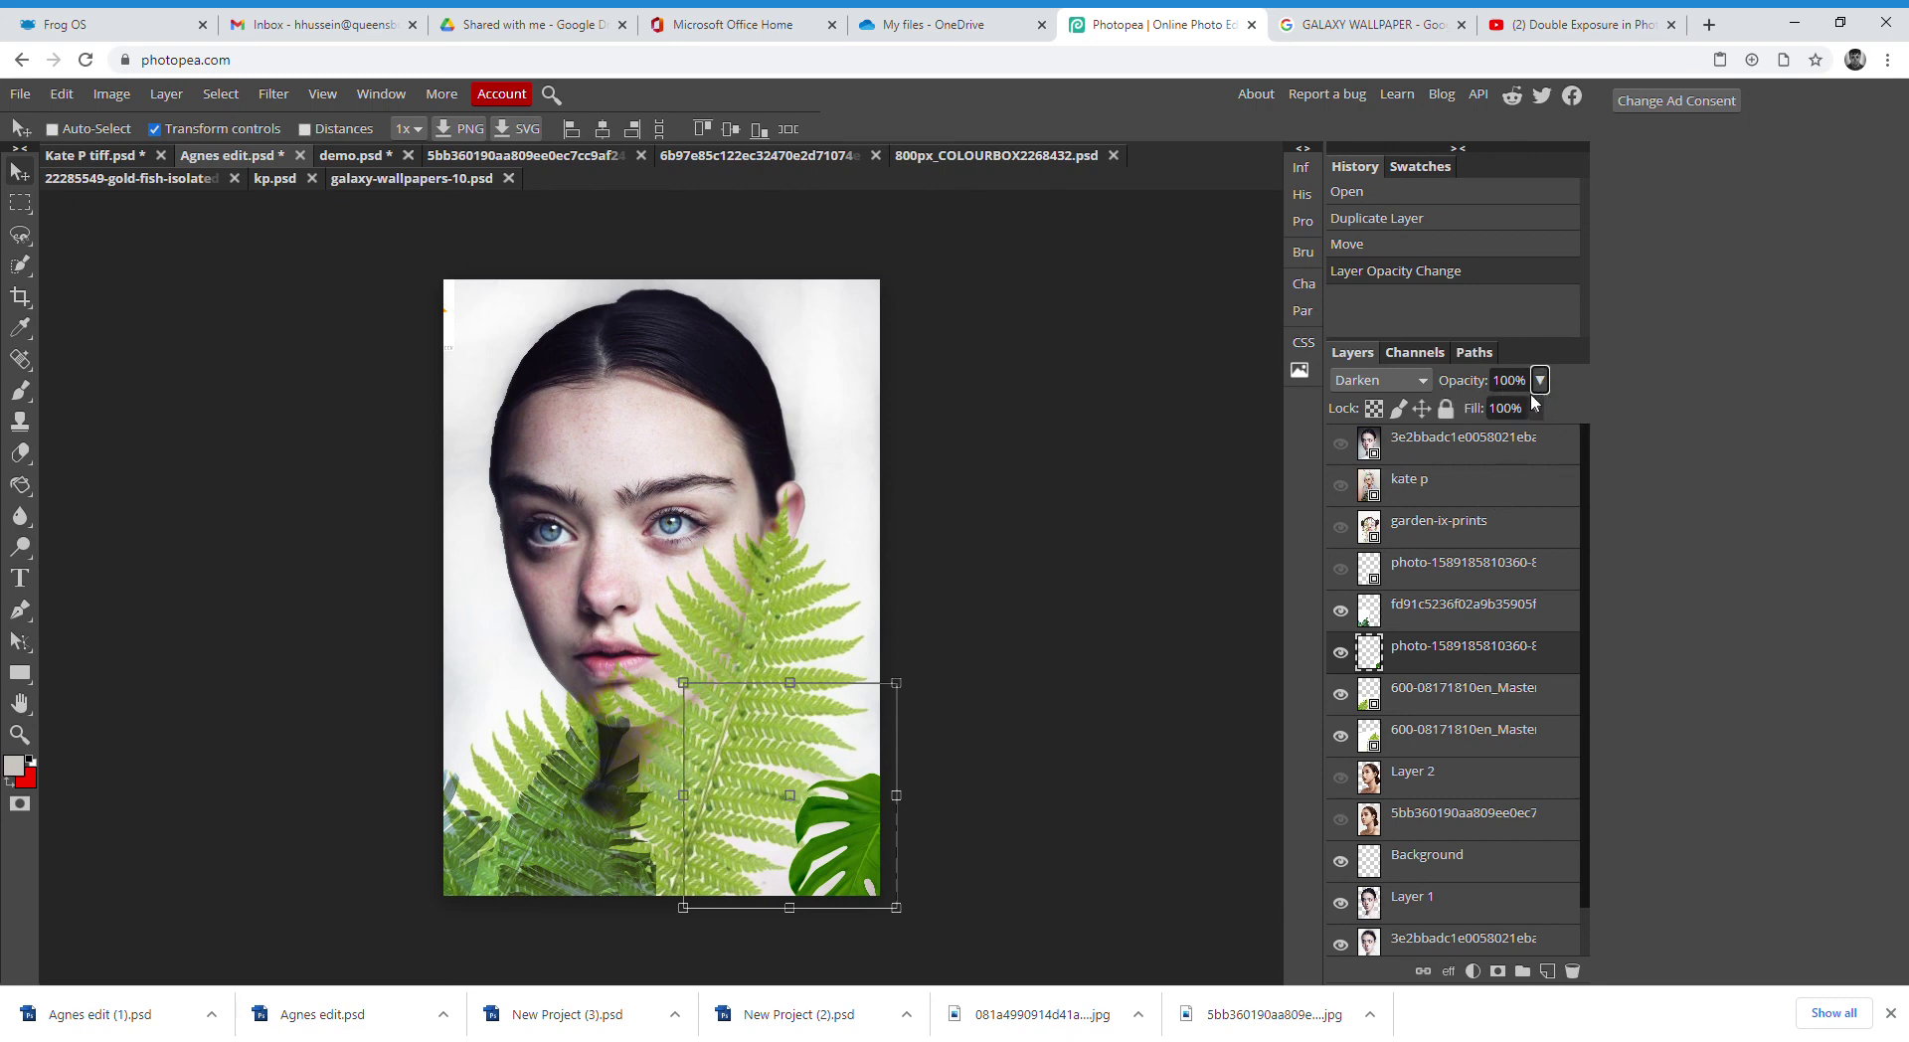
pyautogui.click(1539, 380)
pyautogui.moveTo(1545, 409)
pyautogui.mouseDown()
pyautogui.moveTo(1464, 411)
pyautogui.moveTo(1509, 412)
pyautogui.mouseUp()
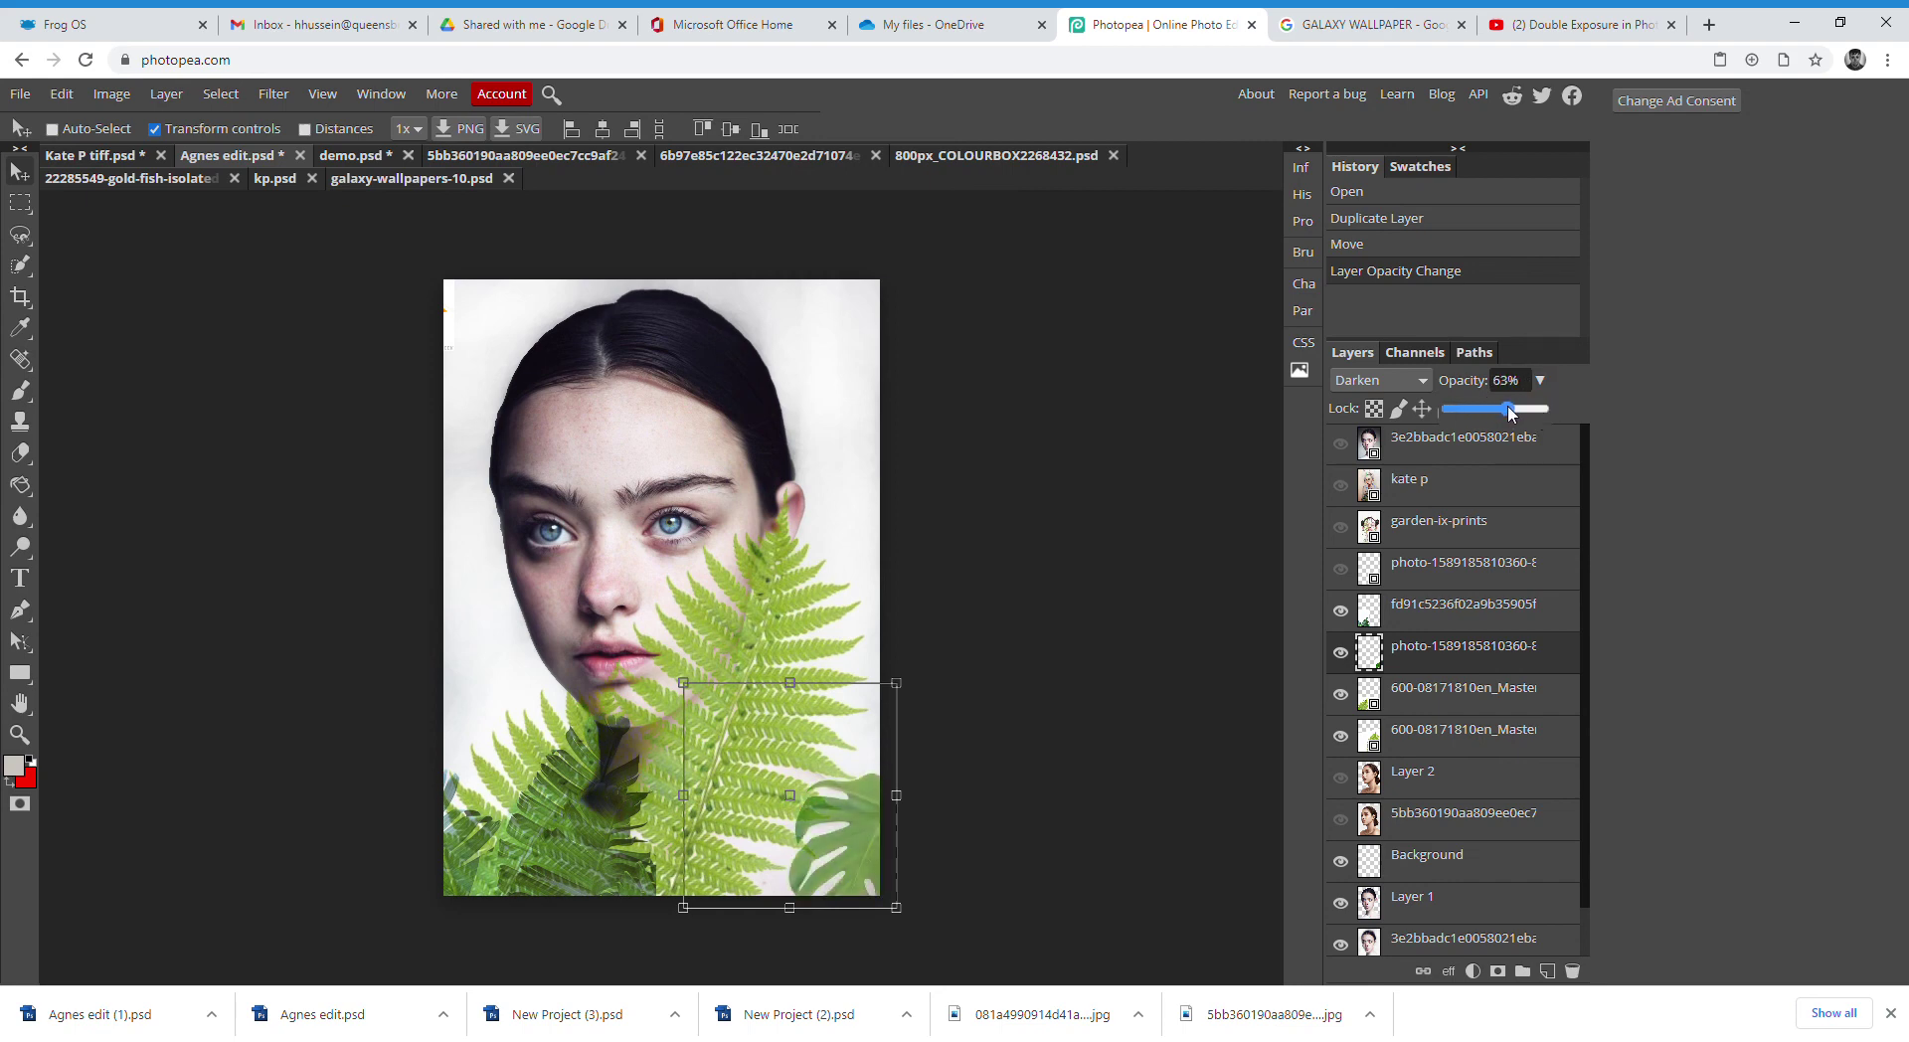
pyautogui.click(1402, 696)
# Check the upper and lower fern layers, then fade the lower fern to about 68% opacity
pyautogui.click(1340, 694)
pyautogui.click(1340, 693)
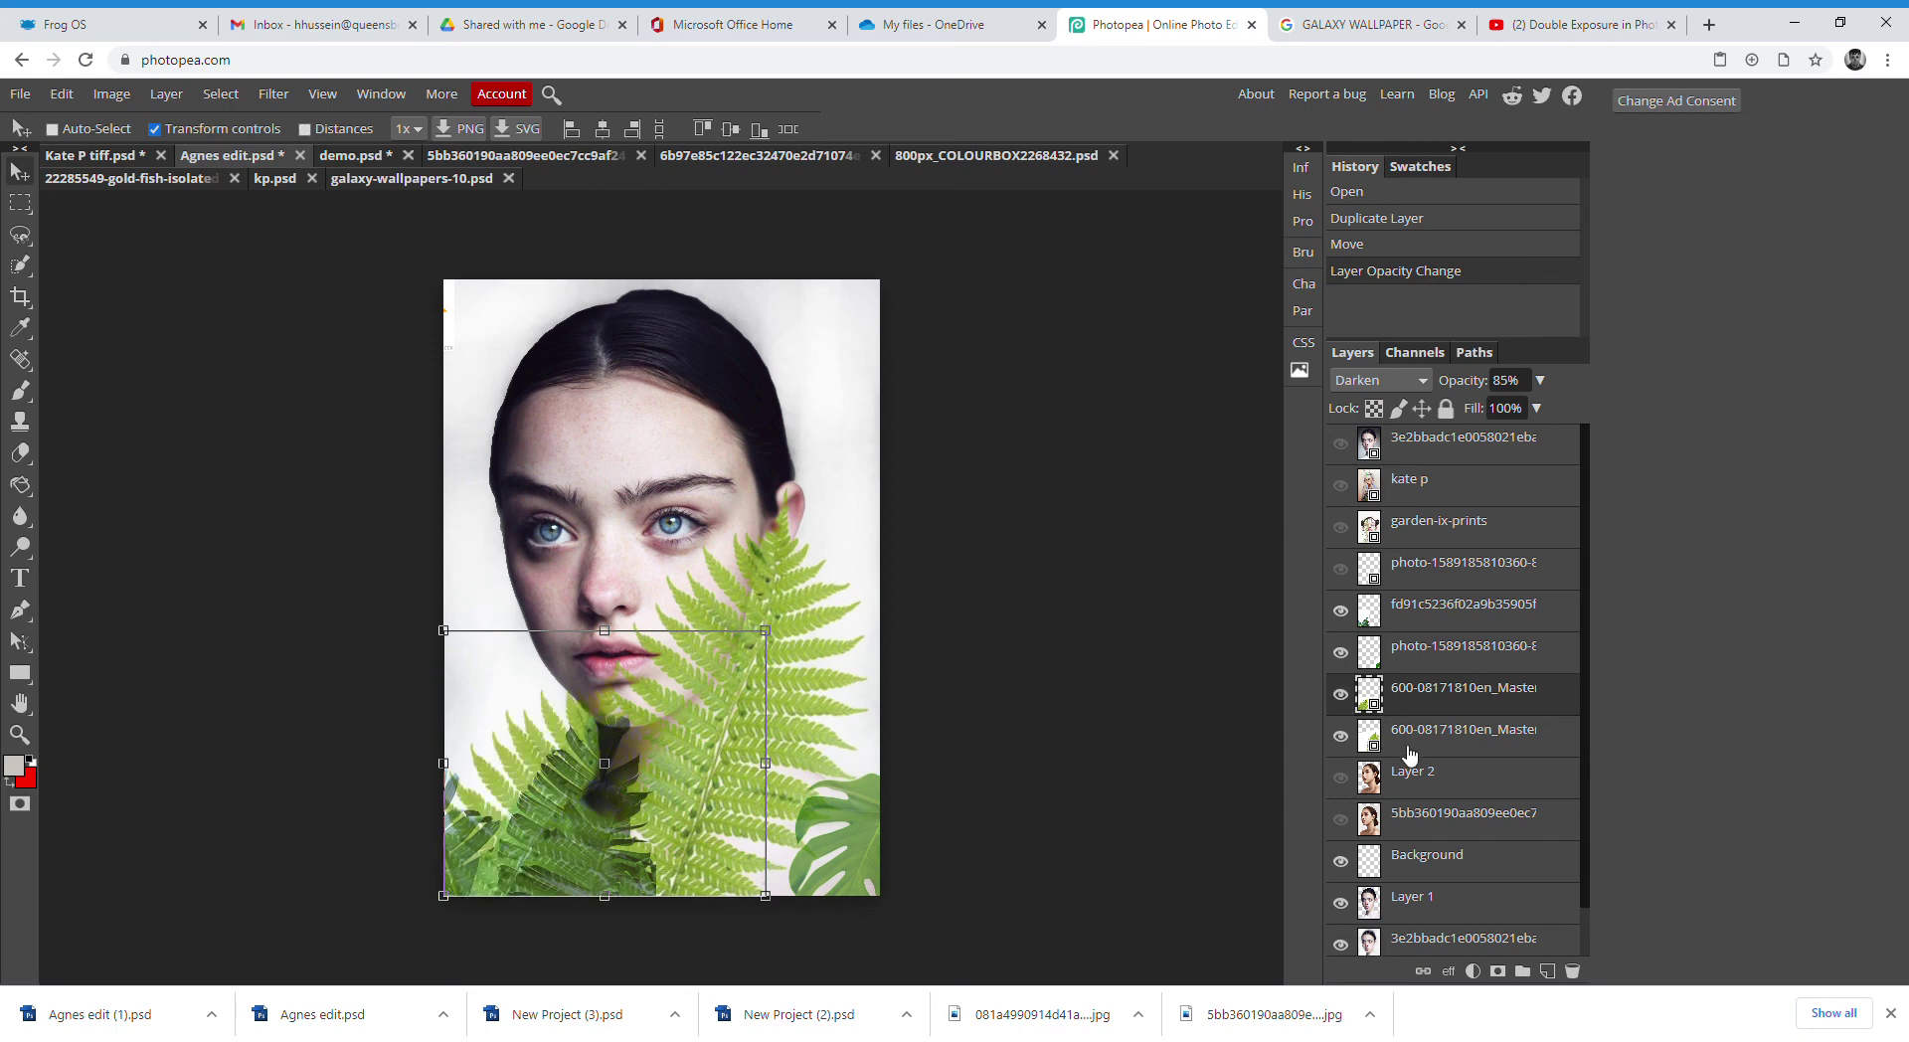
pyautogui.click(1410, 751)
pyautogui.click(1341, 735)
pyautogui.click(1340, 736)
pyautogui.click(1539, 380)
pyautogui.moveTo(1534, 409); pyautogui.dragTo(1571, 418)
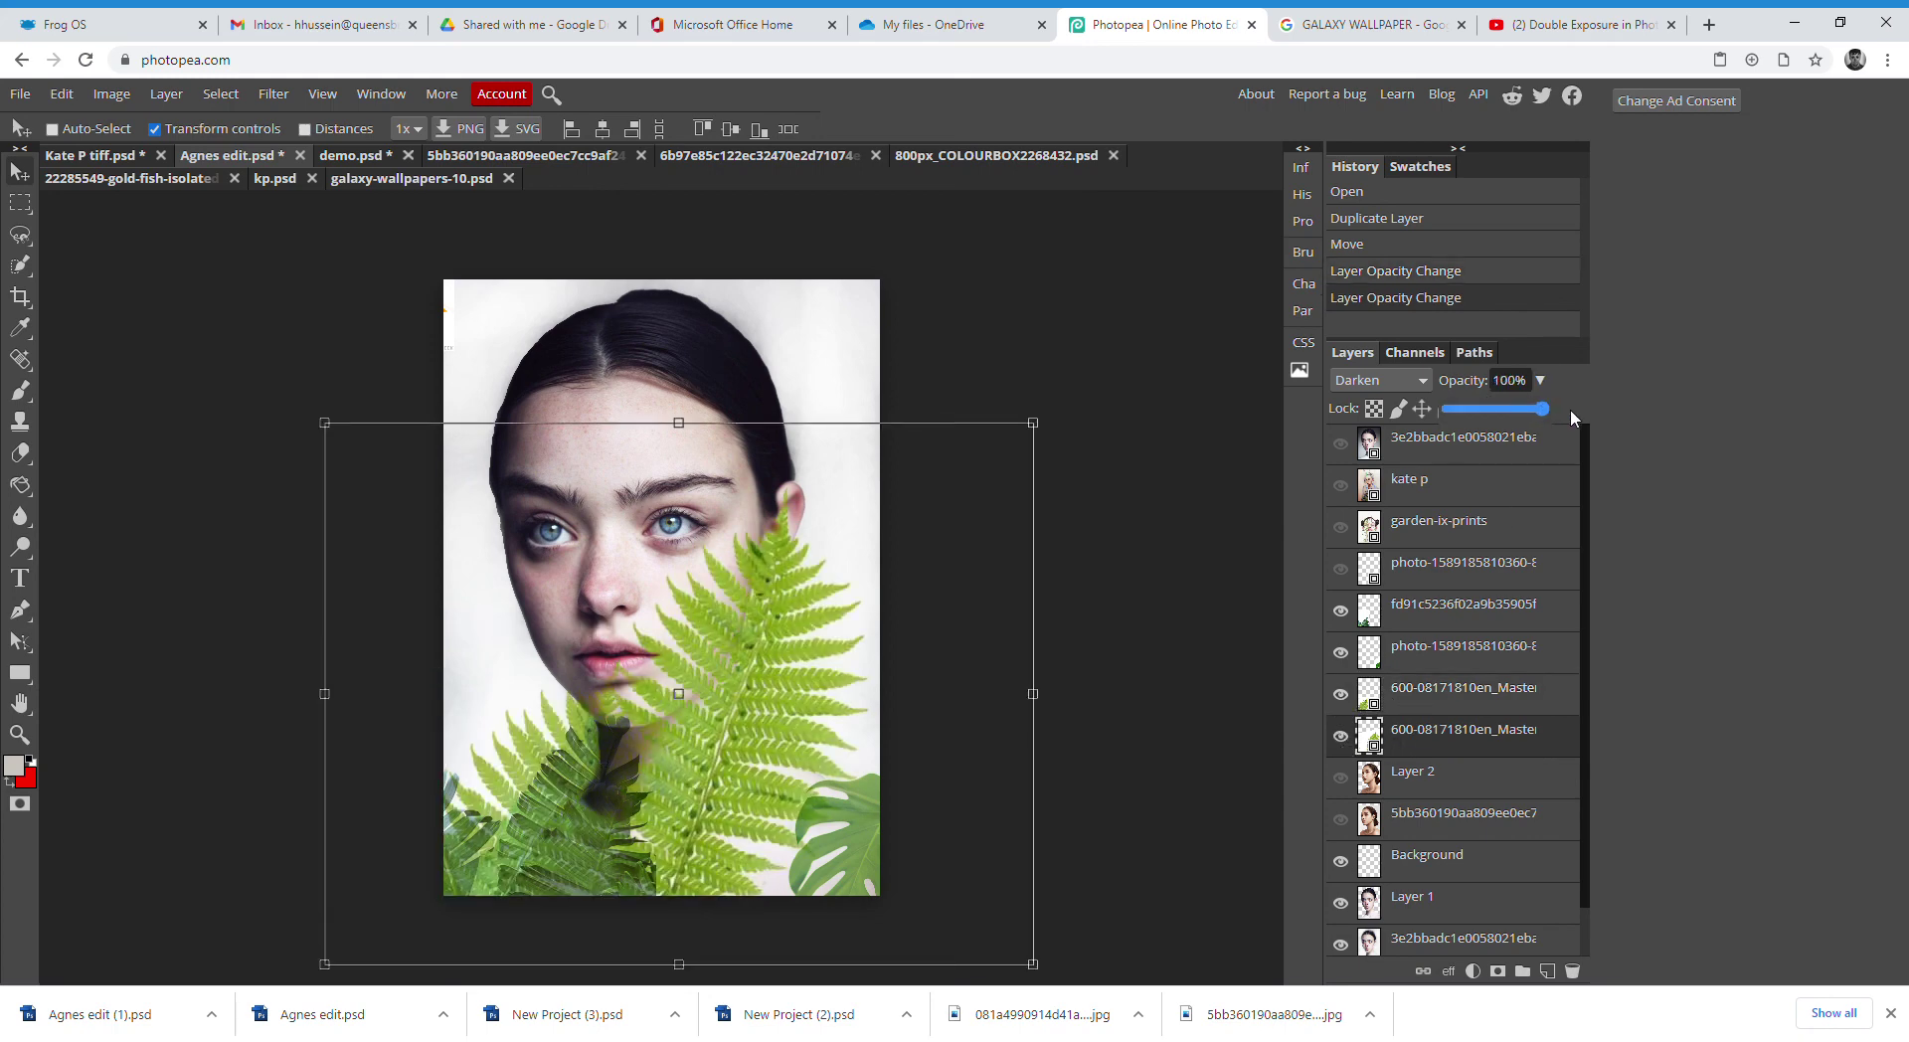
pyautogui.moveTo(1548, 415); pyautogui.dragTo(1512, 410)
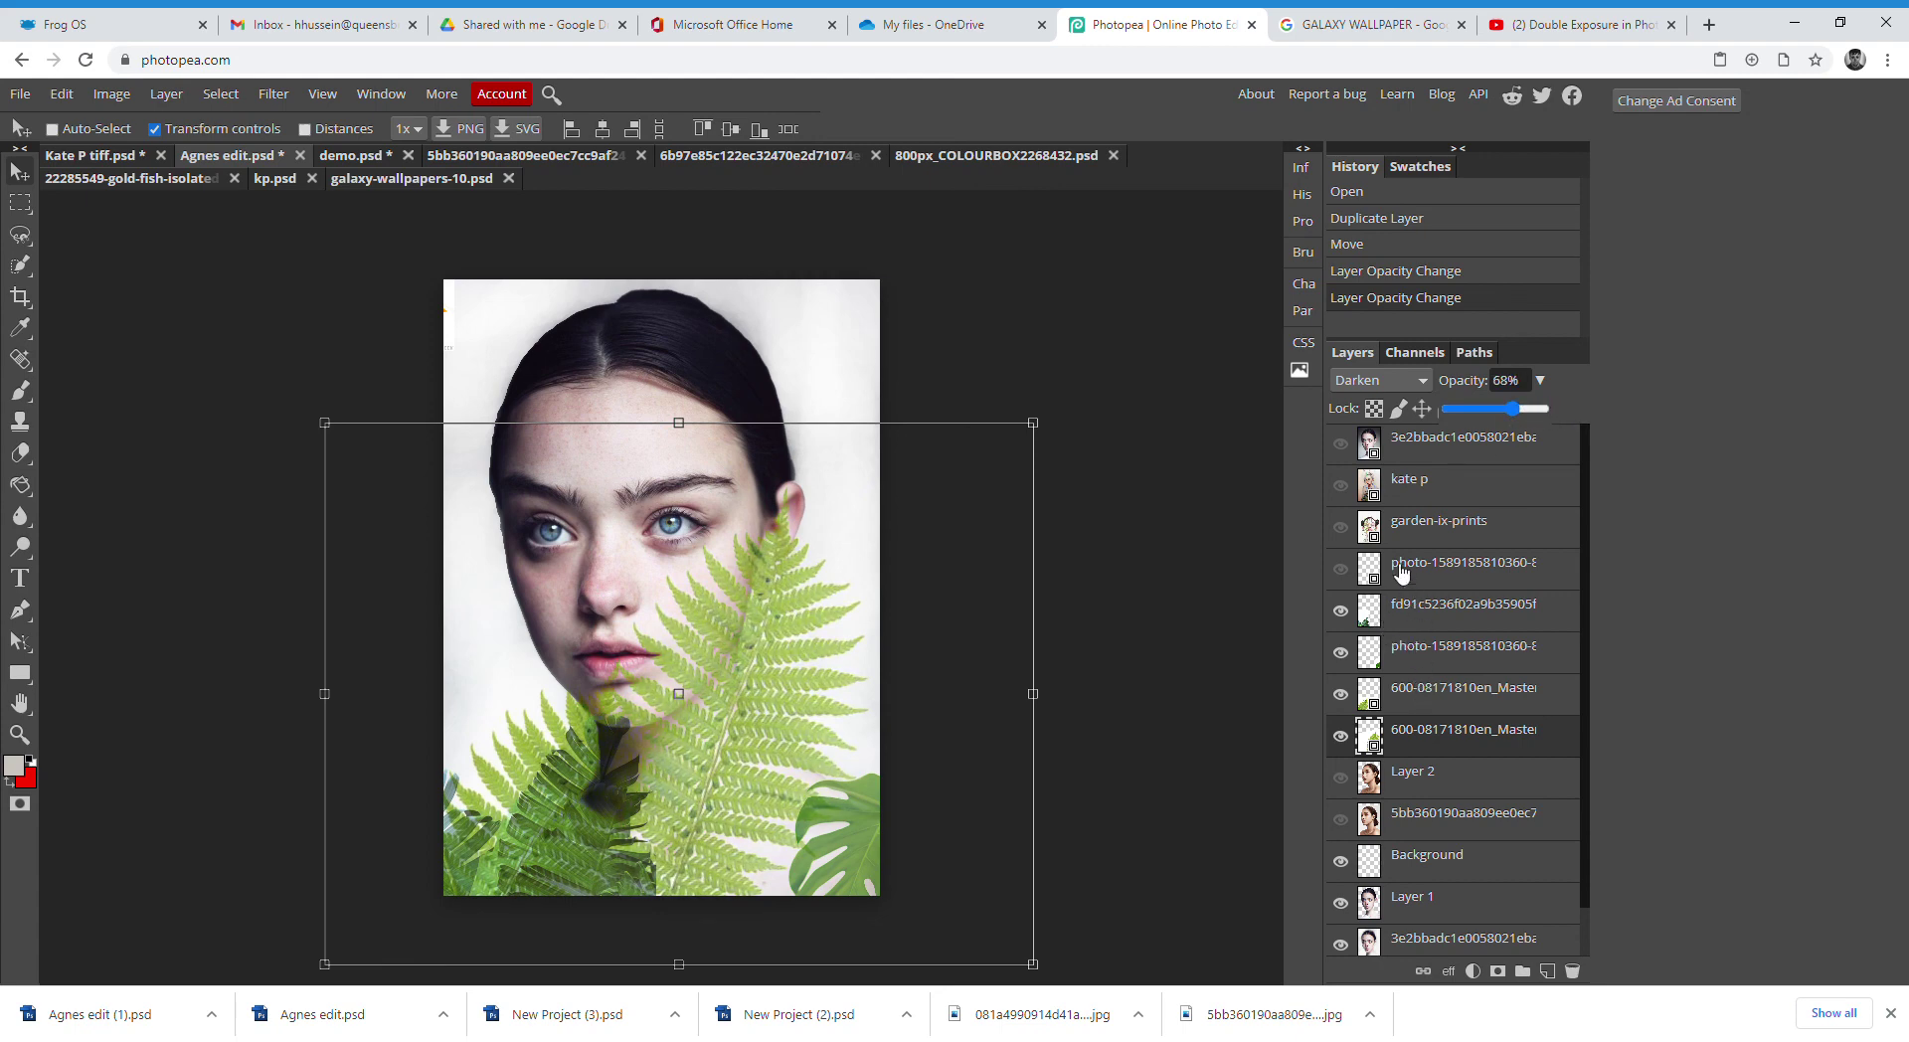
# Preview the watercolour garden-ix-prints portrait, hide it, and raise the lower fern to about 75% opacity
pyautogui.click(1342, 528)
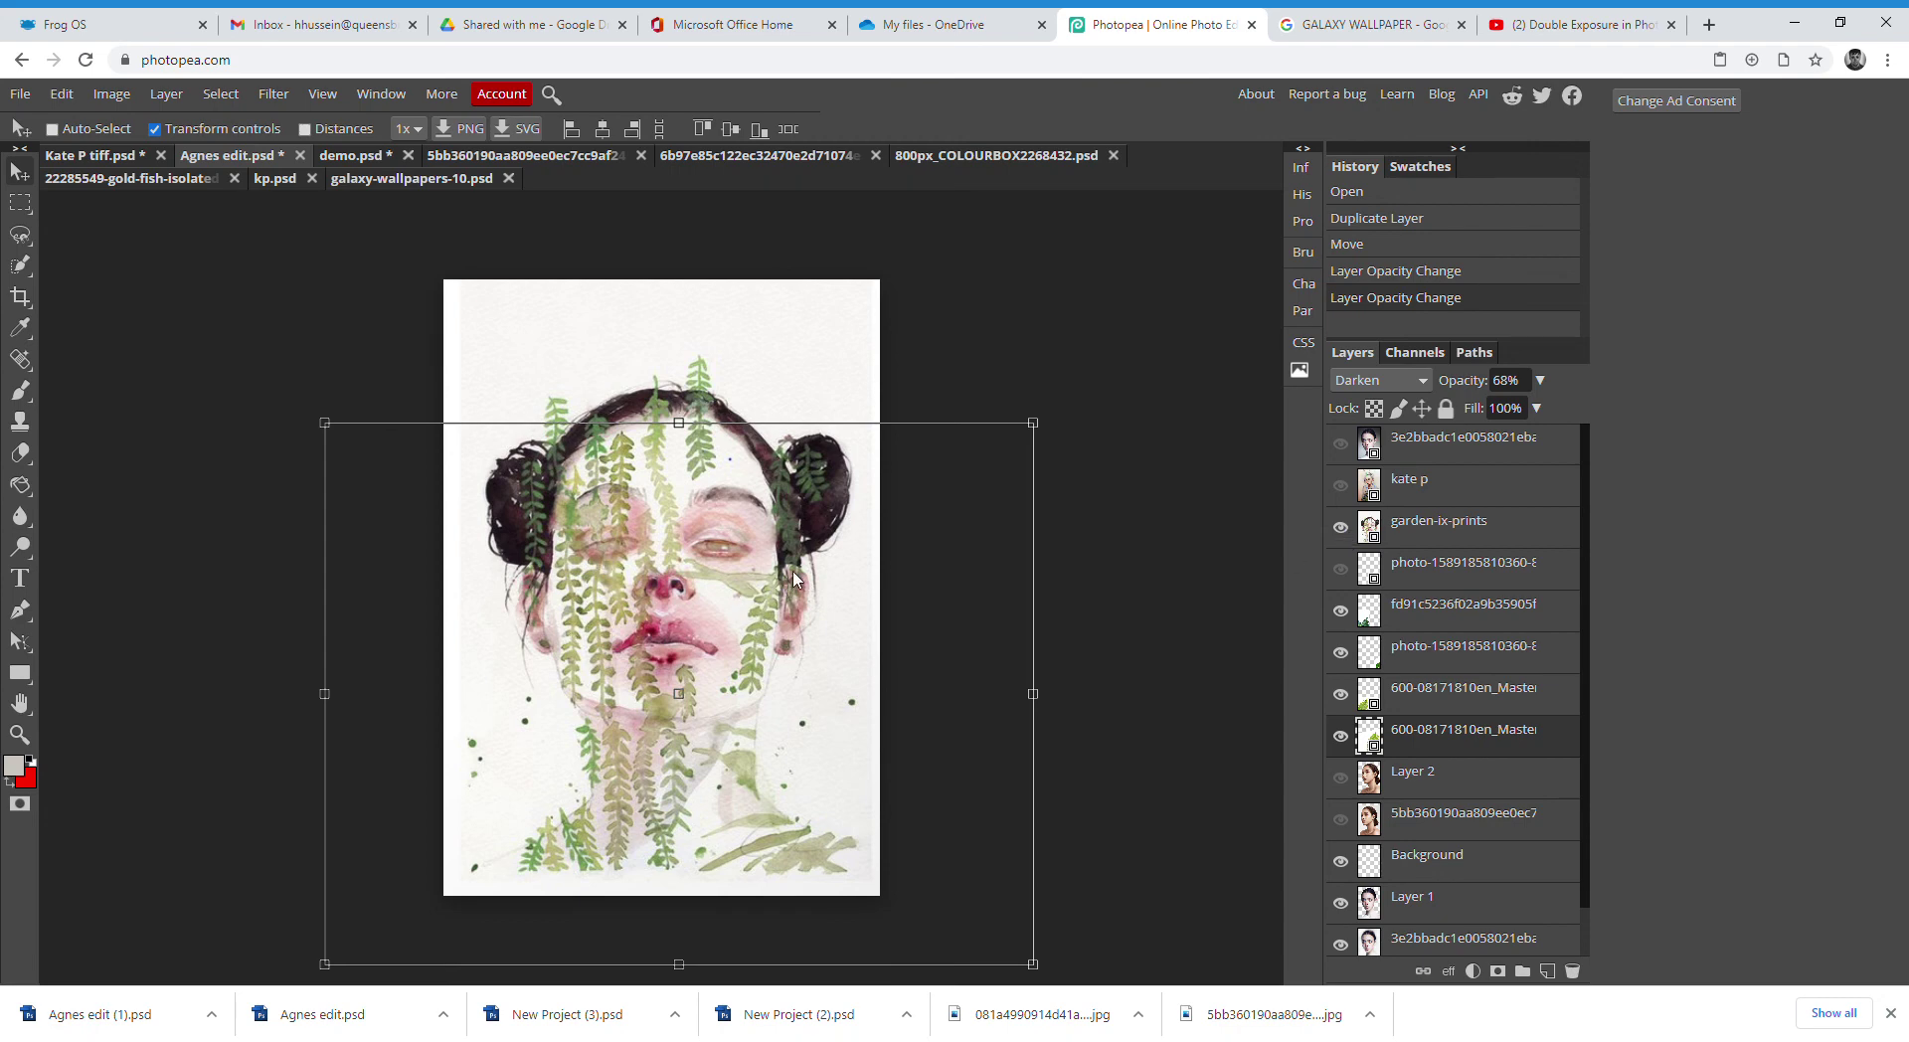
pyautogui.click(1341, 528)
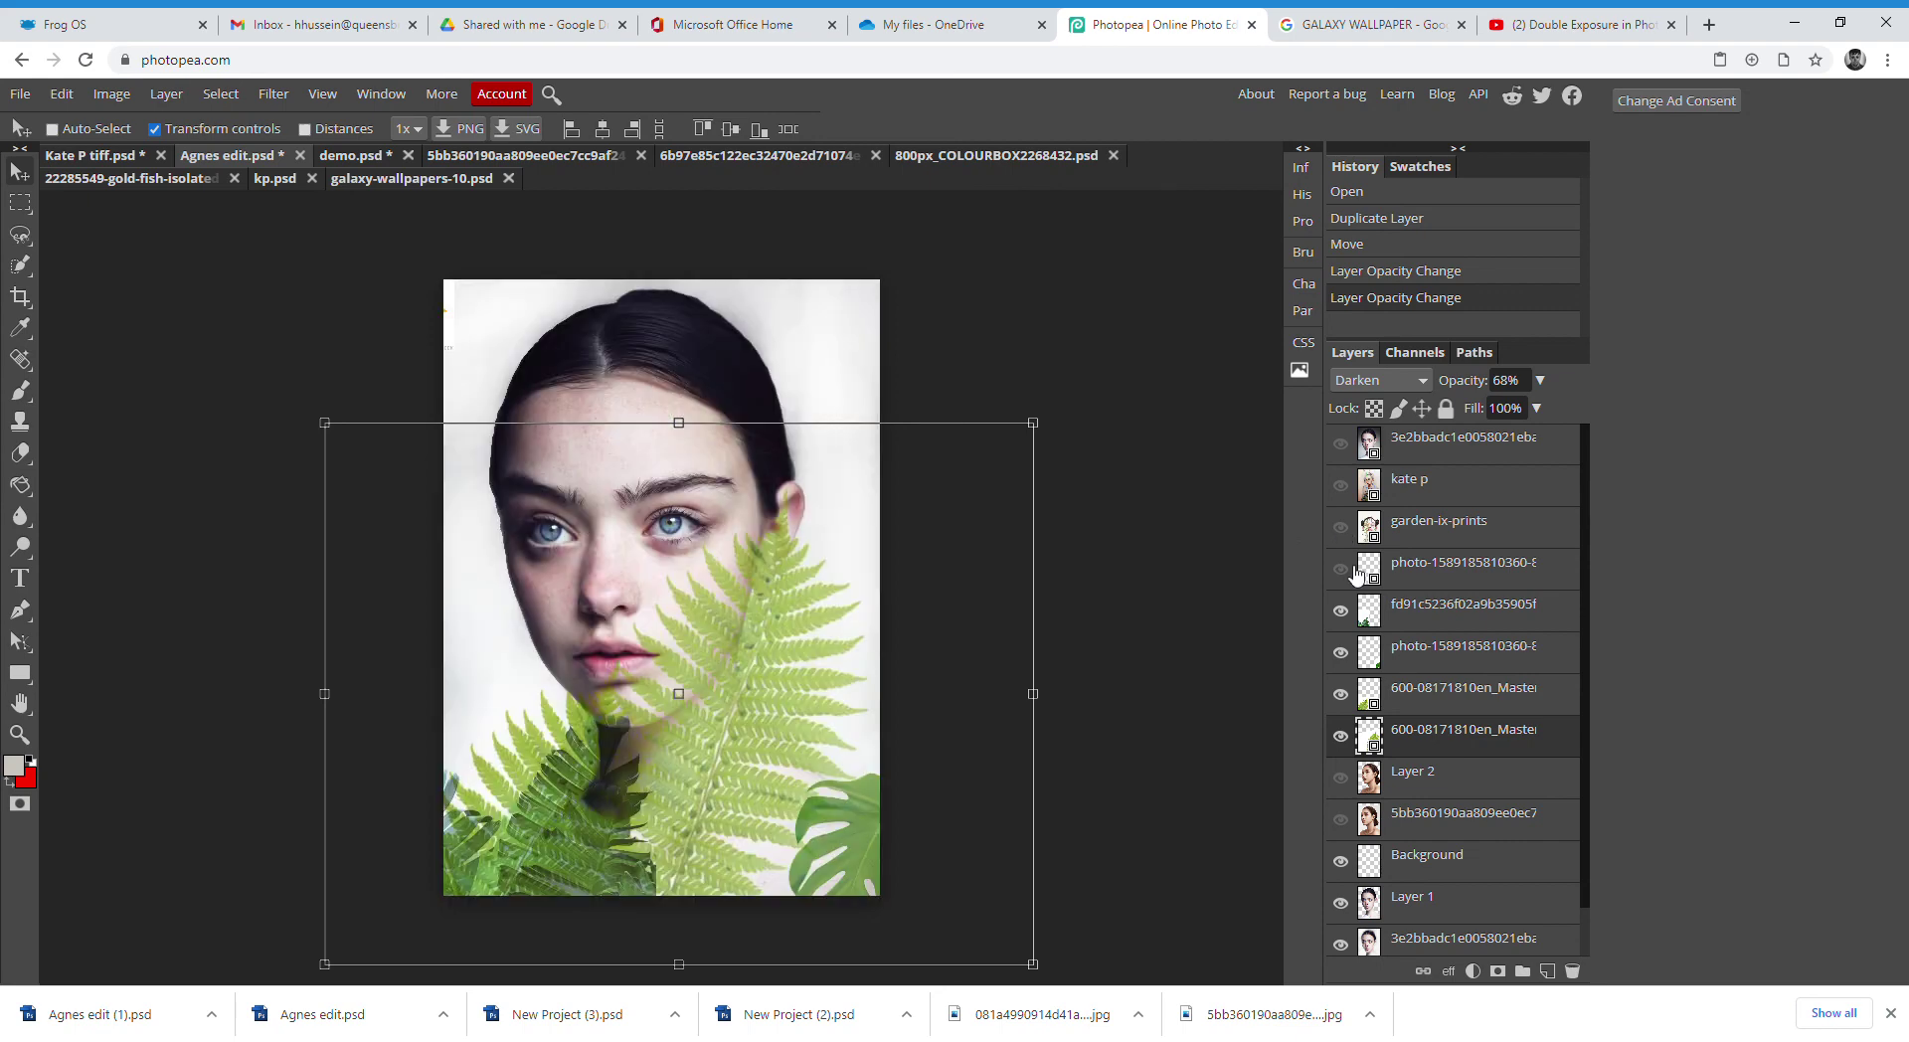
pyautogui.click(1539, 379)
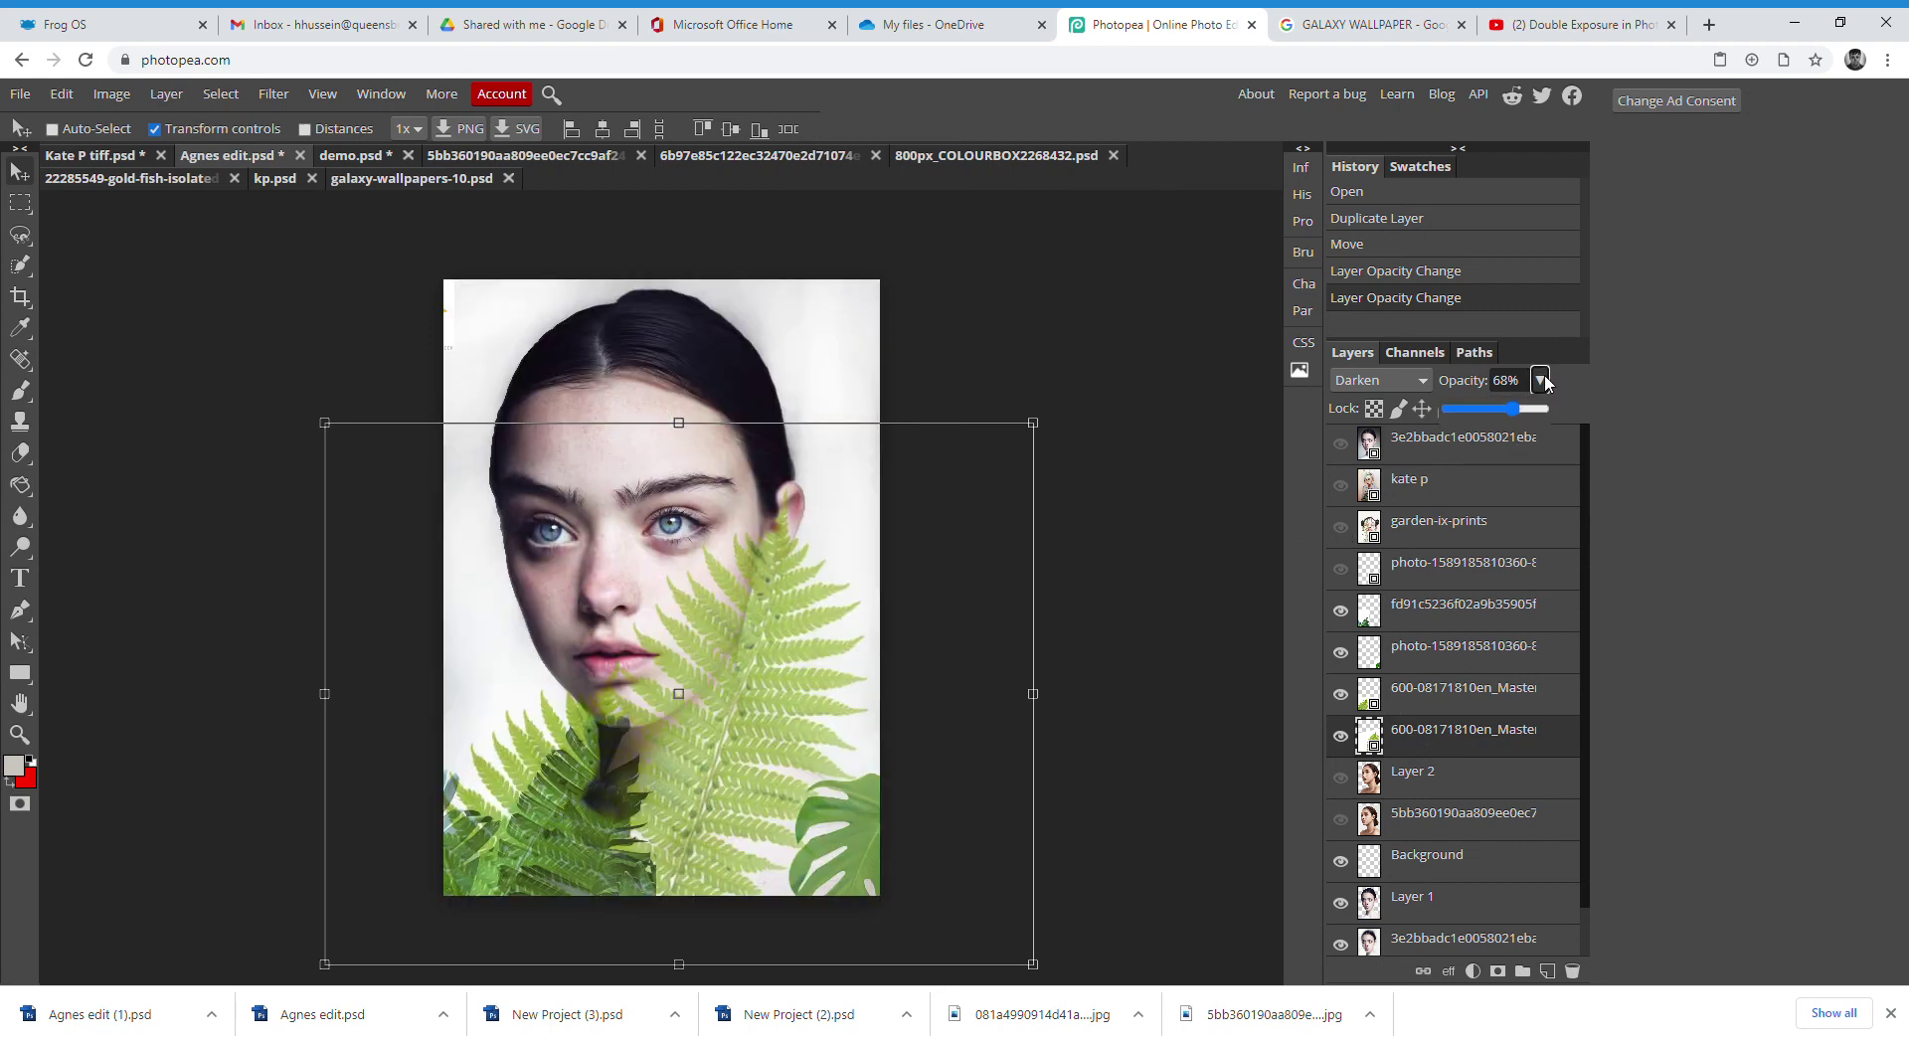
pyautogui.moveTo(1512, 408)
pyautogui.mouseDown()
pyautogui.moveTo(1546, 414)
pyautogui.moveTo(1465, 419)
pyautogui.moveTo(1543, 415)
pyautogui.moveTo(1522, 410)
pyautogui.mouseUp()
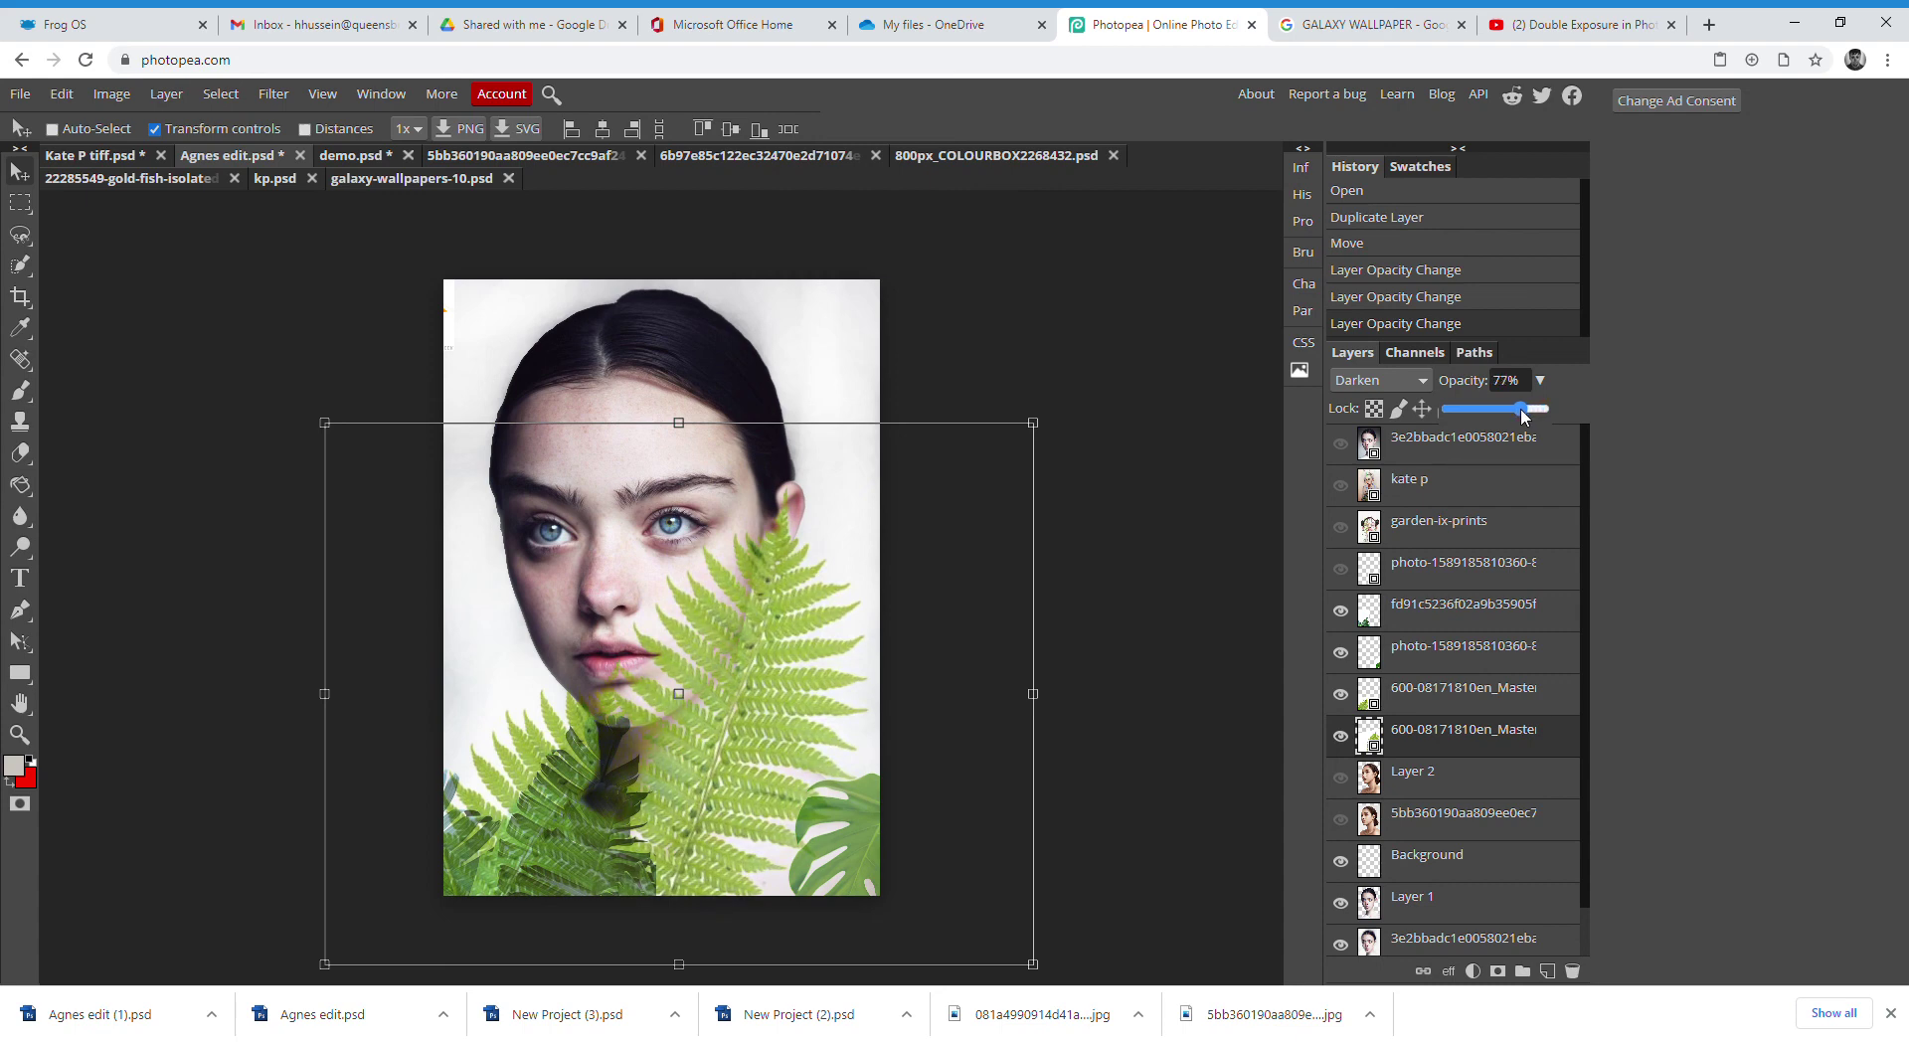
# Compare the upper fern on and off, then fade the darker left fd91 fern to 54% opacity
pyautogui.click(1462, 699)
pyautogui.click(1342, 696)
pyautogui.click(1345, 696)
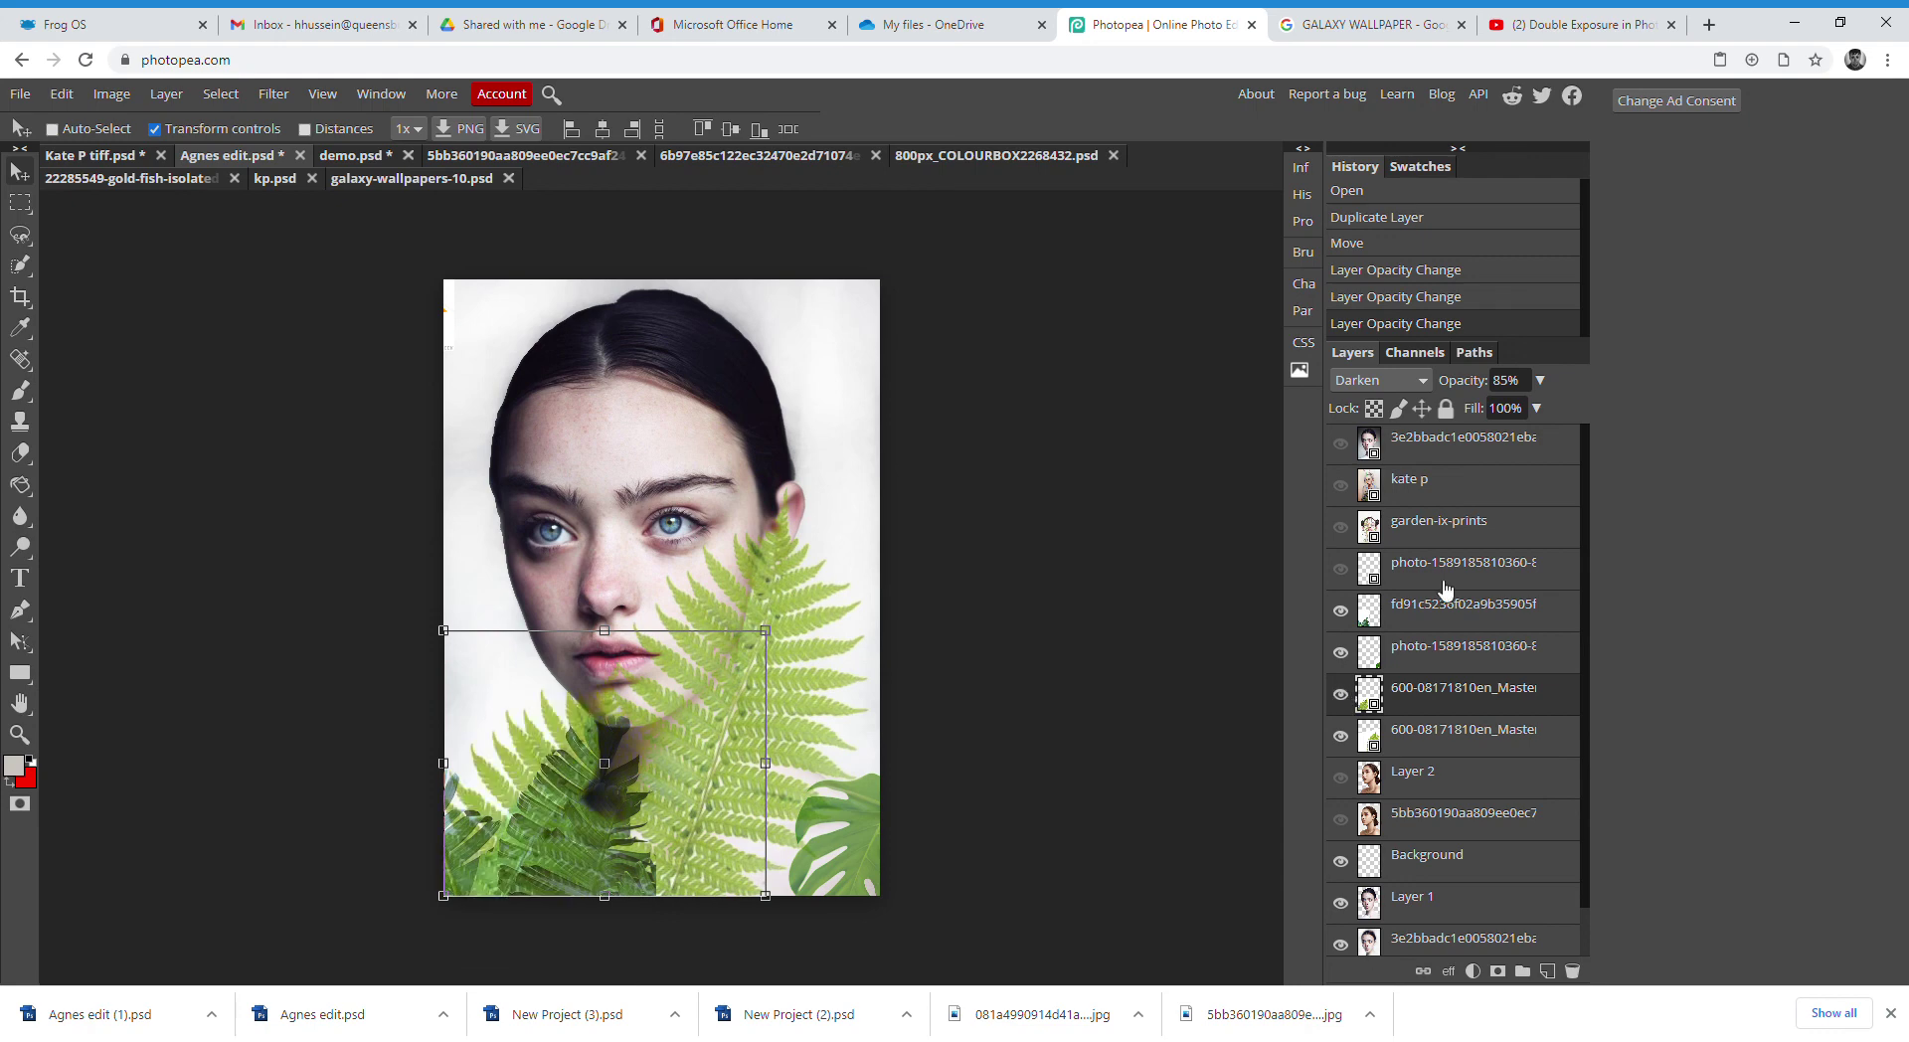
pyautogui.click(1402, 618)
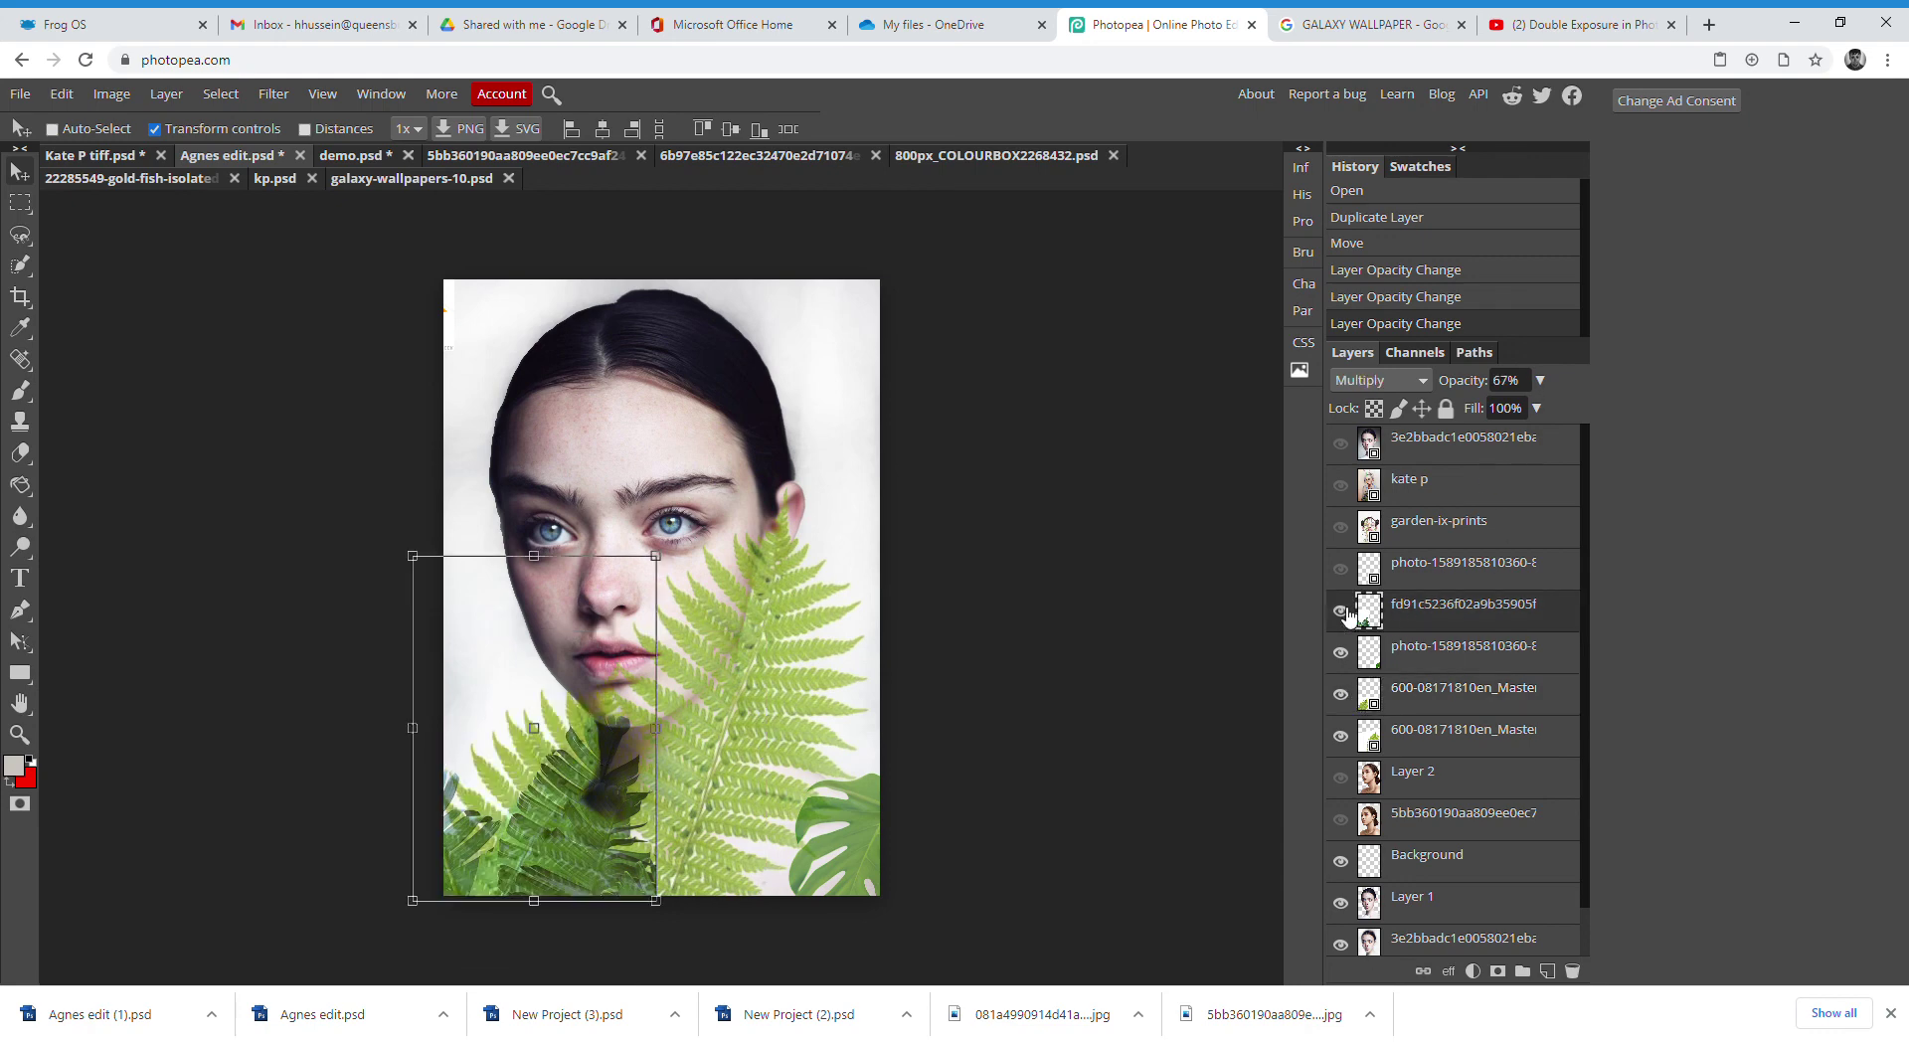
pyautogui.click(1539, 380)
pyautogui.moveTo(1503, 413)
pyautogui.mouseDown()
pyautogui.moveTo(1401, 416)
pyautogui.moveTo(1573, 426)
pyautogui.moveTo(1497, 415)
pyautogui.mouseUp()
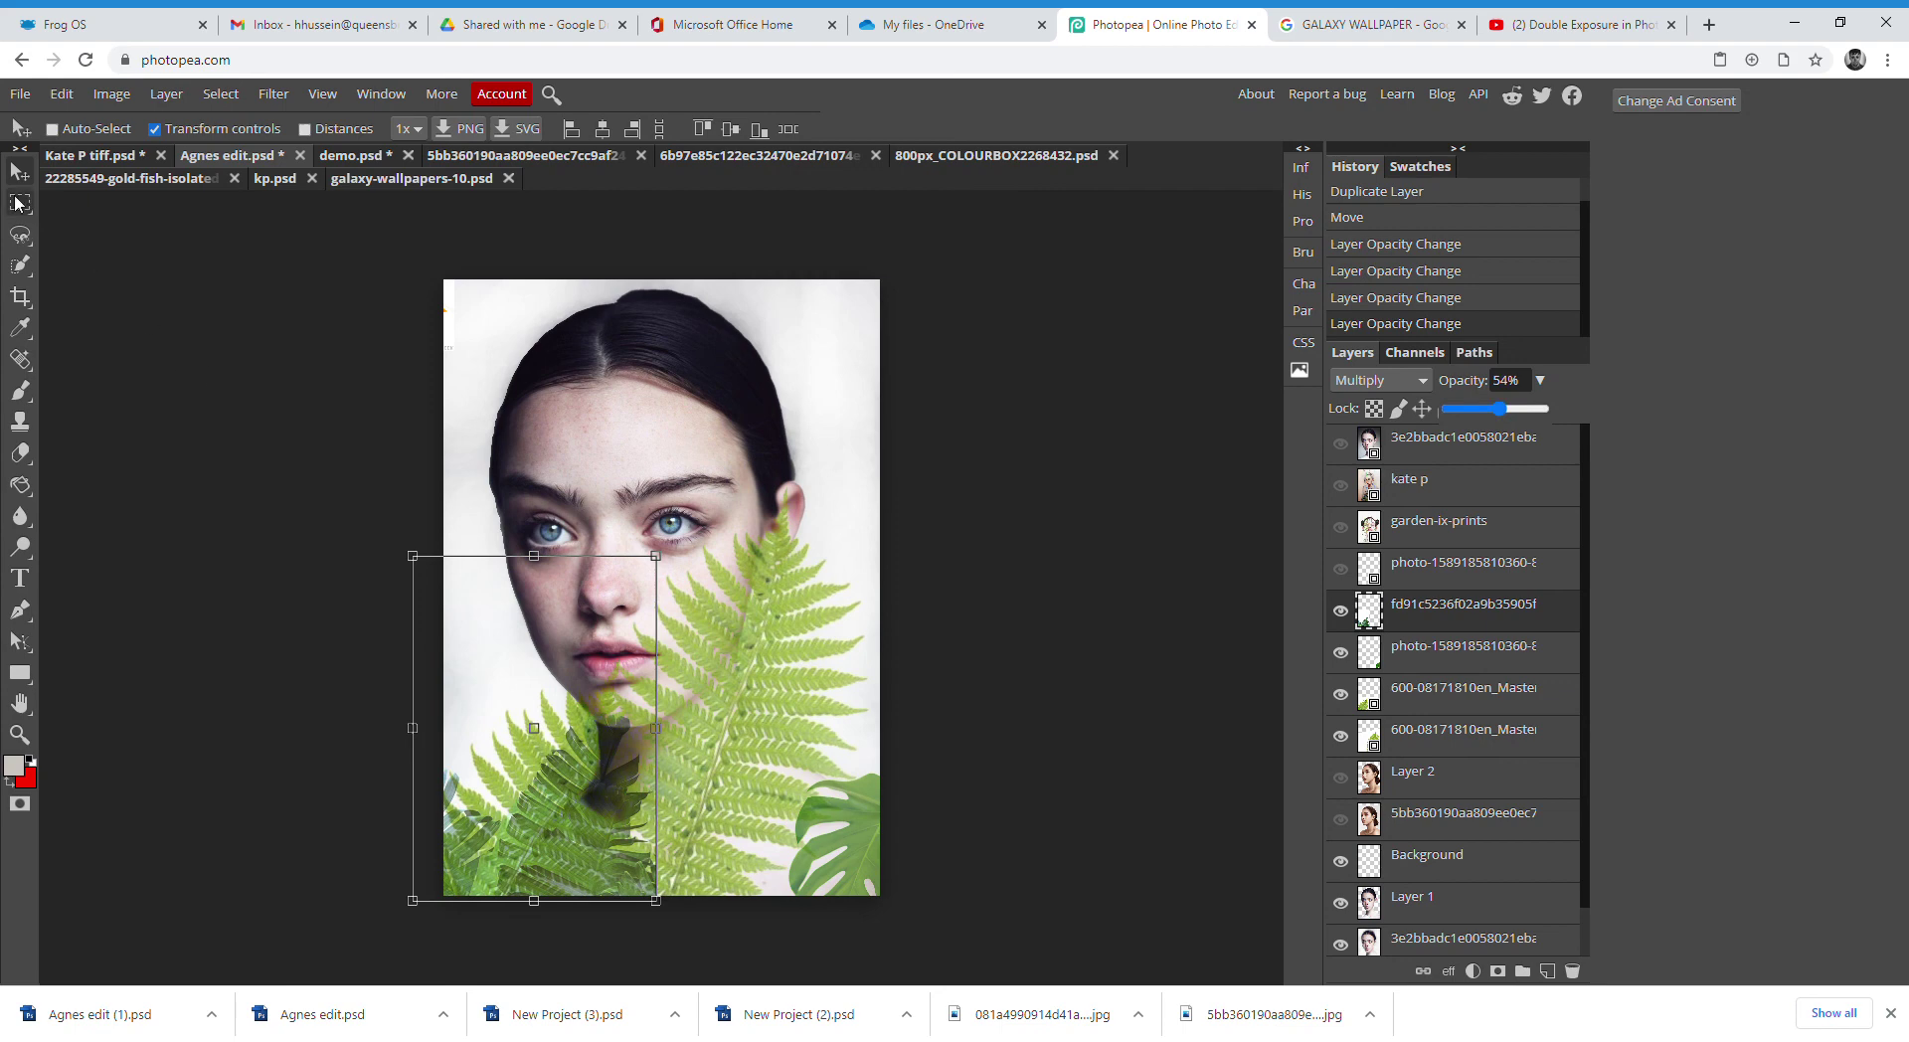
pyautogui.click(20, 203)
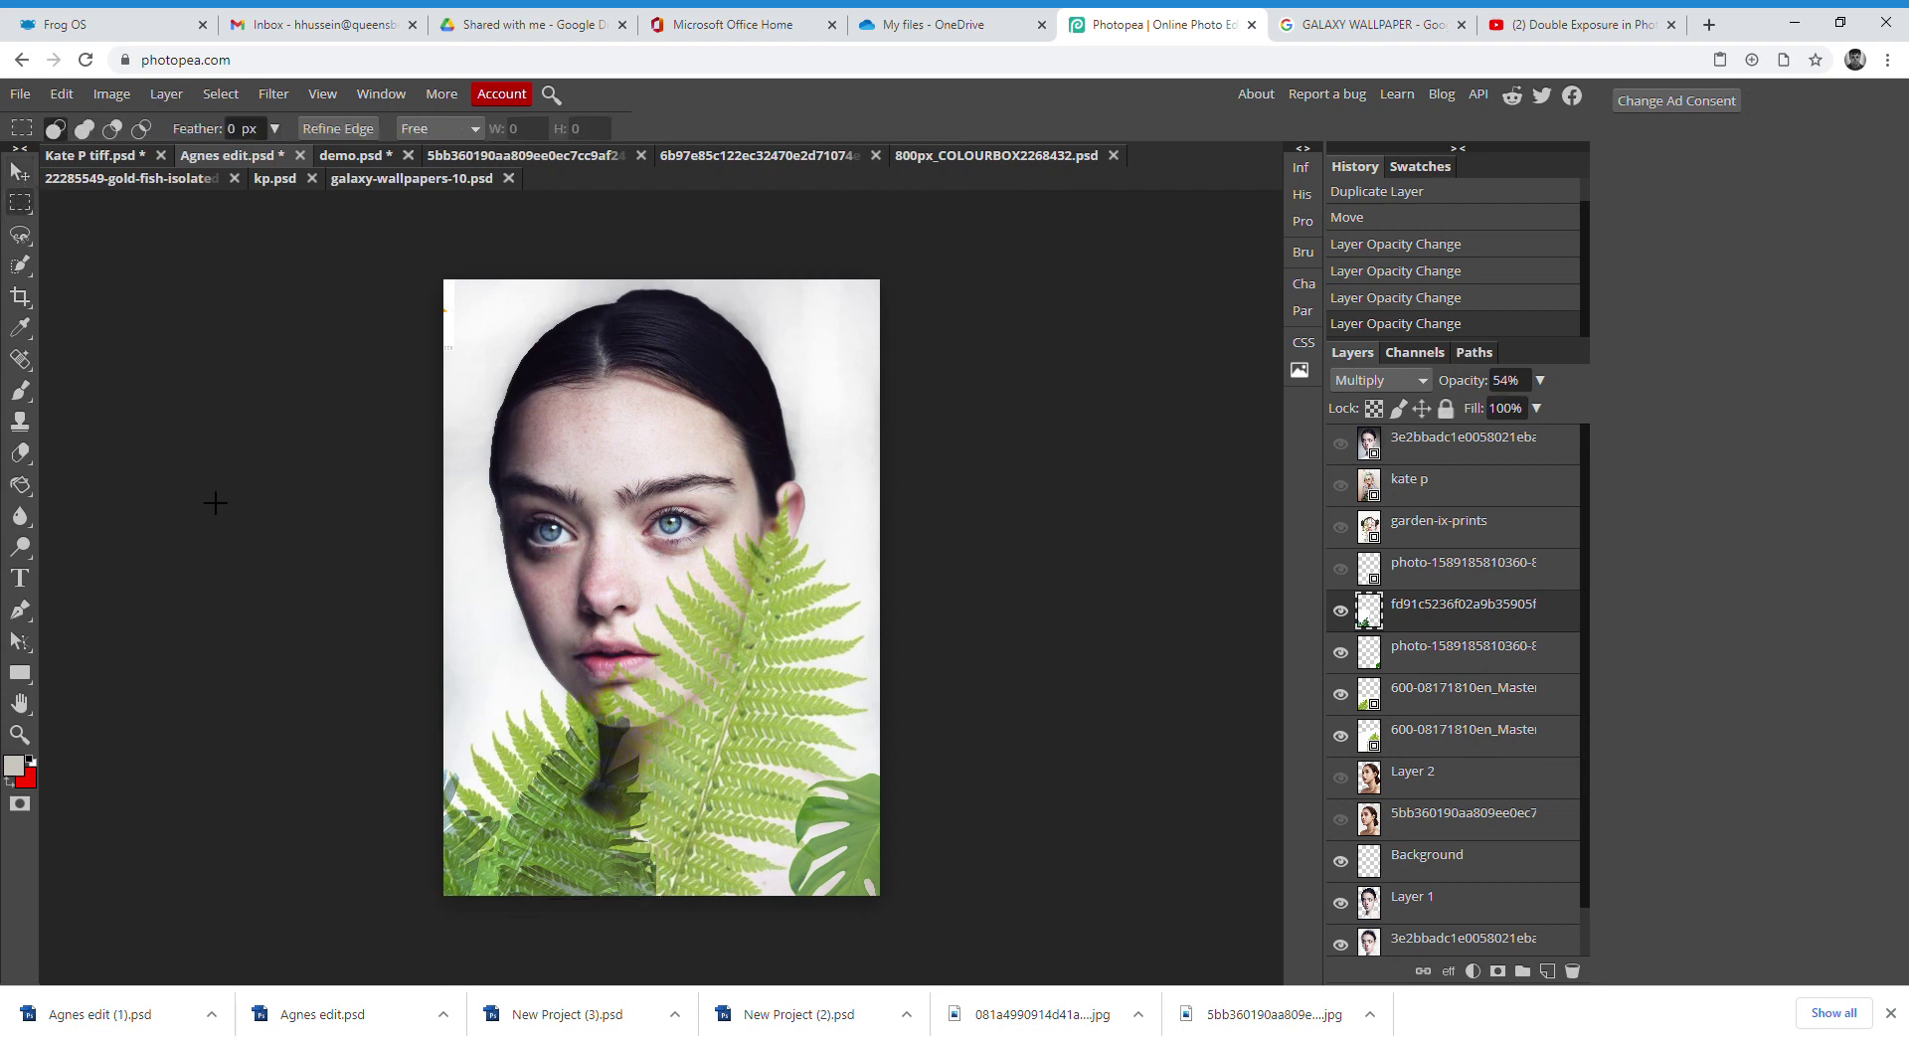